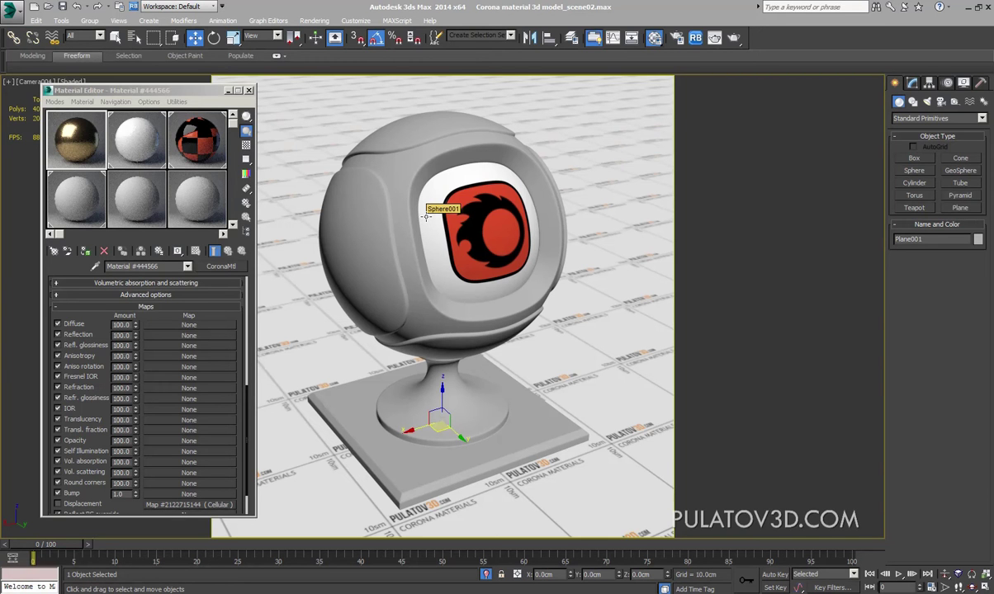
Step: Arrange the Material Editor and select the bottom-left sample slot, Material #444568
{"action": "left_click_drag", "start_coordinate": [188, 93], "coordinate": [217, 101]}
{"action": "left_click_drag", "start_coordinate": [113, 303], "coordinate": [160, 426]}
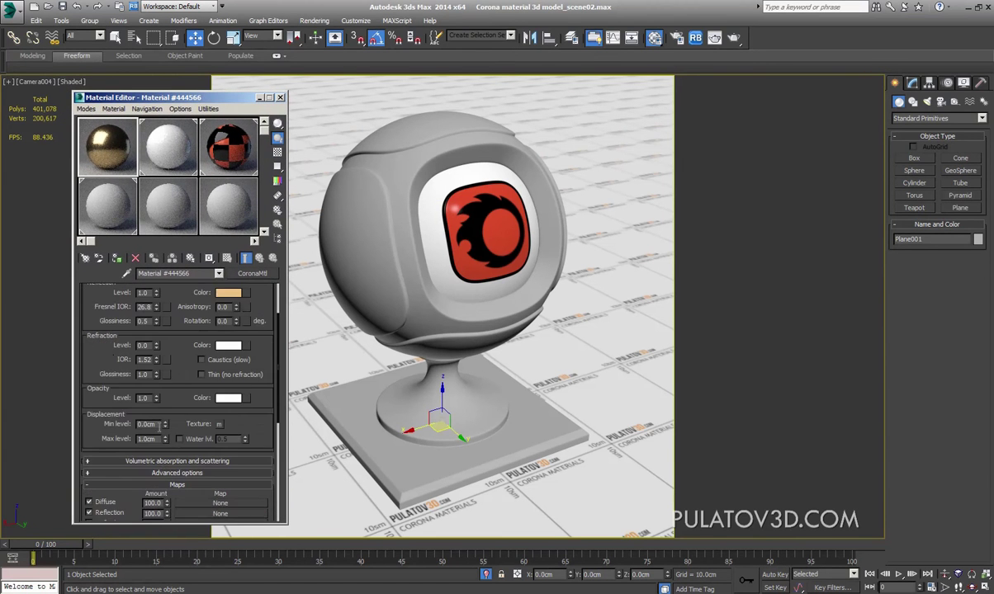
{"action": "scroll", "coordinate": [122, 317], "scroll_direction": "up", "scroll_amount": 3}
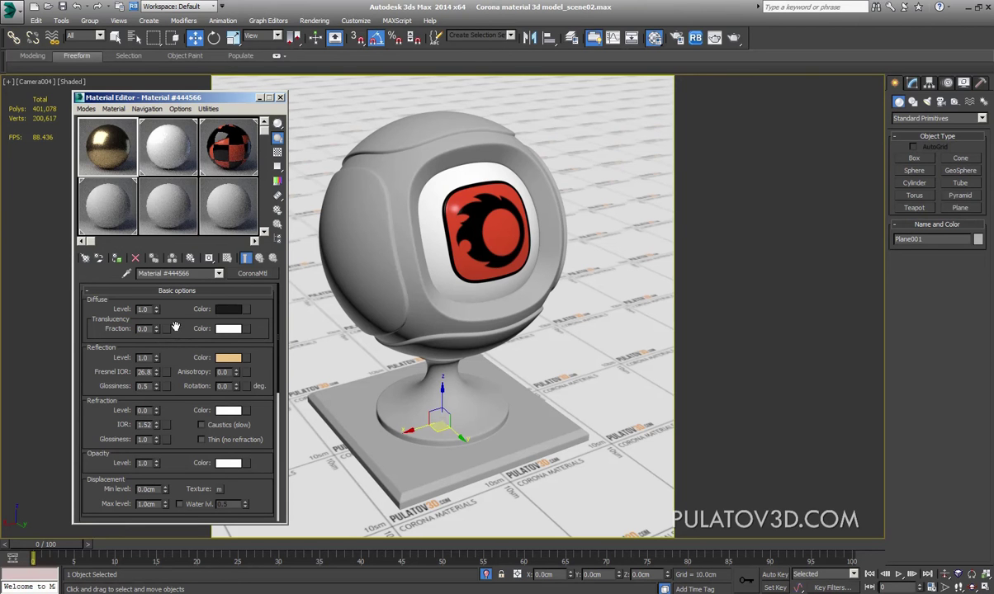
{"action": "left_click", "coordinate": [99, 193]}
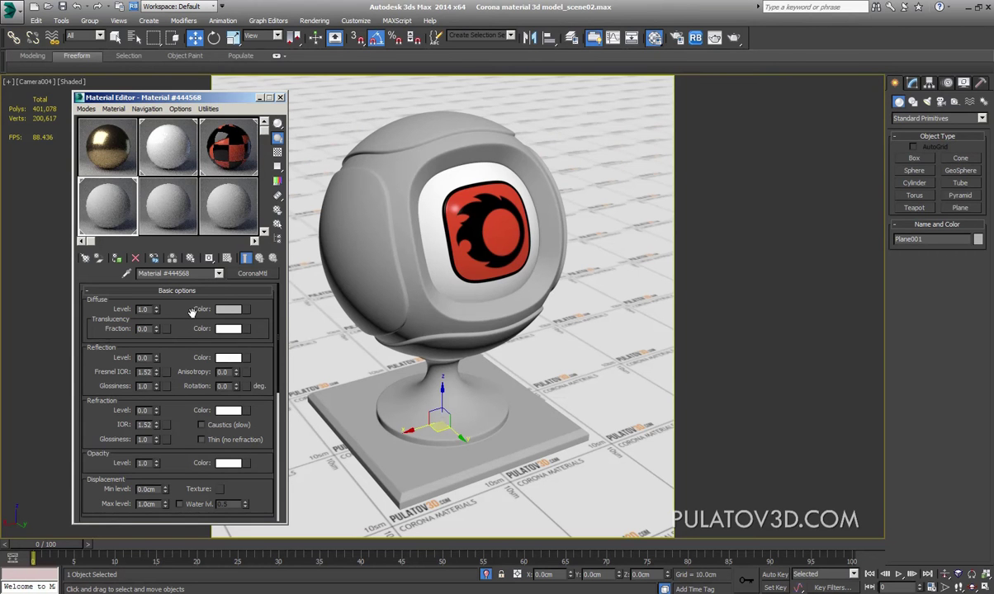
{"action": "mouse_move", "coordinate": [181, 329]}
{"action": "left_mouse_down"}
{"action": "mouse_move", "coordinate": [184, 321]}
{"action": "mouse_move", "coordinate": [187, 370]}
{"action": "left_mouse_up"}
Step: Try a peach diffuse colour, then cancel it to keep the grey diffuse
{"action": "left_click", "coordinate": [228, 310]}
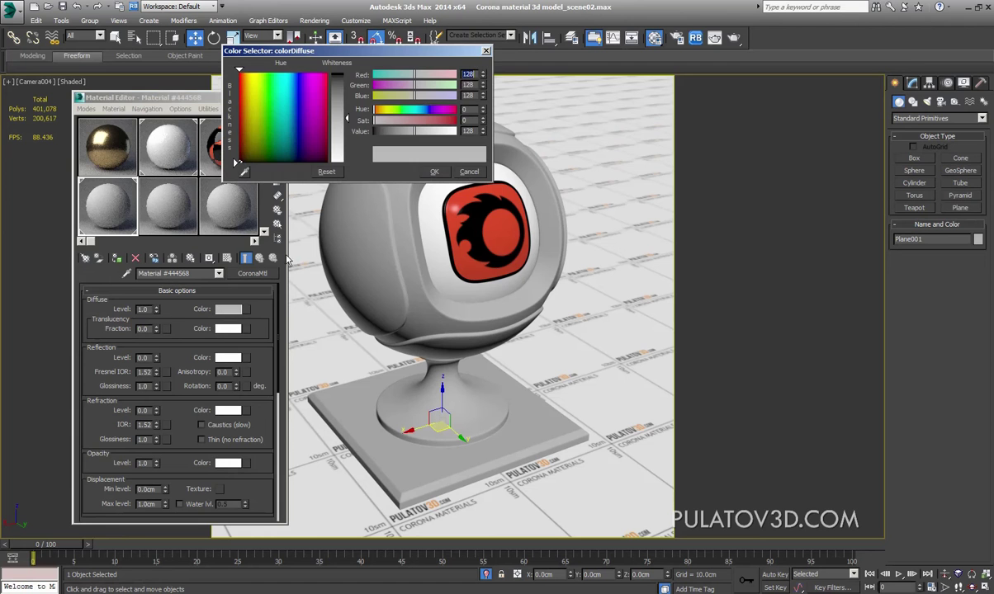
{"action": "left_click_drag", "start_coordinate": [346, 115], "coordinate": [350, 133]}
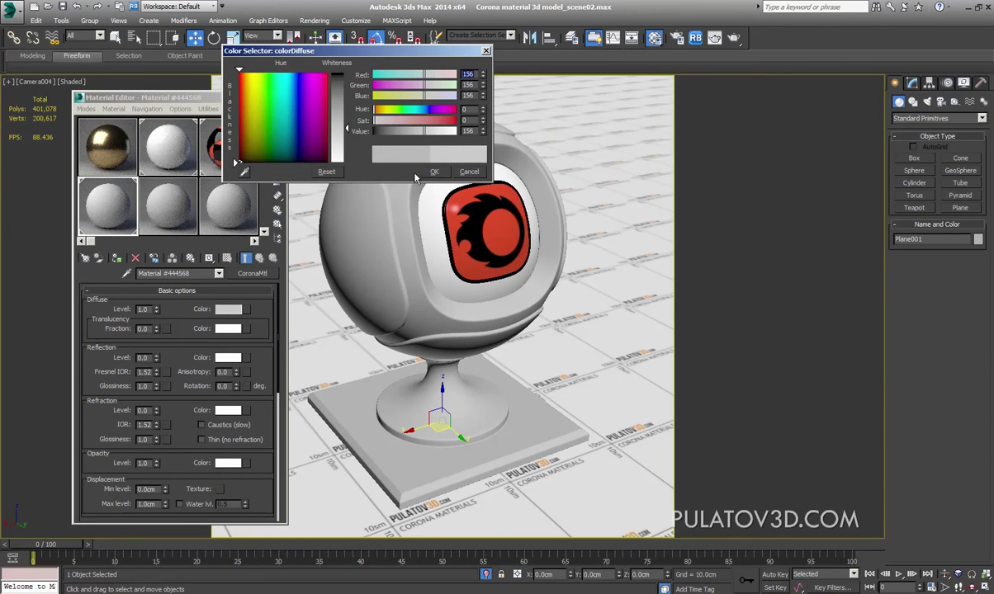
{"action": "left_click", "coordinate": [245, 72]}
{"action": "left_click", "coordinate": [326, 172]}
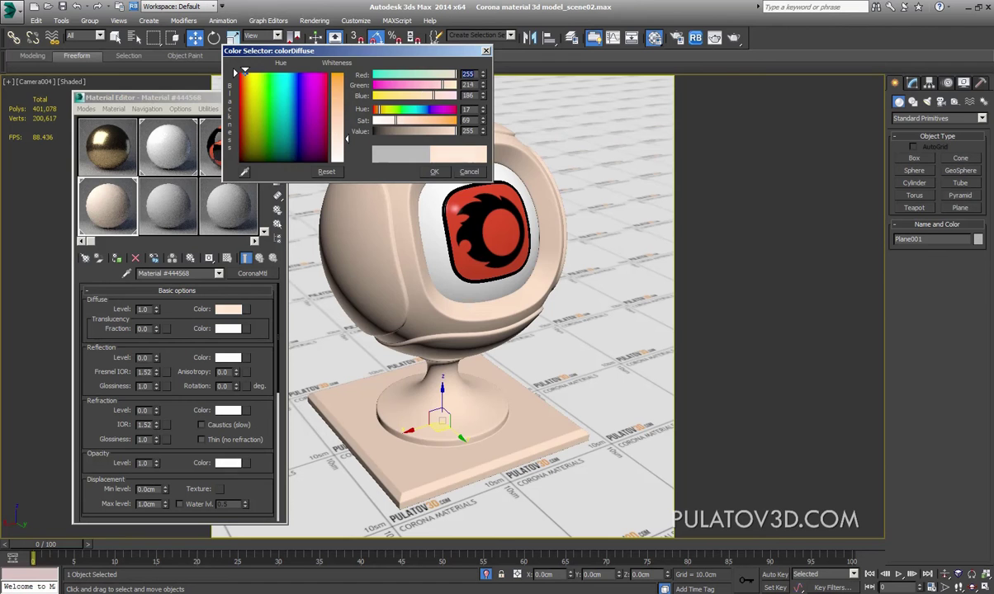
{"action": "left_click", "coordinate": [434, 172]}
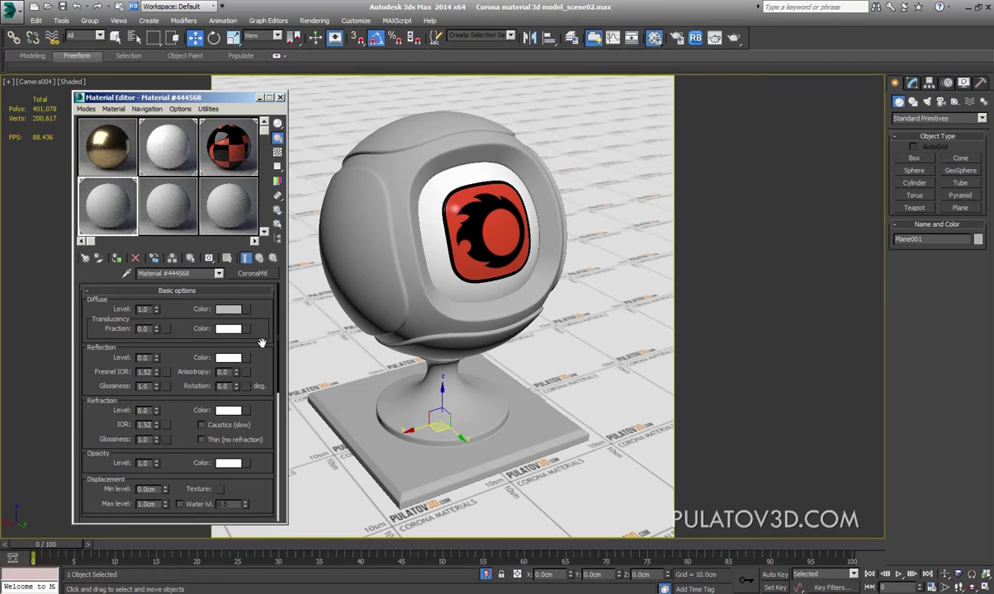
{"action": "scroll", "coordinate": [261, 342], "scroll_direction": "down", "scroll_amount": 1}
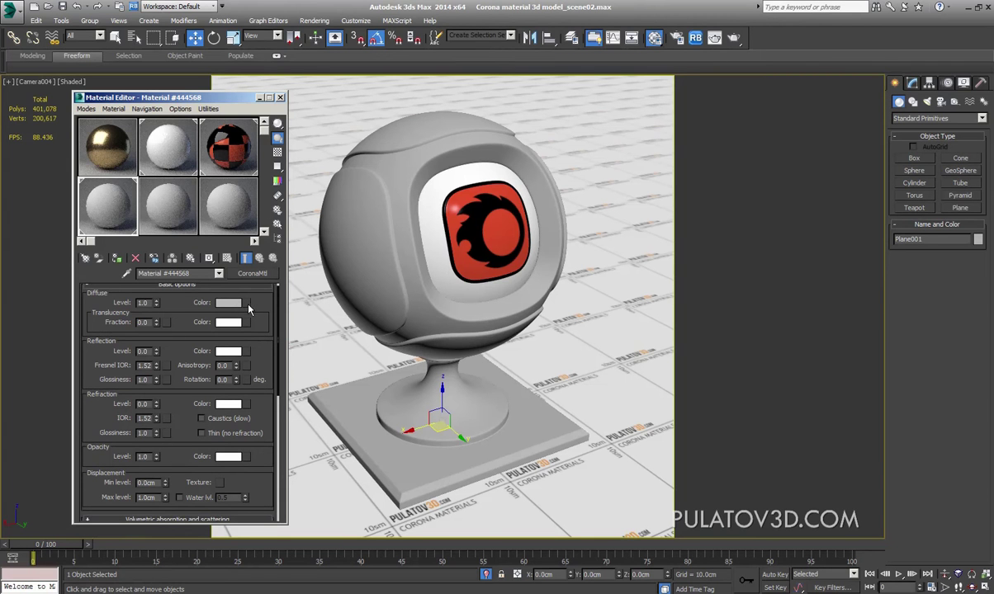
Step: Load BR30103 from D:\MATERIALS as a Bitmap diffuse map
{"action": "left_click", "coordinate": [247, 303]}
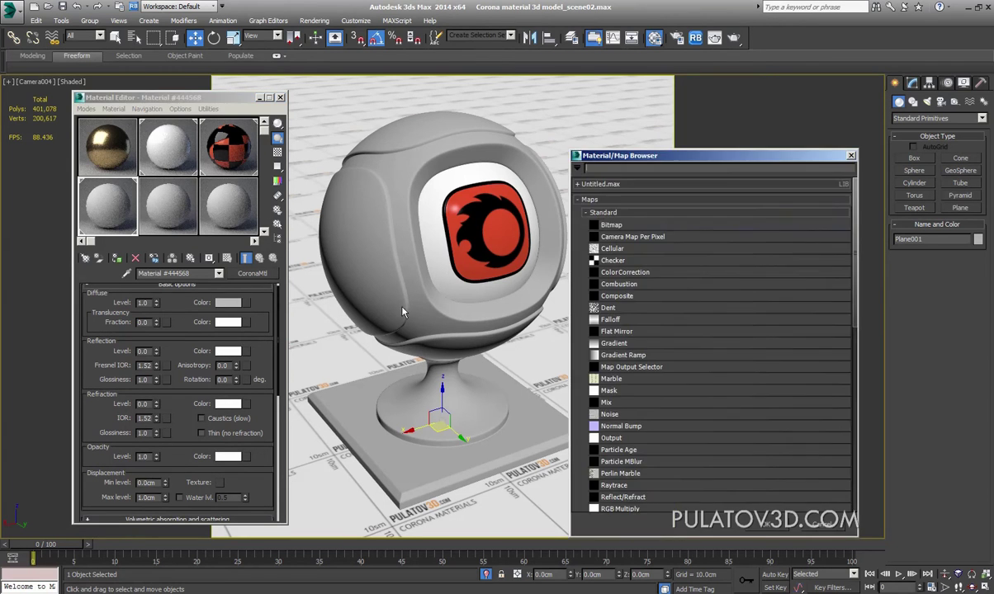
{"action": "double_click", "coordinate": [611, 224]}
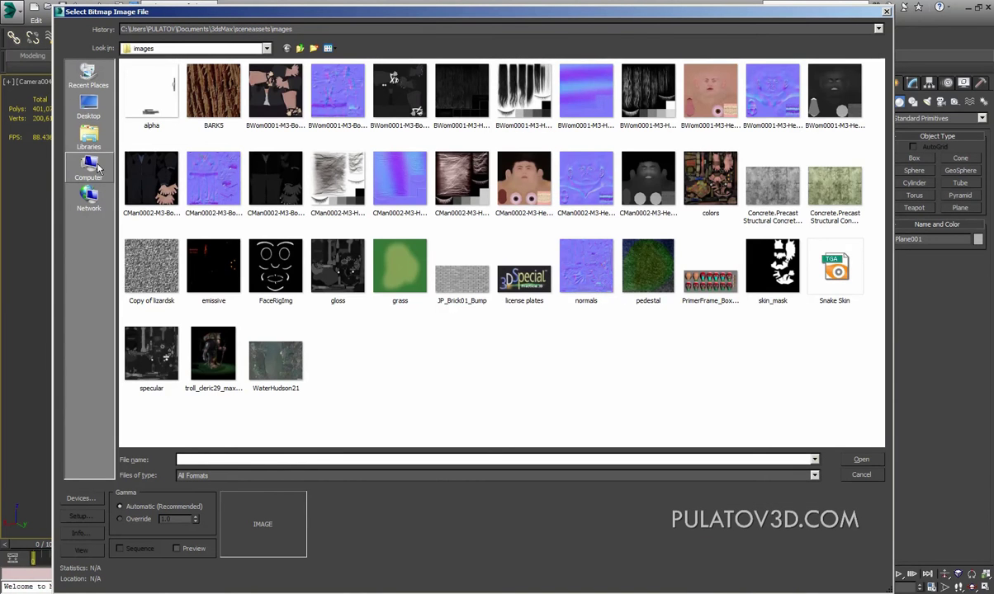
{"action": "left_click", "coordinate": [97, 167]}
{"action": "double_click", "coordinate": [298, 83]}
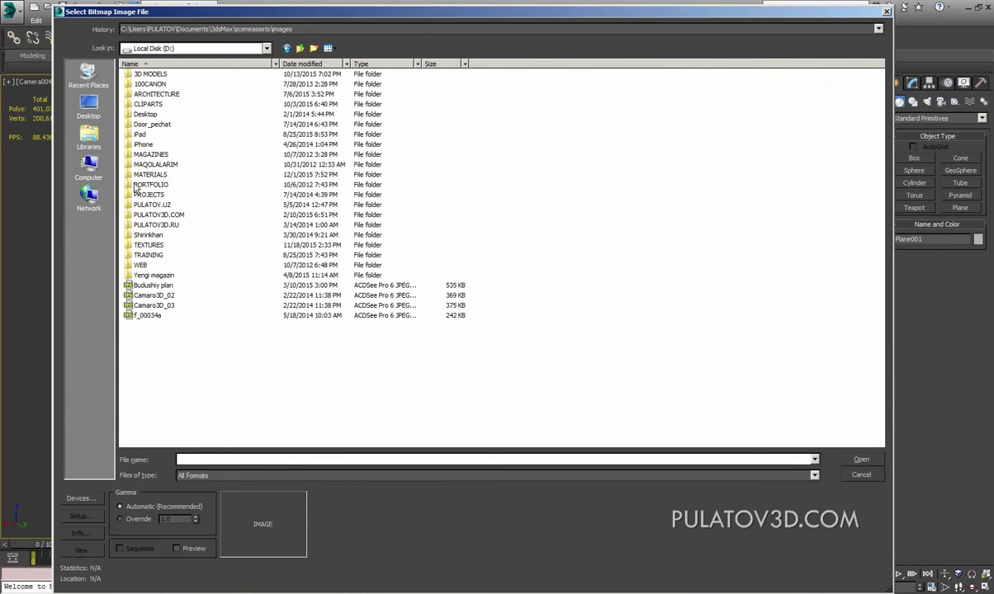
{"action": "left_click", "coordinate": [134, 175]}
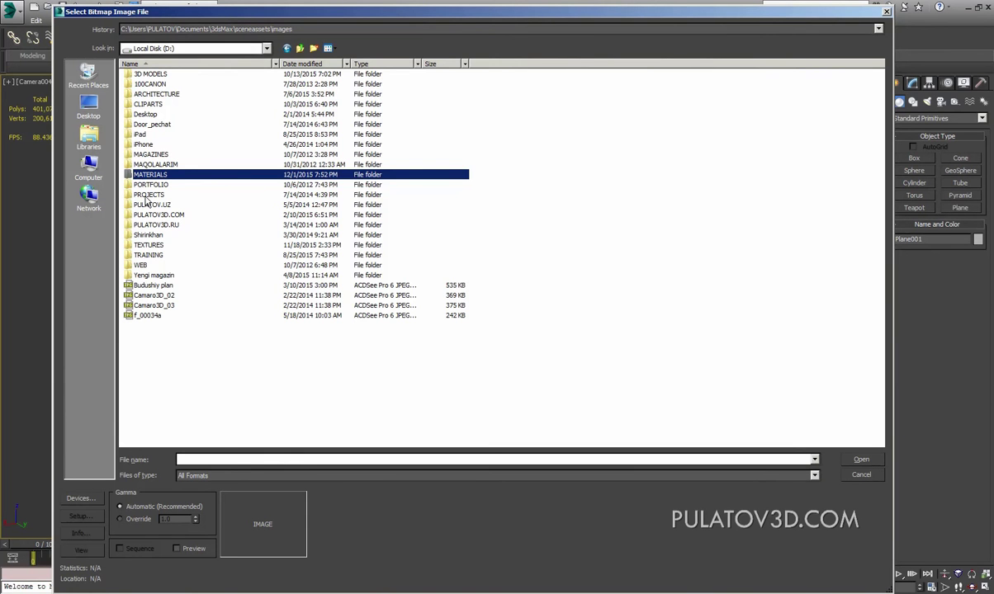
{"action": "double_click", "coordinate": [148, 175]}
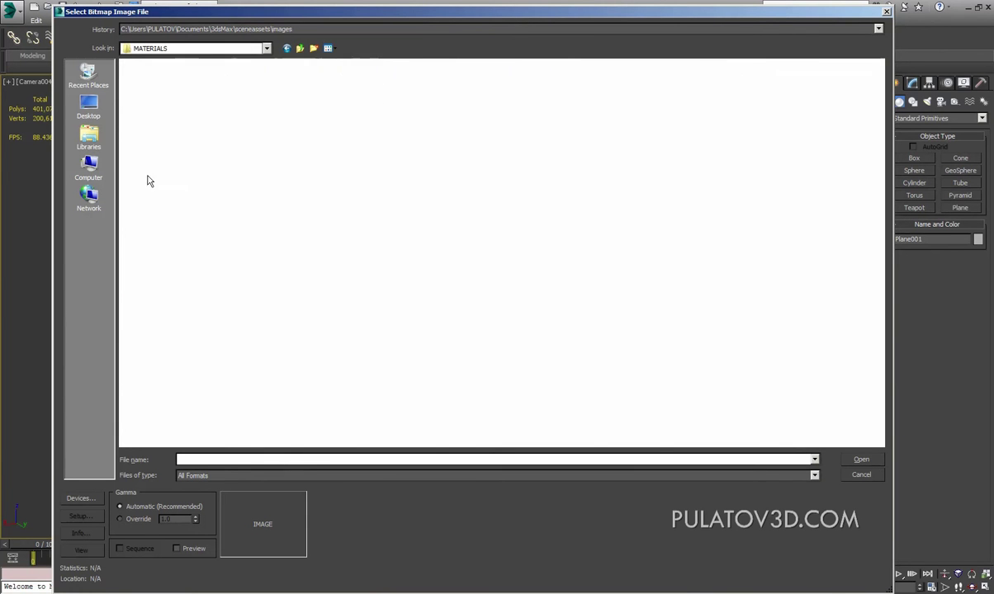
{"action": "mouse_move", "coordinate": [880, 87]}
{"action": "left_mouse_down"}
{"action": "mouse_move", "coordinate": [897, 295]}
{"action": "mouse_move", "coordinate": [911, 132]}
{"action": "mouse_move", "coordinate": [945, 371]}
{"action": "mouse_move", "coordinate": [936, 272]}
{"action": "mouse_move", "coordinate": [303, 51]}
{"action": "left_mouse_up"}
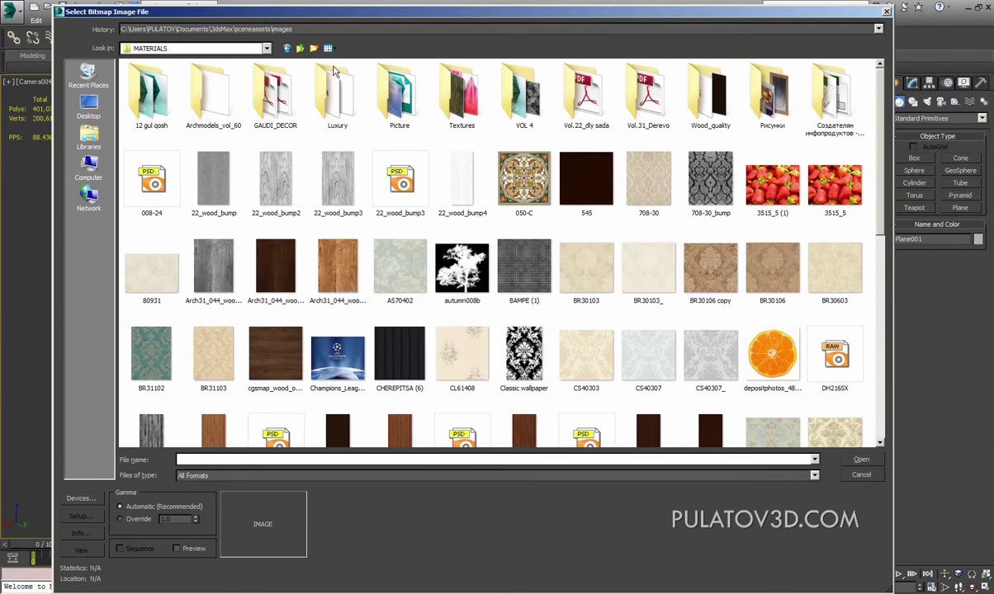
{"action": "scroll", "coordinate": [830, 167], "scroll_direction": "down", "scroll_amount": 2}
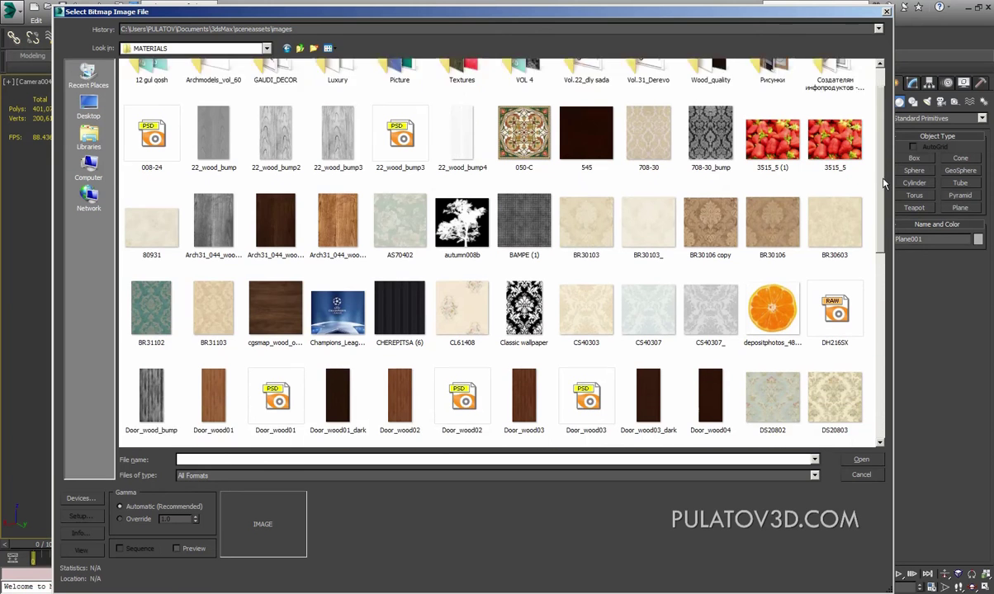
{"action": "left_click", "coordinate": [570, 183]}
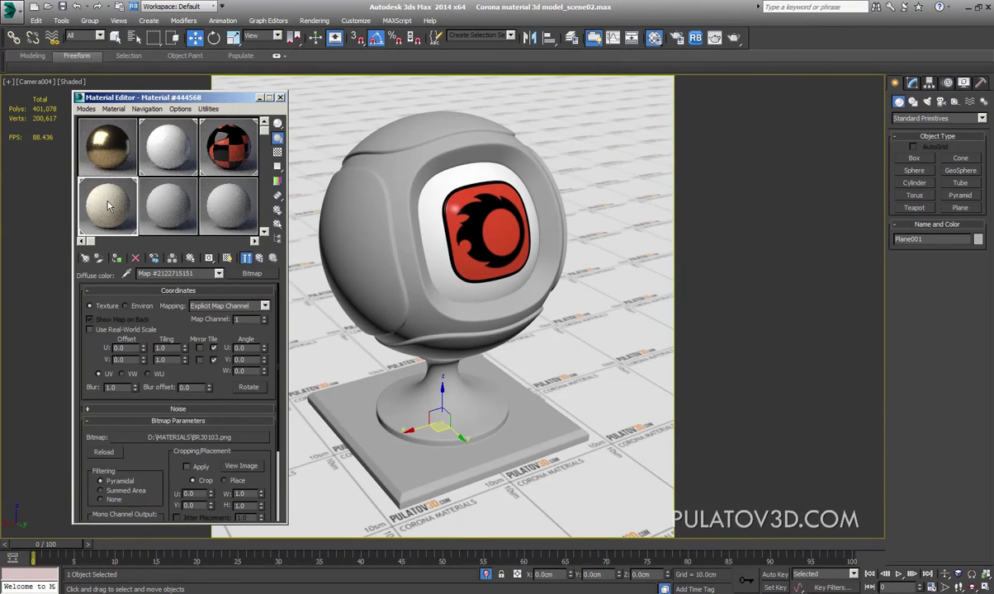
Step: Open an enlarged preview of the sample sphere, doubled in size at the upper right
{"action": "double_click", "coordinate": [116, 192]}
{"action": "left_click_drag", "start_coordinate": [381, 255], "coordinate": [566, 69]}
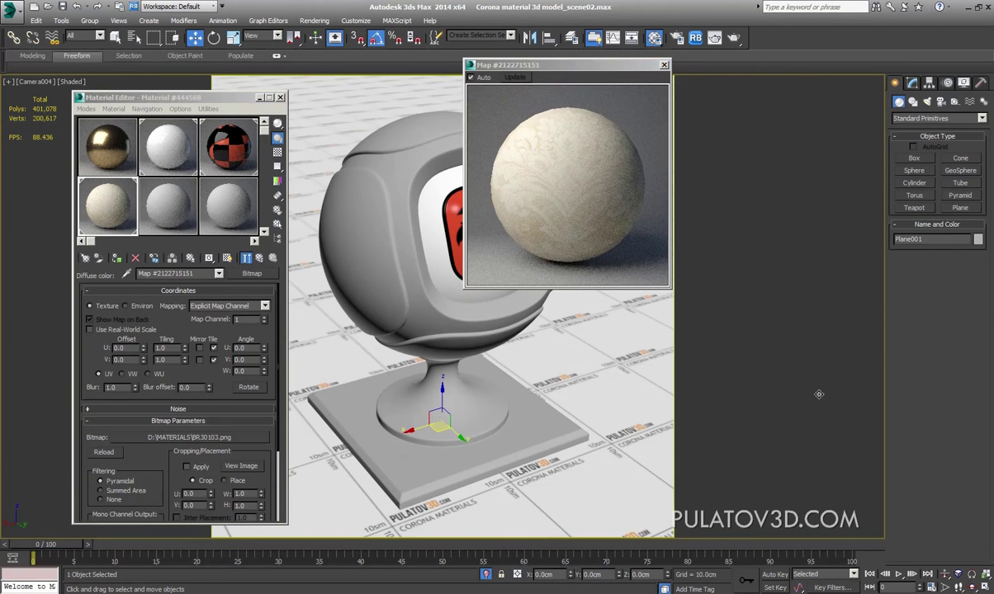
{"action": "left_click_drag", "start_coordinate": [670, 288], "coordinate": [869, 450]}
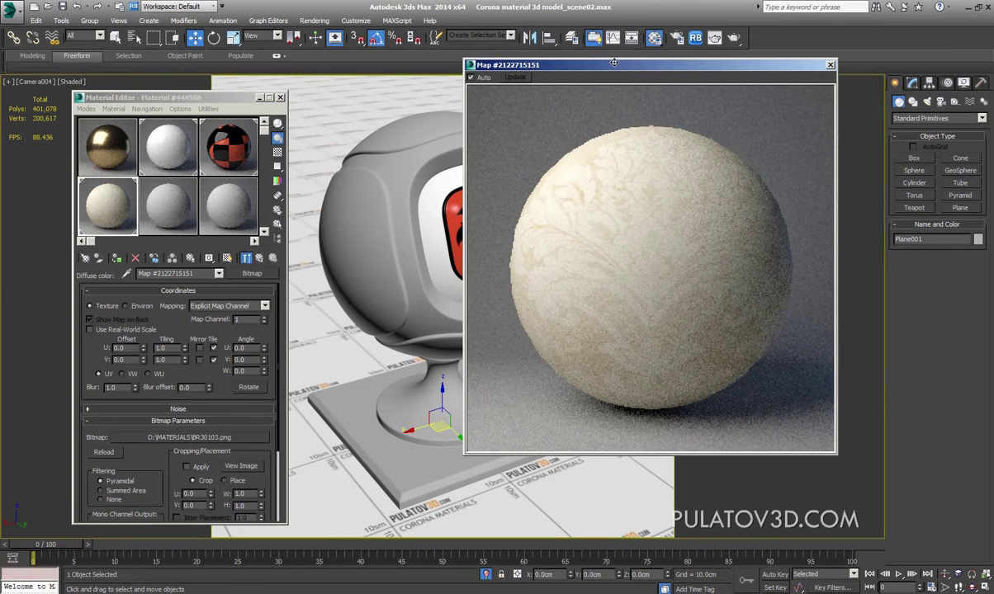
{"action": "left_click_drag", "start_coordinate": [610, 66], "coordinate": [676, 70]}
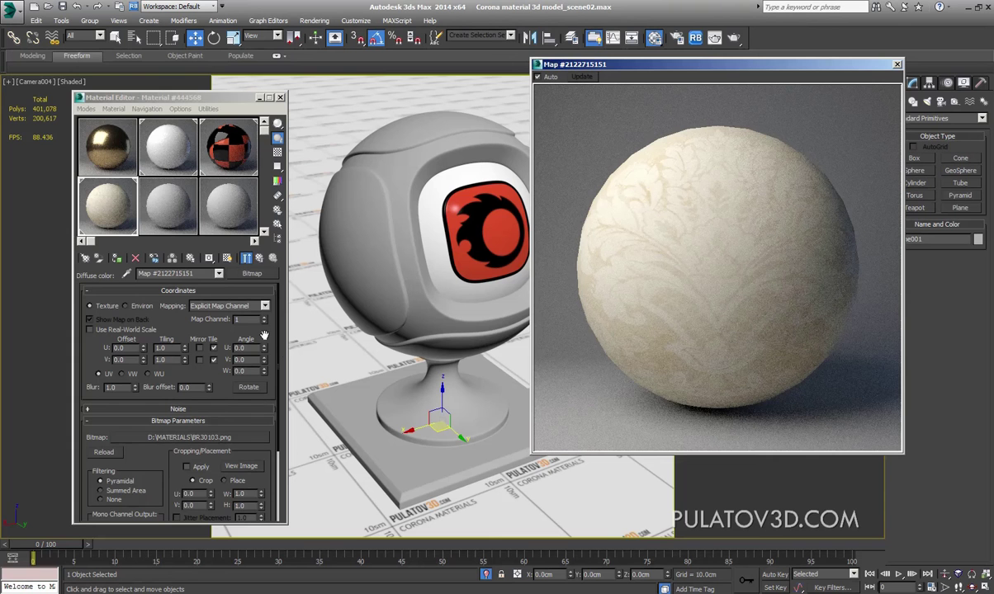
Step: Return to the parent Corona material and scroll down to its Maps rollout
{"action": "scroll", "coordinate": [264, 336], "scroll_direction": "down", "scroll_amount": 3}
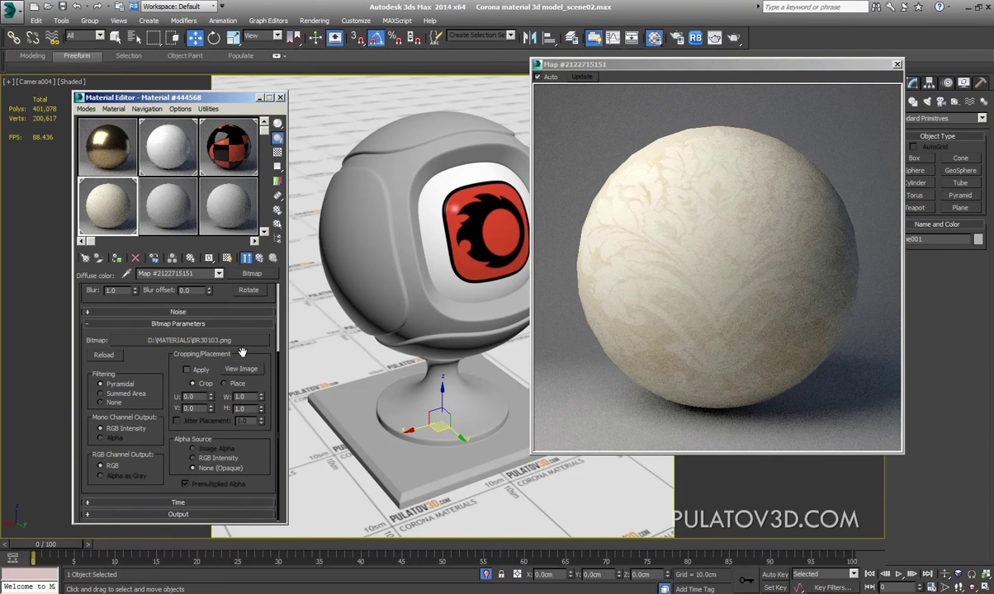
{"action": "scroll", "coordinate": [242, 353], "scroll_direction": "up", "scroll_amount": 3}
{"action": "left_click", "coordinate": [259, 257]}
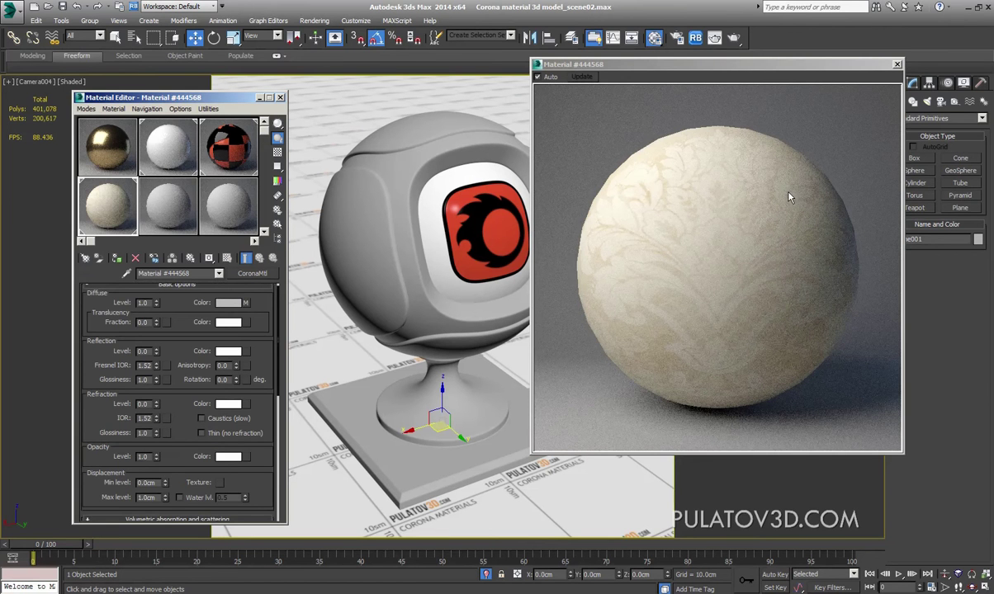
{"action": "scroll", "coordinate": [274, 297], "scroll_direction": "down", "scroll_amount": 3}
{"action": "scroll", "coordinate": [274, 298], "scroll_direction": "down", "scroll_amount": 3}
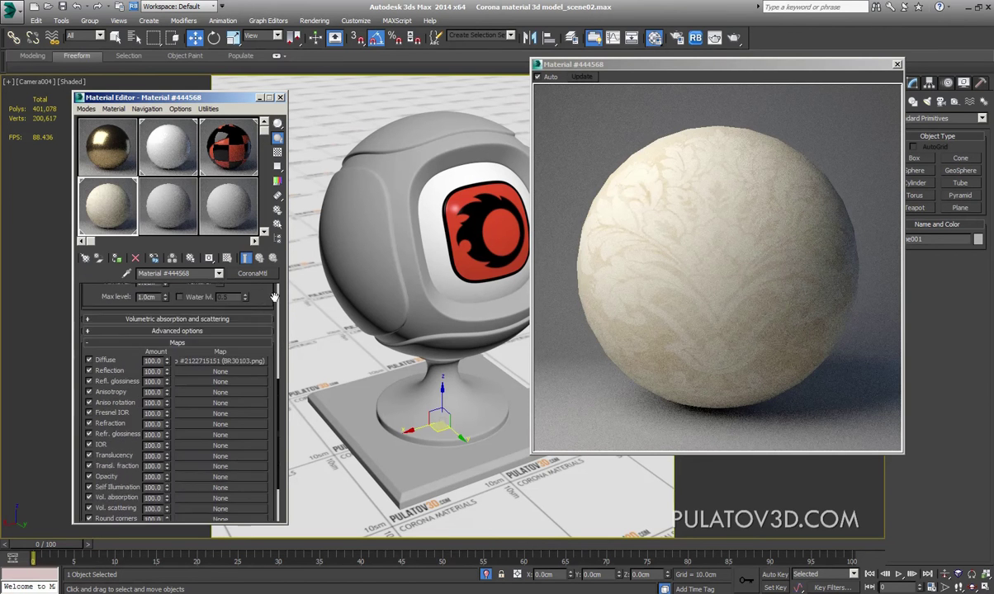
{"action": "scroll", "coordinate": [274, 297], "scroll_direction": "down", "scroll_amount": 2}
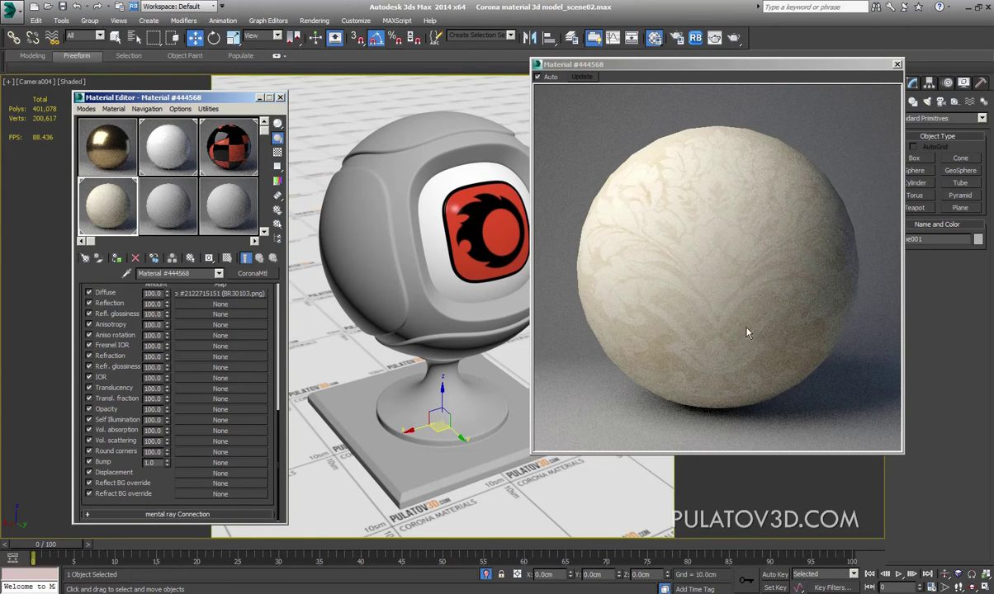
{"action": "left_click_drag", "start_coordinate": [721, 69], "coordinate": [615, 73]}
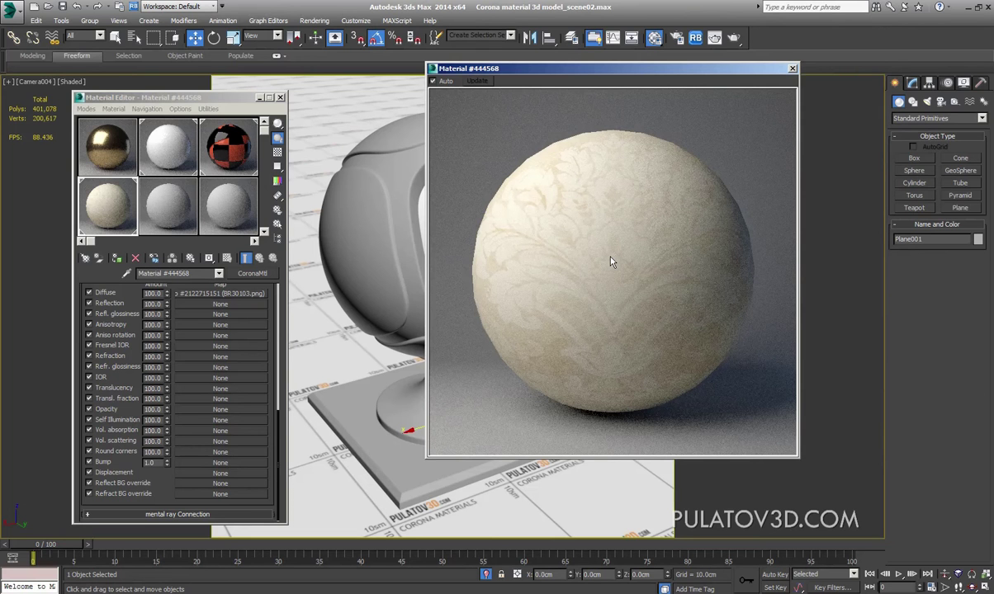
{"action": "left_click", "coordinate": [130, 293]}
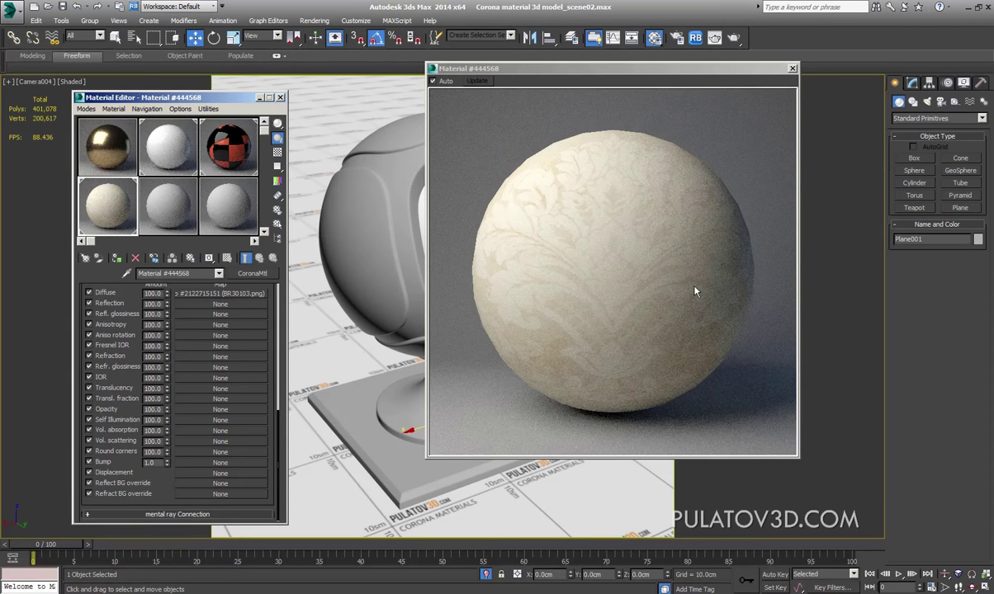
Step: Start a Bitmap bump map and select fabric_jean_003_bump (1) in the MATERIALS folder
{"action": "left_click", "coordinate": [204, 466]}
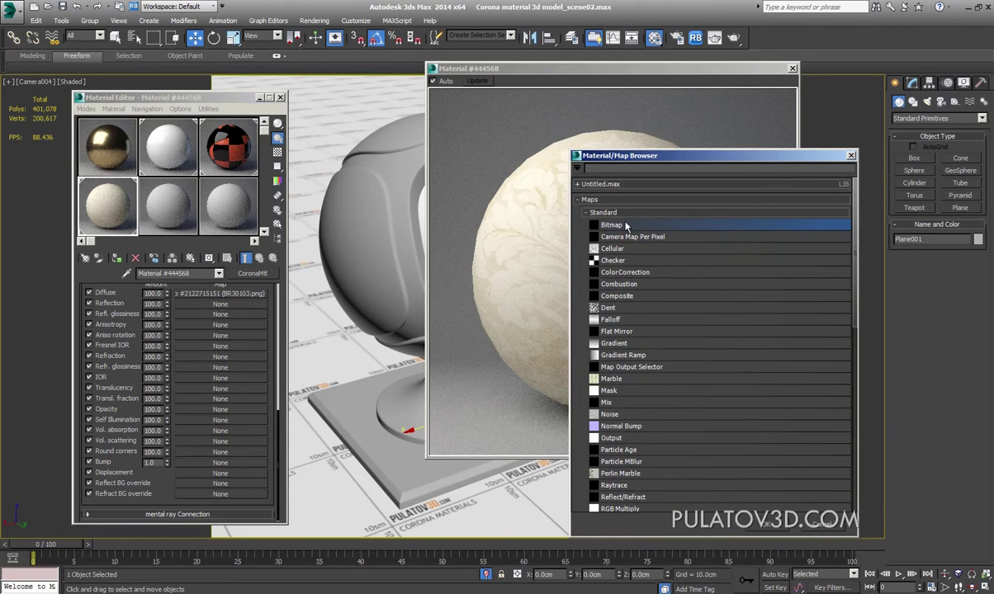
{"action": "double_click", "coordinate": [567, 219]}
{"action": "left_click_drag", "start_coordinate": [497, 14], "coordinate": [496, 26]}
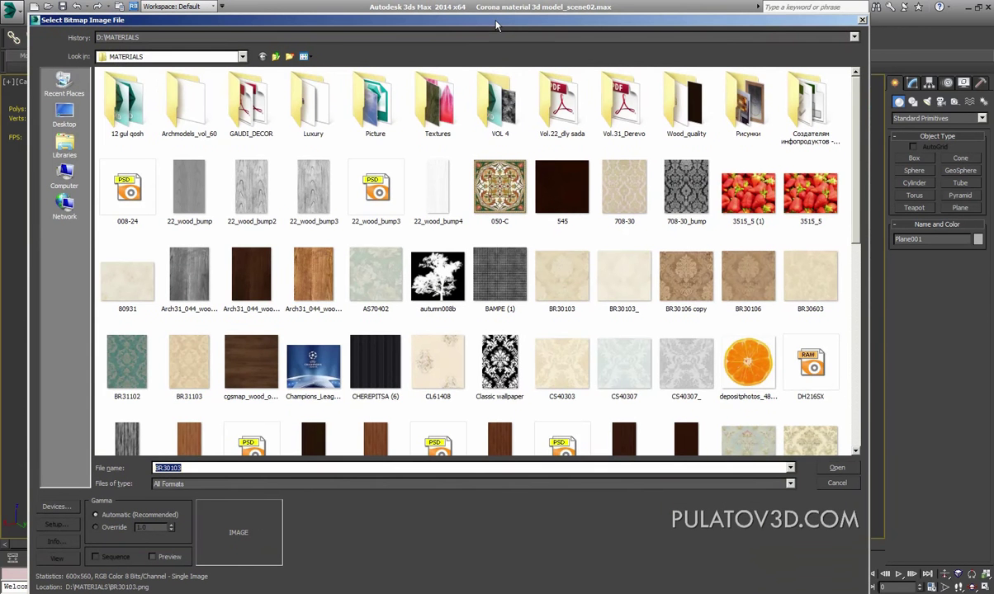
{"action": "left_click_drag", "start_coordinate": [865, 153], "coordinate": [881, 350]}
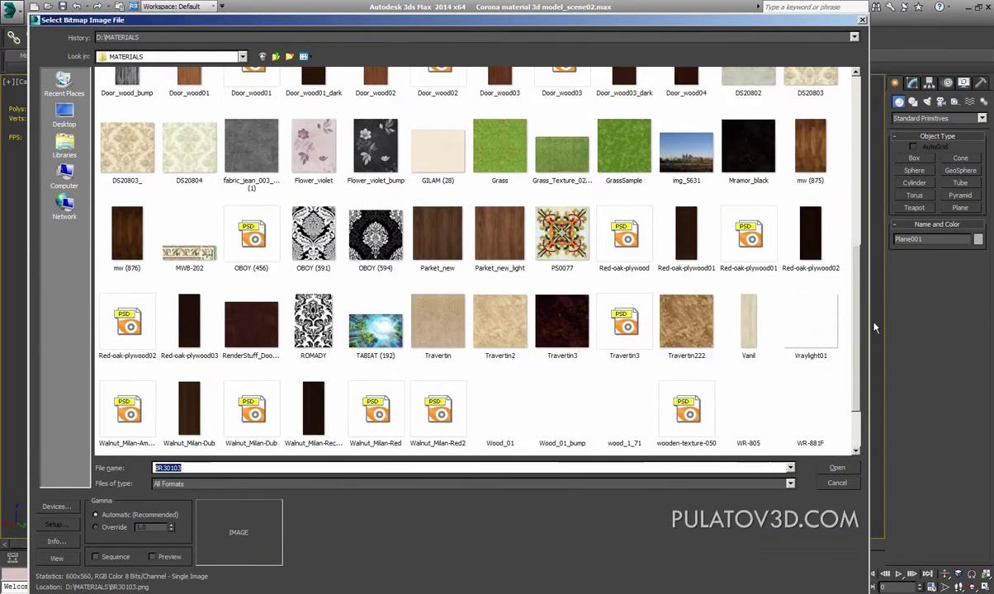
{"action": "left_click", "coordinate": [251, 99]}
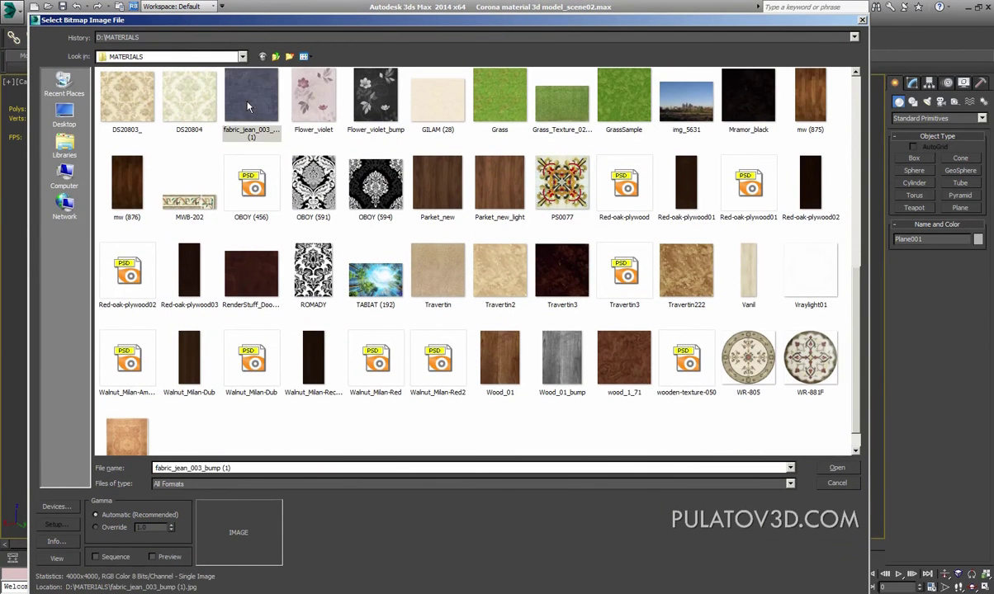
{"action": "right_click", "coordinate": [258, 95]}
Step: View fabric_jean_003_bump in ACDSee, zooming and panning across it, then close it
{"action": "left_click", "coordinate": [281, 121]}
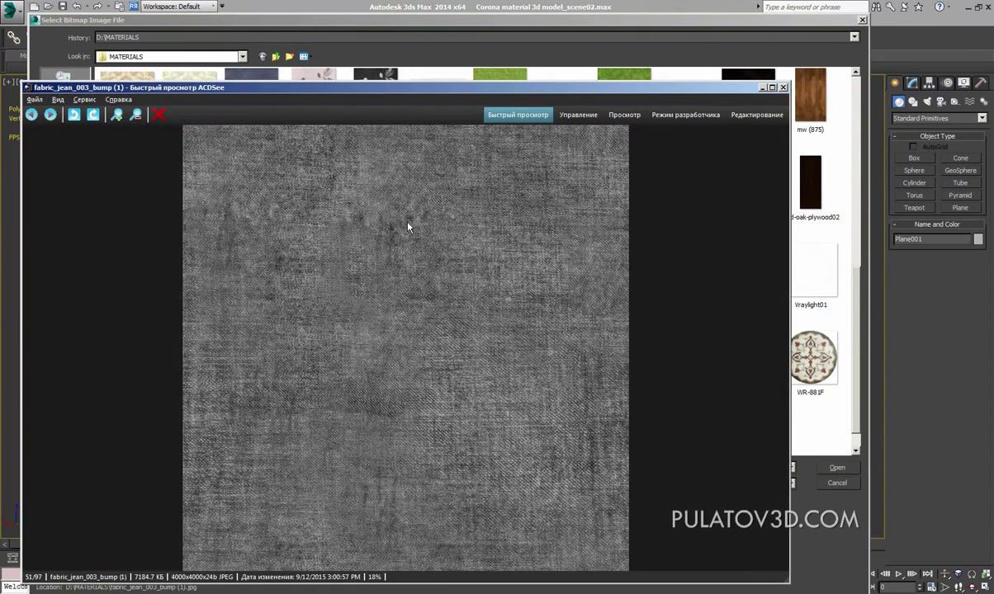
{"action": "scroll", "coordinate": [410, 224], "scroll_direction": "up", "scroll_amount": 3}
{"action": "scroll", "coordinate": [410, 225], "scroll_direction": "down", "scroll_amount": 3}
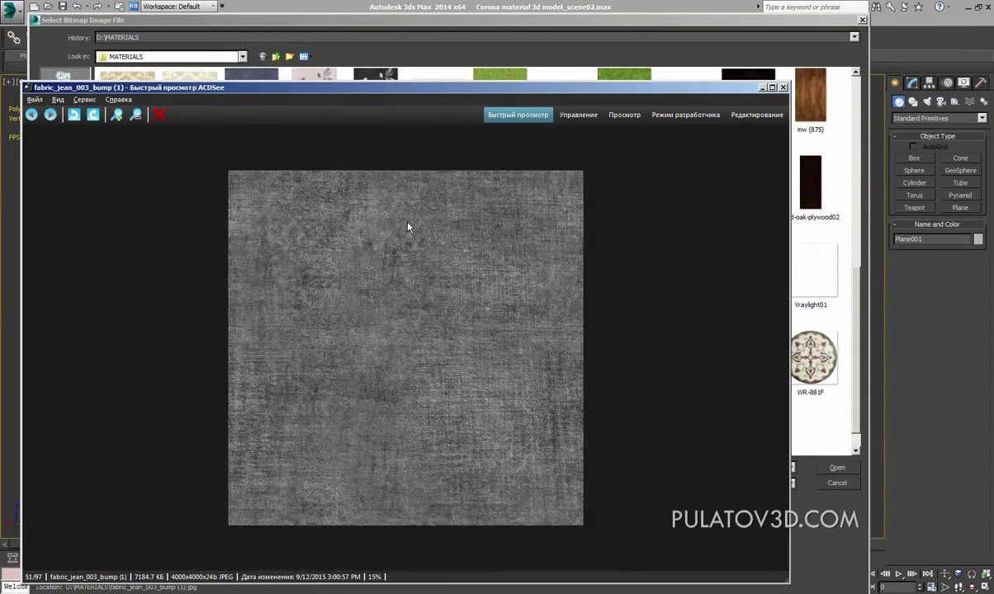
{"action": "scroll", "coordinate": [410, 225], "scroll_direction": "up", "scroll_amount": 4}
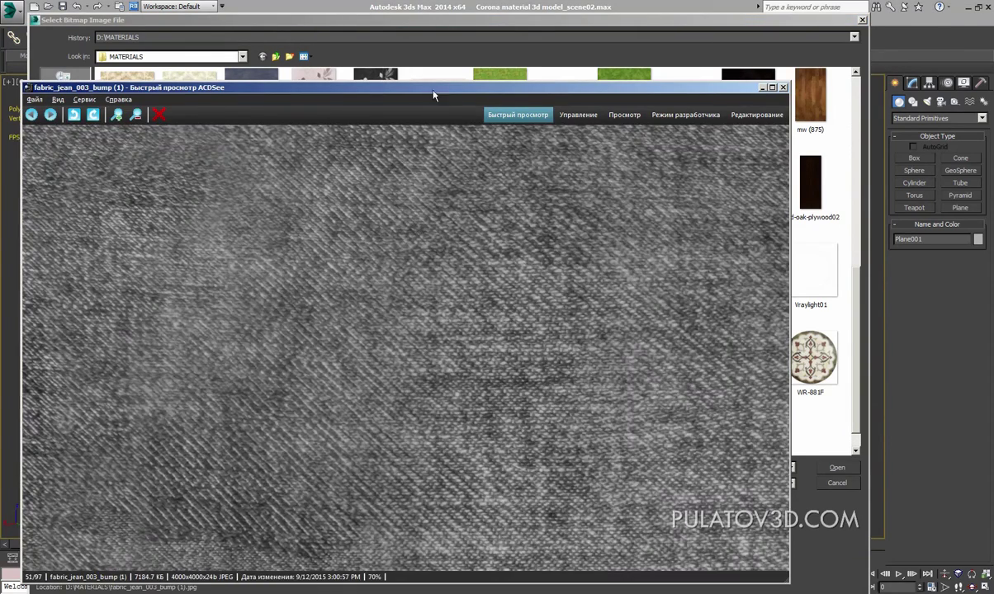
{"action": "left_click_drag", "start_coordinate": [433, 95], "coordinate": [451, 77]}
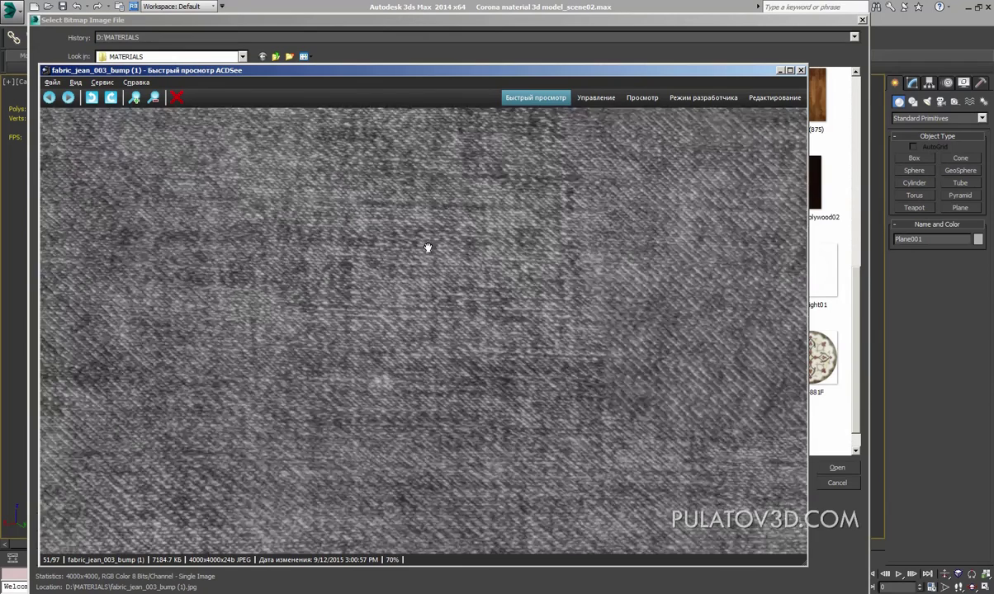
{"action": "mouse_move", "coordinate": [428, 248]}
{"action": "left_mouse_down"}
{"action": "mouse_move", "coordinate": [381, 368]}
{"action": "mouse_move", "coordinate": [477, 266]}
{"action": "mouse_move", "coordinate": [359, 323]}
{"action": "mouse_move", "coordinate": [232, 239]}
{"action": "left_mouse_up"}
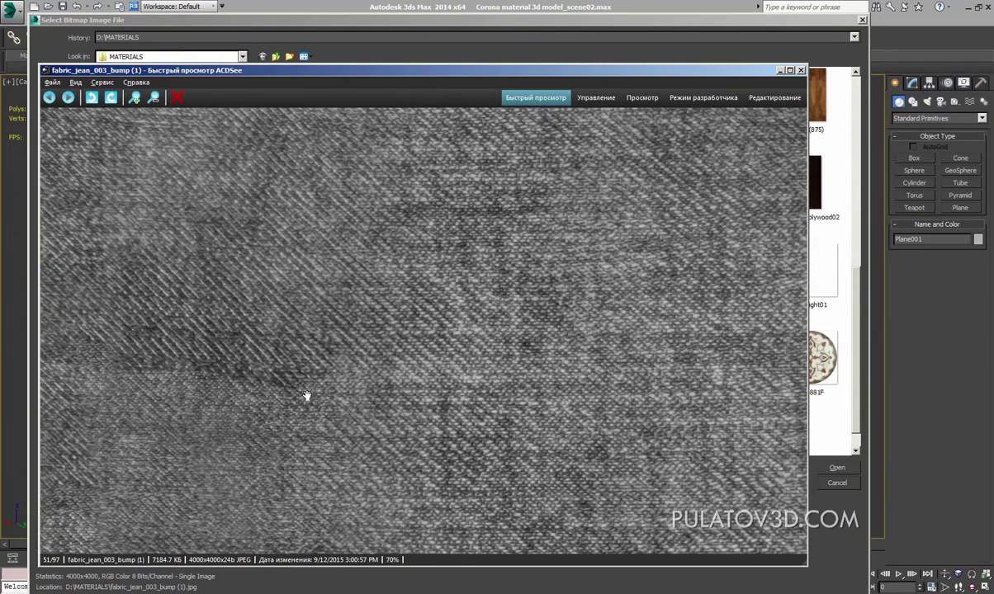
{"action": "scroll", "coordinate": [306, 395], "scroll_direction": "down", "scroll_amount": 3}
{"action": "scroll", "coordinate": [306, 396], "scroll_direction": "down", "scroll_amount": 2}
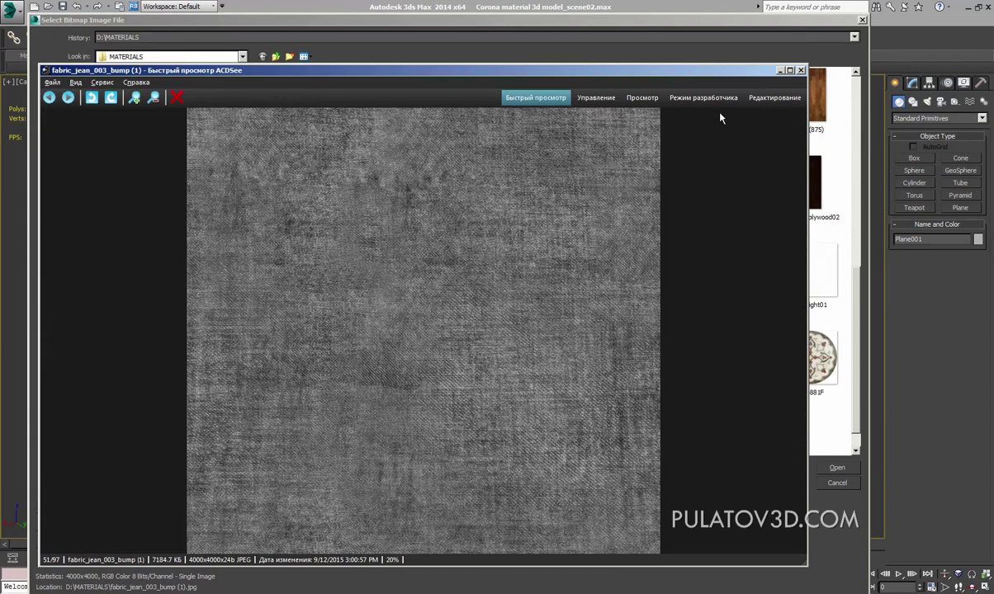
{"action": "left_click", "coordinate": [801, 71]}
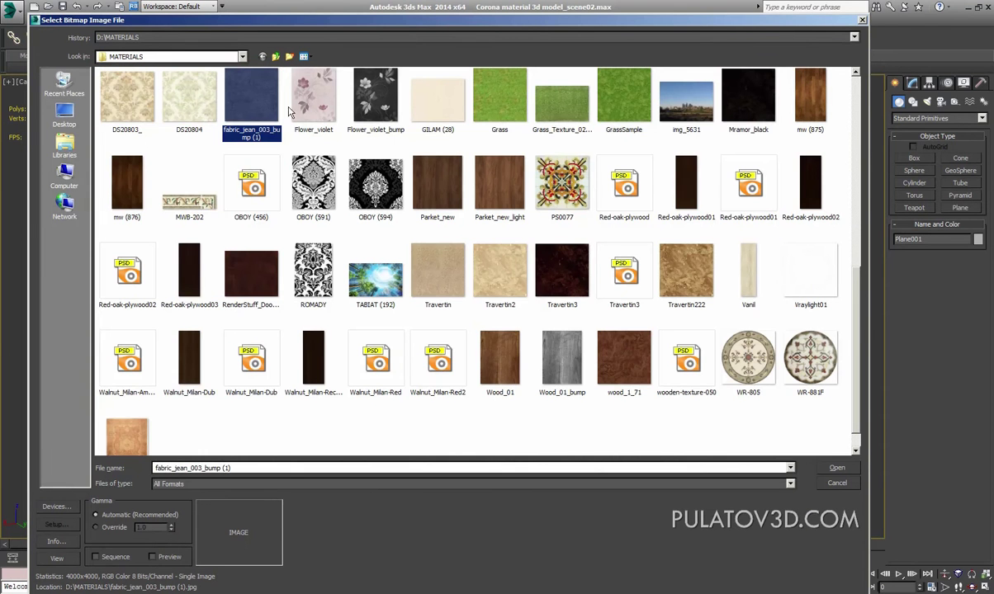
Step: Load fabric_jean_003_bump (1).jpg as the bump map and set Bump amount to 0.5
{"action": "double_click", "coordinate": [257, 102]}
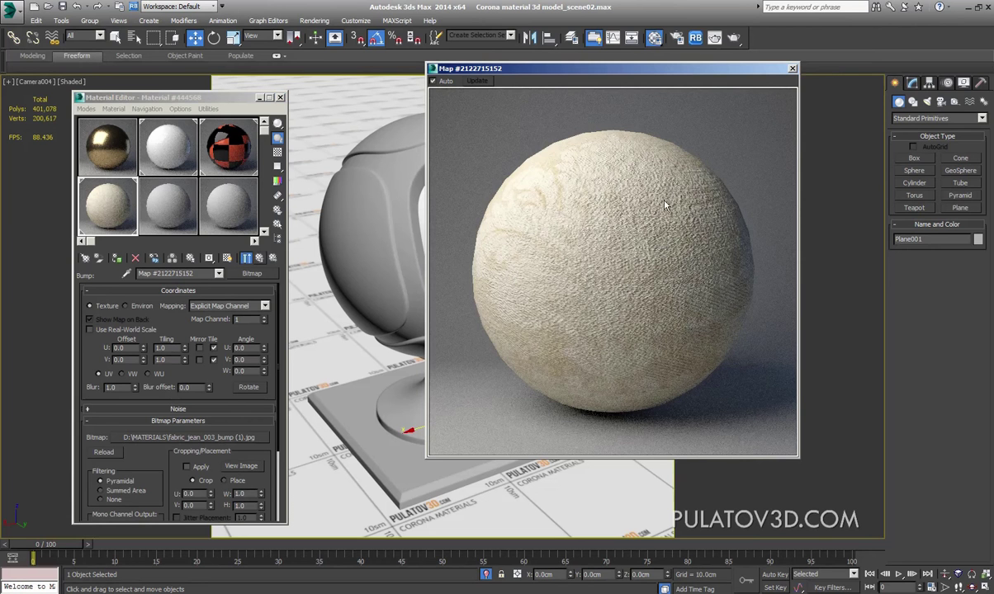
{"action": "left_click", "coordinate": [245, 257]}
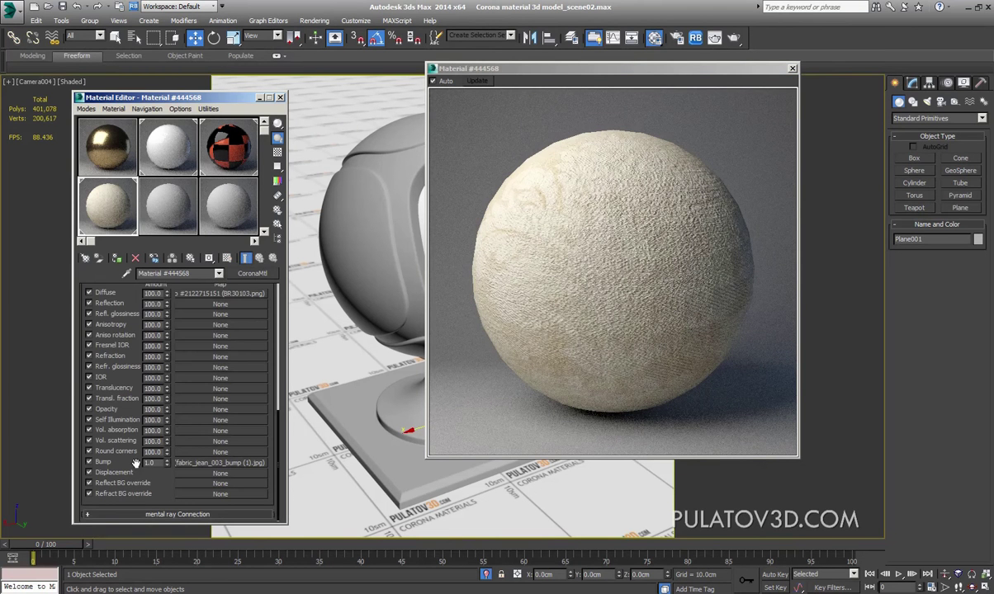
{"action": "left_click_drag", "start_coordinate": [155, 465], "coordinate": [140, 465]}
{"action": "left_click", "coordinate": [159, 463]}
{"action": "left_click_drag", "start_coordinate": [155, 463], "coordinate": [145, 467]}
{"action": "type", "text": "0.5"}
{"action": "key", "text": "Return"}
{"action": "left_click_drag", "start_coordinate": [167, 461], "coordinate": [166, 455]}
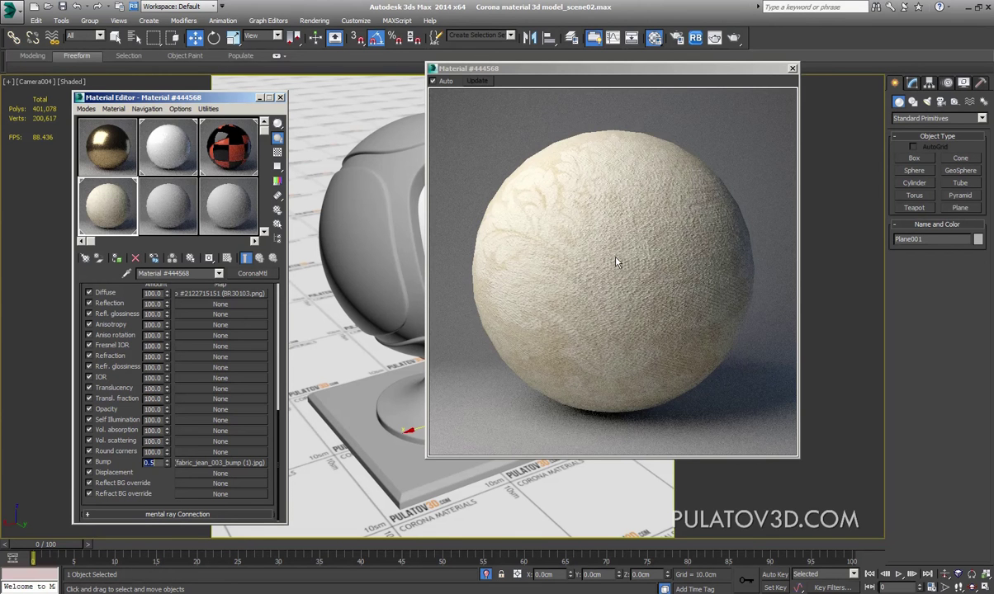
{"action": "mouse_move", "coordinate": [583, 69]}
{"action": "left_mouse_down"}
{"action": "mouse_move", "coordinate": [728, 147]}
{"action": "mouse_move", "coordinate": [733, 137]}
{"action": "left_mouse_up"}
Step: Turn on viewport display of the diffuse bitmap so the shell shows the cream floral texture
{"action": "left_click", "coordinate": [103, 206]}
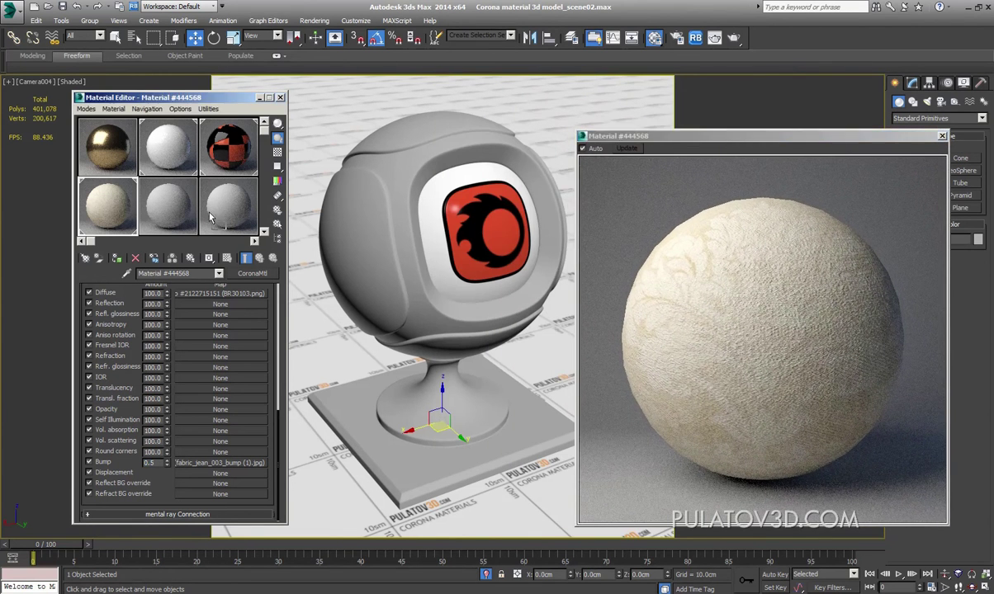
{"action": "left_click", "coordinate": [364, 184]}
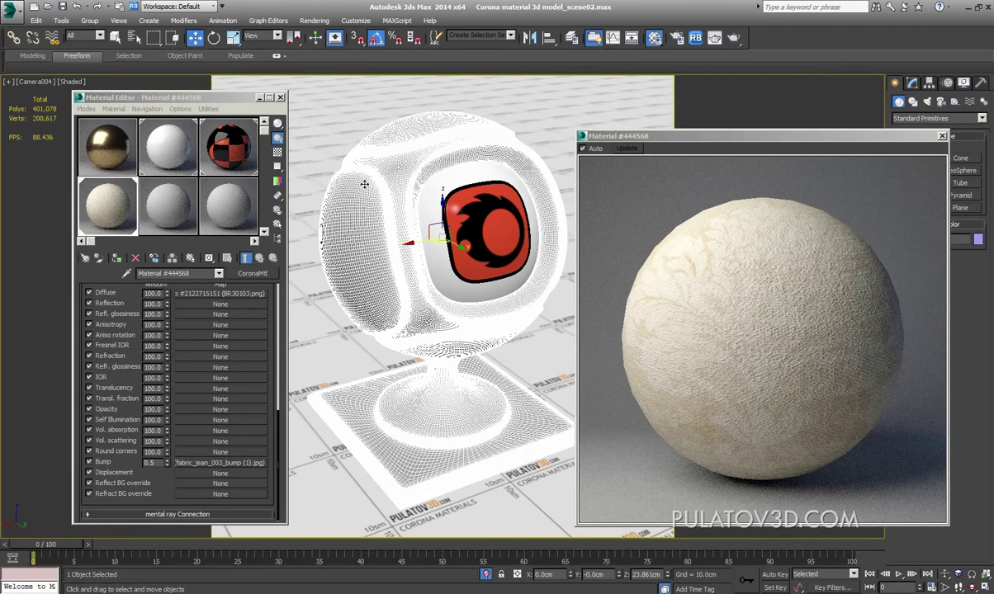
{"action": "left_click", "coordinate": [220, 293]}
{"action": "left_click", "coordinate": [228, 258]}
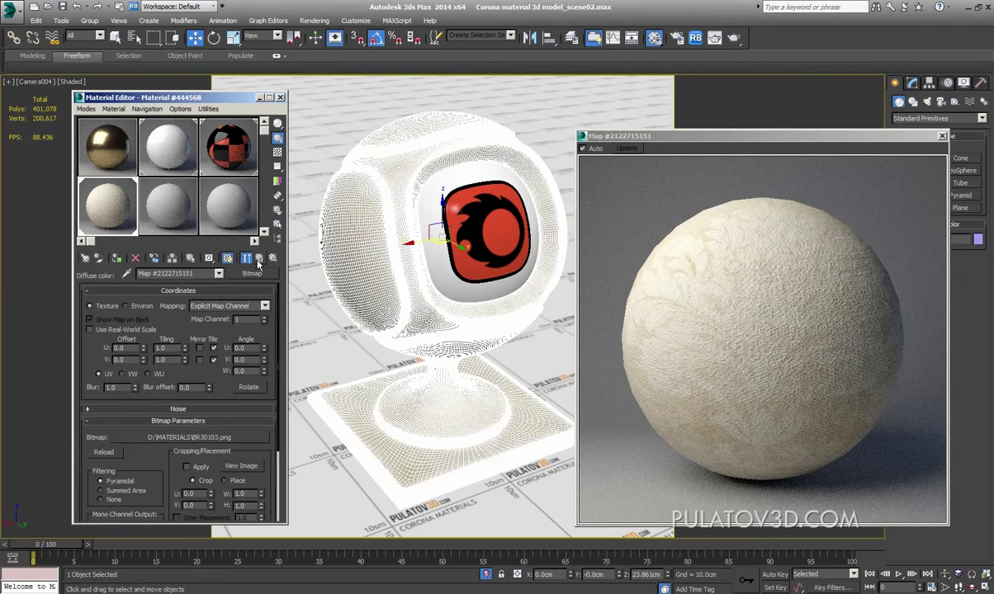
{"action": "left_click", "coordinate": [259, 257]}
{"action": "left_click", "coordinate": [364, 97]}
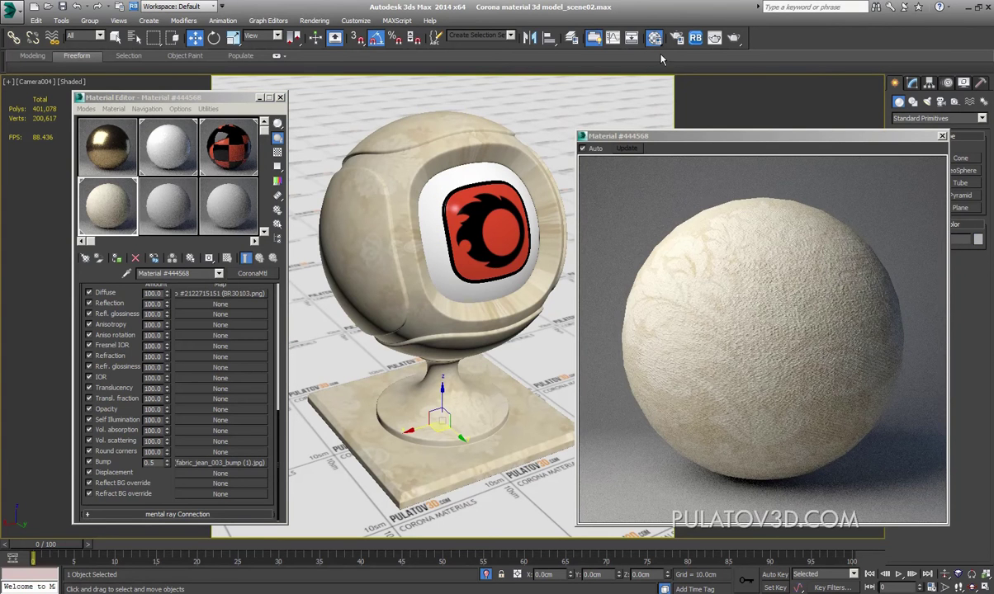
Step: Start an interactive Corona render from Render Setup and place the frame buffer beside the viewport
{"action": "left_click", "coordinate": [314, 20]}
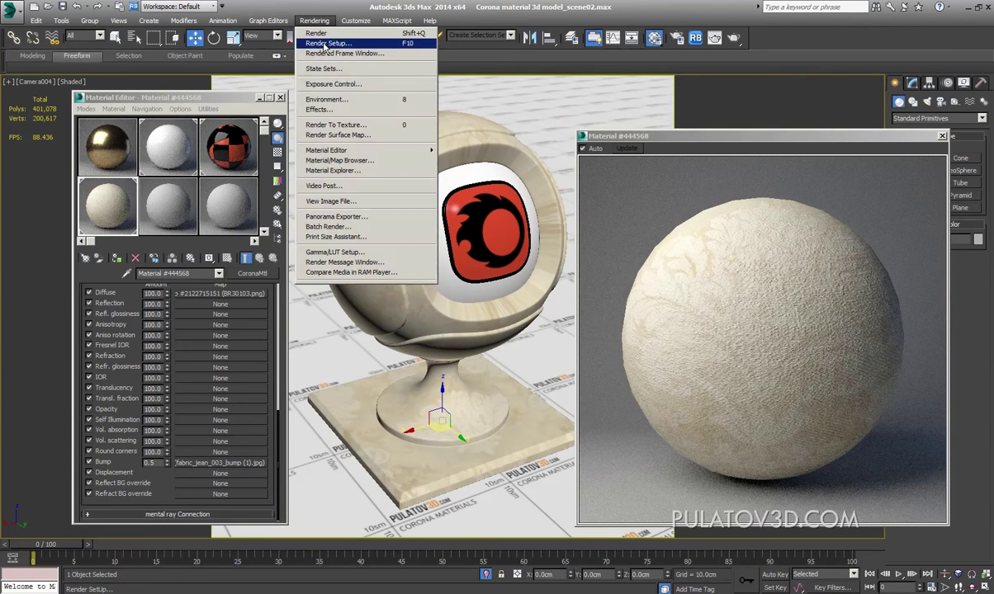
{"action": "left_click", "coordinate": [311, 35]}
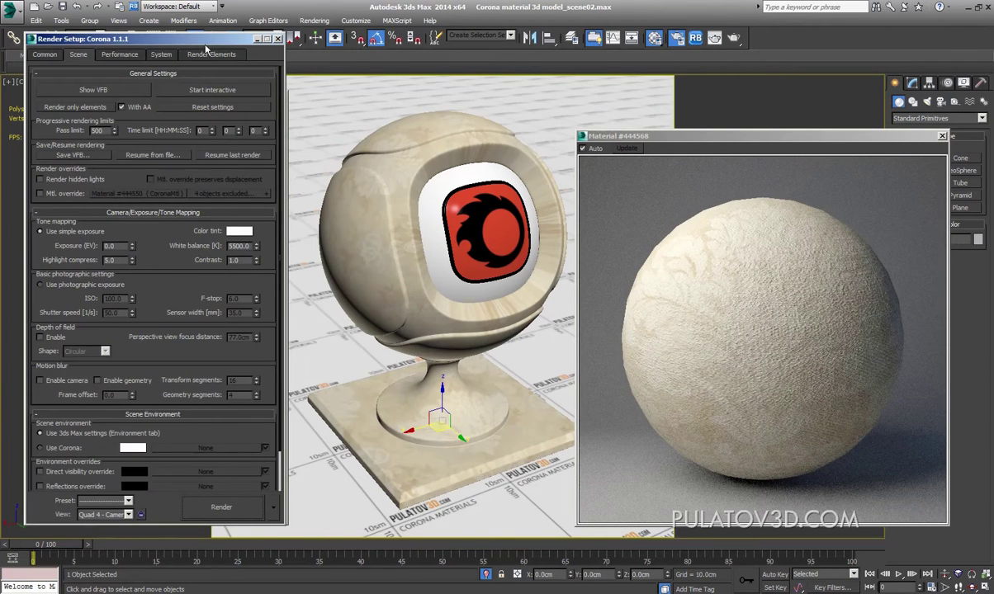
{"action": "left_click_drag", "start_coordinate": [195, 38], "coordinate": [602, 38]}
{"action": "left_click", "coordinate": [594, 91]}
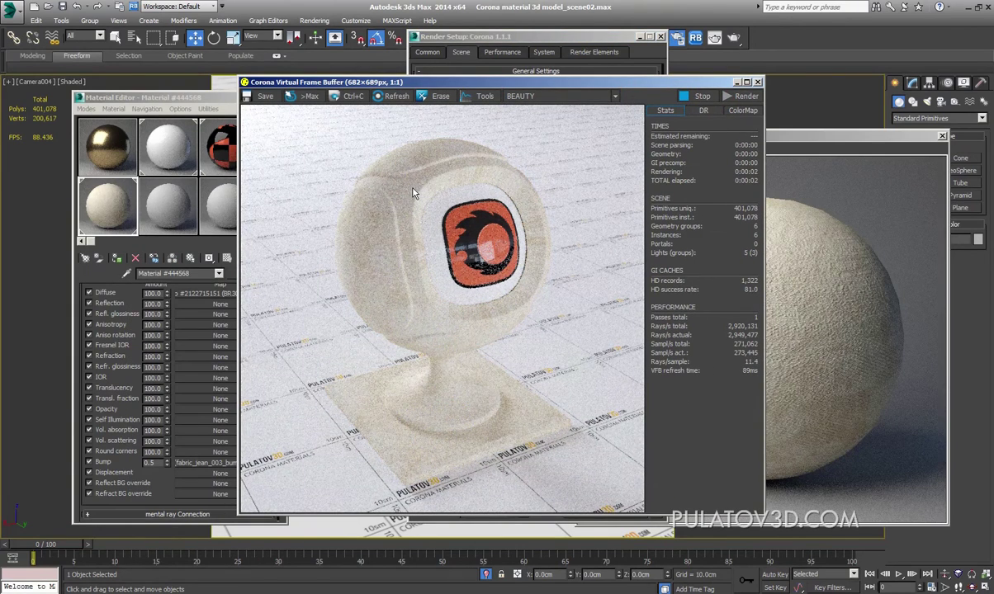
{"action": "left_click_drag", "start_coordinate": [434, 82], "coordinate": [586, 76]}
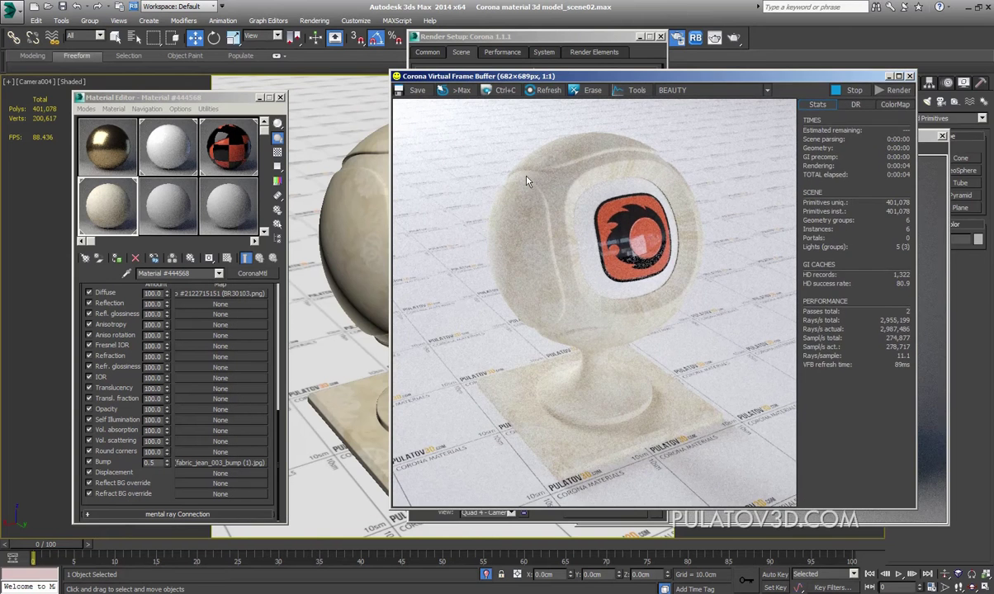
{"action": "left_click_drag", "start_coordinate": [520, 76], "coordinate": [630, 80]}
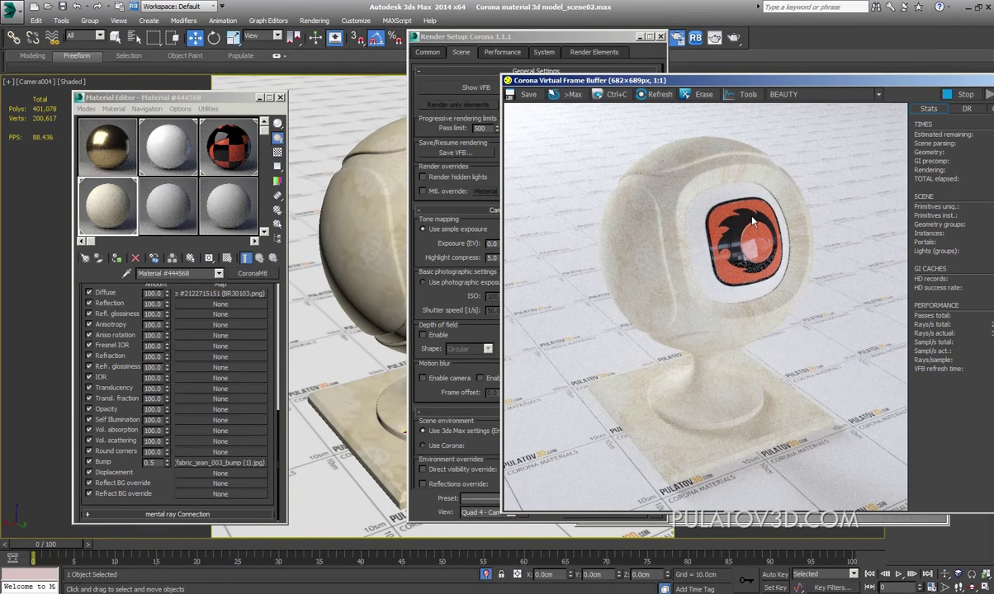
{"action": "left_click", "coordinate": [198, 293]}
Step: Swap the diffuse bitmap image to BR30106 copy.jpg and check the render
{"action": "left_click", "coordinate": [206, 412]}
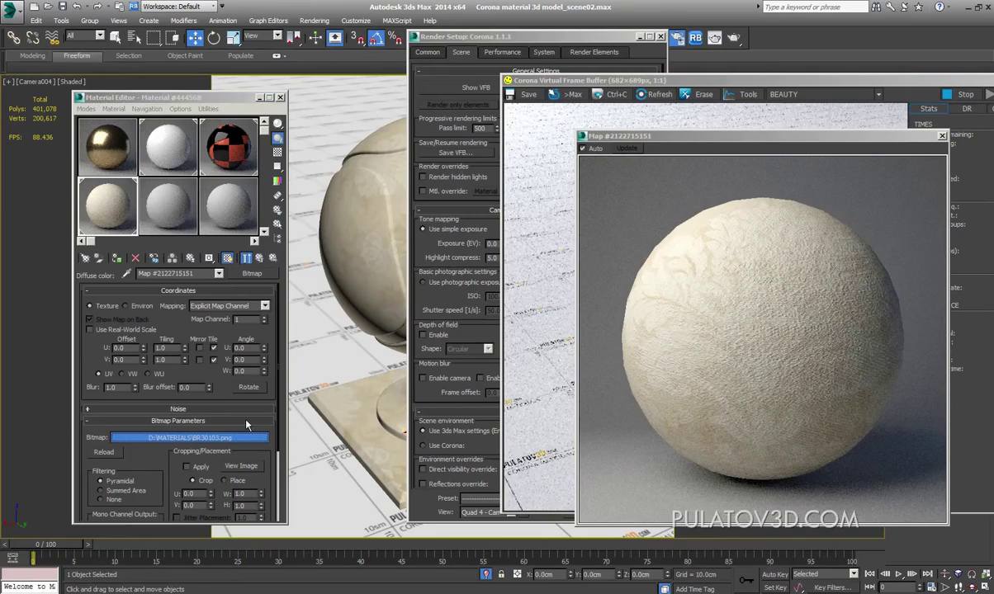
{"action": "scroll", "coordinate": [825, 247], "scroll_direction": "down", "scroll_amount": 1}
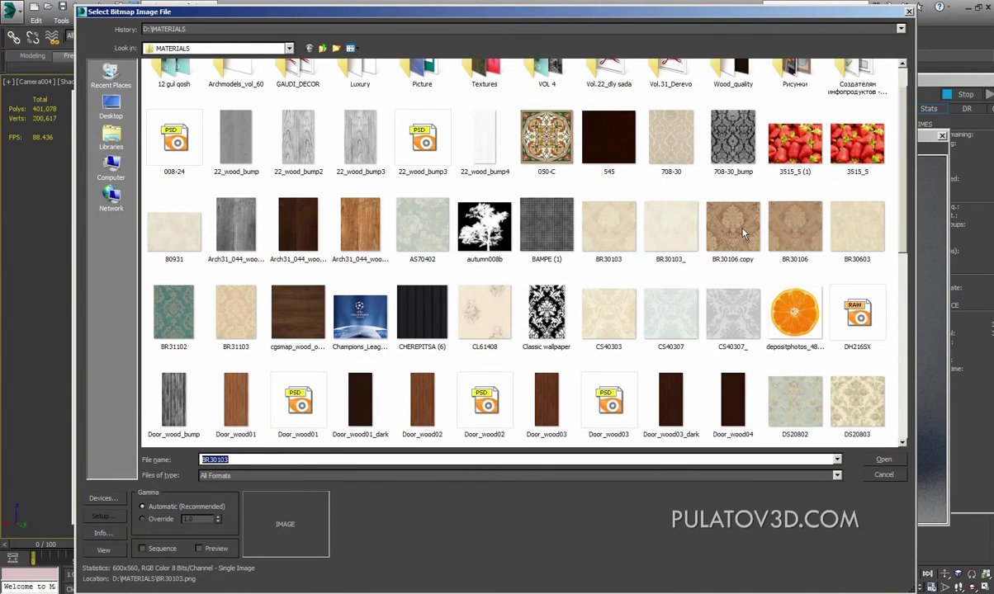
{"action": "double_click", "coordinate": [697, 216]}
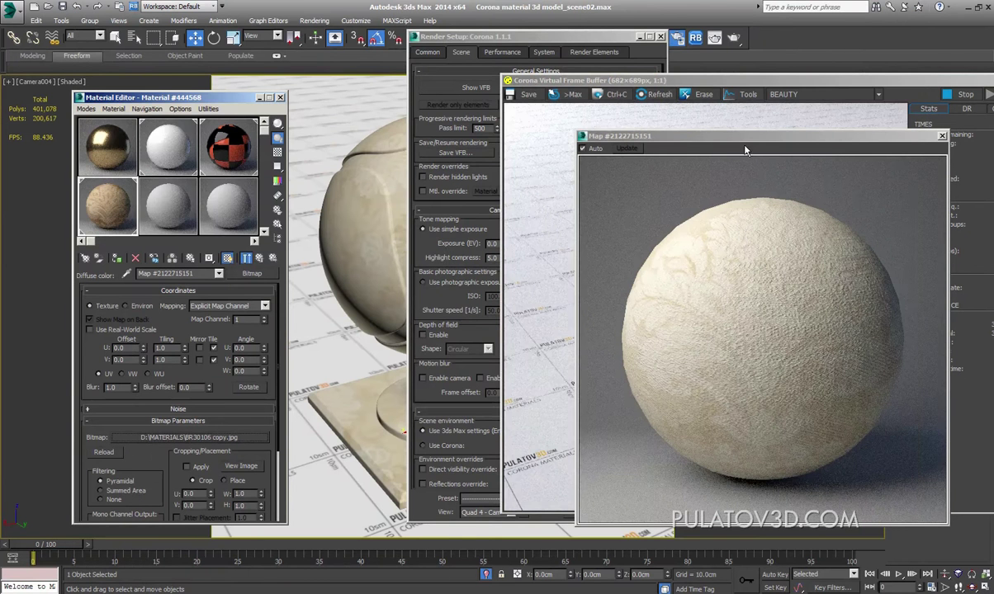
{"action": "left_click_drag", "start_coordinate": [607, 82], "coordinate": [447, 84]}
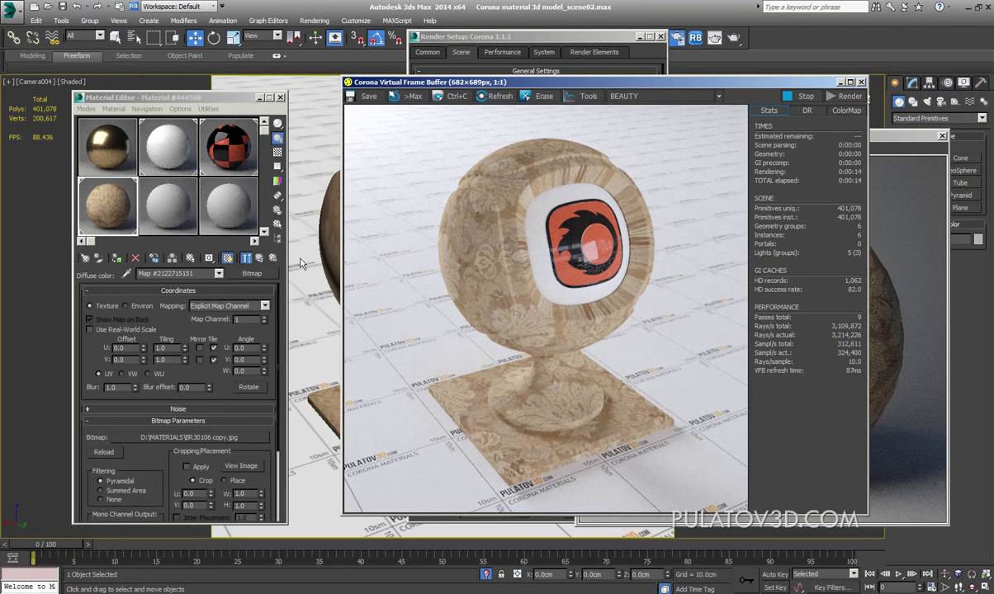
Step: Back in the parent material, close the enlarged preview and set Bump amount to 1.0
{"action": "double_click", "coordinate": [237, 239]}
{"action": "left_click", "coordinate": [262, 259]}
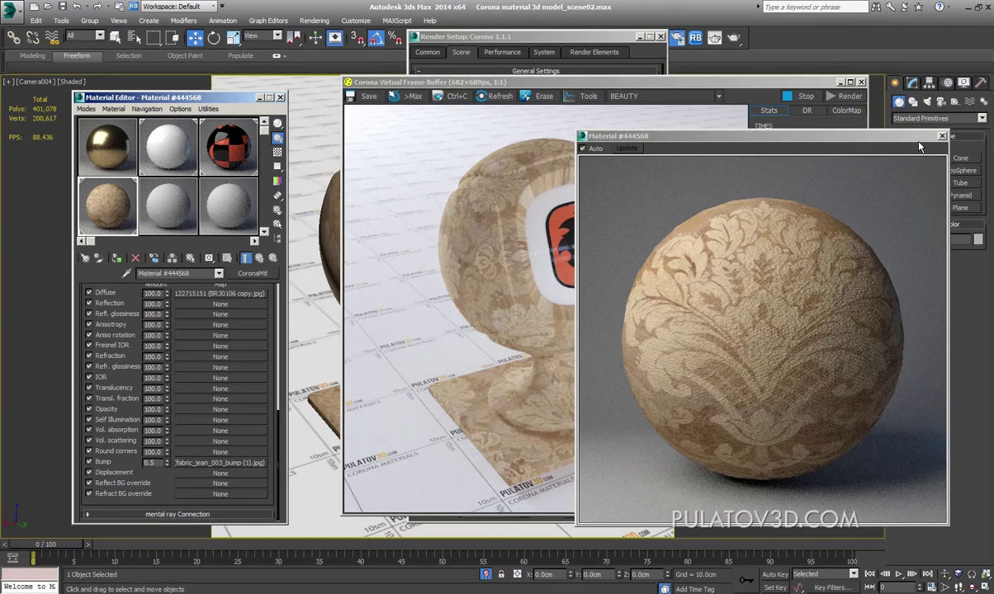
{"action": "left_click", "coordinate": [942, 136]}
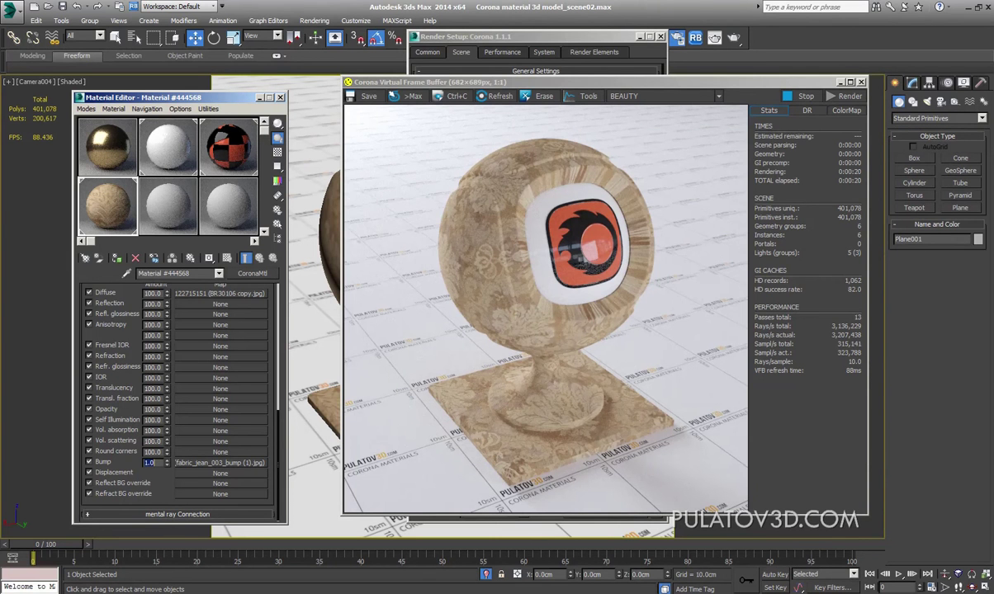
{"action": "type", "text": "1"}
{"action": "key", "text": "Return"}
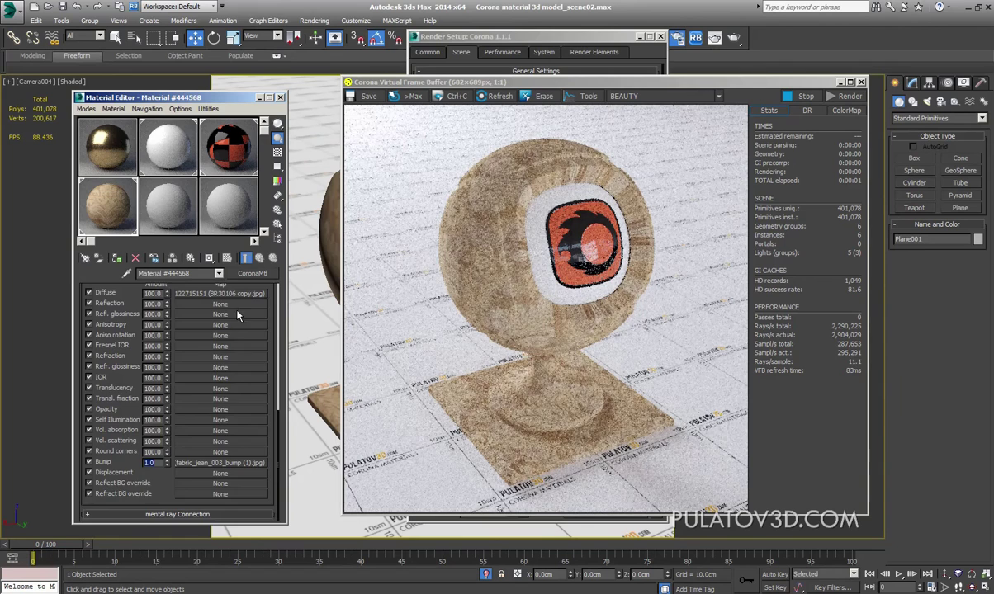
Step: Replace the diffuse bitmap image with BR30106.png
{"action": "left_click", "coordinate": [220, 293]}
{"action": "left_click", "coordinate": [190, 438]}
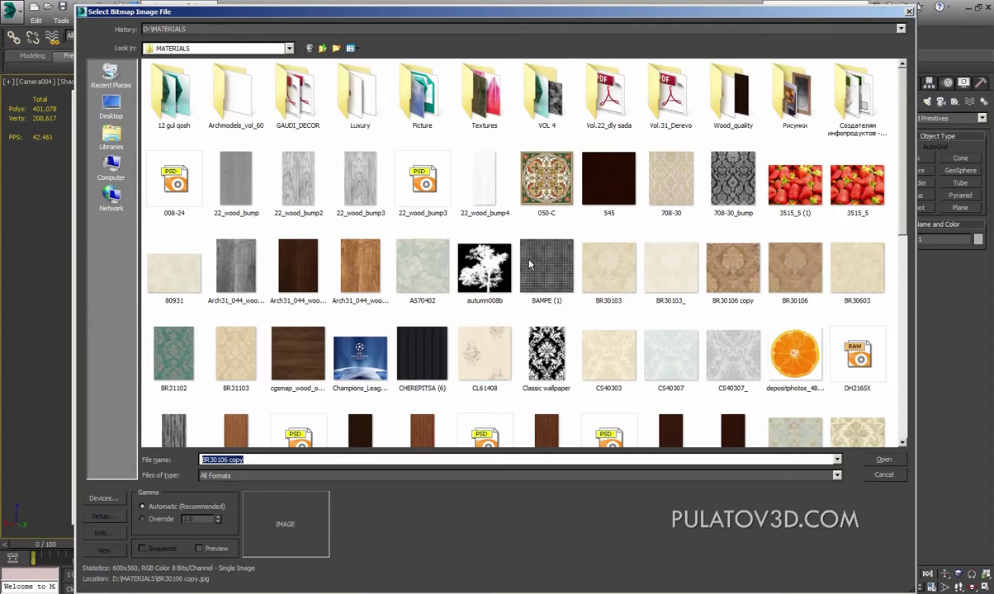
{"action": "left_click", "coordinate": [791, 264]}
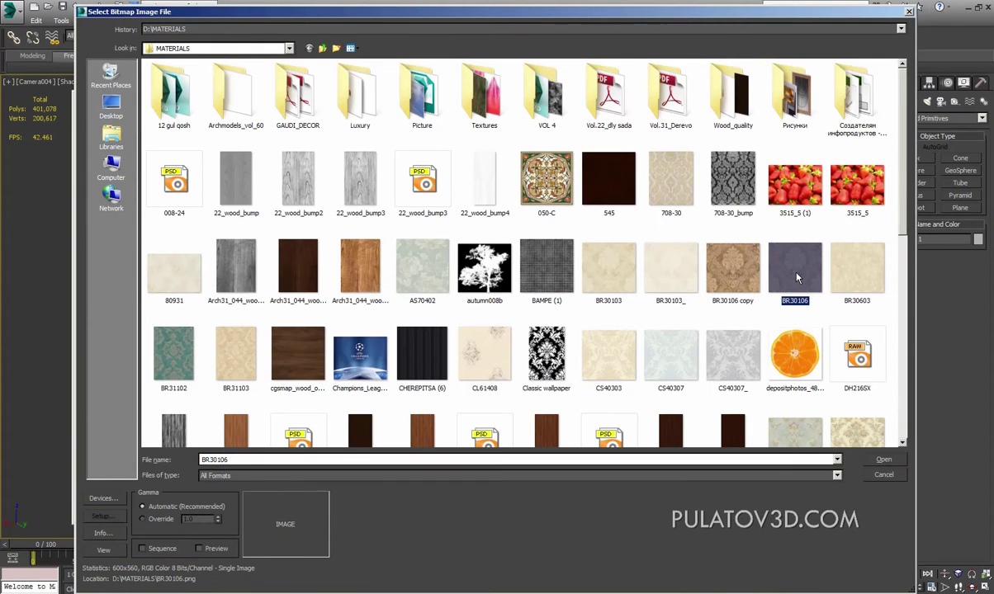
{"action": "key", "text": "Return"}
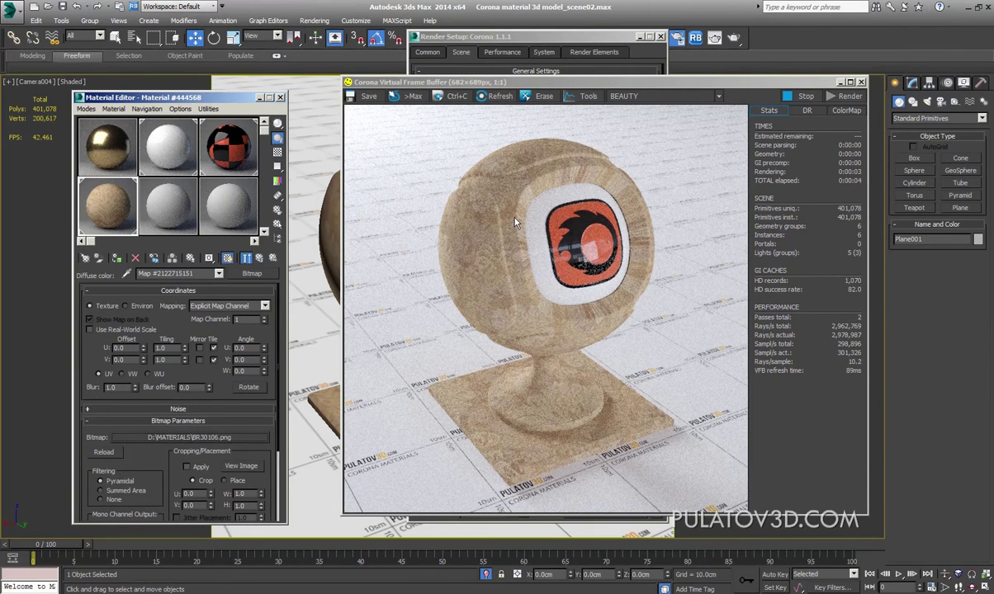
{"action": "left_click", "coordinate": [260, 260]}
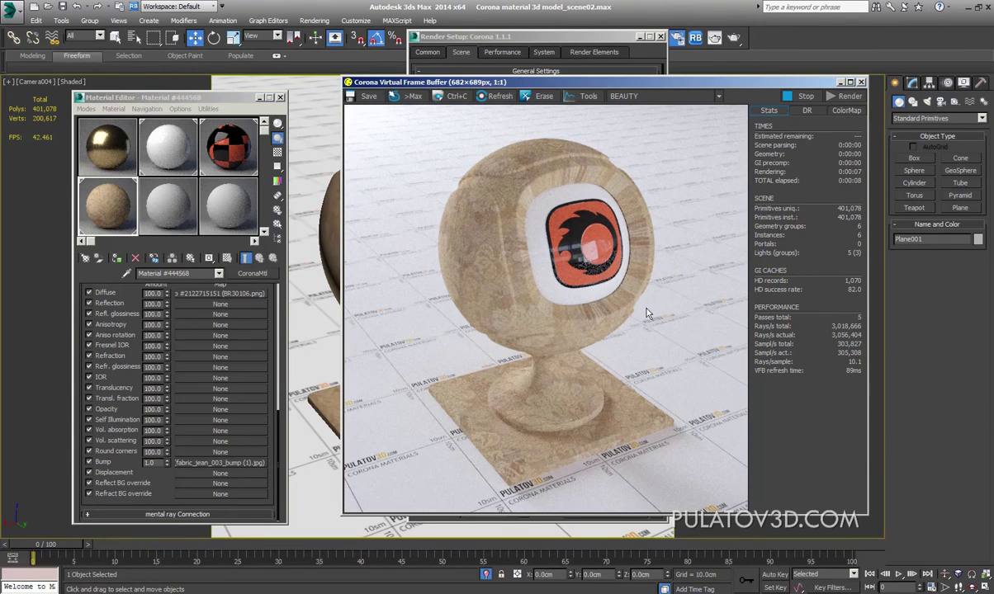
Step: Switch the viewport to Perspective and rearrange the render and settings windows
{"action": "key", "text": "p"}
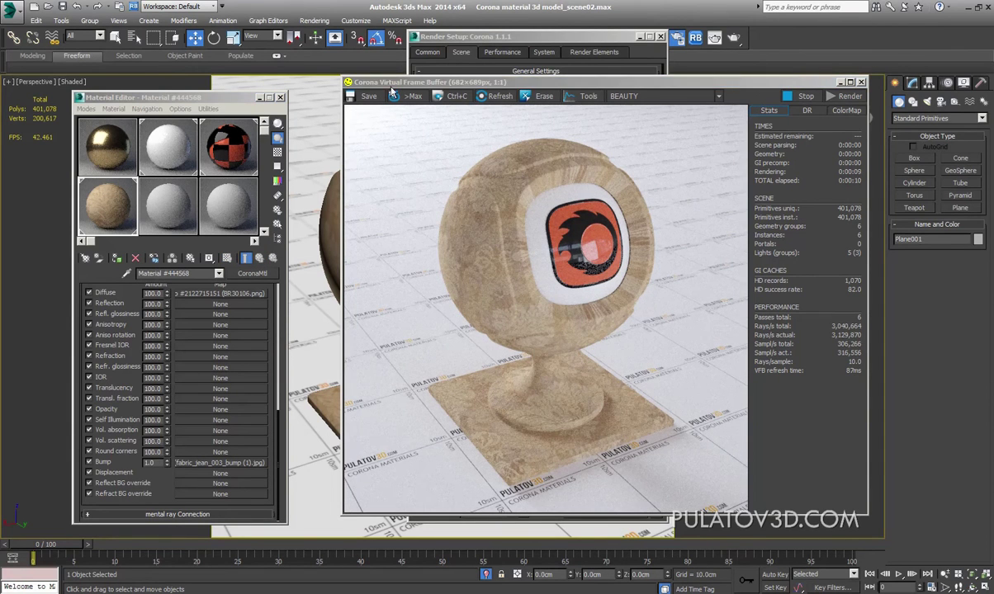
{"action": "left_click_drag", "start_coordinate": [409, 86], "coordinate": [688, 112]}
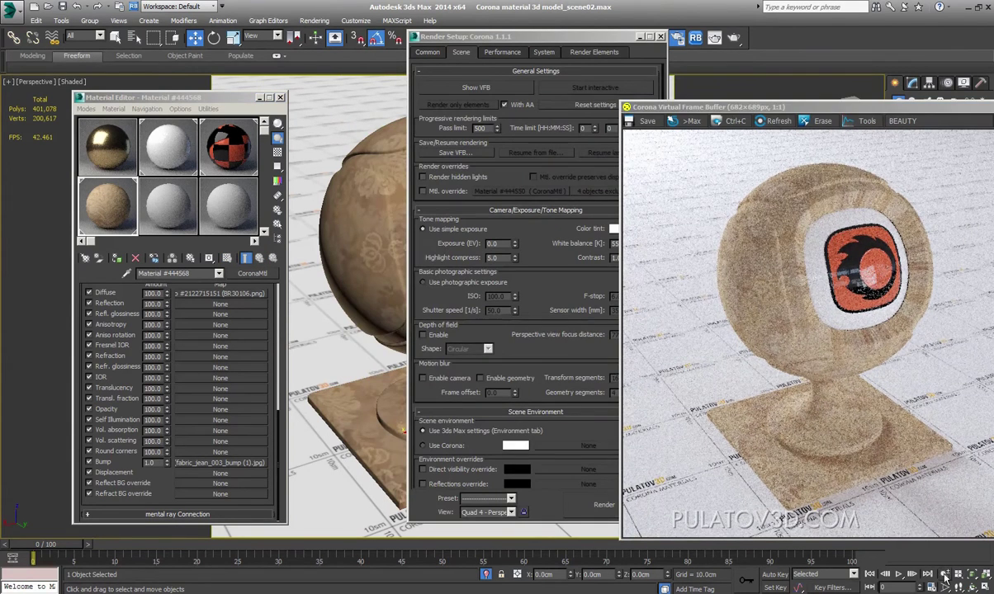
{"action": "left_click_drag", "start_coordinate": [603, 43], "coordinate": [377, 80]}
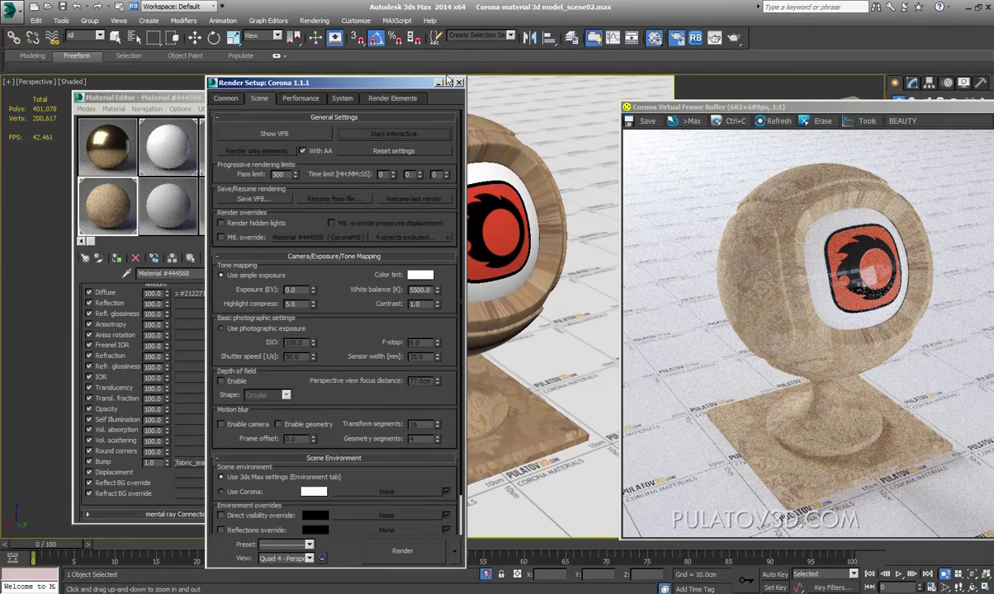
Step: Minimise Render Setup and zoom the Perspective view in close on the fabric sphere
{"action": "left_click", "coordinate": [413, 74]}
{"action": "scroll", "coordinate": [380, 175], "scroll_direction": "up", "scroll_amount": 2}
{"action": "scroll", "coordinate": [347, 165], "scroll_direction": "up", "scroll_amount": 3}
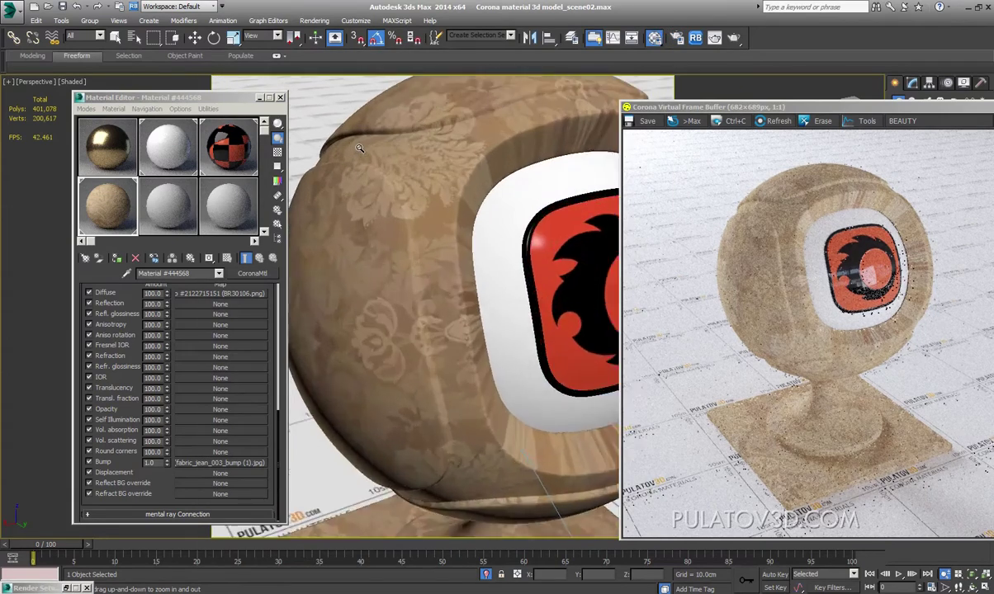
{"action": "scroll", "coordinate": [347, 165], "scroll_direction": "up", "scroll_amount": 3}
{"action": "middle_click_drag", "start_coordinate": [334, 132], "coordinate": [389, 171]}
Step: Scroll the Material Editor to Basic options and slide the Corona VFB left to show Stats
{"action": "scroll", "coordinate": [388, 171], "scroll_direction": "down", "scroll_amount": 2}
{"action": "scroll", "coordinate": [397, 186], "scroll_direction": "down", "scroll_amount": 2}
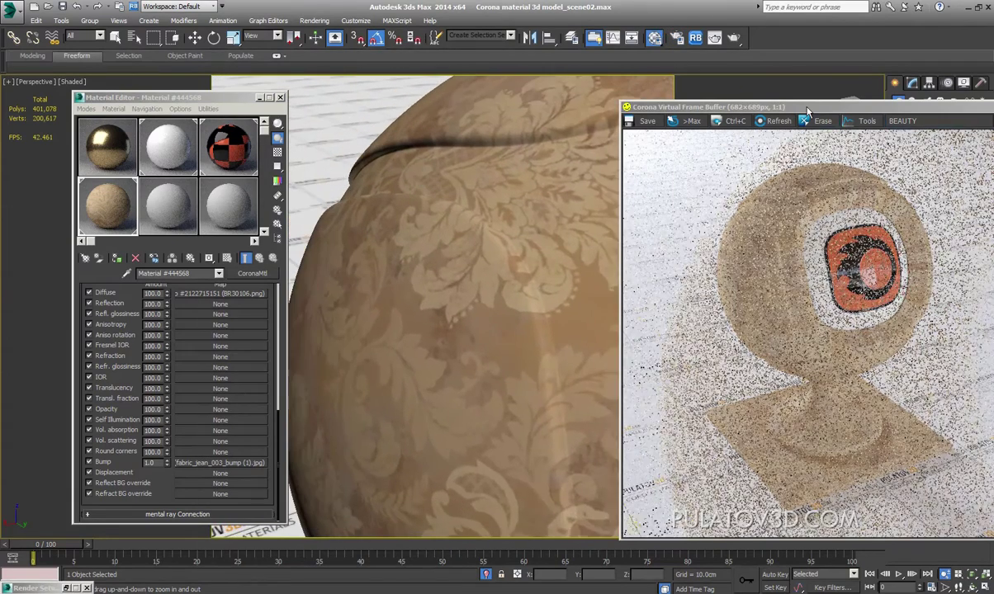
{"action": "mouse_move", "coordinate": [807, 110]}
{"action": "left_mouse_down"}
{"action": "mouse_move", "coordinate": [643, 95]}
{"action": "mouse_move", "coordinate": [580, 72]}
{"action": "left_mouse_up"}
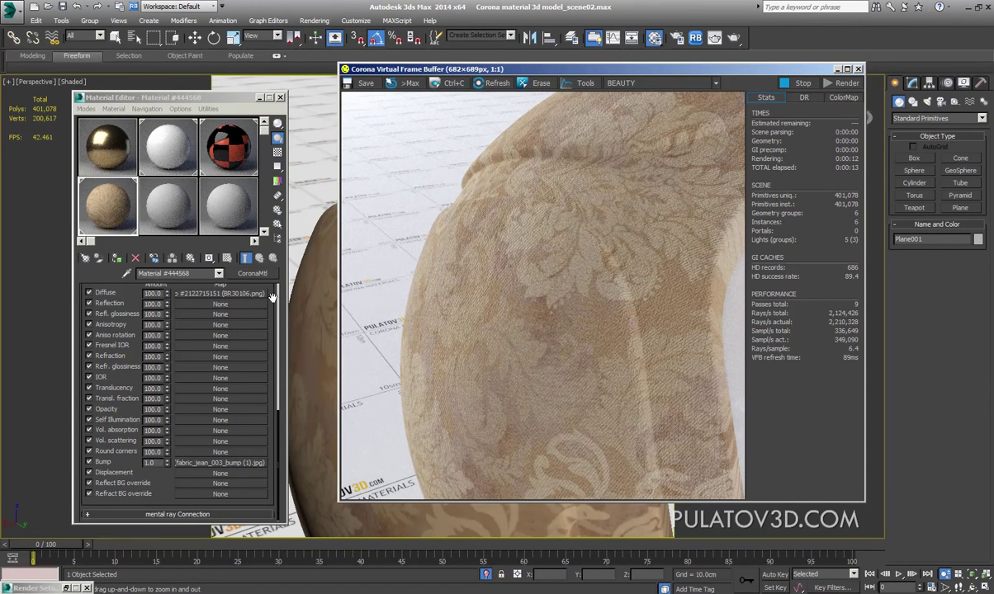
{"action": "left_click_drag", "start_coordinate": [257, 281], "coordinate": [179, 367]}
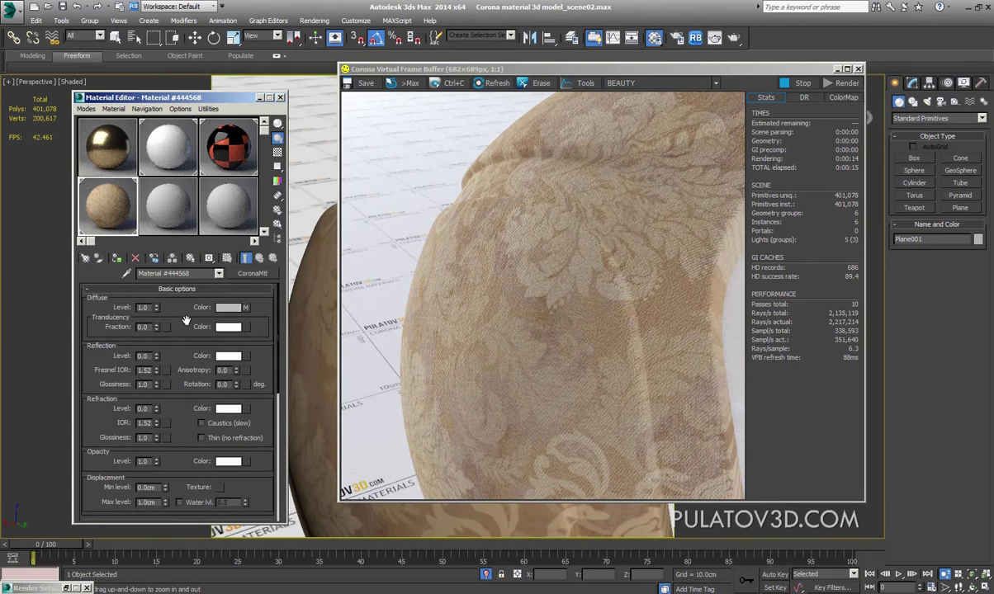
Step: Raise the fabric material's Reflection Level to 0.1 in the CoronaMtl Basic options
{"action": "scroll", "coordinate": [171, 330], "scroll_direction": "down", "scroll_amount": 5}
{"action": "scroll", "coordinate": [119, 328], "scroll_direction": "down", "scroll_amount": 3}
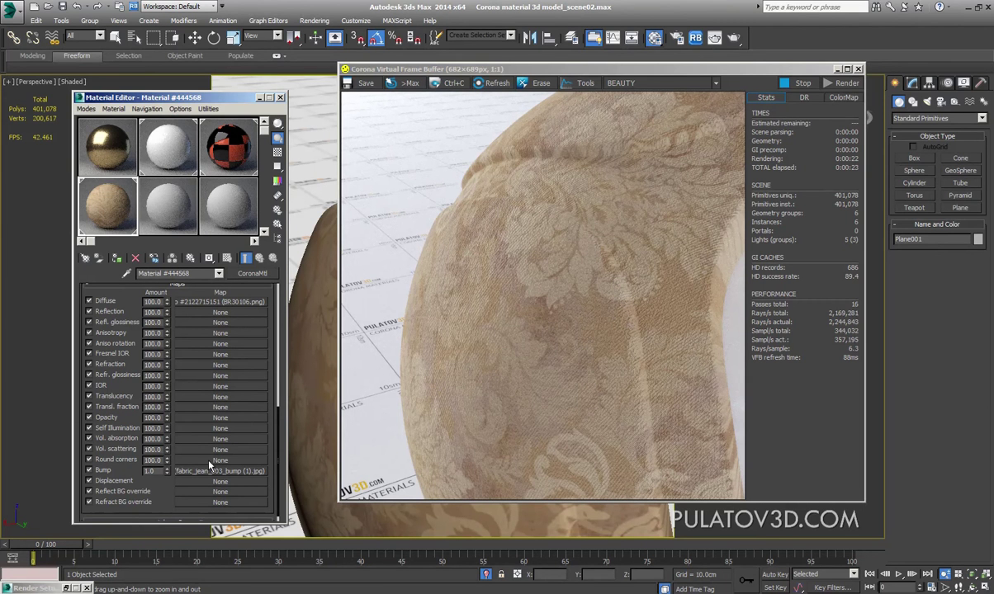
{"action": "left_click", "coordinate": [554, 233]}
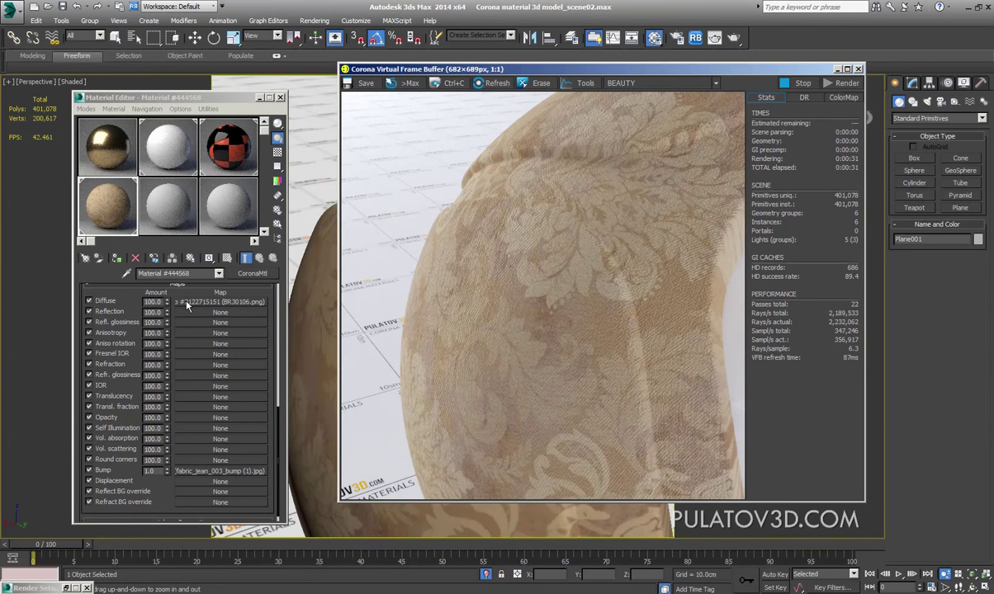
{"action": "scroll", "coordinate": [100, 317], "scroll_direction": "up", "scroll_amount": 5}
{"action": "scroll", "coordinate": [113, 362], "scroll_direction": "up", "scroll_amount": 3}
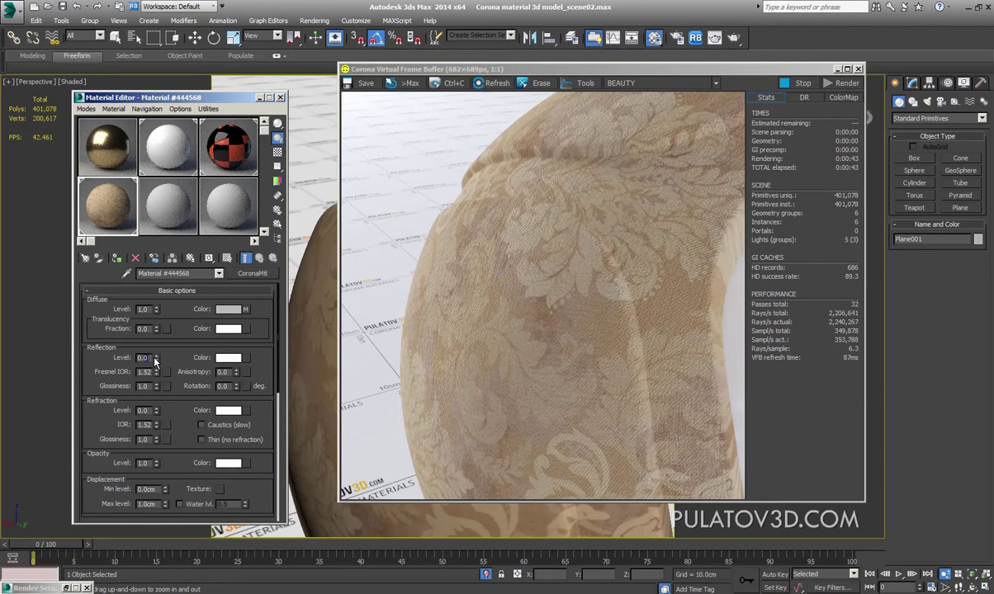
{"action": "left_click", "coordinate": [154, 356]}
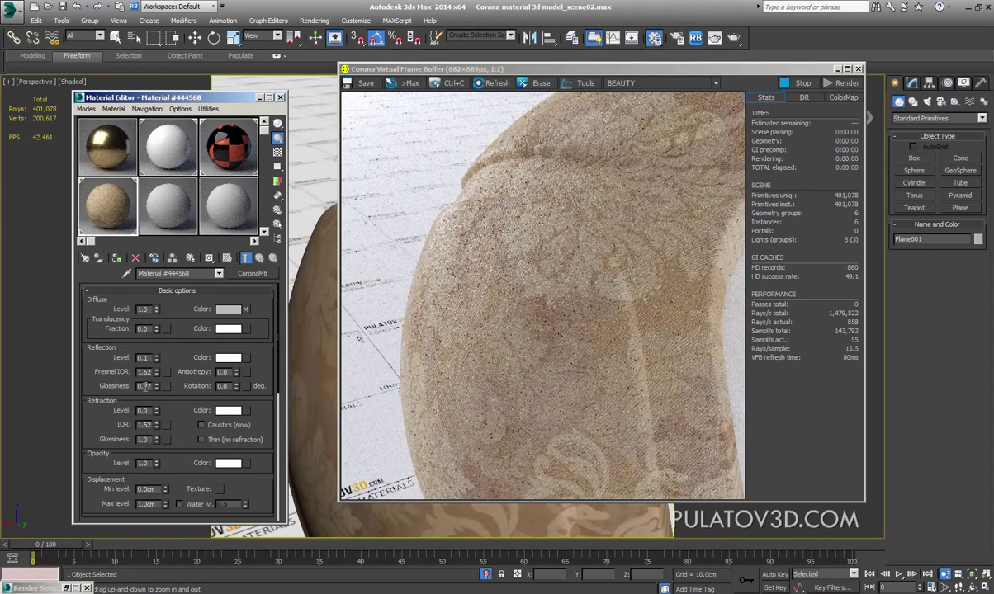
Step: Lower Reflection Glossiness to about 0.77, then set it to 0.2 and restart the render
{"action": "left_click_drag", "start_coordinate": [155, 388], "coordinate": [160, 372]}
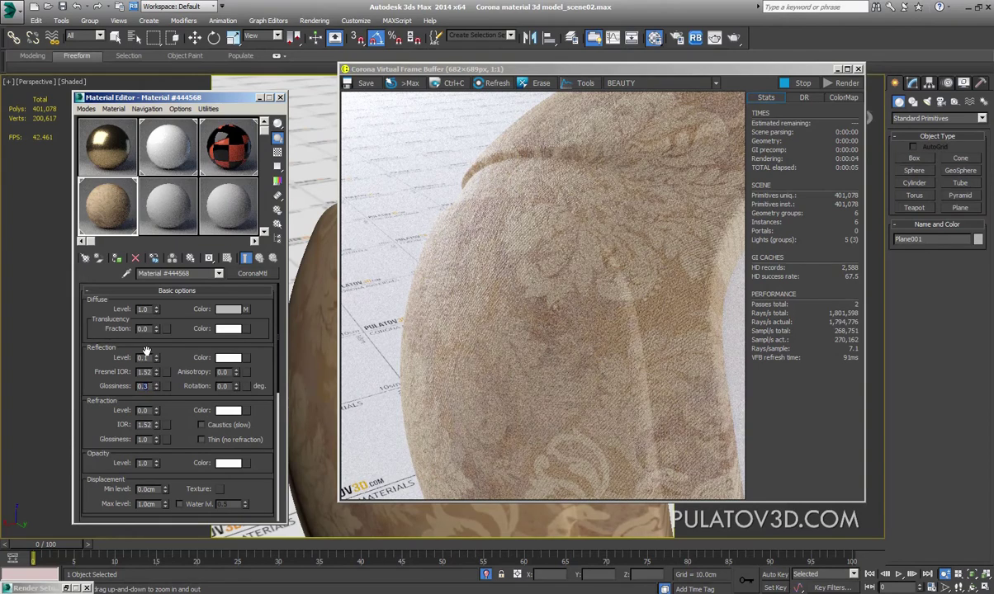
{"action": "type", "text": "0.2"}
{"action": "key", "text": "Return"}
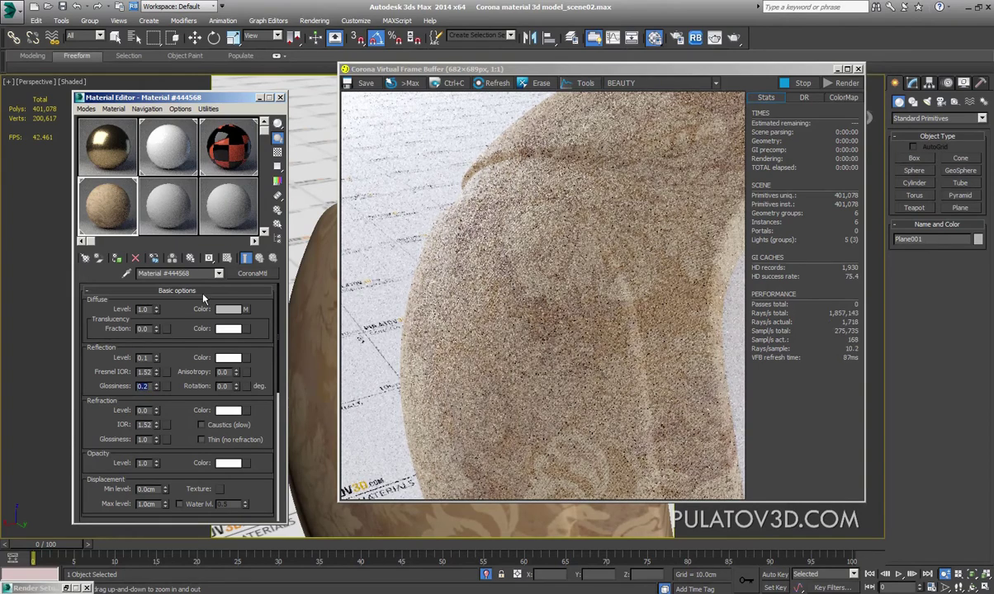
{"action": "left_click", "coordinate": [348, 218]}
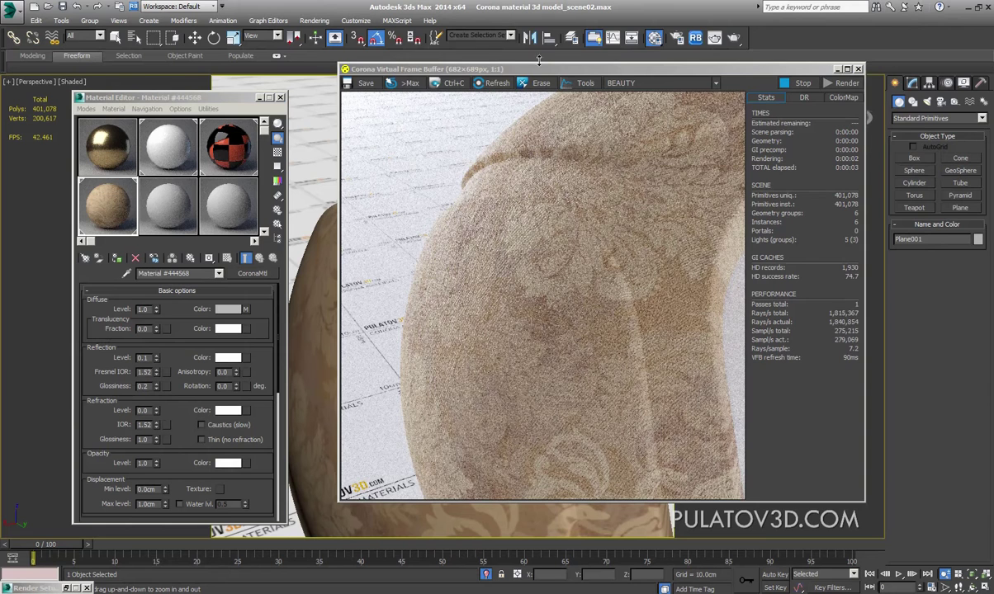
{"action": "left_click_drag", "start_coordinate": [508, 69], "coordinate": [562, 44]}
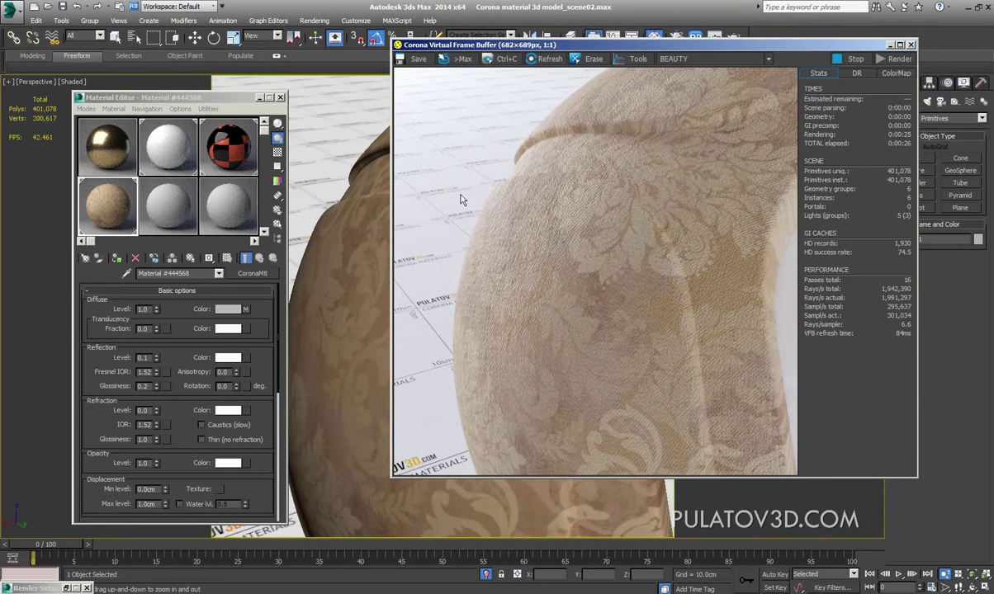
Step: Compare Reflection Level 0 against 0.1, then render from the Camera004 view
{"action": "double_click", "coordinate": [144, 358]}
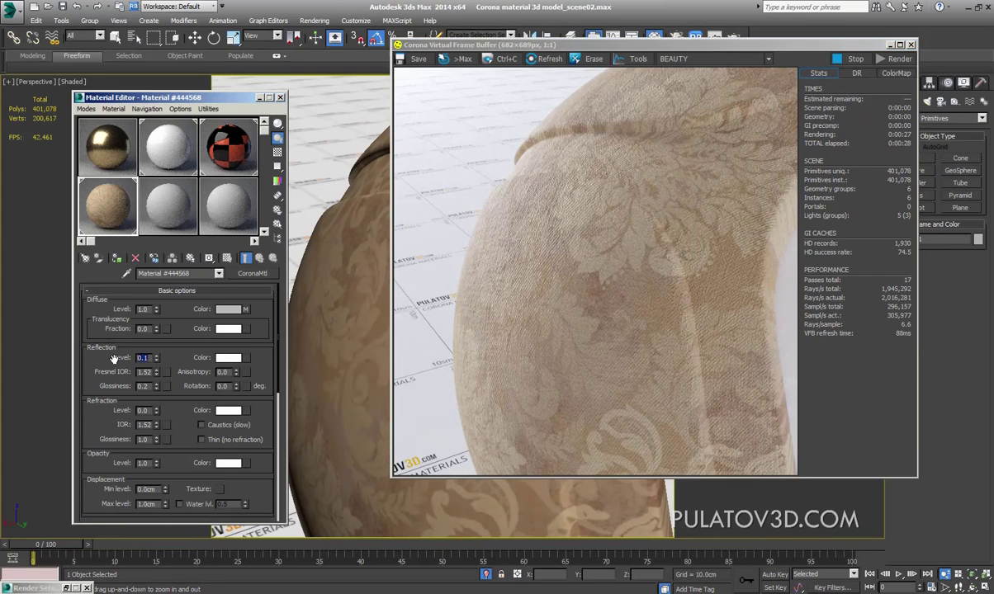
{"action": "type", "text": "0"}
{"action": "key", "text": "Return"}
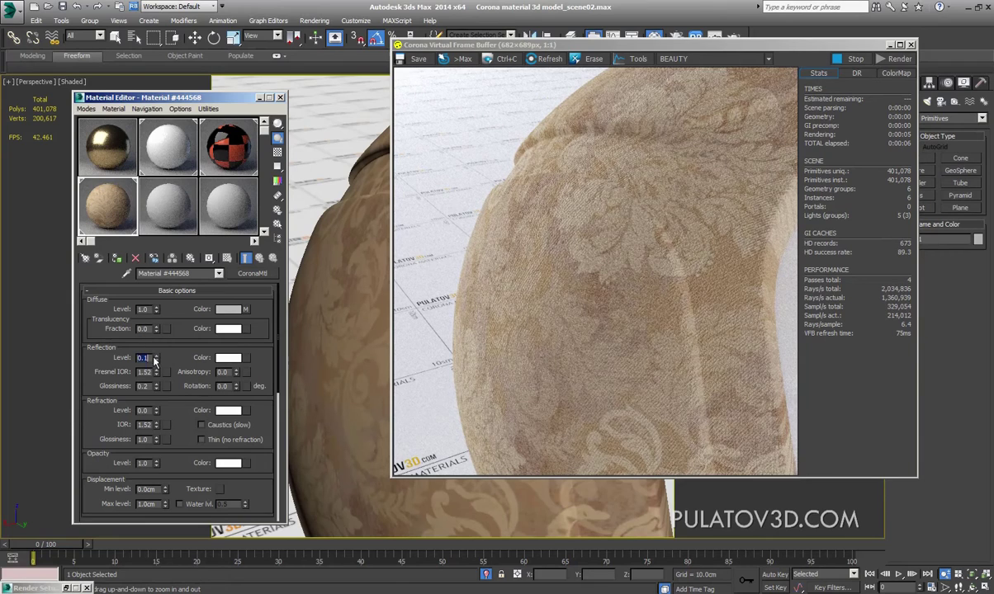
{"action": "key", "text": "Return"}
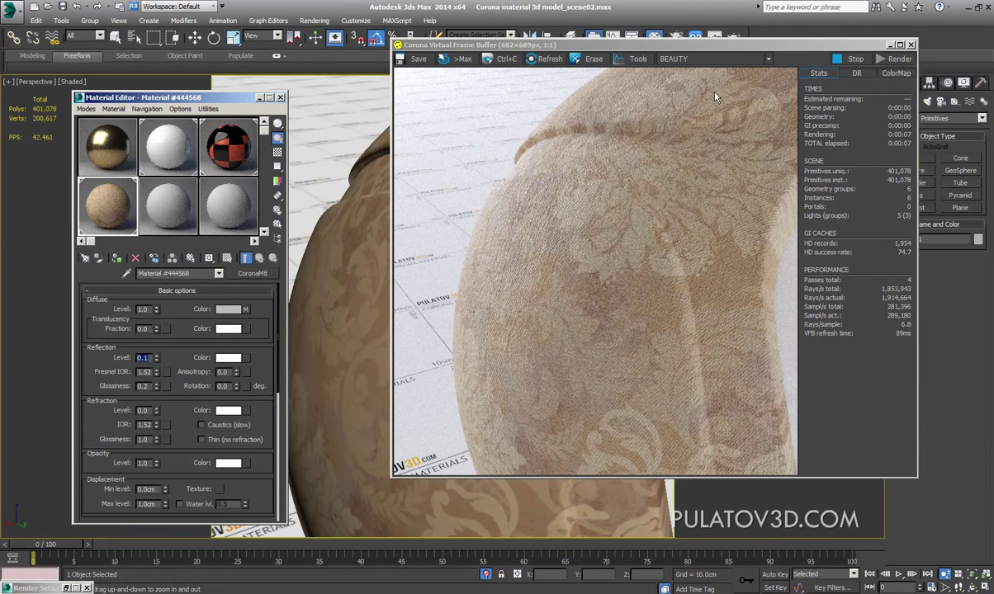
{"action": "left_click", "coordinate": [374, 121]}
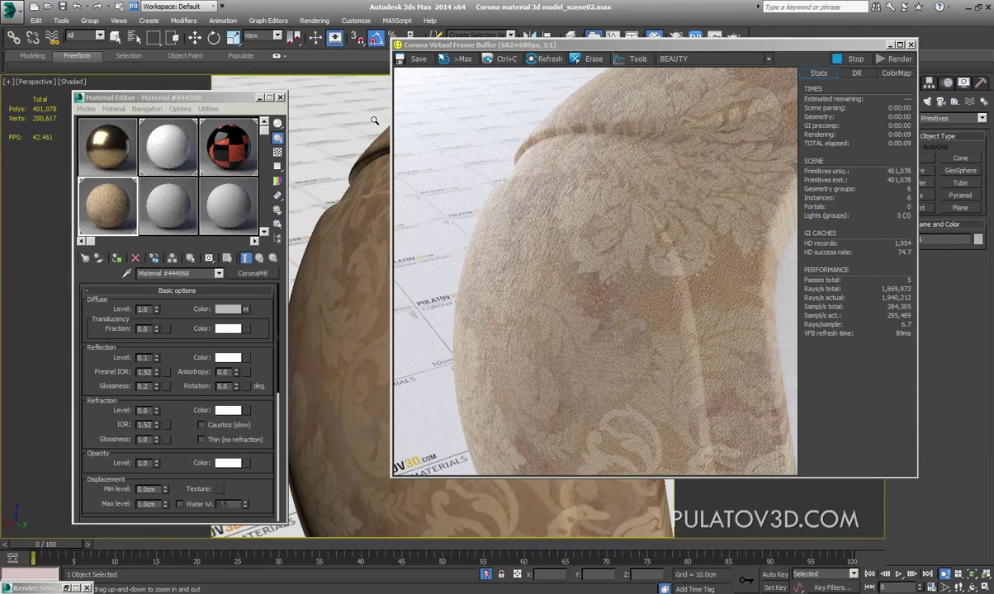
{"action": "key", "text": "c"}
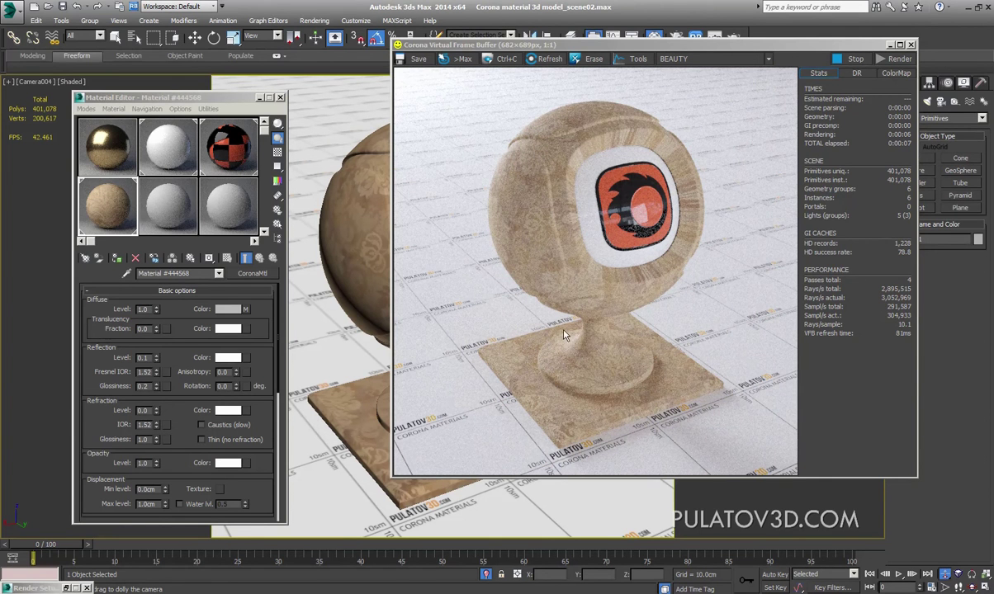
Step: Exit camera dolly mode and move the Corona frame buffer aside to uncover the viewport
{"action": "left_click", "coordinate": [575, 367]}
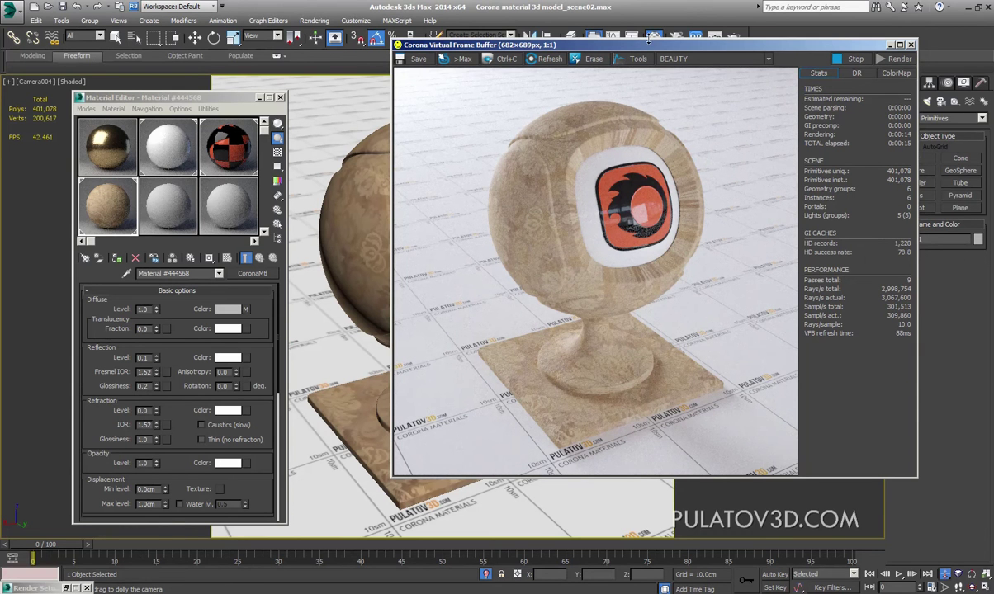
{"action": "left_click_drag", "start_coordinate": [503, 44], "coordinate": [539, 43]}
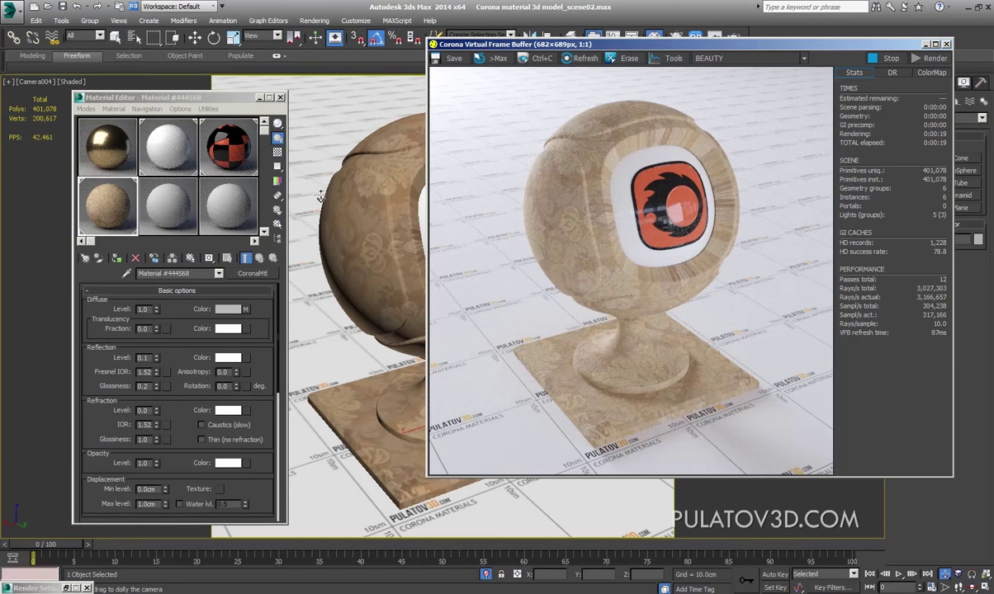
{"action": "right_click", "coordinate": [252, 79]}
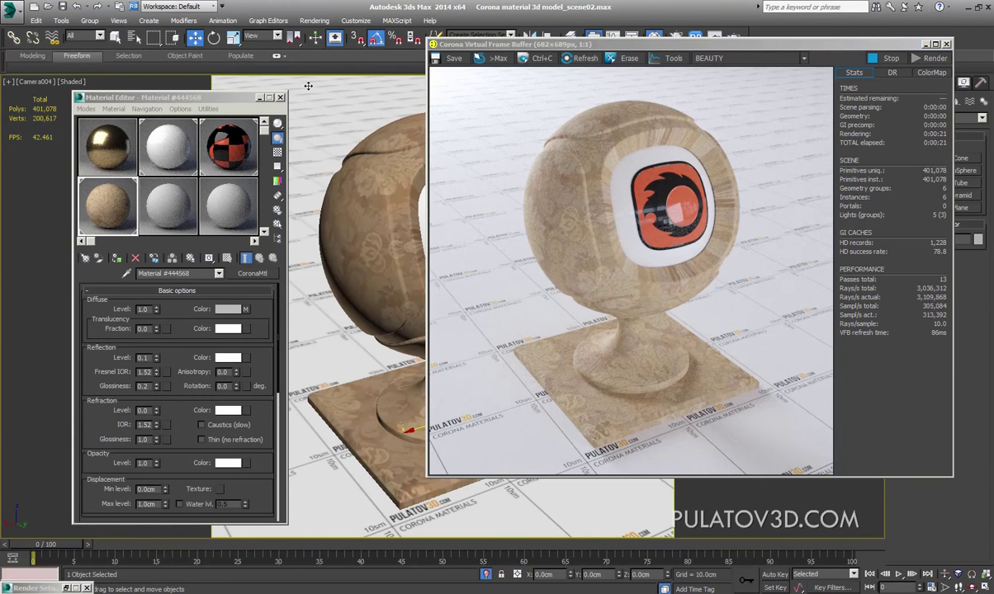
{"action": "left_click_drag", "start_coordinate": [590, 45], "coordinate": [663, 34]}
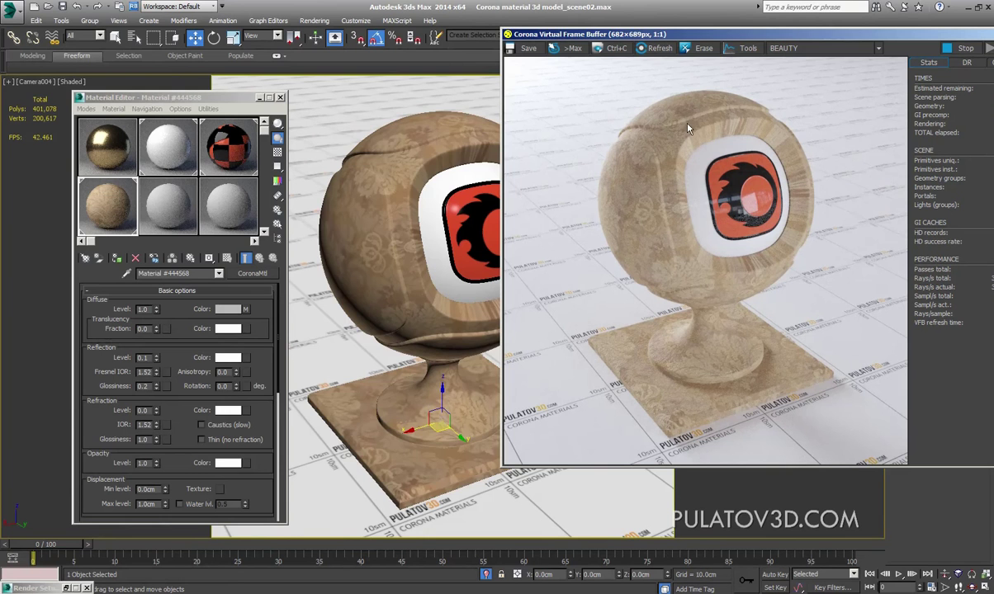
Step: Select the sphere, switch to Perspective, and orbit and zoom in close on it
{"action": "left_click", "coordinate": [369, 165]}
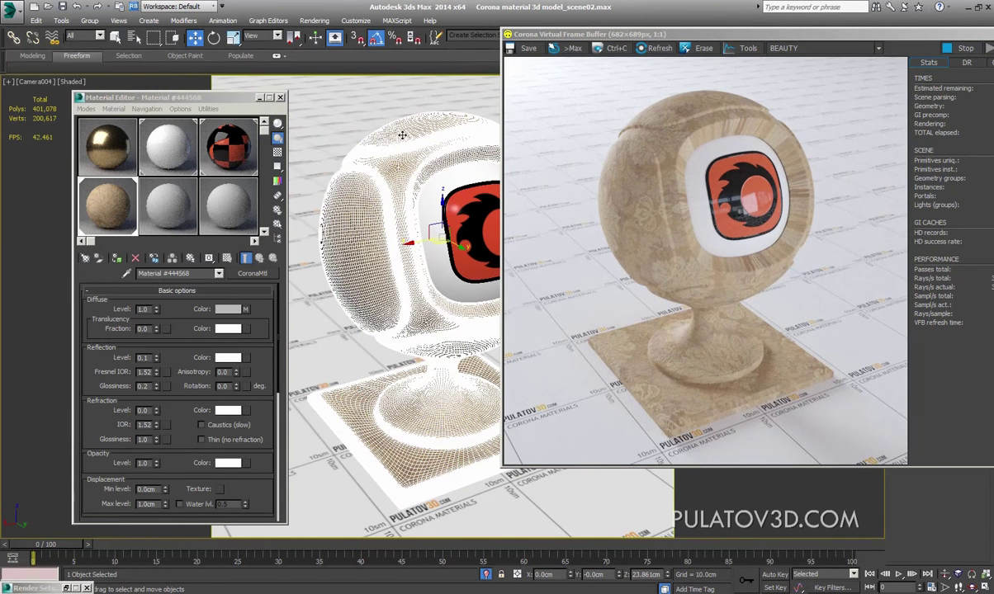
{"action": "key", "text": "p"}
{"action": "middle_click_drag", "start_coordinate": [347, 161], "coordinate": [375, 225], "text": "alt"}
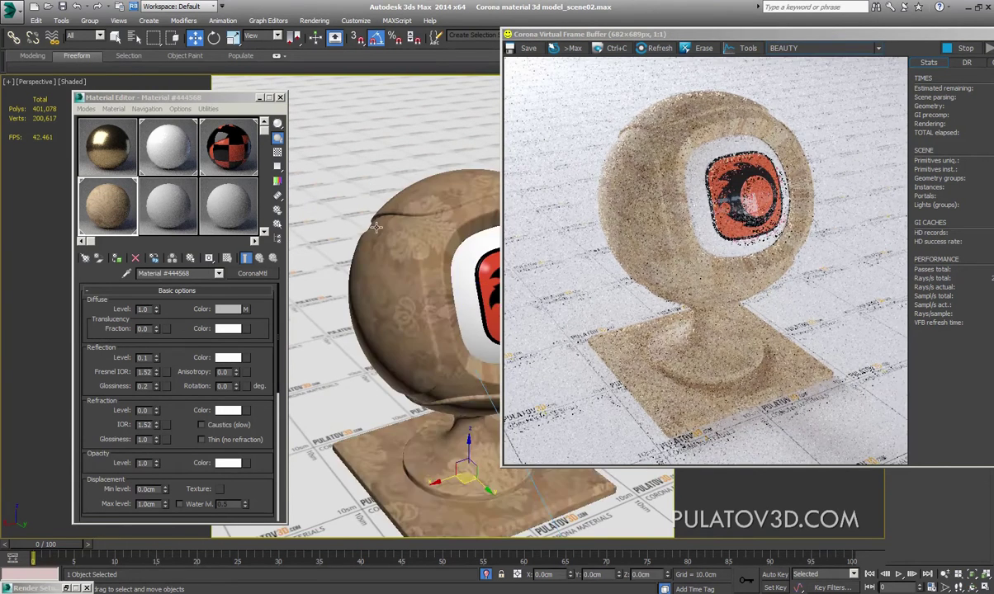
{"action": "scroll", "coordinate": [375, 225], "scroll_direction": "up", "scroll_amount": 5}
{"action": "scroll", "coordinate": [385, 205], "scroll_direction": "up", "scroll_amount": 2}
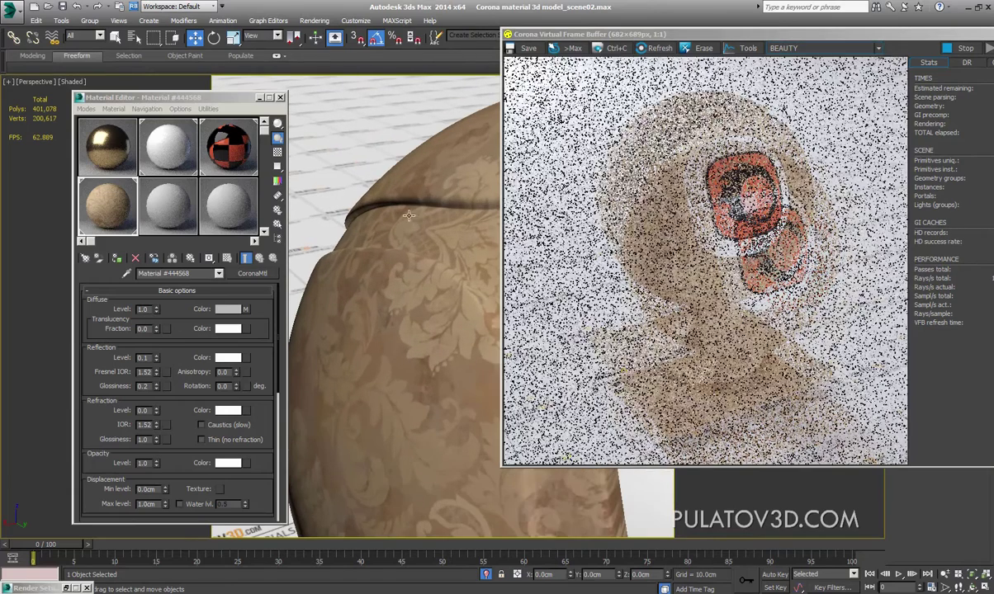
{"action": "scroll", "coordinate": [385, 205], "scroll_direction": "up", "scroll_amount": 2}
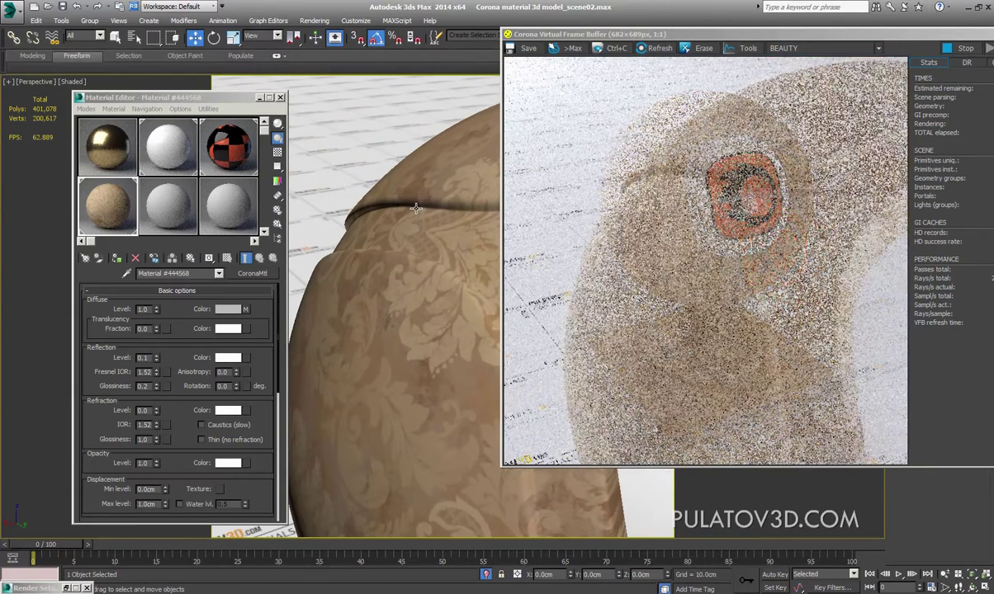
Step: Set the fabric's Reflection Level to 0.5
{"action": "scroll", "coordinate": [189, 309], "scroll_direction": "down", "scroll_amount": 2}
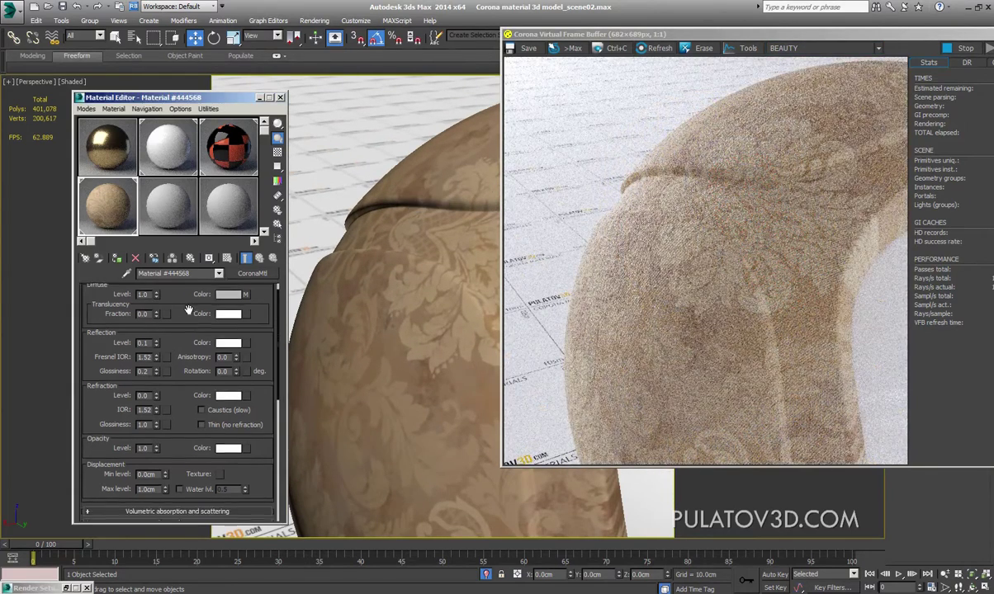
{"action": "scroll", "coordinate": [174, 351], "scroll_direction": "down", "scroll_amount": 5}
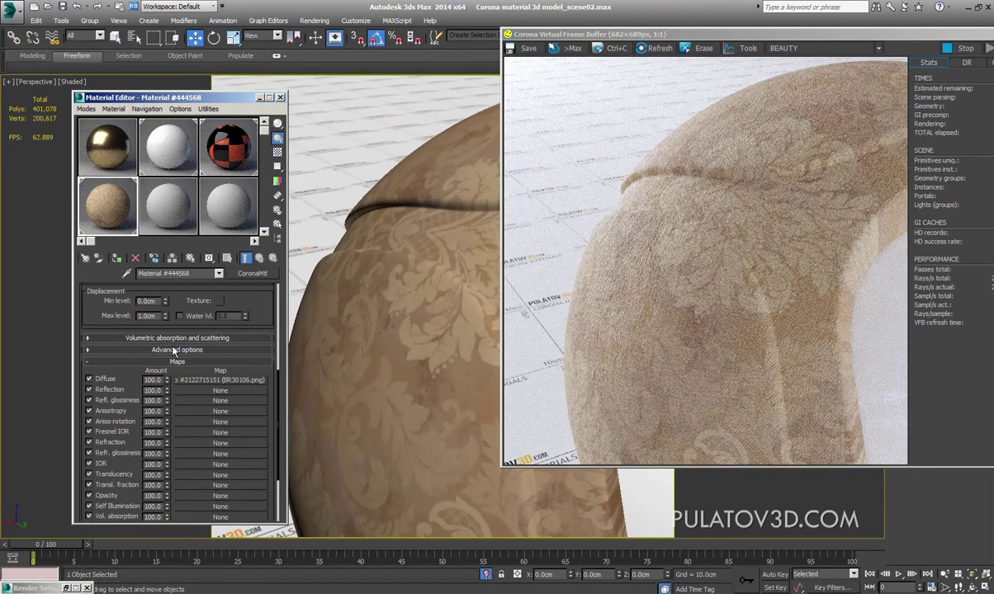
{"action": "scroll", "coordinate": [176, 295], "scroll_direction": "up", "scroll_amount": 2}
{"action": "scroll", "coordinate": [165, 330], "scroll_direction": "up", "scroll_amount": 2}
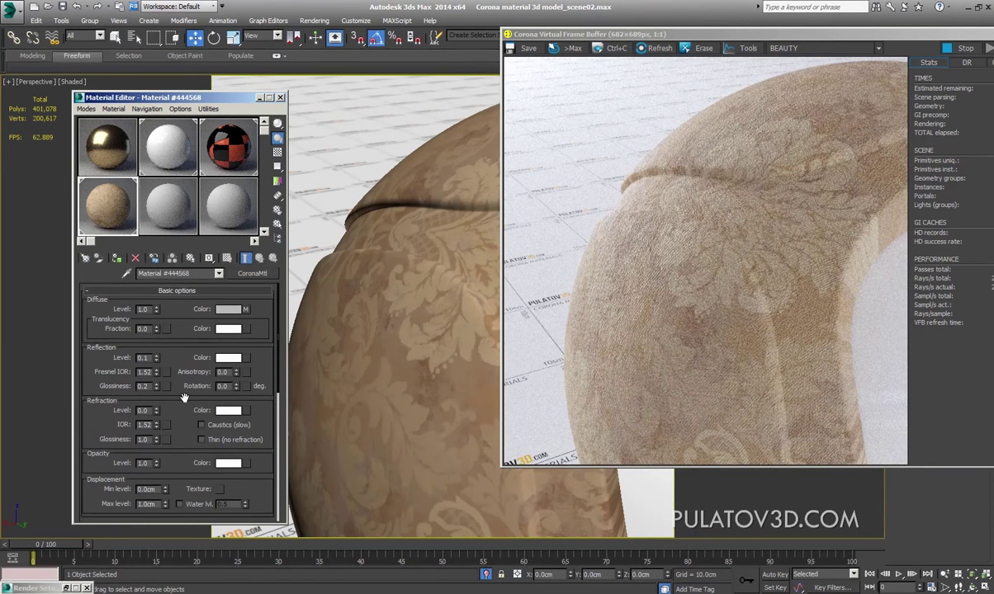
{"action": "scroll", "coordinate": [177, 363], "scroll_direction": "up", "scroll_amount": 1}
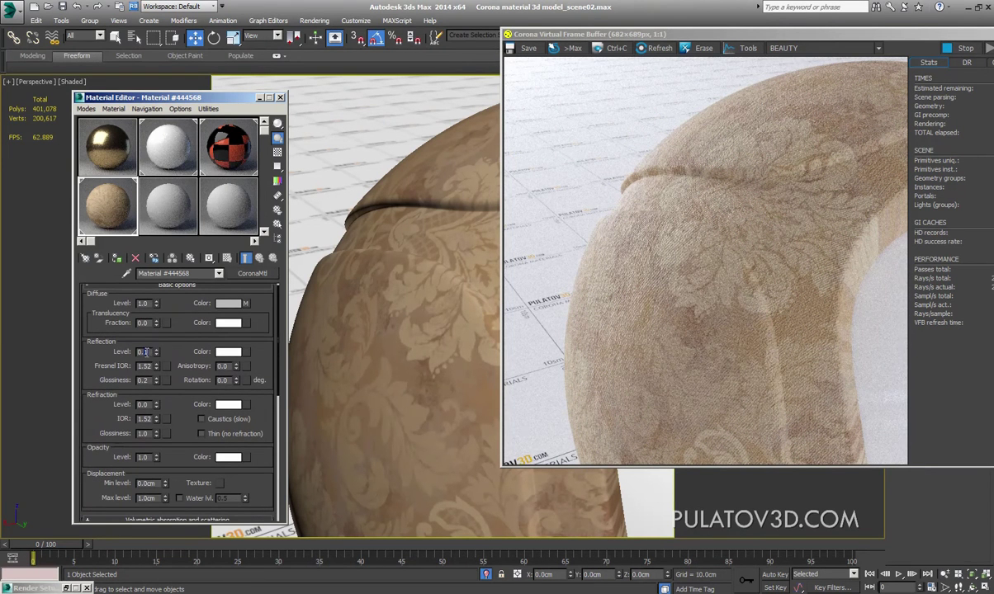
{"action": "type", "text": "0.5"}
{"action": "double_click", "coordinate": [143, 351]}
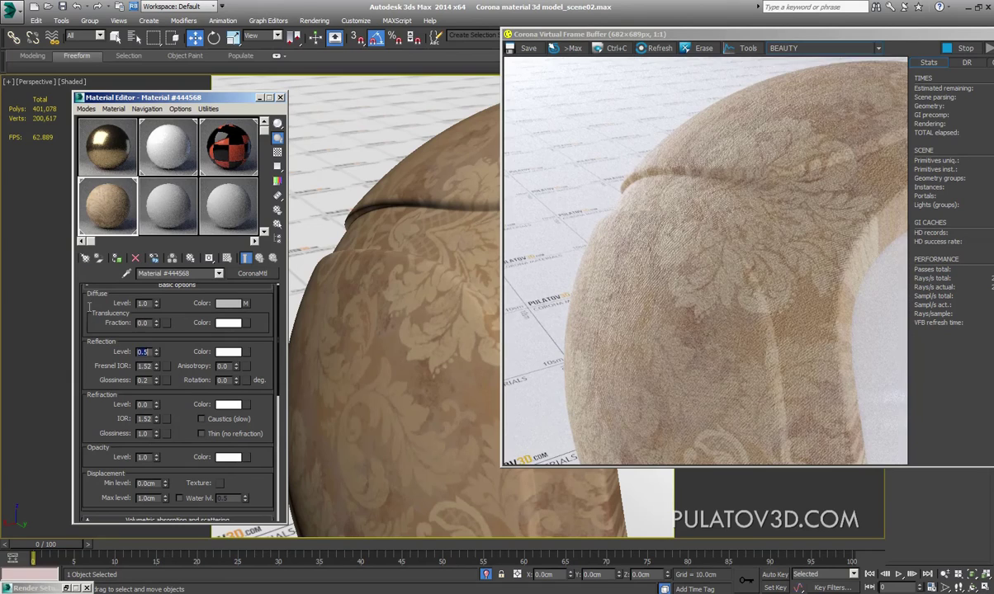
{"action": "key", "text": "Return"}
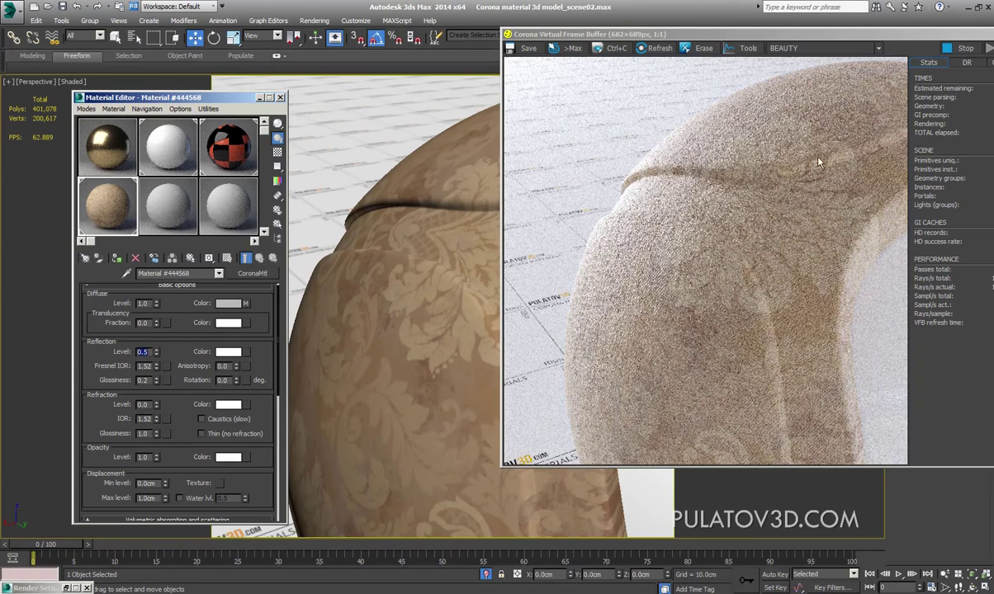
Step: Set Reflection Glossiness to 0.5 and render the whole model from Camera004
{"action": "left_click", "coordinate": [145, 380]}
{"action": "type", "text": "0.5"}
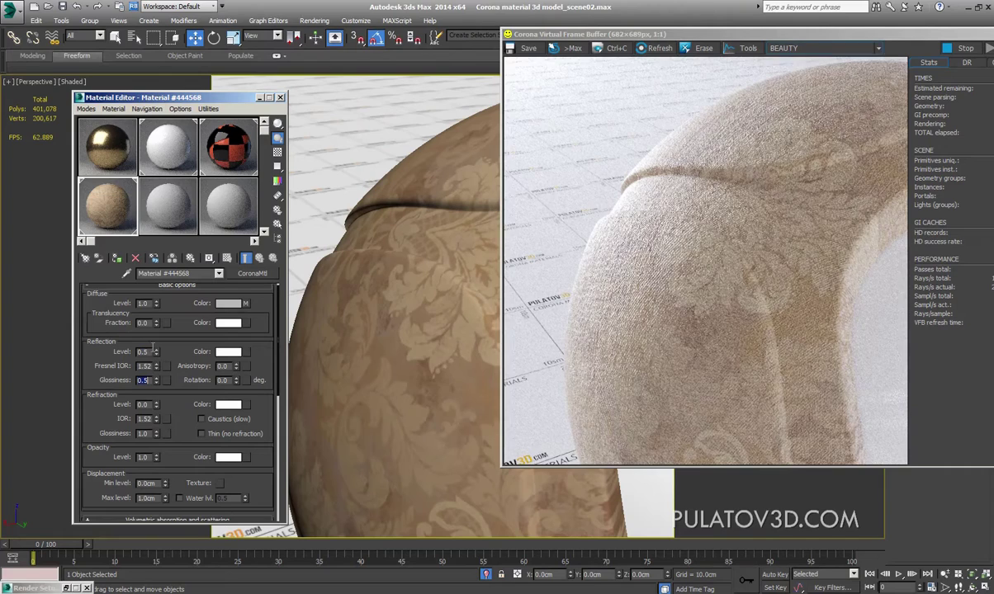
{"action": "key", "text": "Return"}
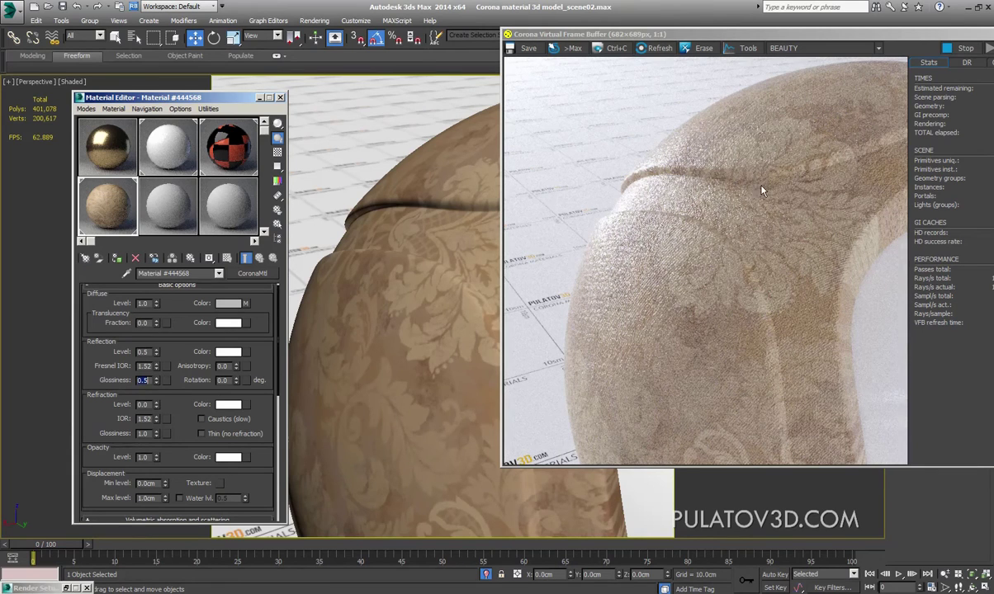
{"action": "key", "text": "c"}
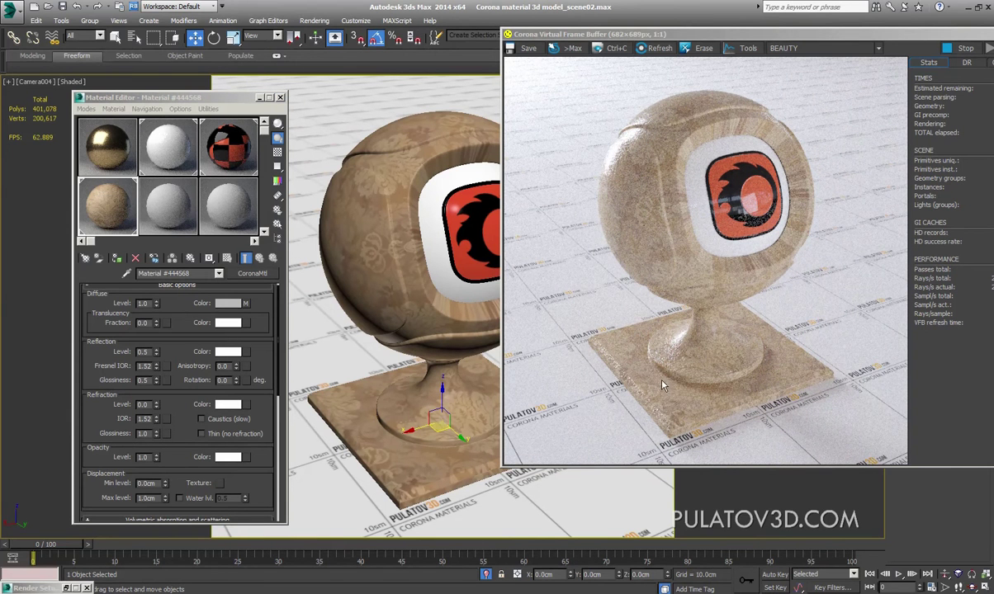
Step: Select the sphere, switch back to Perspective, and zoom far into its fabric surface
{"action": "left_click", "coordinate": [384, 143]}
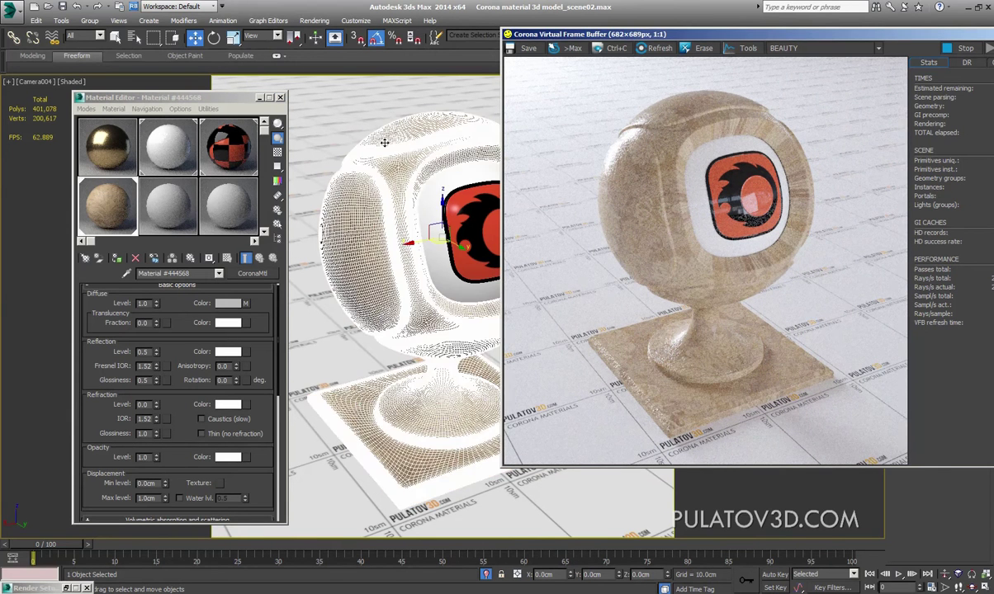
{"action": "key", "text": "p"}
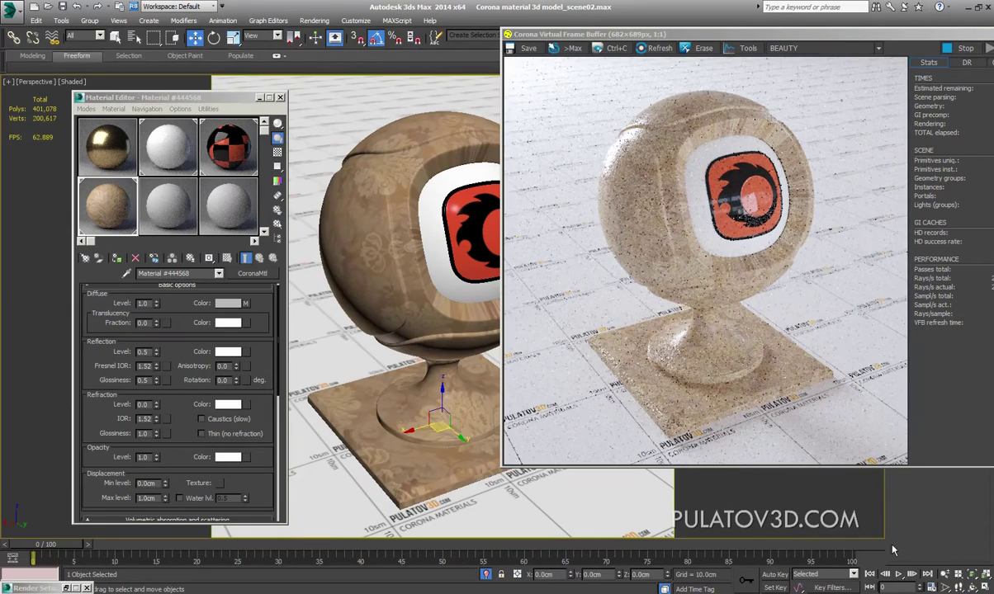
{"action": "key", "text": "alt+z"}
{"action": "mouse_move", "coordinate": [375, 215]}
{"action": "left_mouse_down"}
{"action": "mouse_move", "coordinate": [373, 119]}
{"action": "mouse_move", "coordinate": [392, 168]}
{"action": "mouse_move", "coordinate": [371, 158]}
{"action": "mouse_move", "coordinate": [393, 194]}
{"action": "mouse_move", "coordinate": [389, 228]}
{"action": "left_mouse_up"}
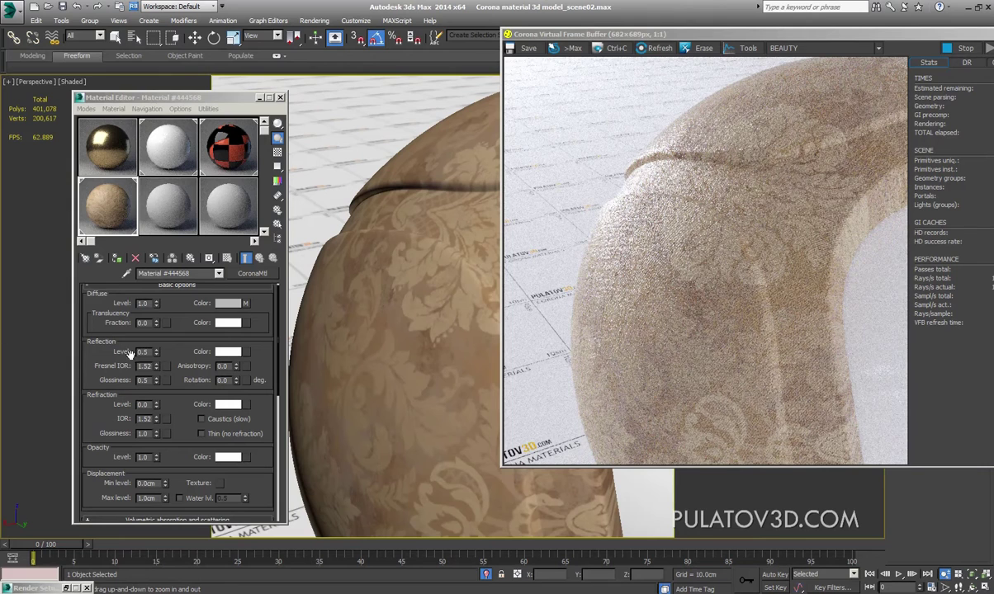
Step: Set the damask fabric's Reflection Level to 0.1 and Glossiness to 0.2
{"action": "left_click", "coordinate": [144, 352]}
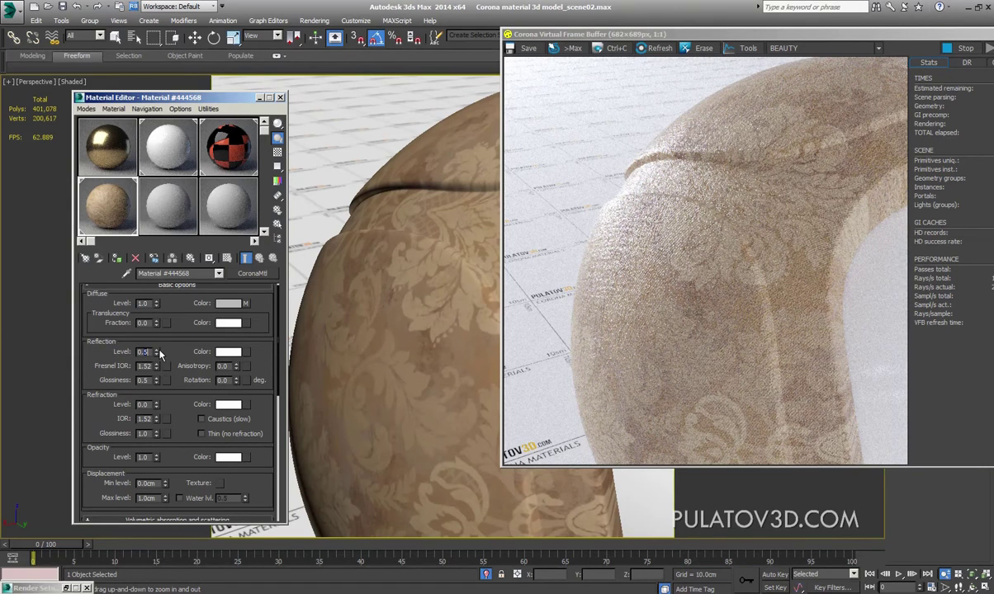
{"action": "type", "text": "0.1"}
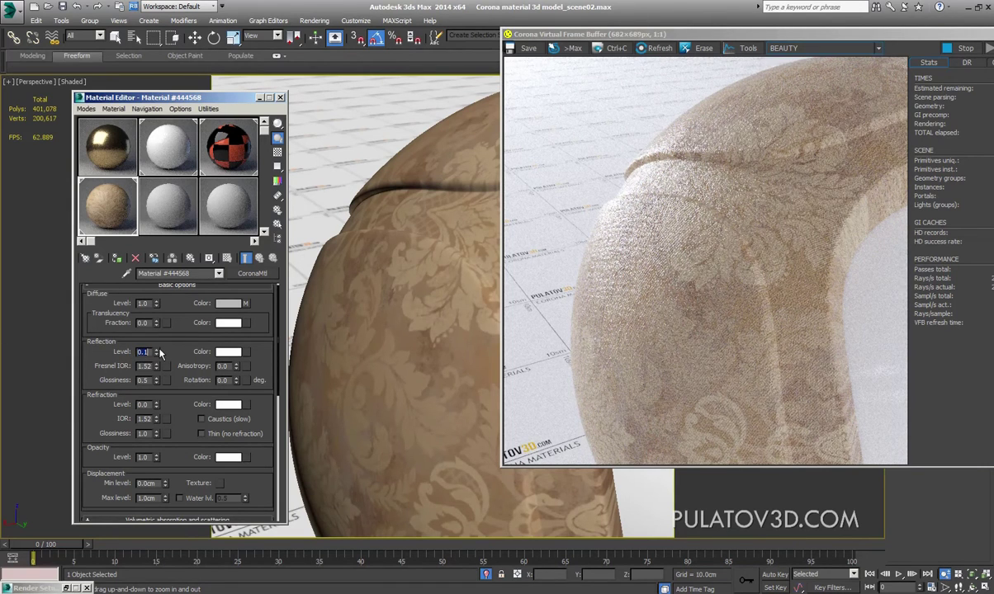
{"action": "key", "text": "Return"}
{"action": "left_click", "coordinate": [146, 380]}
{"action": "type", "text": "0.2"}
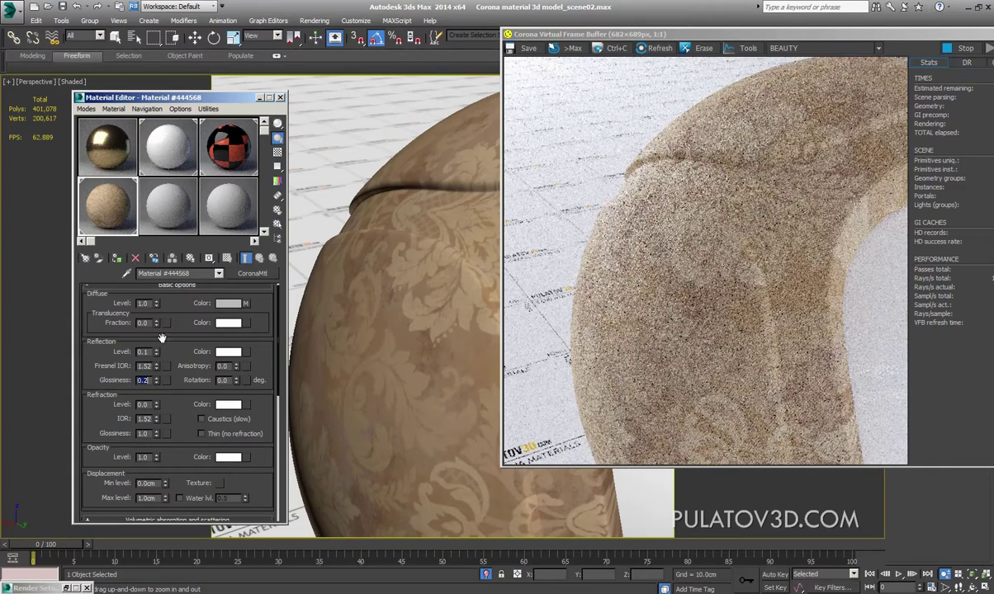
{"action": "left_click_drag", "start_coordinate": [177, 354], "coordinate": [183, 359]}
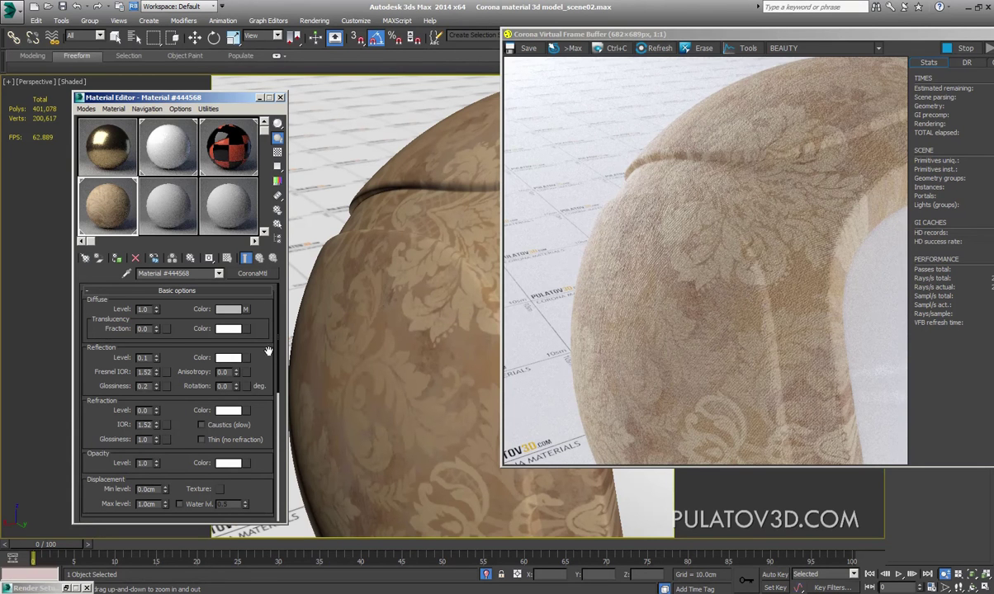
Step: Reposition the Corona frame buffer and pick the unused grey material #444569
{"action": "left_click", "coordinate": [516, 216]}
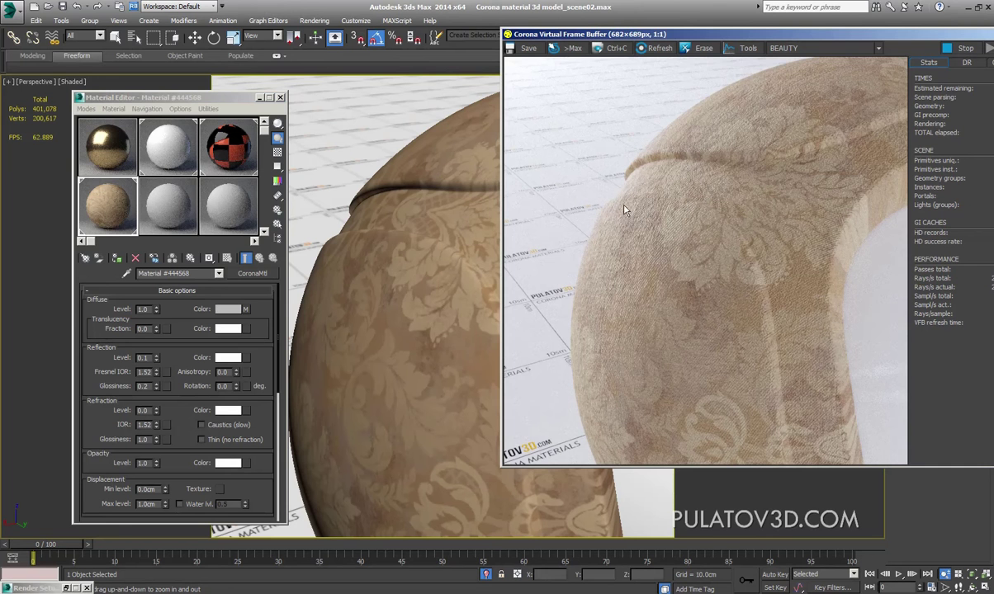
{"action": "left_click", "coordinate": [254, 312]}
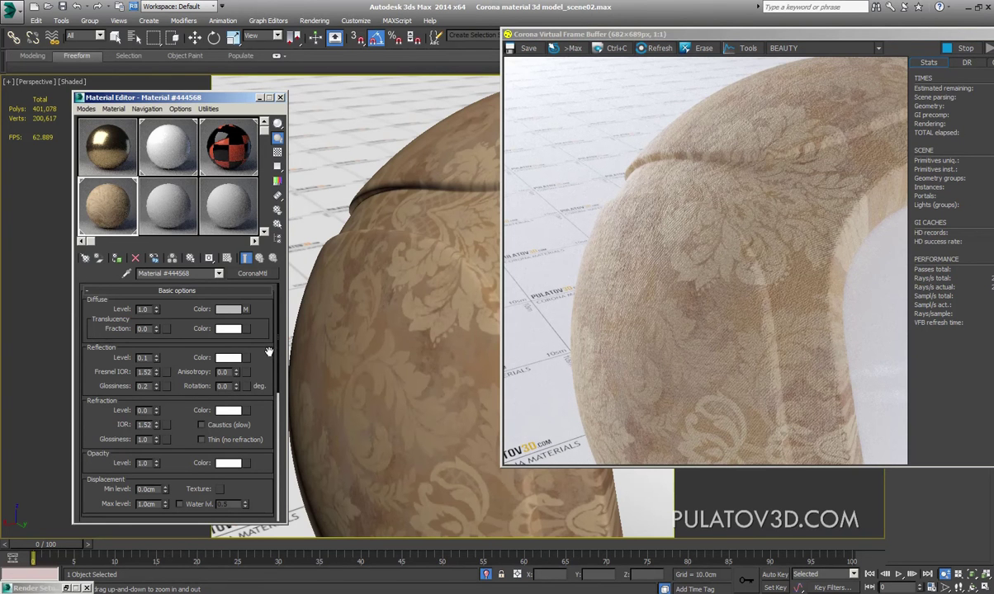
{"action": "left_click", "coordinate": [658, 215]}
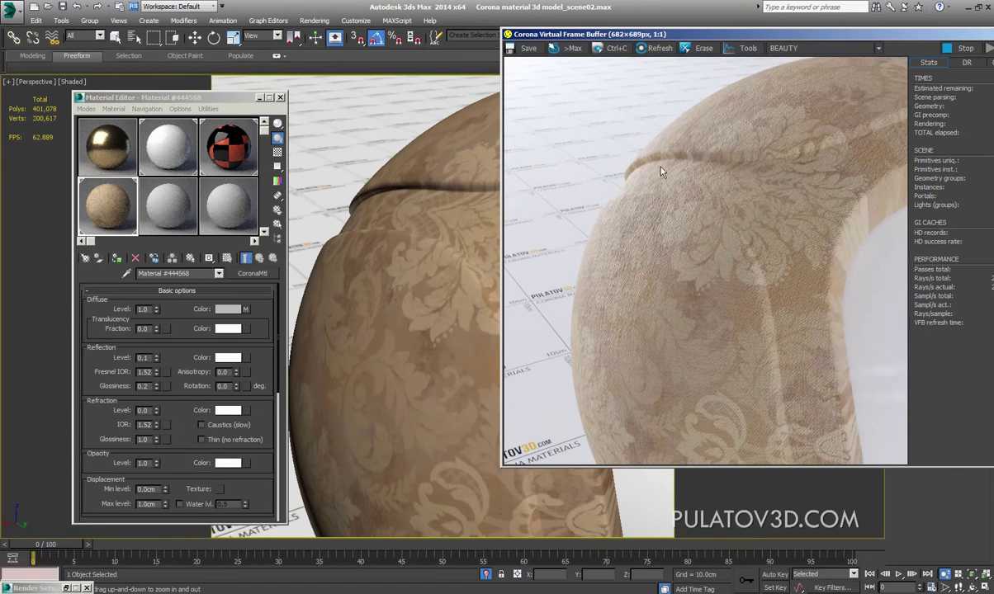
{"action": "left_click_drag", "start_coordinate": [648, 34], "coordinate": [548, 57]}
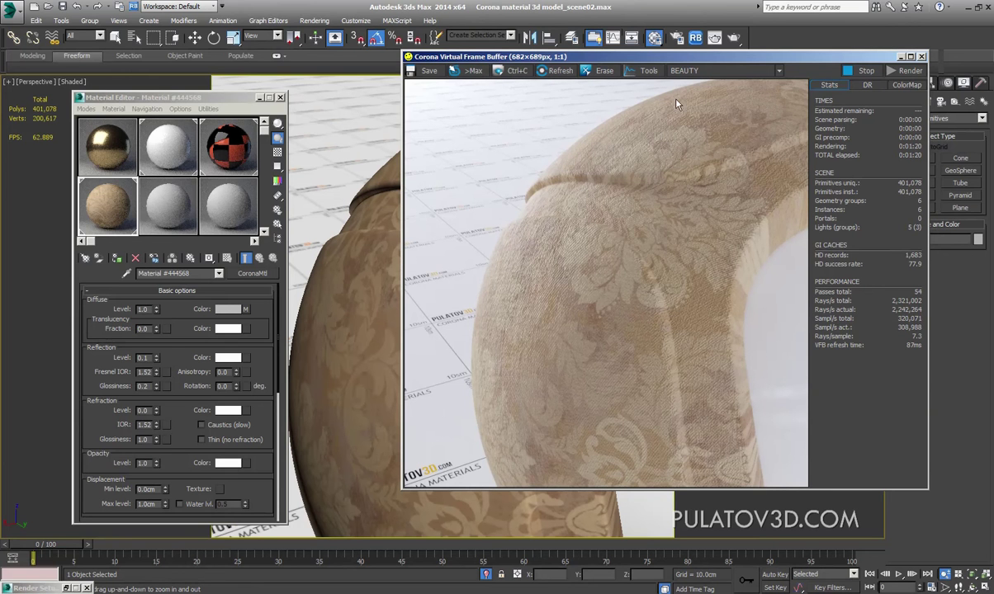
{"action": "left_click_drag", "start_coordinate": [622, 53], "coordinate": [657, 33]}
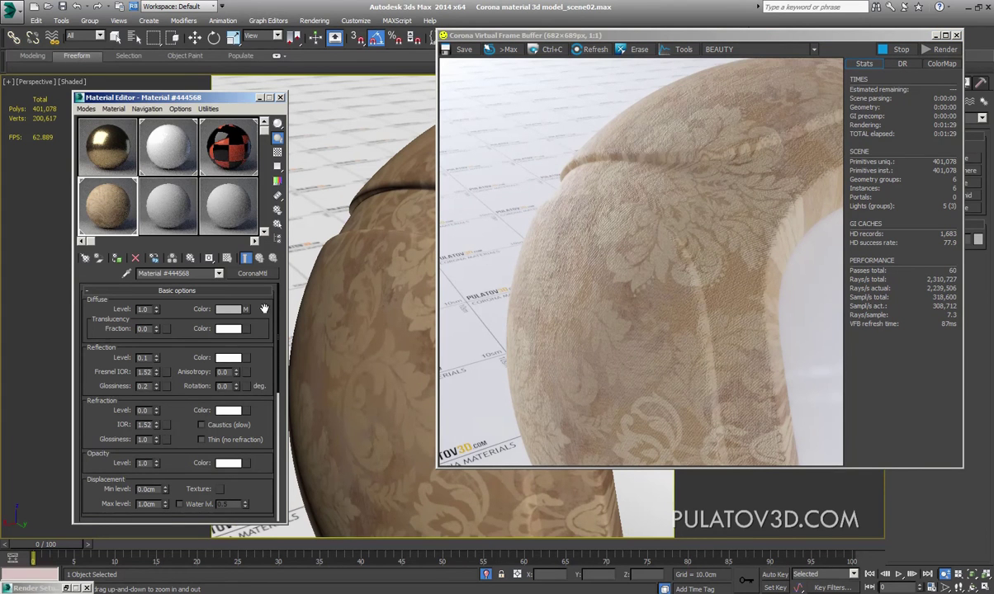
{"action": "left_click", "coordinate": [177, 231]}
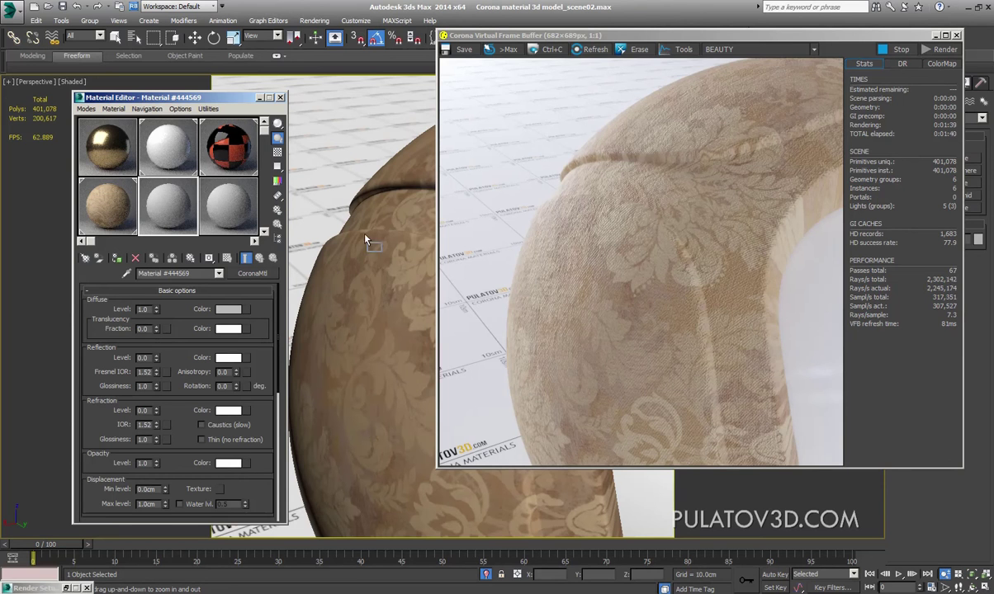
Step: Apply Material #444569 to the sphere and set its Reflection Glossiness to 0.2
{"action": "left_click_drag", "start_coordinate": [229, 210], "coordinate": [343, 219]}
{"action": "left_click", "coordinate": [229, 309]}
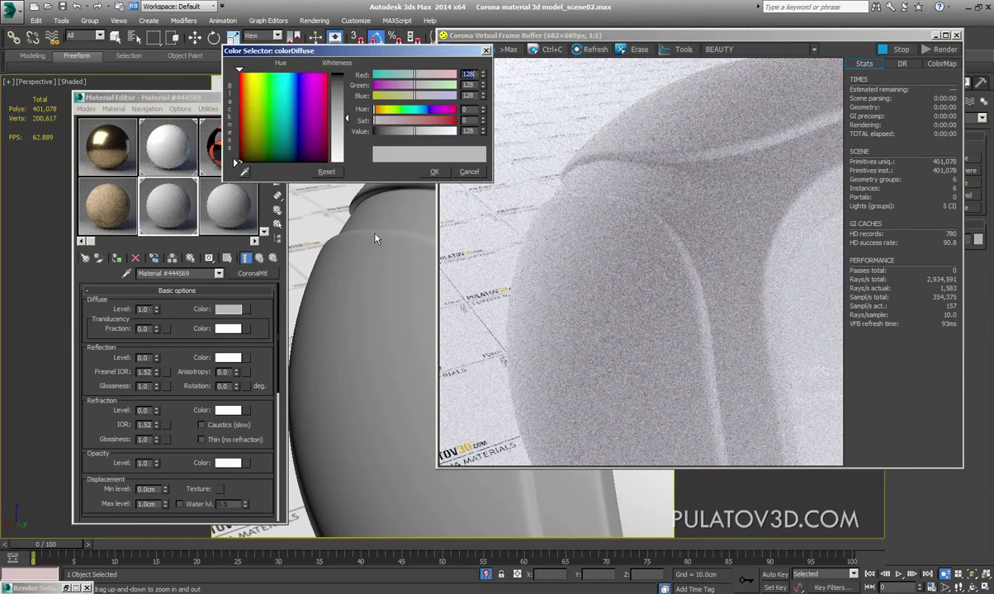
{"action": "left_click", "coordinate": [431, 168]}
{"action": "left_click", "coordinate": [145, 359]}
{"action": "type", "text": "0.1"}
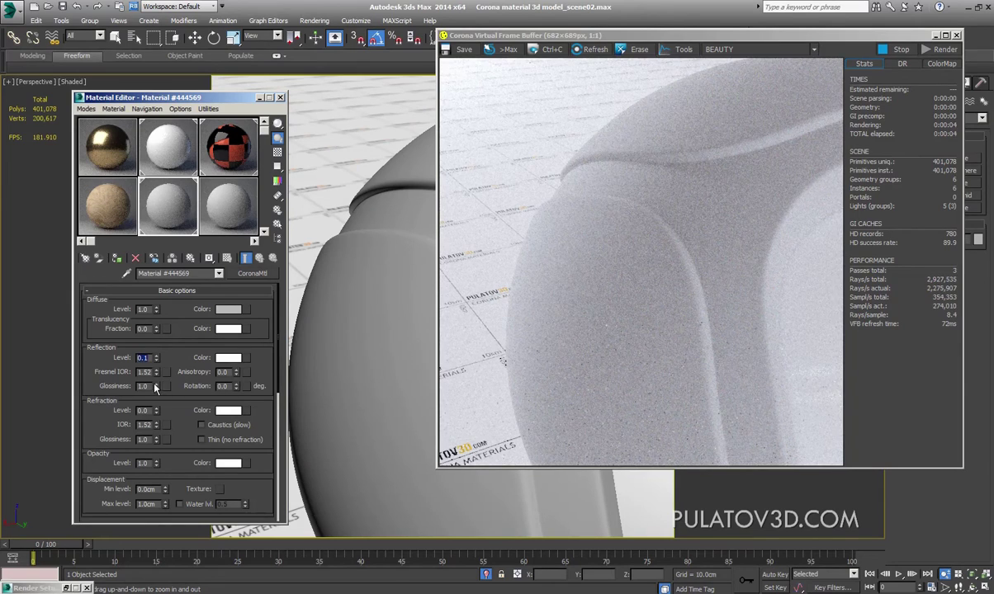
{"action": "double_click", "coordinate": [144, 385]}
{"action": "type", "text": "0.8"}
{"action": "key", "text": "Return"}
{"action": "type", "text": "0.2"}
{"action": "key", "text": "Return"}
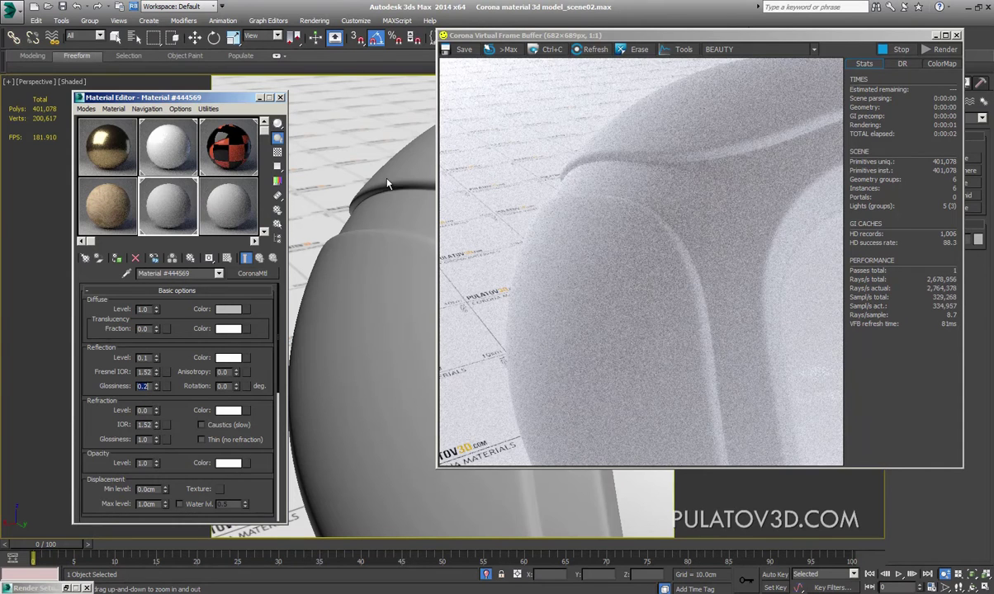
Step: Give the material a deep blue diffuse colour
{"action": "left_click", "coordinate": [224, 308]}
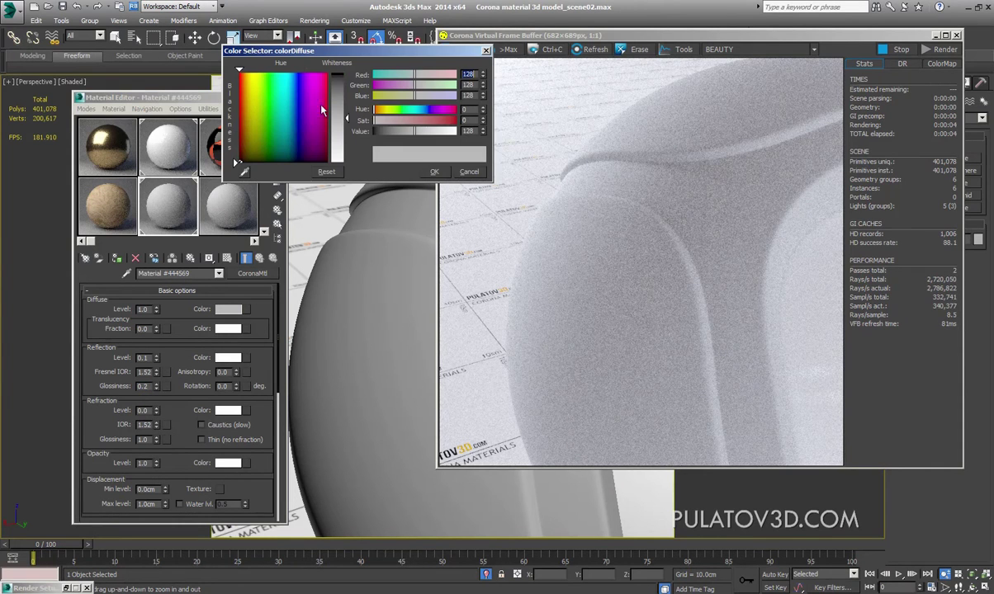
{"action": "left_click_drag", "start_coordinate": [321, 106], "coordinate": [298, 148]}
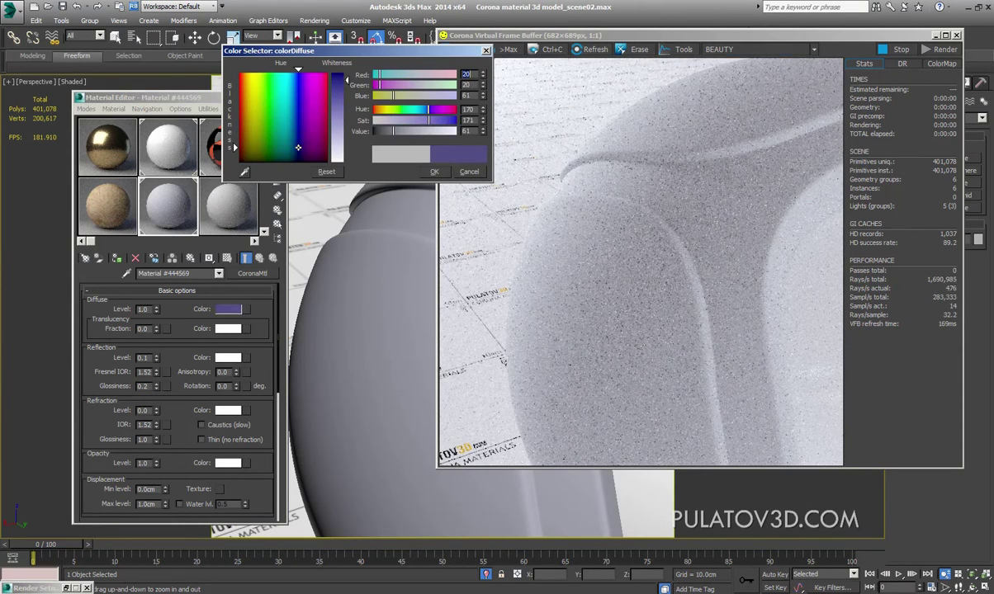
{"action": "left_click_drag", "start_coordinate": [347, 79], "coordinate": [348, 73]}
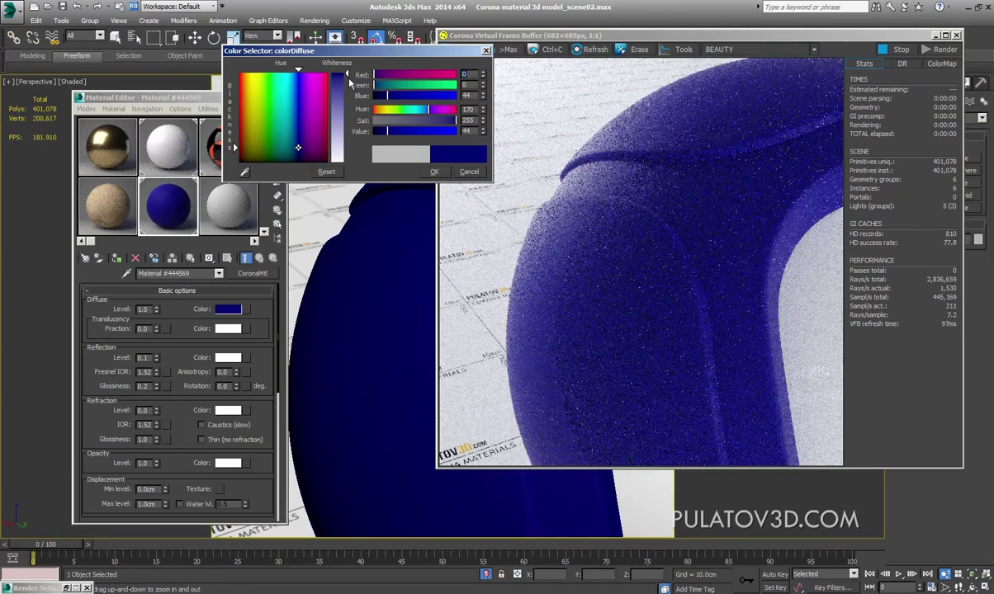
{"action": "left_click", "coordinate": [295, 148]}
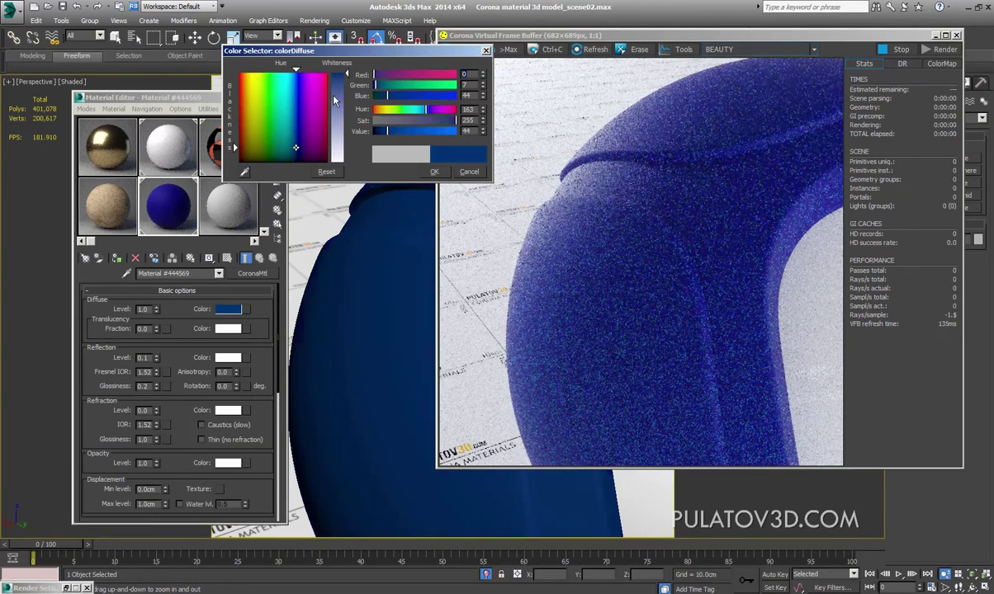
{"action": "left_click", "coordinate": [434, 172]}
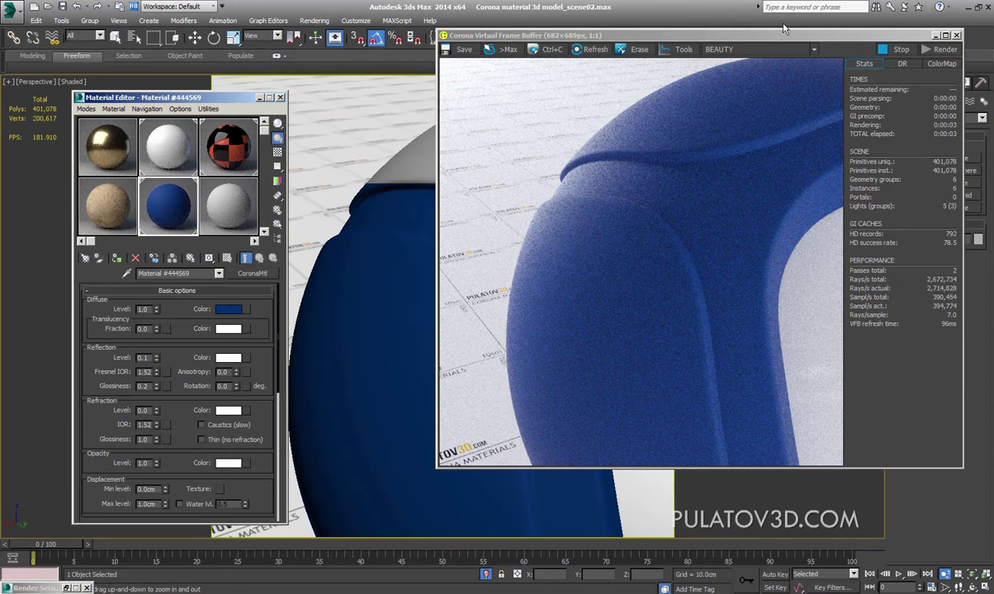
{"action": "left_click_drag", "start_coordinate": [773, 42], "coordinate": [720, 66]}
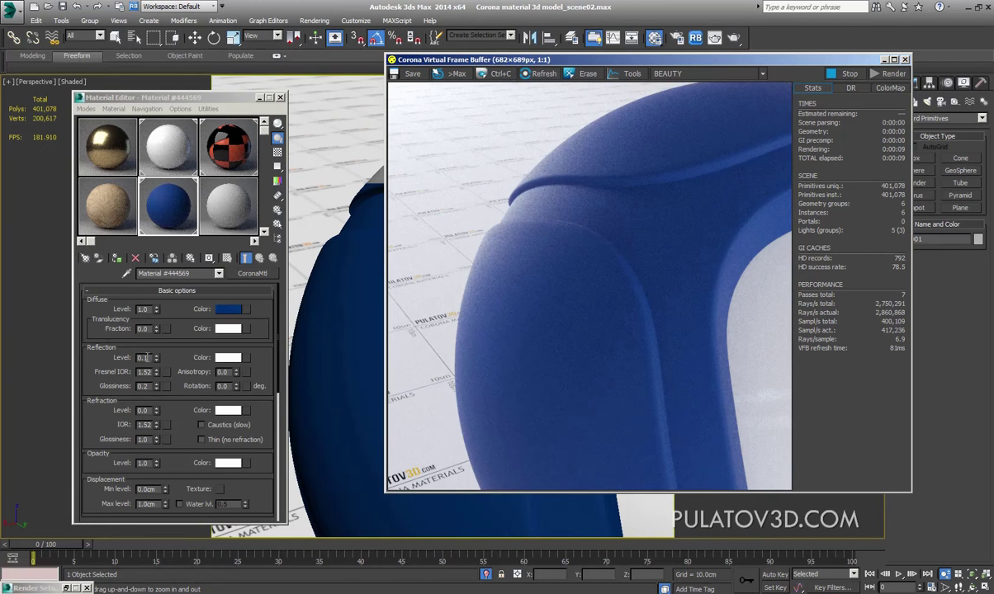
Step: Test Reflection Level 0, restore it to 0.1, and bring up the diffuse map choices
{"action": "left_click", "coordinate": [96, 361]}
{"action": "type", "text": "0"}
{"action": "key", "text": "Return"}
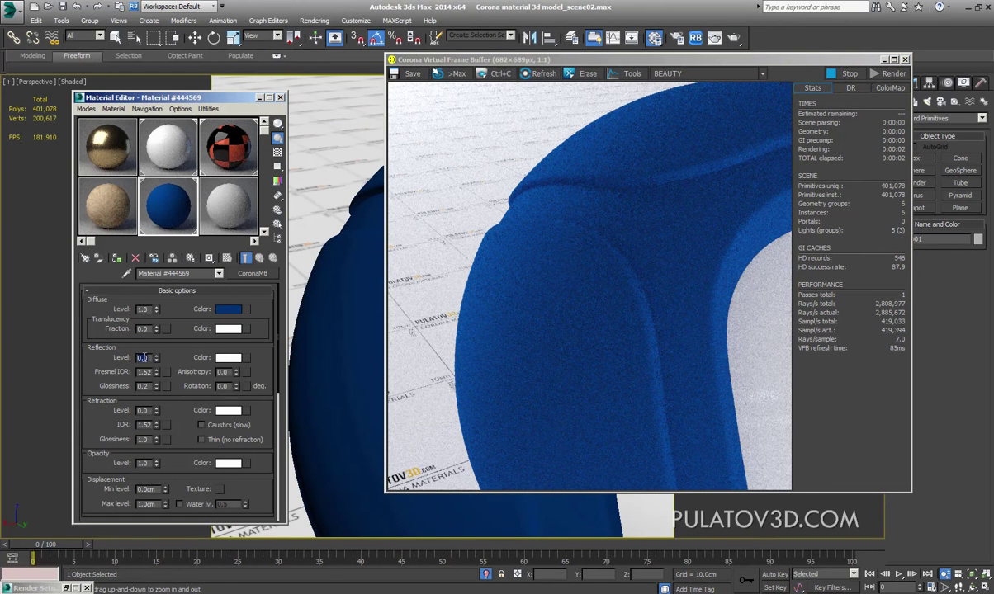
{"action": "type", "text": "0.1"}
{"action": "key", "text": "Return"}
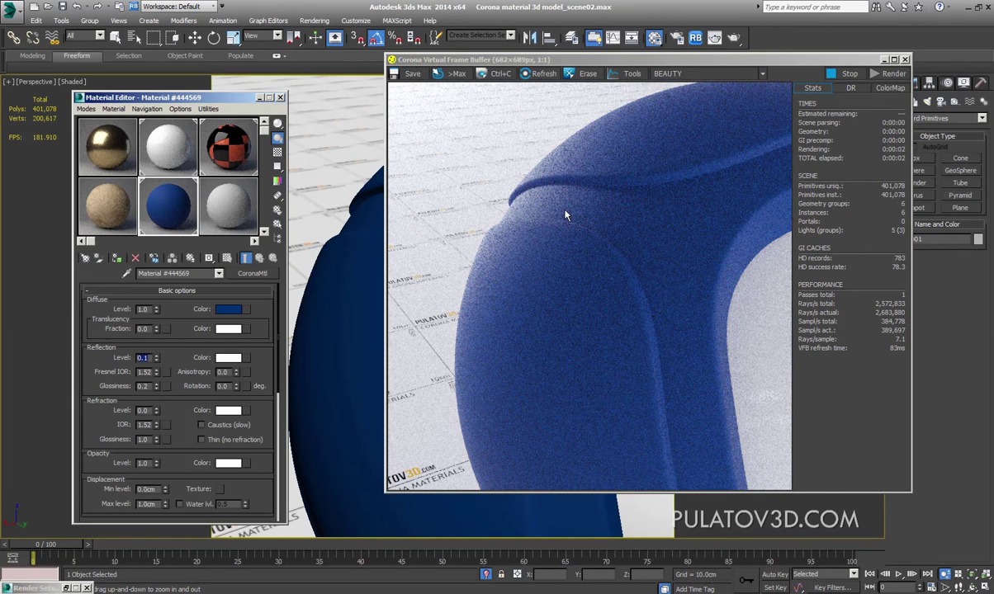
{"action": "left_click", "coordinate": [244, 257]}
{"action": "left_click", "coordinate": [248, 312]}
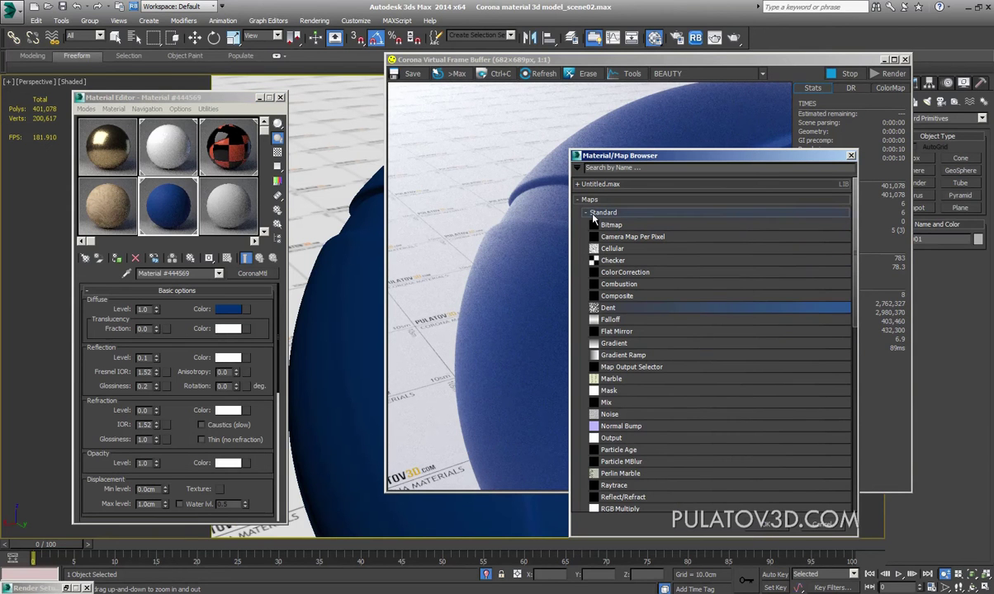
Step: Assign a Falloff map to the diffuse colour and render the shader ball from Camera004
{"action": "left_click", "coordinate": [602, 320]}
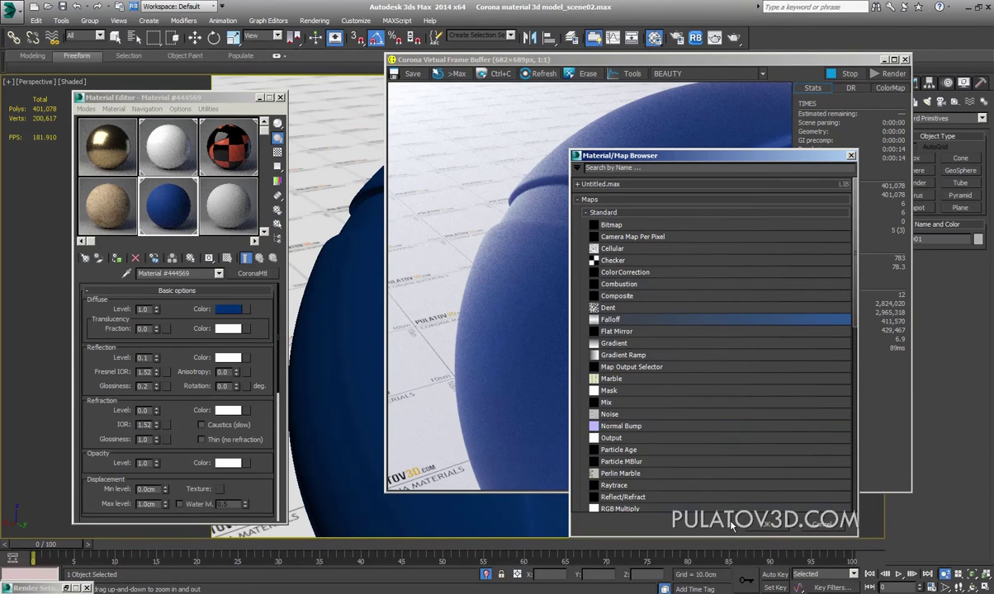
{"action": "left_click", "coordinate": [764, 524]}
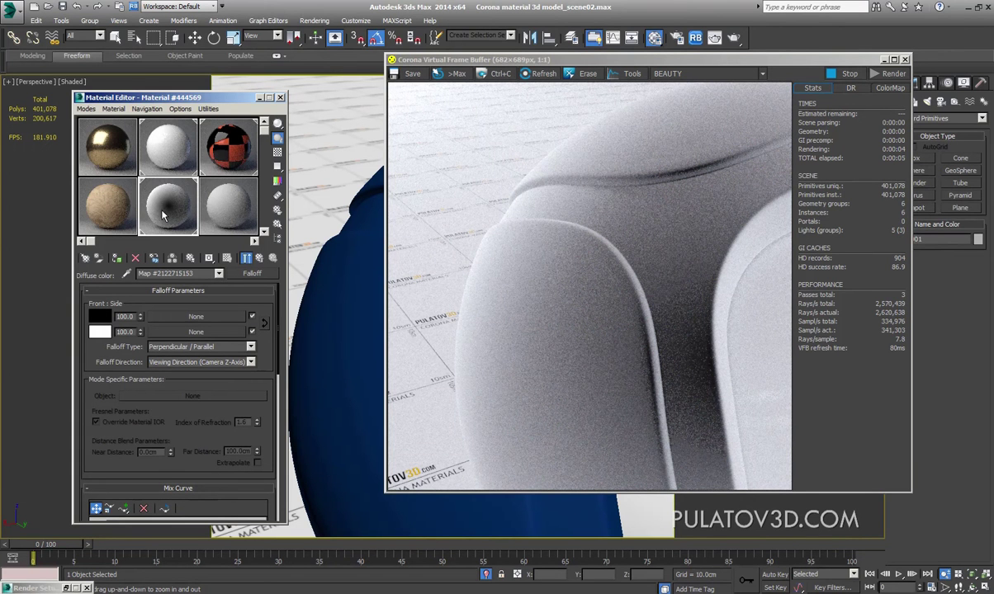
{"action": "left_click", "coordinate": [641, 320]}
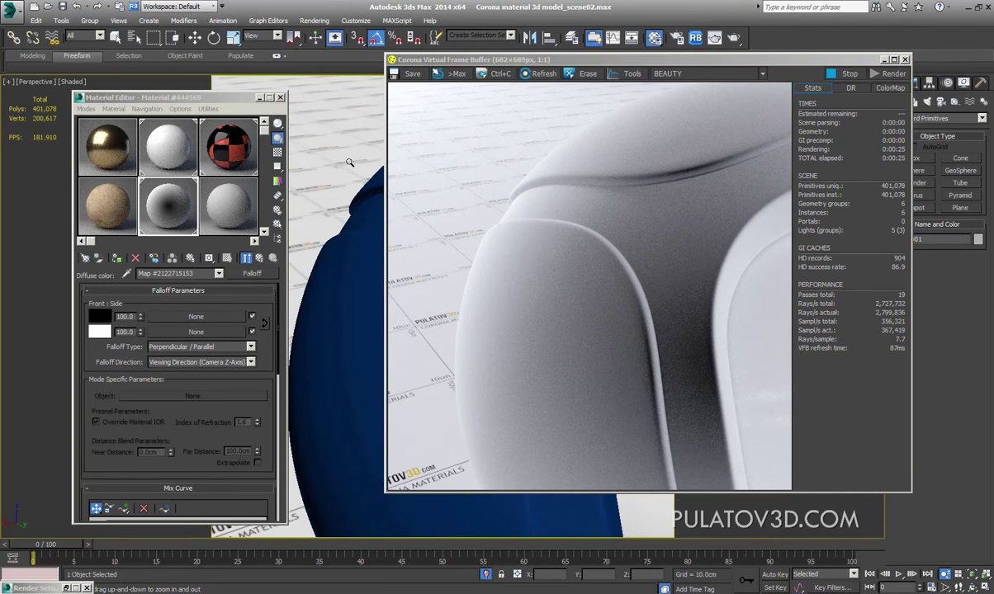
{"action": "key", "text": "c"}
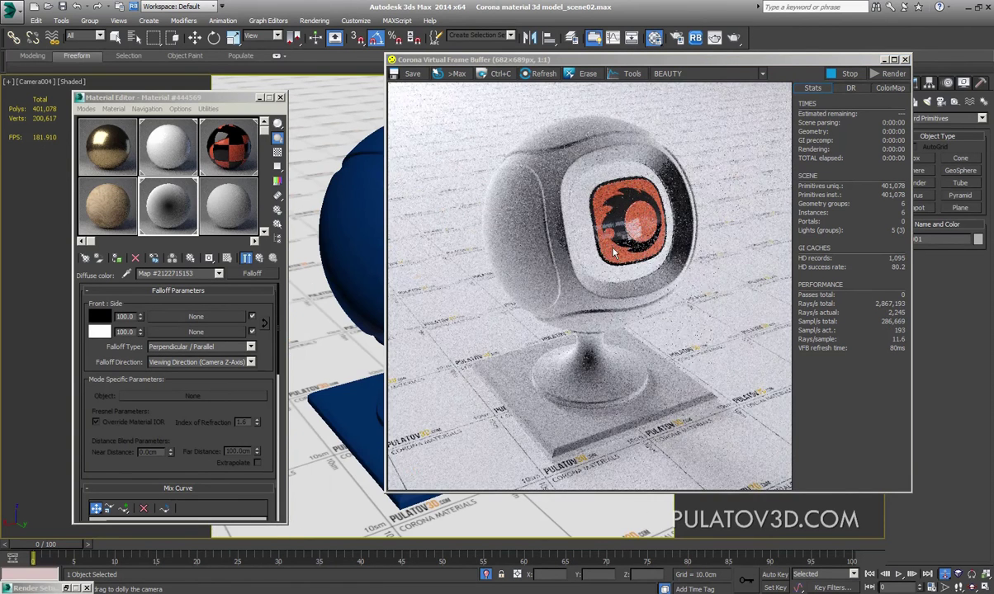
Step: Try the Towards/Away falloff type, then Fresnel, leaving the falloff direction unchanged
{"action": "left_click", "coordinate": [171, 349]}
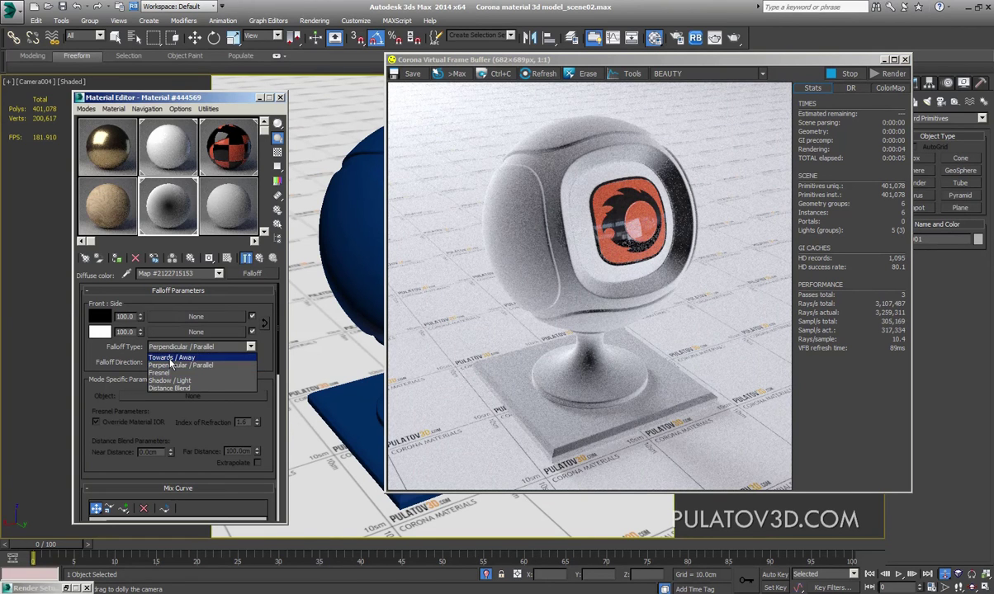
{"action": "left_click", "coordinate": [170, 358]}
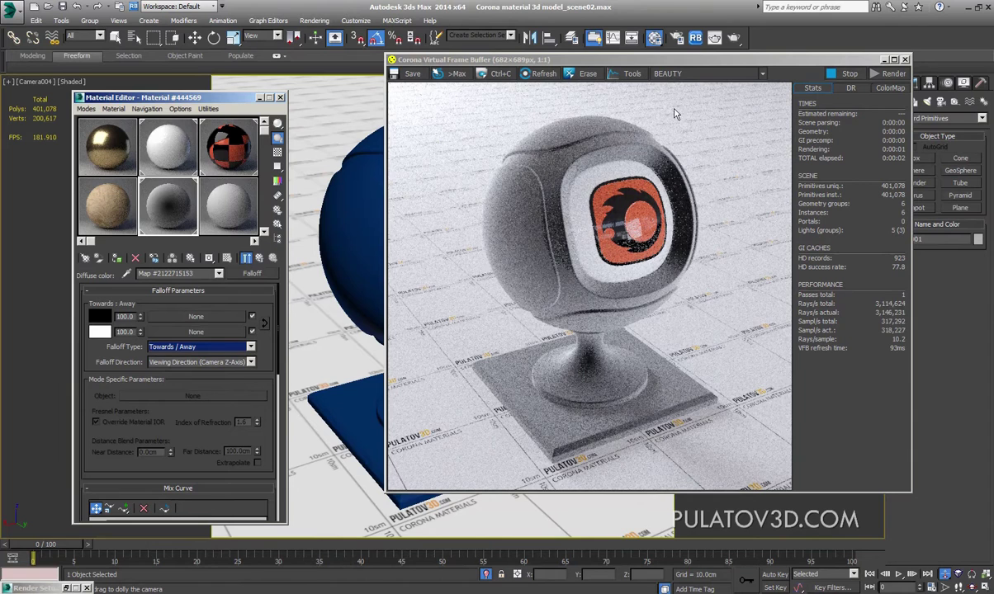
{"action": "left_click", "coordinate": [158, 350]}
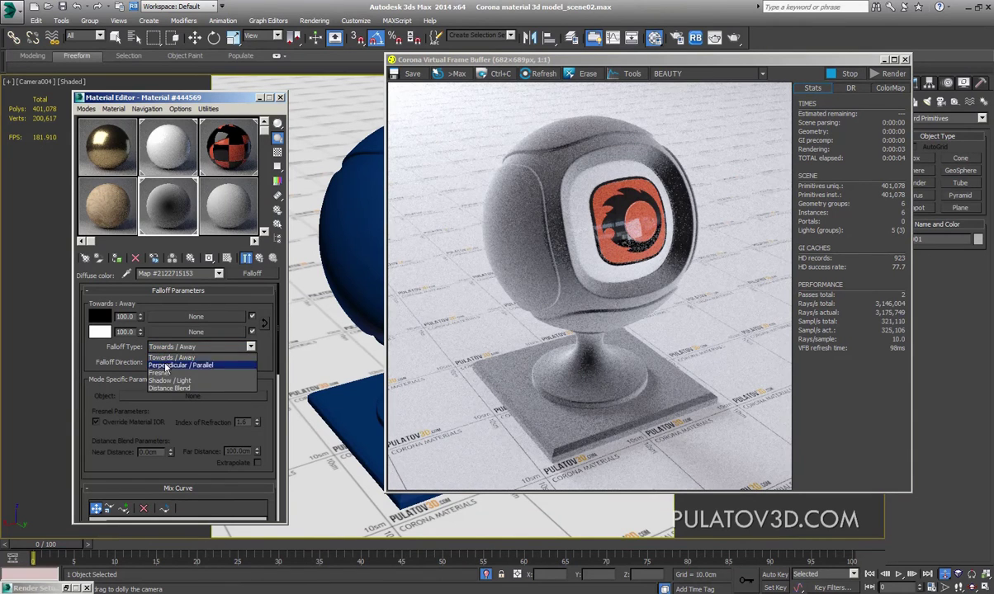
{"action": "left_click", "coordinate": [164, 373]}
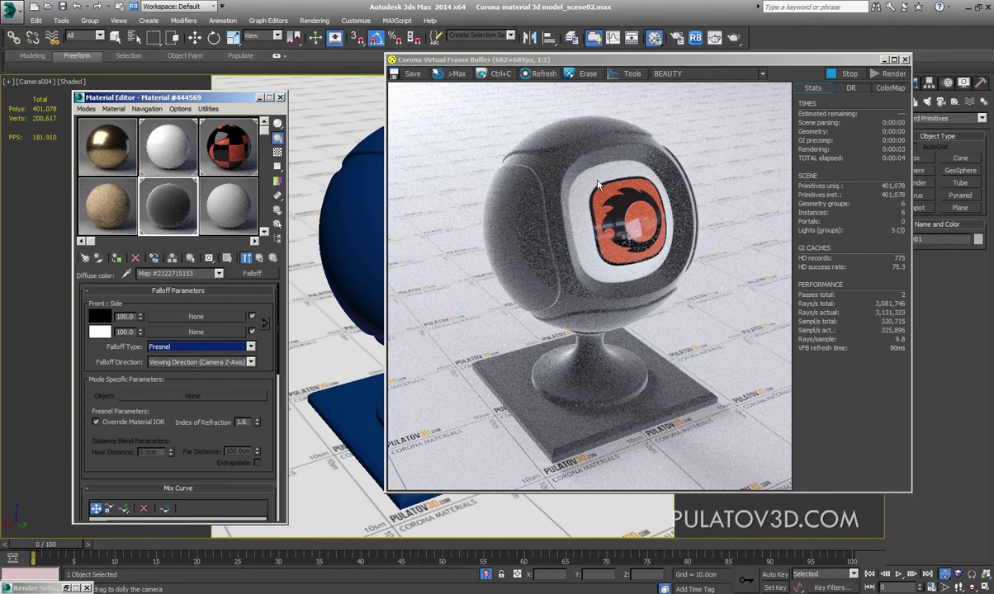
{"action": "left_click", "coordinate": [196, 362]}
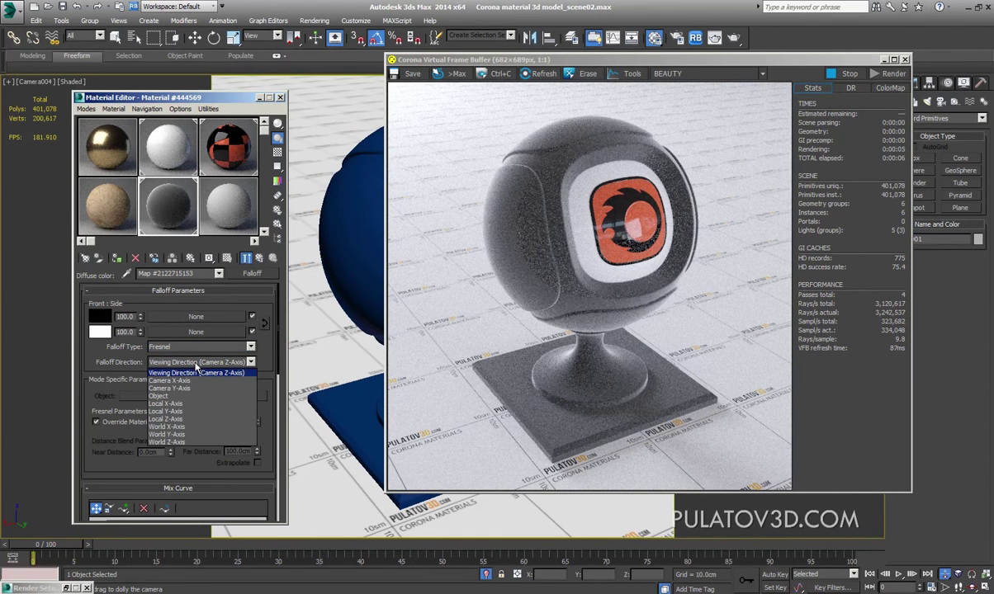
{"action": "left_click", "coordinate": [195, 372]}
Step: Compare Shadow/Light and Distance Blend falloff types, then settle on Fresnel
{"action": "left_click", "coordinate": [198, 347]}
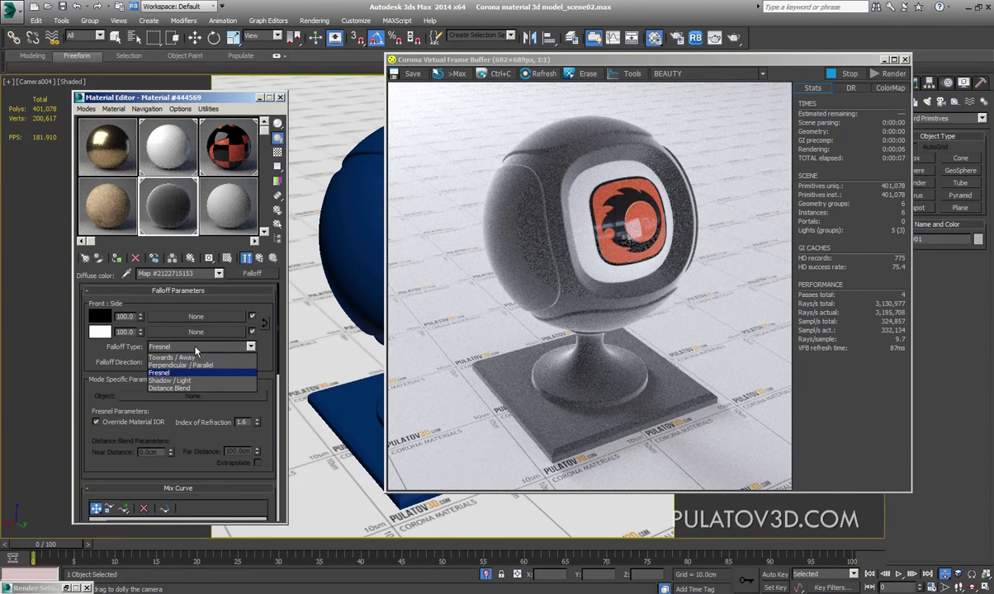
{"action": "left_click", "coordinate": [170, 381]}
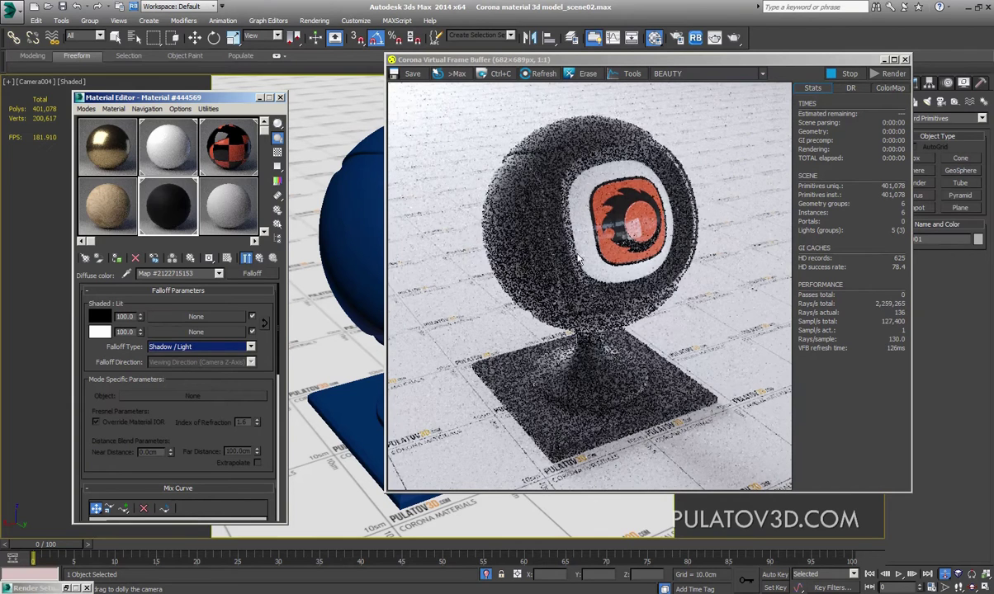
{"action": "left_click", "coordinate": [183, 347]}
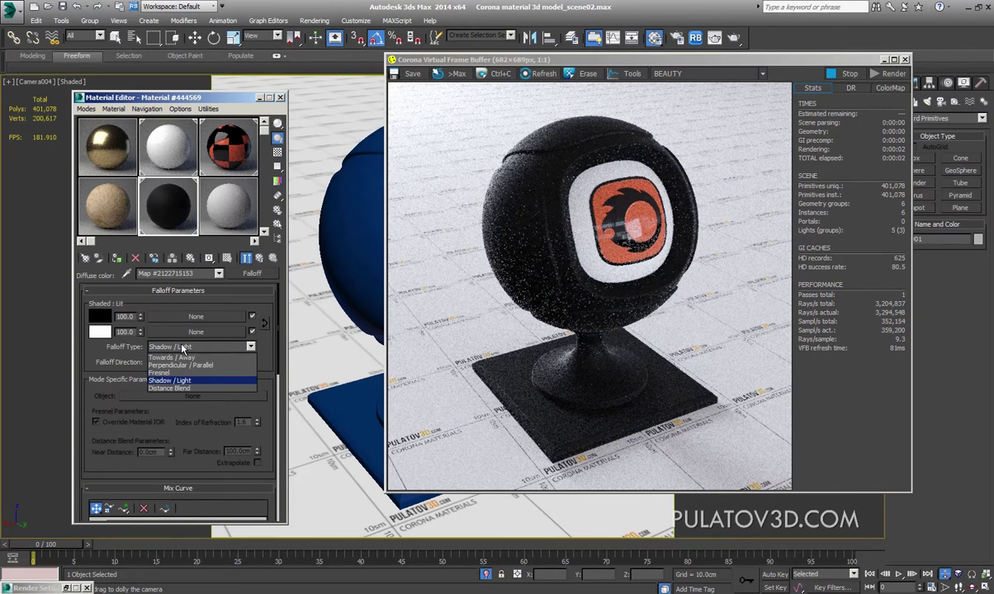
{"action": "left_click", "coordinate": [462, 312]}
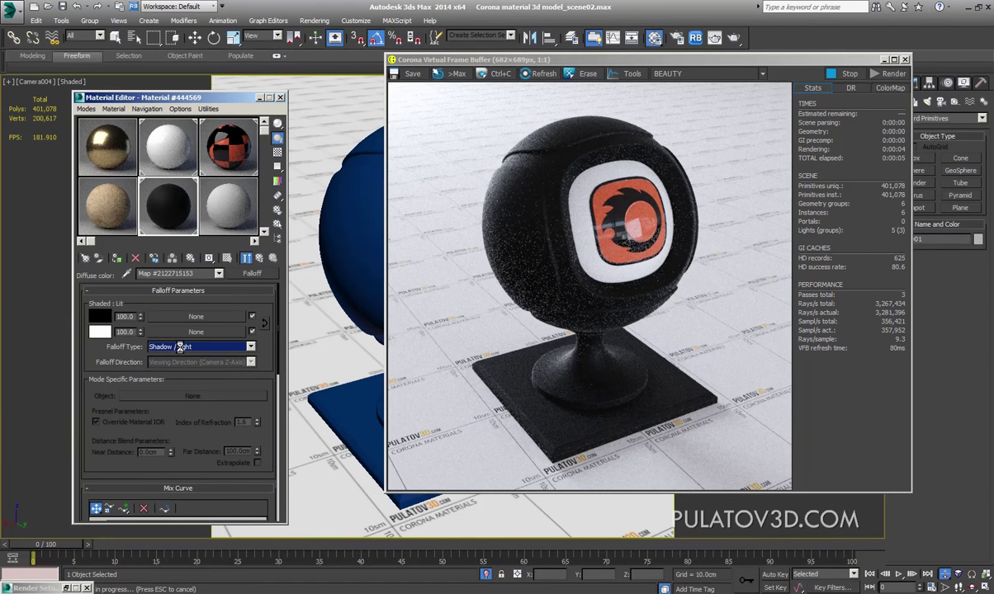
{"action": "left_click", "coordinate": [179, 347]}
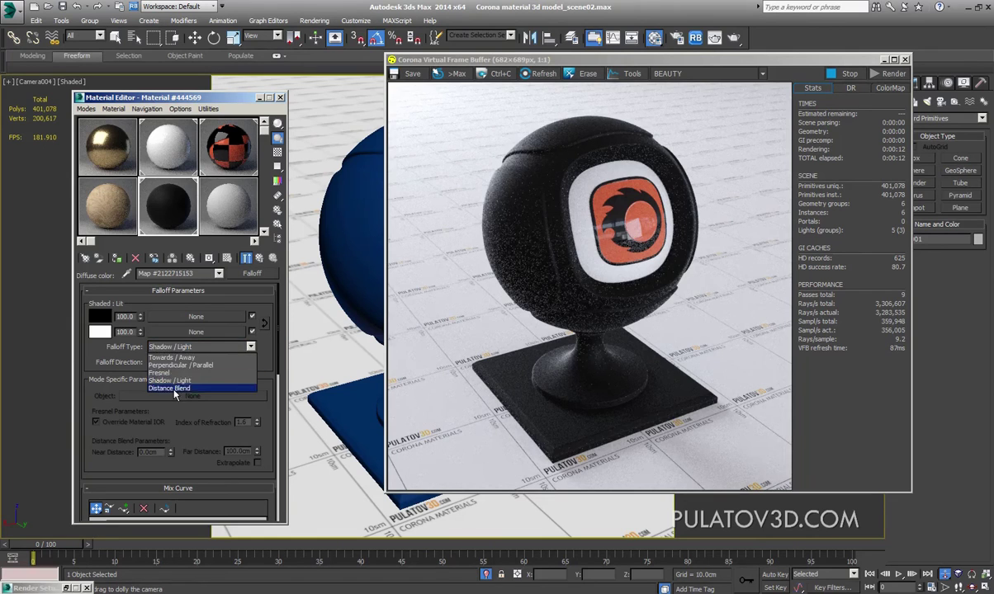
{"action": "left_click", "coordinate": [180, 388]}
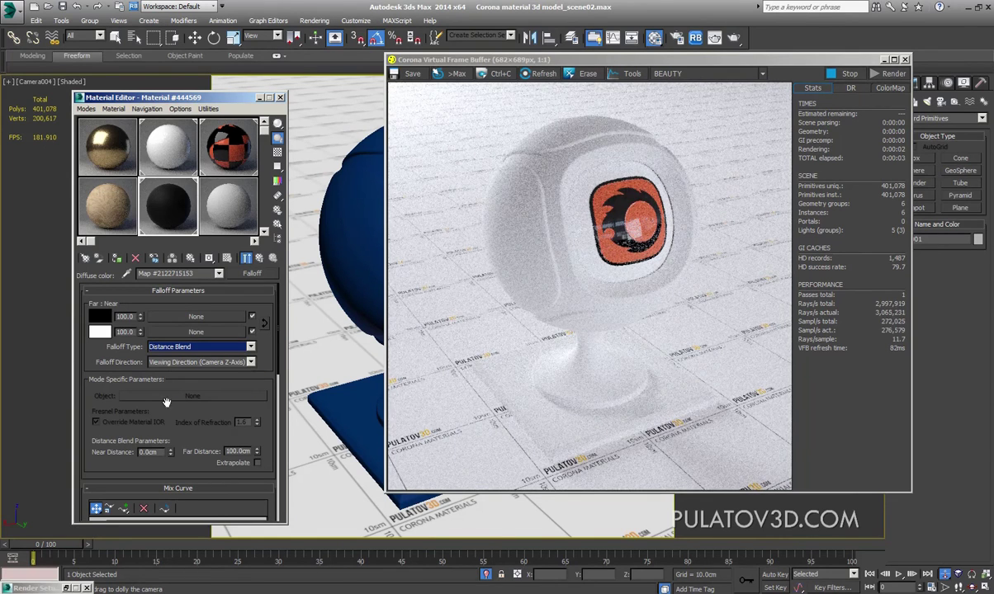
{"action": "left_click", "coordinate": [156, 348]}
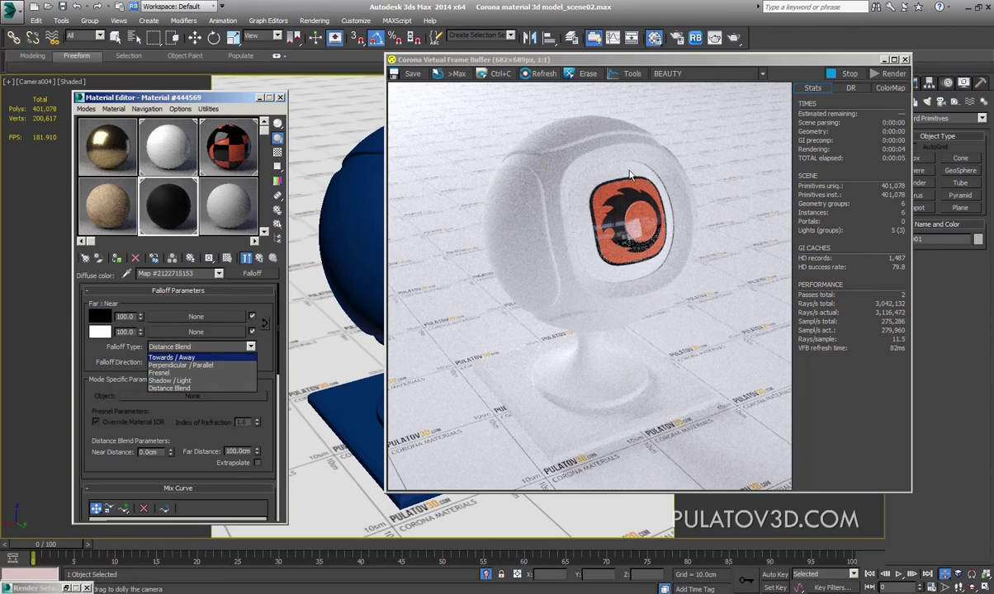
{"action": "left_click", "coordinate": [159, 372]}
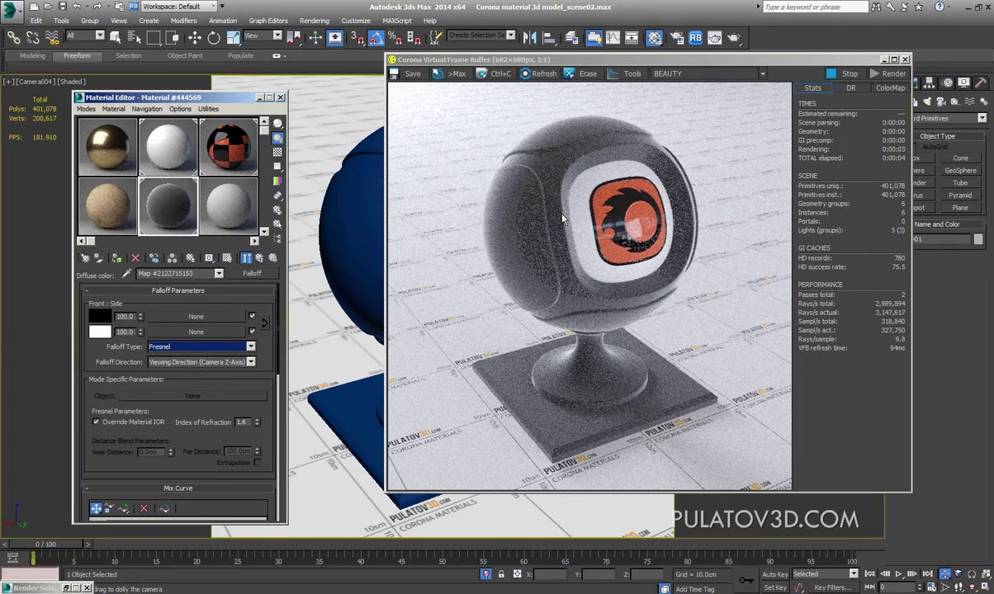
{"action": "left_click", "coordinate": [179, 364]}
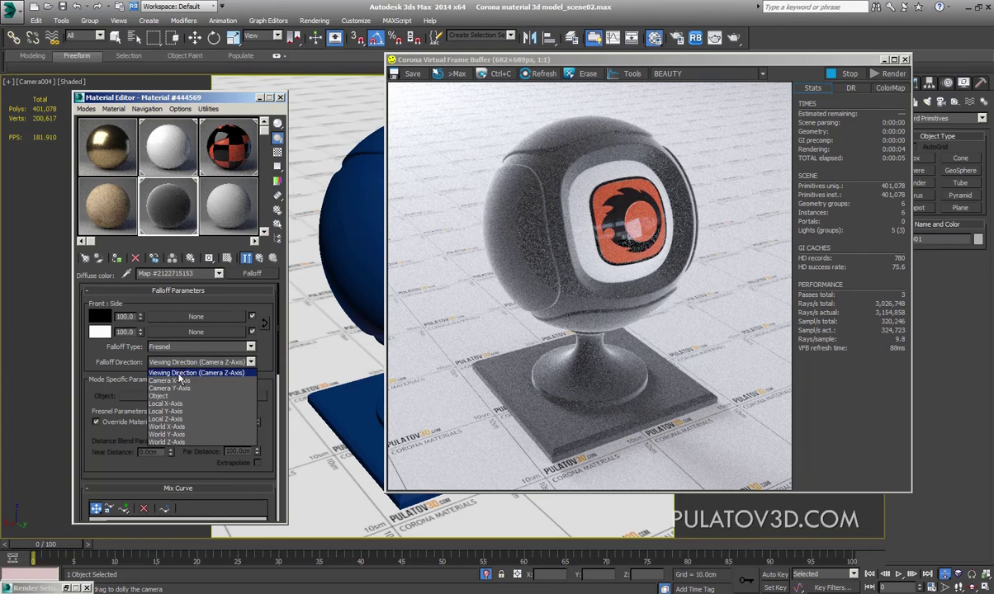
{"action": "left_click", "coordinate": [178, 380]}
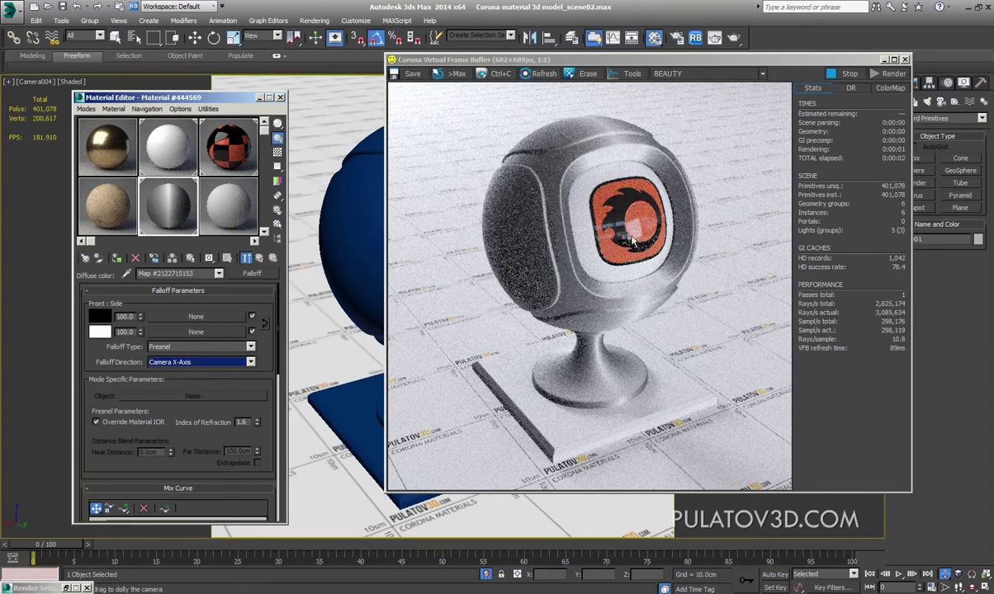
{"action": "left_click", "coordinate": [161, 362]}
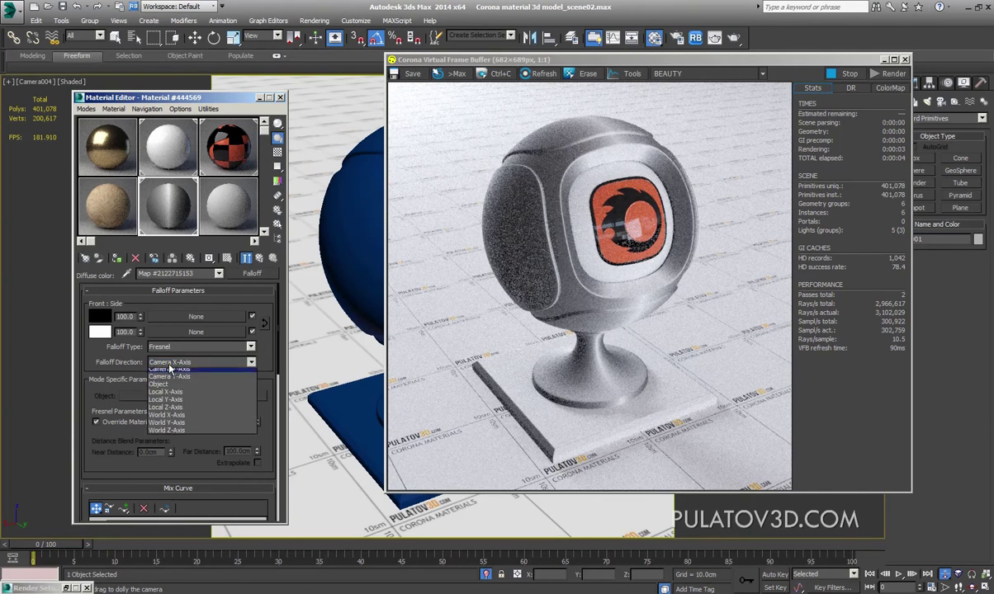
{"action": "left_click", "coordinate": [160, 371]}
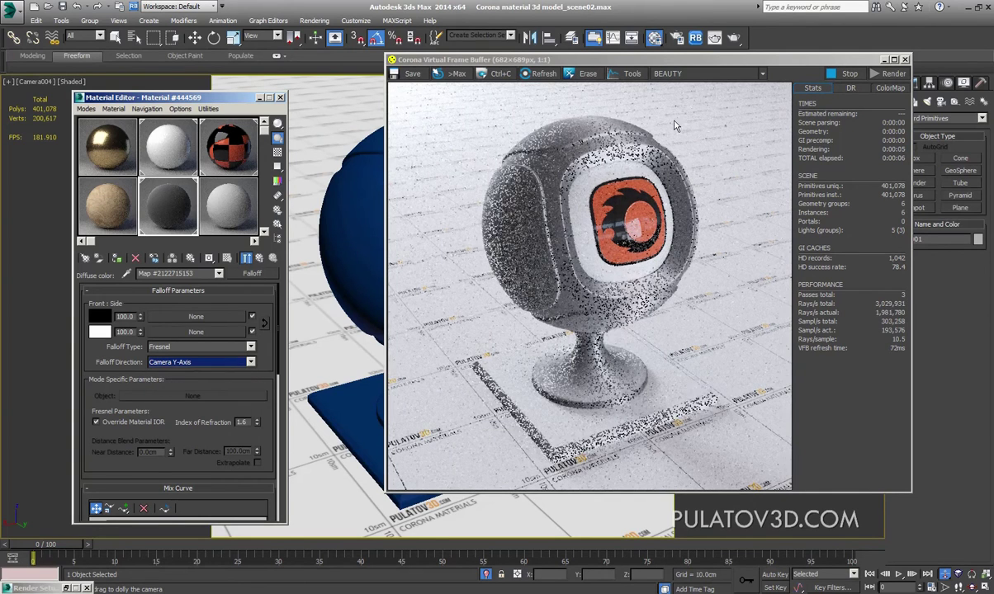
{"action": "left_click", "coordinate": [202, 361]}
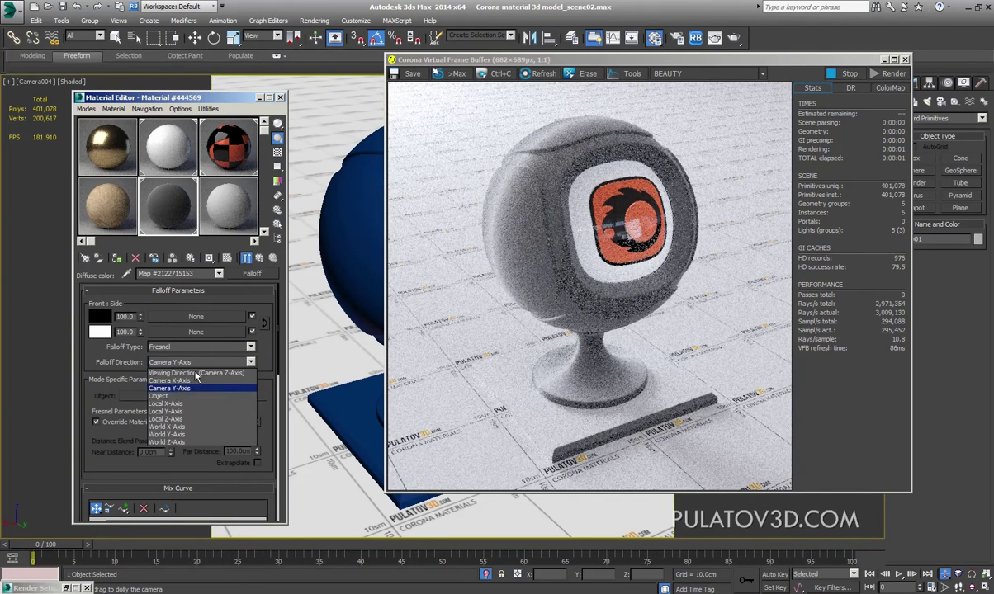
{"action": "left_click", "coordinate": [186, 396]}
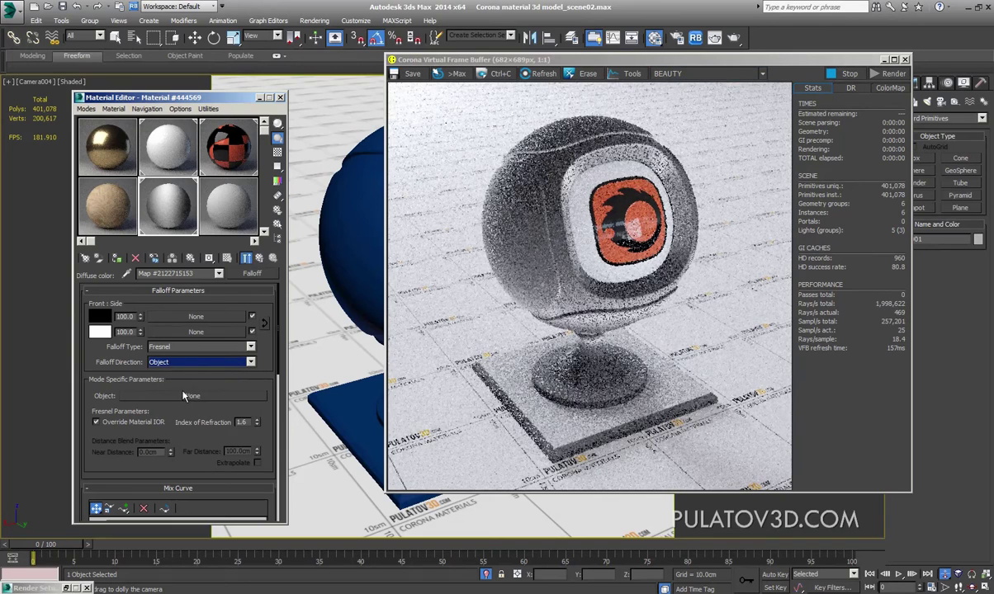
{"action": "left_click", "coordinate": [188, 361]}
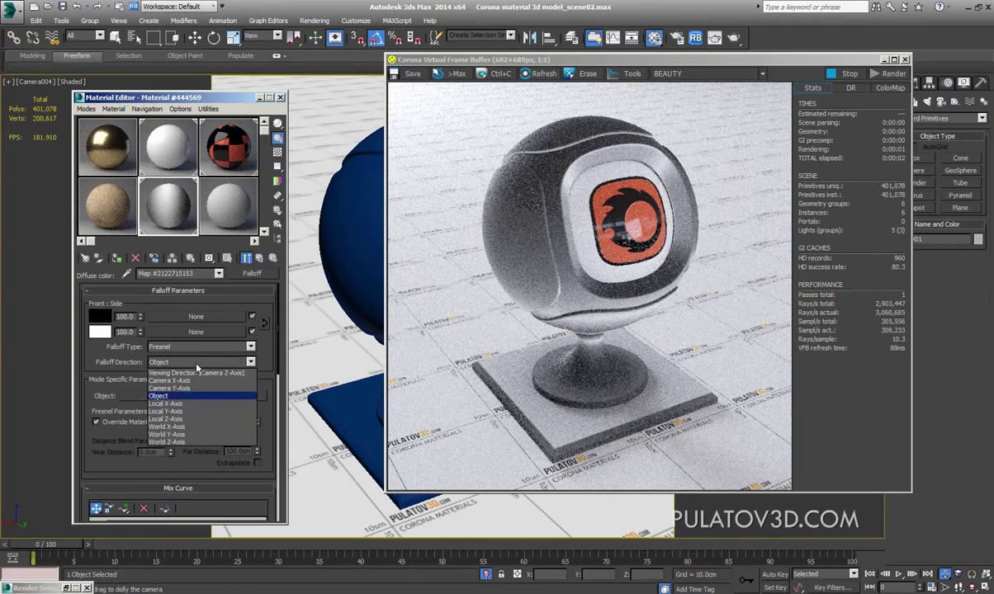
{"action": "left_click", "coordinate": [187, 402]}
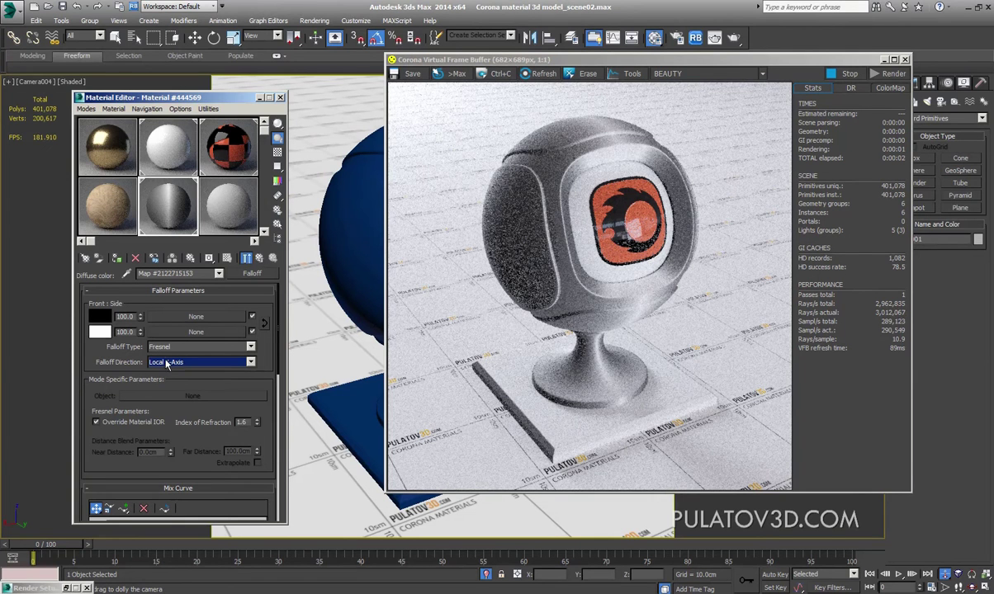
{"action": "left_click", "coordinate": [168, 364]}
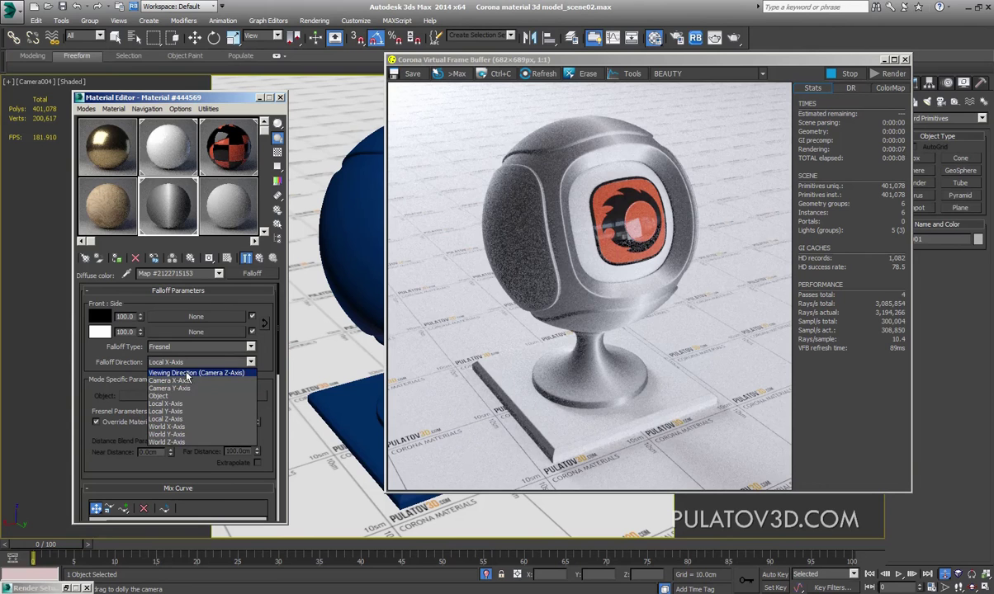
{"action": "left_click", "coordinate": [187, 374]}
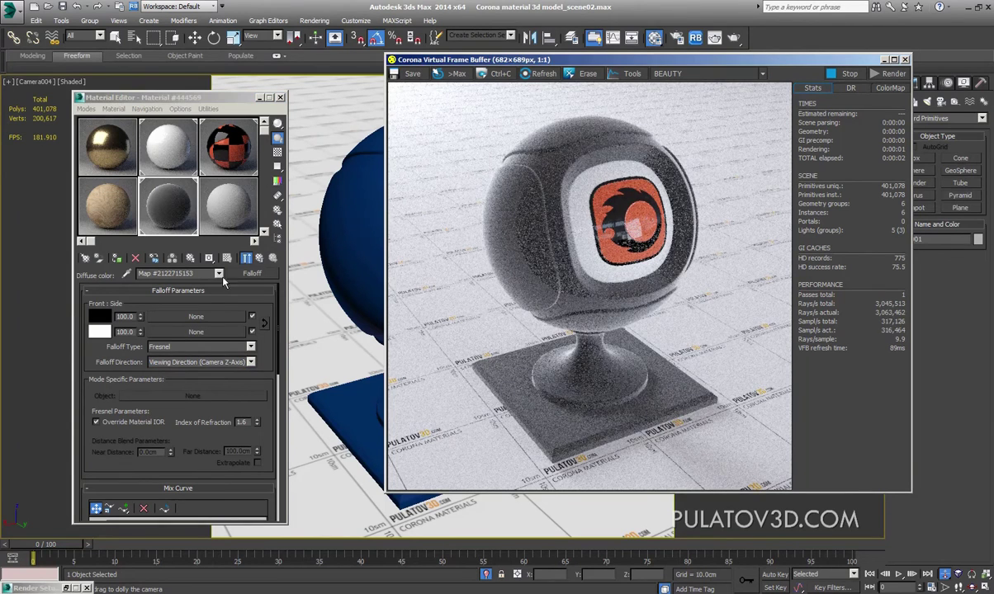
Step: Back on the parent Corona material, drop the reflection level from 0.1 to 0.0
{"action": "left_click", "coordinate": [260, 257]}
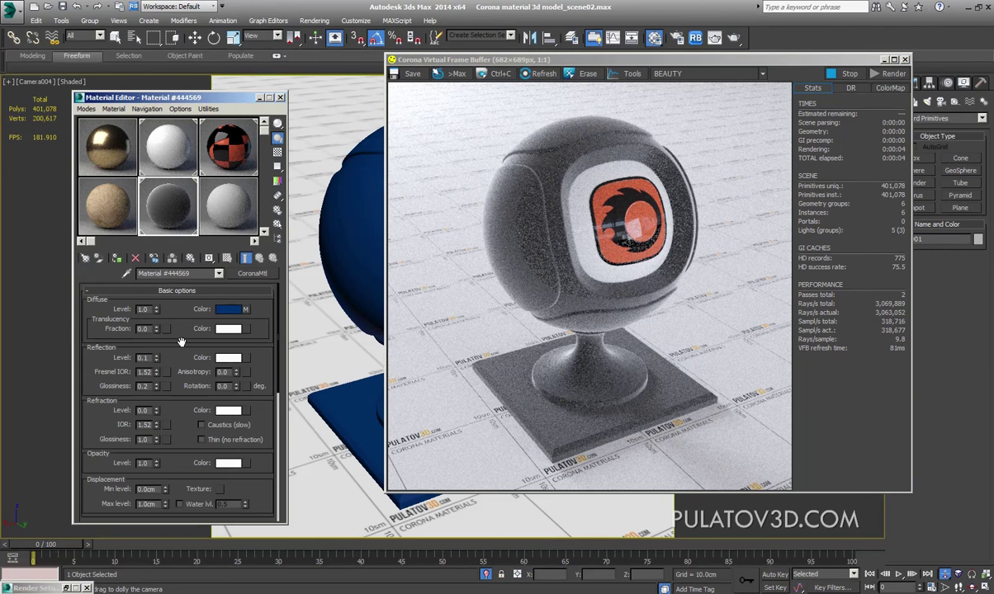
{"action": "double_click", "coordinate": [145, 357]}
{"action": "type", "text": "0"}
{"action": "key", "text": "Return"}
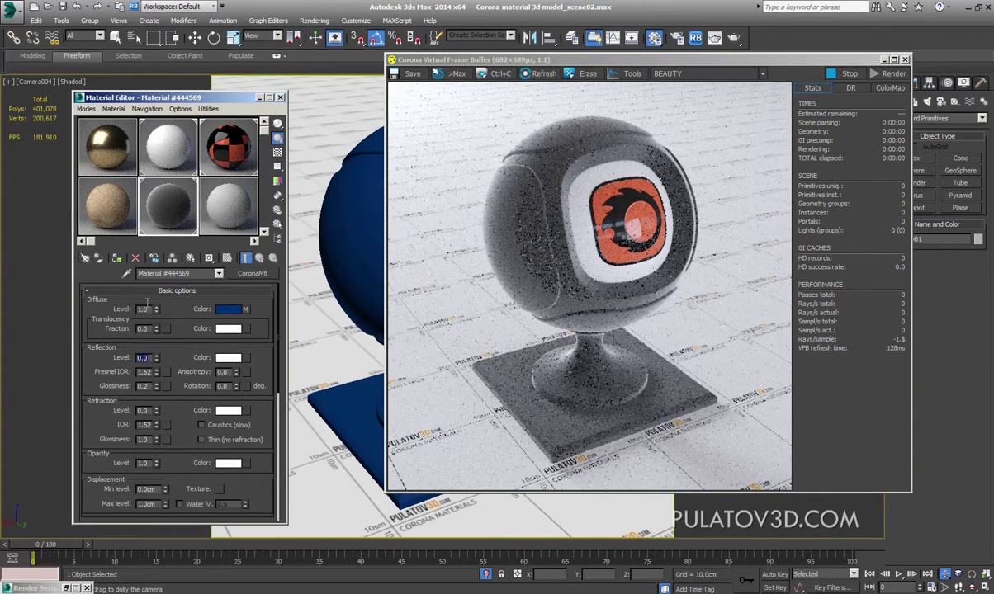
{"action": "left_click", "coordinate": [634, 264]}
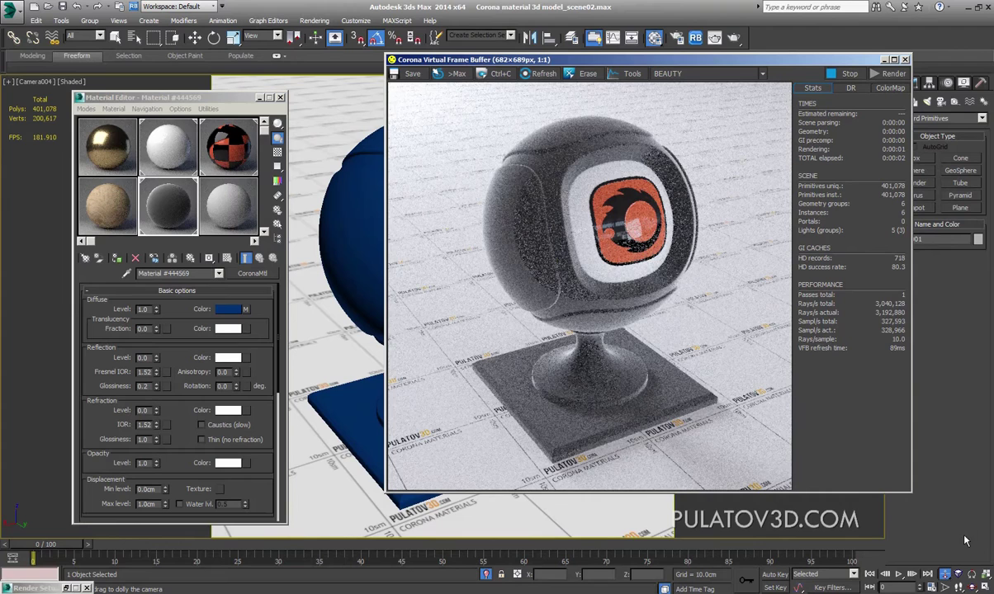
{"action": "left_click", "coordinate": [347, 194]}
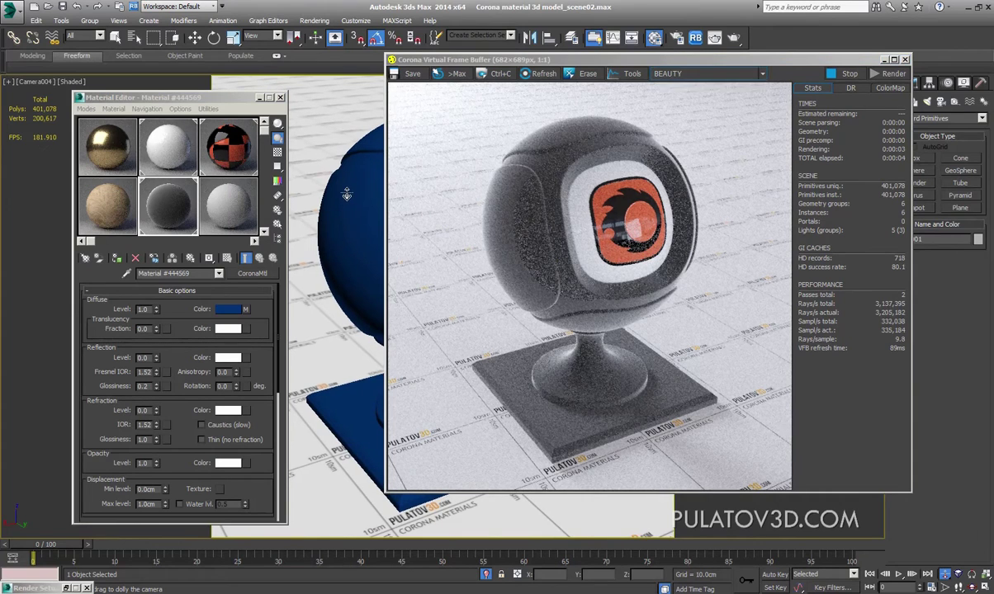
Step: Select the shader ball, switch to Perspective view and zoom in close on its surface
{"action": "left_click_drag", "start_coordinate": [643, 64], "coordinate": [738, 64]}
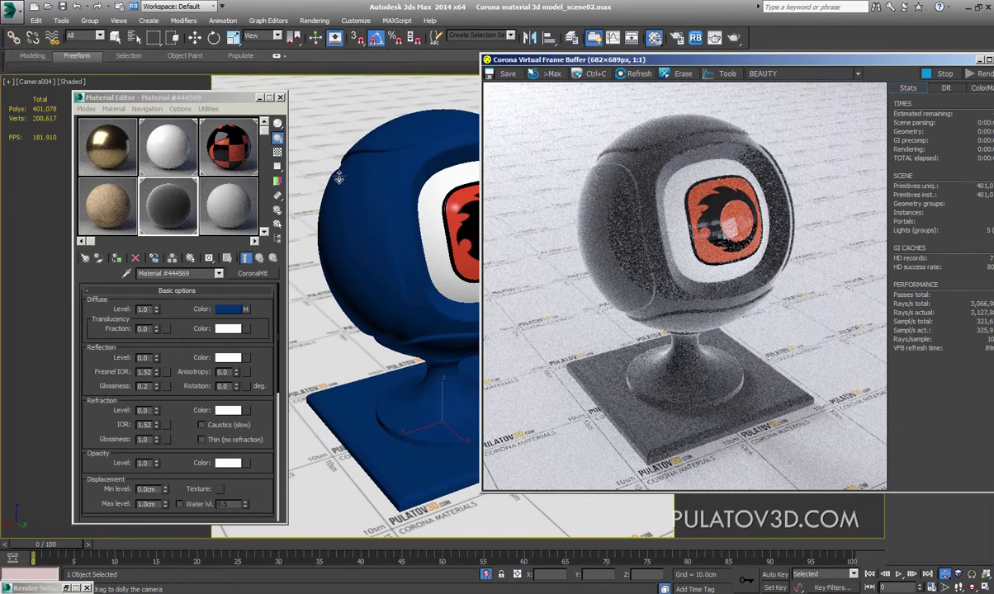
{"action": "left_click", "coordinate": [195, 37]}
{"action": "left_click", "coordinate": [395, 196]}
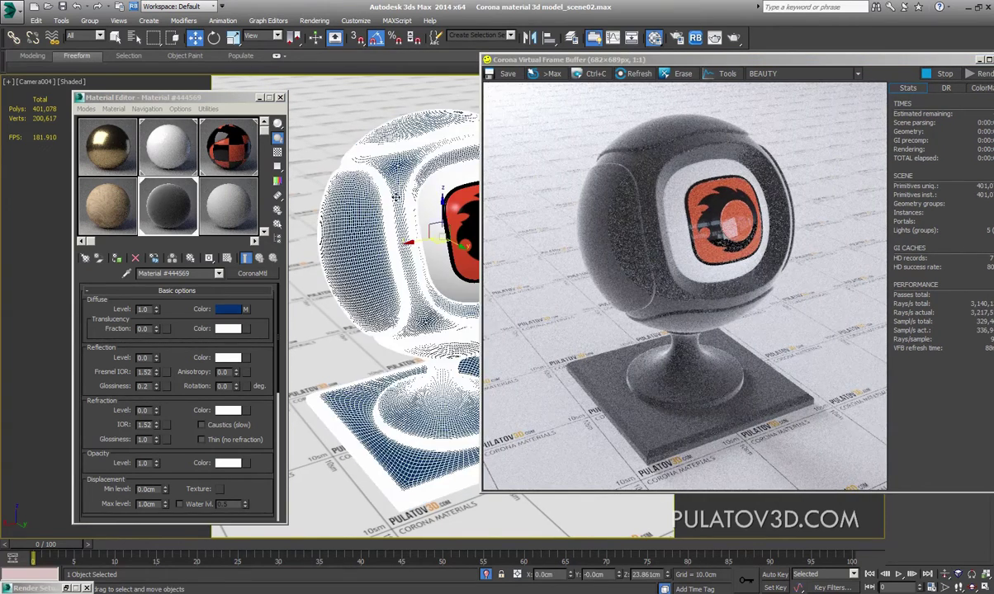
{"action": "key", "text": "p"}
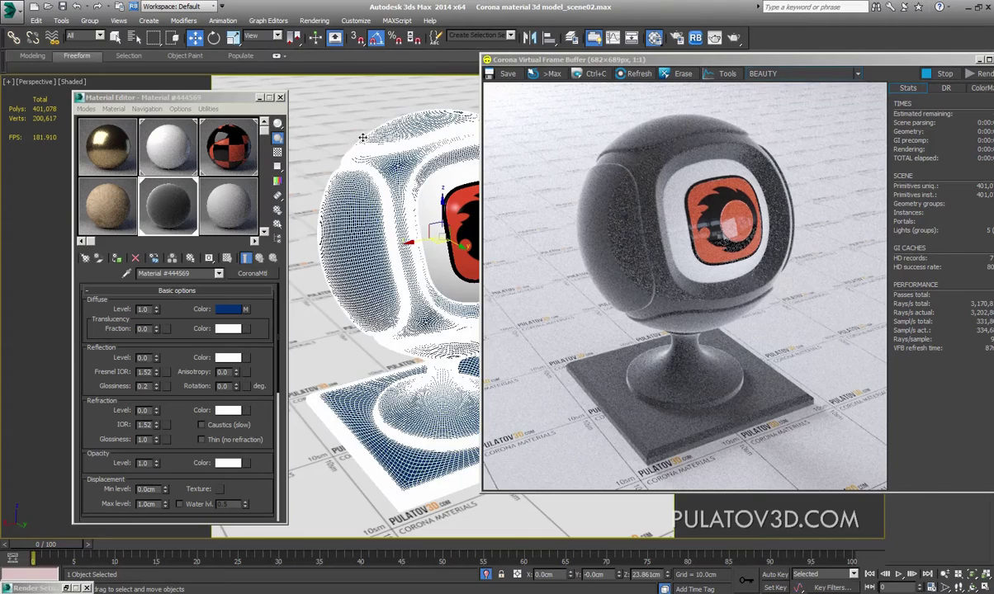
{"action": "left_click", "coordinate": [944, 574]}
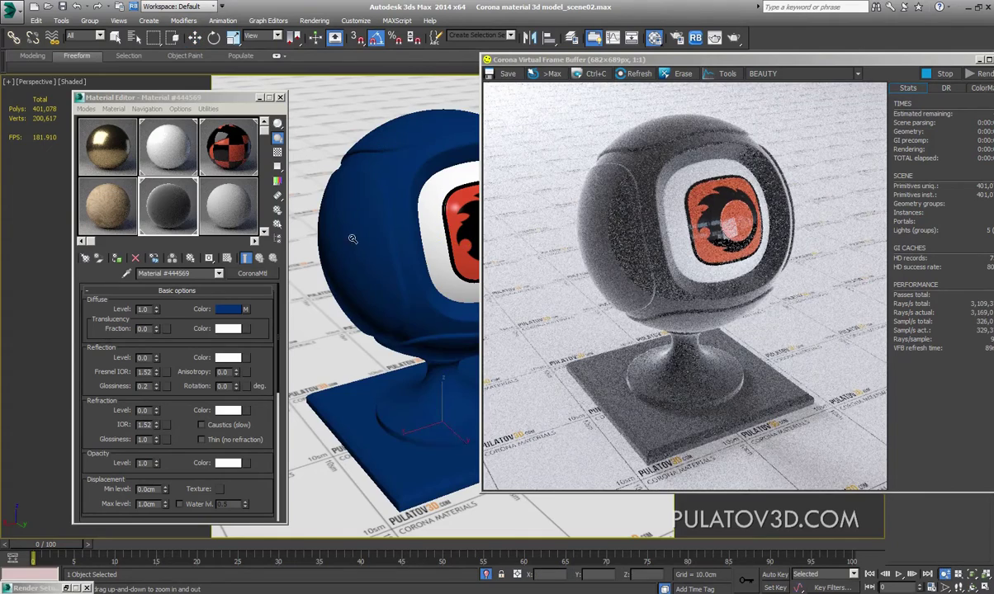
{"action": "left_click_drag", "start_coordinate": [333, 225], "coordinate": [337, 168]}
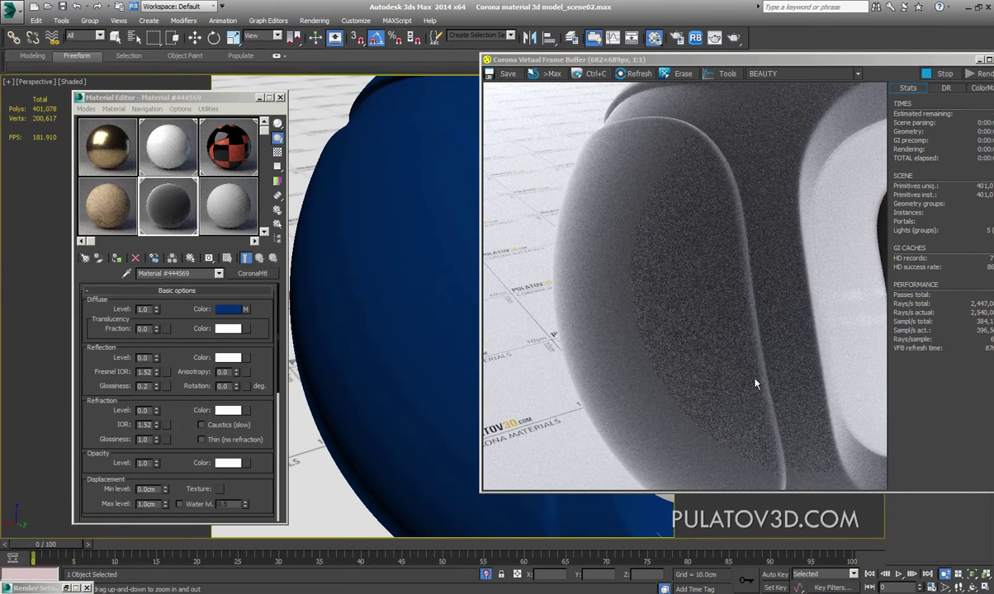
Step: Open the settings of the Falloff map in the diffuse slot
{"action": "scroll", "coordinate": [271, 327], "scroll_direction": "down", "scroll_amount": 3}
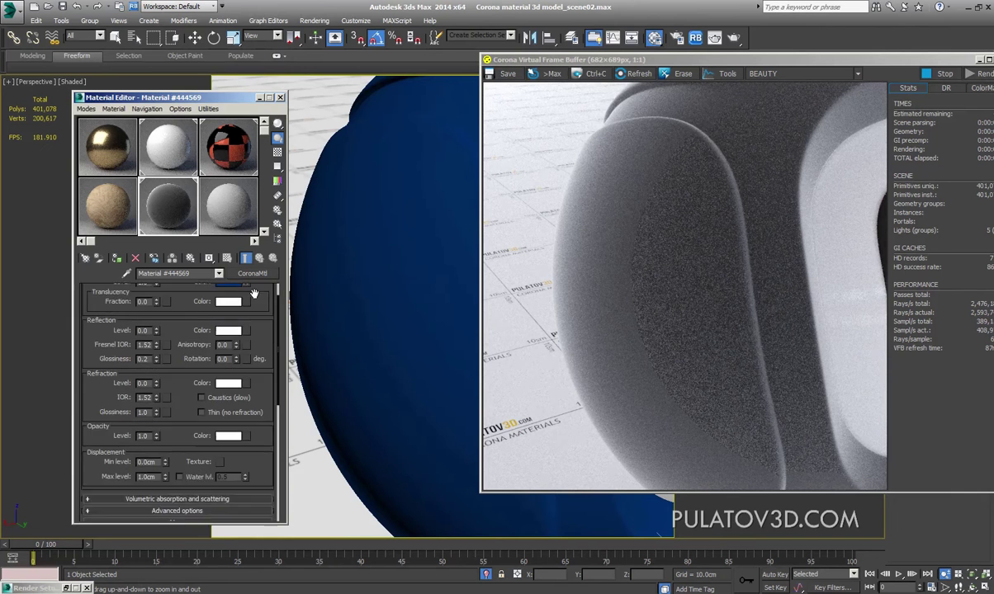
{"action": "scroll", "coordinate": [264, 339], "scroll_direction": "down", "scroll_amount": 3}
{"action": "scroll", "coordinate": [256, 355], "scroll_direction": "down", "scroll_amount": 3}
{"action": "scroll", "coordinate": [248, 378], "scroll_direction": "down", "scroll_amount": 3}
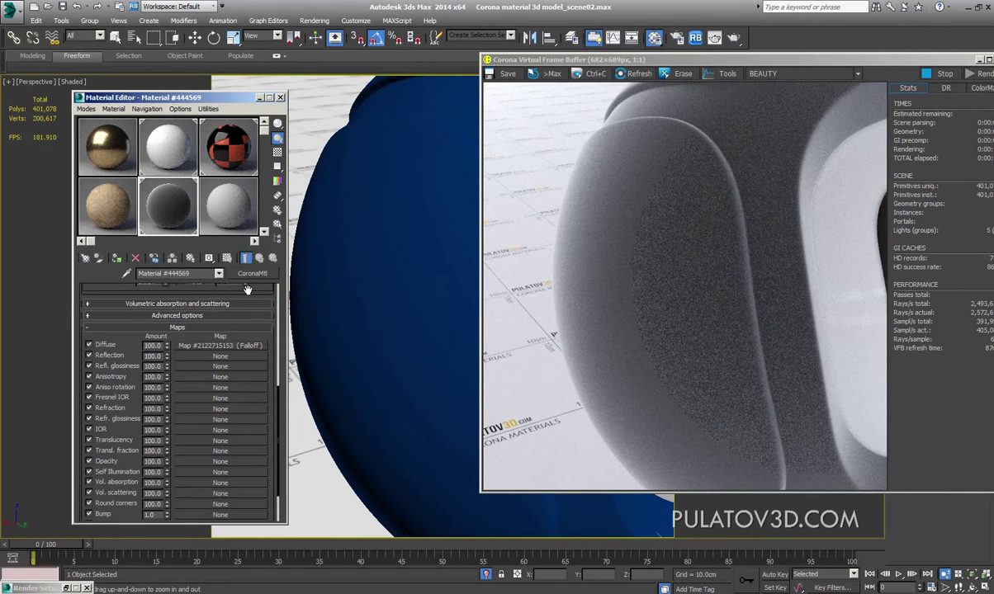
{"action": "scroll", "coordinate": [246, 290], "scroll_direction": "down", "scroll_amount": 2}
{"action": "scroll", "coordinate": [253, 487], "scroll_direction": "up", "scroll_amount": 10}
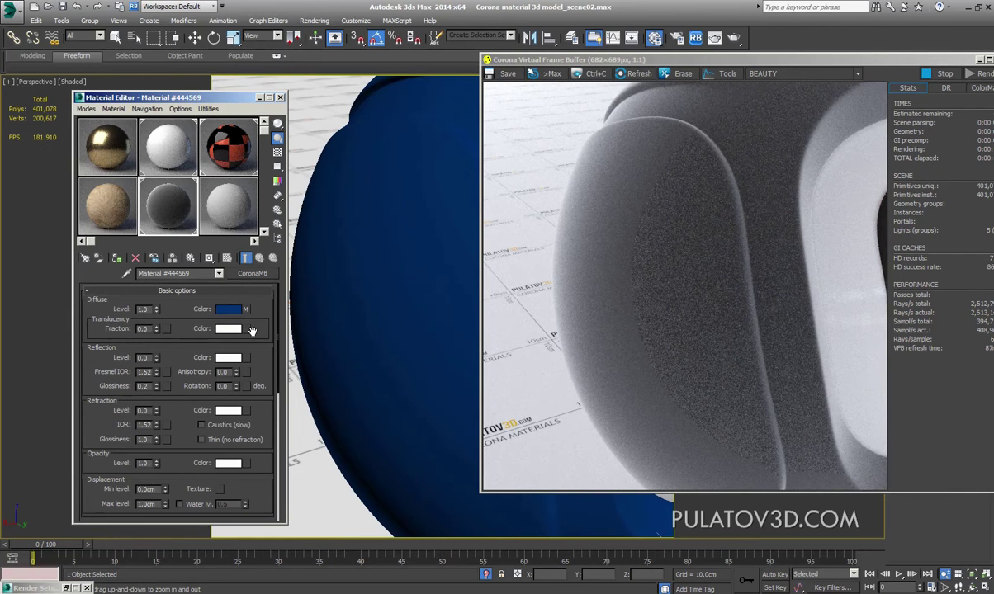
{"action": "left_click", "coordinate": [245, 308]}
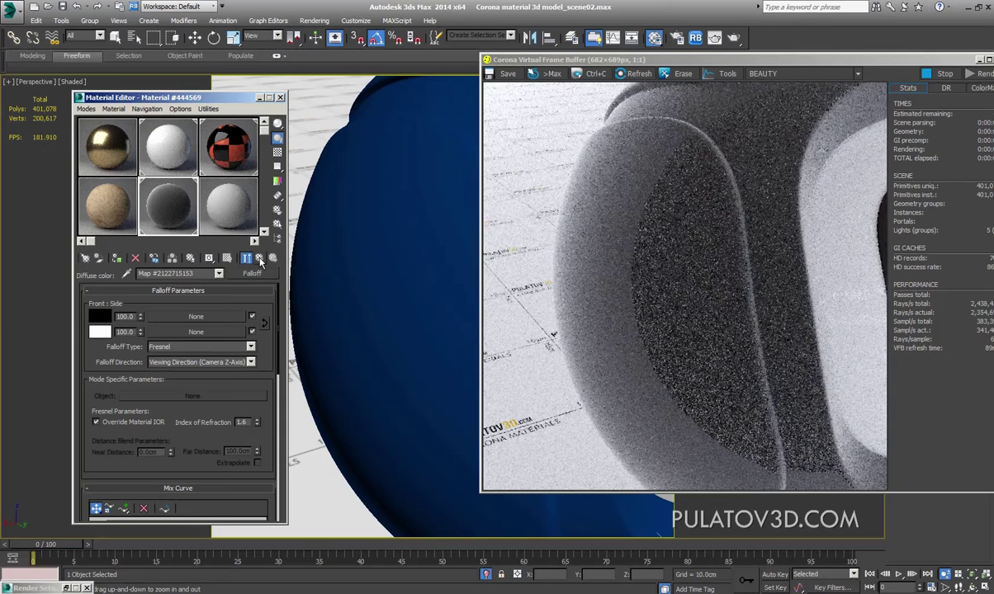
Step: Try the Towards / Away falloff type, then set it back to Fresnel
{"action": "left_click", "coordinate": [213, 347]}
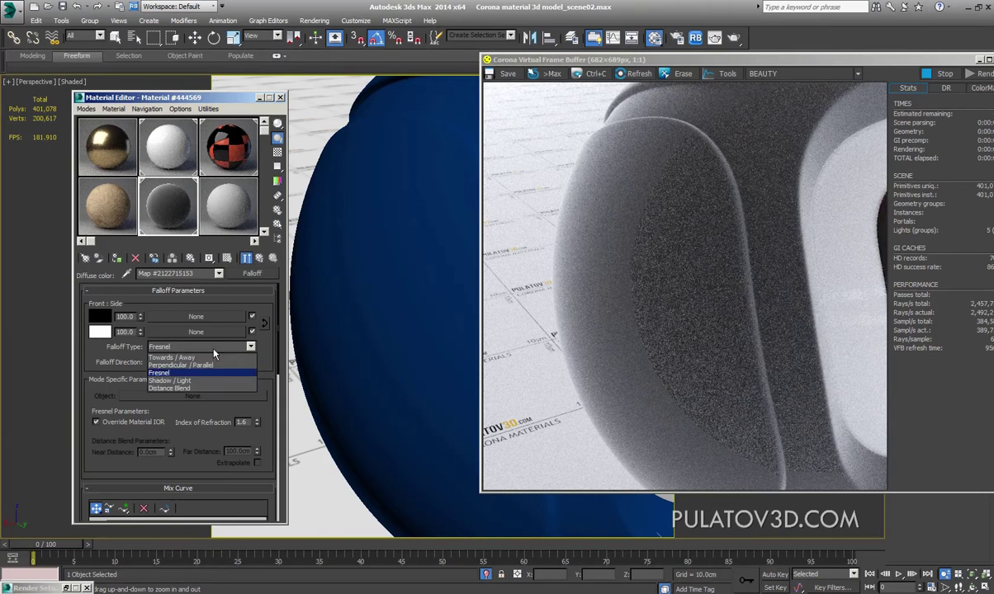
{"action": "left_click", "coordinate": [208, 357]}
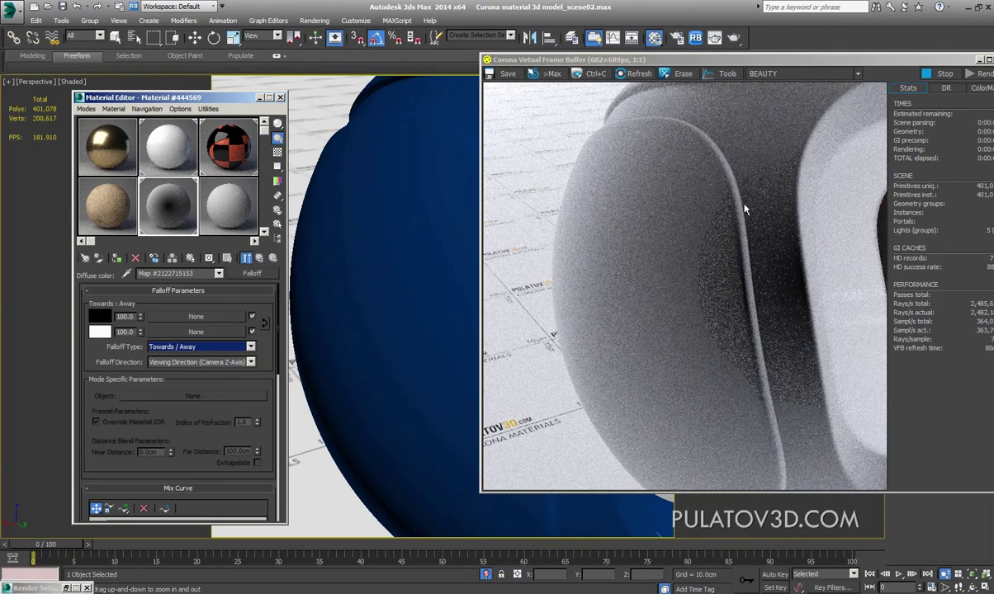
{"action": "left_click", "coordinate": [213, 347]}
{"action": "left_click", "coordinate": [206, 374]}
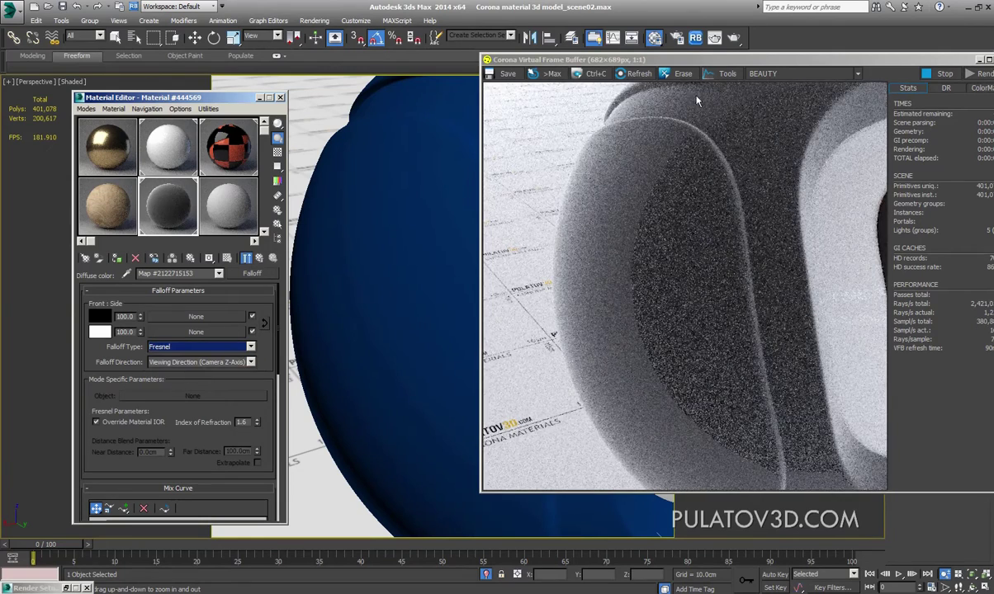
{"action": "left_click_drag", "start_coordinate": [709, 63], "coordinate": [605, 62]}
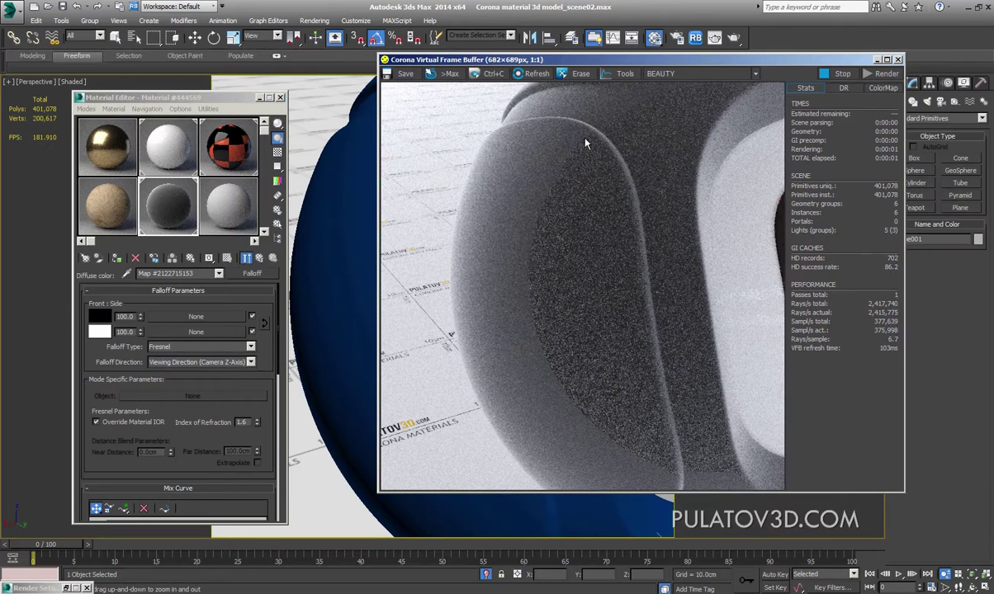
{"action": "left_click", "coordinate": [899, 64]}
Step: From Render Setup, cancel the Shift+Q production render and start Corona interactive rendering
{"action": "left_click", "coordinate": [314, 20]}
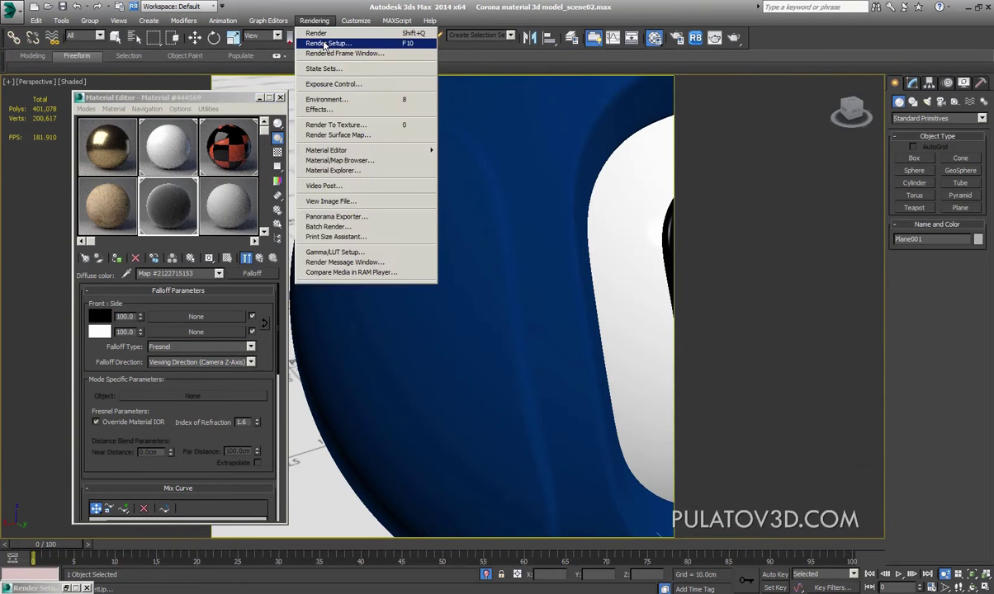
{"action": "left_click", "coordinate": [330, 44]}
{"action": "left_click_drag", "start_coordinate": [377, 85], "coordinate": [664, 72]}
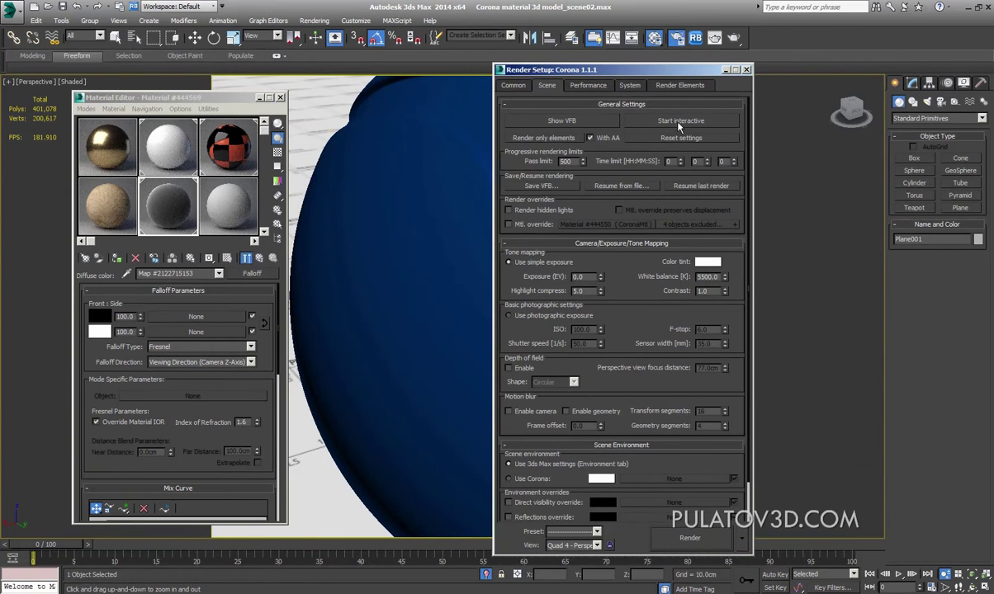
{"action": "key", "text": "shift+q"}
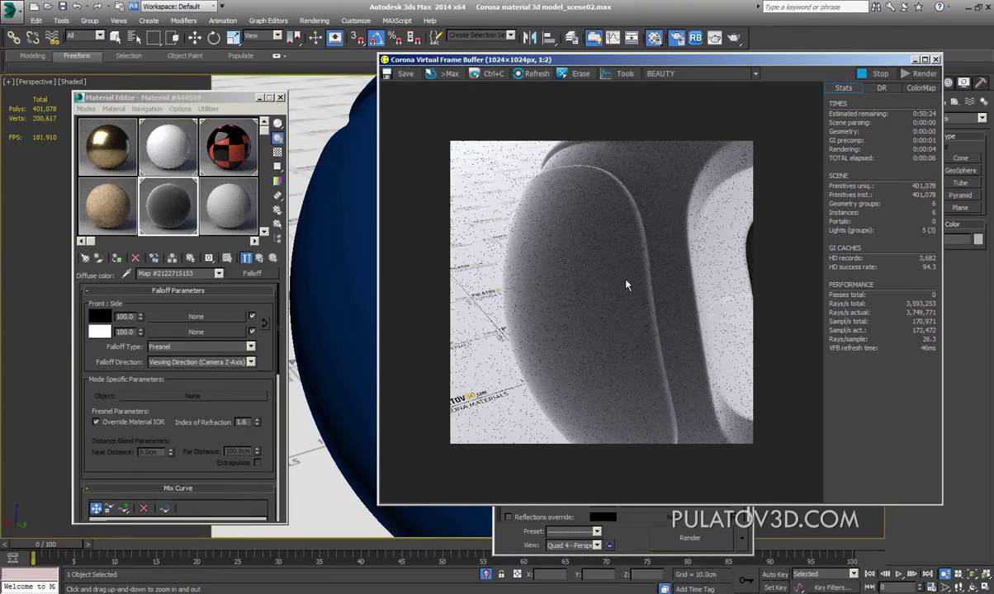
{"action": "left_click", "coordinate": [935, 59]}
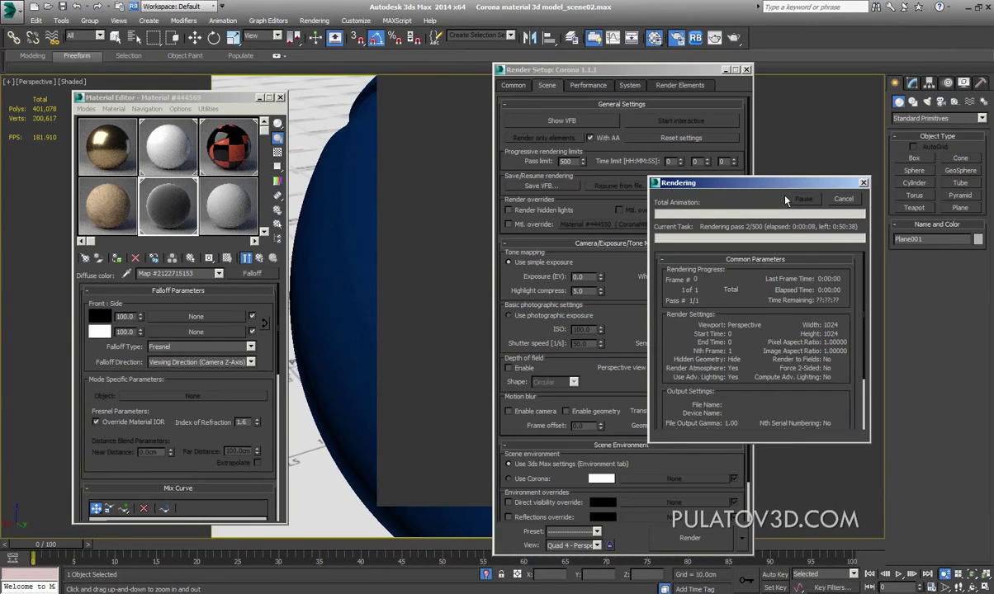
{"action": "left_click", "coordinate": [794, 200]}
{"action": "left_click", "coordinate": [661, 121]}
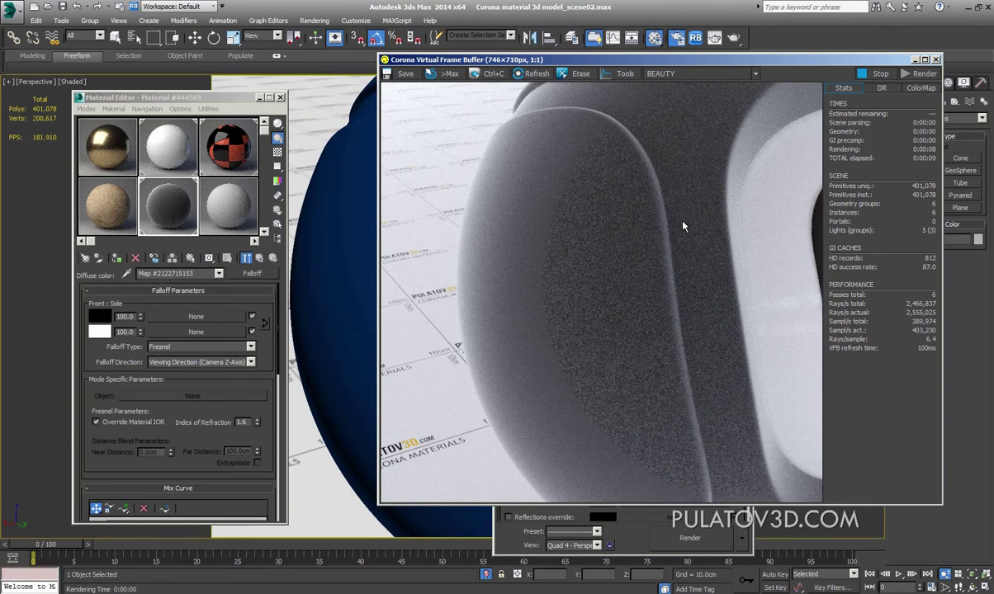
Step: Reposition the render window and check the Falloff type, leaving it on Fresnel
{"action": "left_click_drag", "start_coordinate": [634, 61], "coordinate": [560, 59]}
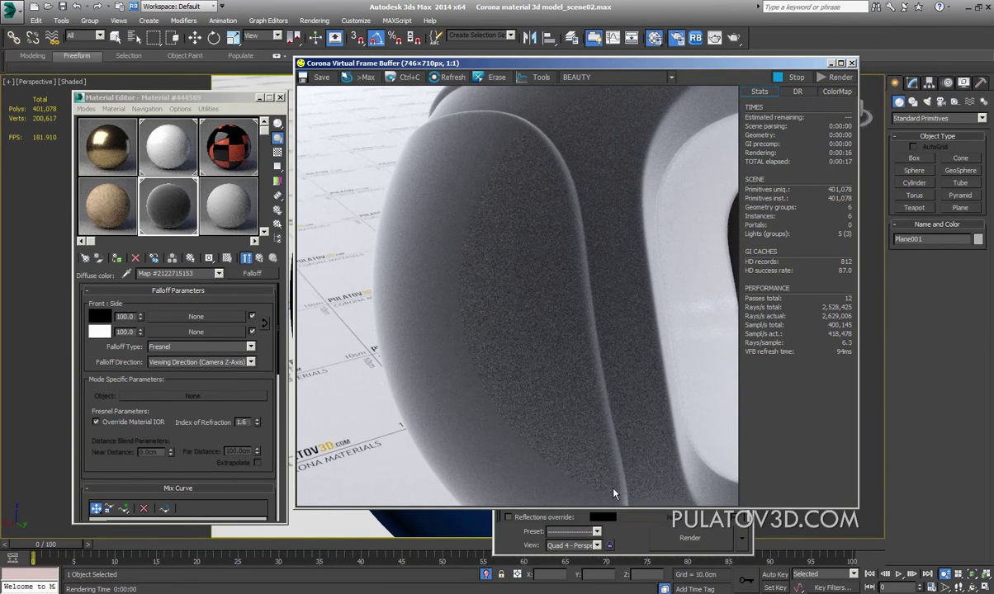
{"action": "left_click_drag", "start_coordinate": [495, 62], "coordinate": [523, 62]}
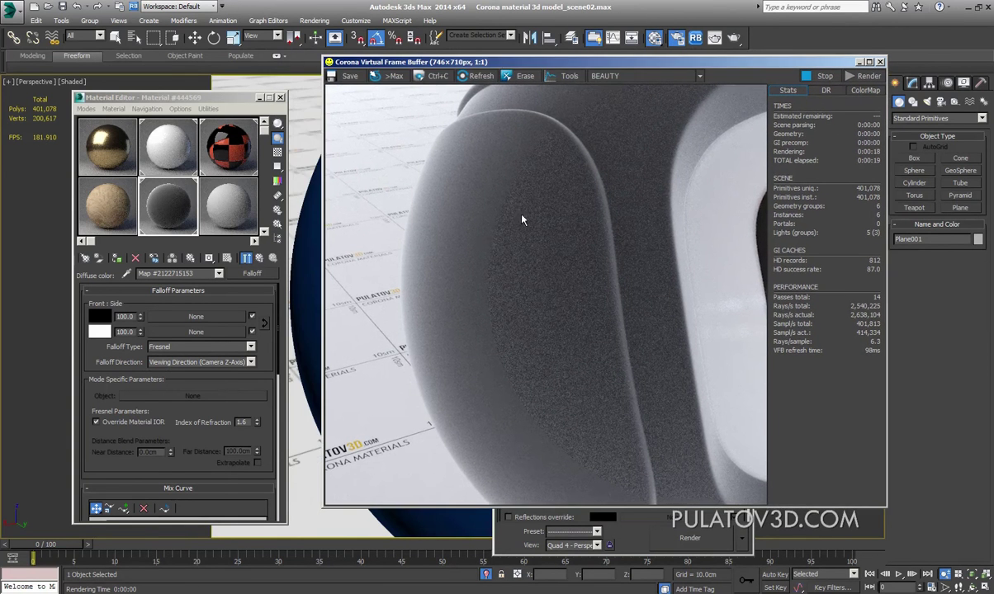
{"action": "left_click_drag", "start_coordinate": [437, 63], "coordinate": [497, 49]}
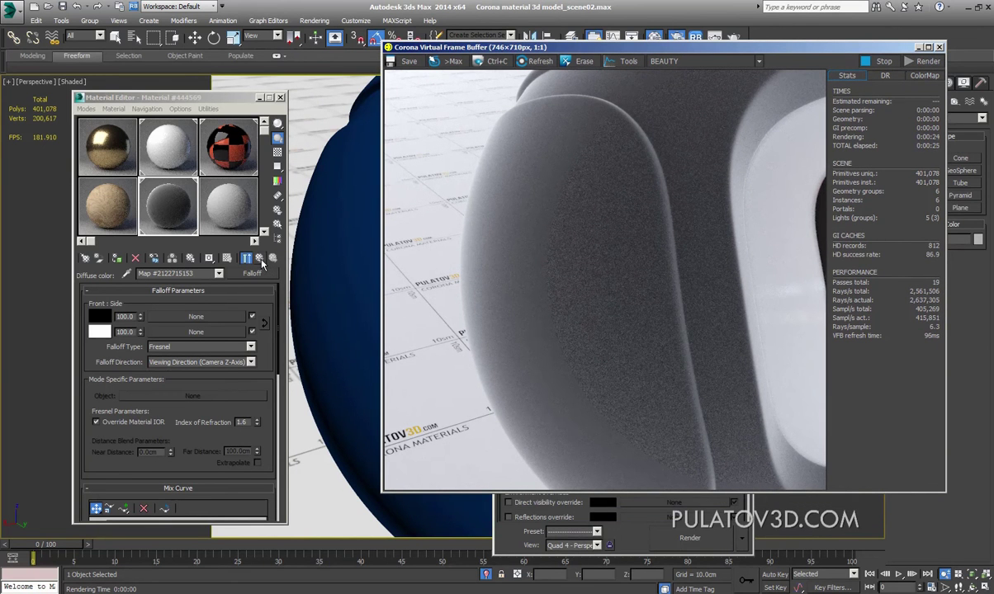
{"action": "left_click", "coordinate": [161, 348]}
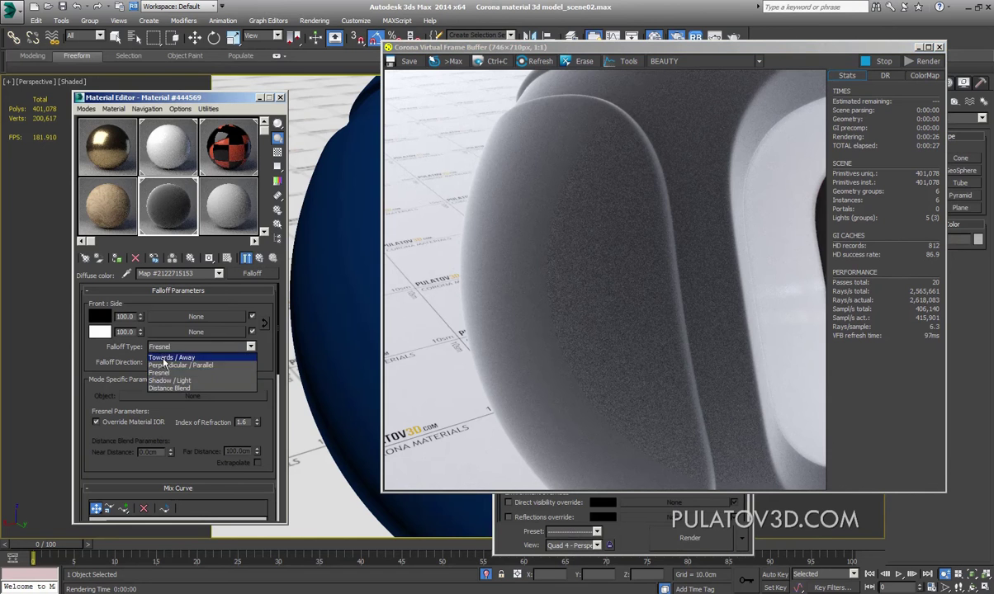
{"action": "left_click", "coordinate": [102, 336]}
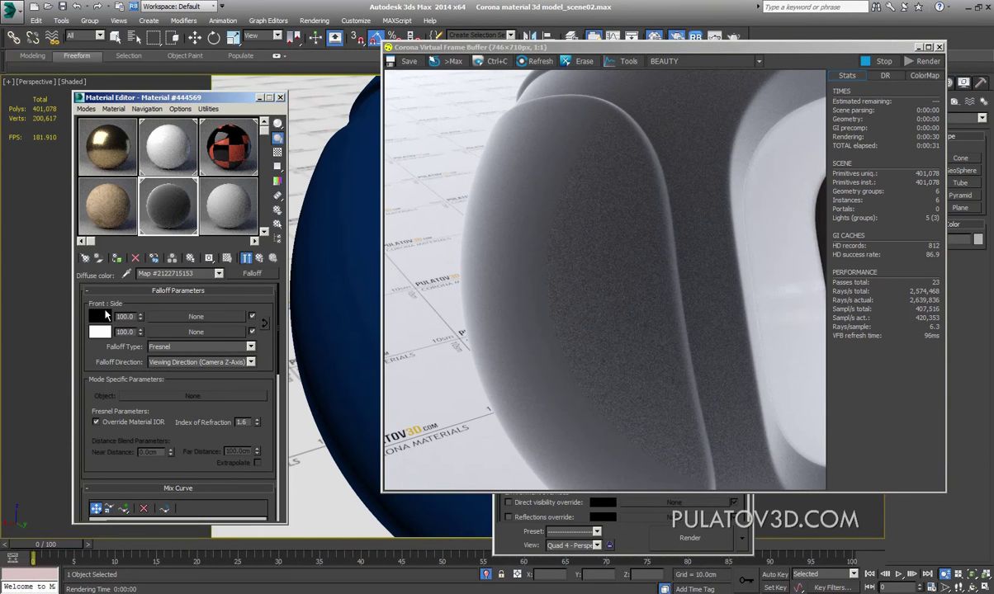
Step: Set the Falloff front colour to dark blue
{"action": "left_click", "coordinate": [100, 317]}
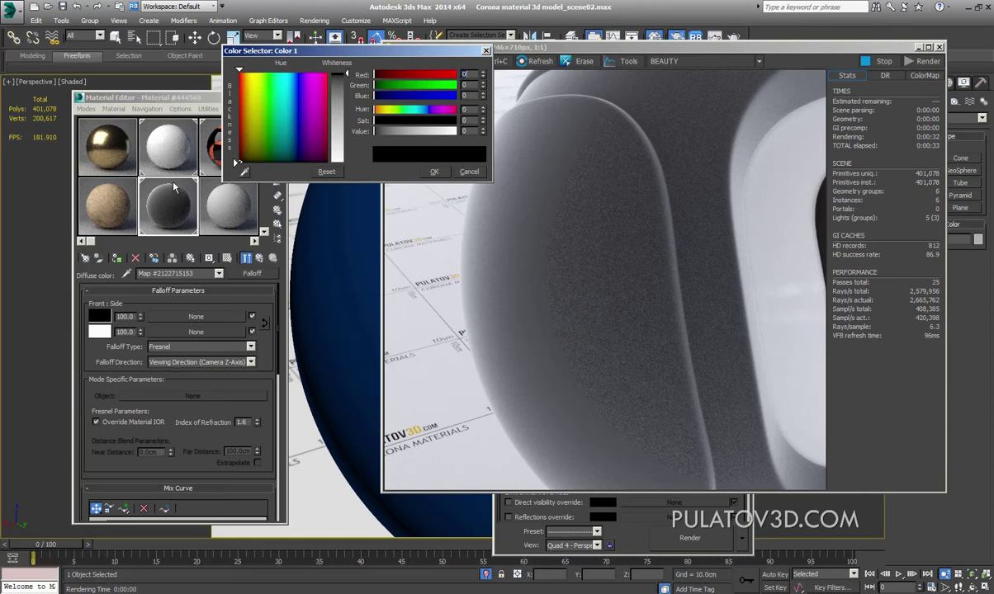
{"action": "left_click", "coordinate": [297, 146]}
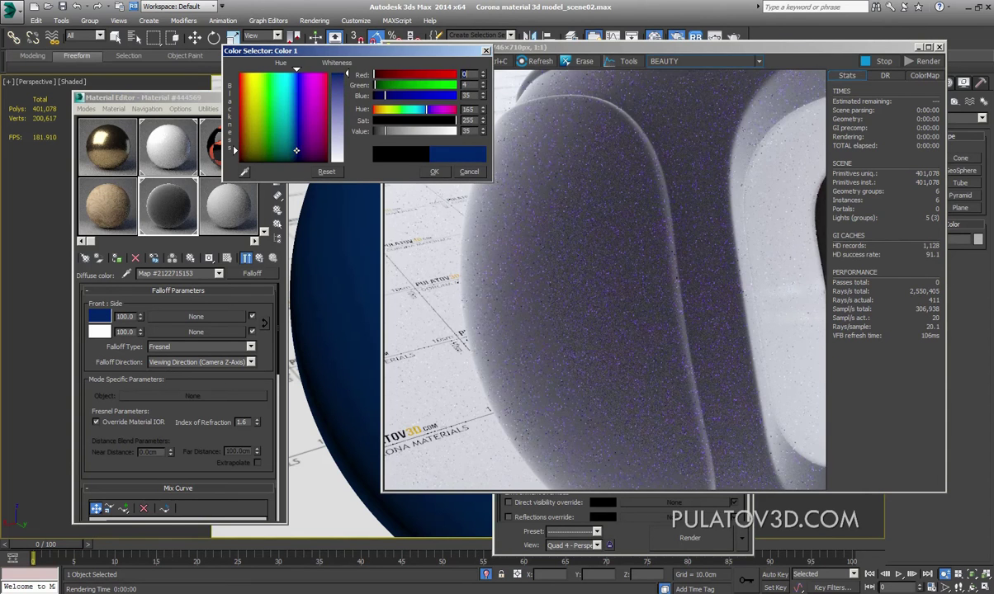
{"action": "left_click", "coordinate": [435, 172]}
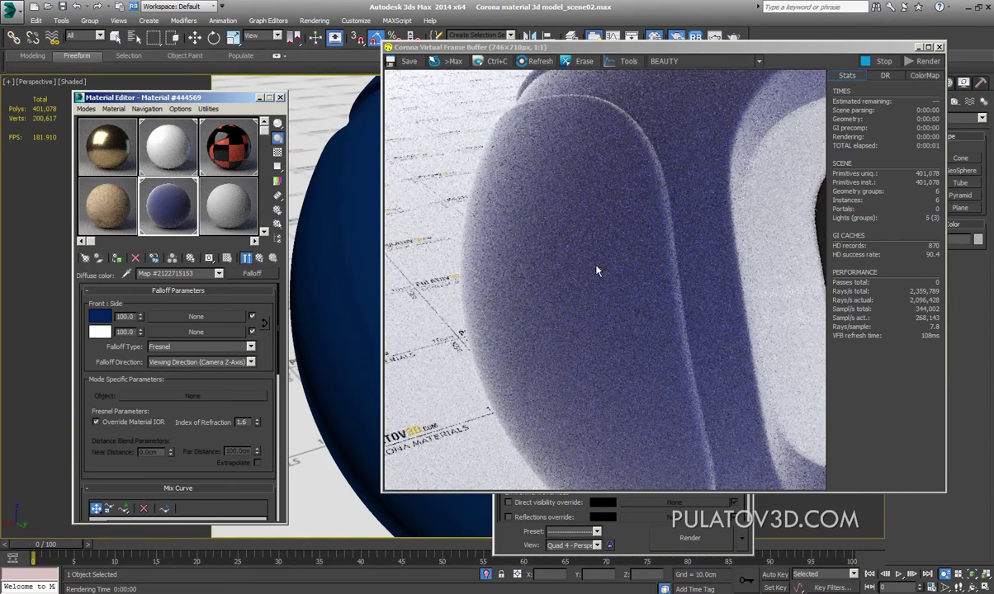
Step: Set the Falloff side colour to bright blue
{"action": "left_click", "coordinate": [100, 332]}
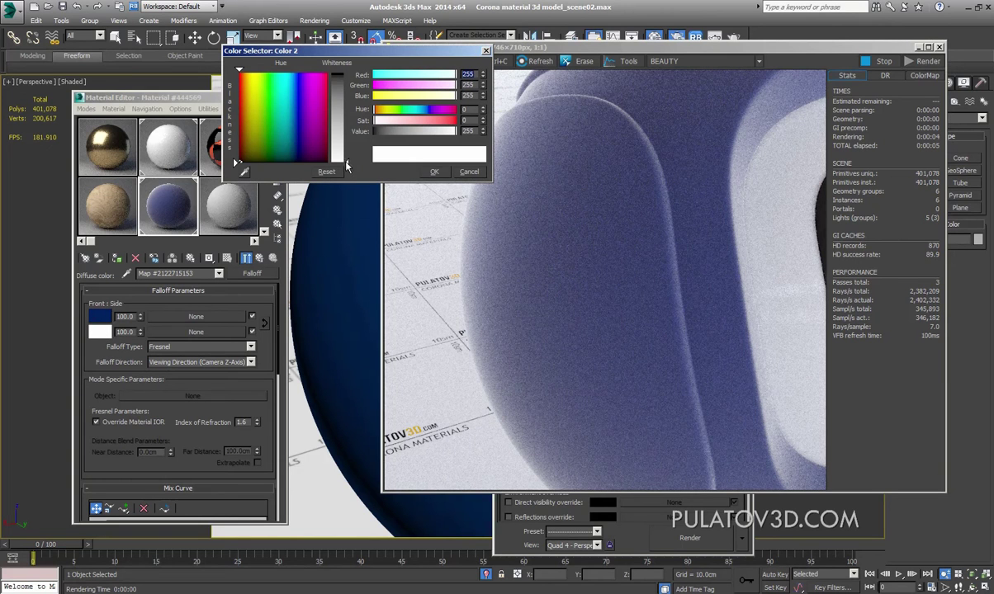
{"action": "left_click_drag", "start_coordinate": [344, 108], "coordinate": [344, 159]}
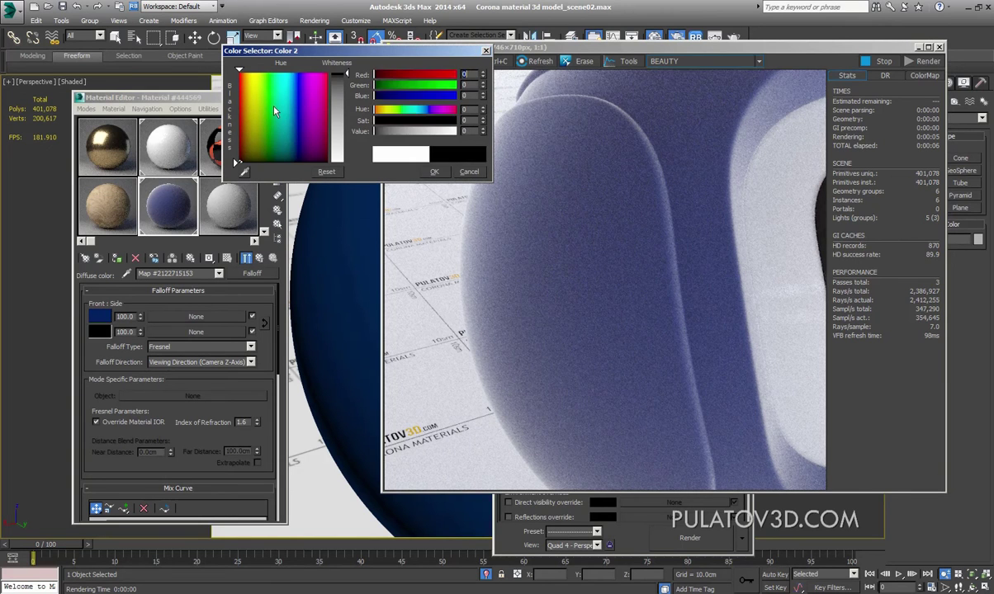
{"action": "left_click_drag", "start_coordinate": [257, 98], "coordinate": [295, 80]}
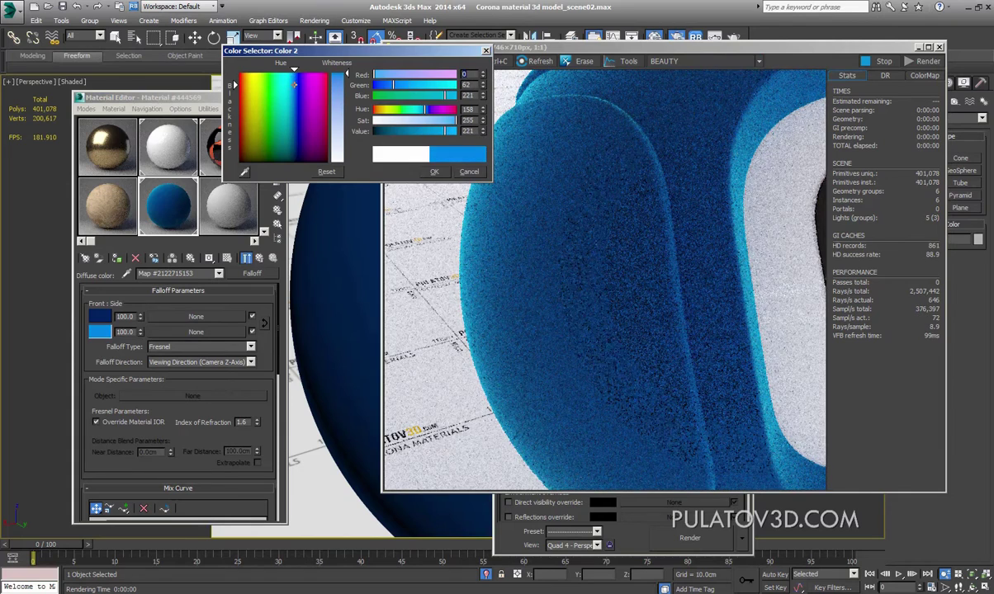
{"action": "left_click", "coordinate": [435, 172]}
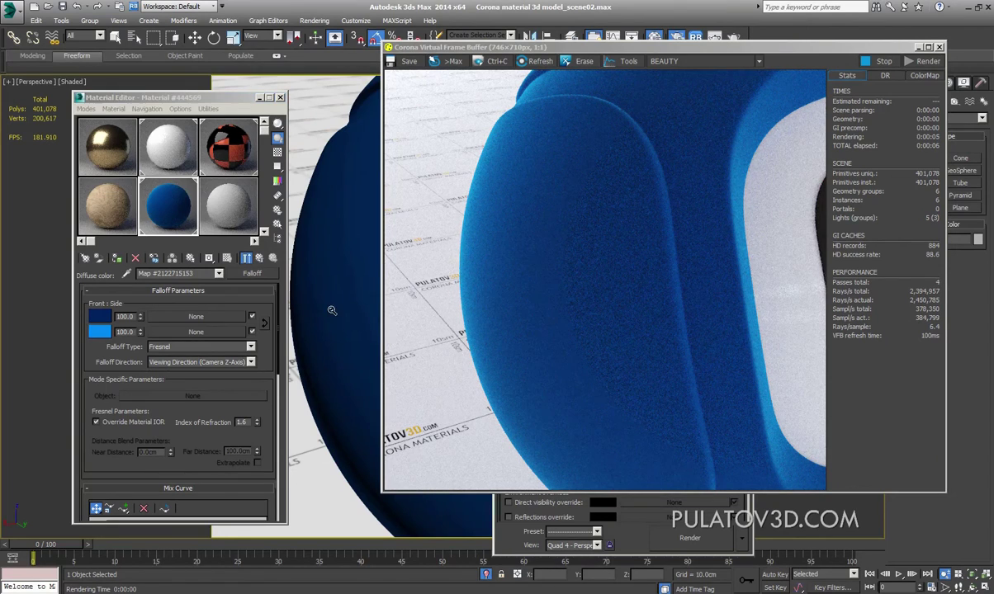
Step: Make the Falloff side colour a slightly lighter blue
{"action": "key", "text": "c"}
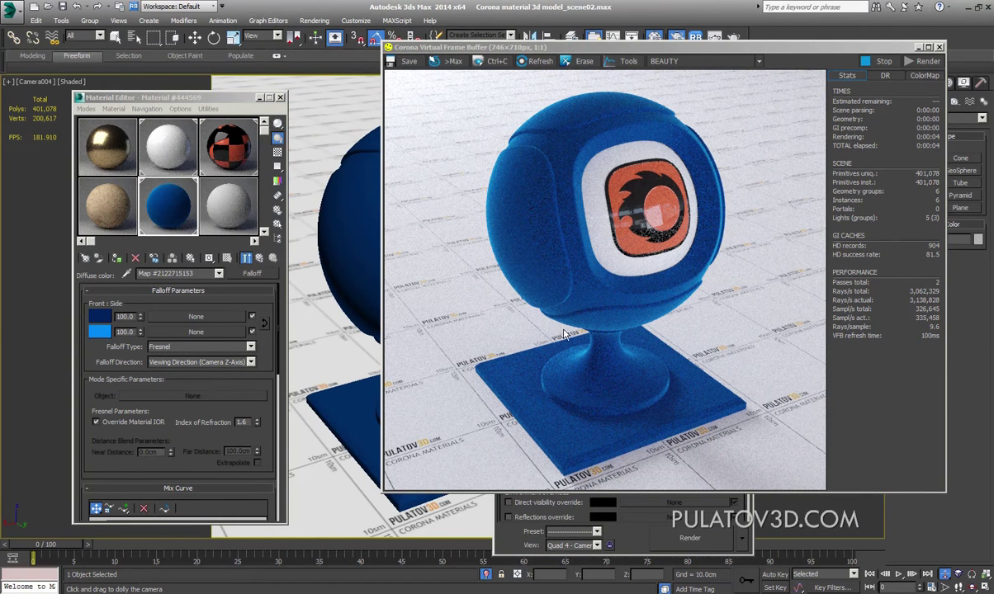
{"action": "left_click", "coordinate": [101, 335]}
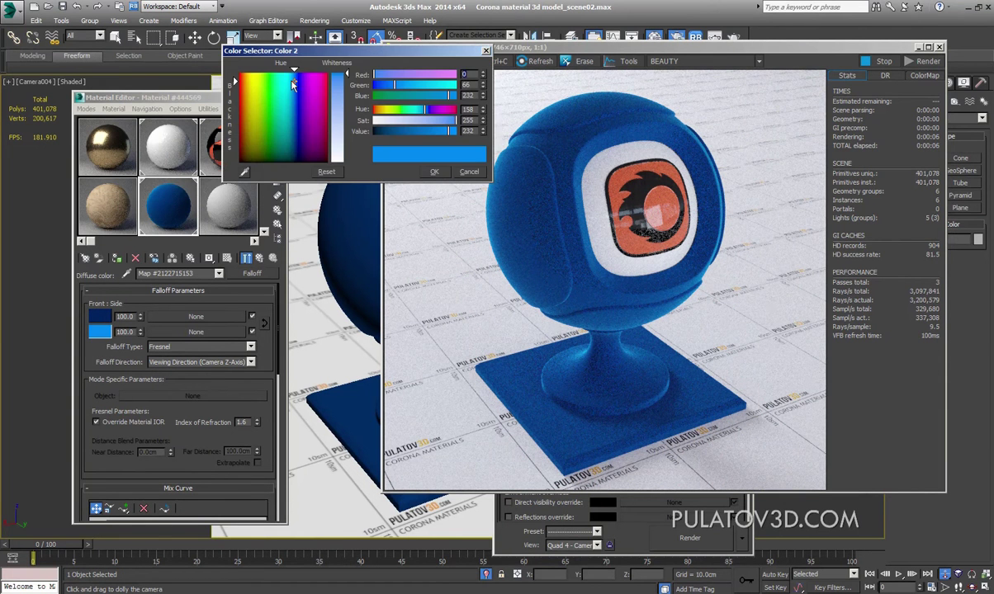
{"action": "left_click_drag", "start_coordinate": [292, 85], "coordinate": [294, 80]}
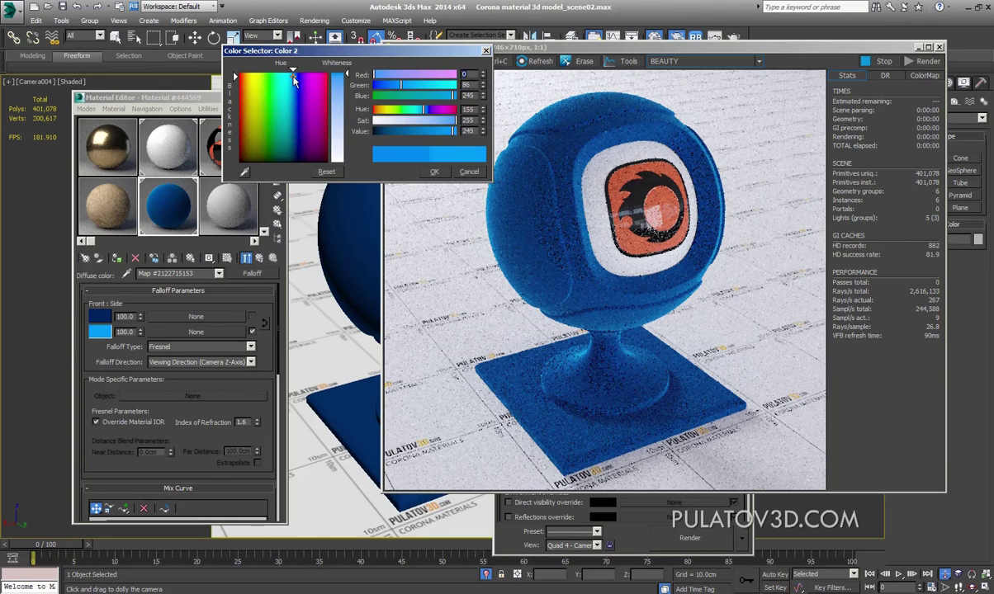
{"action": "left_click", "coordinate": [434, 172]}
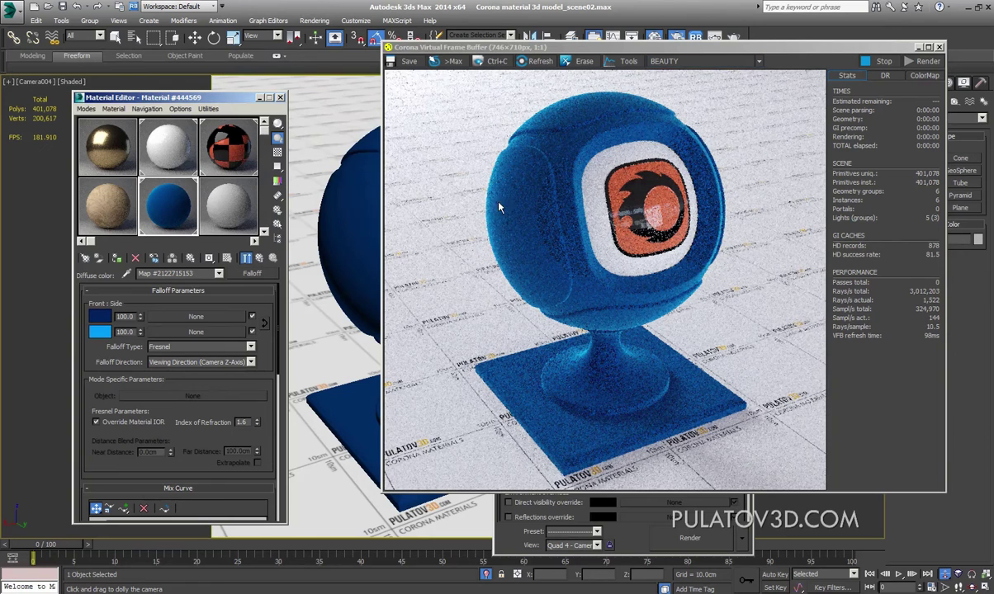
Step: Switch the viewport to Perspective and zoom closer on the blue sphere
{"action": "left_click", "coordinate": [536, 171]}
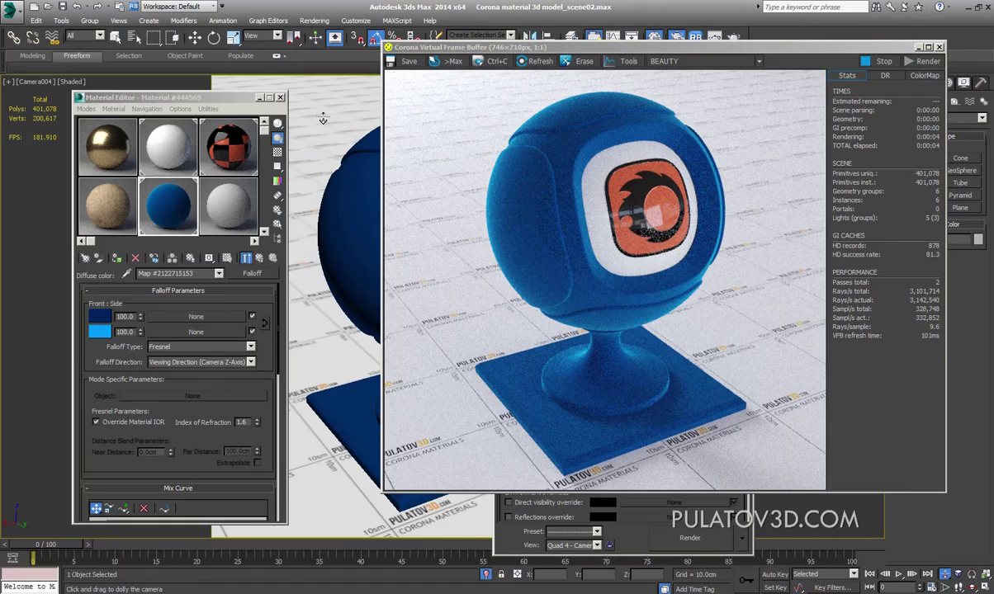
{"action": "key", "text": "p"}
{"action": "left_click_drag", "start_coordinate": [343, 157], "coordinate": [345, 123]}
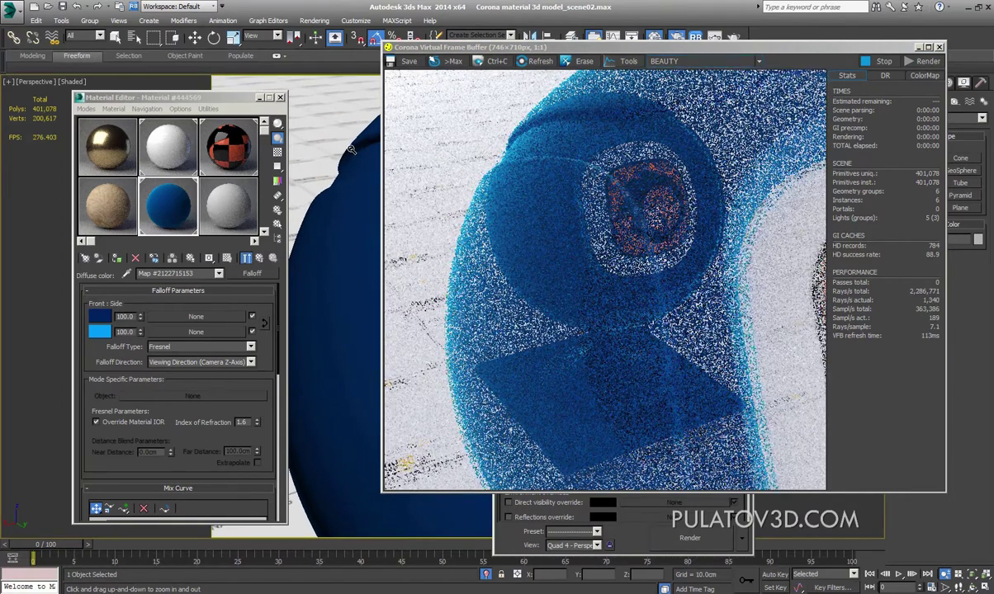
Step: Set the parent material's reflection level to 0.1 and reflection glossiness to 0.1
{"action": "left_click_drag", "start_coordinate": [282, 295], "coordinate": [294, 259]}
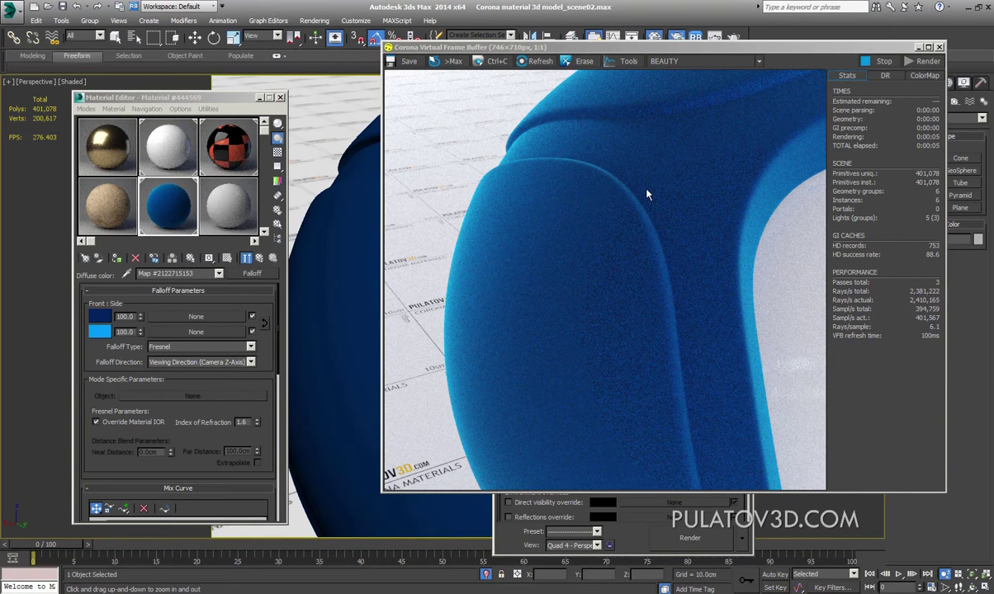
{"action": "left_click", "coordinate": [263, 258]}
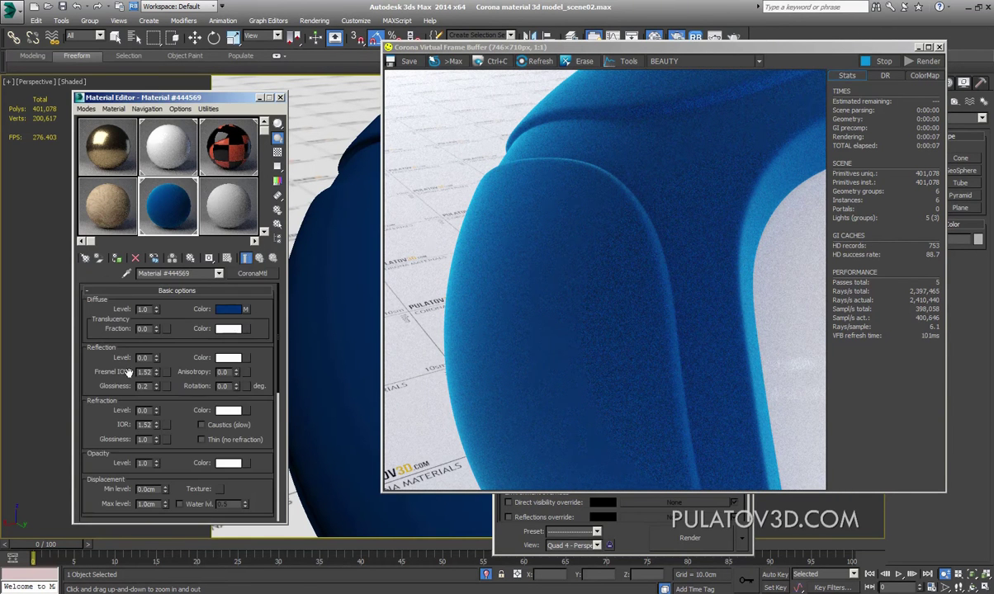
{"action": "type", "text": "0.1"}
{"action": "key", "text": "Return"}
{"action": "type", "text": "0.5"}
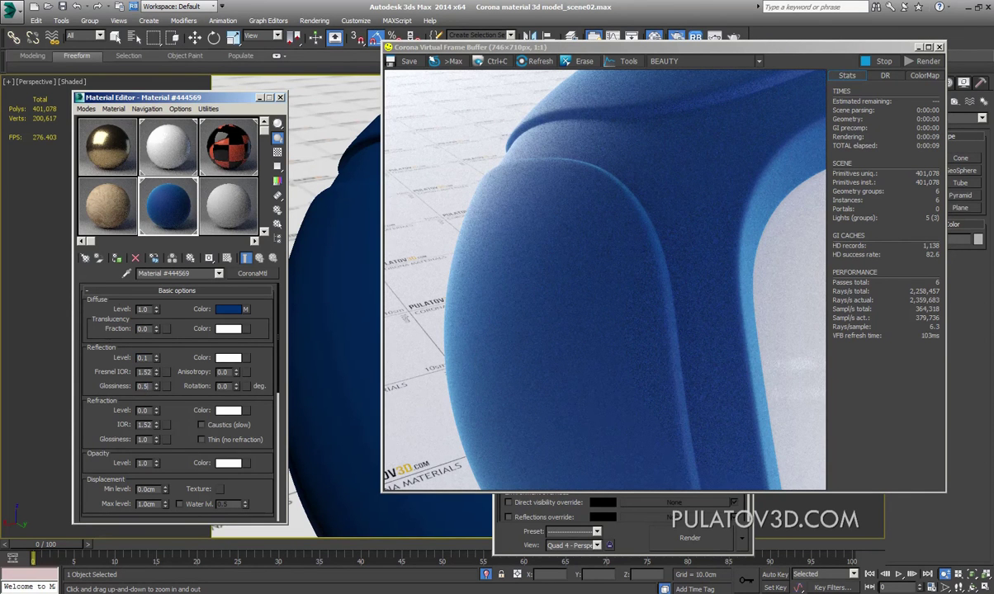
{"action": "key", "text": "Return"}
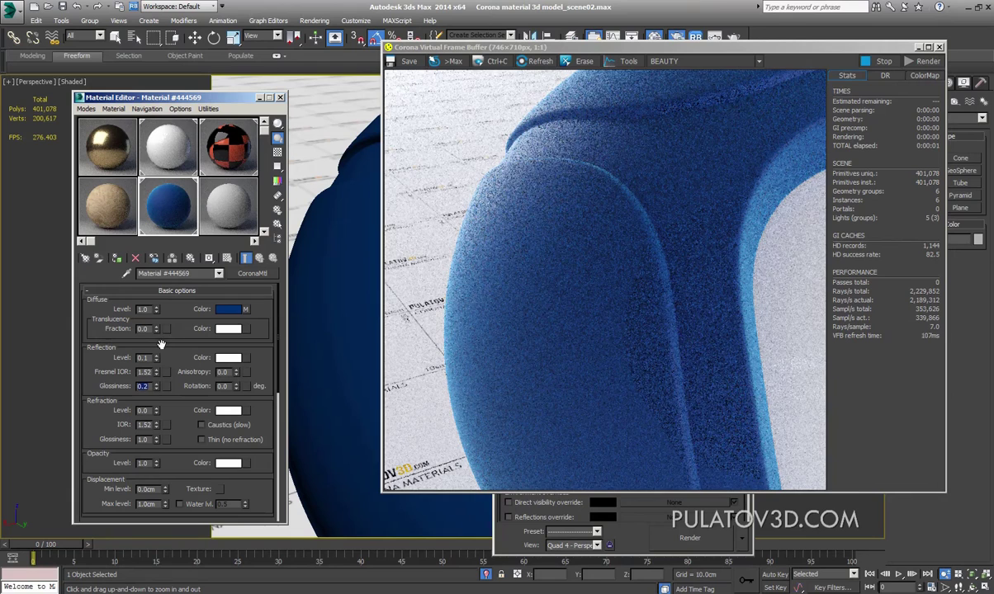
{"action": "key", "text": "Return"}
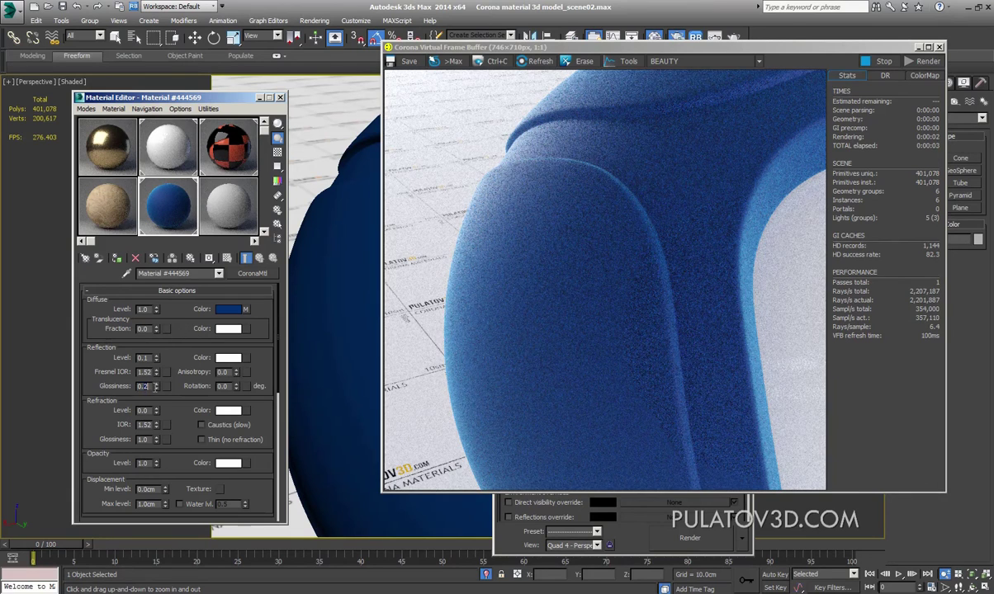
{"action": "type", "text": "0.1"}
{"action": "key", "text": "Return"}
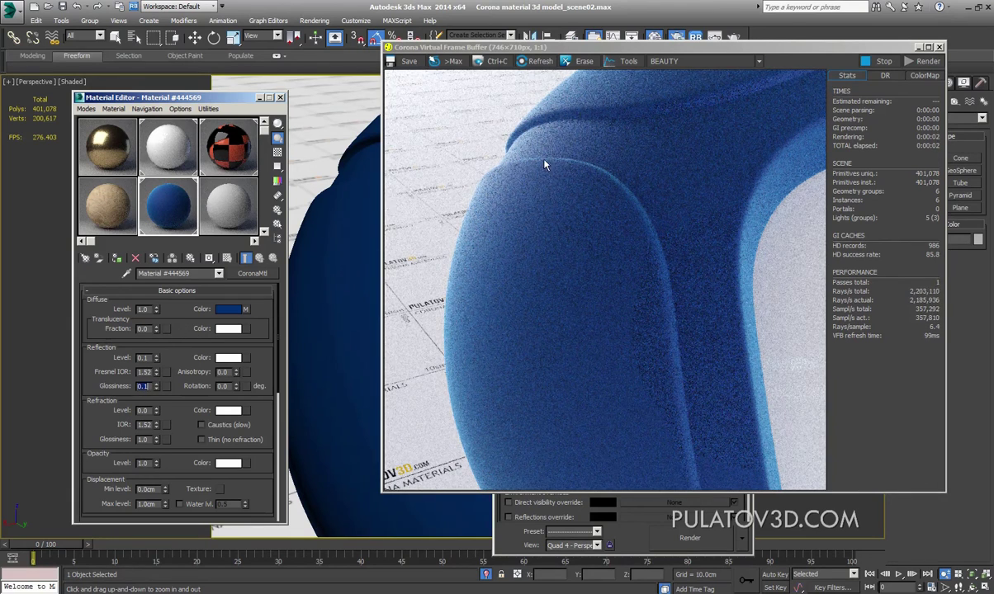
{"action": "scroll", "coordinate": [251, 318], "scroll_direction": "down", "scroll_amount": 2}
{"action": "scroll", "coordinate": [251, 318], "scroll_direction": "up", "scroll_amount": 2}
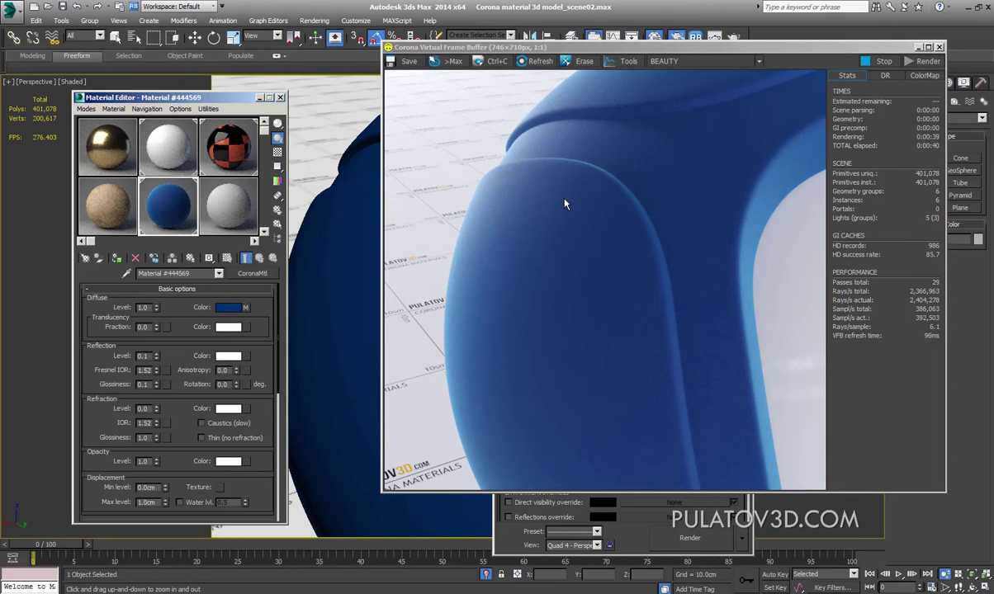
Step: Assign a Cellular map to the material's Bump slot in the Maps rollout
{"action": "scroll", "coordinate": [267, 305], "scroll_direction": "down", "scroll_amount": 2}
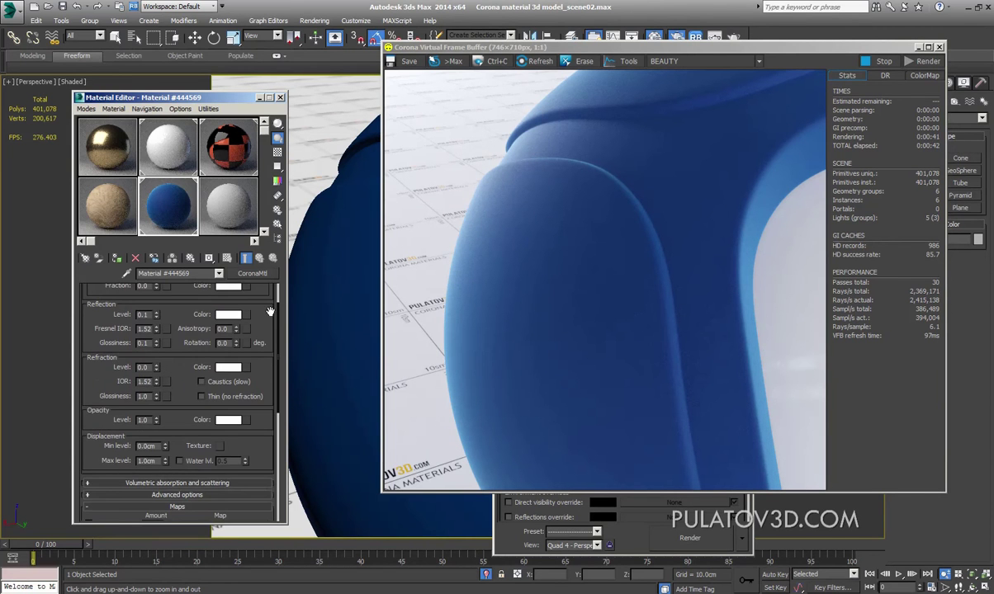
{"action": "scroll", "coordinate": [267, 305], "scroll_direction": "down", "scroll_amount": 2}
{"action": "scroll", "coordinate": [267, 305], "scroll_direction": "down", "scroll_amount": 3}
{"action": "scroll", "coordinate": [256, 330], "scroll_direction": "up", "scroll_amount": 5}
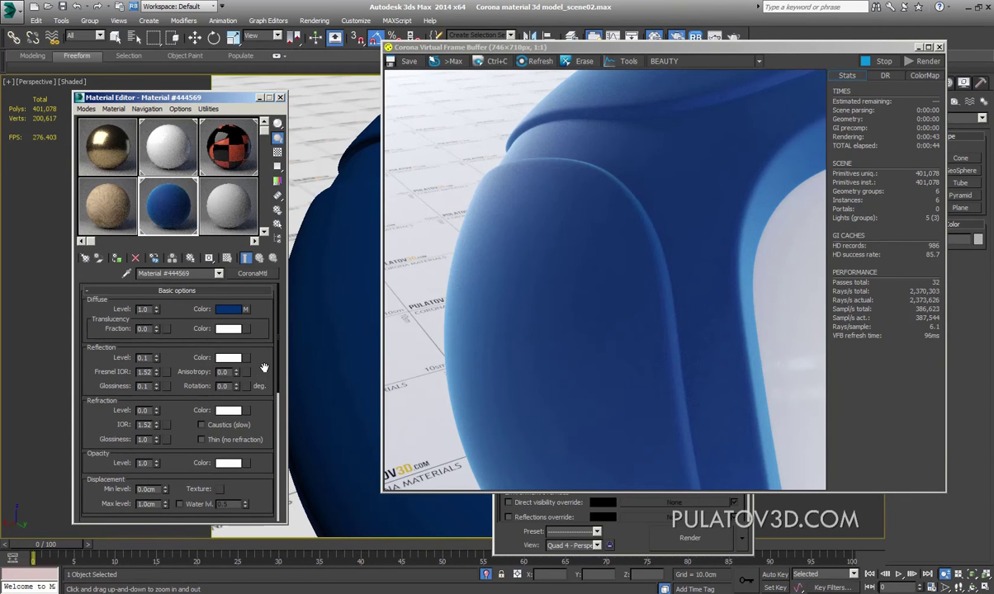
{"action": "scroll", "coordinate": [276, 308], "scroll_direction": "down", "scroll_amount": 2}
{"action": "scroll", "coordinate": [276, 308], "scroll_direction": "down", "scroll_amount": 3}
{"action": "scroll", "coordinate": [276, 308], "scroll_direction": "up", "scroll_amount": 3}
{"action": "scroll", "coordinate": [207, 413], "scroll_direction": "down", "scroll_amount": 5}
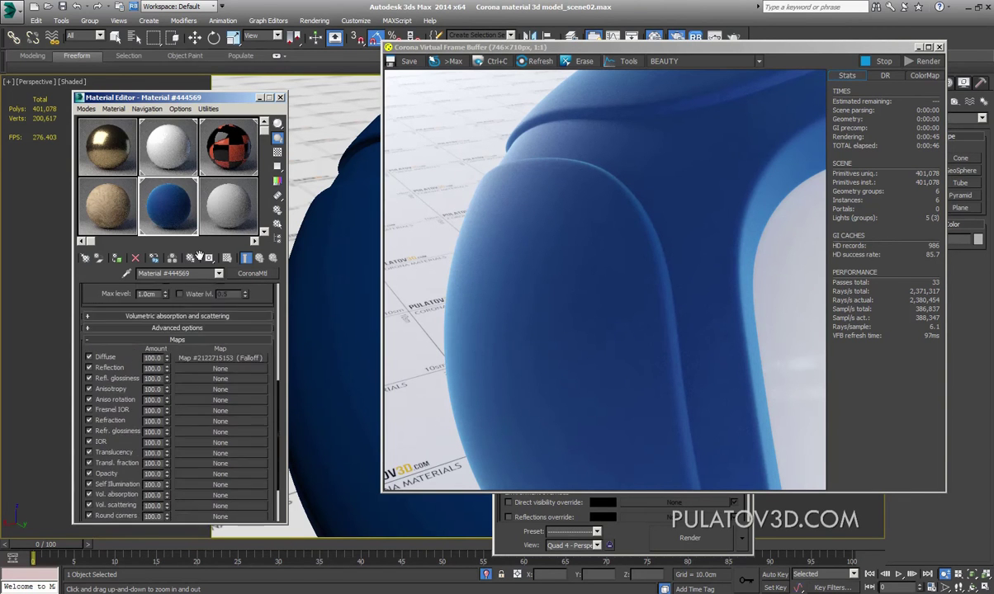
{"action": "scroll", "coordinate": [177, 495], "scroll_direction": "down", "scroll_amount": 1}
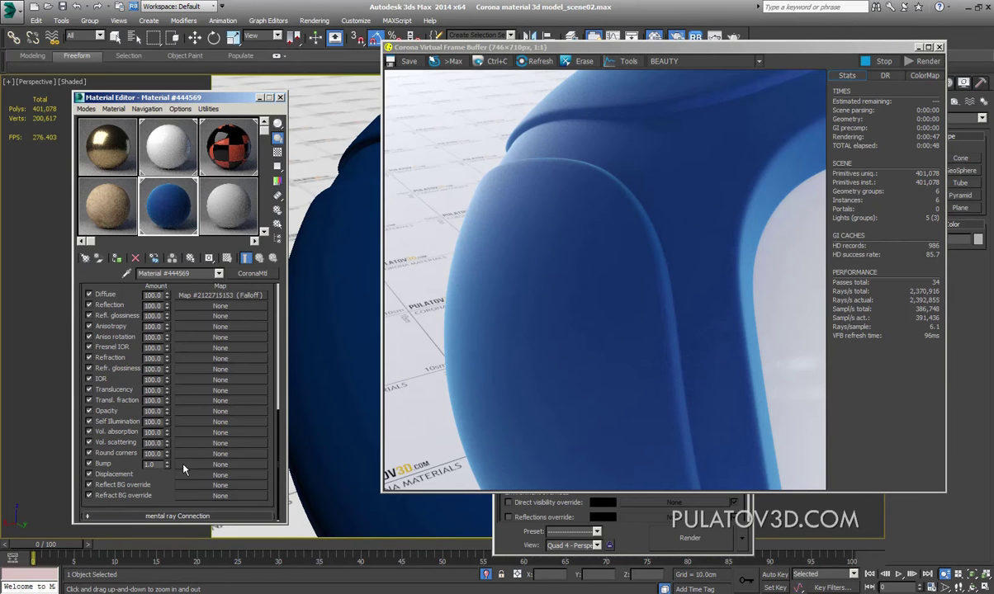
{"action": "left_click", "coordinate": [183, 465]}
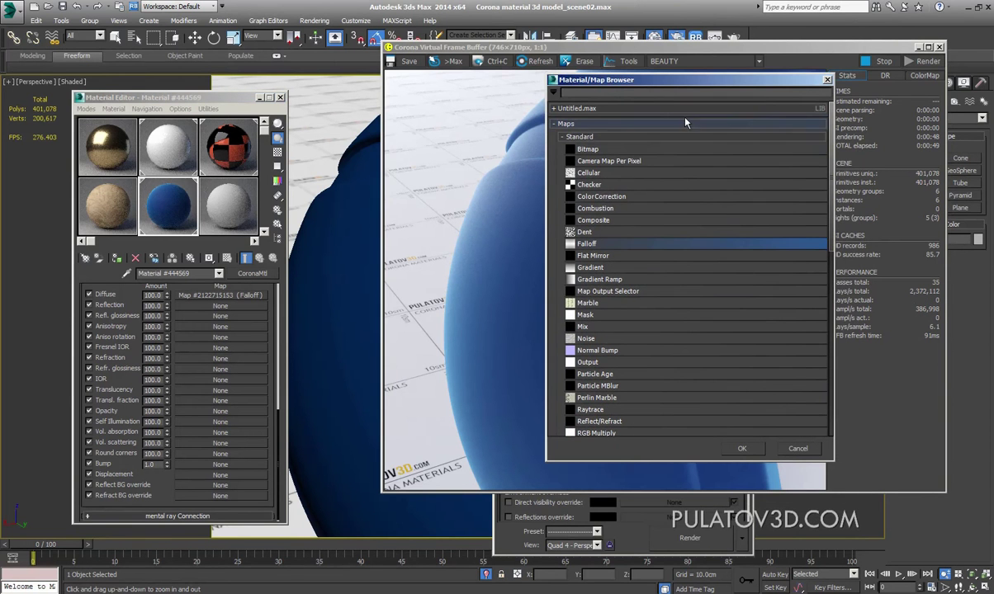
{"action": "left_click", "coordinate": [597, 174]}
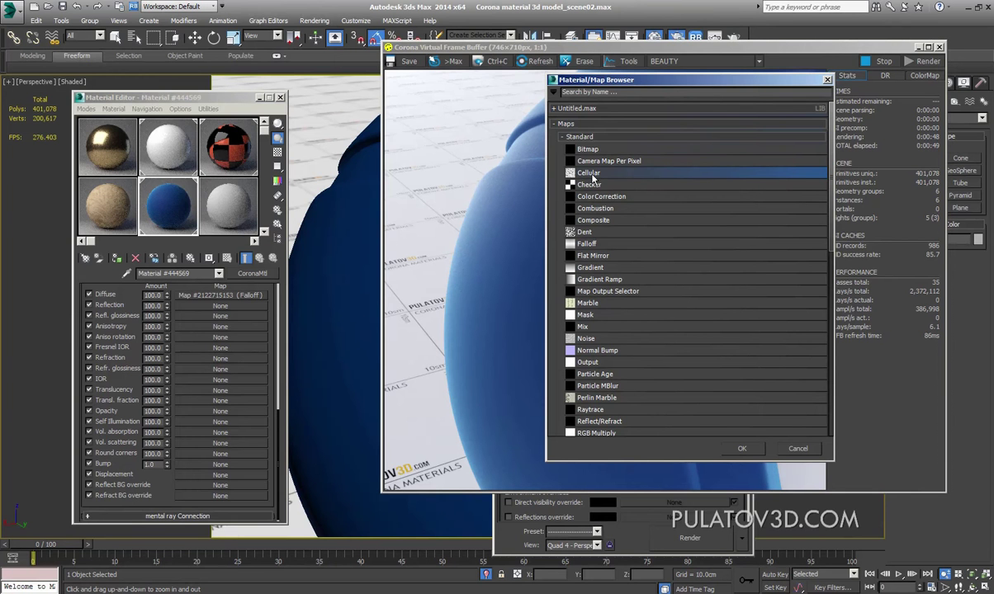
{"action": "double_click", "coordinate": [592, 175]}
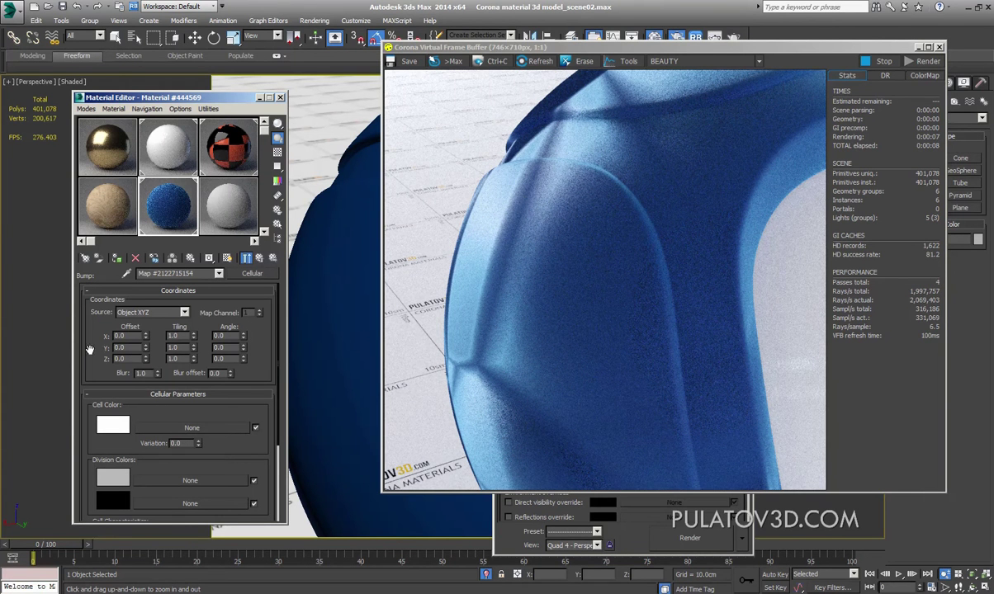
Step: Set the Cellular bump's cell size to 0.5, after briefly trying 0.001
{"action": "scroll", "coordinate": [90, 349], "scroll_direction": "down", "scroll_amount": 5}
{"action": "scroll", "coordinate": [154, 332], "scroll_direction": "up", "scroll_amount": 5}
{"action": "scroll", "coordinate": [124, 392], "scroll_direction": "down", "scroll_amount": 3}
{"action": "scroll", "coordinate": [124, 396], "scroll_direction": "down", "scroll_amount": 2}
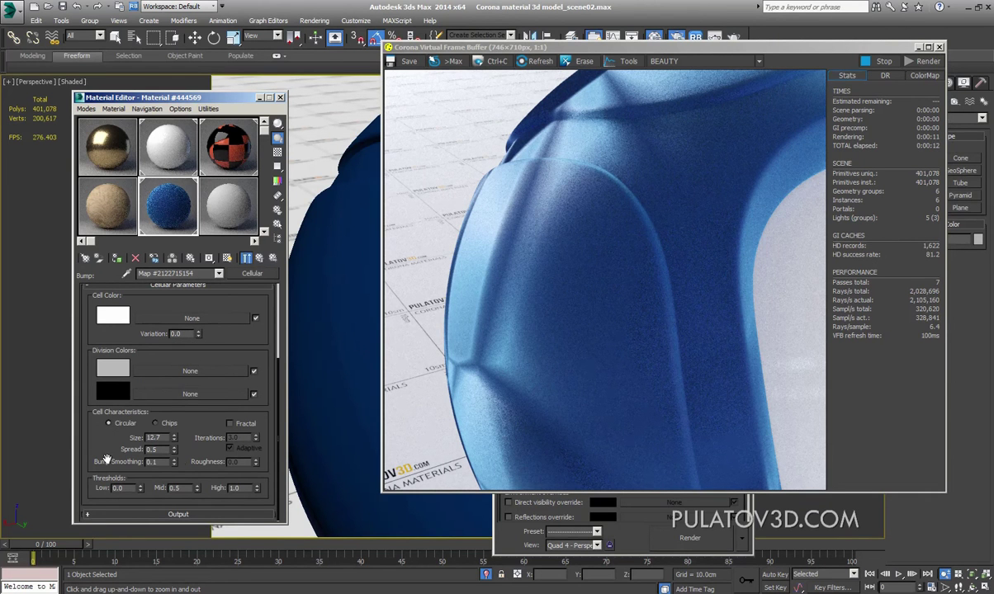
{"action": "double_click", "coordinate": [150, 438]}
{"action": "type", "text": "0.001"}
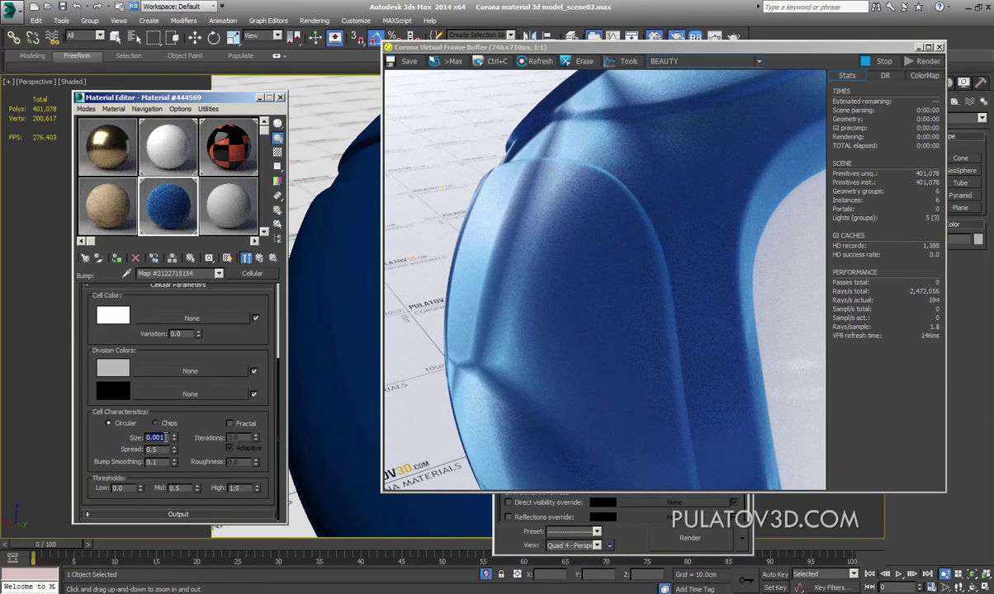
{"action": "key", "text": "Return"}
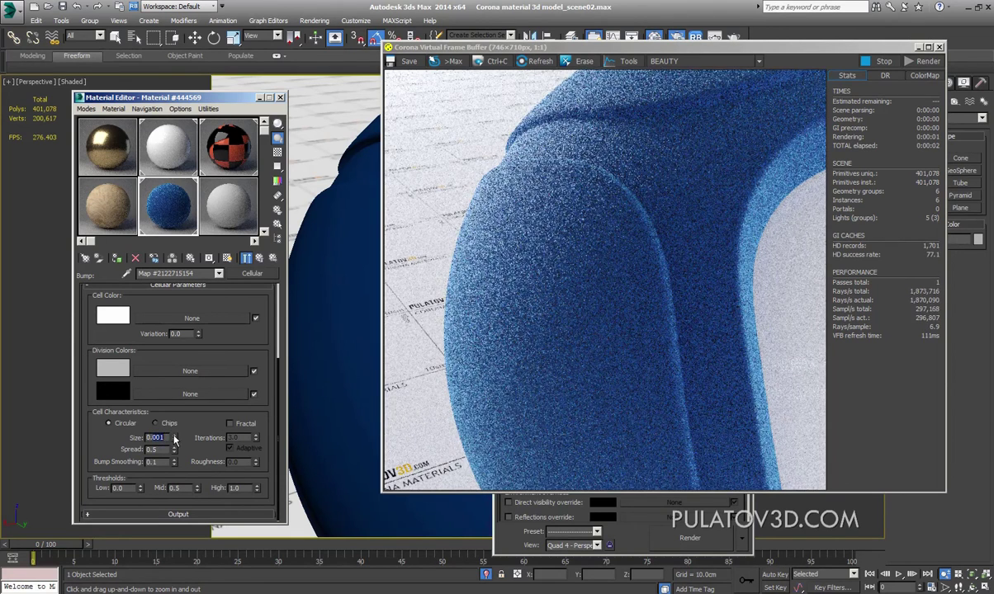
{"action": "type", "text": "0.5"}
{"action": "key", "text": "Return"}
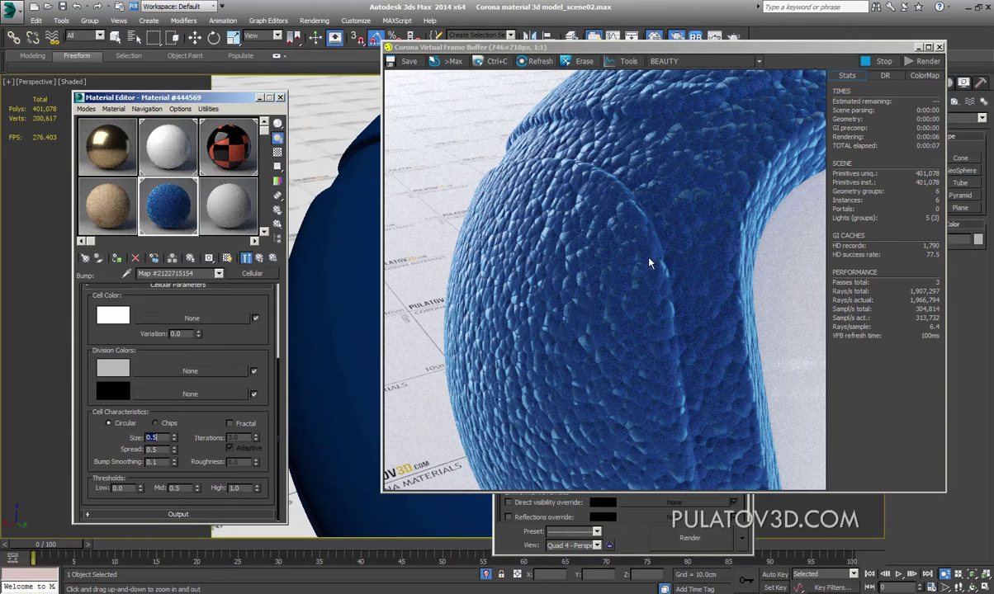
{"action": "left_click", "coordinate": [258, 259]}
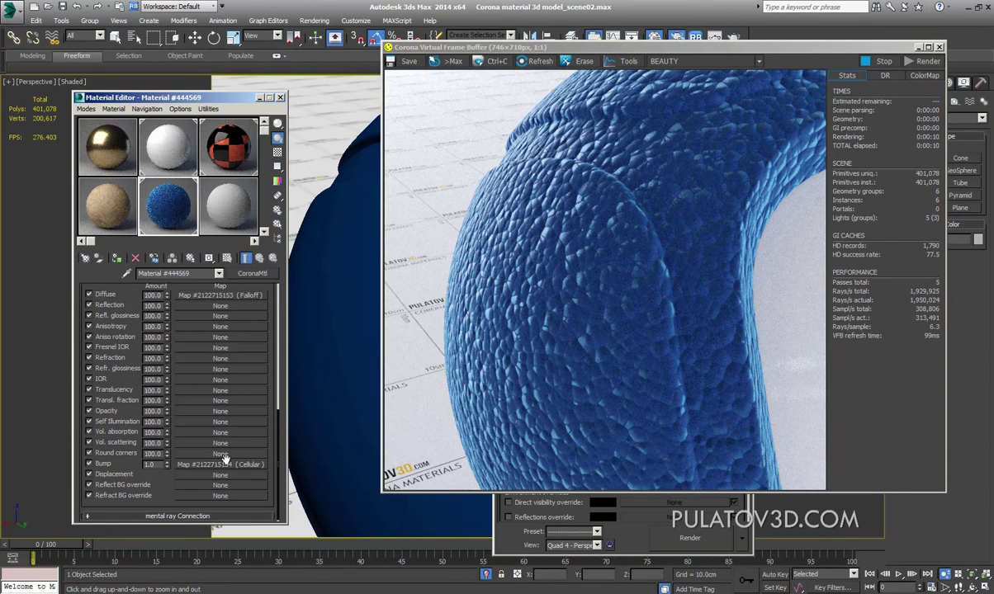
Step: Reopen the Cellular bump map, set its cell size to 0.1, and check the render
{"action": "left_click", "coordinate": [222, 462]}
{"action": "scroll", "coordinate": [264, 380], "scroll_direction": "down", "scroll_amount": 2}
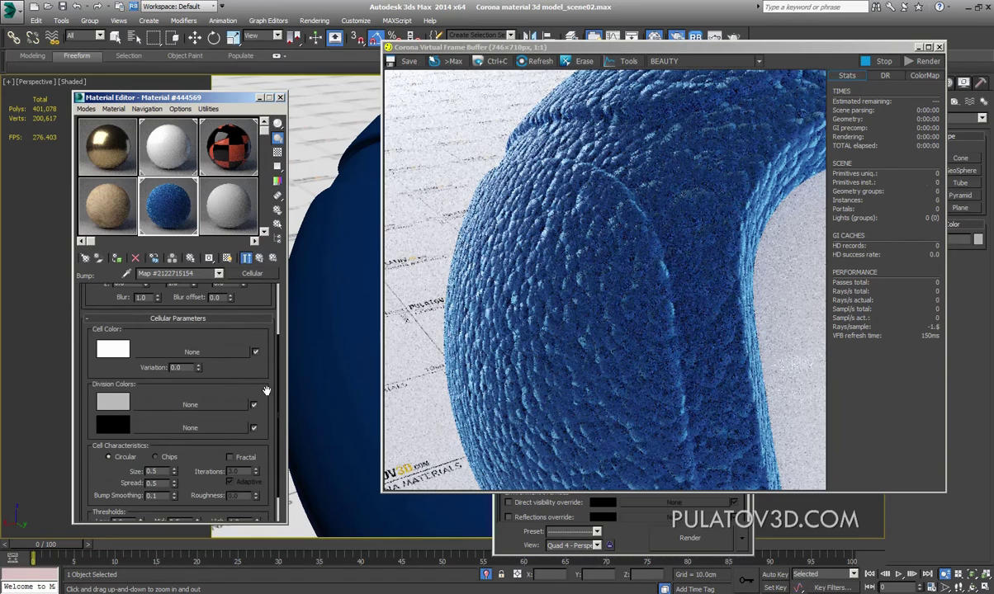
{"action": "scroll", "coordinate": [267, 391], "scroll_direction": "down", "scroll_amount": 2}
{"action": "type", "text": "0.1"}
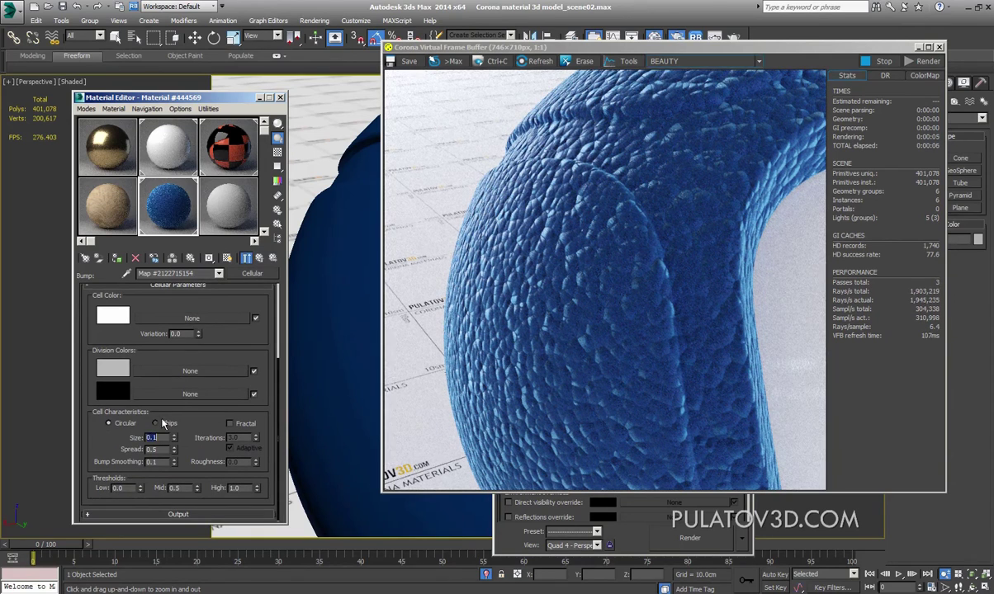
{"action": "key", "text": "Return"}
{"action": "left_click", "coordinate": [582, 245]}
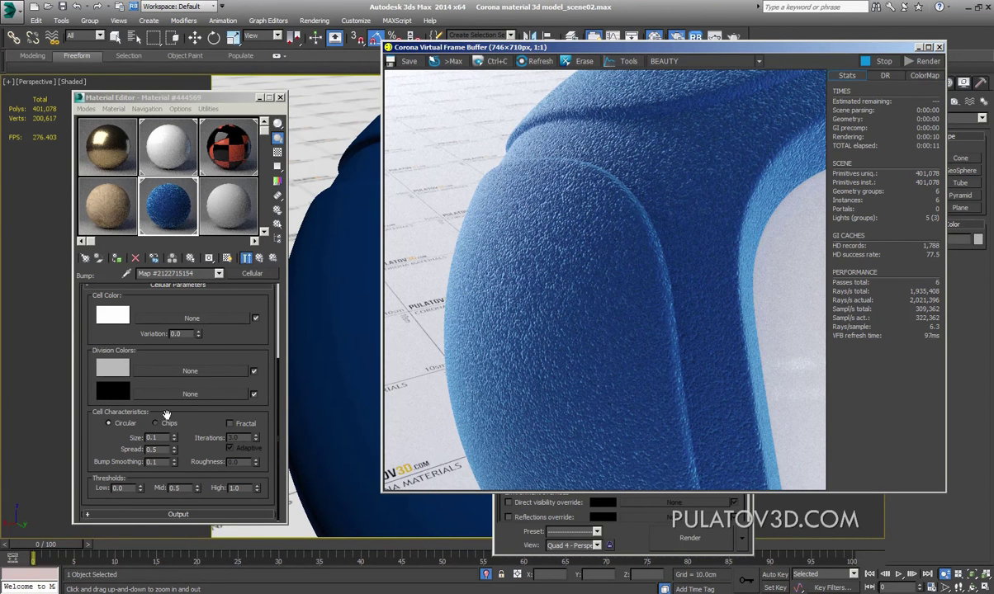
{"action": "left_click_drag", "start_coordinate": [153, 438], "coordinate": [167, 438]}
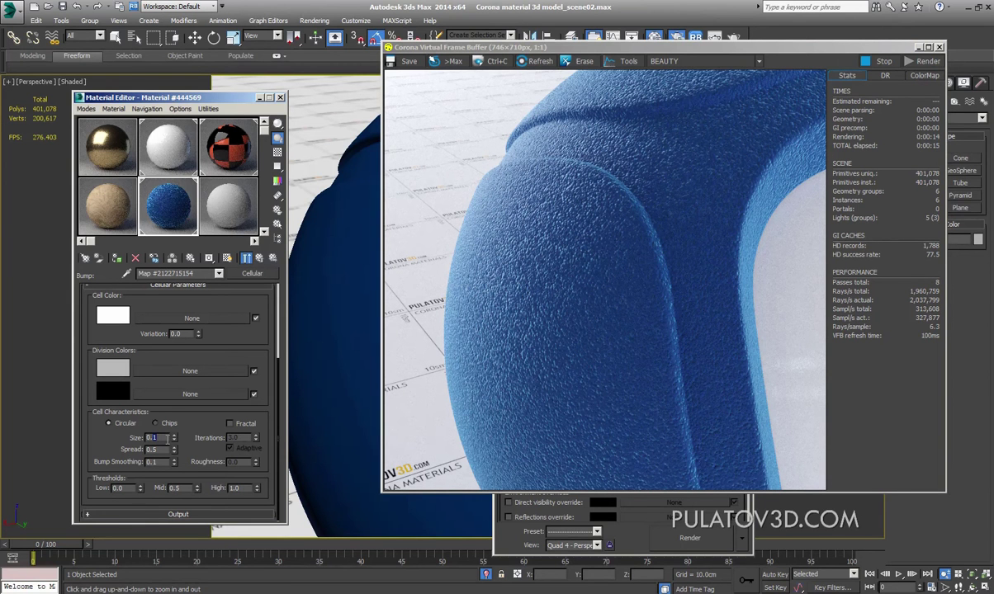
Step: Change the Cellular cell size to 0.01 and switch the viewport back to Camera004
{"action": "type", "text": "01"}
{"action": "key", "text": "Return"}
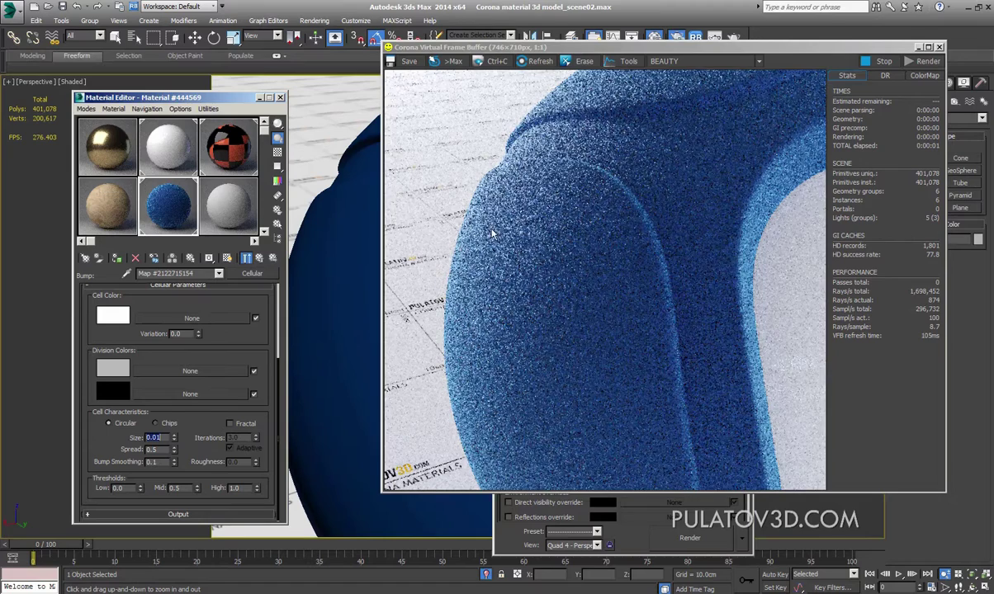
{"action": "left_click", "coordinate": [527, 186]}
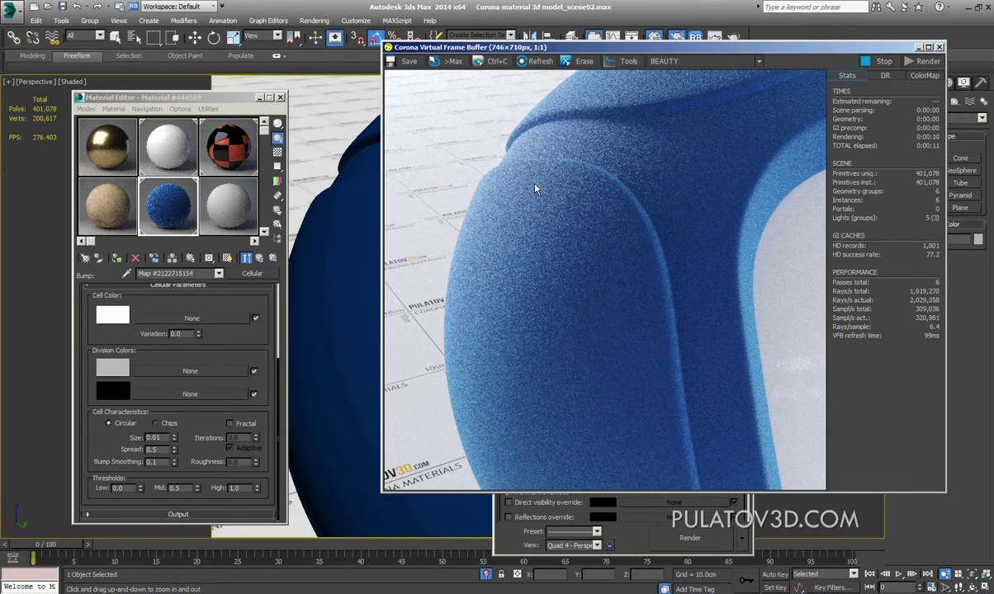
{"action": "left_click", "coordinate": [318, 101]}
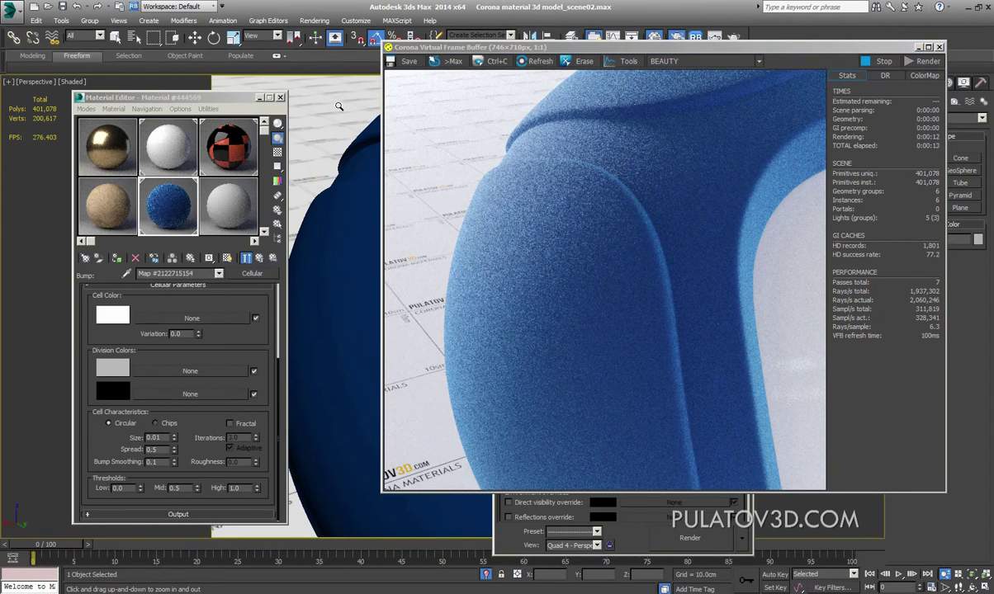
{"action": "key", "text": "c"}
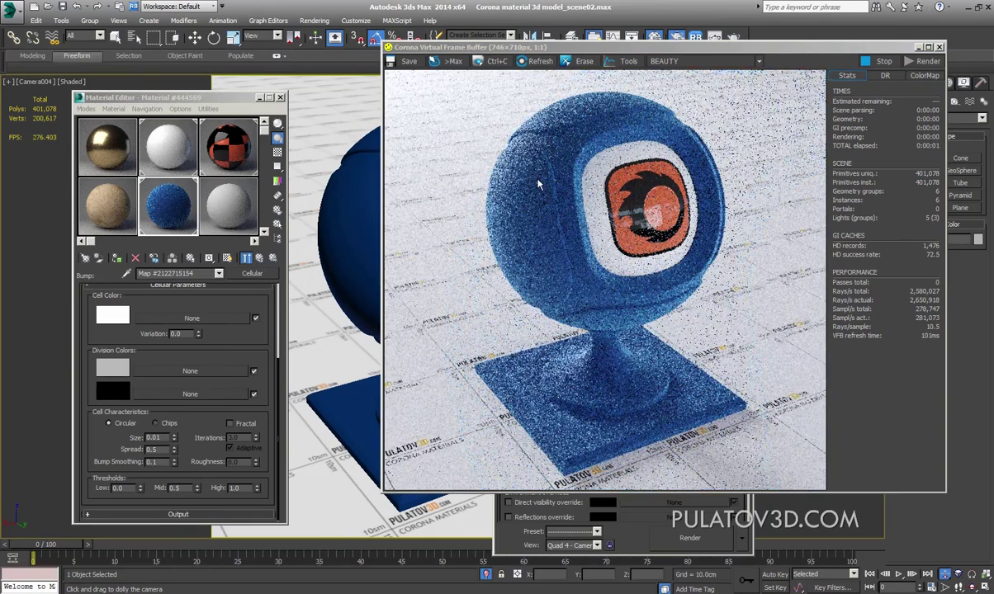
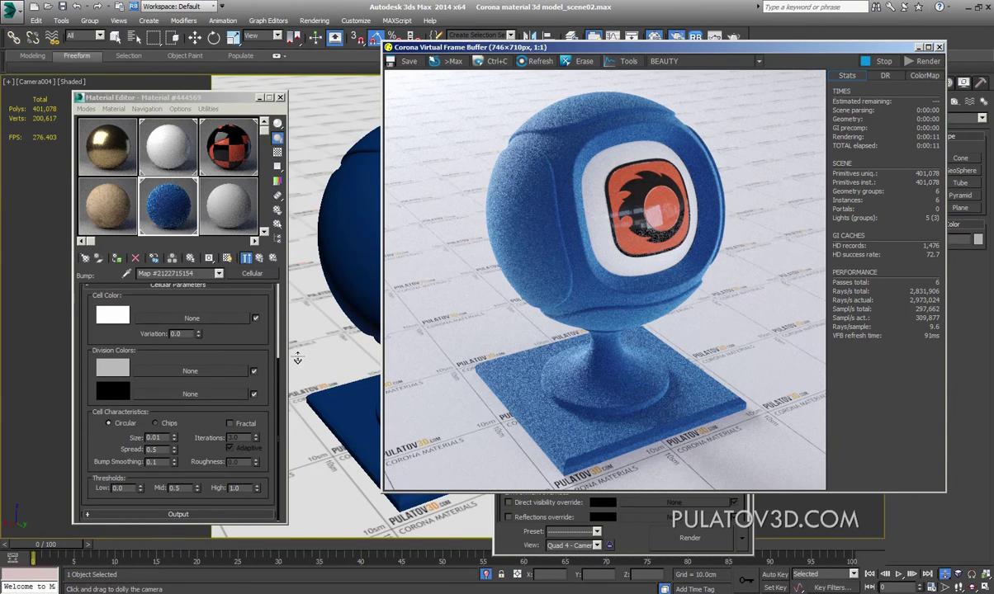
Step: Switch to a Perspective view zoomed in close on the blue sphere's fabric
{"action": "left_click", "coordinate": [193, 37]}
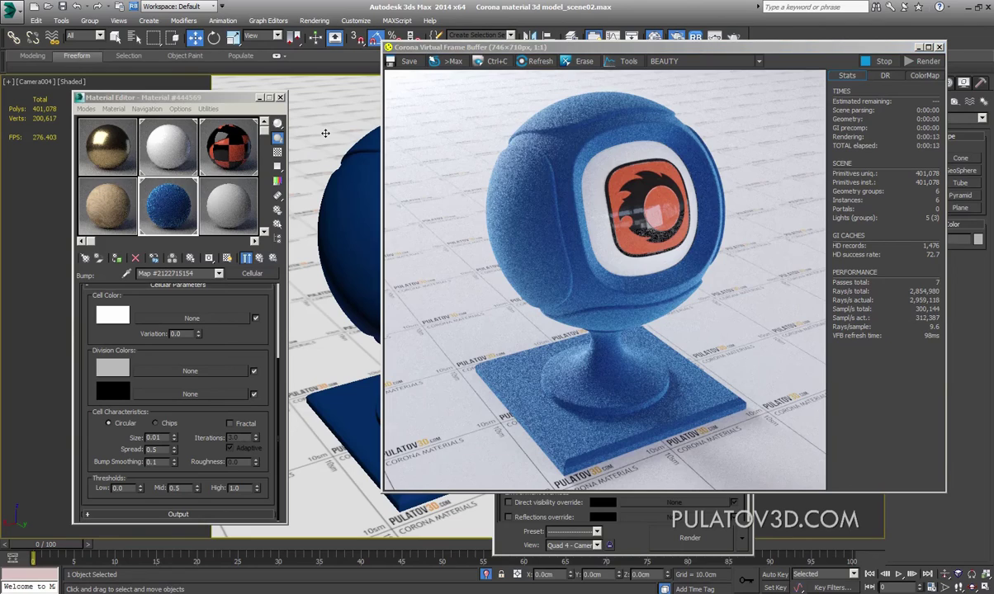
{"action": "key", "text": "p"}
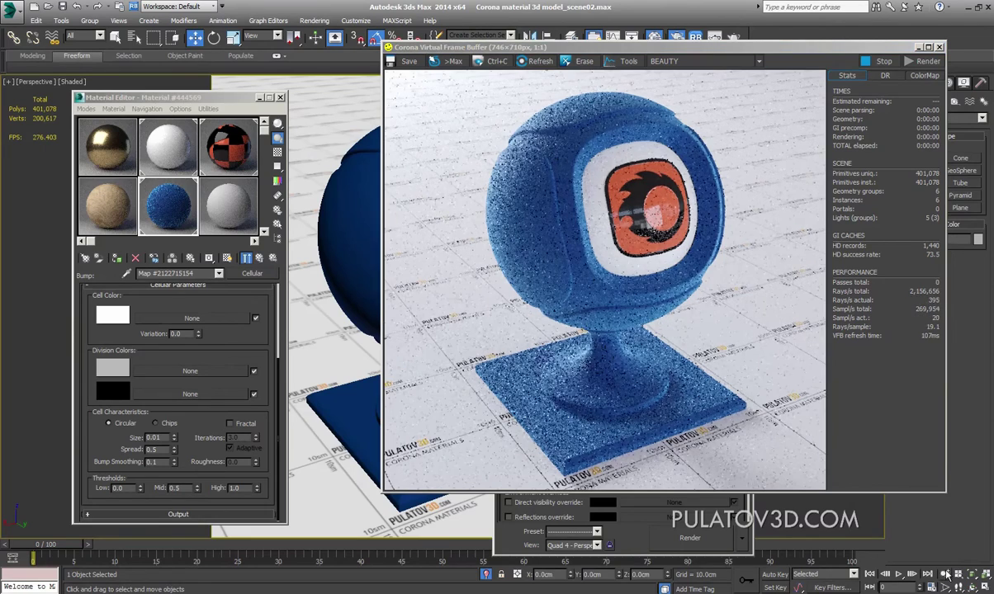
{"action": "key", "text": "alt+z"}
{"action": "left_click_drag", "start_coordinate": [329, 187], "coordinate": [333, 172]}
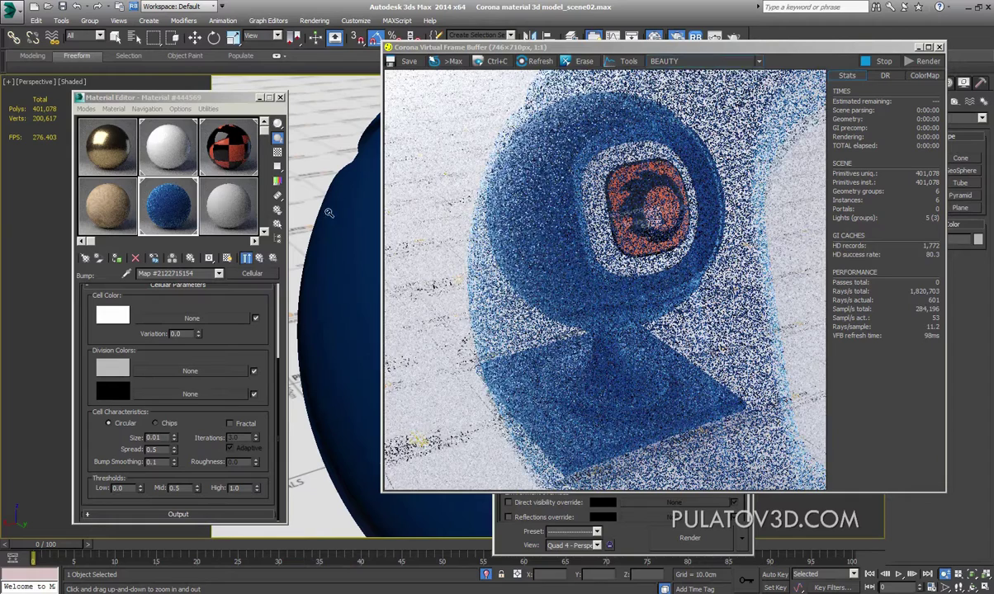
{"action": "left_click_drag", "start_coordinate": [331, 172], "coordinate": [333, 136]}
Step: Set the Cellular bump size to 0.01, then 0.005, and return to the parent material
{"action": "type", "text": "0.01"}
{"action": "key", "text": "Return"}
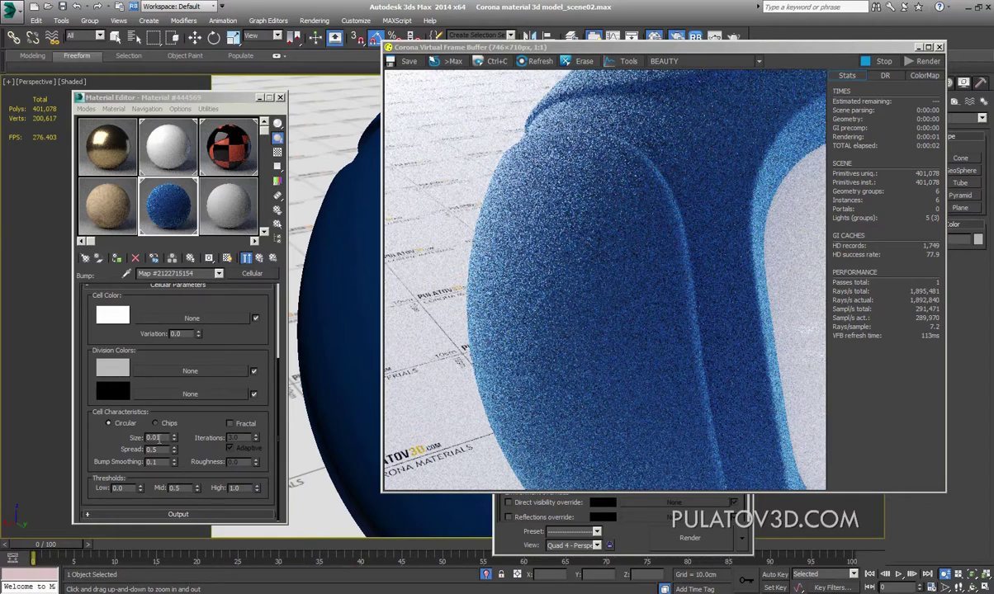
{"action": "double_click", "coordinate": [160, 437]}
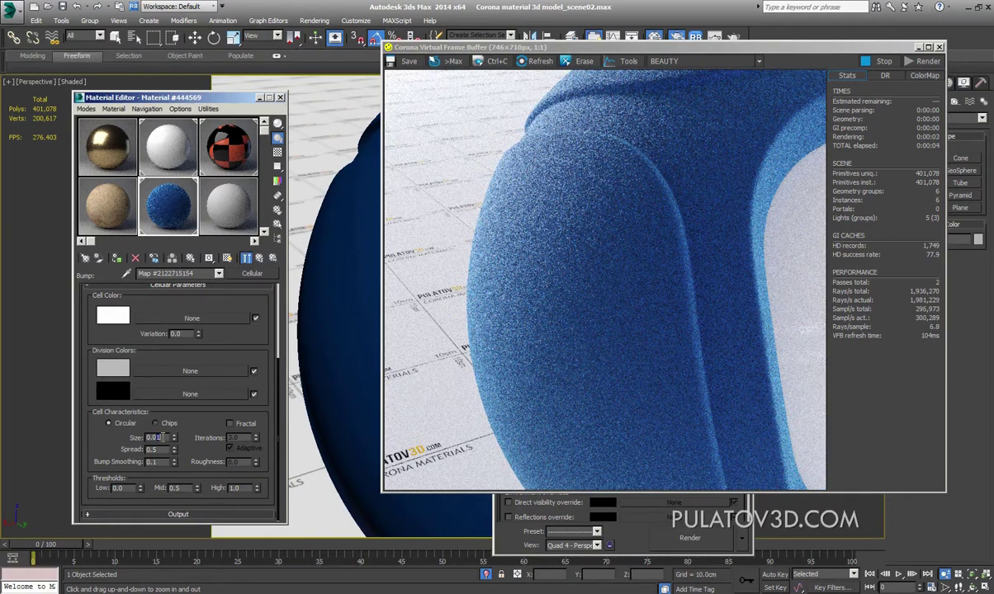
{"action": "type", "text": "0.005"}
{"action": "key", "text": "Return"}
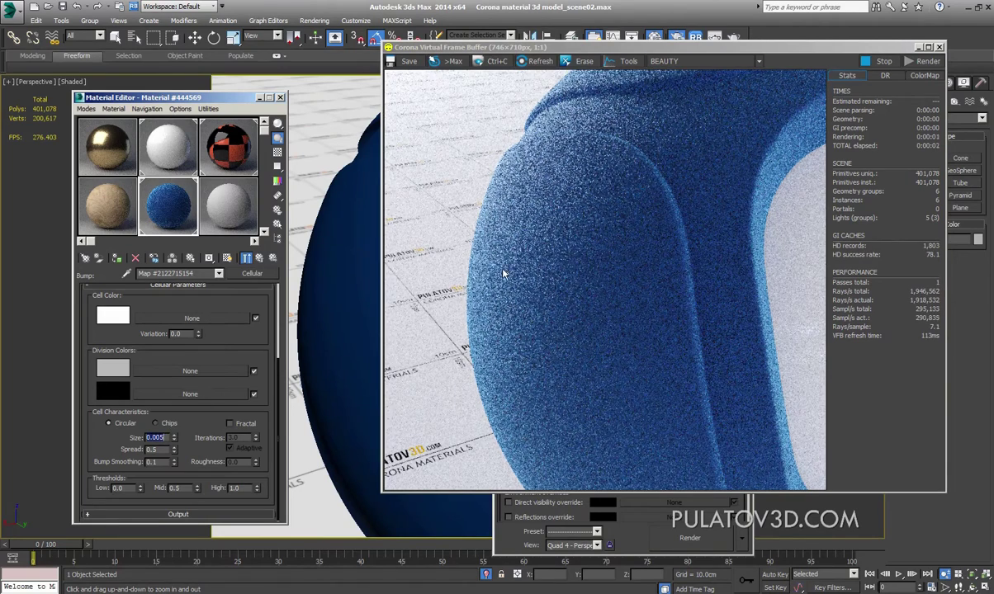
{"action": "left_click", "coordinate": [259, 259]}
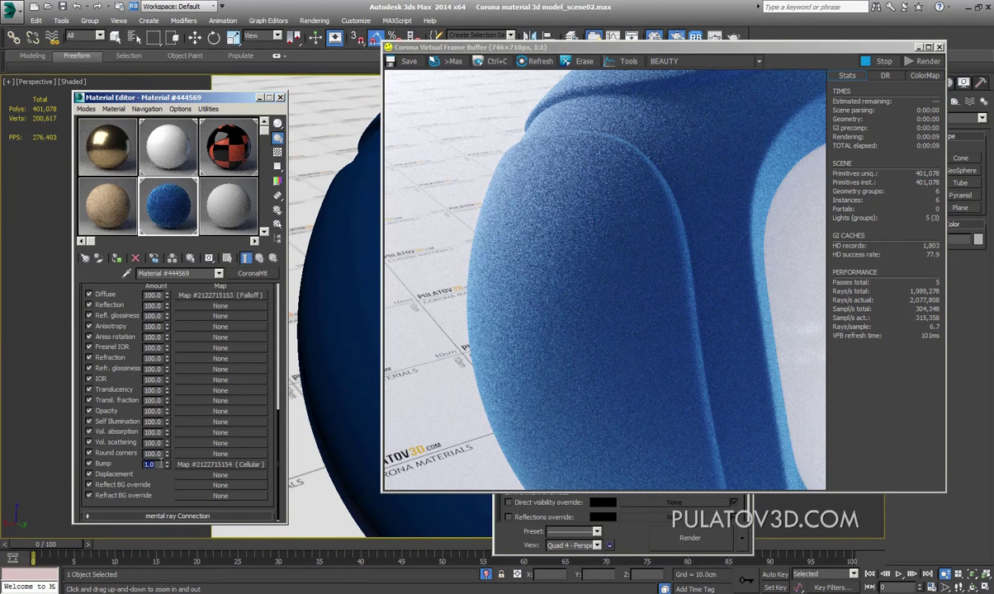
Step: Compare the fabric's bump amount at 5 and 0.32, then settle back on 1.0
{"action": "type", "text": "5"}
{"action": "key", "text": "Return"}
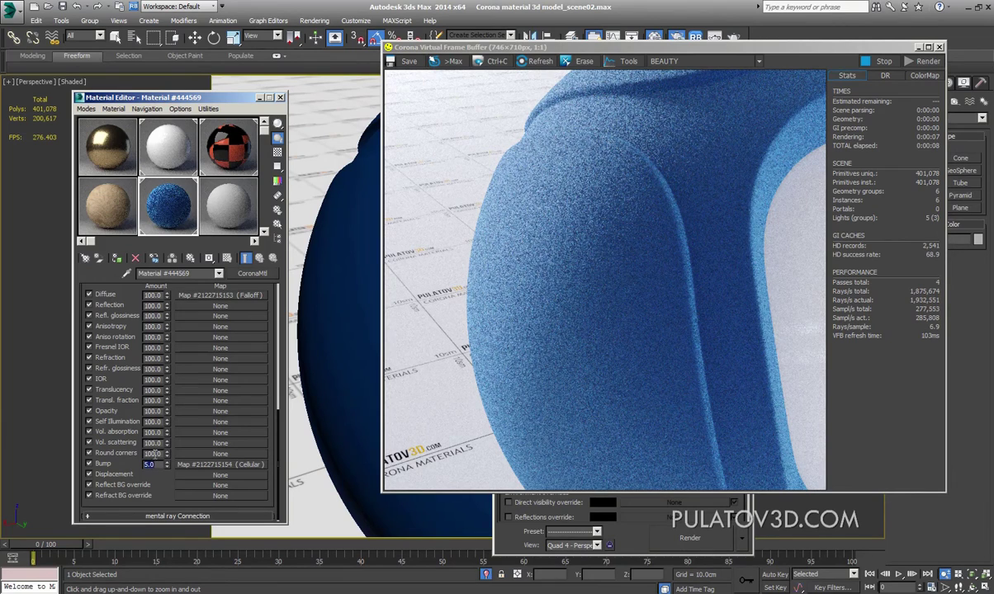
{"action": "type", "text": "1"}
{"action": "key", "text": "Return"}
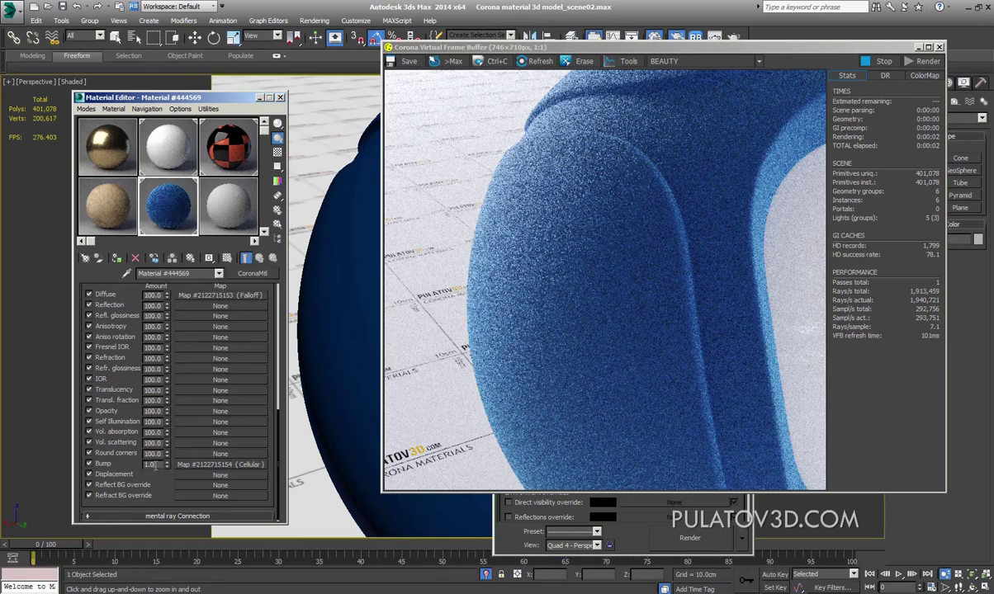
{"action": "double_click", "coordinate": [154, 465]}
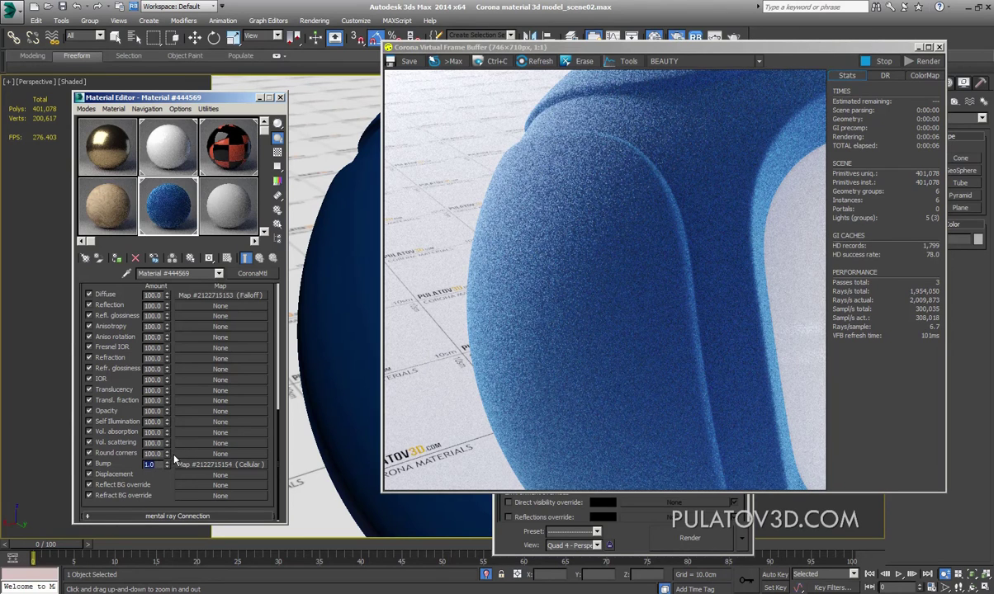
{"action": "type", "text": "0.32"}
{"action": "key", "text": "Return"}
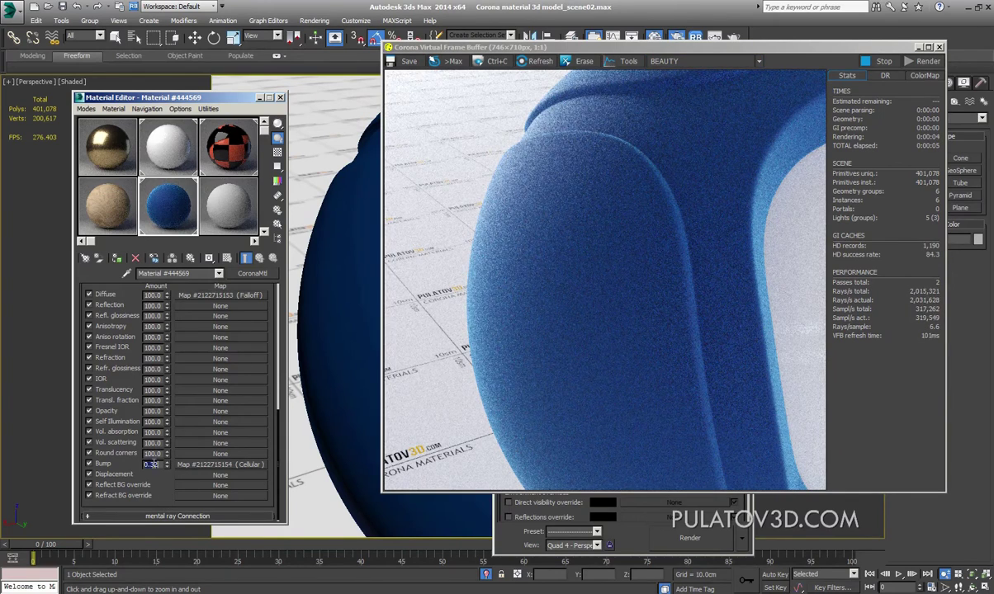
{"action": "type", "text": "1"}
{"action": "key", "text": "Return"}
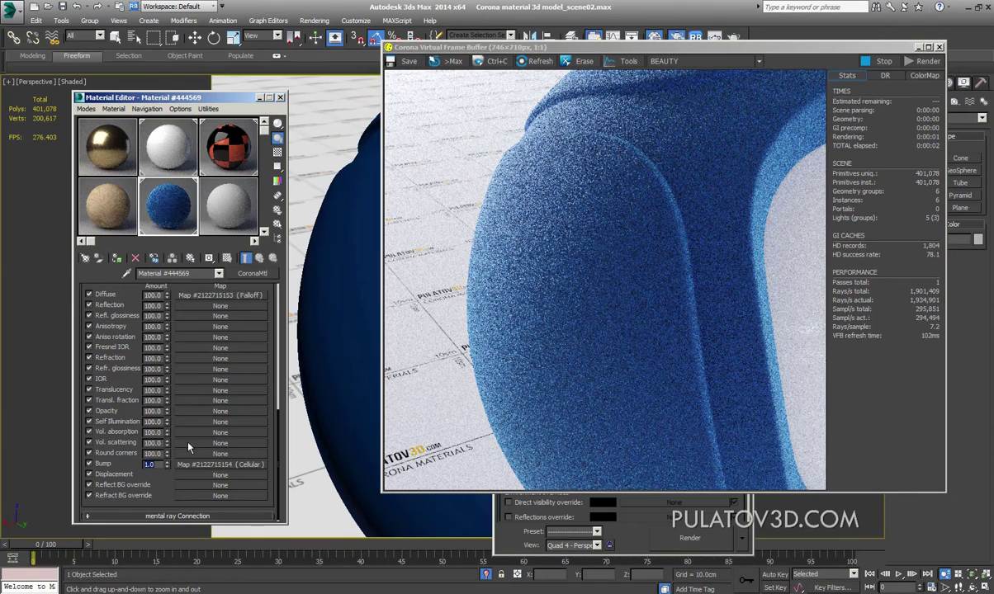
{"action": "left_click", "coordinate": [349, 238]}
Step: Return to the camera view with the move tool active and focus the render window
{"action": "key", "text": "c"}
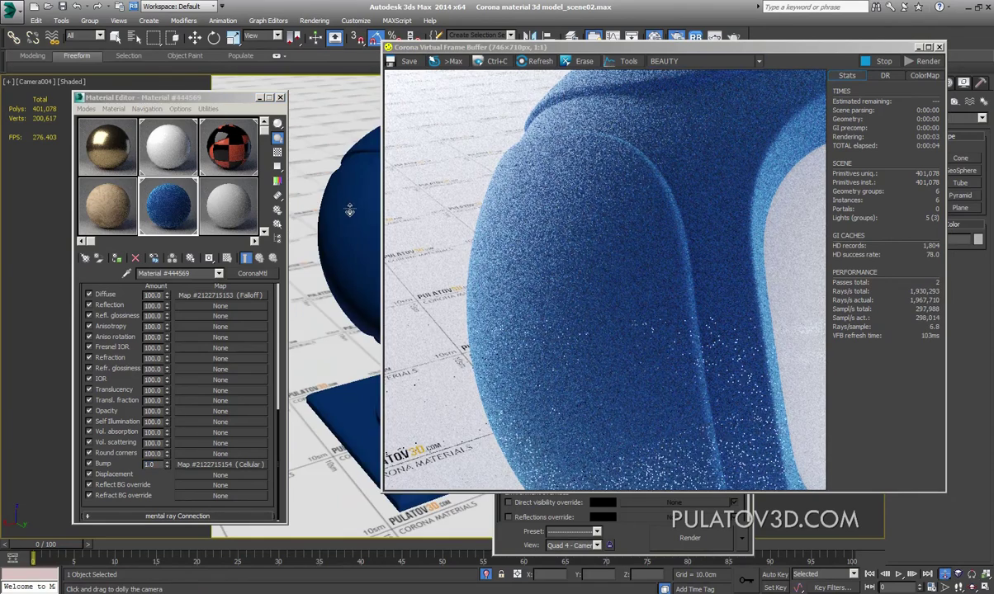
{"action": "key", "text": "w"}
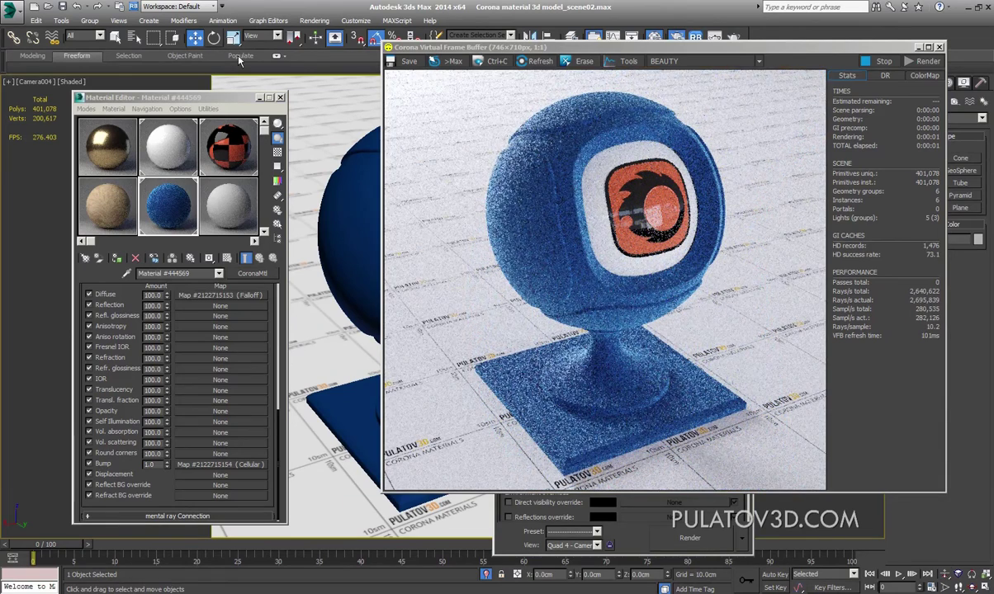
{"action": "left_click", "coordinate": [644, 120]}
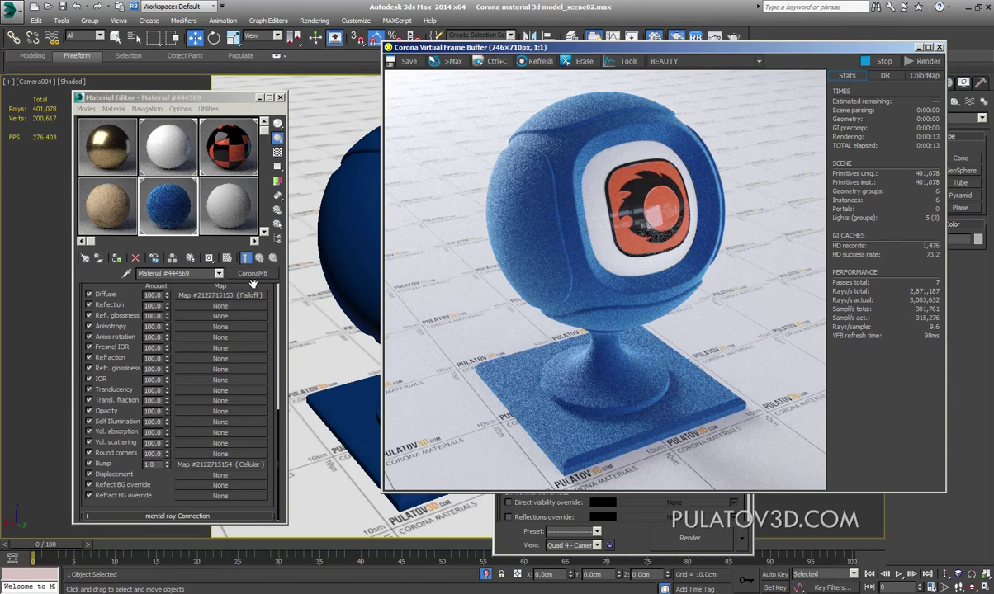
{"action": "scroll", "coordinate": [173, 371], "scroll_direction": "up", "scroll_amount": 15}
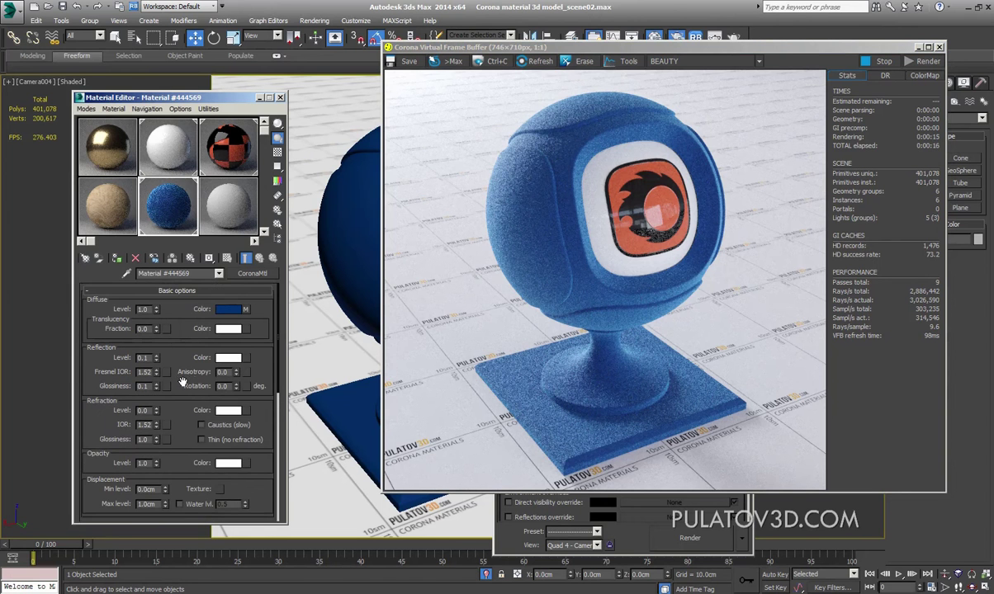
{"action": "scroll", "coordinate": [171, 330], "scroll_direction": "down", "scroll_amount": 2}
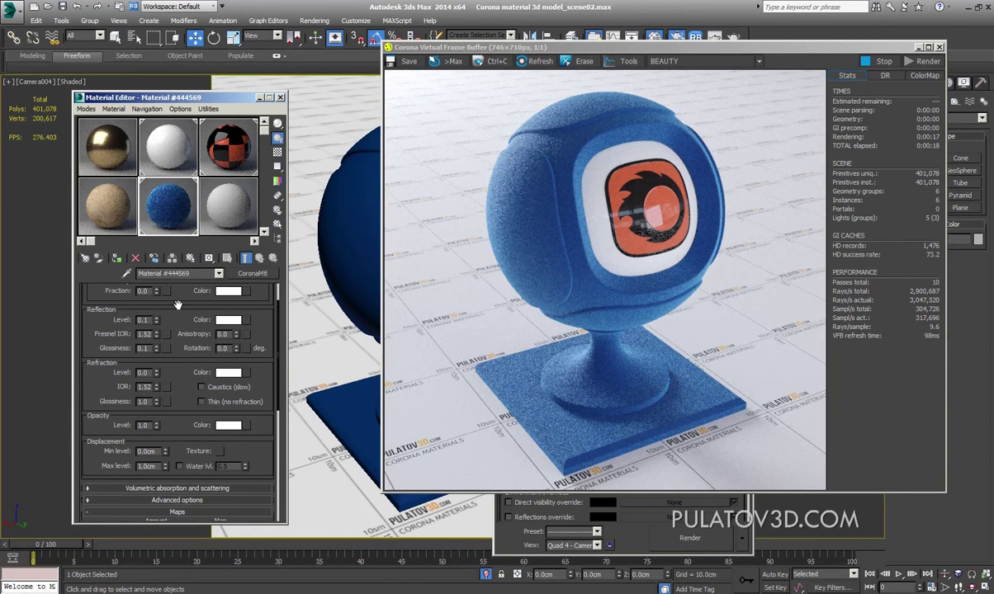
Step: Set the fabric's reflection level to 0.5, then lower it to 0.3
{"action": "double_click", "coordinate": [151, 319]}
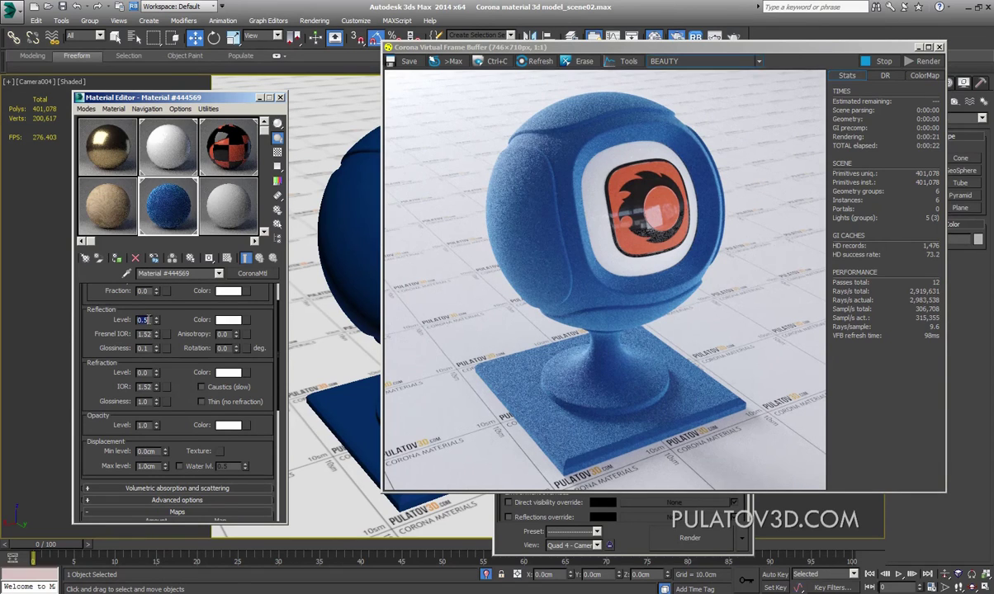
{"action": "type", "text": "0.5"}
{"action": "key", "text": "Return"}
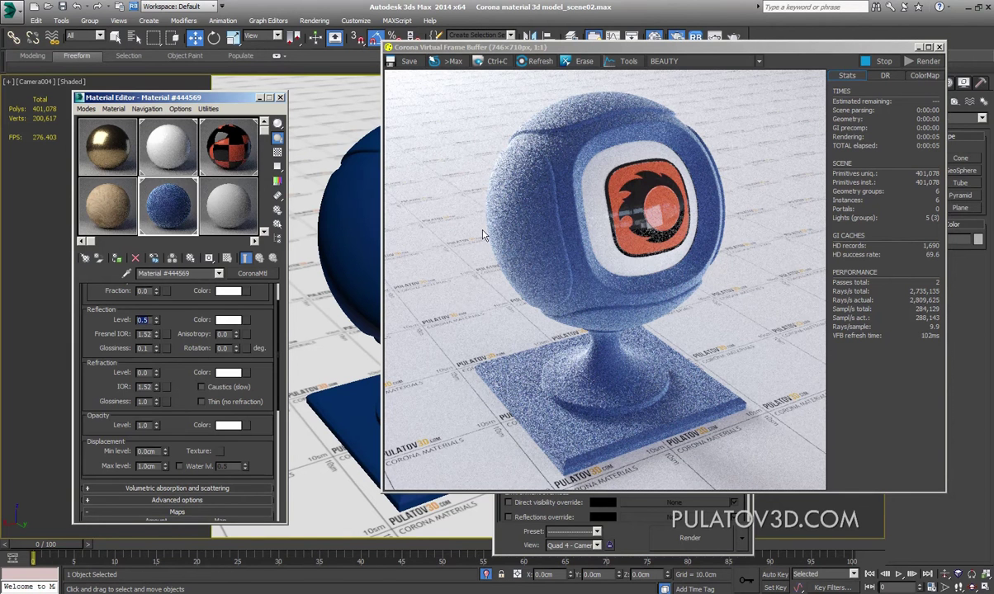
{"action": "left_click", "coordinate": [145, 320]}
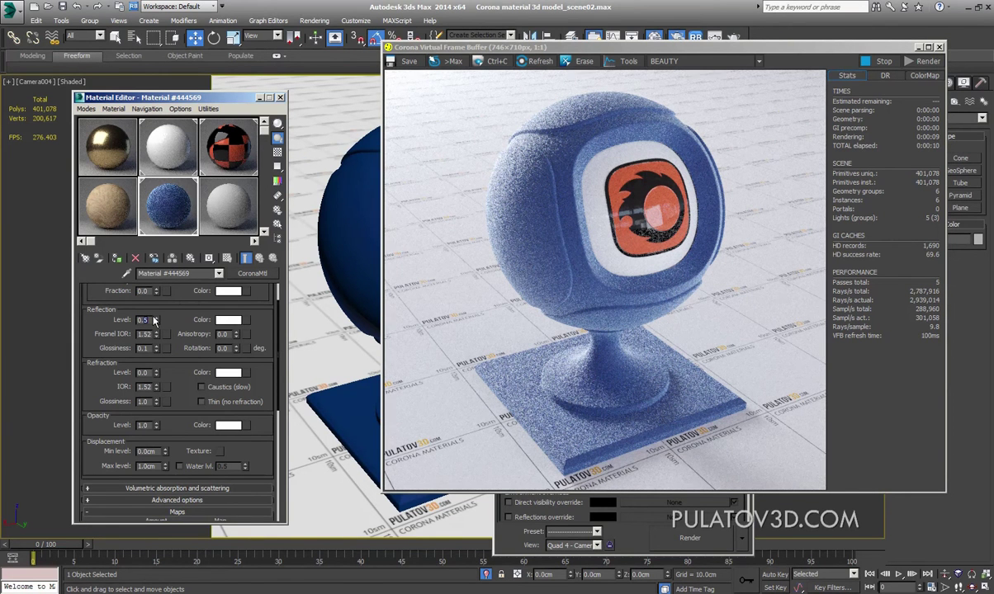
{"action": "key", "text": "BackSpace"}
{"action": "type", "text": "3"}
{"action": "key", "text": "Return"}
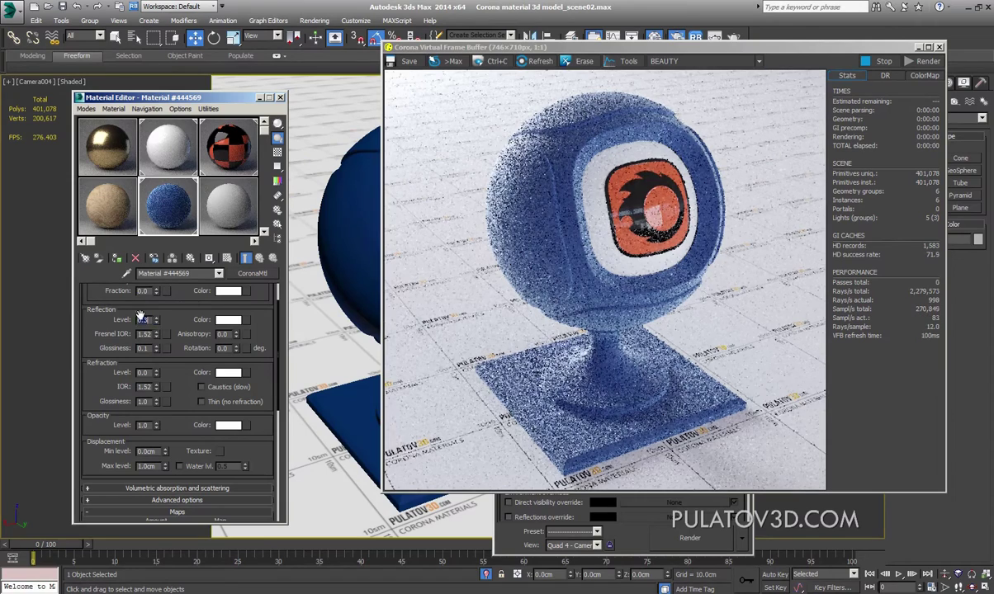
{"action": "left_click", "coordinate": [344, 181]}
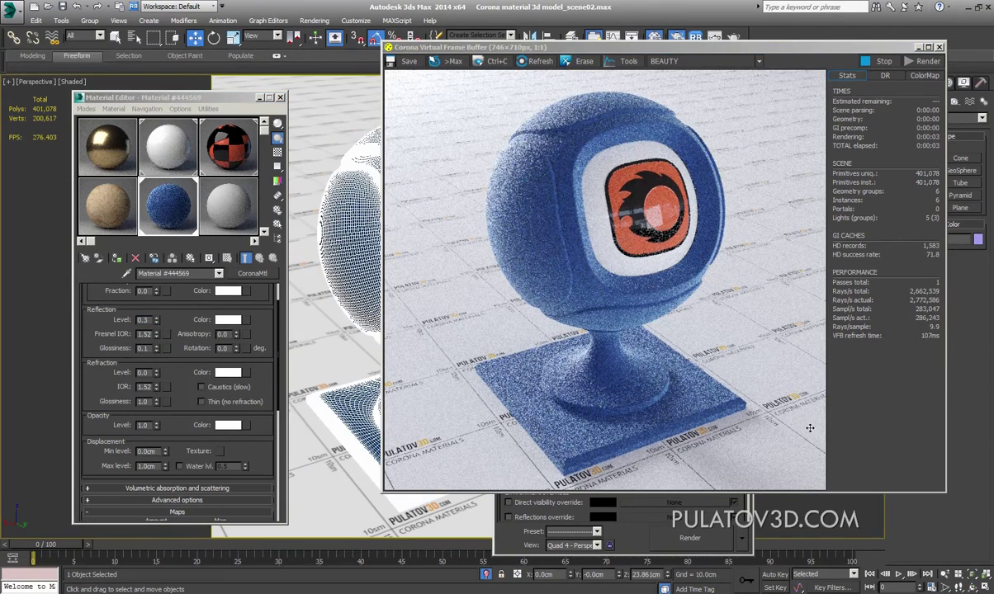
Step: Set the fabric's Fresnel IOR to 10, checking close-up in Perspective, then return to camera view
{"action": "key", "text": "p"}
{"action": "left_click_drag", "start_coordinate": [345, 163], "coordinate": [338, 123]}
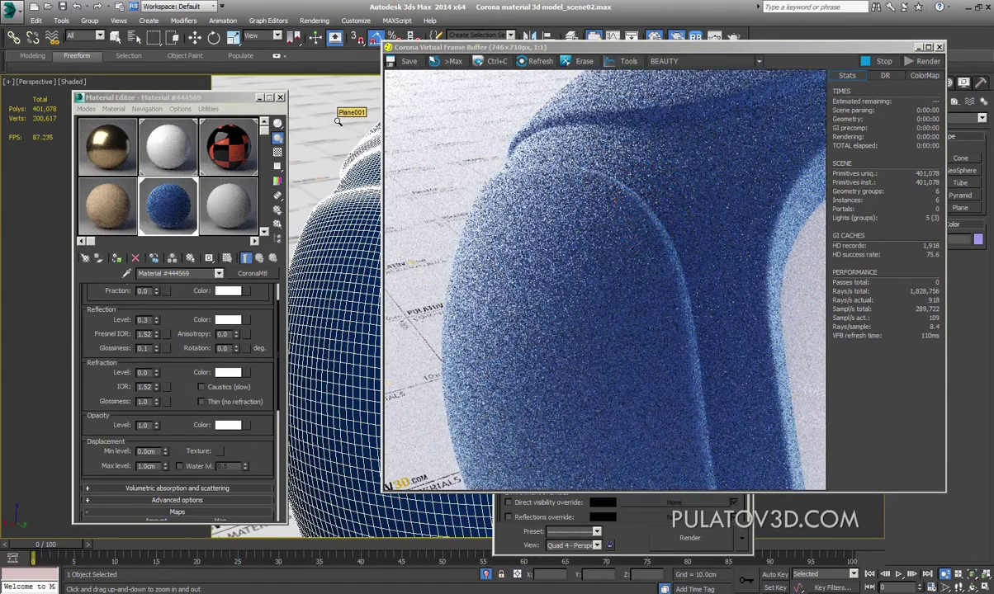
{"action": "left_click", "coordinate": [149, 319]}
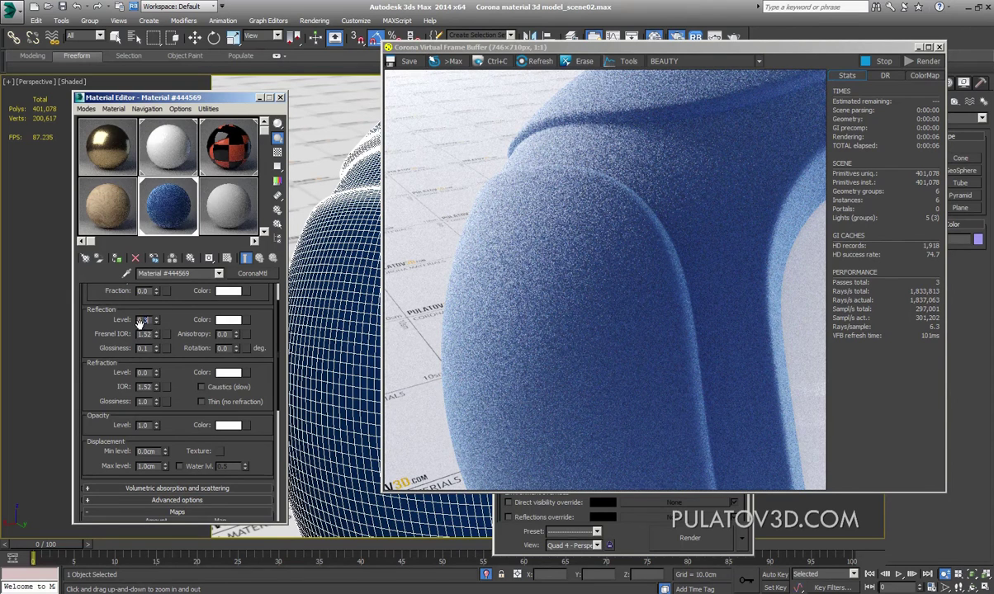
{"action": "type", "text": "0.1"}
{"action": "key", "text": "Tab"}
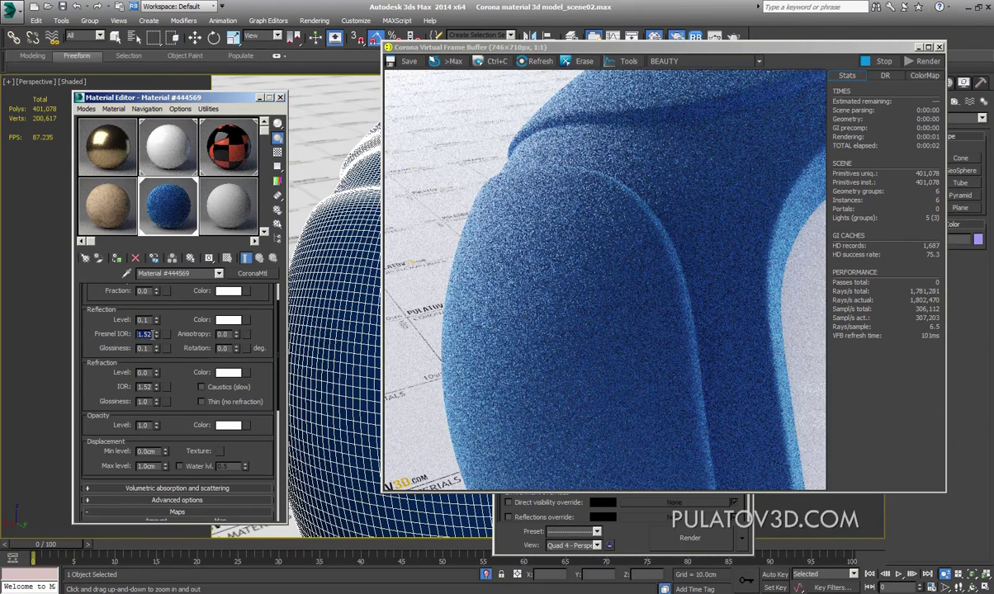
{"action": "type", "text": "10"}
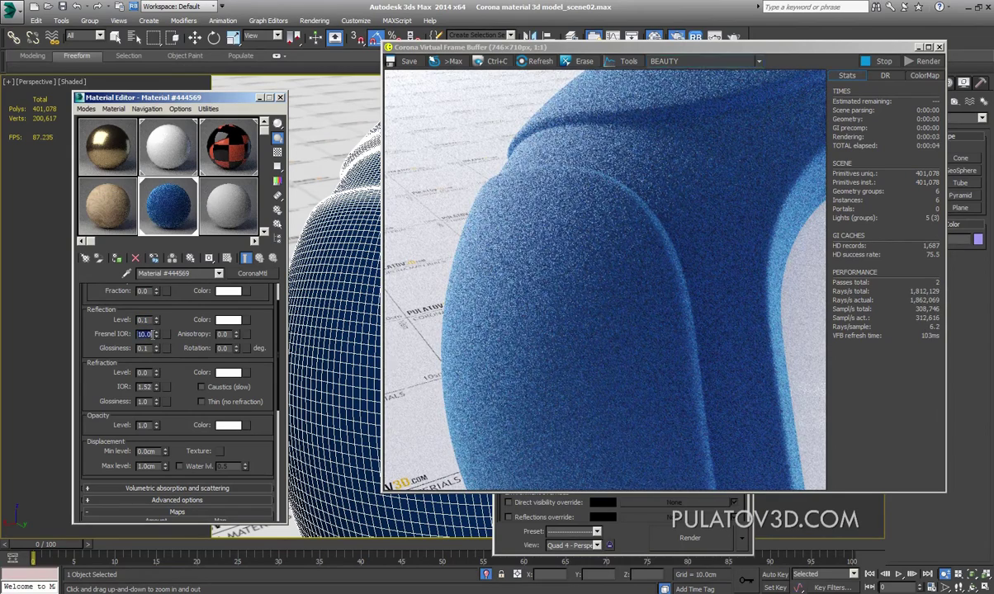
{"action": "type", "text": "0.3"}
{"action": "key", "text": "Return"}
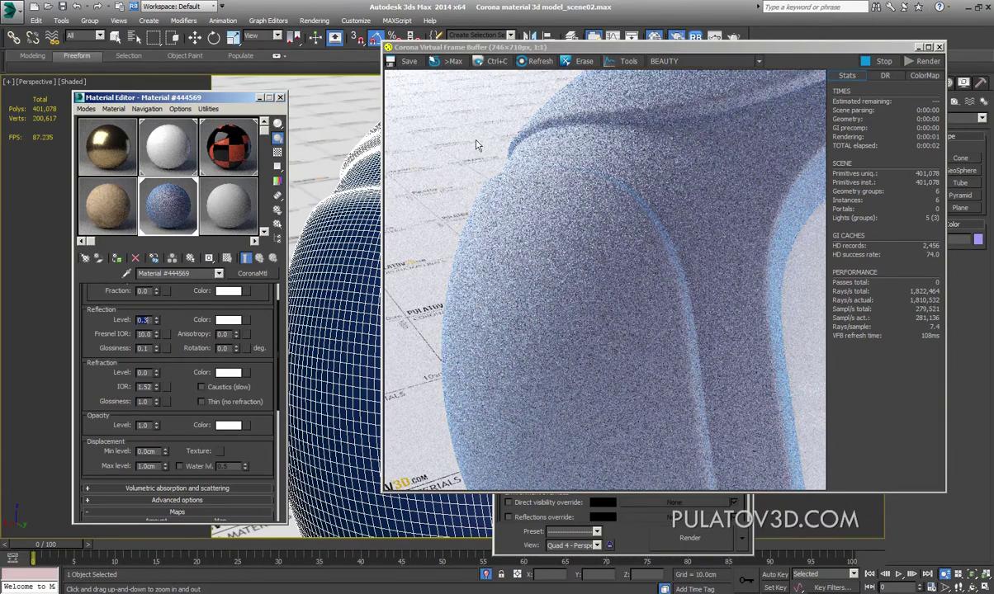
{"action": "left_click", "coordinate": [339, 107]}
{"action": "key", "text": "c"}
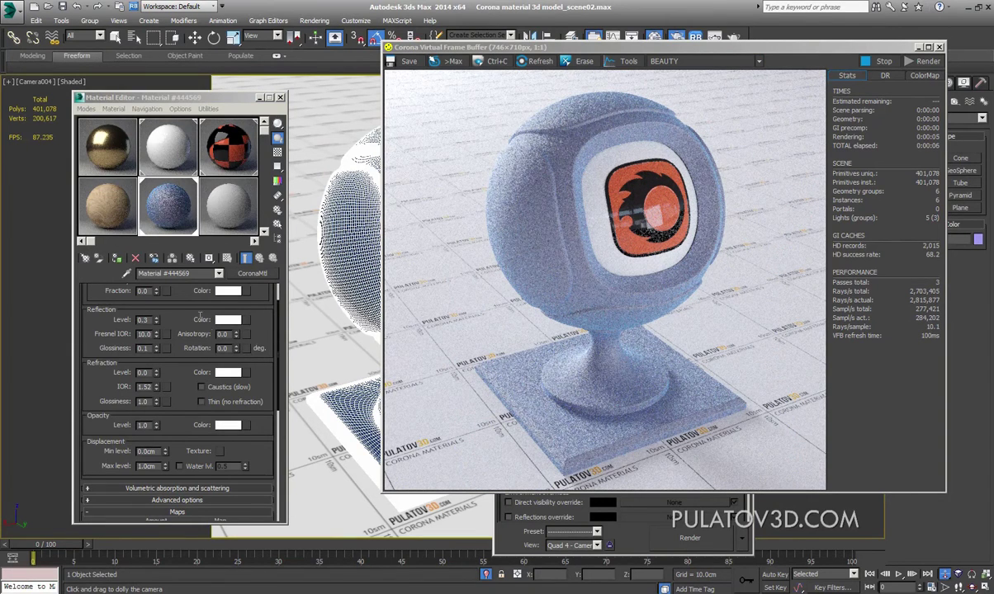
{"action": "left_click_drag", "start_coordinate": [185, 284], "coordinate": [173, 321]}
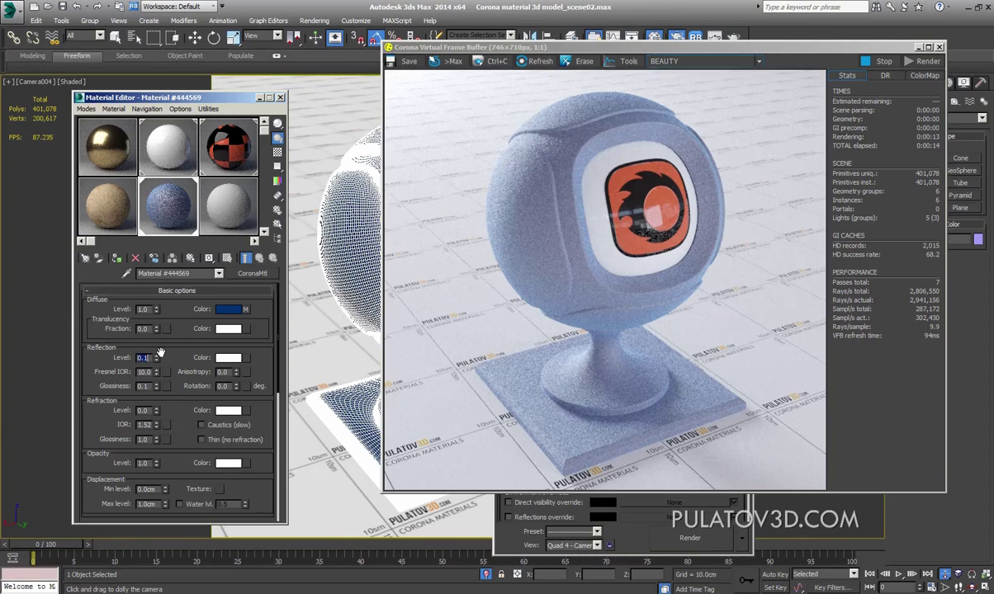
{"action": "mouse_move", "coordinate": [161, 354]}
{"action": "left_mouse_down"}
{"action": "mouse_move", "coordinate": [165, 421]}
{"action": "mouse_move", "coordinate": [159, 379]}
{"action": "left_mouse_up"}
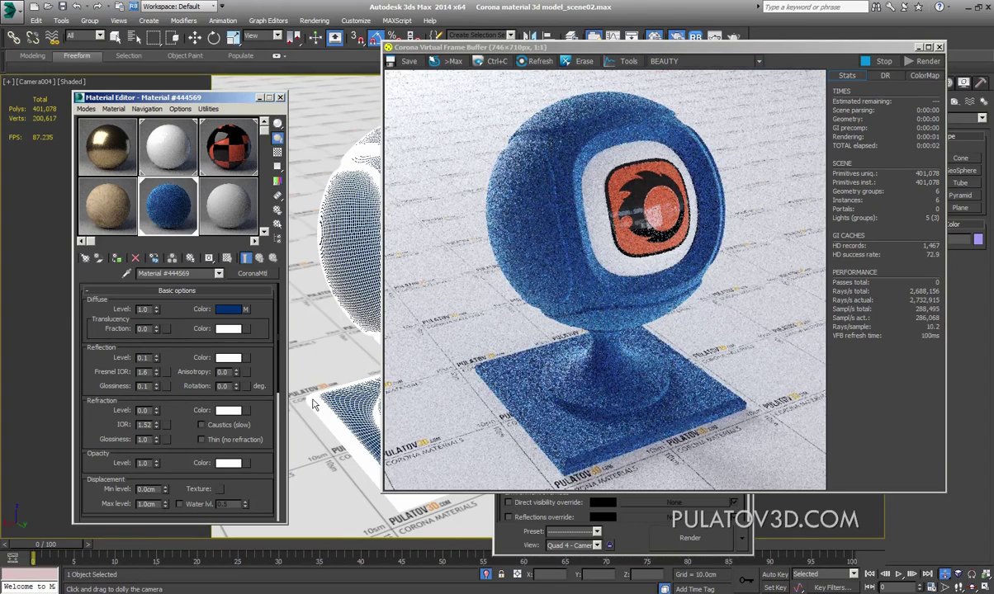
{"action": "left_click", "coordinate": [568, 179]}
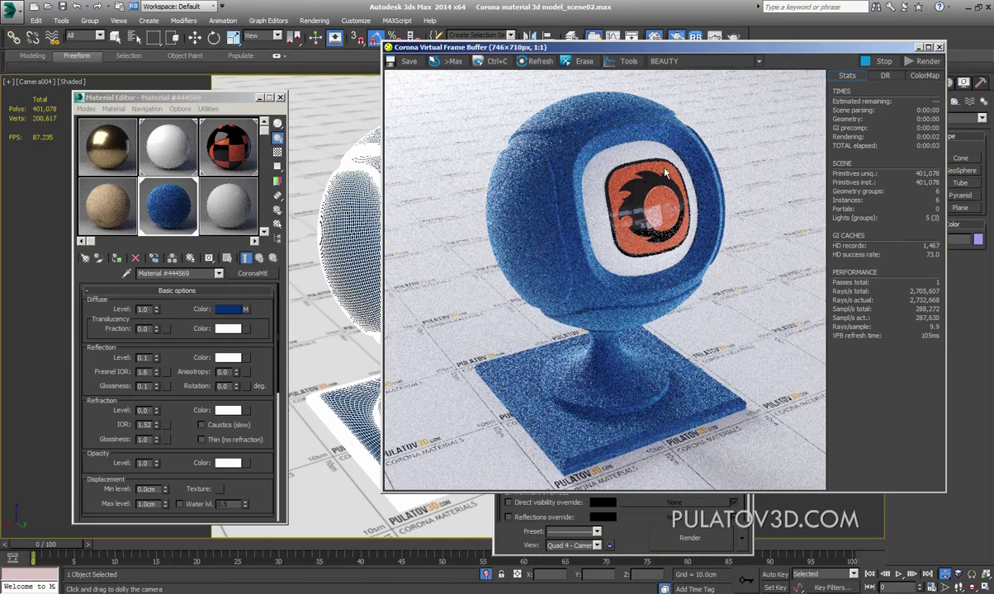
Step: Change the Diffuse Falloff colours to dark red and pure red
{"action": "left_click", "coordinate": [244, 310]}
{"action": "left_click", "coordinate": [99, 316]}
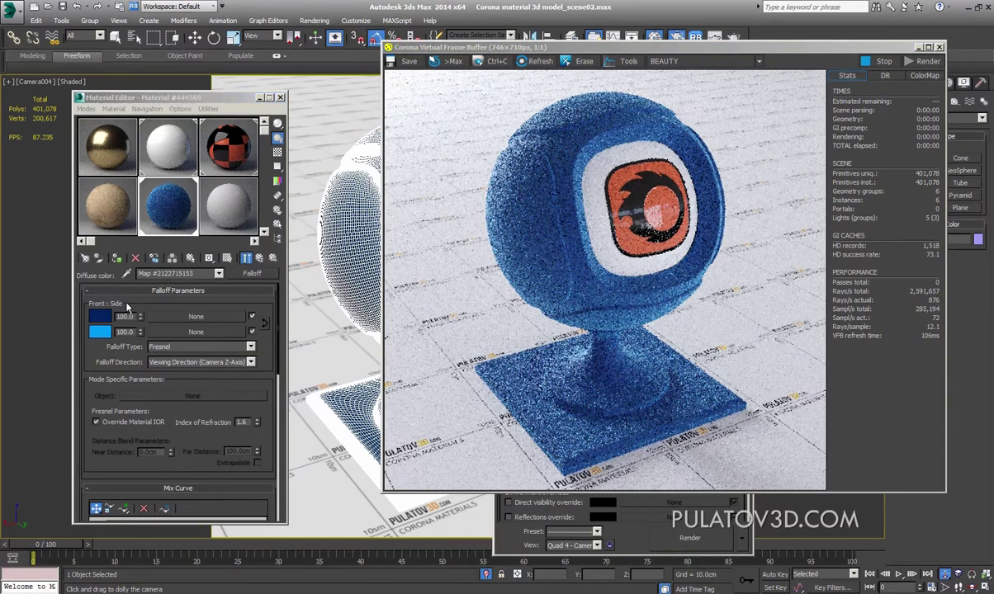
{"action": "mouse_move", "coordinate": [318, 108]}
{"action": "left_mouse_down"}
{"action": "mouse_move", "coordinate": [239, 151]}
{"action": "mouse_move", "coordinate": [240, 111]}
{"action": "mouse_move", "coordinate": [237, 142]}
{"action": "left_mouse_up"}
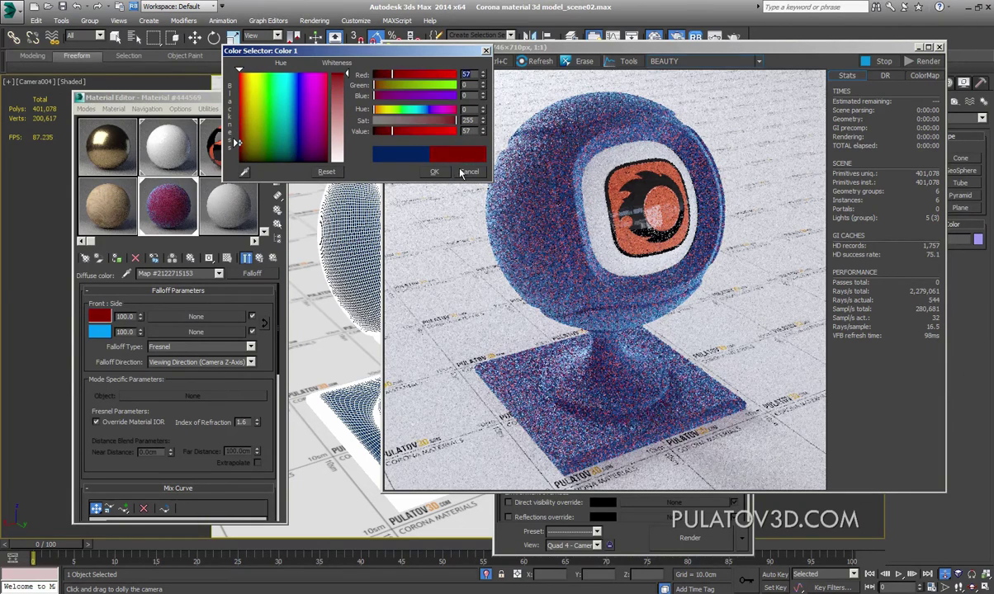
{"action": "left_click", "coordinate": [436, 171]}
{"action": "left_click", "coordinate": [99, 331]}
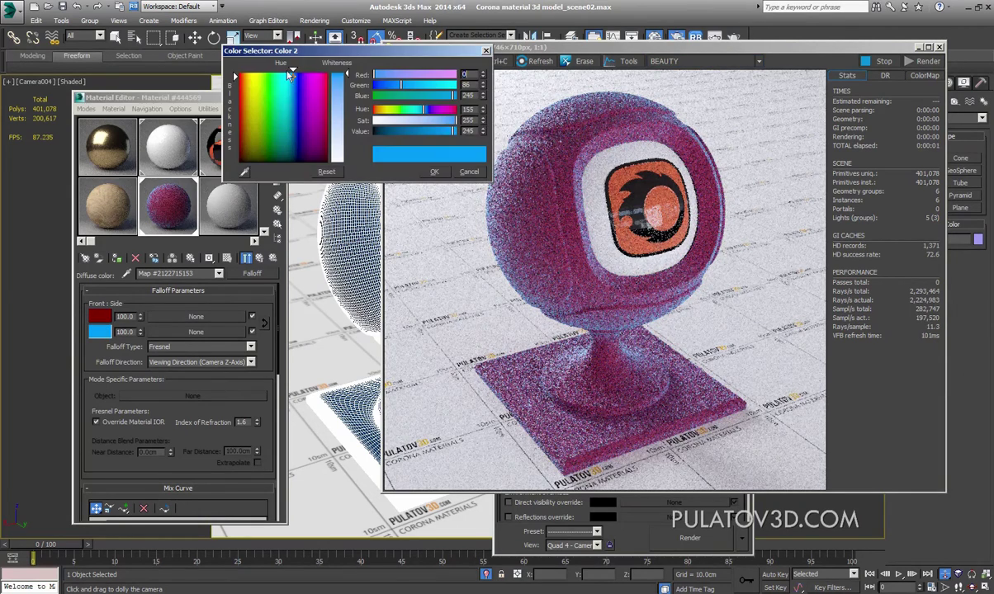
{"action": "mouse_move", "coordinate": [280, 79]}
{"action": "left_mouse_down"}
{"action": "mouse_move", "coordinate": [241, 72]}
{"action": "mouse_move", "coordinate": [240, 80]}
{"action": "left_mouse_up"}
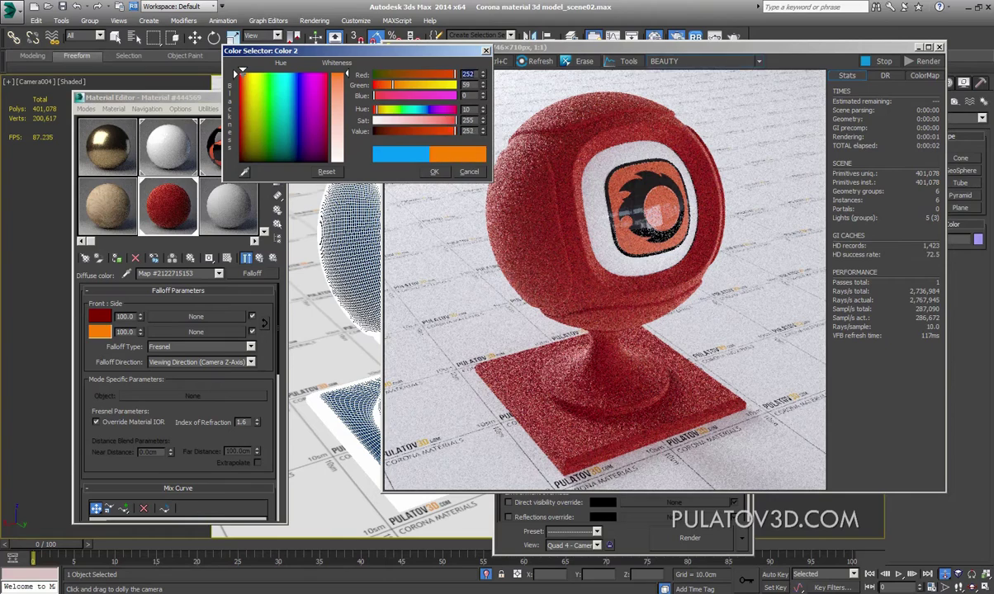
{"action": "left_click_drag", "start_coordinate": [243, 83], "coordinate": [243, 81]}
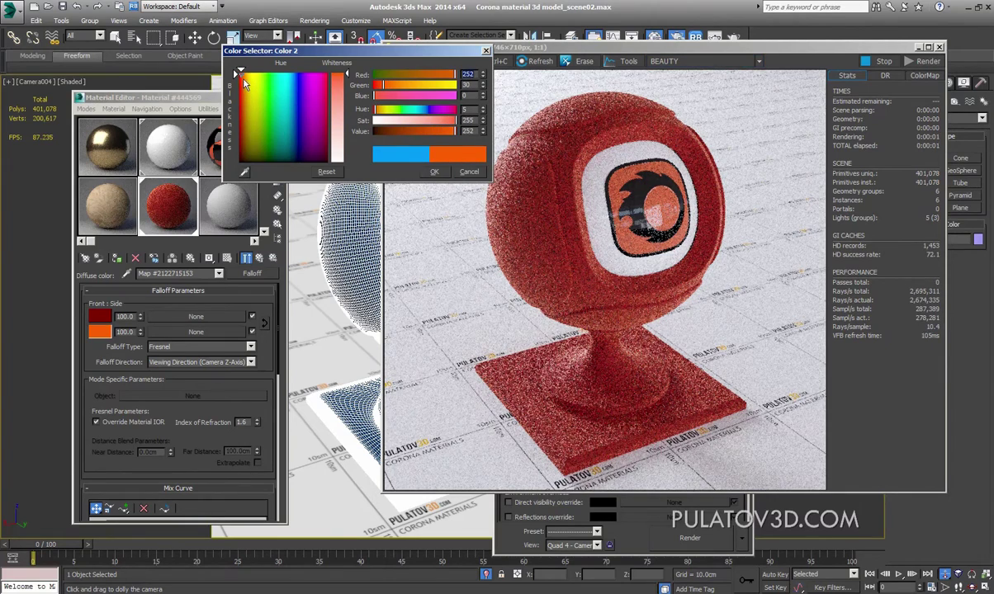
{"action": "left_click", "coordinate": [239, 79]}
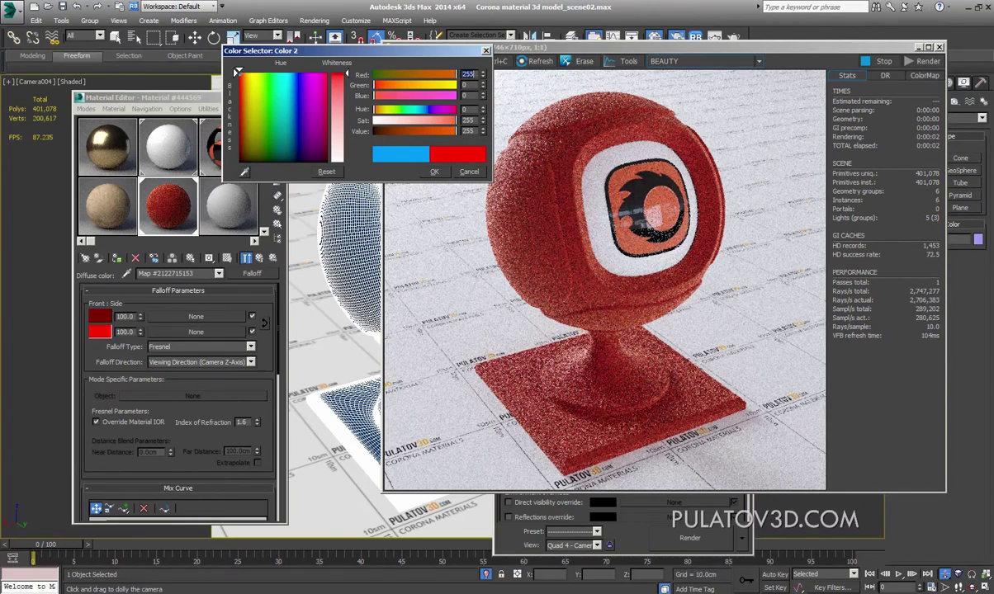
{"action": "left_click", "coordinate": [433, 172]}
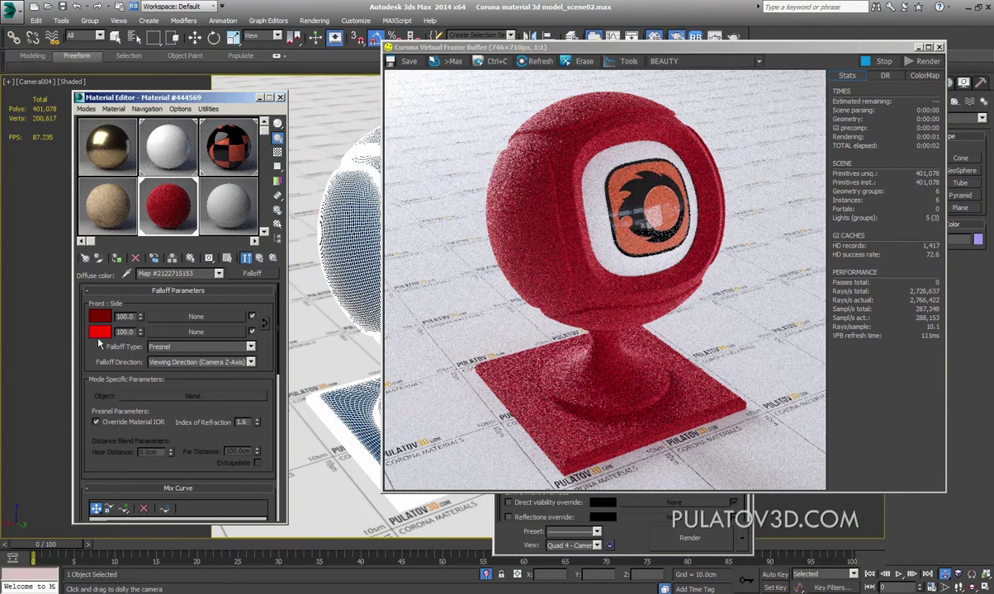
Step: Darken the first falloff colour further to a deep red (red 52)
{"action": "left_click", "coordinate": [561, 181]}
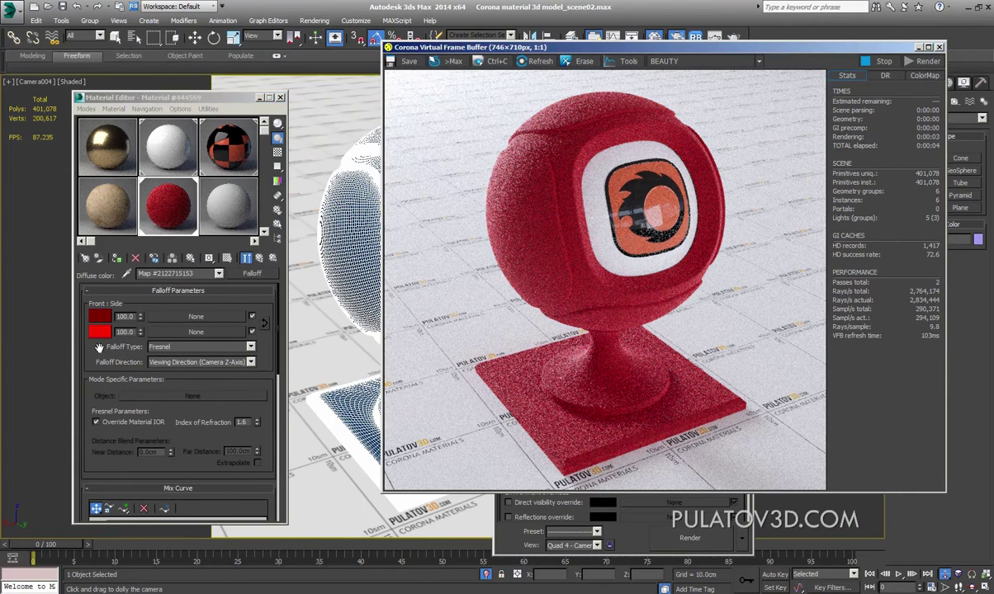
{"action": "left_click", "coordinate": [99, 316]}
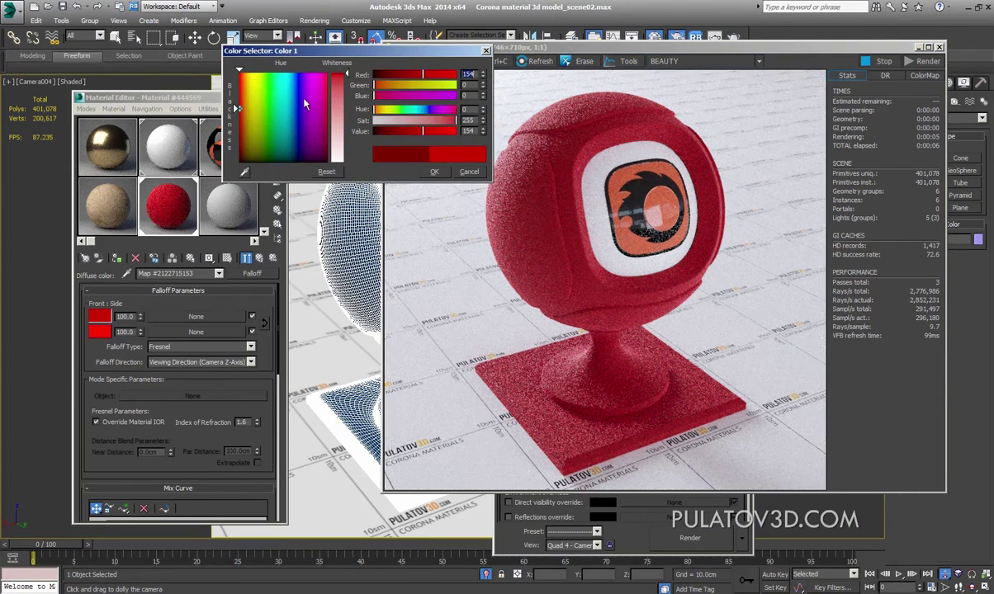
{"action": "left_click_drag", "start_coordinate": [237, 108], "coordinate": [248, 132]}
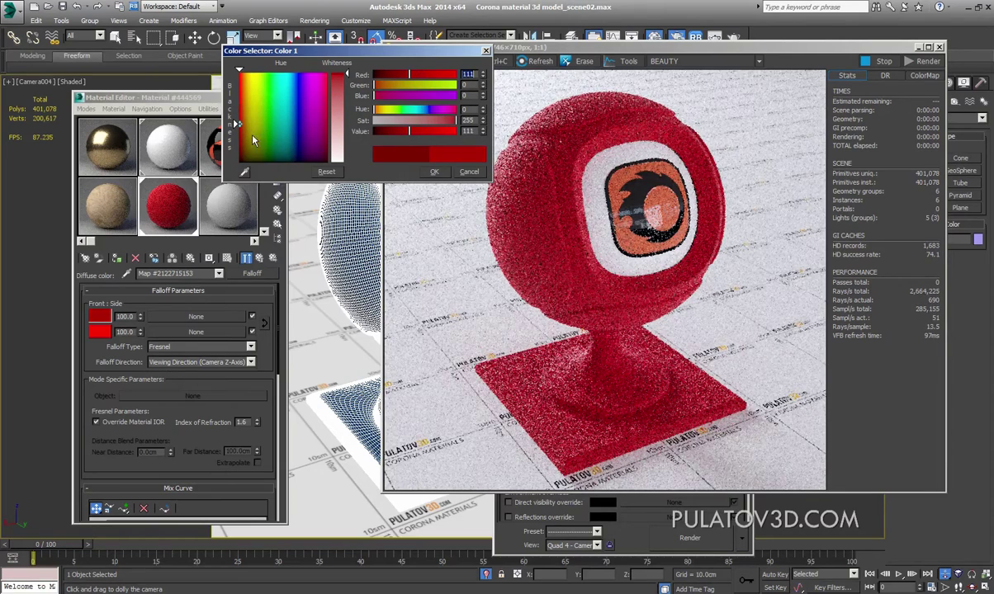
{"action": "left_click_drag", "start_coordinate": [254, 140], "coordinate": [251, 159]}
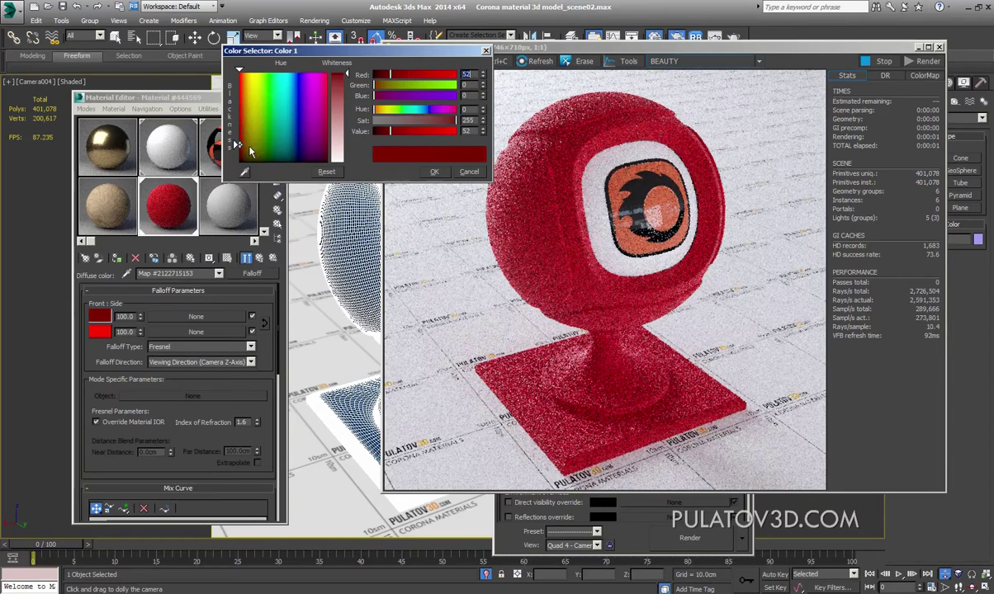
{"action": "left_click", "coordinate": [433, 172]}
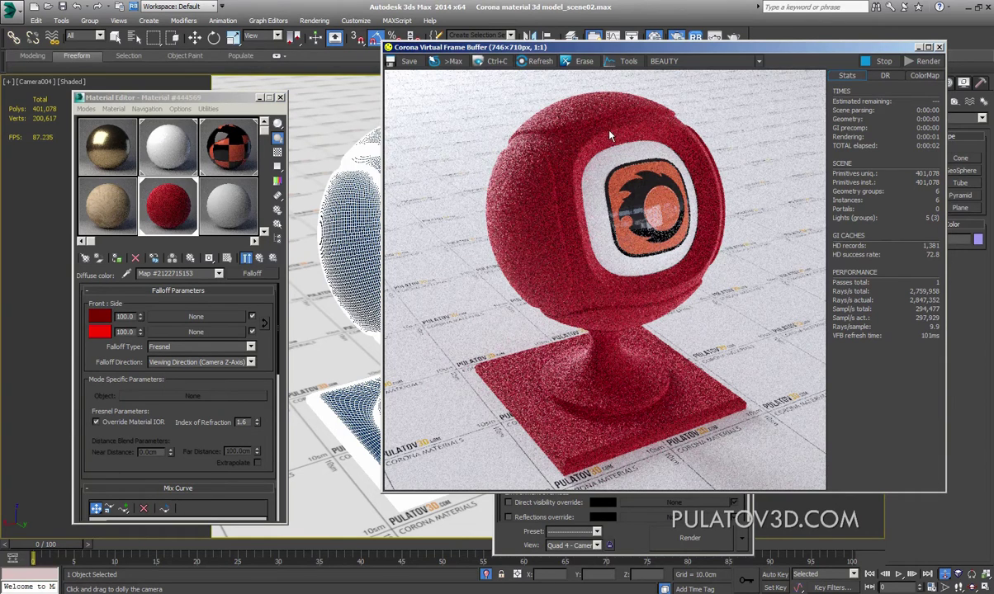
Step: Close the Corona VFB and select the plain white Corona material via the floor plane
{"action": "left_click", "coordinate": [938, 47]}
{"action": "left_click_drag", "start_coordinate": [618, 75], "coordinate": [711, 74]}
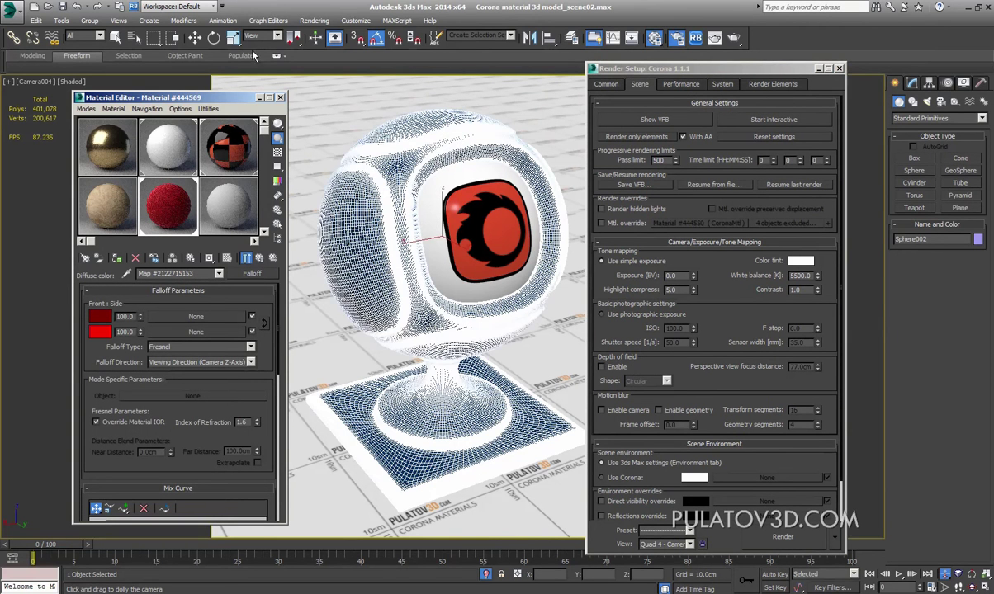
{"action": "left_click", "coordinate": [194, 37]}
{"action": "left_click", "coordinate": [330, 99]}
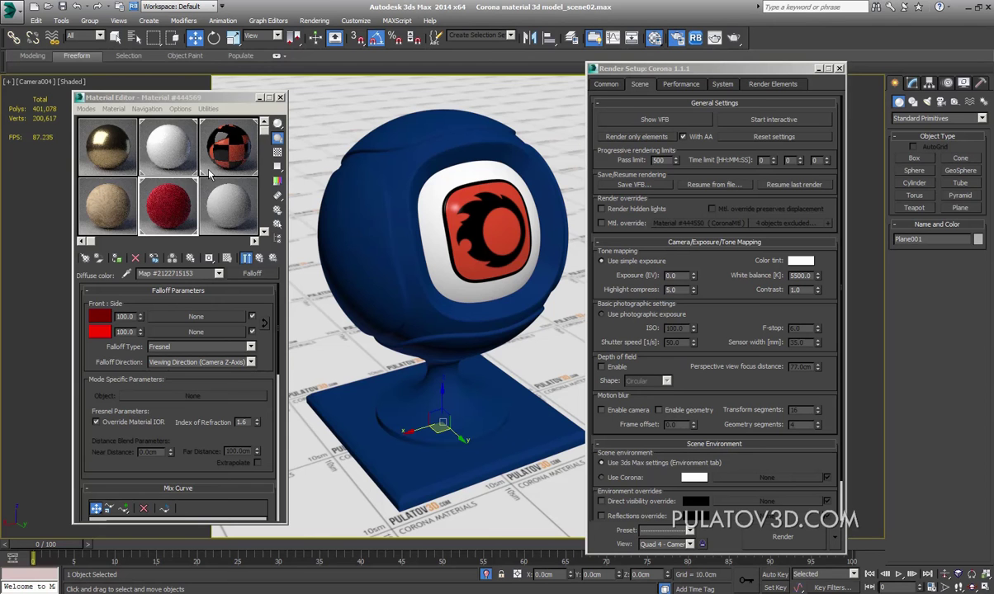
{"action": "left_click", "coordinate": [228, 207]}
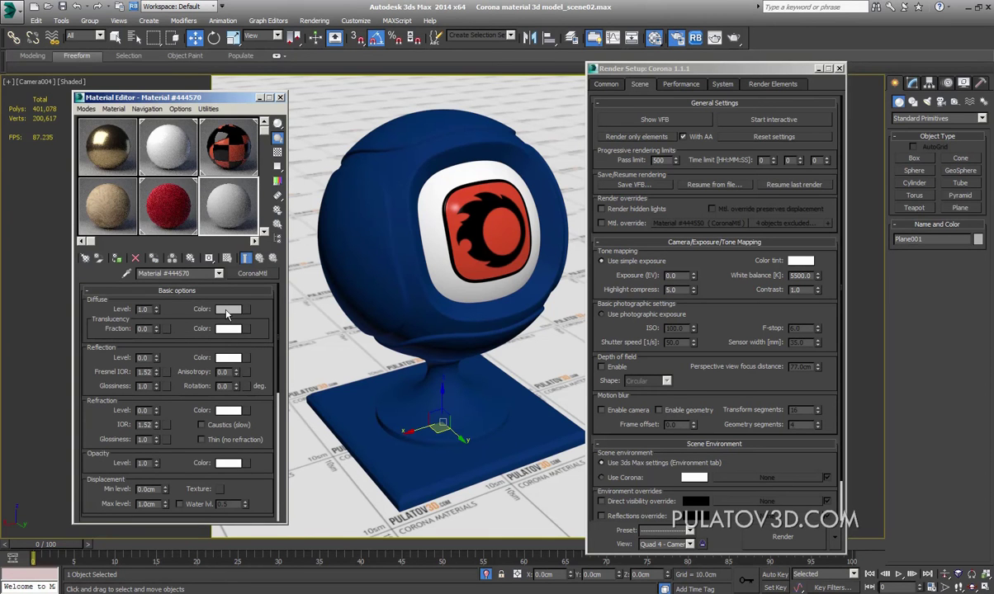
Step: Set this material's diffuse colour to dark red (107, 0, 0)
{"action": "left_click", "coordinate": [228, 309]}
{"action": "left_click_drag", "start_coordinate": [329, 56], "coordinate": [368, 79]}
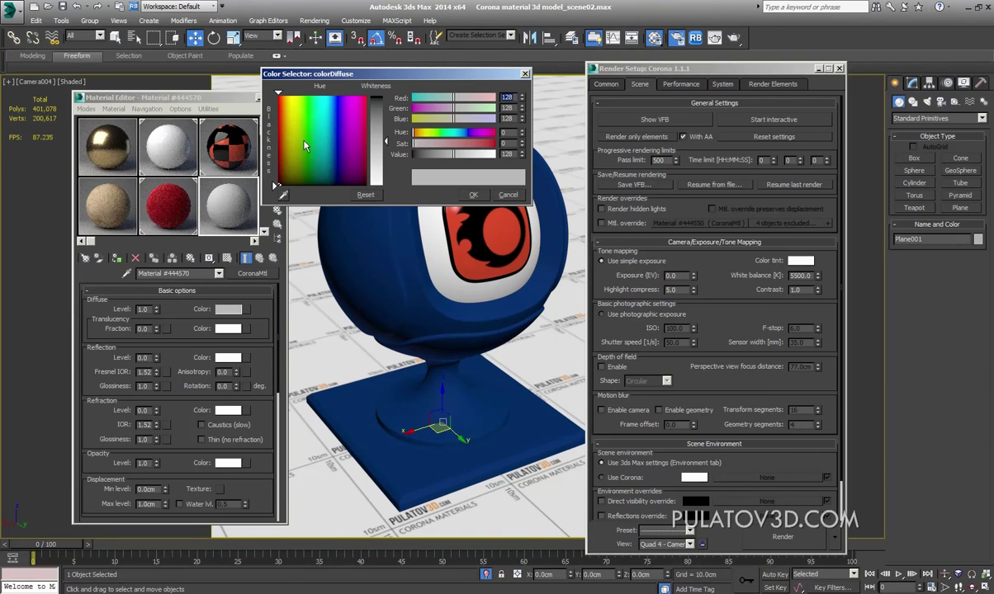
{"action": "left_click_drag", "start_coordinate": [285, 131], "coordinate": [278, 142]}
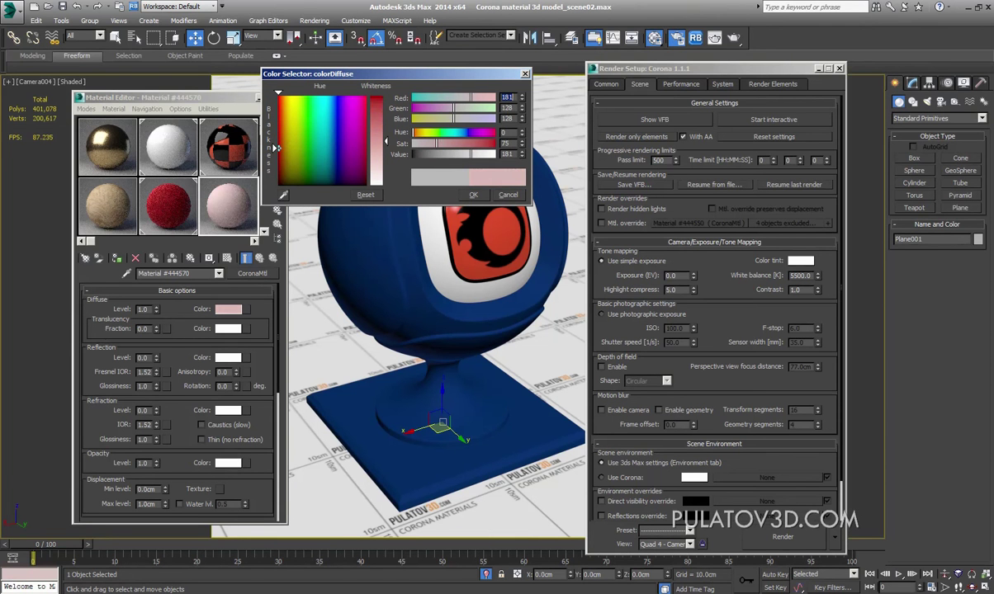
{"action": "left_click_drag", "start_coordinate": [385, 142], "coordinate": [385, 96]}
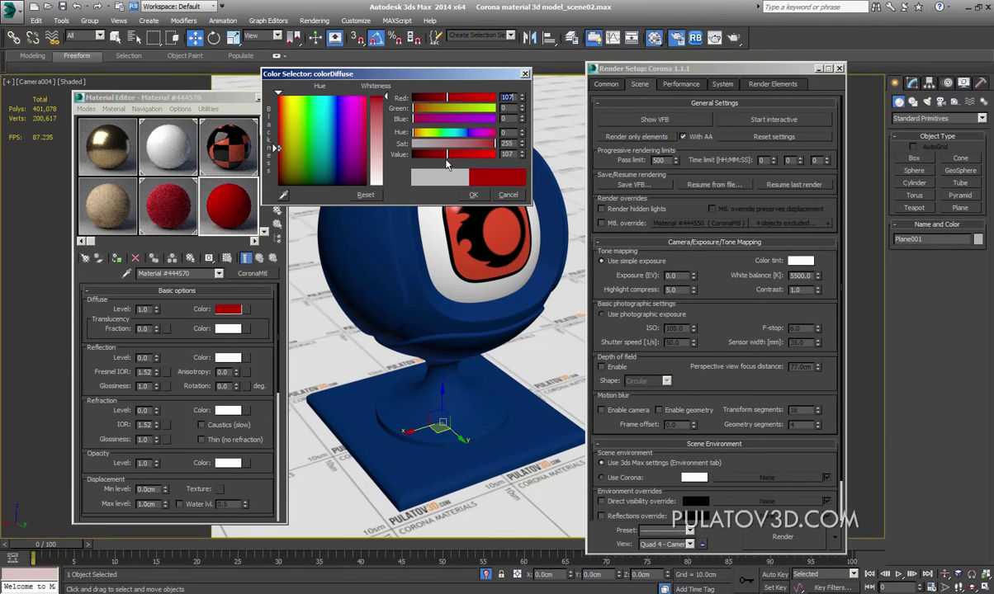
{"action": "left_click", "coordinate": [465, 195]}
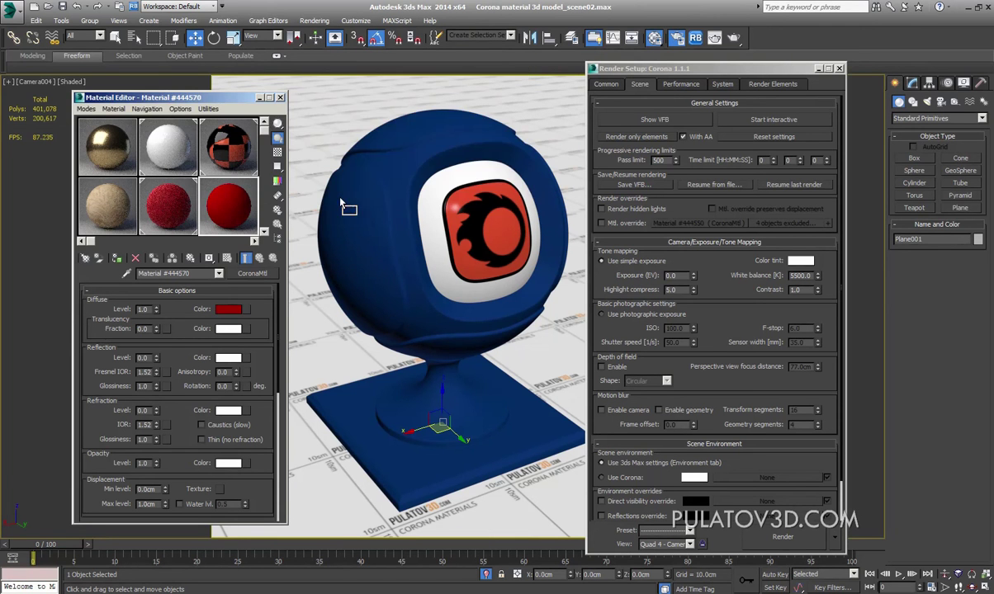
{"action": "left_click", "coordinate": [392, 165]}
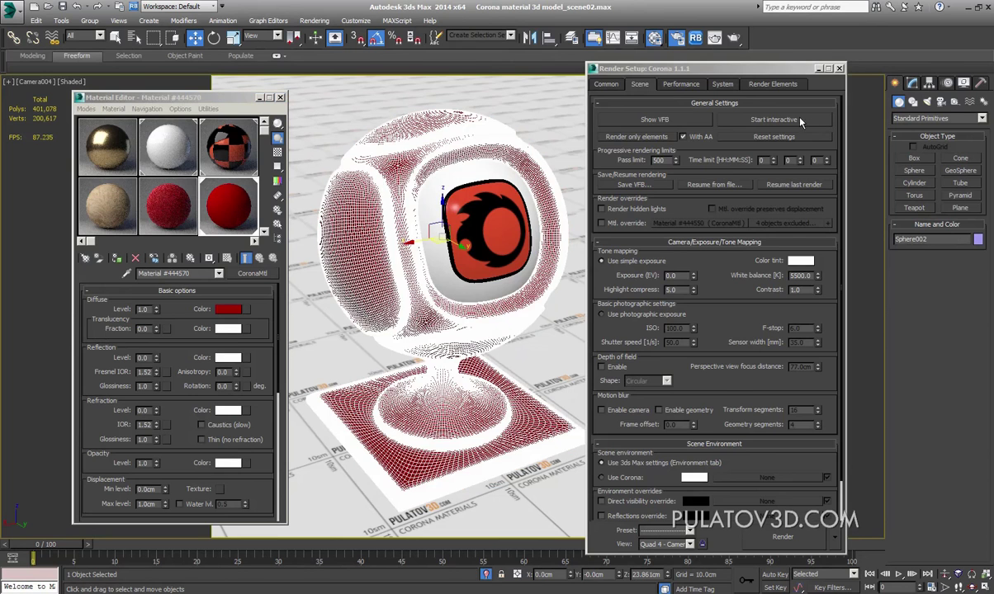
Step: Start an interactive render, set reflection level 0.5 and try glossiness 0.88 and 0.5
{"action": "left_click", "coordinate": [773, 120]}
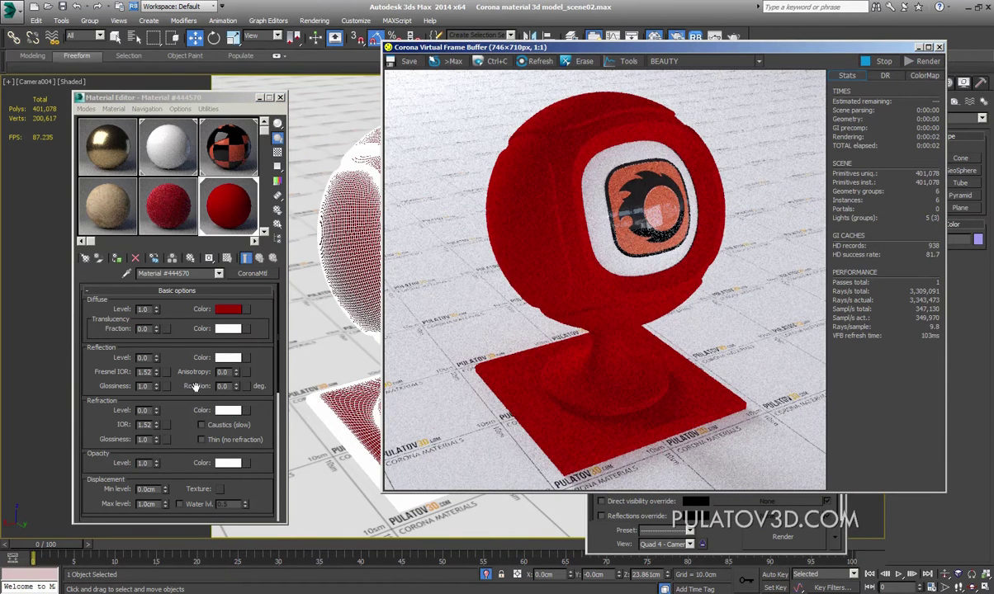
{"action": "left_click", "coordinate": [157, 357]}
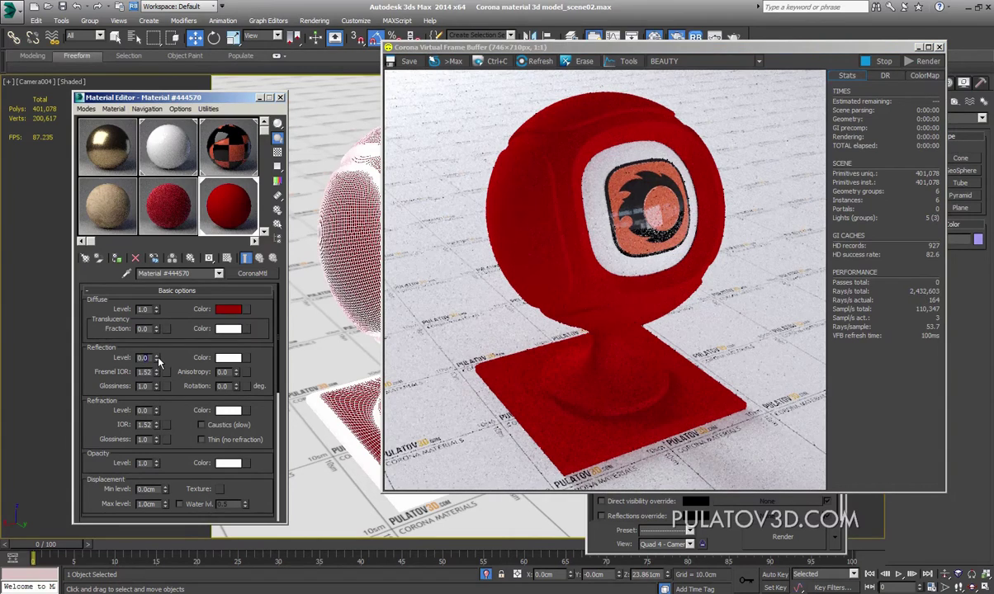
{"action": "type", "text": "0.5"}
{"action": "key", "text": "Return"}
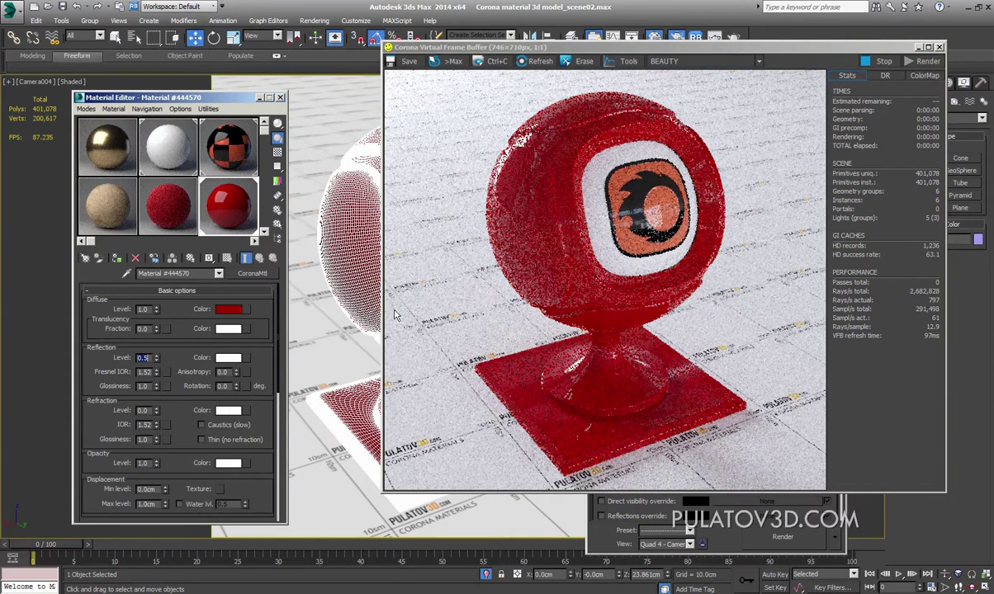
{"action": "left_click", "coordinate": [499, 215]}
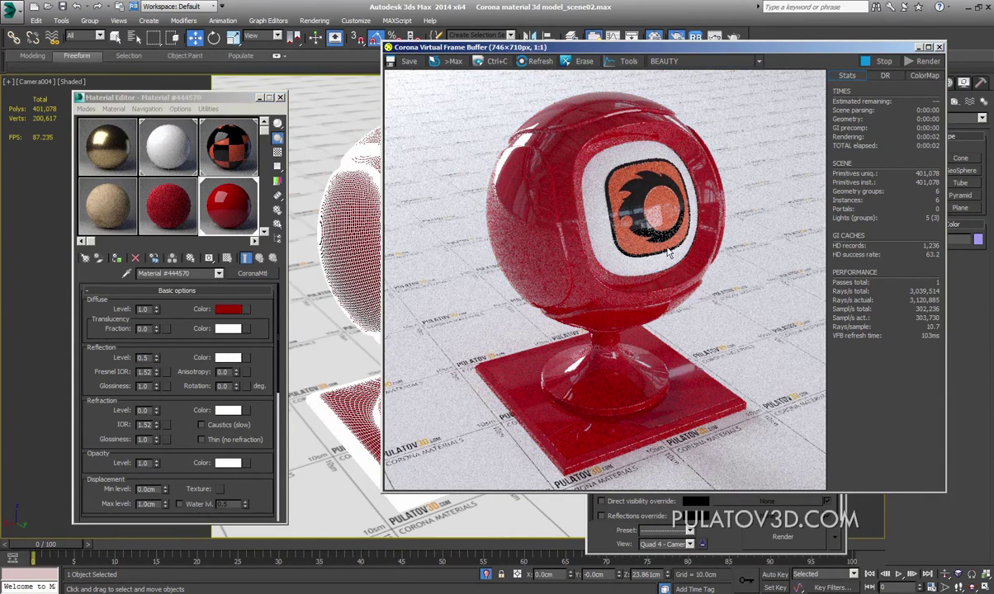
{"action": "scroll", "coordinate": [162, 361], "scroll_direction": "down", "scroll_amount": 2}
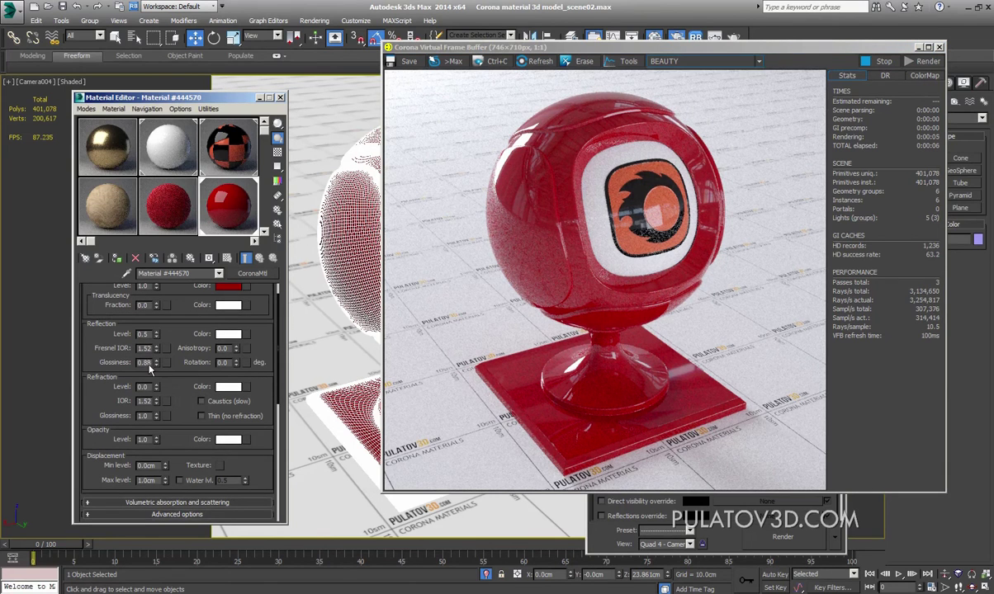
{"action": "type", "text": "0.88"}
{"action": "key", "text": "Return"}
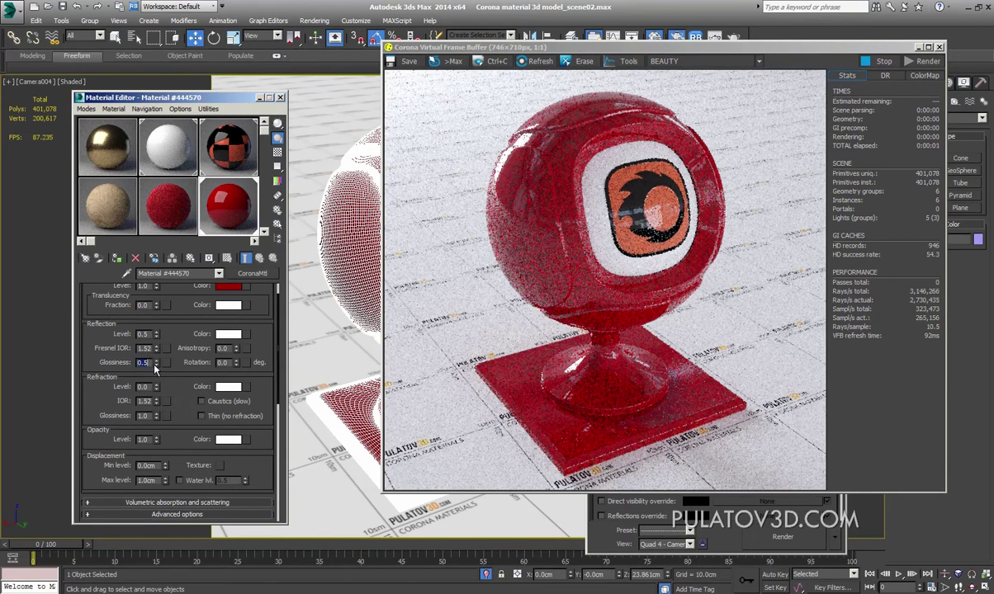
{"action": "type", "text": "0.5"}
{"action": "key", "text": "Return"}
{"action": "left_click", "coordinate": [520, 206]}
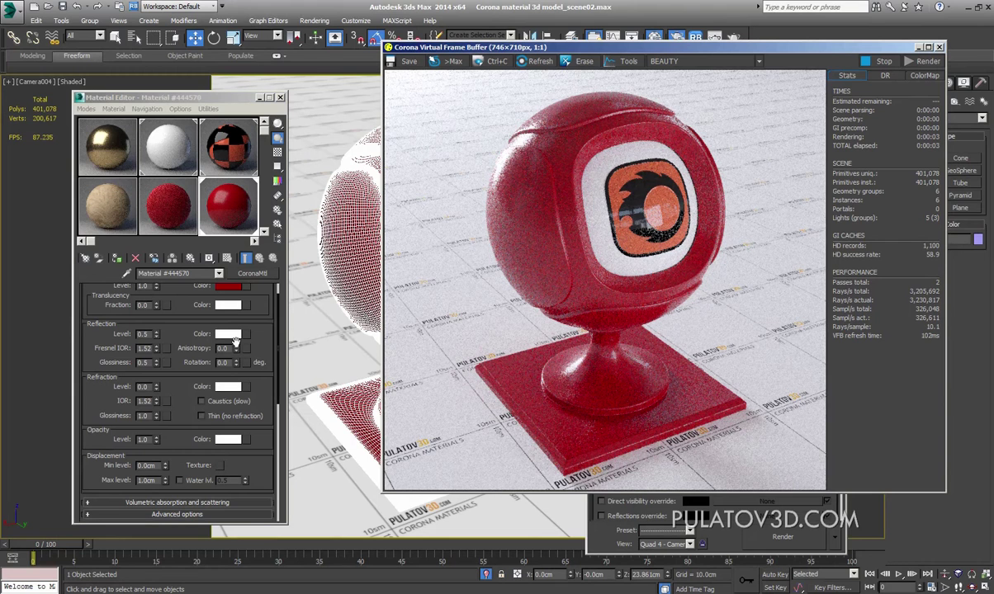
Step: Set glossiness to 0.3 and test Fresnel IOR values of 3.0 and 2.0
{"action": "left_click", "coordinate": [146, 362]}
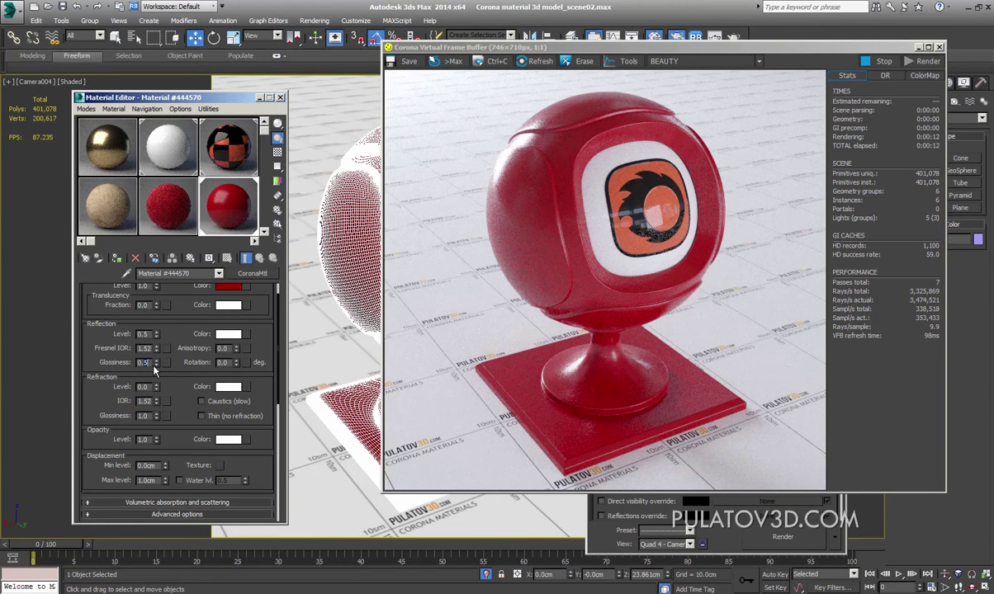
{"action": "type", "text": "0.3"}
{"action": "key", "text": "Return"}
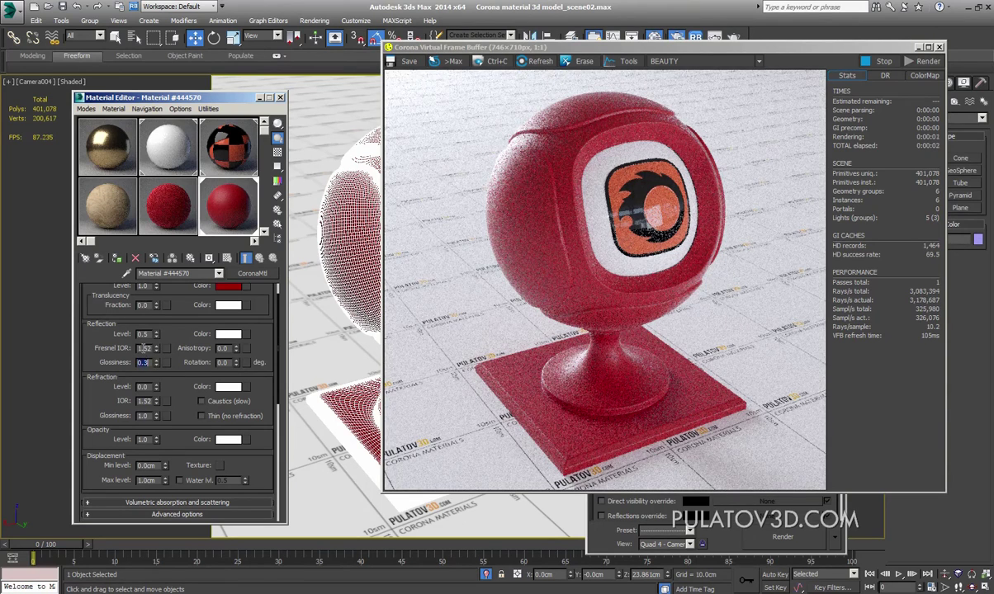
{"action": "double_click", "coordinate": [144, 348]}
{"action": "type", "text": "3"}
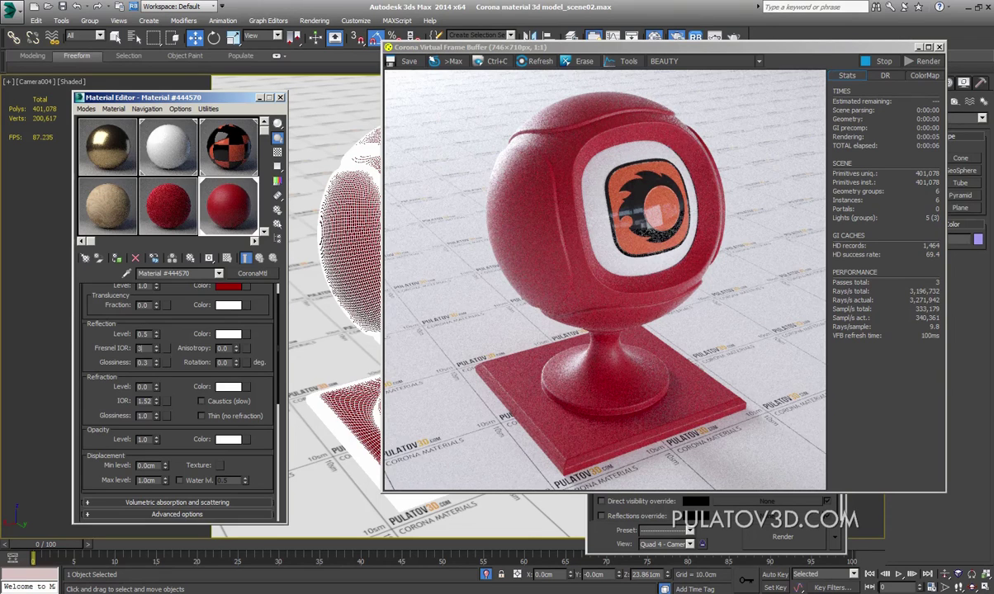
{"action": "key", "text": "Return"}
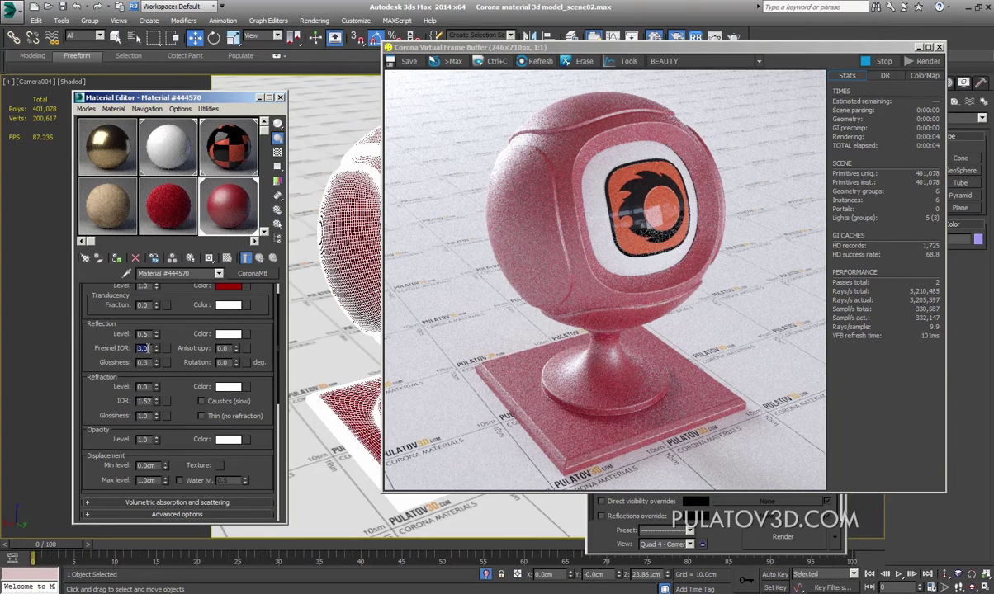
{"action": "type", "text": "2"}
{"action": "key", "text": "Return"}
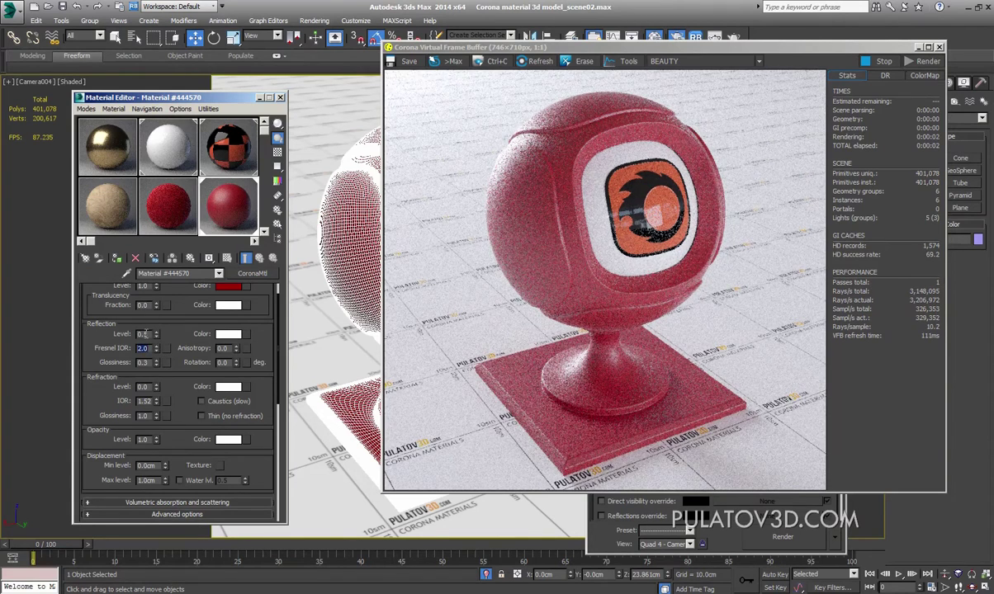
Step: Settle on Fresnel IOR 1.56 and reflection level 0.5 after trying levels 0.7 and 0.83
{"action": "left_click", "coordinate": [146, 334]}
{"action": "key", "text": "Return"}
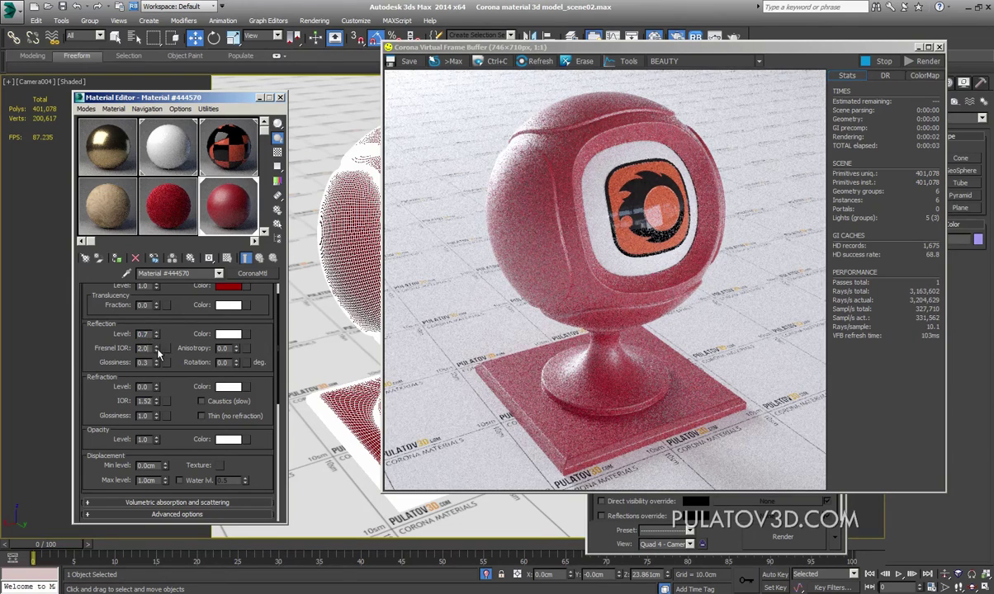
{"action": "type", "text": "1.56"}
{"action": "key", "text": "Return"}
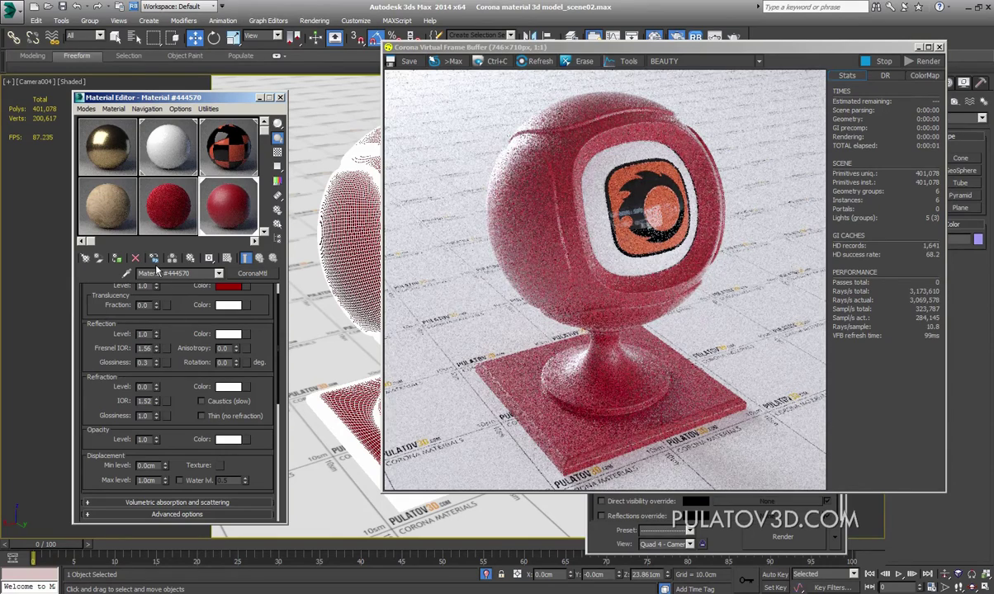
{"action": "double_click", "coordinate": [145, 333]}
{"action": "type", "text": "0.83"}
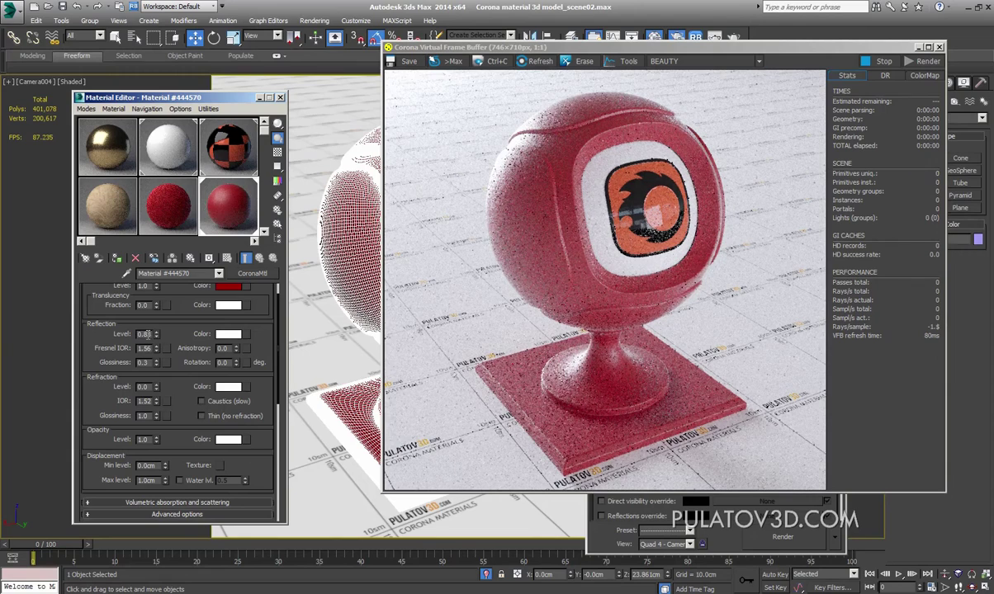
{"action": "key", "text": "Return"}
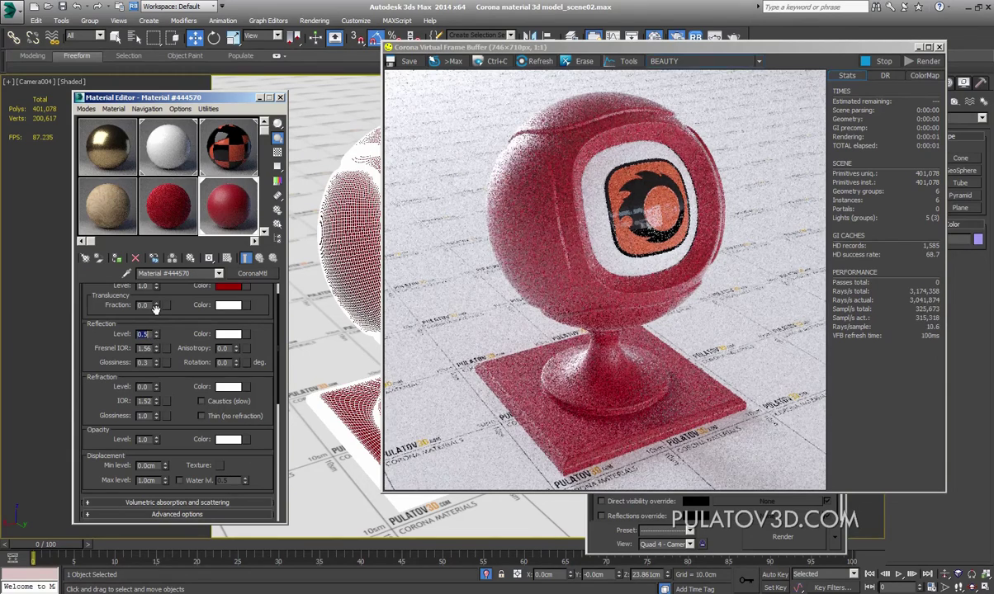
{"action": "type", "text": "0.5"}
{"action": "key", "text": "Return"}
{"action": "double_click", "coordinate": [144, 364]}
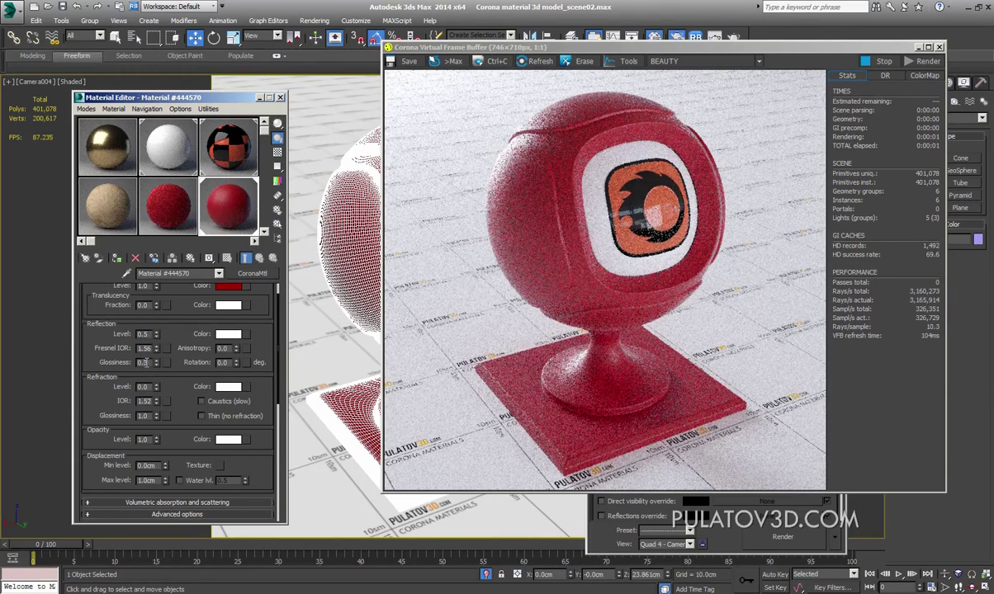
Step: Open the Bump slot's map browser and cancel it without choosing a map
{"action": "scroll", "coordinate": [190, 314], "scroll_direction": "down", "scroll_amount": 3}
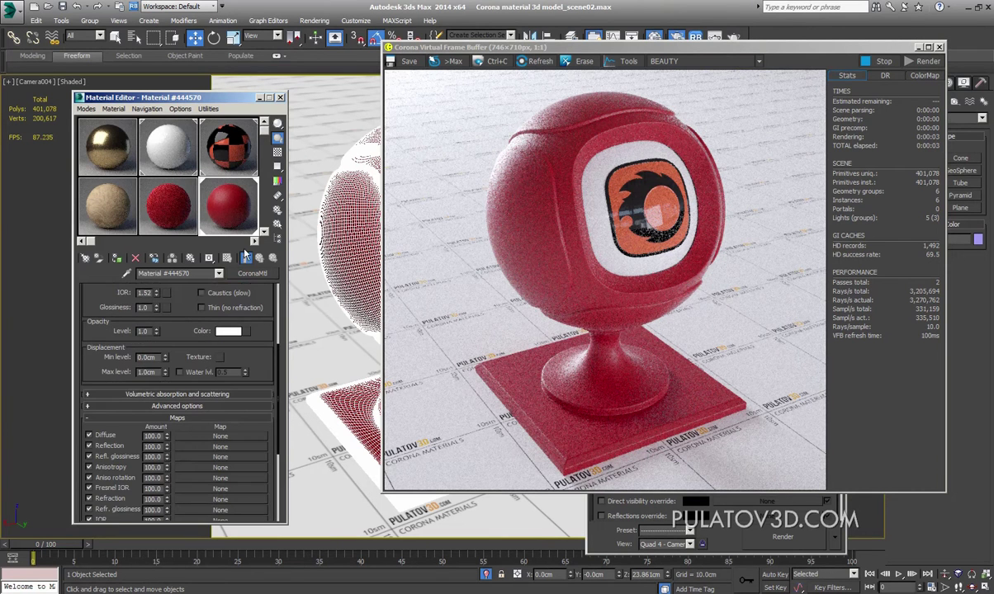
{"action": "scroll", "coordinate": [190, 436], "scroll_direction": "down", "scroll_amount": 2}
{"action": "left_click", "coordinate": [188, 465]}
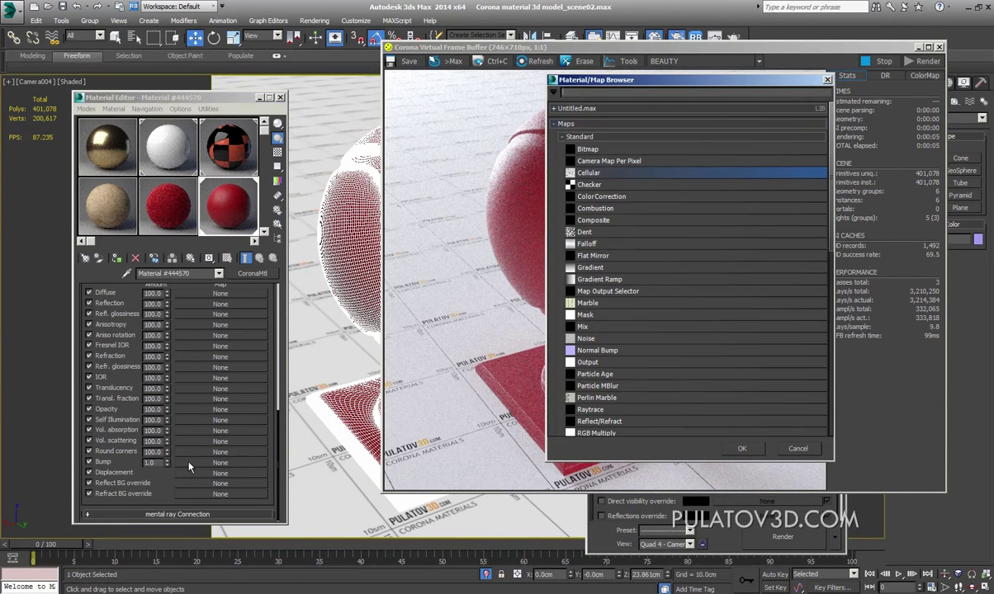
{"action": "left_click_drag", "start_coordinate": [710, 80], "coordinate": [495, 105]}
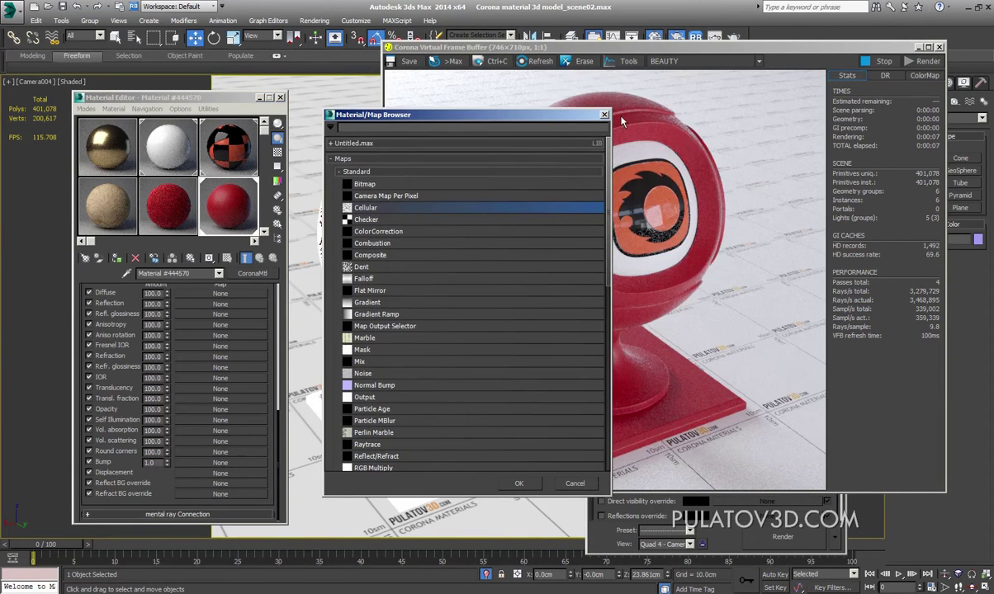
{"action": "key", "text": "Escape"}
{"action": "scroll", "coordinate": [272, 306], "scroll_direction": "up", "scroll_amount": 5}
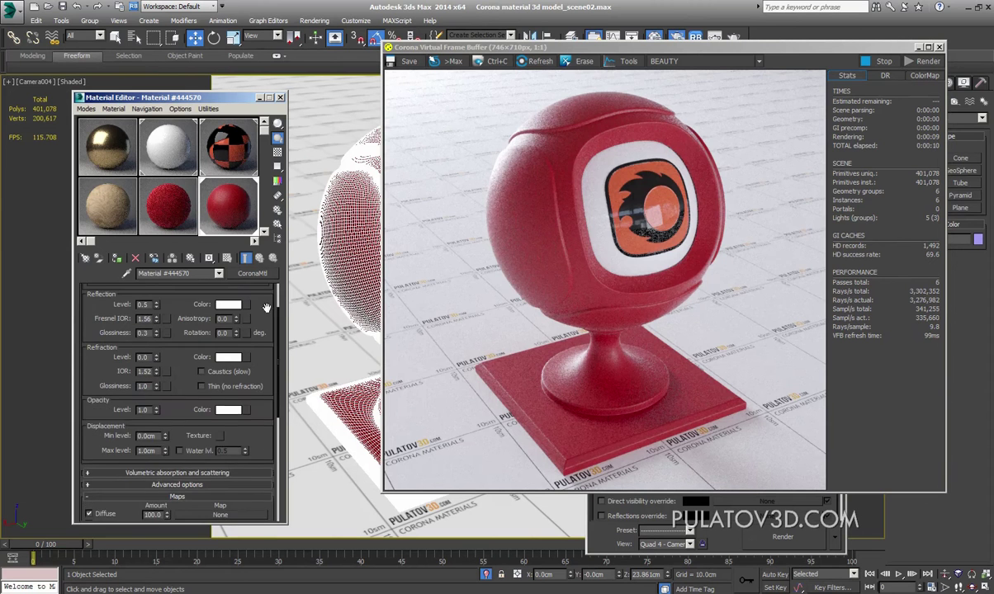
{"action": "scroll", "coordinate": [260, 388], "scroll_direction": "up", "scroll_amount": 2}
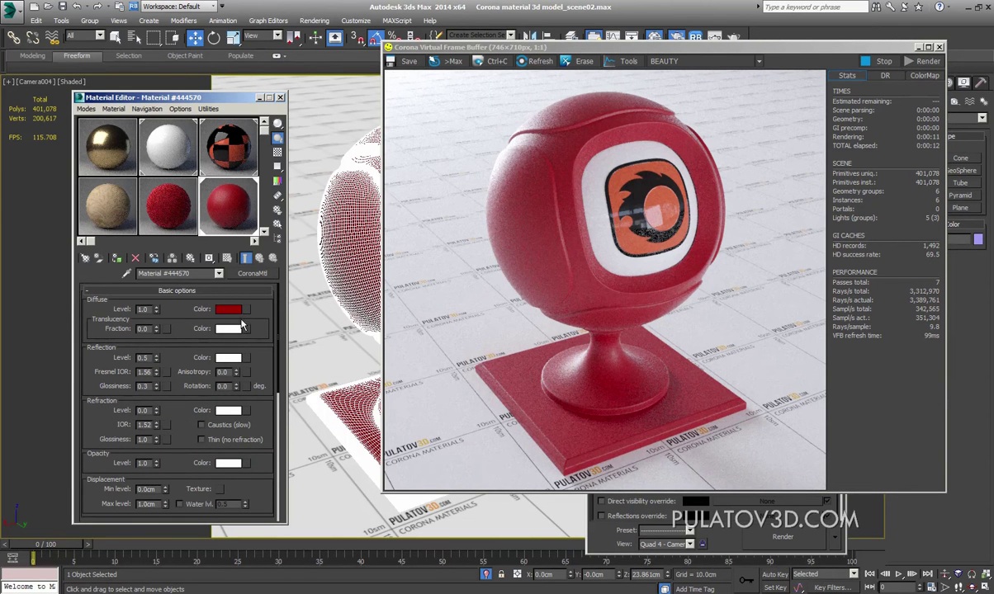
Step: Paste the copied map into the red Material #444570's Diffuse slot
{"action": "left_click", "coordinate": [170, 202]}
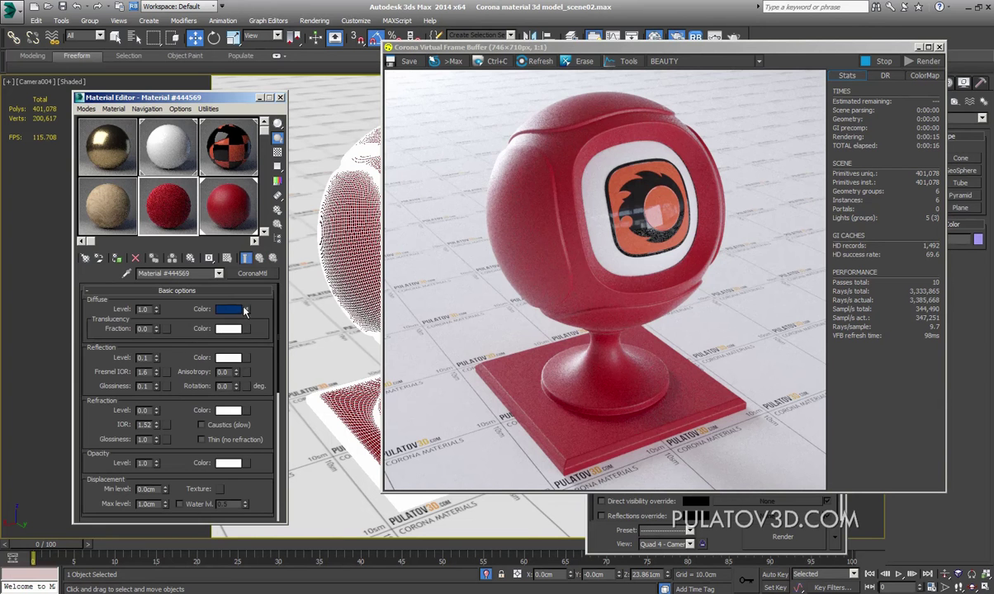
{"action": "left_click", "coordinate": [222, 189]}
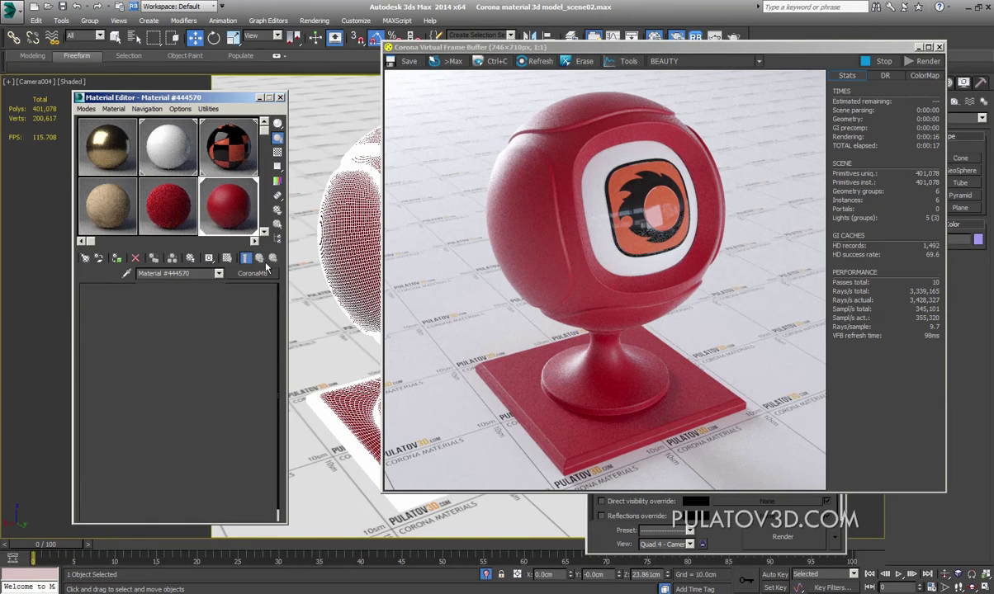
{"action": "right_click", "coordinate": [247, 310]}
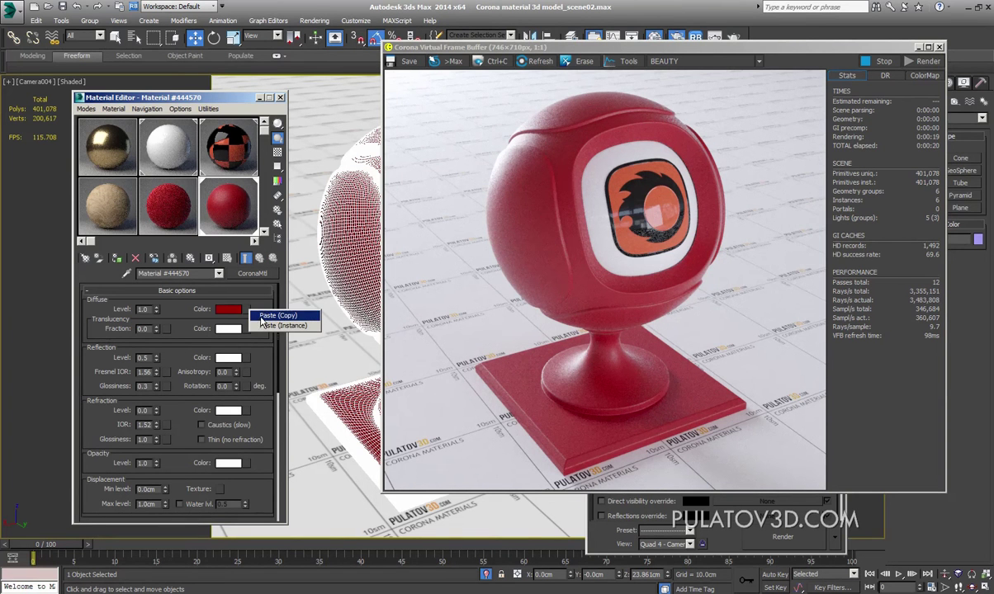
{"action": "left_click", "coordinate": [288, 317]}
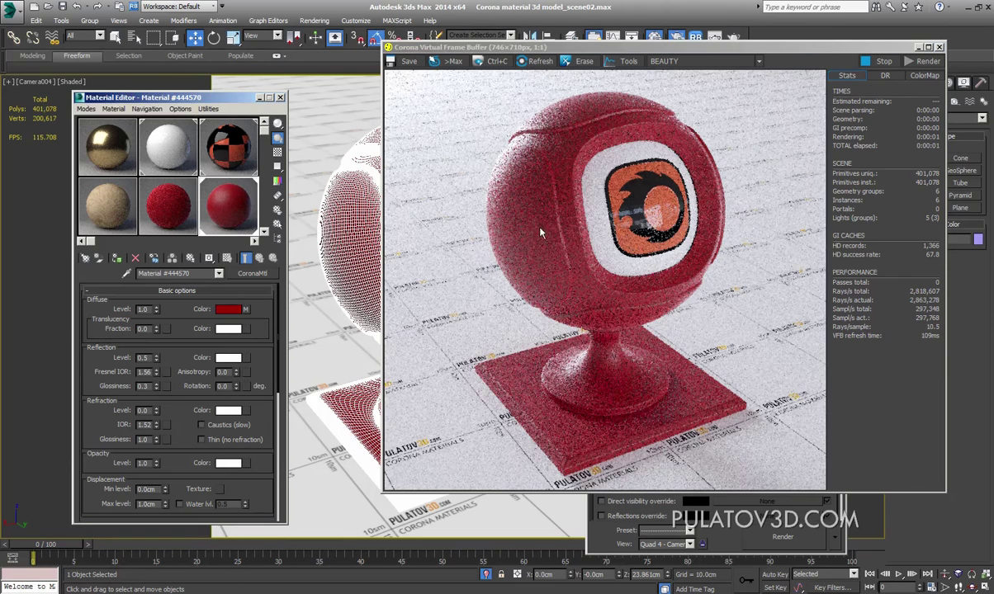
{"action": "left_click", "coordinate": [584, 132]}
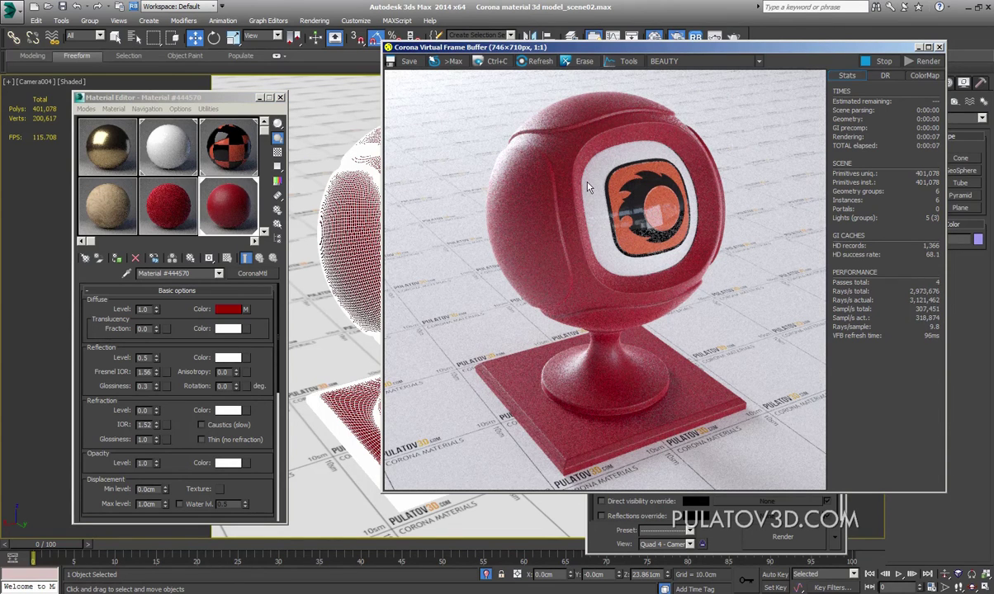
{"action": "left_click_drag", "start_coordinate": [596, 53], "coordinate": [592, 62]}
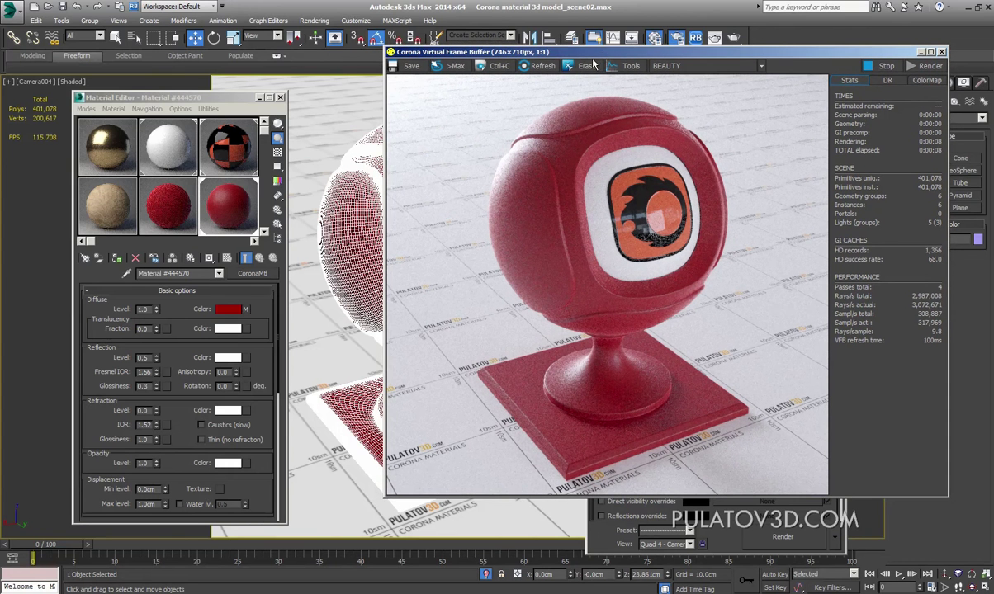
{"action": "left_click", "coordinate": [270, 331]}
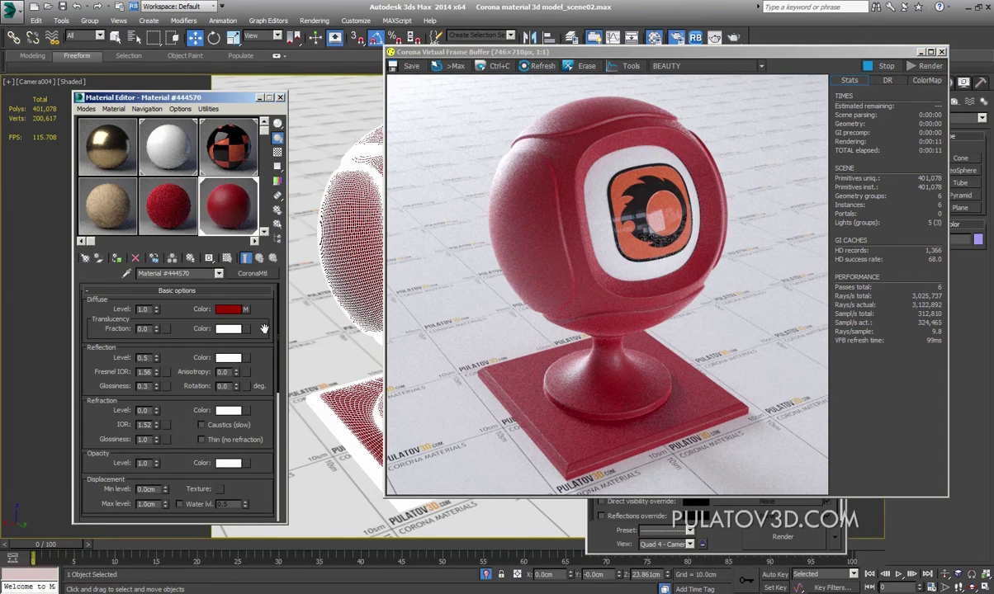
Step: Use the Diffuse colour's right-click menu to work on the diffuse colour
{"action": "right_click", "coordinate": [234, 310]}
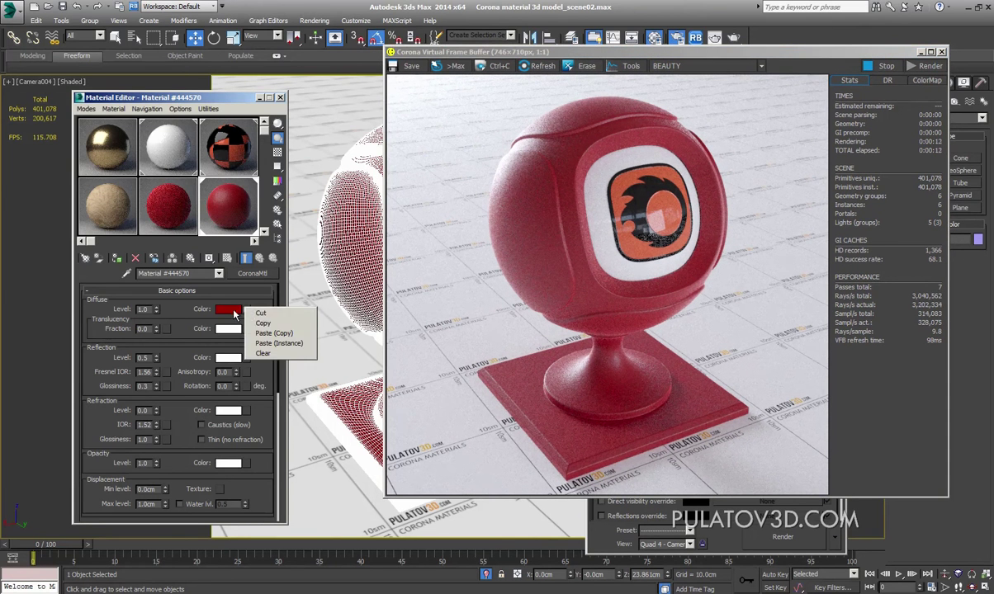
{"action": "right_click", "coordinate": [230, 310]}
{"action": "left_click", "coordinate": [248, 313]}
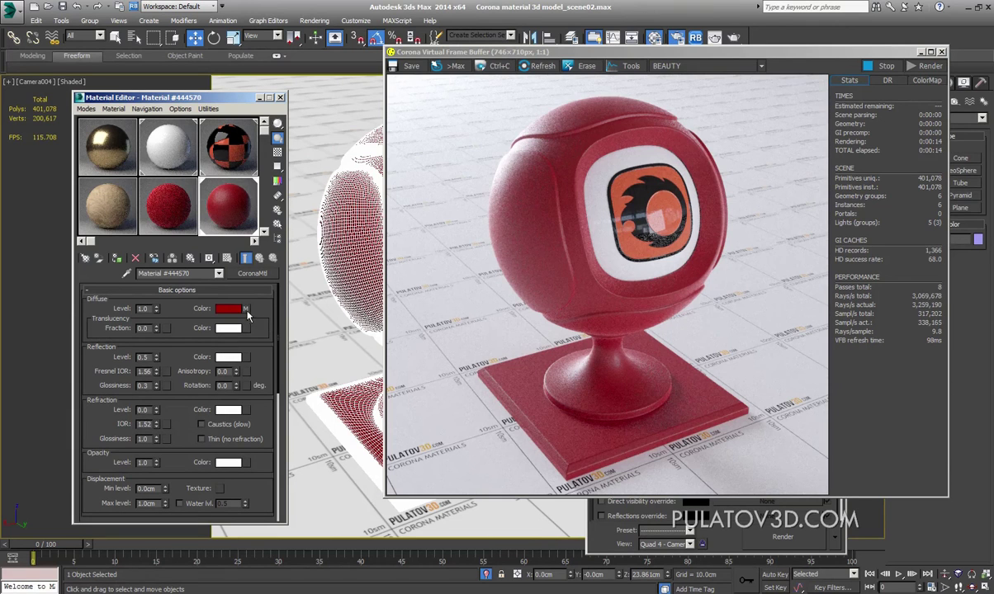
{"action": "right_click", "coordinate": [232, 309]}
{"action": "left_click", "coordinate": [269, 343]}
Step: Darken the Diffuse colour to a deep brown-red
{"action": "left_click", "coordinate": [230, 311]}
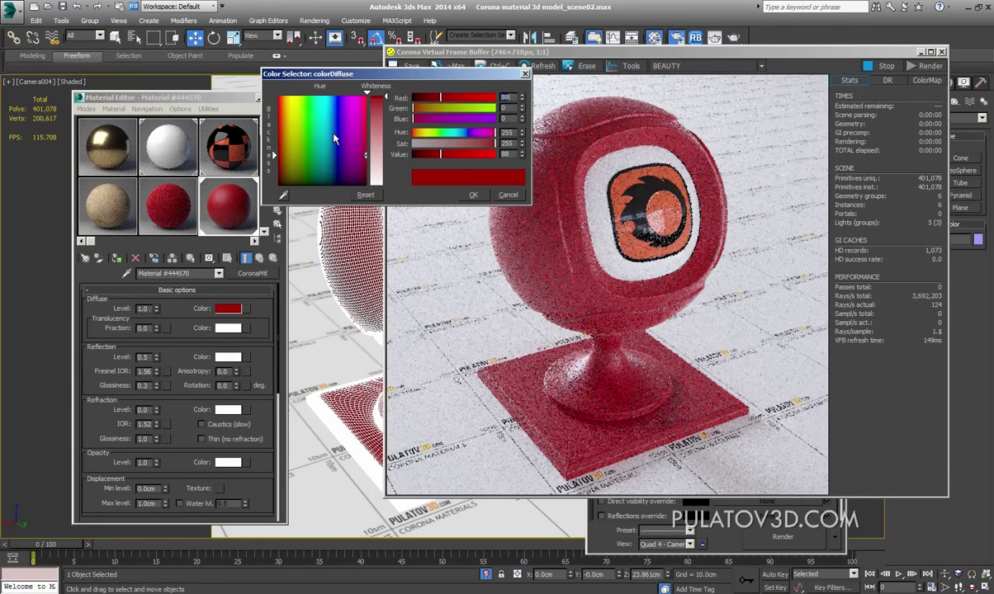
{"action": "left_click_drag", "start_coordinate": [312, 123], "coordinate": [279, 97]}
{"action": "left_click_drag", "start_coordinate": [281, 96], "coordinate": [283, 119]}
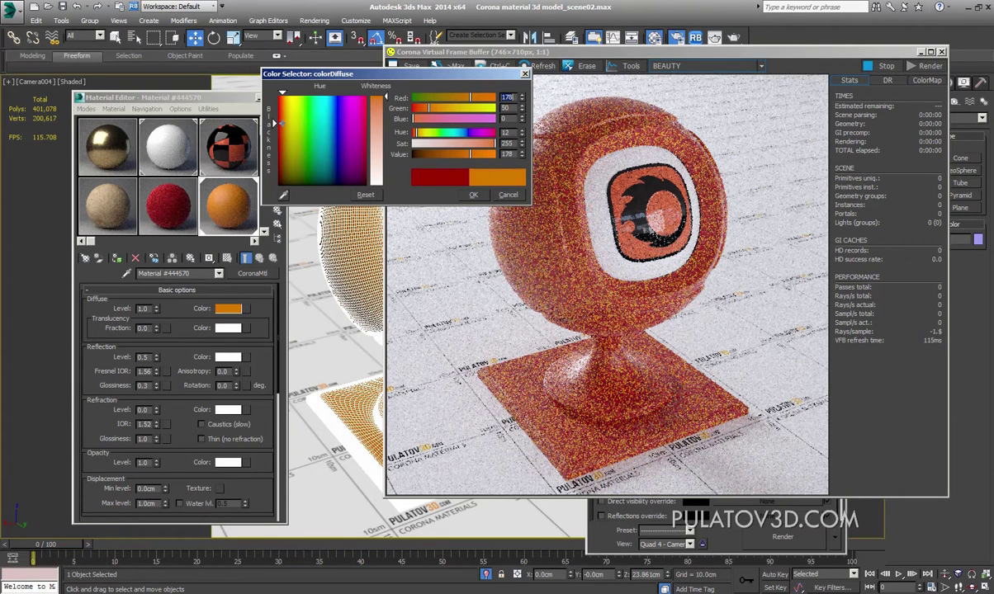
{"action": "mouse_move", "coordinate": [283, 120]}
{"action": "left_mouse_down"}
{"action": "mouse_move", "coordinate": [307, 153]}
{"action": "mouse_move", "coordinate": [487, 149]}
{"action": "left_mouse_up"}
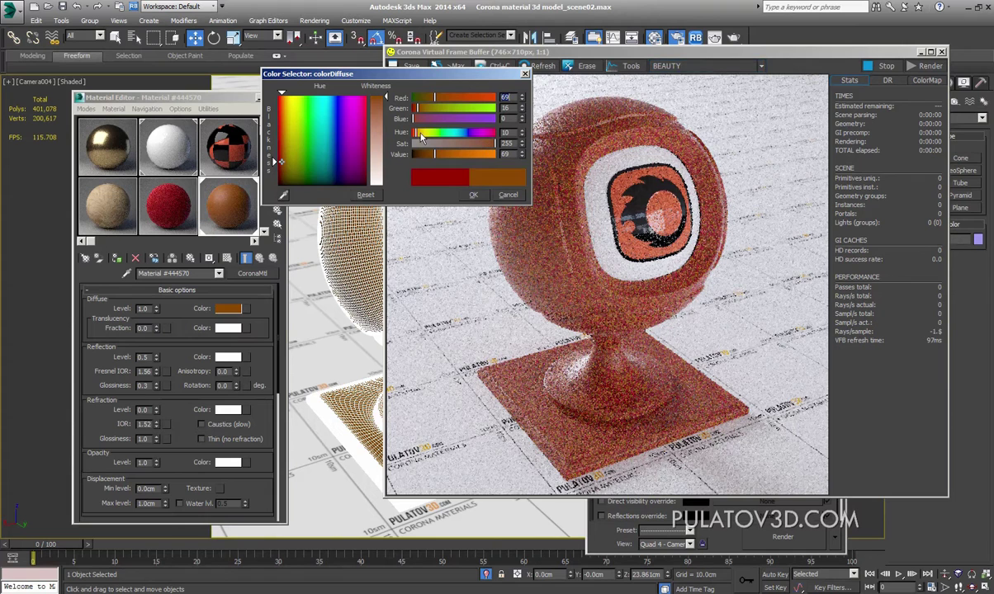
{"action": "left_click_drag", "start_coordinate": [396, 132], "coordinate": [413, 133]}
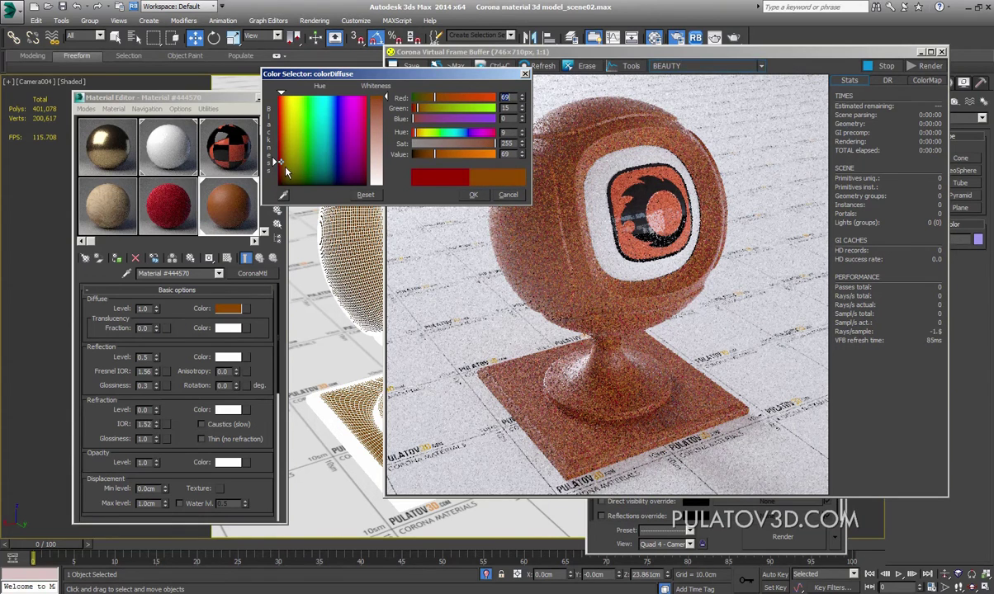
{"action": "mouse_move", "coordinate": [276, 162]}
{"action": "left_mouse_down"}
{"action": "mouse_move", "coordinate": [283, 177]}
{"action": "mouse_move", "coordinate": [279, 169]}
{"action": "left_mouse_up"}
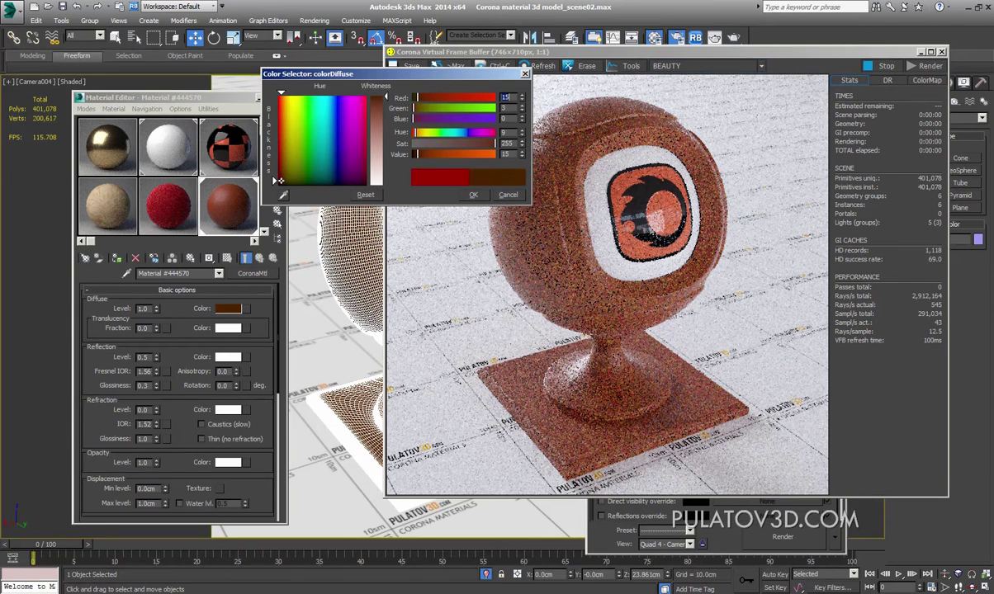
{"action": "left_click_drag", "start_coordinate": [279, 169], "coordinate": [280, 183]}
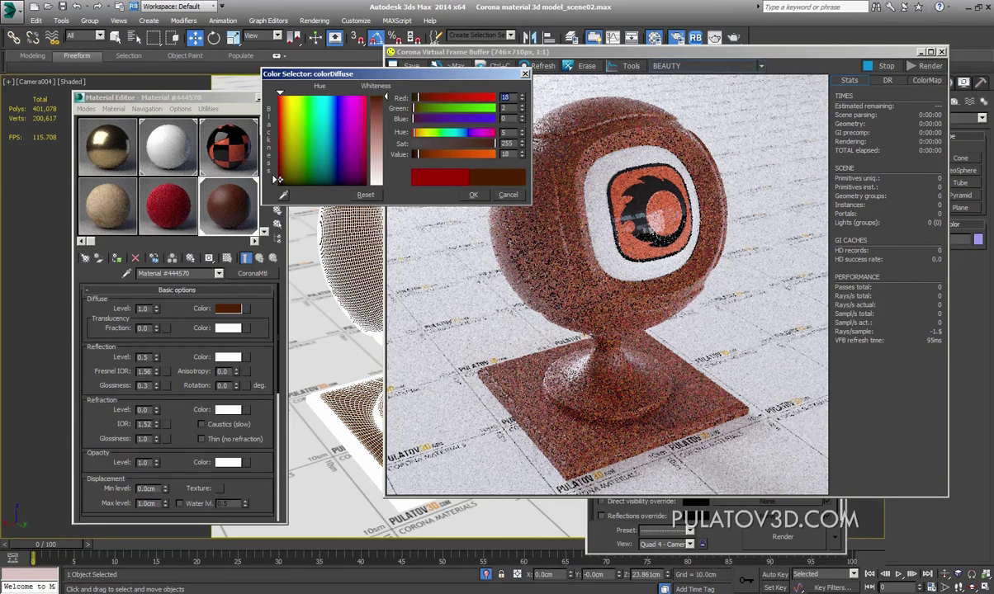
{"action": "left_click", "coordinate": [468, 195]}
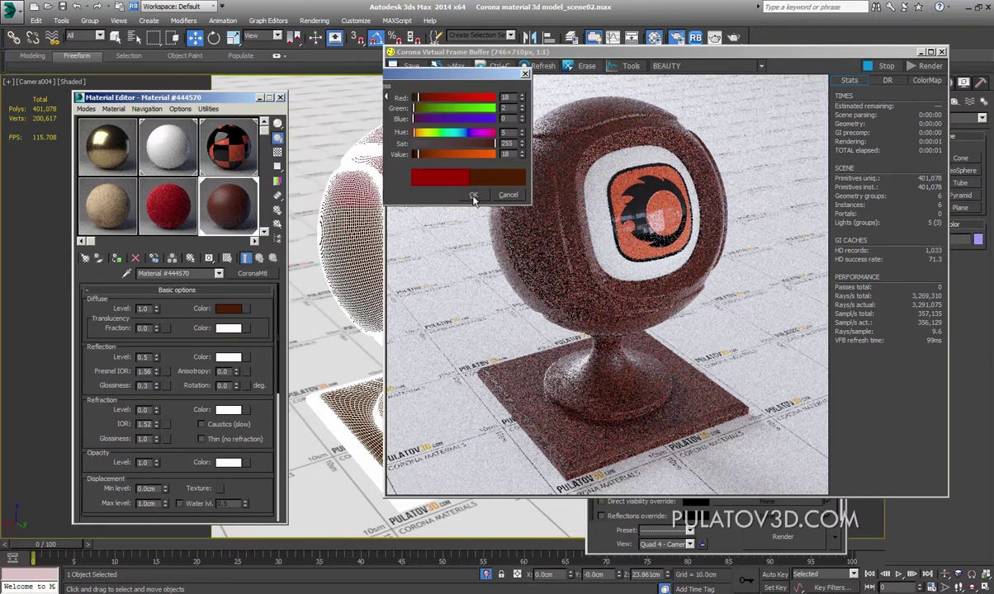
Step: Lighten the Diffuse colour to a tan orange (134, 56, 13)
{"action": "left_click", "coordinate": [228, 308]}
{"action": "mouse_move", "coordinate": [281, 161]}
{"action": "left_mouse_down"}
{"action": "mouse_move", "coordinate": [275, 125]}
{"action": "mouse_move", "coordinate": [275, 141]}
{"action": "left_mouse_up"}
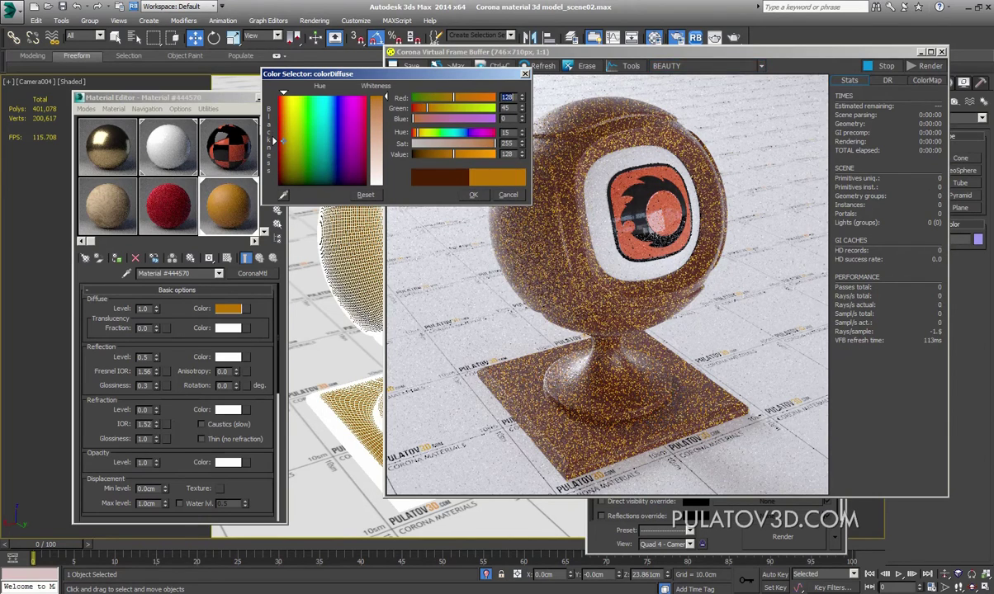
{"action": "left_click_drag", "start_coordinate": [386, 97], "coordinate": [388, 104]}
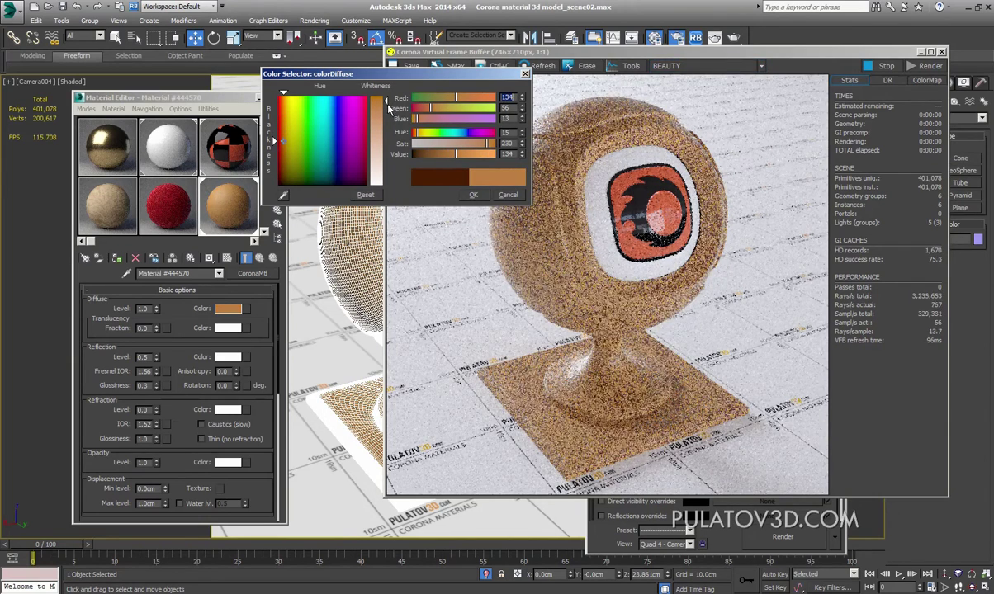
{"action": "left_click", "coordinate": [468, 194]}
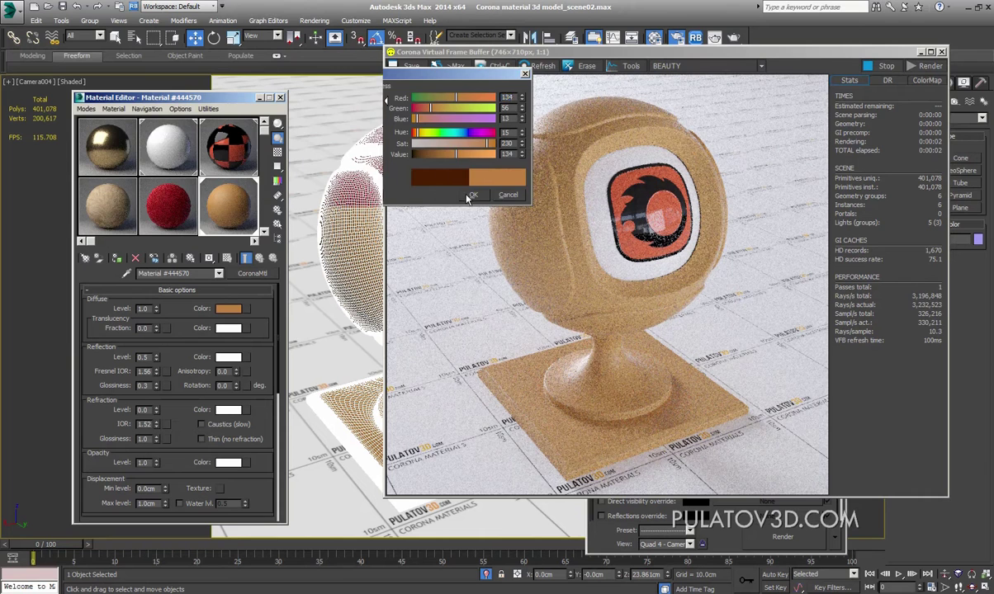
Step: Set Fresnel IOR to 10 and reflection level to 0.5 after testing 1.0 and 0.8
{"action": "double_click", "coordinate": [145, 371]}
{"action": "type", "text": "10"}
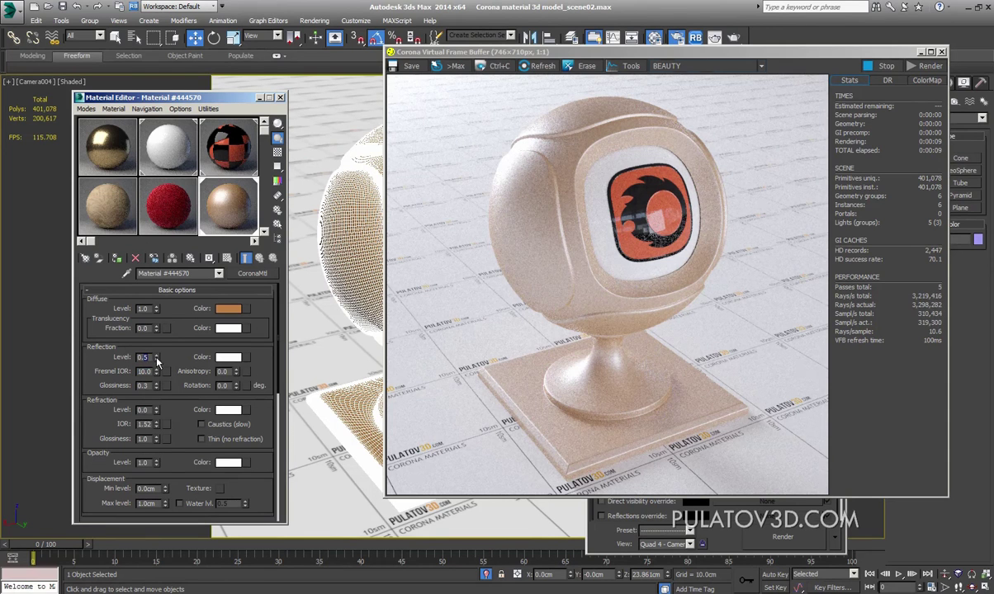
{"action": "type", "text": "1"}
{"action": "key", "text": "Return"}
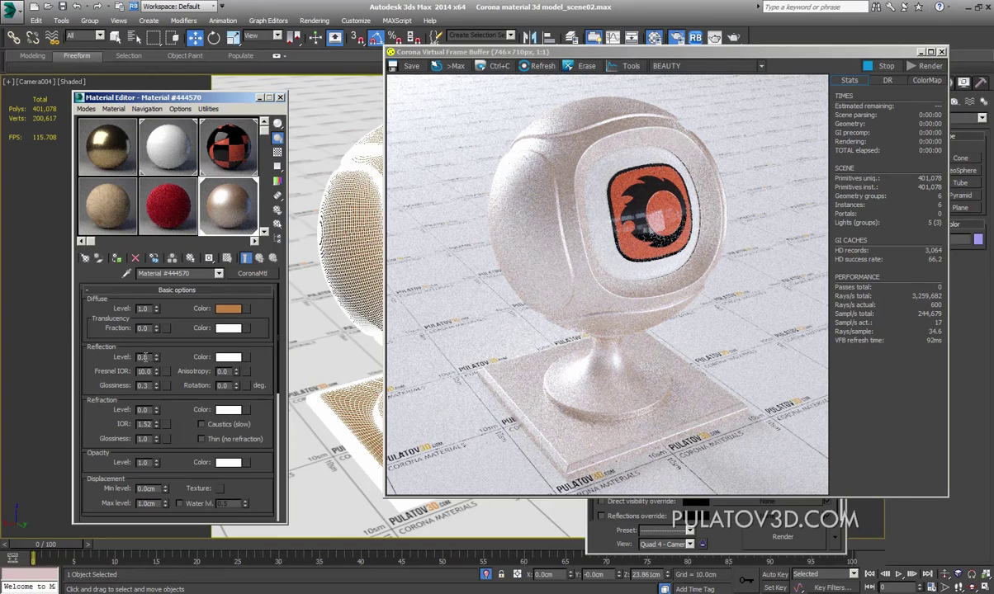
{"action": "key", "text": "Return"}
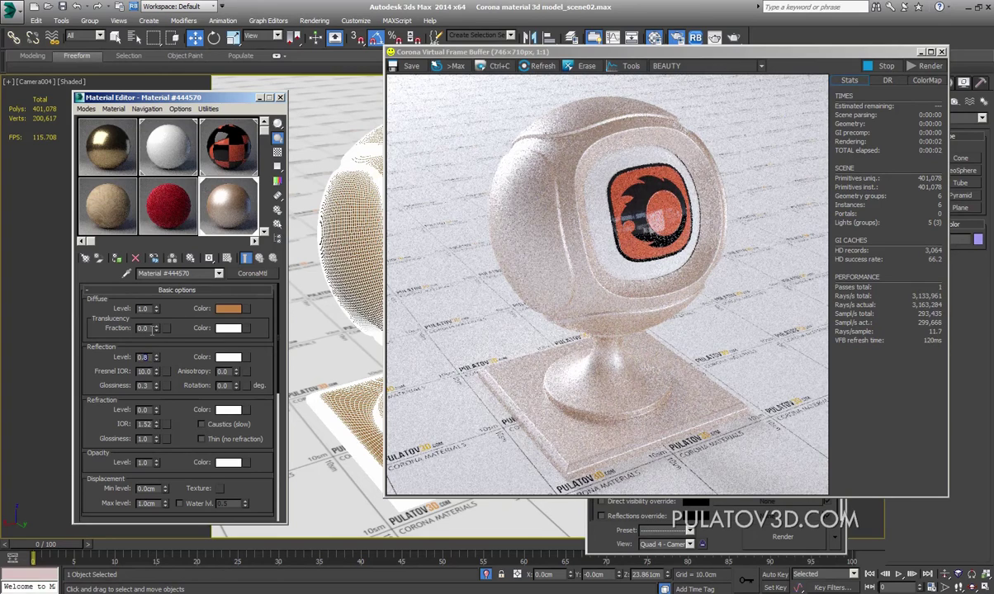
{"action": "type", "text": "0.5"}
{"action": "key", "text": "Return"}
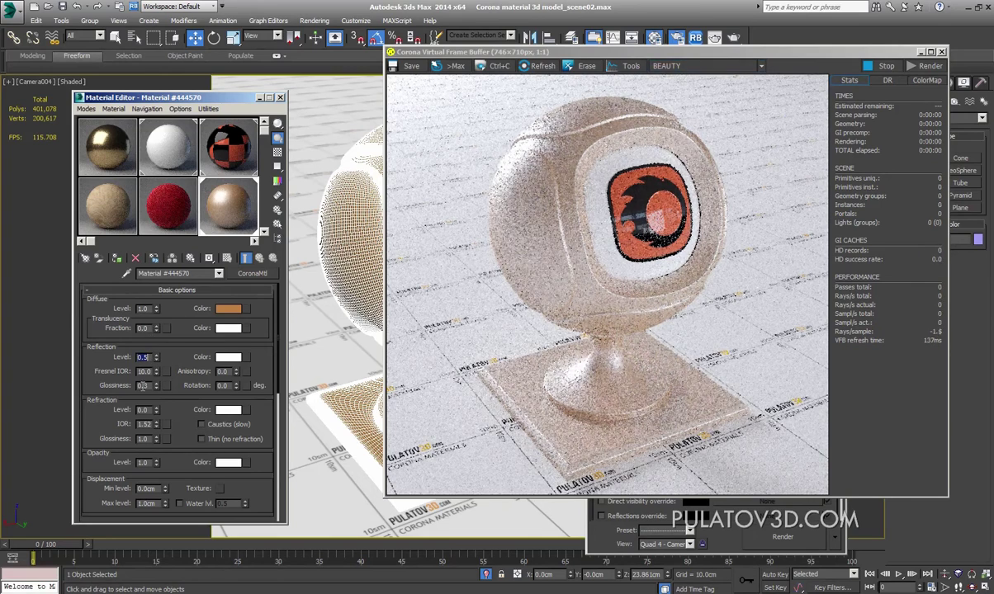
Step: Set the reflection glossiness to 0.5, then to 0.3
{"action": "left_click", "coordinate": [151, 385]}
{"action": "type", "text": "0.5"}
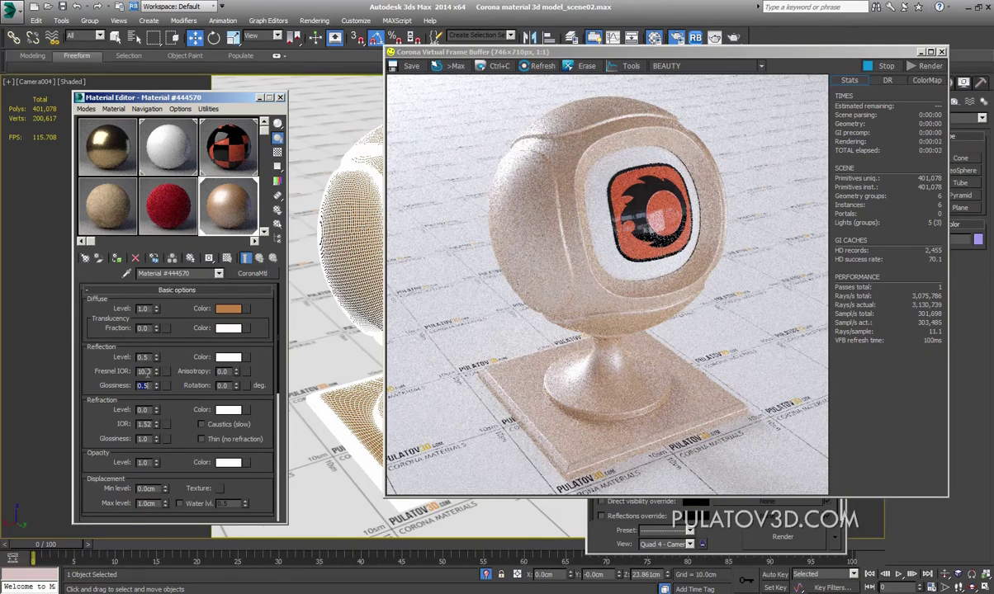
{"action": "key", "text": "Return"}
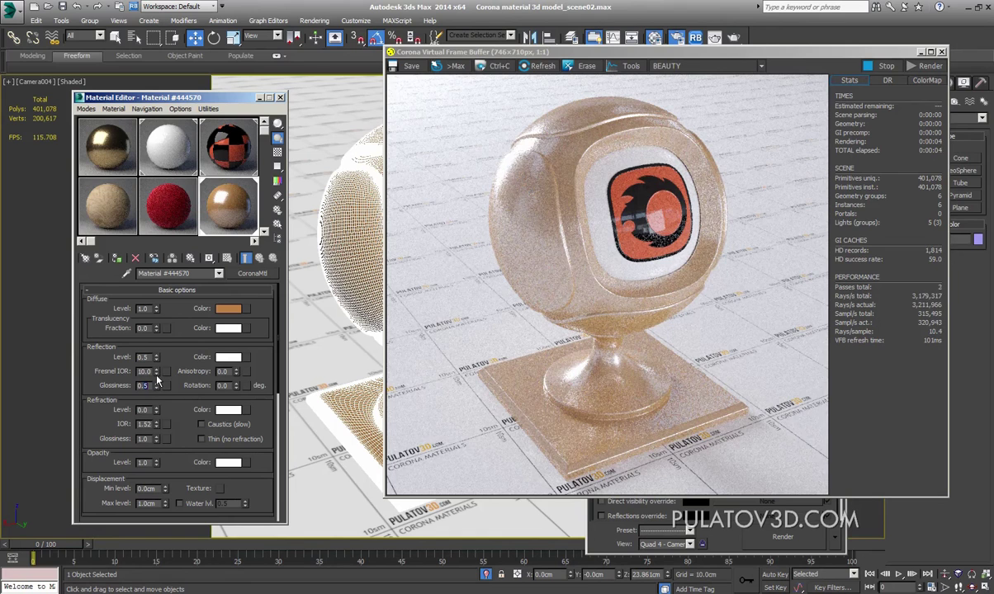
{"action": "type", "text": "0.3"}
{"action": "key", "text": "Return"}
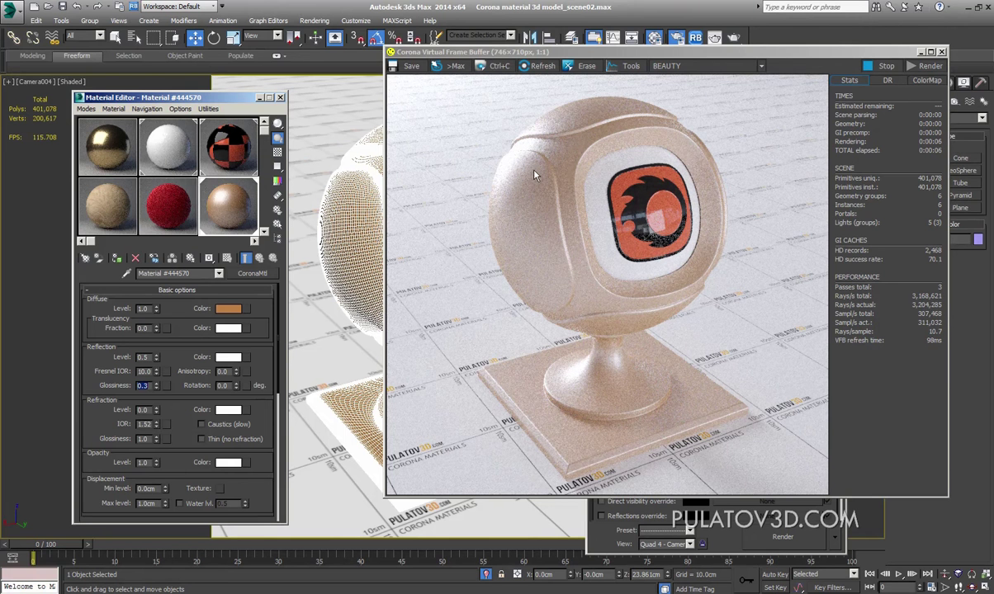
Step: Preview the woven BAMPE (1).jpg texture, then load it as a Bitmap in the fabric material's Bump slot
{"action": "scroll", "coordinate": [198, 402], "scroll_direction": "down", "scroll_amount": 5}
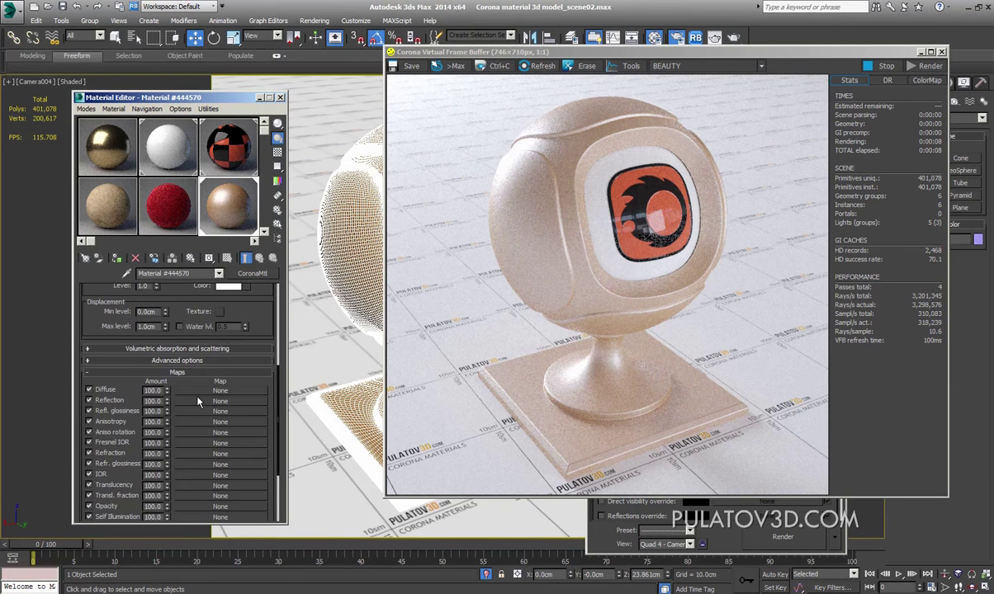
{"action": "scroll", "coordinate": [114, 431], "scroll_direction": "down", "scroll_amount": 3}
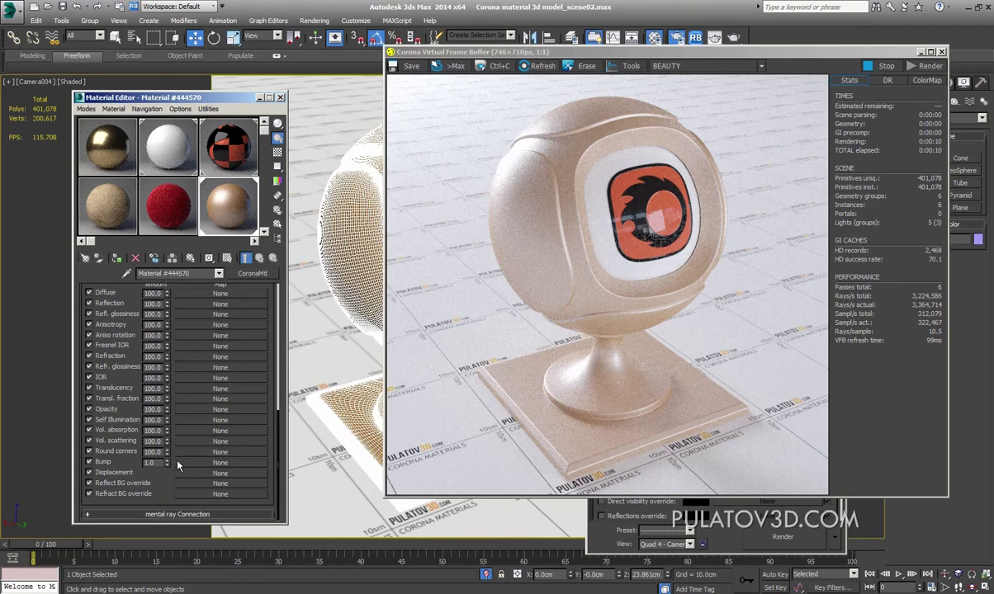
{"action": "left_click", "coordinate": [220, 436]}
{"action": "double_click", "coordinate": [363, 183]}
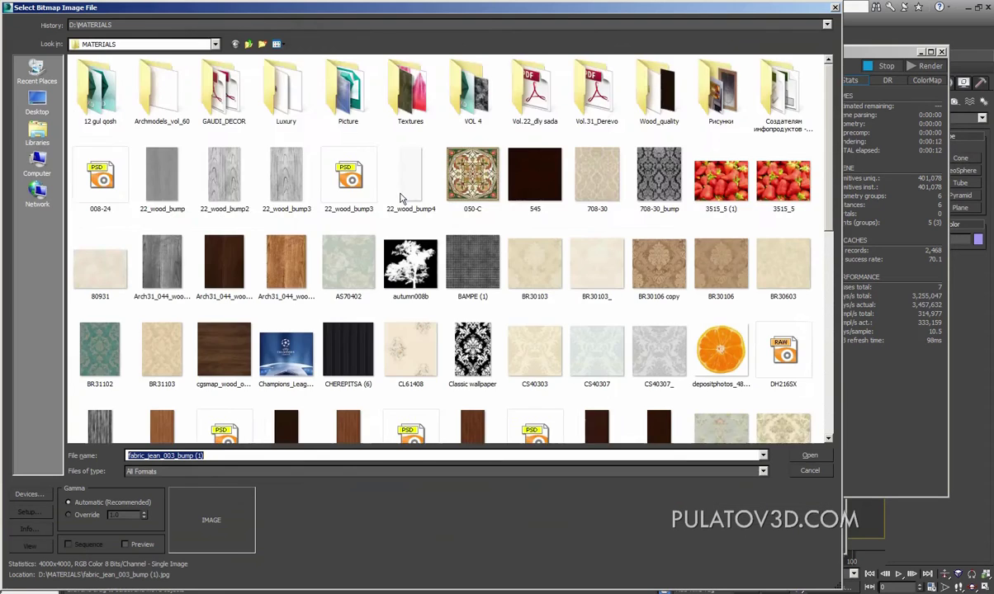
{"action": "scroll", "coordinate": [830, 187], "scroll_direction": "down", "scroll_amount": 2}
{"action": "left_click_drag", "start_coordinate": [830, 187], "coordinate": [830, 156]}
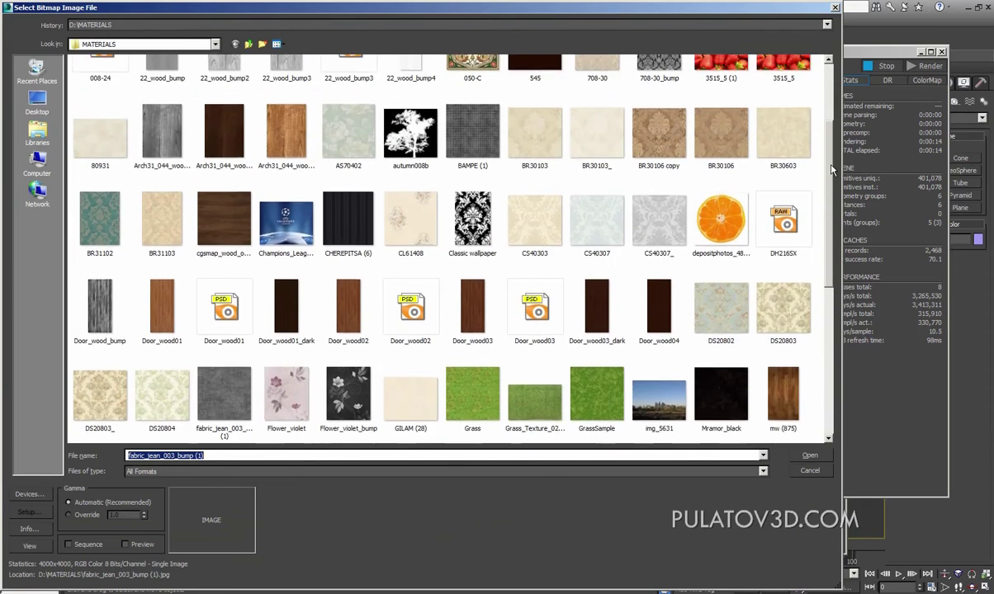
{"action": "right_click", "coordinate": [495, 146]}
{"action": "left_click", "coordinate": [545, 182]}
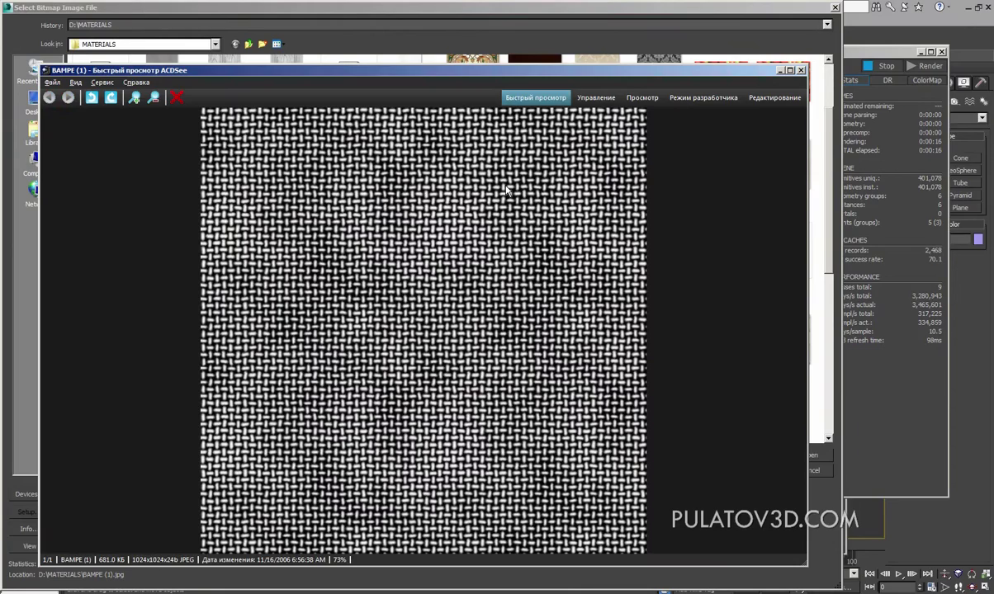
{"action": "left_click", "coordinate": [801, 72]}
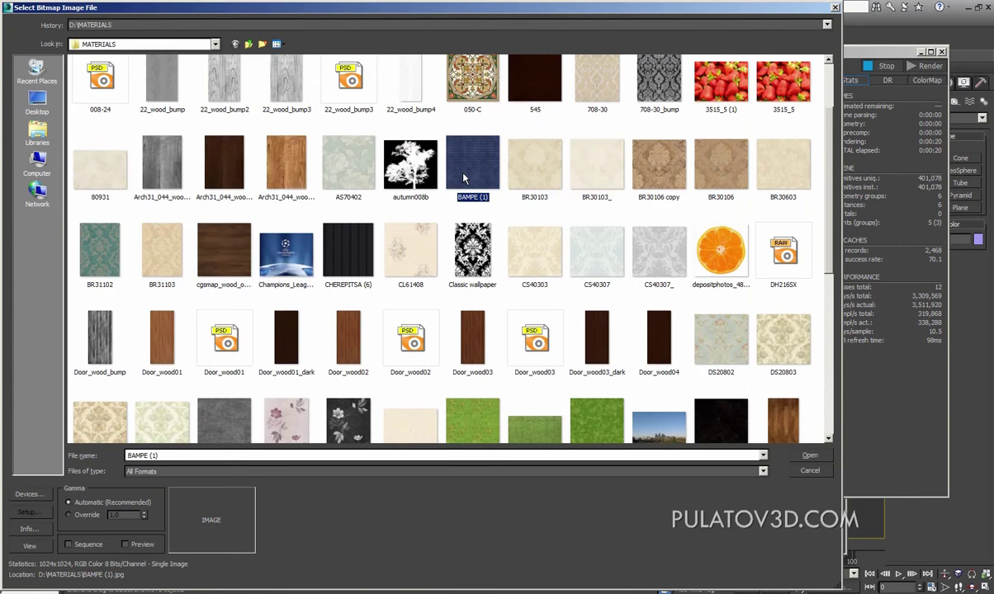
{"action": "double_click", "coordinate": [464, 178]}
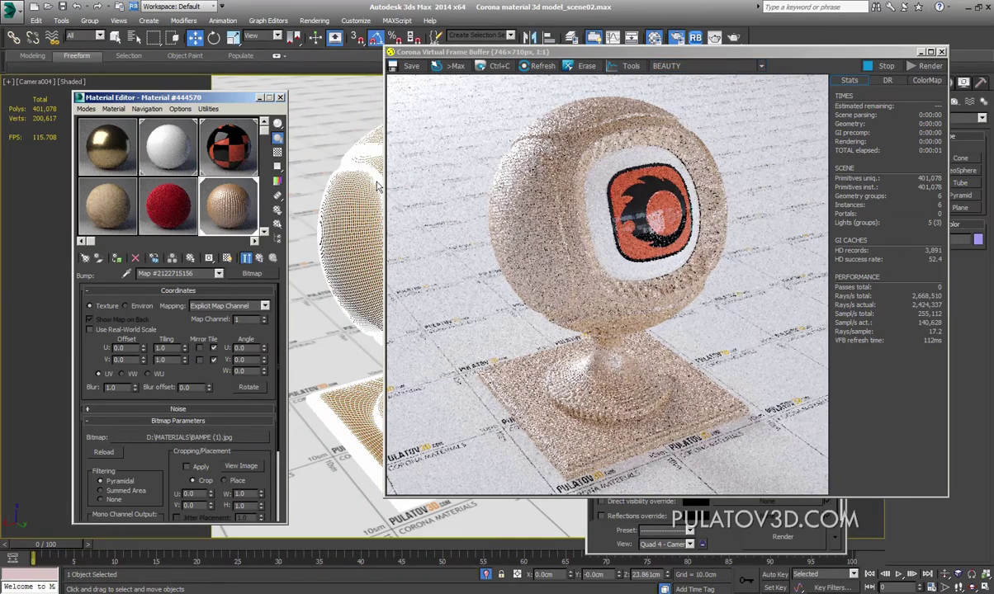
Step: Switch to a perspective view zoomed in close on the shader ball
{"action": "left_click", "coordinate": [328, 159]}
{"action": "key", "text": "p"}
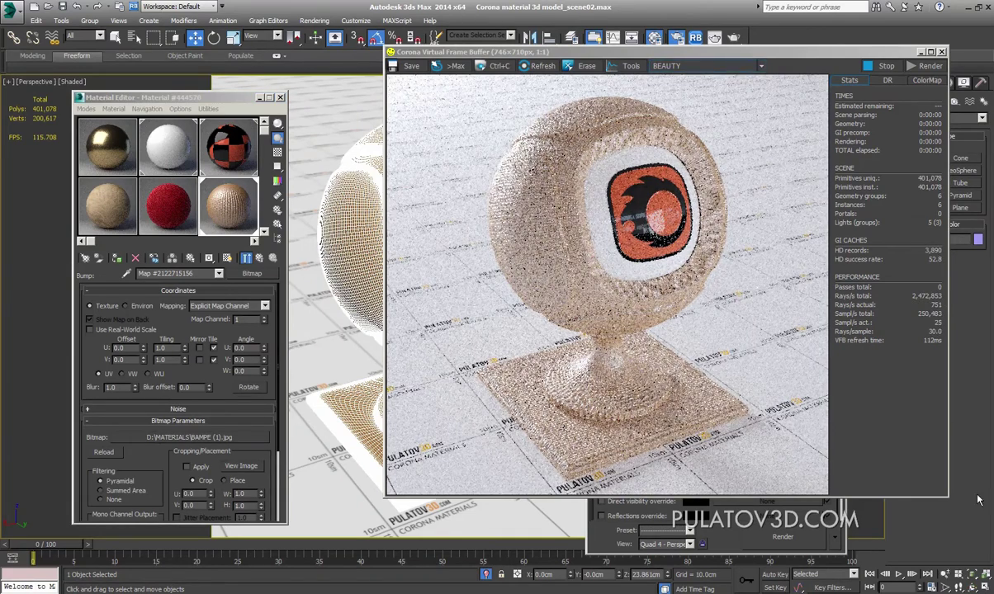
{"action": "left_click", "coordinate": [945, 574]}
{"action": "left_click_drag", "start_coordinate": [340, 215], "coordinate": [339, 130]}
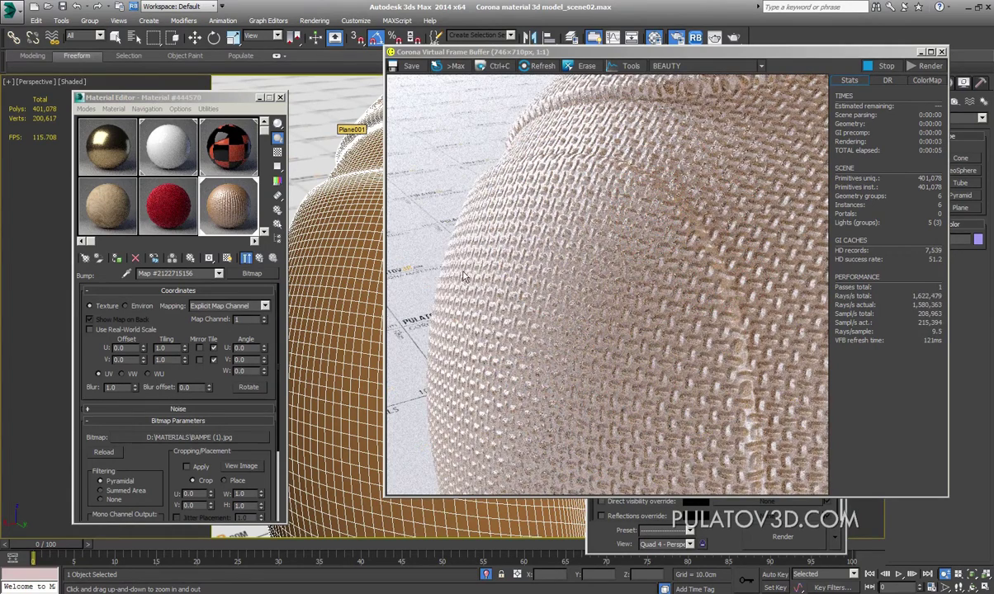
Step: Set the bump bitmap's U and V tiling to 5.0 and return to the Camera004 view
{"action": "left_click", "coordinate": [236, 252]}
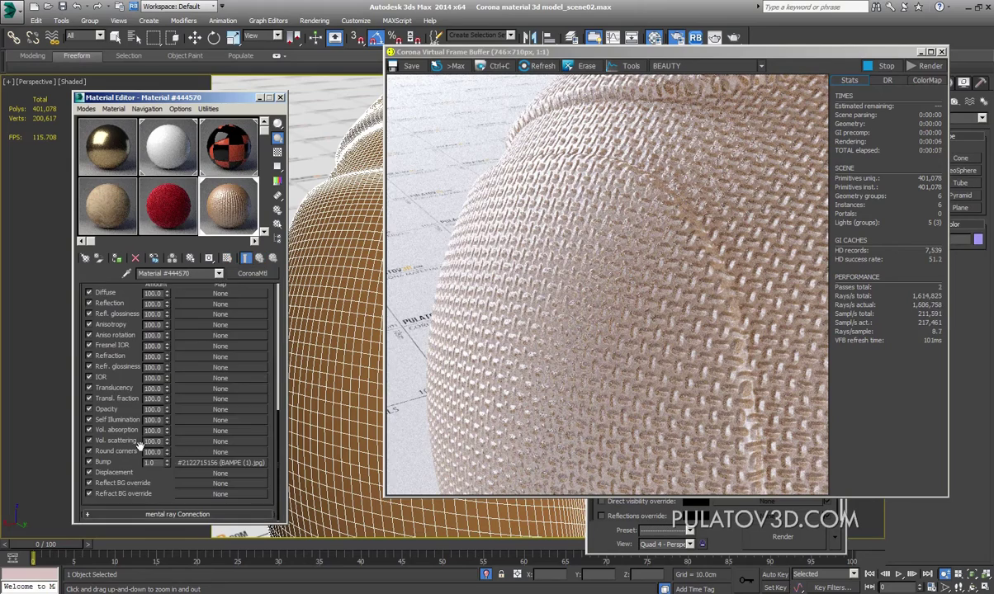
{"action": "left_click", "coordinate": [220, 462]}
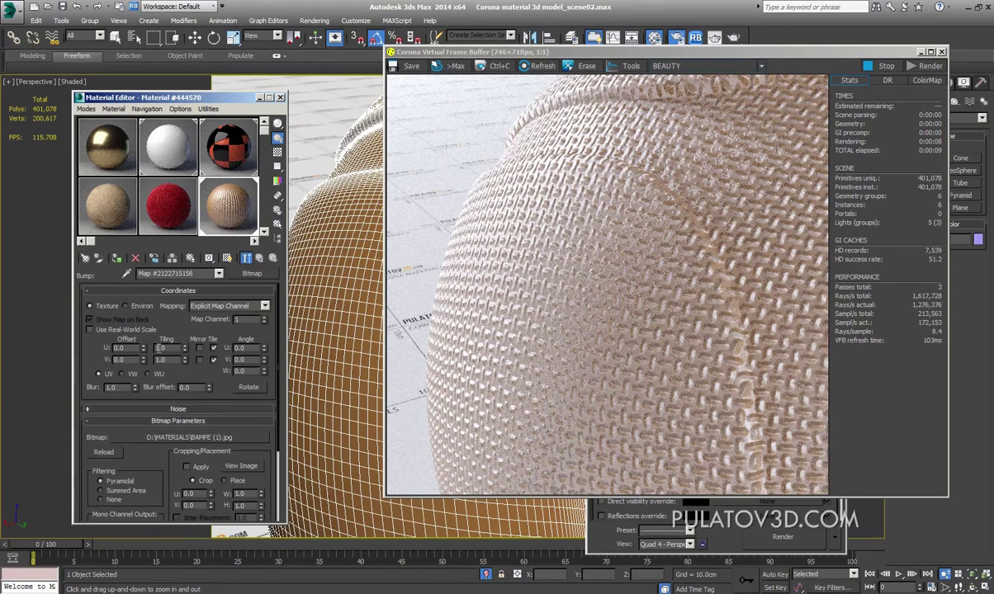
{"action": "double_click", "coordinate": [160, 347]}
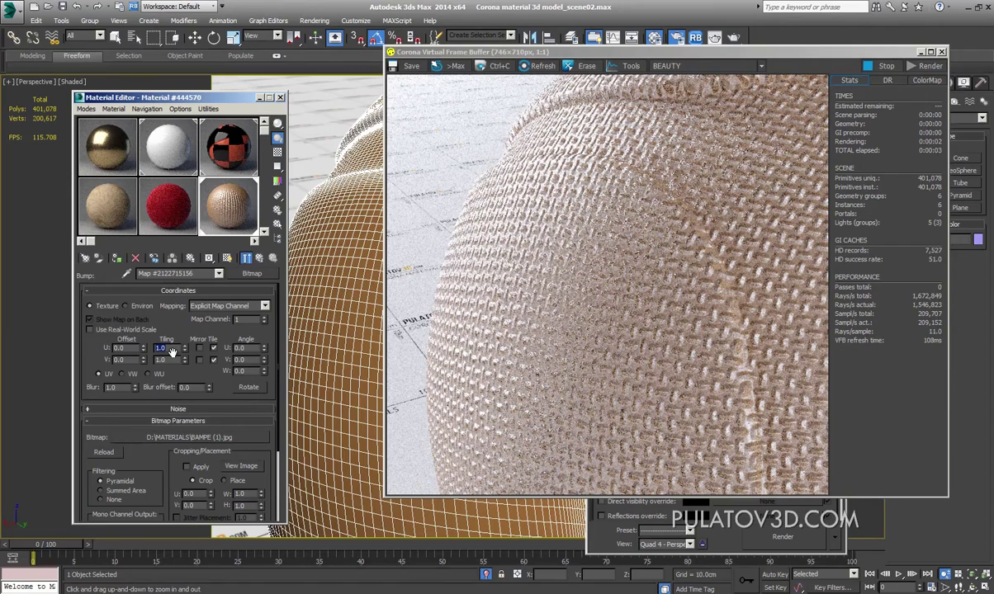
{"action": "type", "text": "5"}
{"action": "key", "text": "Tab"}
{"action": "type", "text": "5"}
{"action": "key", "text": "Return"}
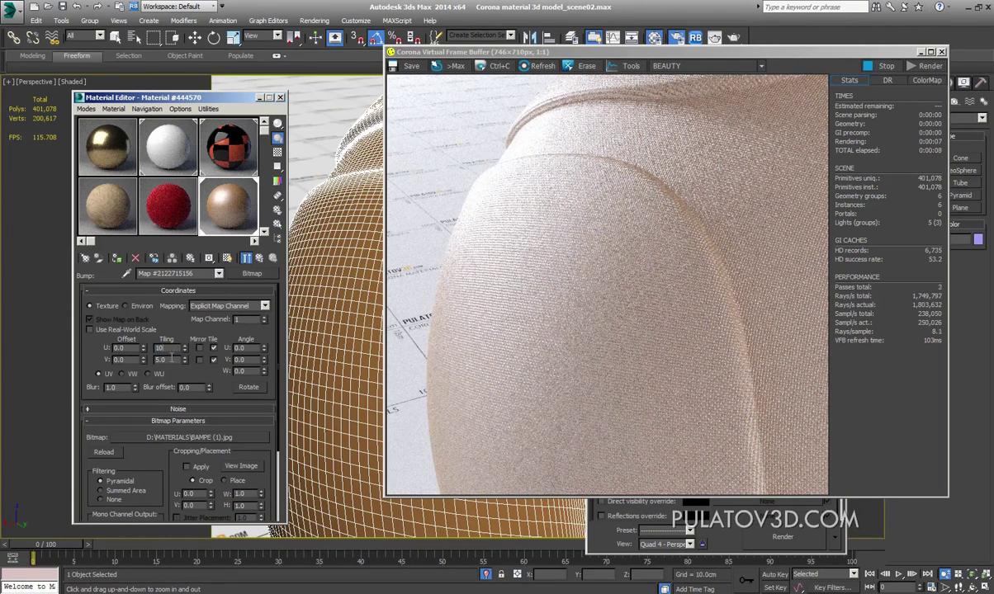
{"action": "key", "text": "Tab"}
{"action": "type", "text": "10"}
{"action": "key", "text": "Return"}
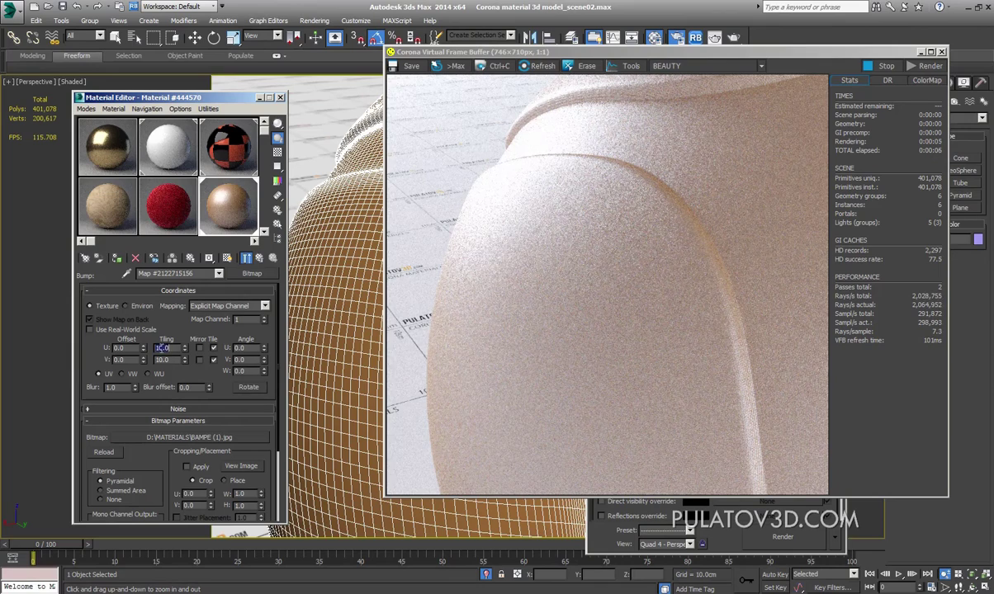
{"action": "double_click", "coordinate": [162, 360]}
{"action": "type", "text": "5"}
{"action": "key", "text": "Return"}
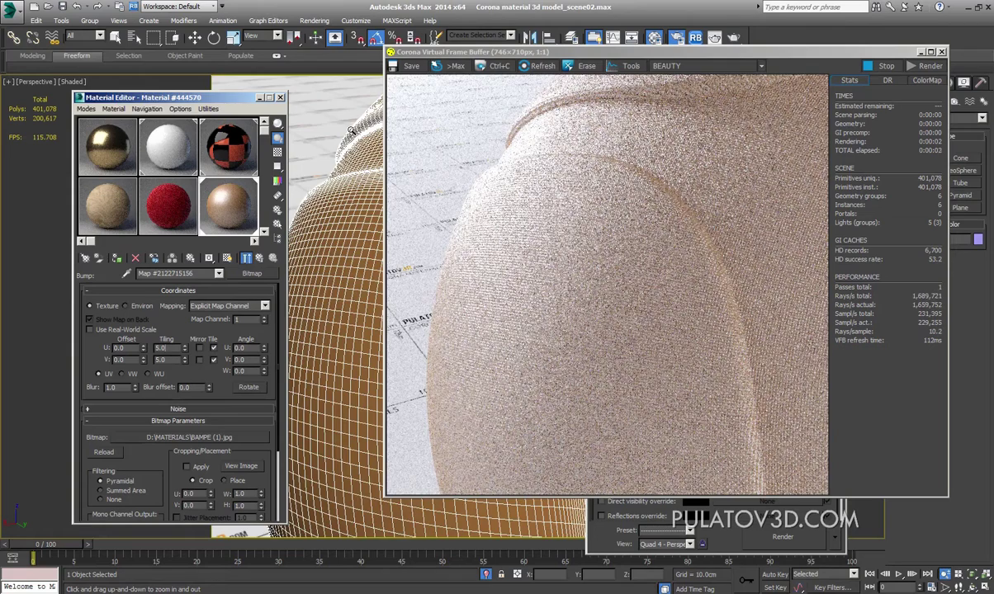
{"action": "key", "text": "c"}
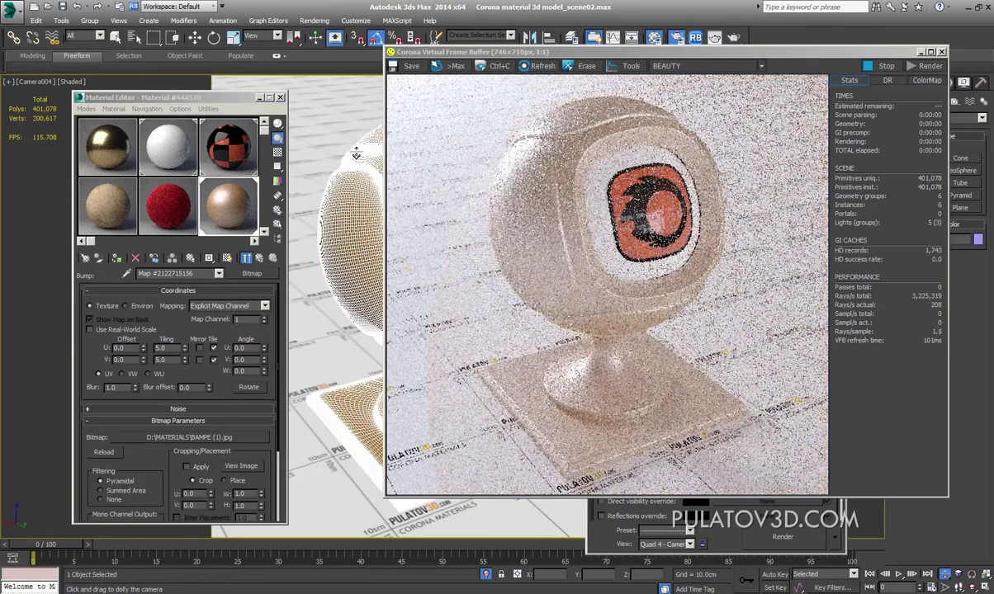
Step: Render a perspective close-up of the shader ball and go back to the parent fabric material
{"action": "left_click", "coordinate": [582, 159]}
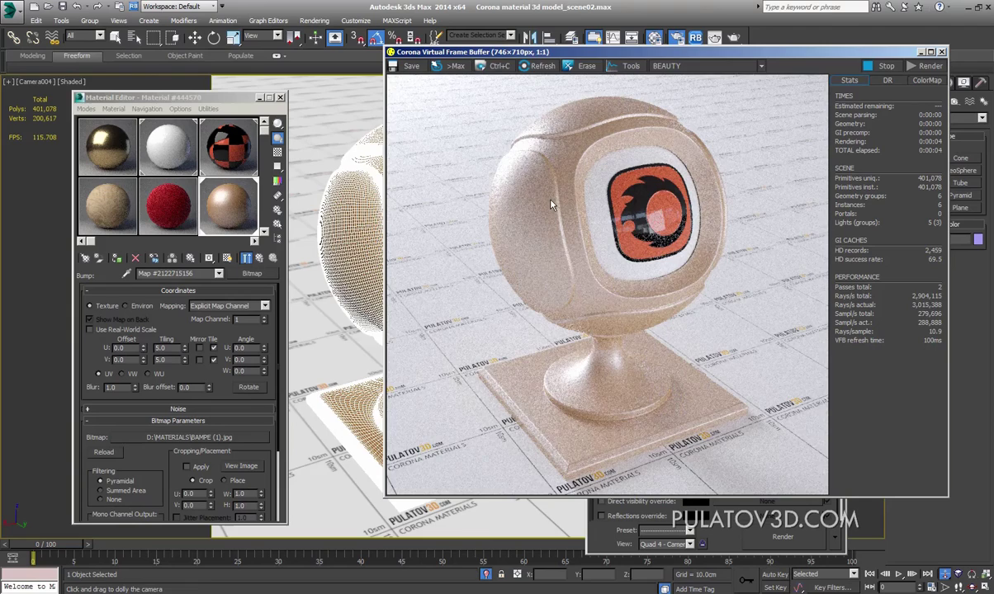
{"action": "key", "text": "p"}
{"action": "left_click_drag", "start_coordinate": [360, 209], "coordinate": [354, 216]}
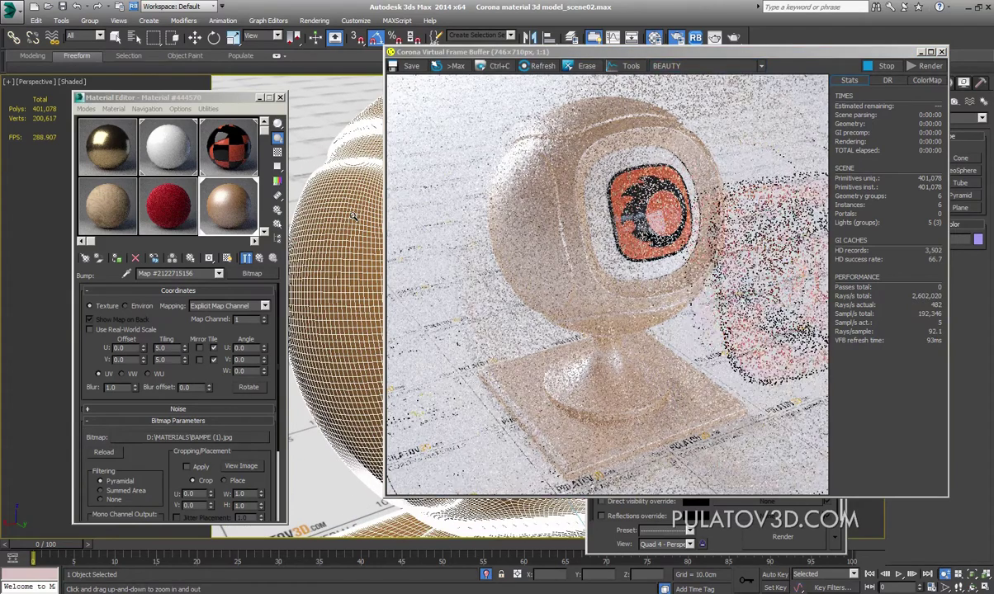
{"action": "left_click", "coordinate": [260, 260]}
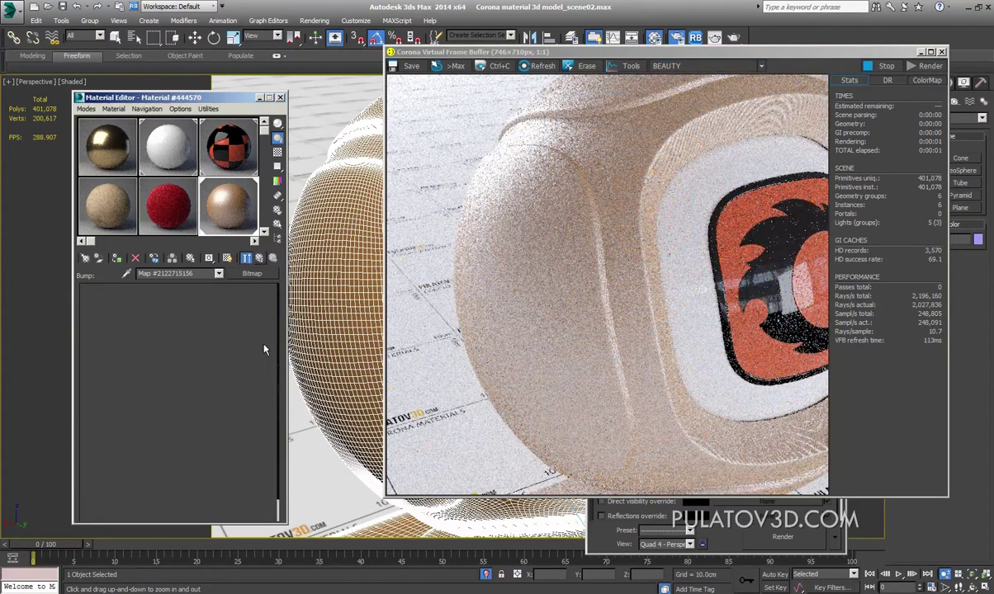
{"action": "scroll", "coordinate": [270, 308], "scroll_direction": "up", "scroll_amount": 3}
{"action": "scroll", "coordinate": [270, 330], "scroll_direction": "up", "scroll_amount": 3}
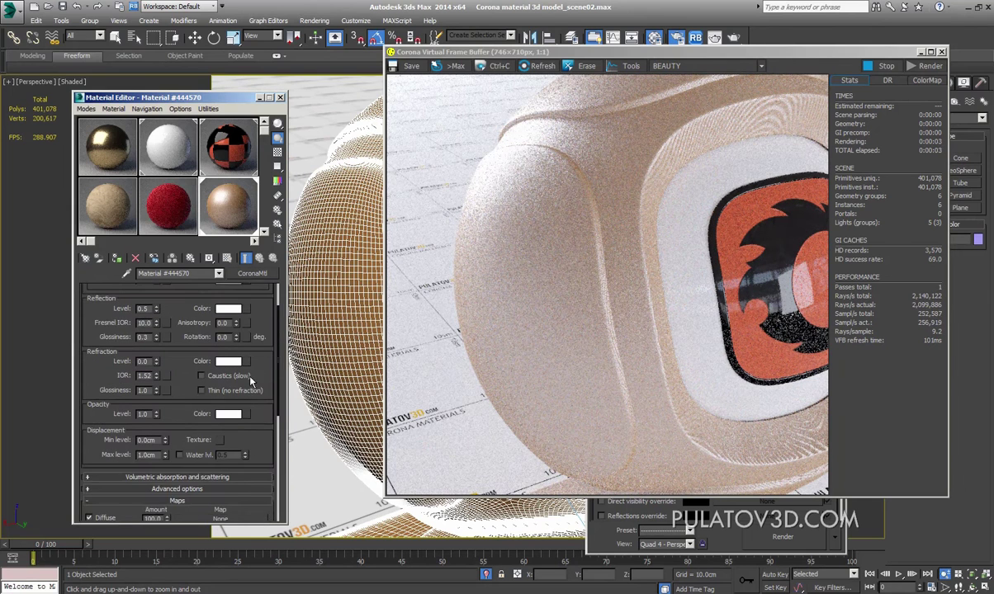
{"action": "scroll", "coordinate": [266, 459], "scroll_direction": "up", "scroll_amount": 3}
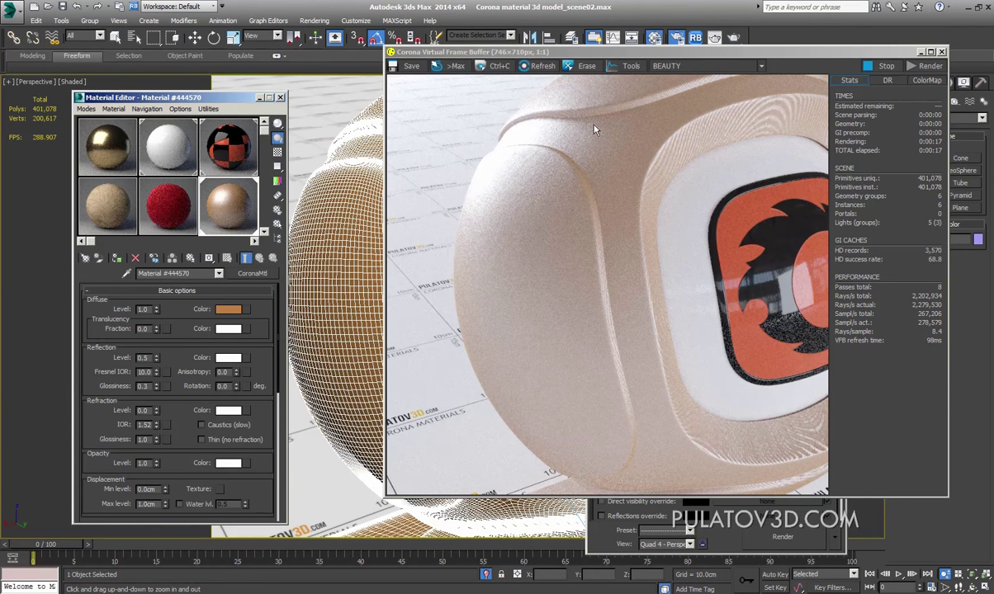
Step: Tint the reflection colour a slightly darkened beige
{"action": "left_click", "coordinate": [228, 359]}
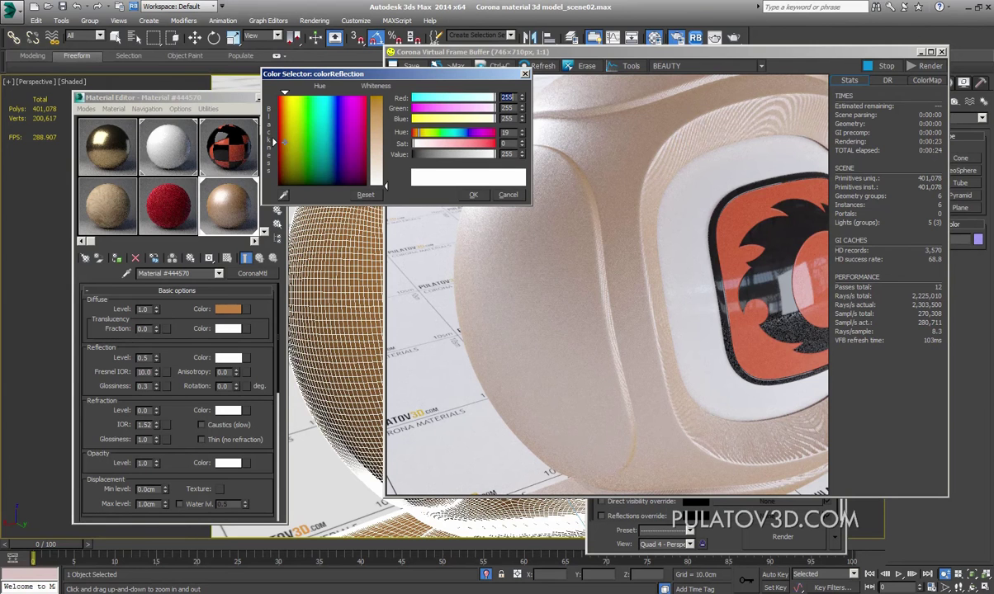
{"action": "left_click_drag", "start_coordinate": [368, 188], "coordinate": [367, 139]}
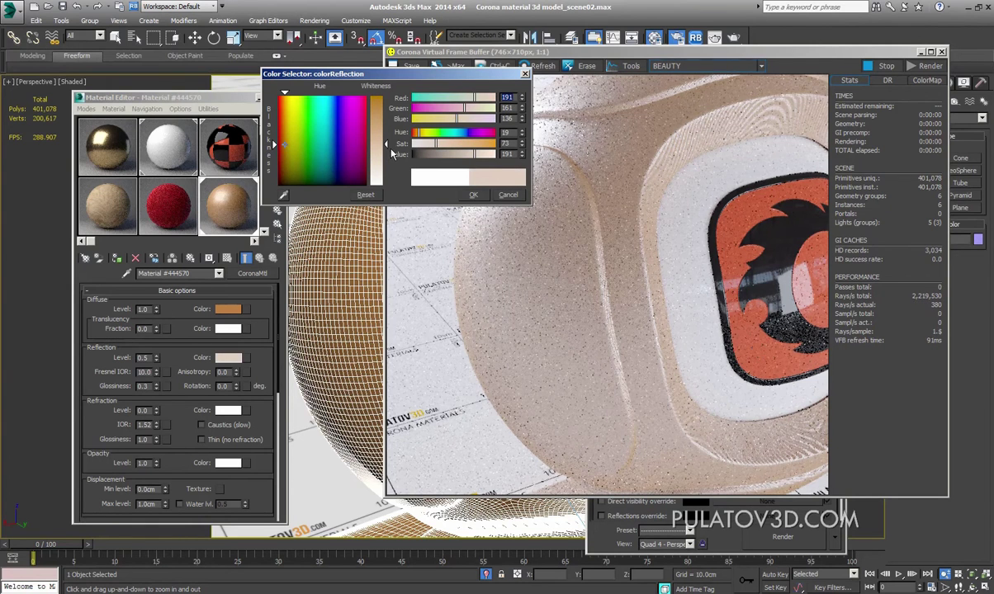
{"action": "left_click_drag", "start_coordinate": [429, 73], "coordinate": [306, 73]}
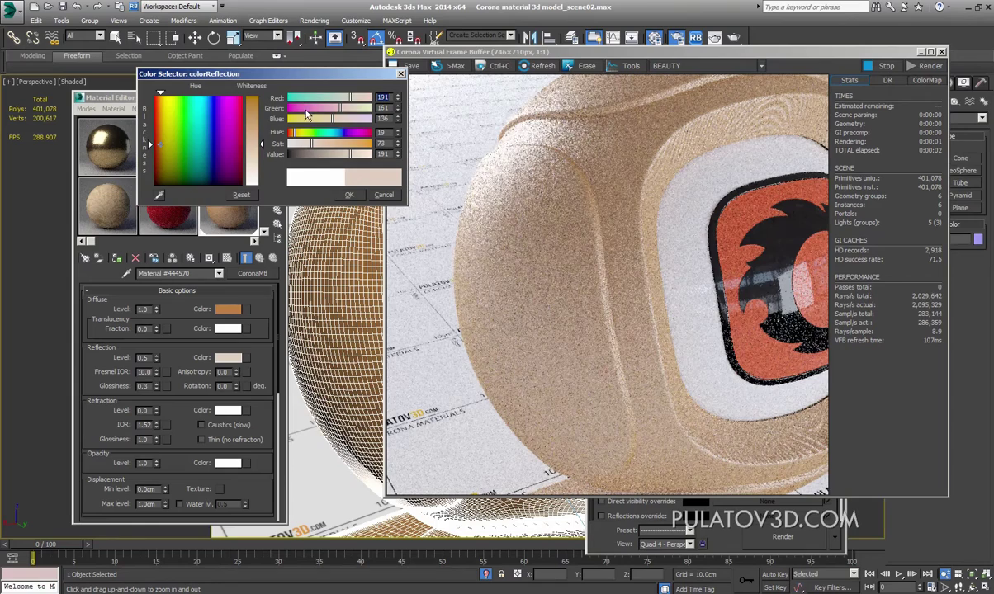
{"action": "left_click_drag", "start_coordinate": [259, 146], "coordinate": [265, 139]}
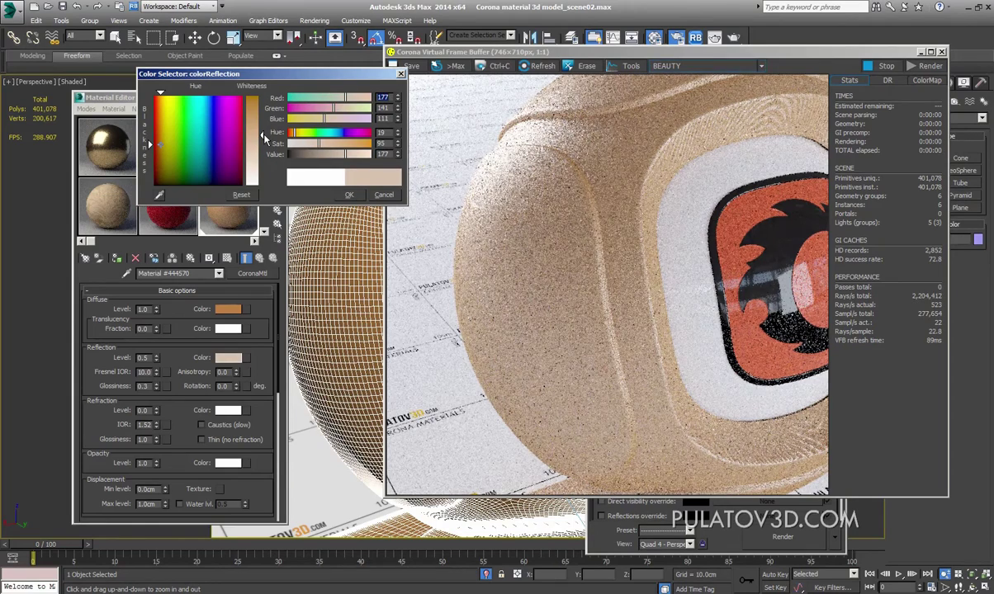
{"action": "left_click", "coordinate": [350, 193]}
Step: Disable the bump map, set reflection glossiness to 0.2 and reflection level to 1.0
{"action": "scroll", "coordinate": [228, 410], "scroll_direction": "down", "scroll_amount": 10}
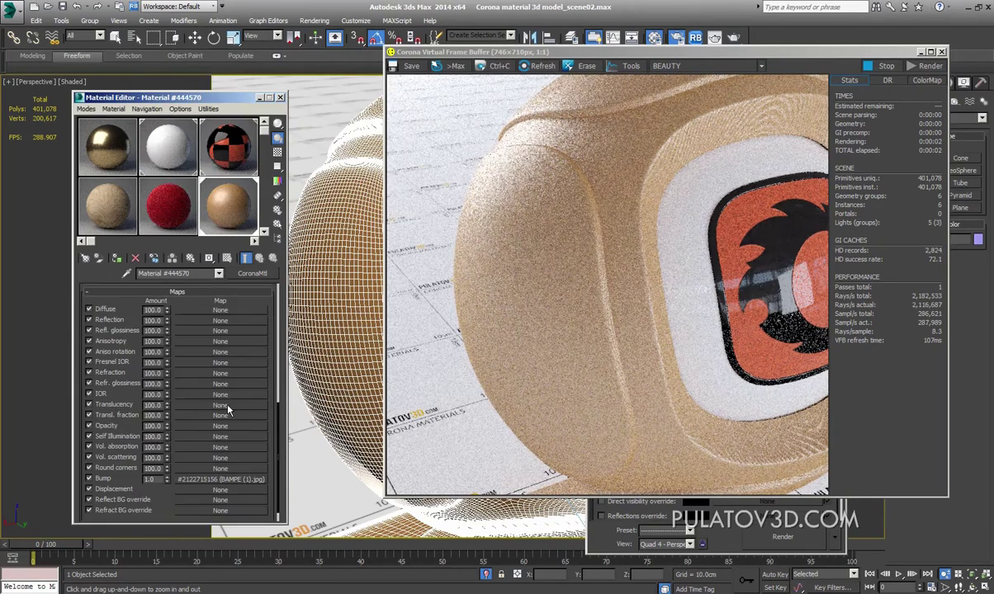
{"action": "left_click", "coordinate": [91, 480]}
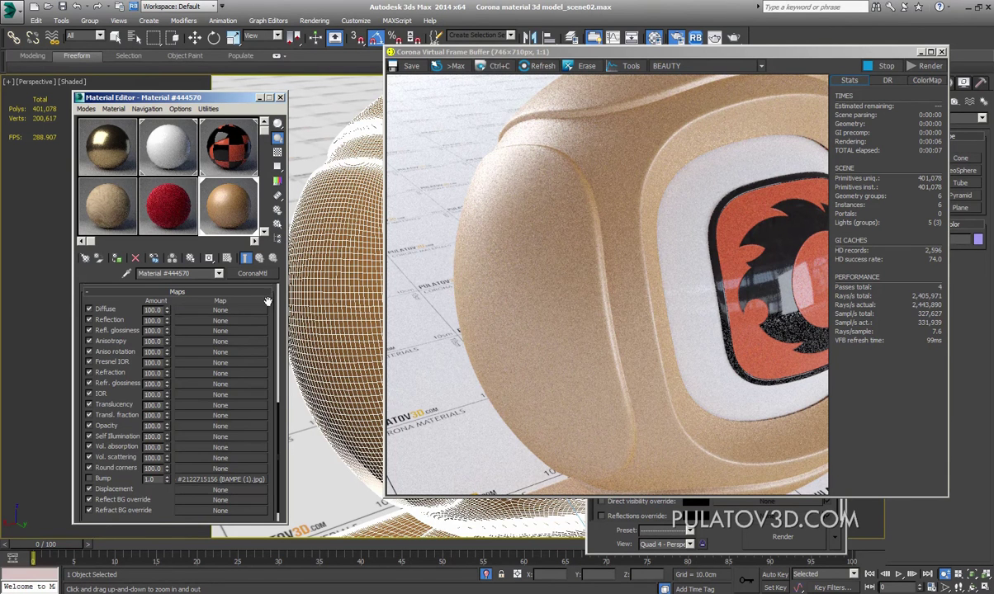
{"action": "scroll", "coordinate": [165, 381], "scroll_direction": "up", "scroll_amount": 5}
{"action": "scroll", "coordinate": [166, 380], "scroll_direction": "up", "scroll_amount": 5}
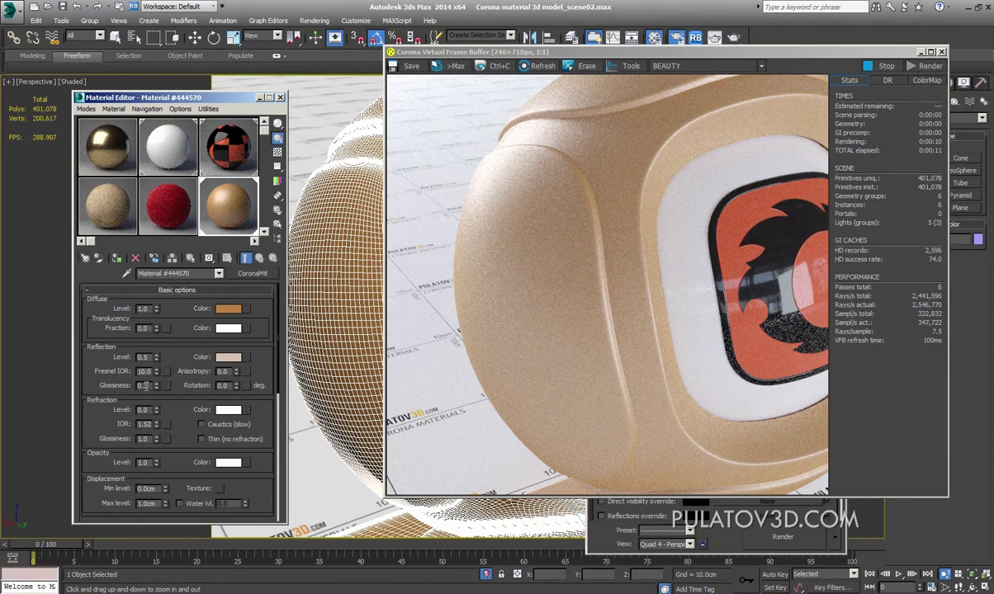
{"action": "left_click", "coordinate": [155, 388]}
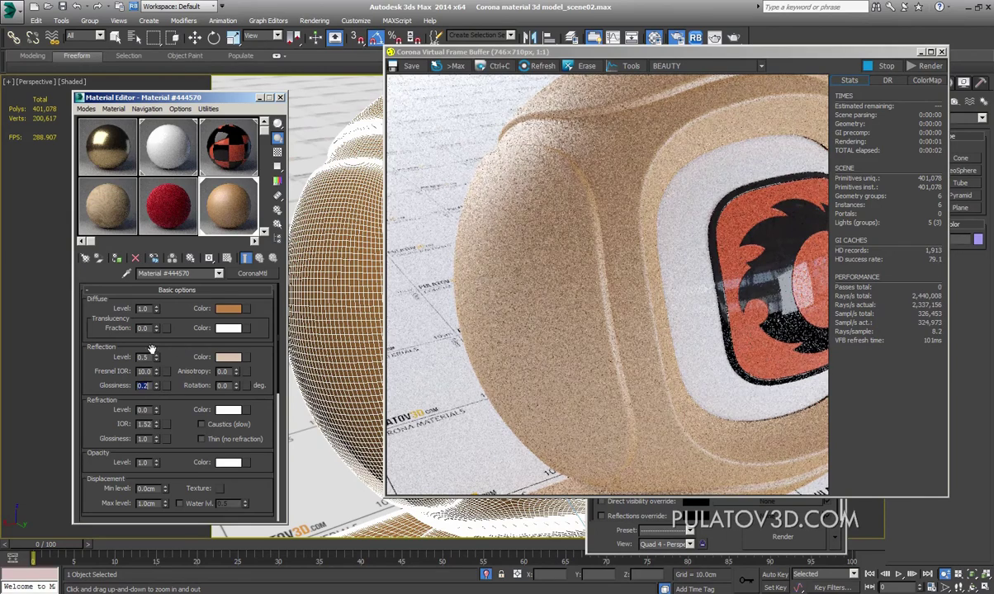
{"action": "right_click", "coordinate": [156, 356]}
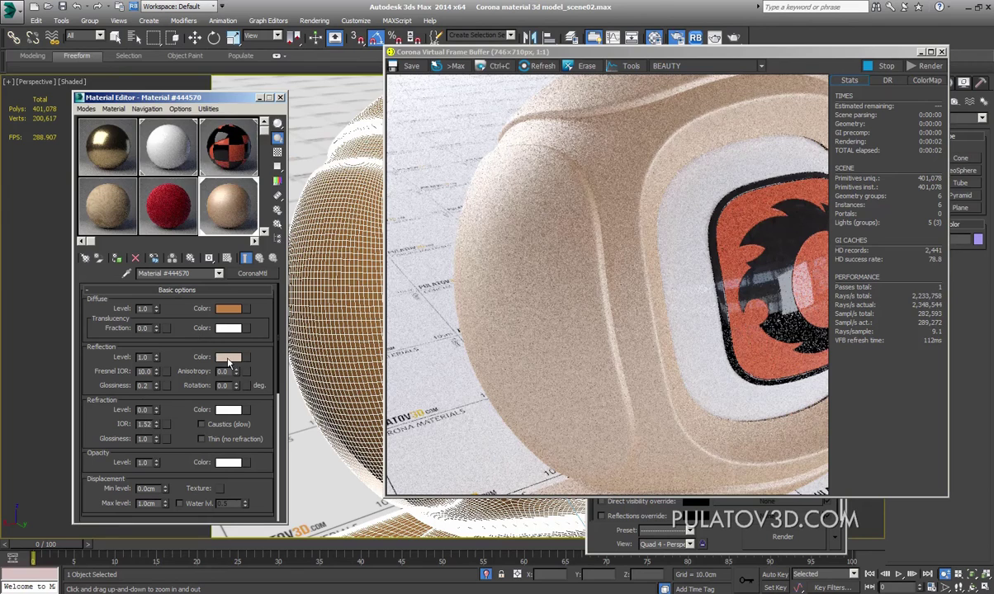
Step: Copy the diffuse colour onto reflection and lighten it to orange-tan (193, 120, 72)
{"action": "left_click", "coordinate": [229, 360]}
{"action": "left_click_drag", "start_coordinate": [254, 134], "coordinate": [254, 117]}
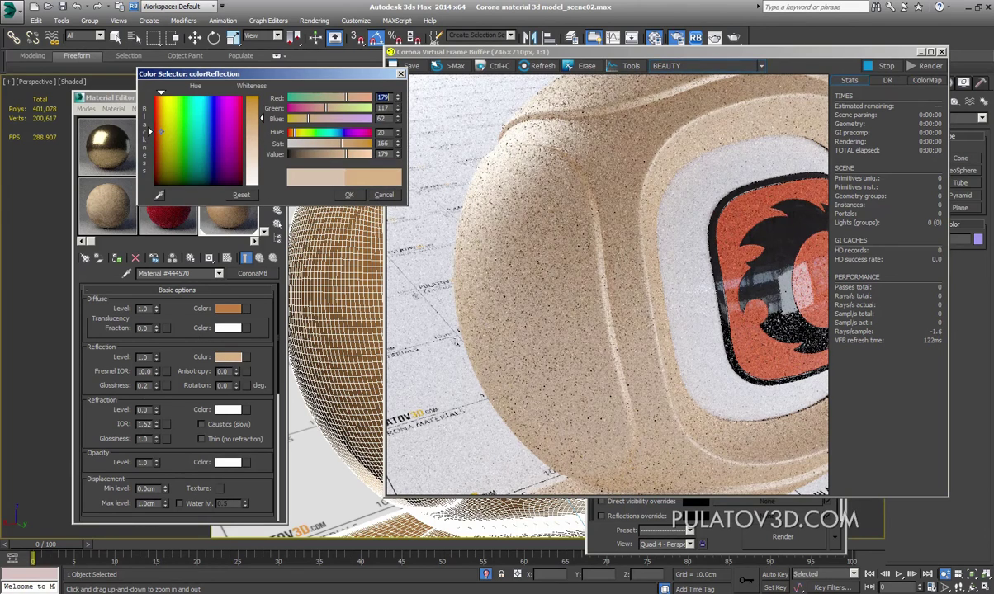
{"action": "left_click_drag", "start_coordinate": [150, 131], "coordinate": [161, 136]}
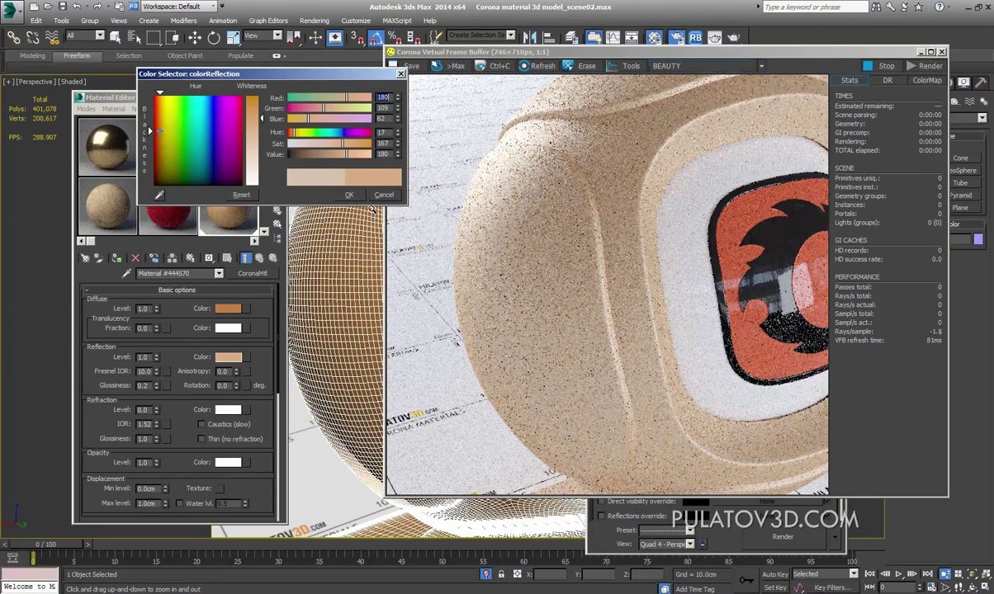
{"action": "left_click", "coordinate": [349, 194]}
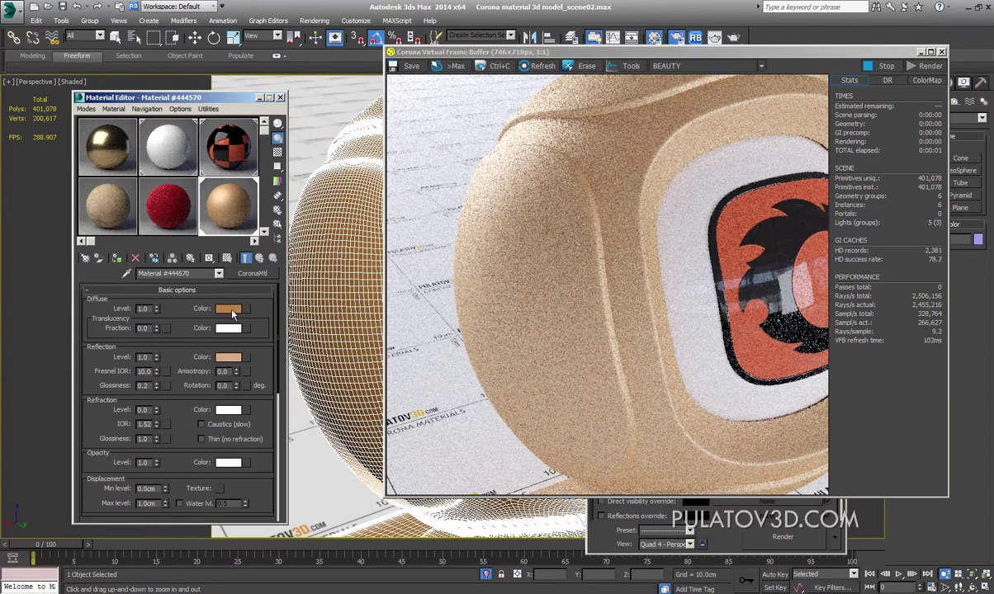
{"action": "left_click_drag", "start_coordinate": [233, 360], "coordinate": [232, 360]}
{"action": "left_click", "coordinate": [173, 313]}
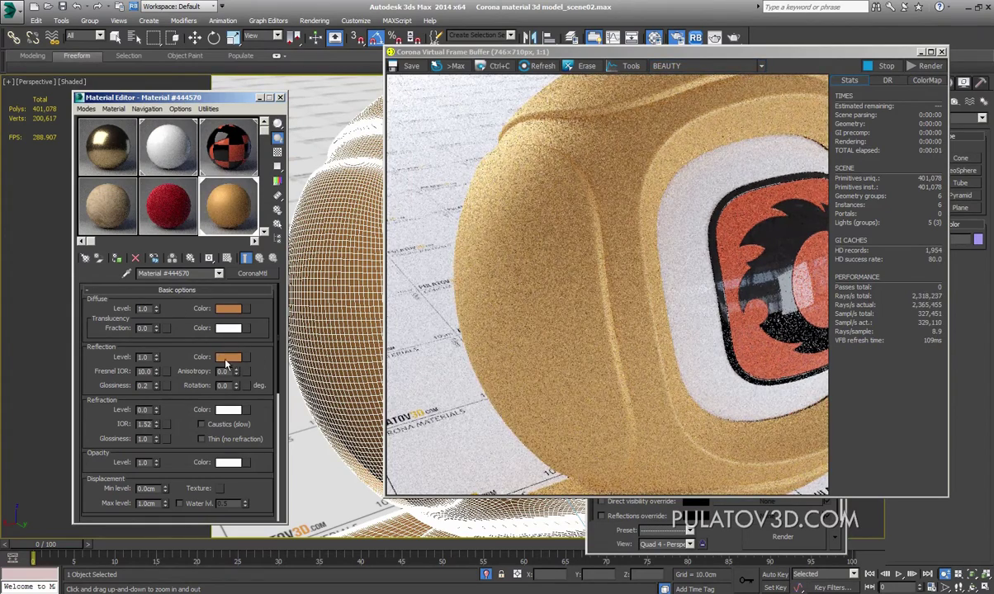
{"action": "left_click", "coordinate": [227, 360]}
{"action": "left_click_drag", "start_coordinate": [248, 102], "coordinate": [248, 118]}
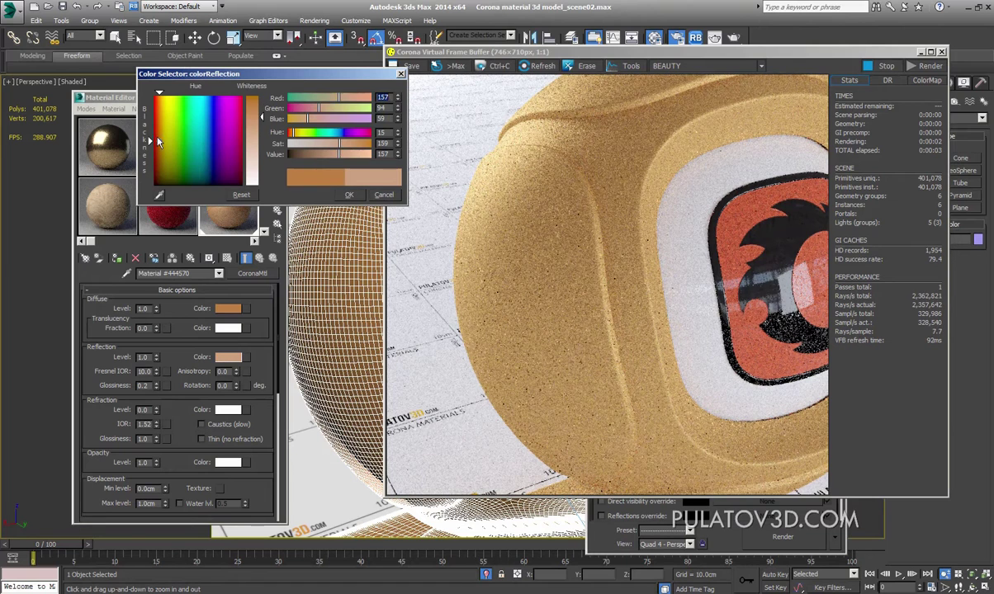
{"action": "left_click_drag", "start_coordinate": [157, 142], "coordinate": [160, 129]}
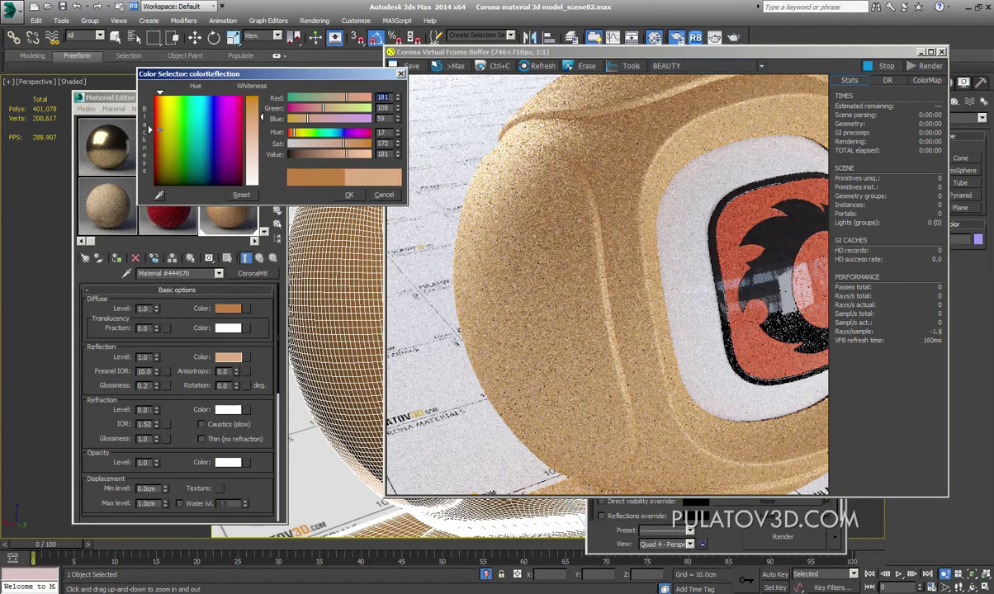
{"action": "left_click_drag", "start_coordinate": [262, 118], "coordinate": [264, 123]}
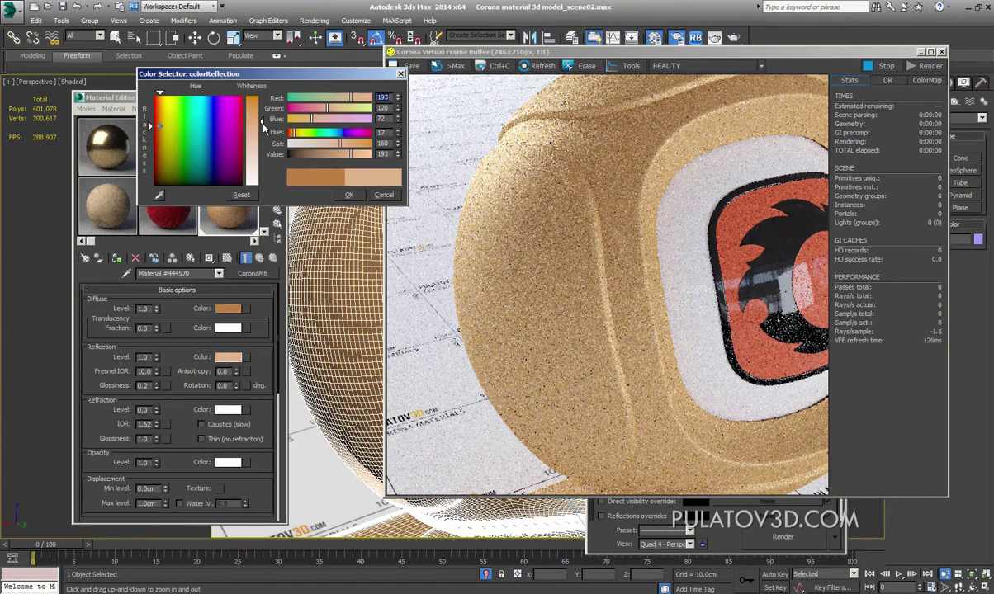
{"action": "left_click", "coordinate": [349, 196]}
Step: Make the diffuse colour red, copy it to reflection, and lighten the reflection to coral-red
{"action": "left_click", "coordinate": [232, 310]}
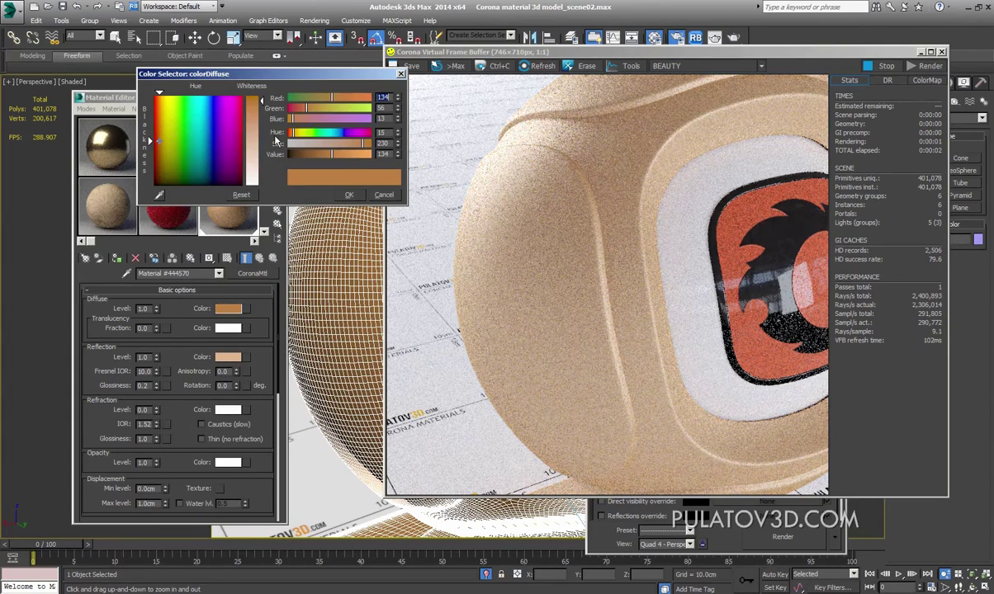
{"action": "left_click_drag", "start_coordinate": [163, 151], "coordinate": [151, 106]}
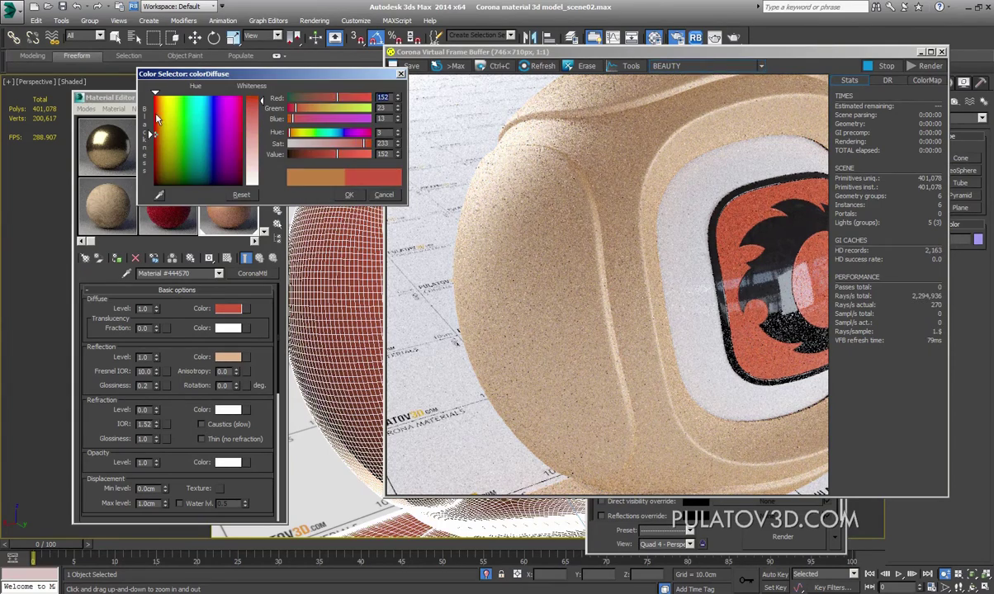
{"action": "left_click", "coordinate": [349, 195]}
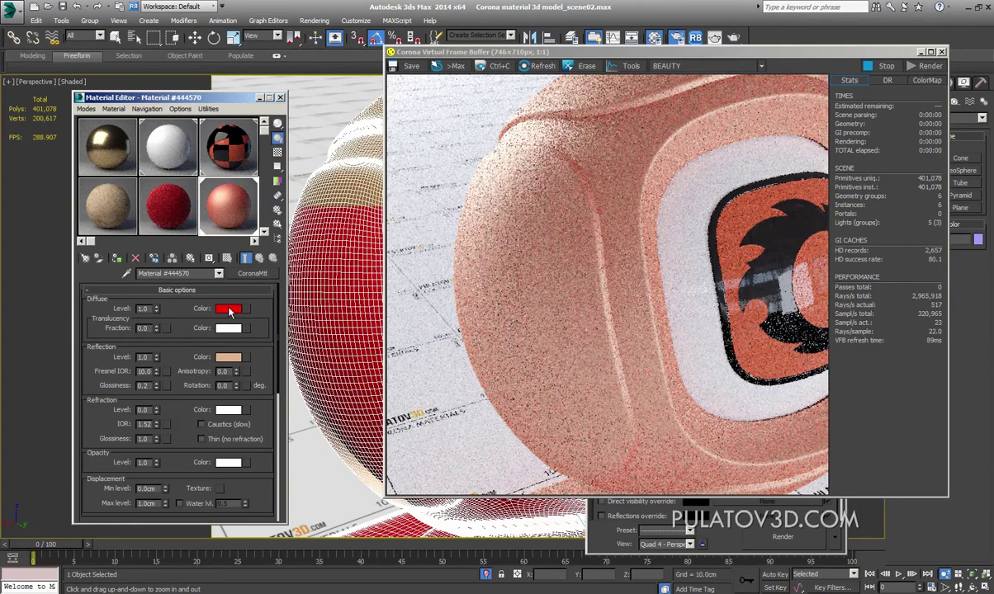
{"action": "left_click_drag", "start_coordinate": [228, 308], "coordinate": [228, 361]}
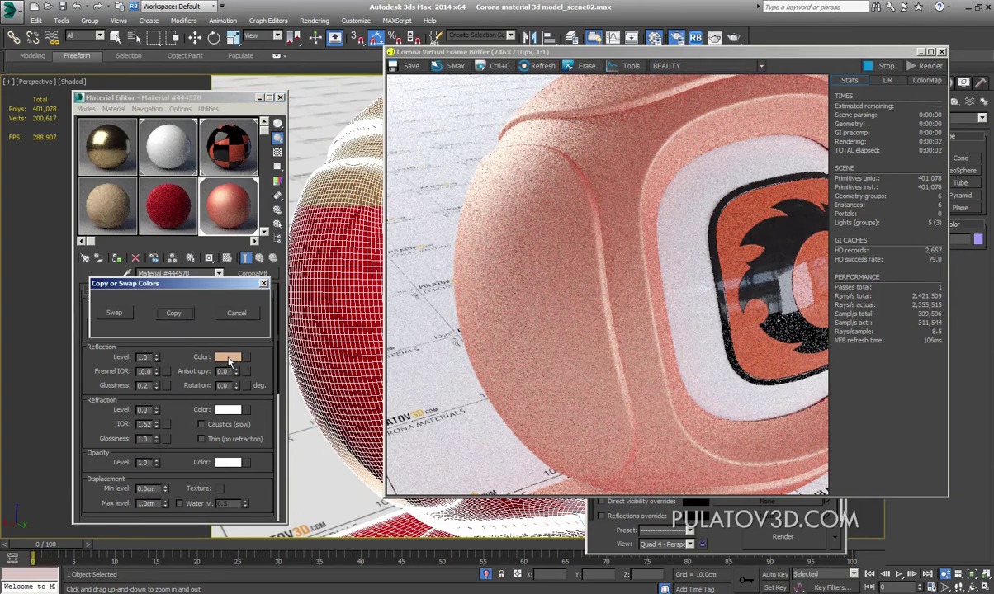
{"action": "left_click", "coordinate": [175, 308]}
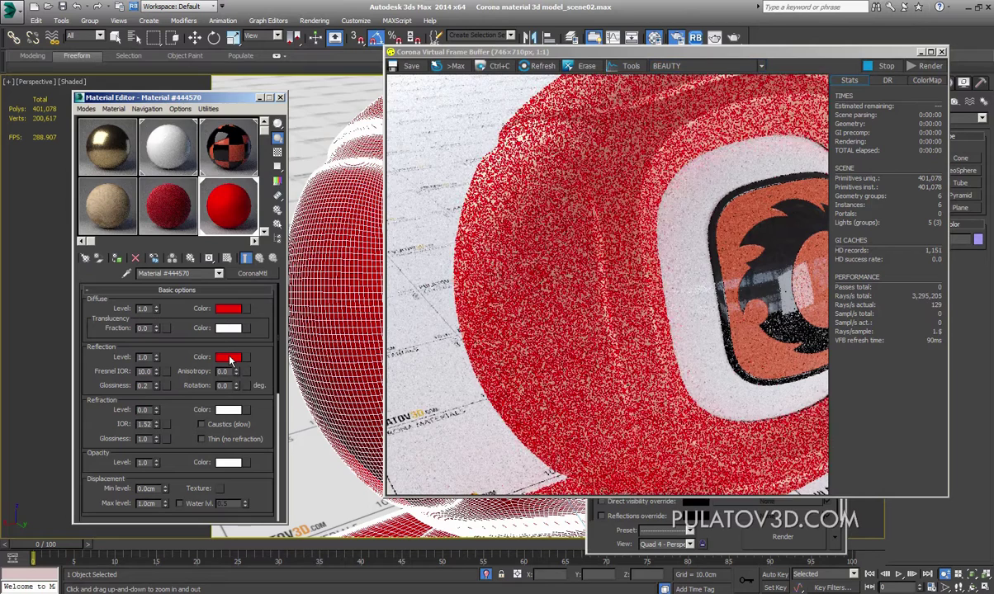
{"action": "left_click", "coordinate": [228, 357]}
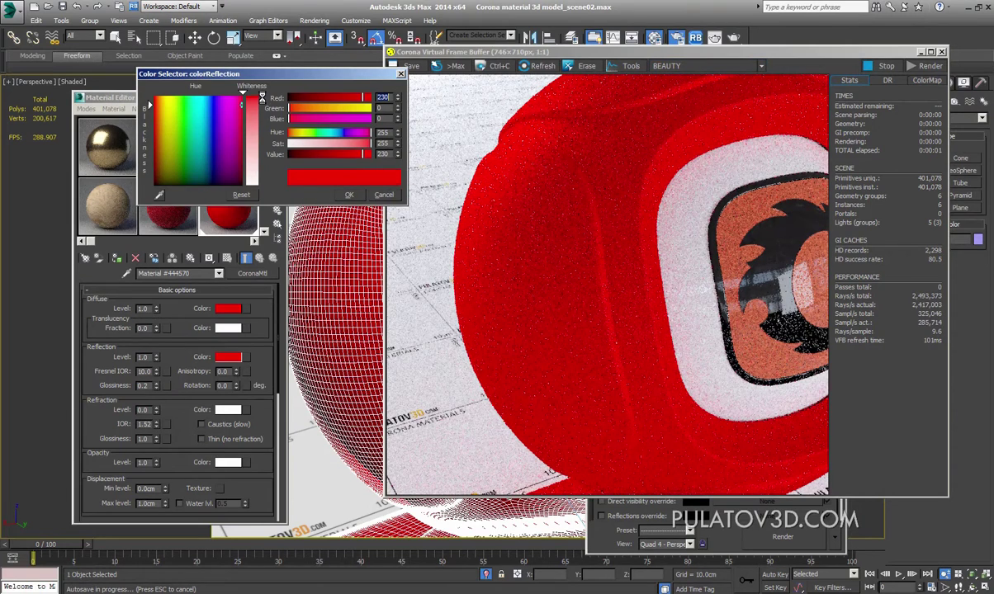
{"action": "left_click_drag", "start_coordinate": [262, 98], "coordinate": [153, 96]}
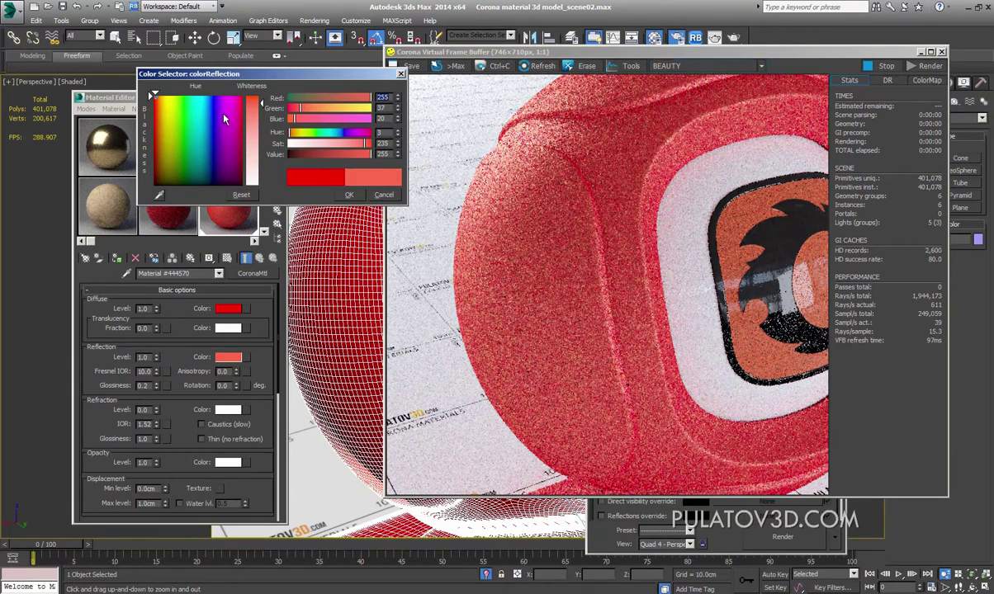
{"action": "key", "text": "Return"}
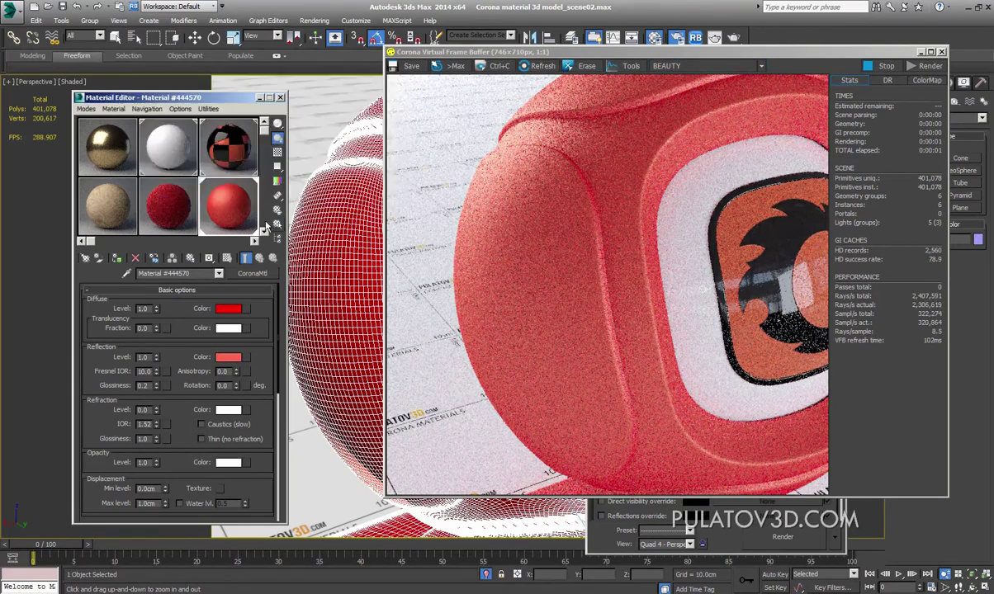
{"action": "left_click_drag", "start_coordinate": [261, 352], "coordinate": [239, 329]}
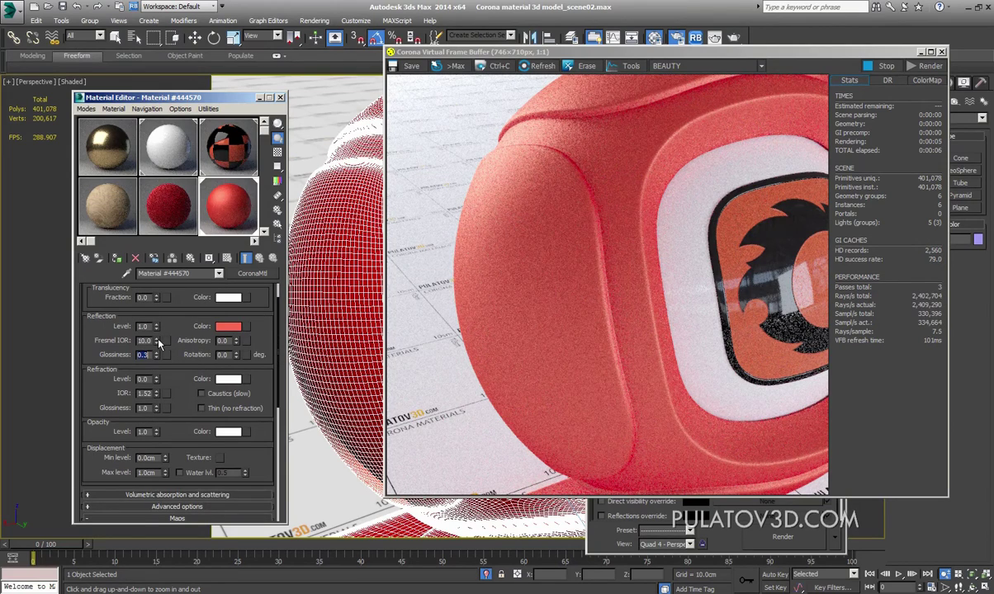
Step: Commit reflection glossiness 0.3 and switch the viewport back to Camera004
{"action": "key", "text": "Return"}
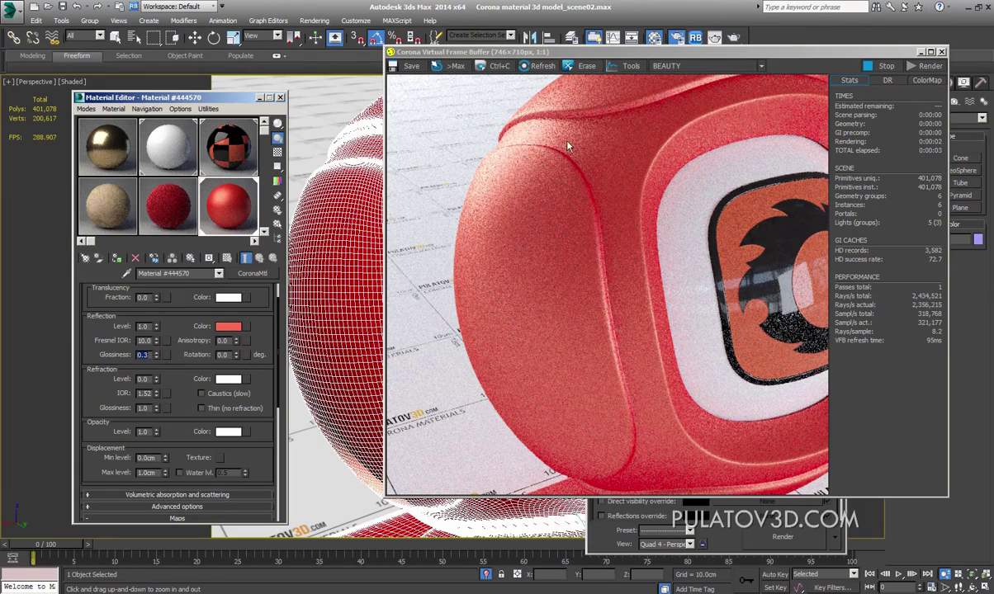
{"action": "left_click", "coordinate": [312, 114]}
{"action": "key", "text": "c"}
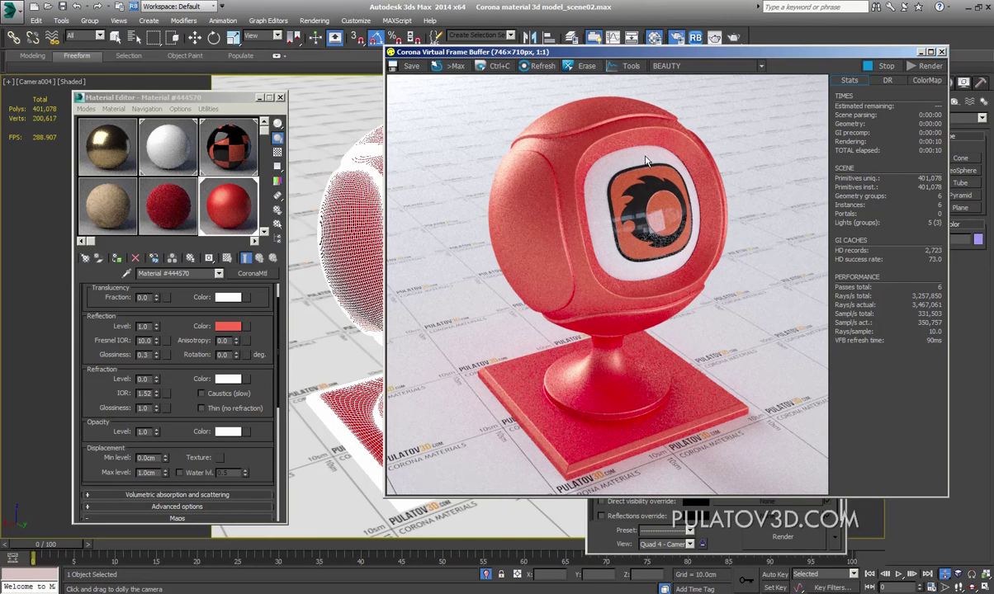
Step: Draw a green sphere (radius 7.455cm) beside the shader ball's base and lift it off the floor
{"action": "left_click_drag", "start_coordinate": [647, 52], "coordinate": [419, 74]}
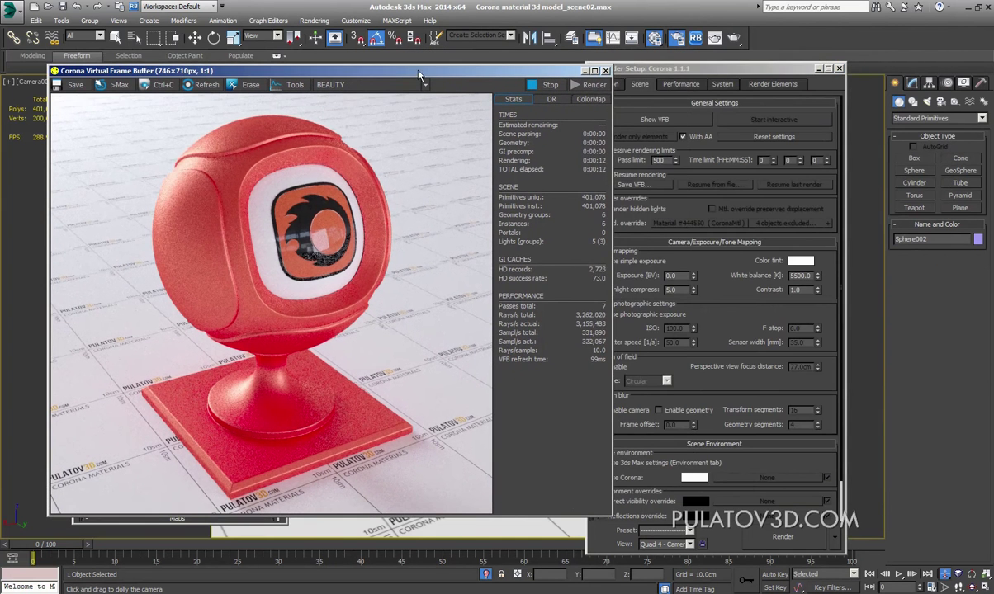
{"action": "left_click", "coordinate": [838, 69]}
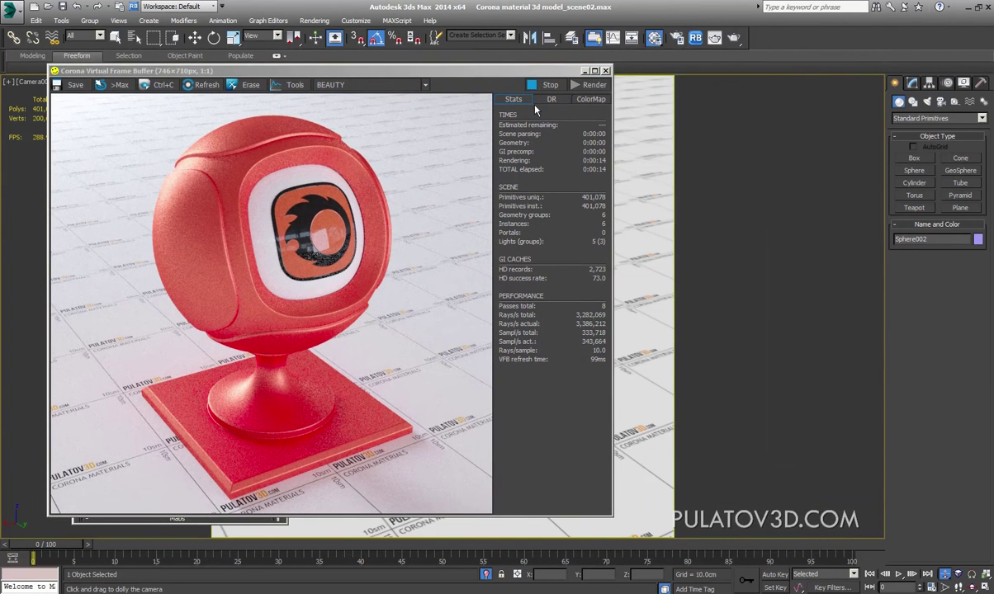
{"action": "left_click_drag", "start_coordinate": [441, 74], "coordinate": [344, 75]}
{"action": "left_click", "coordinate": [914, 171]}
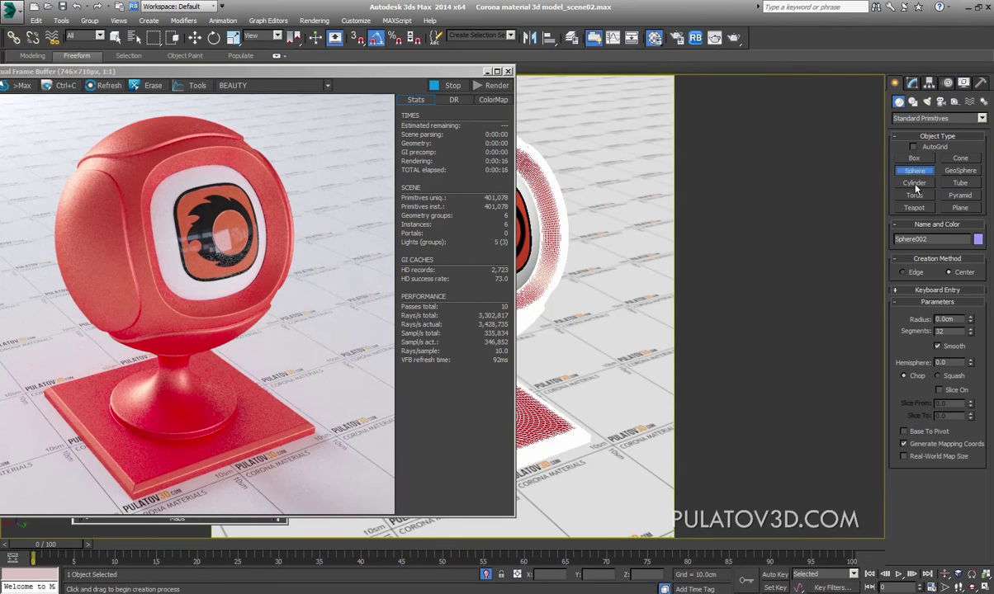
{"action": "left_click_drag", "start_coordinate": [596, 446], "coordinate": [657, 458]}
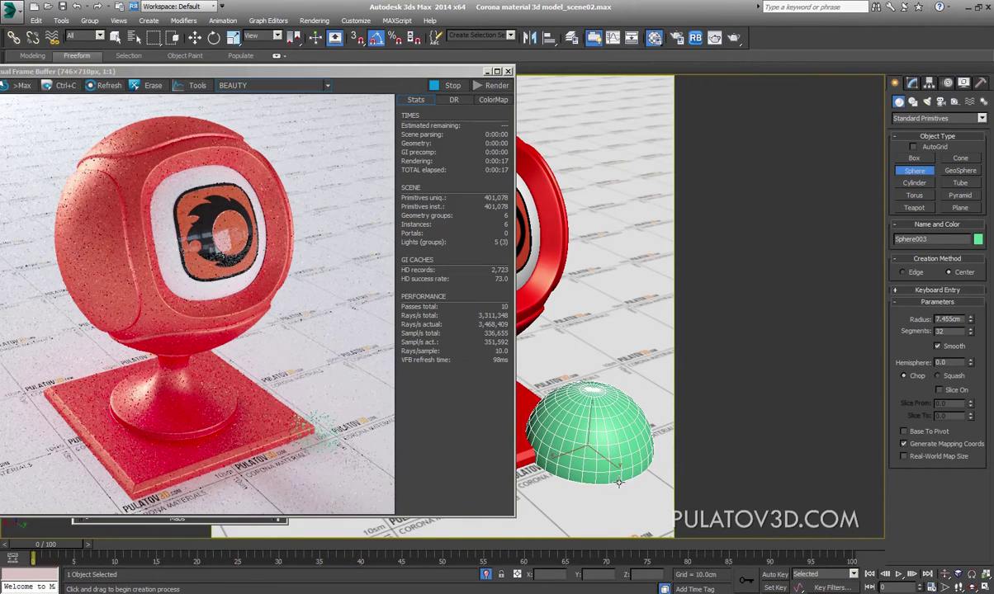
{"action": "left_click", "coordinate": [194, 37]}
{"action": "mouse_move", "coordinate": [589, 429]}
{"action": "left_mouse_down"}
{"action": "mouse_move", "coordinate": [589, 355]}
{"action": "mouse_move", "coordinate": [574, 359]}
{"action": "mouse_move", "coordinate": [574, 350]}
{"action": "left_mouse_up"}
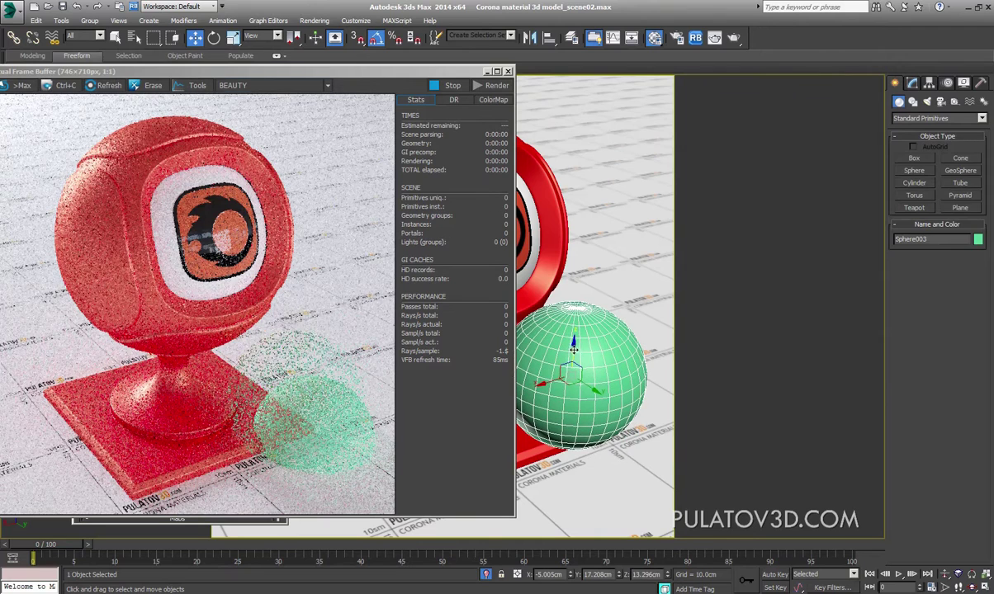
{"action": "left_click", "coordinate": [913, 84]}
{"action": "type", "text": "150"}
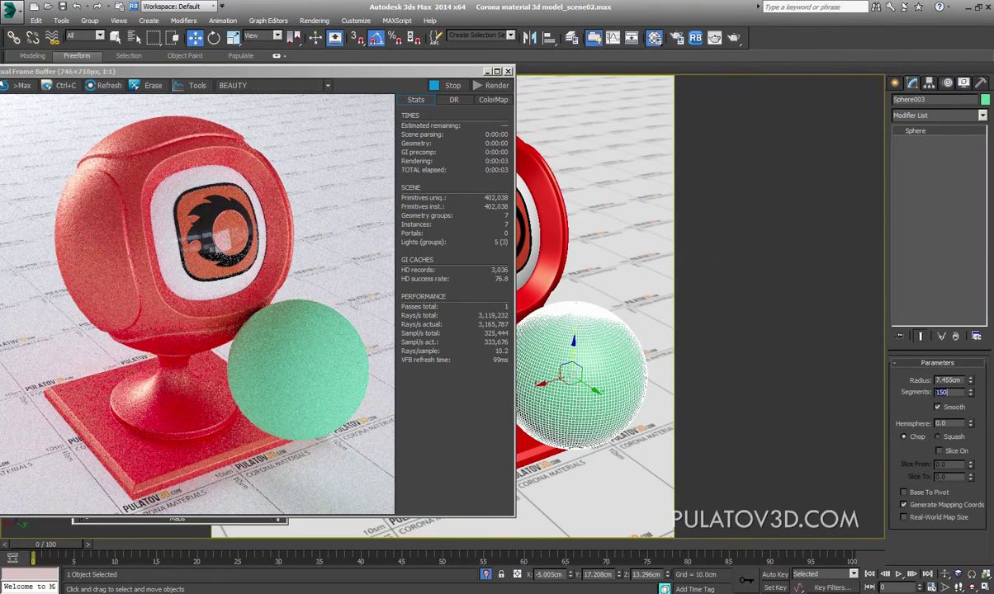
Step: Add a Noise modifier to the sphere with strength 10cm on X, Y and Z
{"action": "left_click", "coordinate": [982, 116]}
{"action": "left_click_drag", "start_coordinate": [984, 136], "coordinate": [984, 285]}
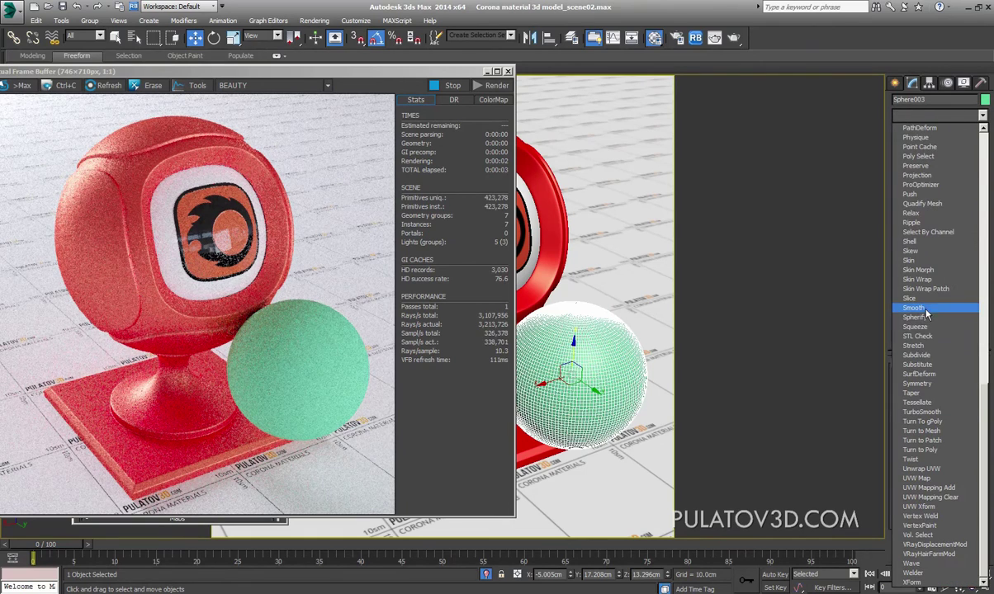
{"action": "left_click_drag", "start_coordinate": [988, 402], "coordinate": [986, 311]}
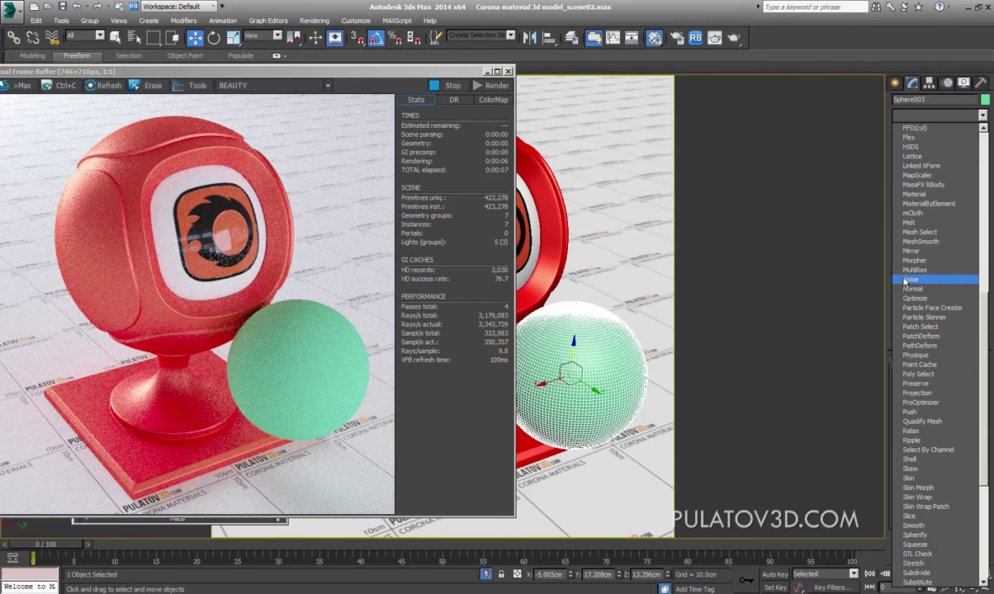
{"action": "left_click", "coordinate": [910, 279]}
{"action": "scroll", "coordinate": [923, 421], "scroll_direction": "down", "scroll_amount": 1}
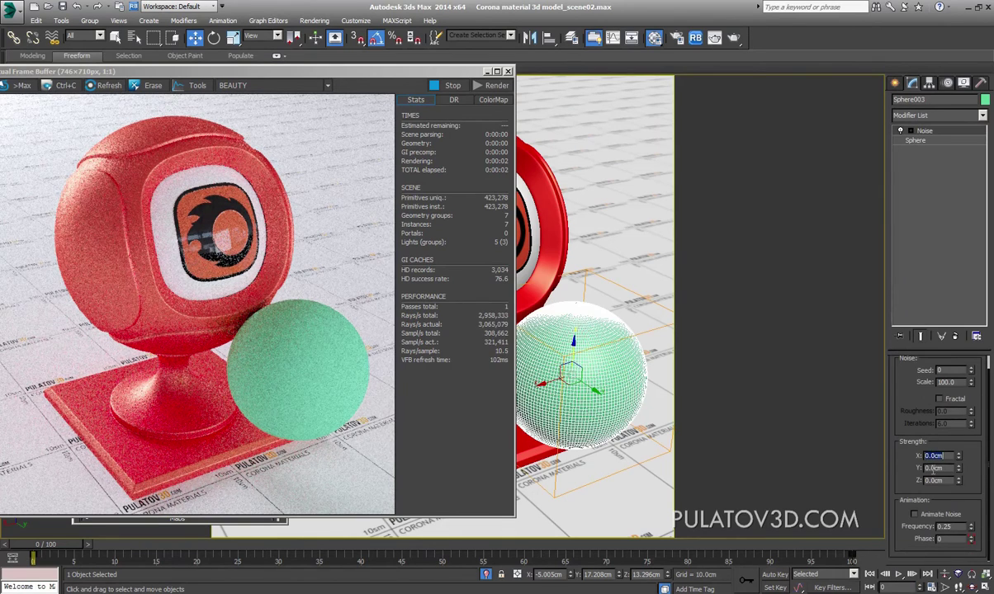
{"action": "type", "text": "10"}
{"action": "key", "text": "Tab"}
{"action": "type", "text": "10"}
{"action": "key", "text": "Tab"}
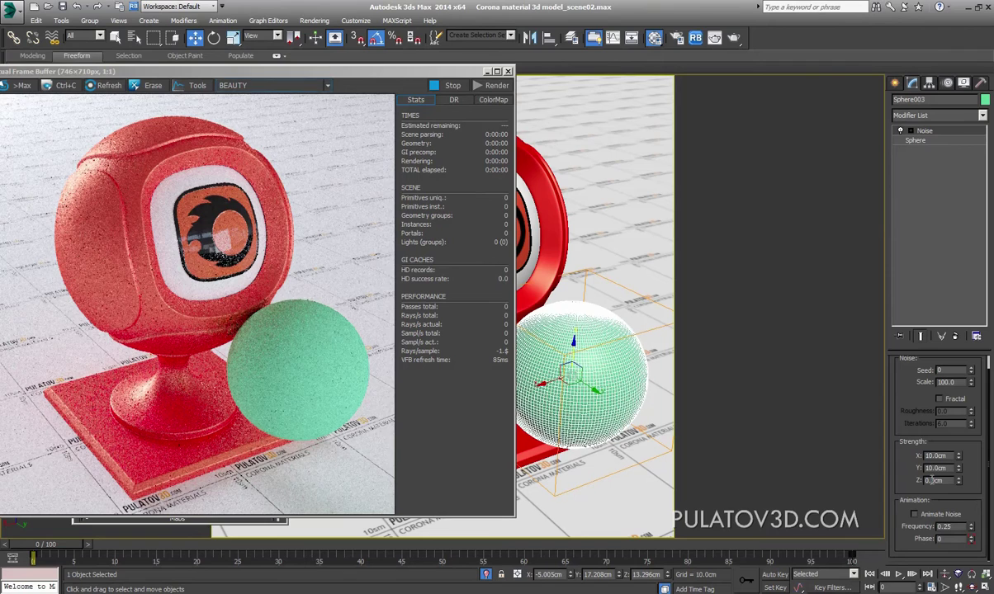
{"action": "type", "text": "10"}
{"action": "key", "text": "Return"}
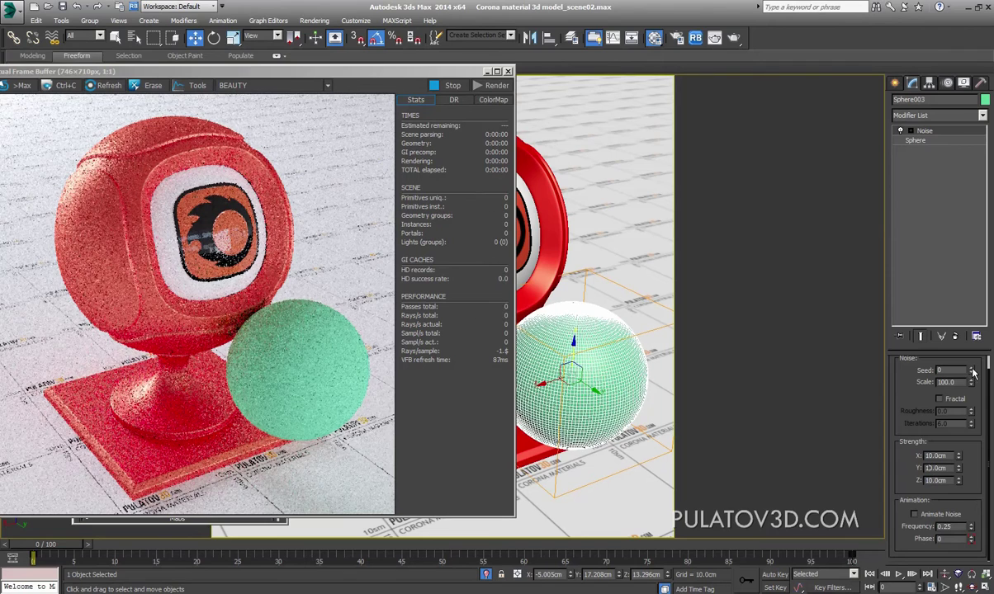
Step: Reset the Noise seed to 0 and set its scale to 5.0
{"action": "left_click_drag", "start_coordinate": [971, 369], "coordinate": [984, 134]}
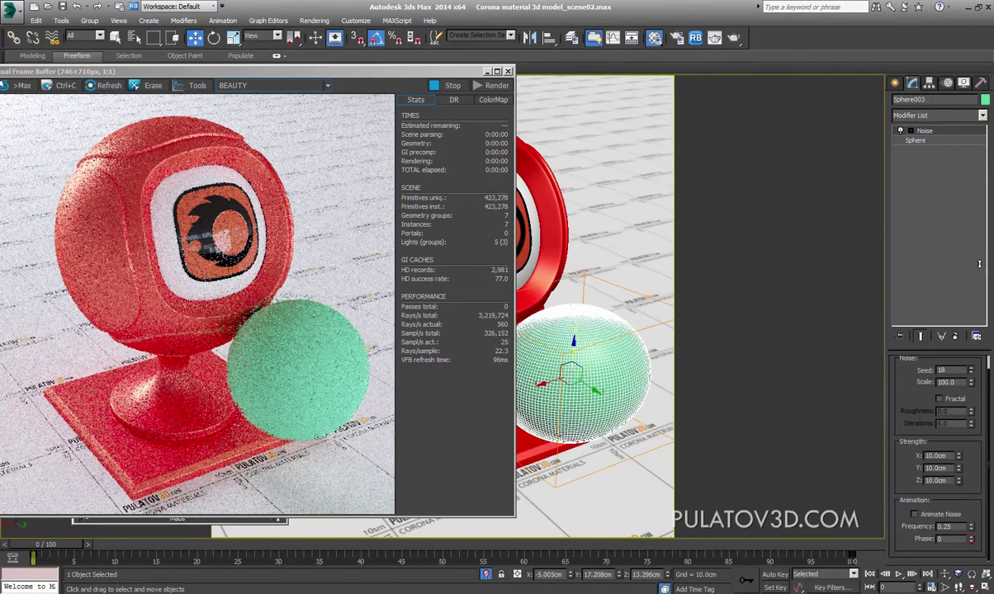
{"action": "right_click", "coordinate": [984, 133]}
{"action": "double_click", "coordinate": [946, 382]}
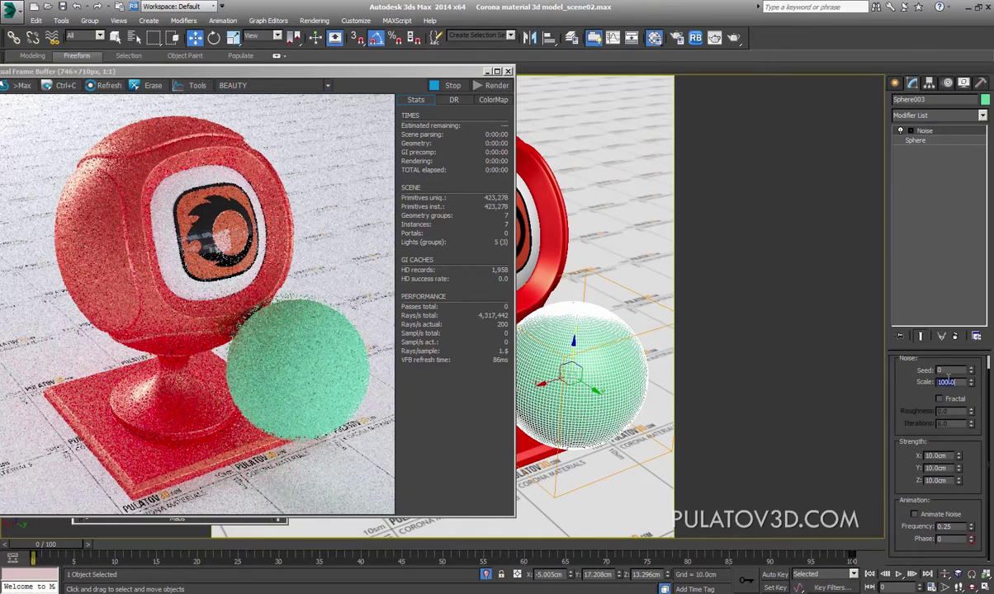
{"action": "type", "text": "5"}
{"action": "key", "text": "Return"}
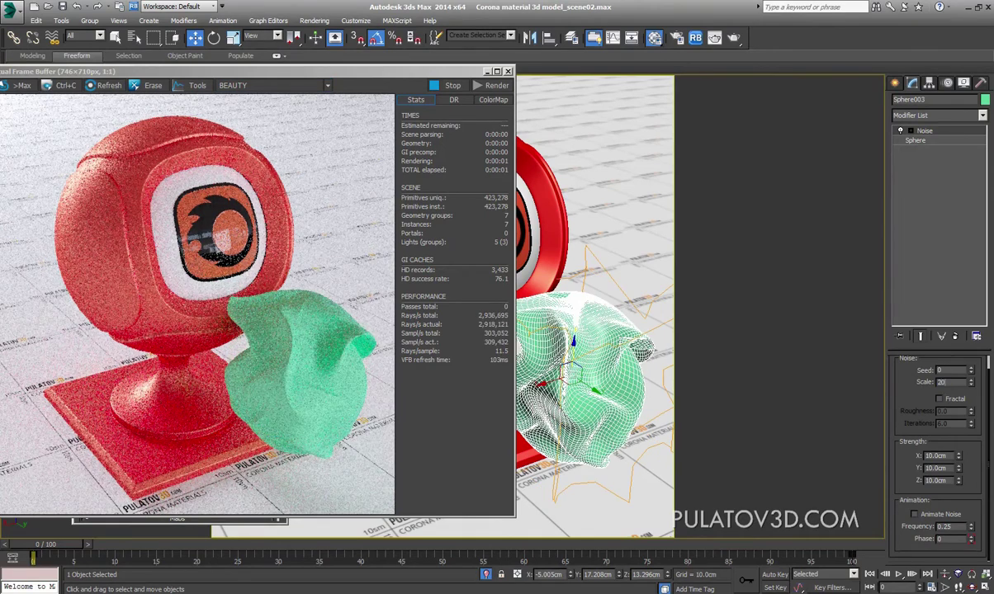
{"action": "key", "text": "Return"}
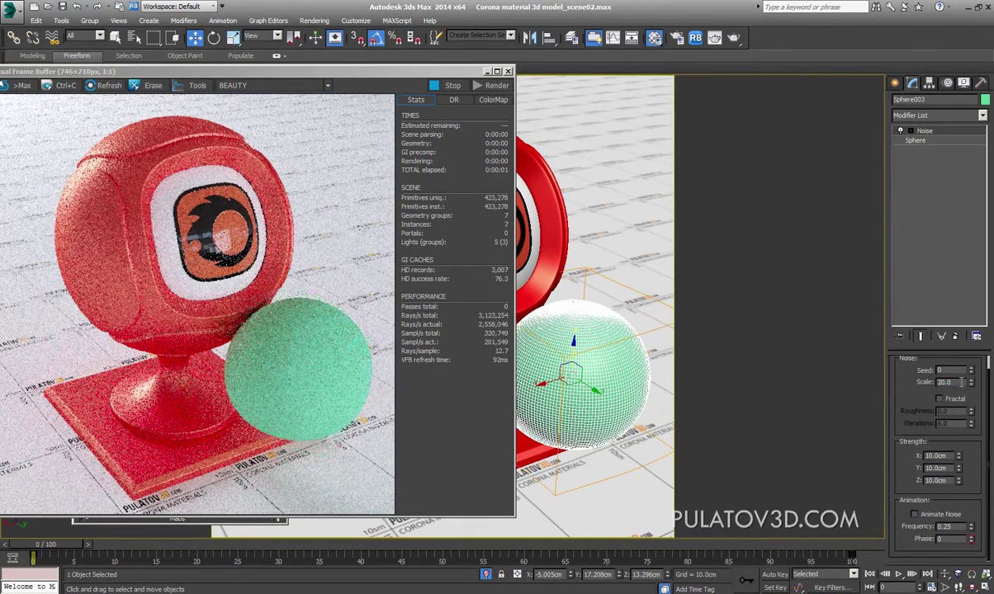
{"action": "double_click", "coordinate": [955, 382]}
{"action": "key", "text": "Return"}
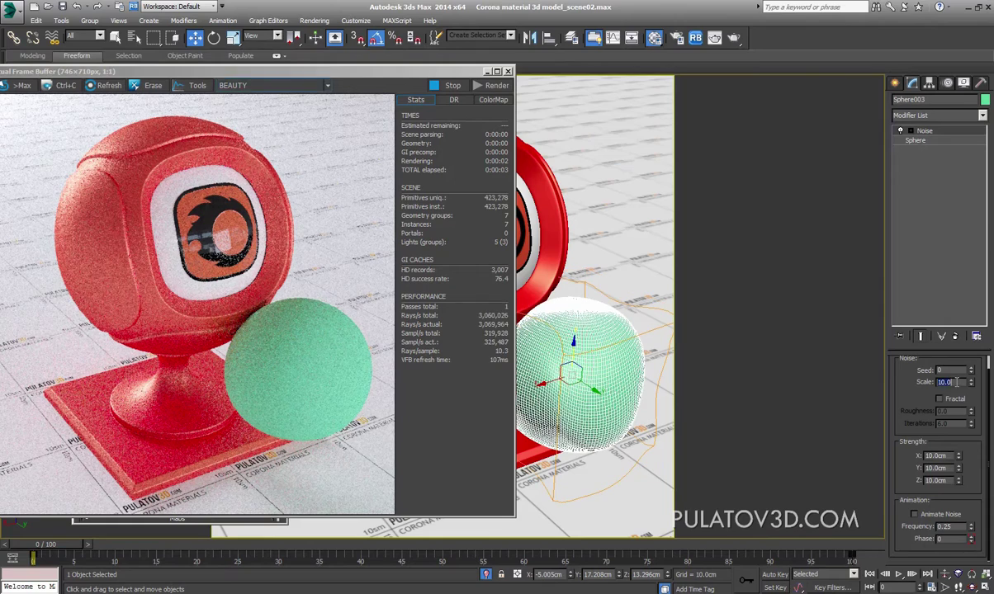
{"action": "type", "text": "5"}
{"action": "key", "text": "Return"}
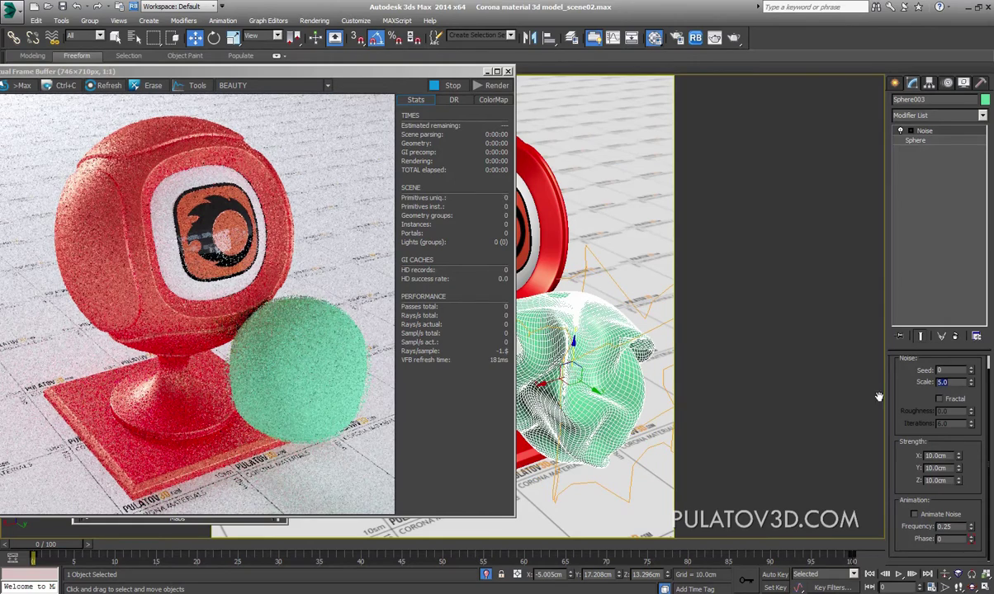
Step: Switch to a perspective view framed and orbited around the green cloth sphere
{"action": "left_click_drag", "start_coordinate": [322, 79], "coordinate": [55, 288]}
{"action": "left_click_drag", "start_coordinate": [553, 379], "coordinate": [251, 378]}
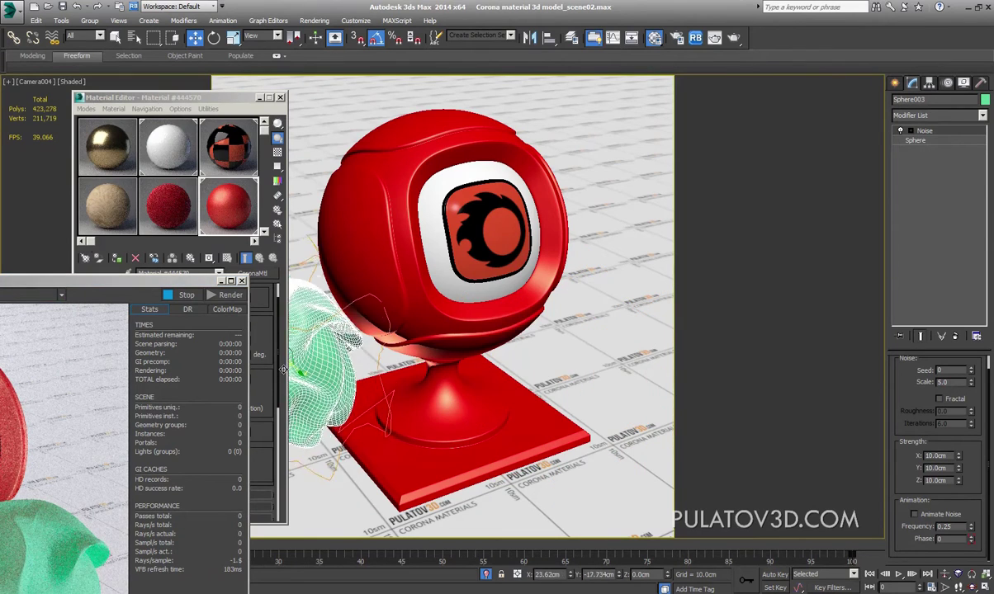
{"action": "key", "text": "p"}
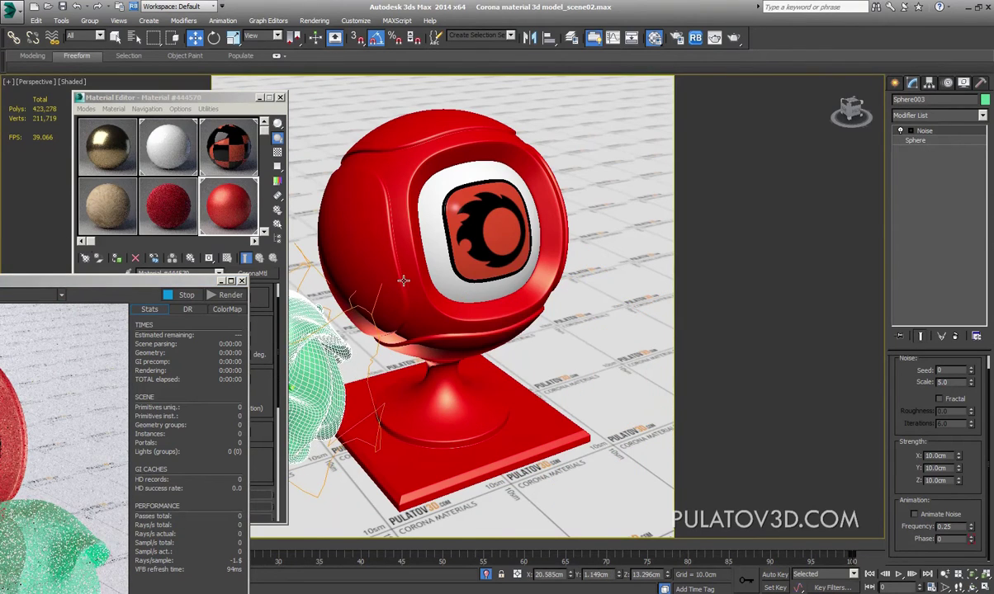
{"action": "key", "text": "z"}
{"action": "scroll", "coordinate": [559, 272], "scroll_direction": "up", "scroll_amount": 3}
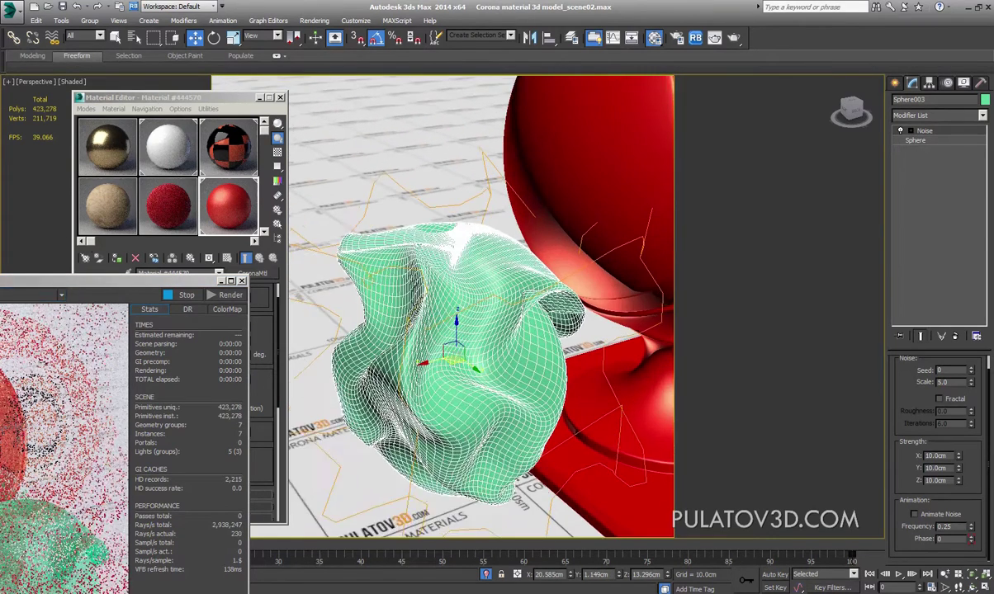
{"action": "scroll", "coordinate": [560, 272], "scroll_direction": "up", "scroll_amount": 2}
{"action": "mouse_move", "coordinate": [119, 282]}
{"action": "left_mouse_down"}
{"action": "mouse_move", "coordinate": [337, 244]}
{"action": "mouse_move", "coordinate": [821, 70]}
{"action": "left_mouse_up"}
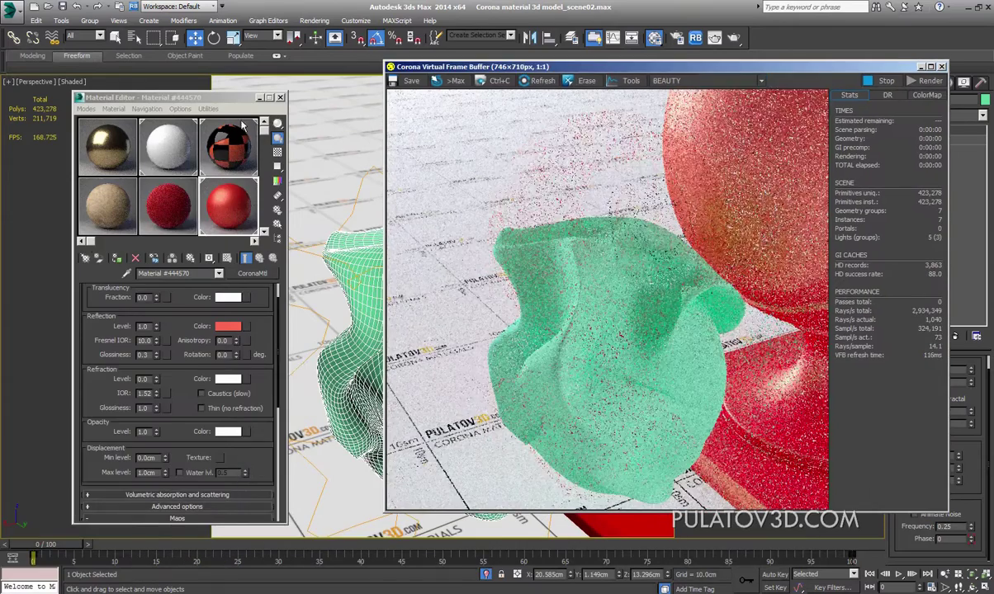
{"action": "left_click_drag", "start_coordinate": [156, 97], "coordinate": [84, 94]}
{"action": "middle_click_drag", "start_coordinate": [274, 274], "coordinate": [355, 314], "text": "alt"}
{"action": "left_click_drag", "start_coordinate": [140, 99], "coordinate": [185, 107]}
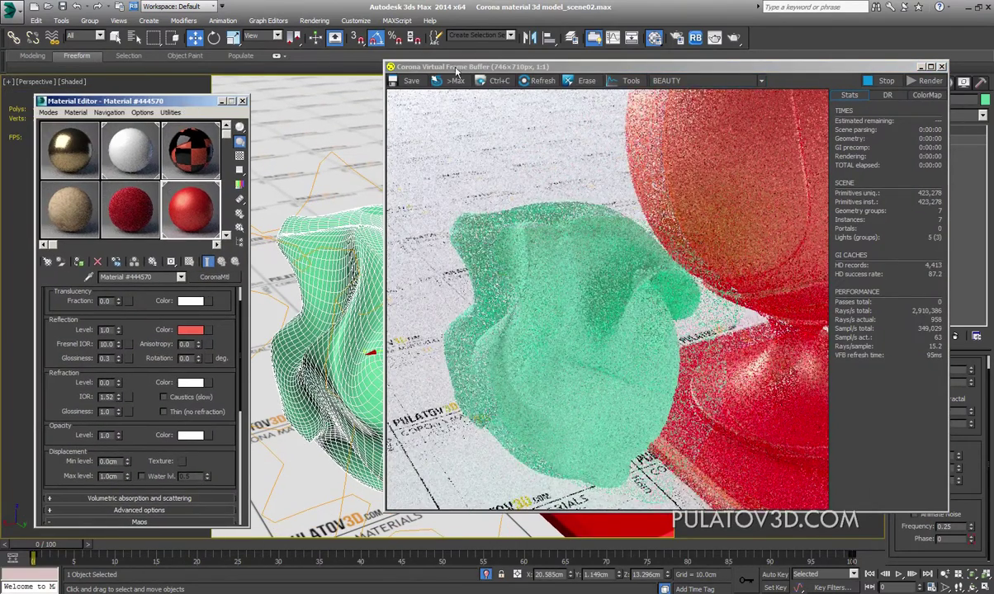
{"action": "left_click_drag", "start_coordinate": [458, 72], "coordinate": [554, 64]}
Step: Drag the red fabric material onto the cloth and zoom in closer on it
{"action": "left_click", "coordinate": [83, 269]}
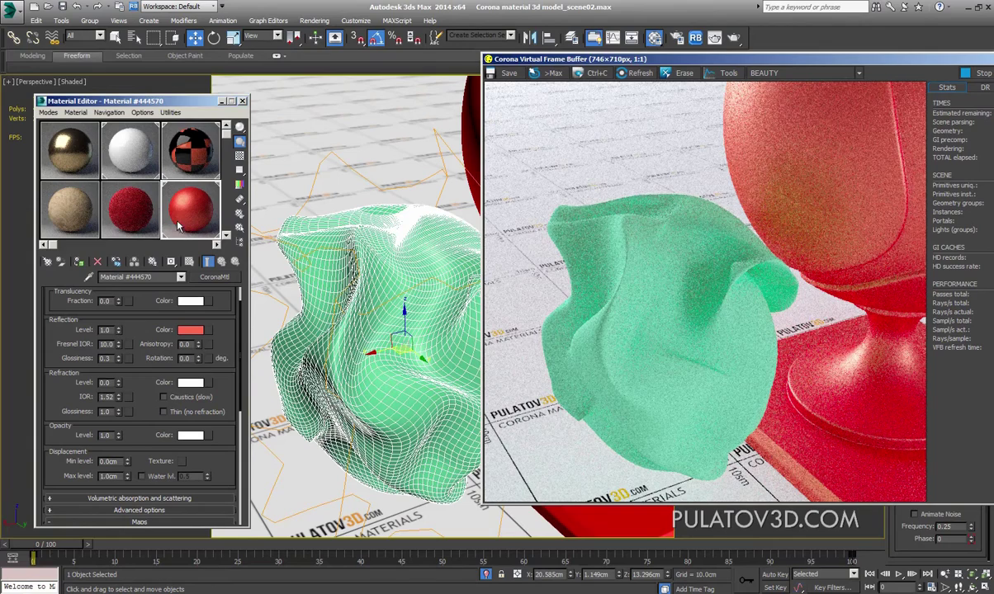
{"action": "left_click_drag", "start_coordinate": [172, 208], "coordinate": [334, 301]}
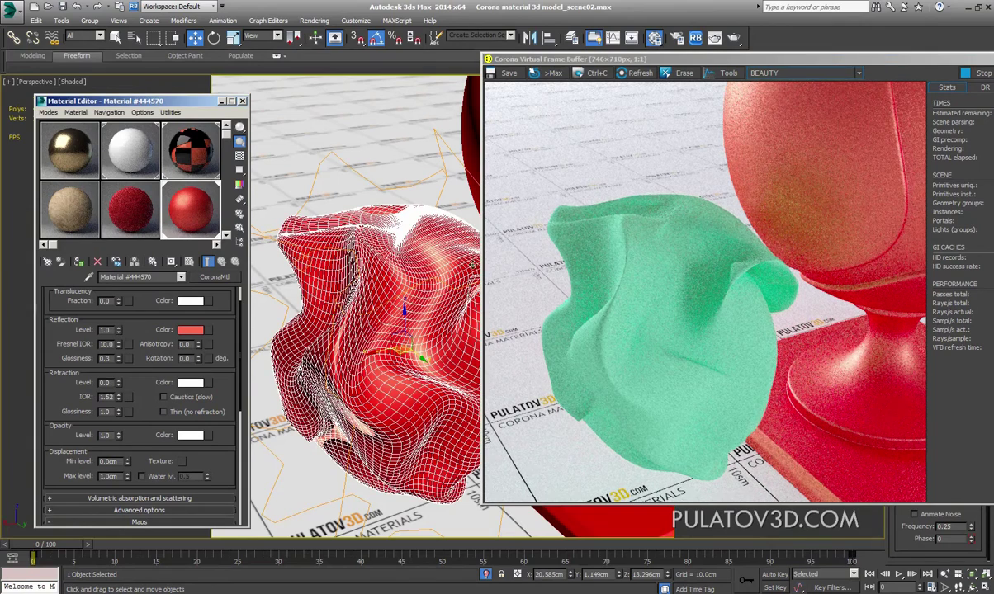
{"action": "left_click", "coordinate": [629, 270]}
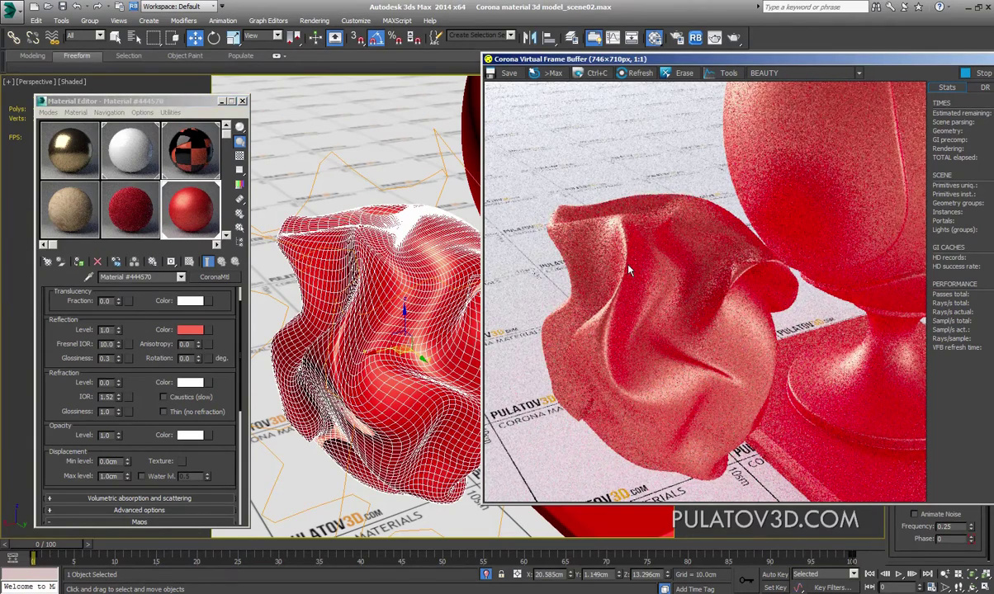
{"action": "left_click_drag", "start_coordinate": [726, 59], "coordinate": [712, 57]}
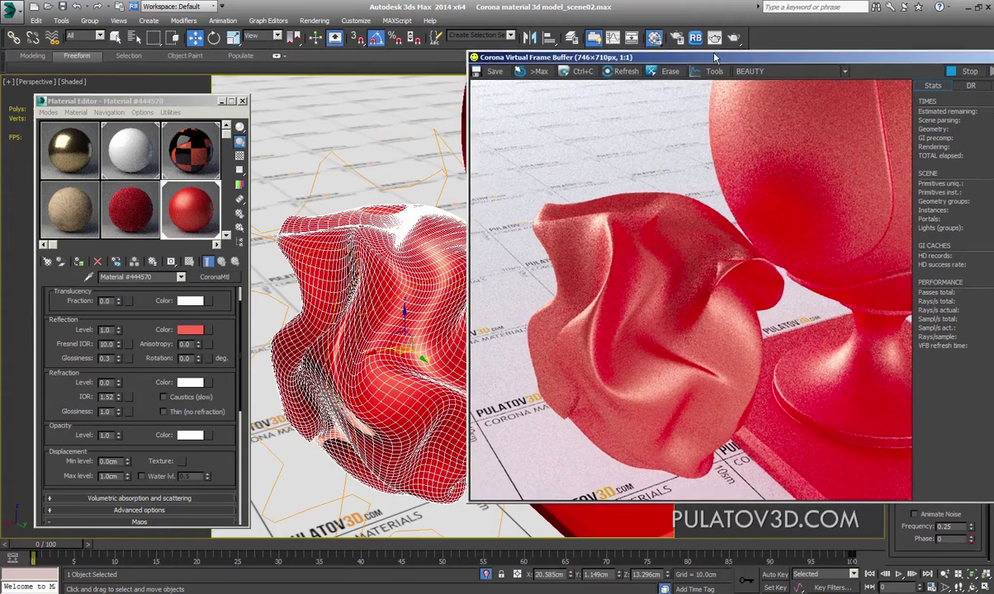
{"action": "scroll", "coordinate": [395, 271], "scroll_direction": "up", "scroll_amount": 3}
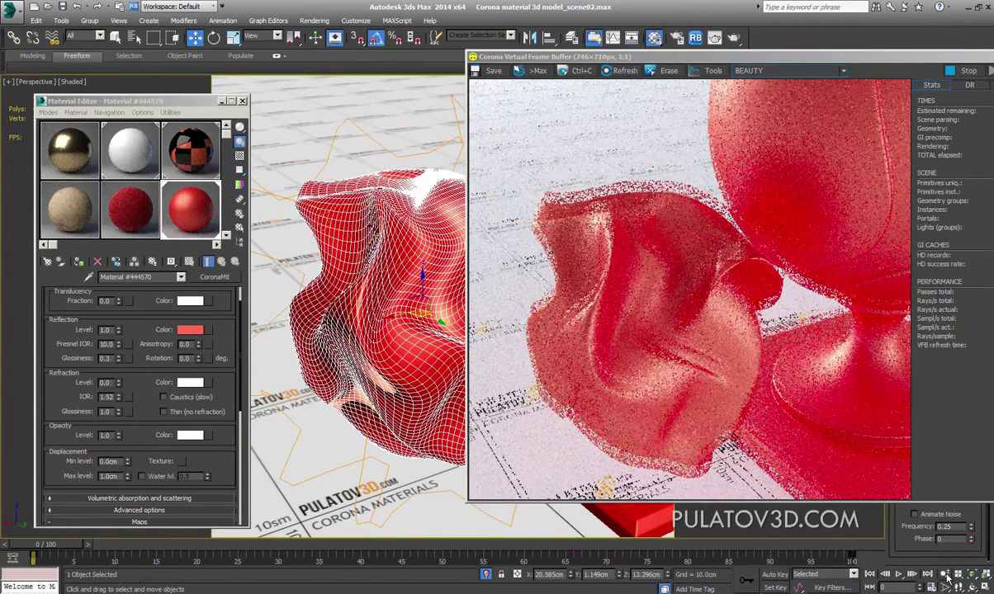
{"action": "left_click", "coordinate": [945, 574]}
{"action": "left_click_drag", "start_coordinate": [331, 214], "coordinate": [328, 138]}
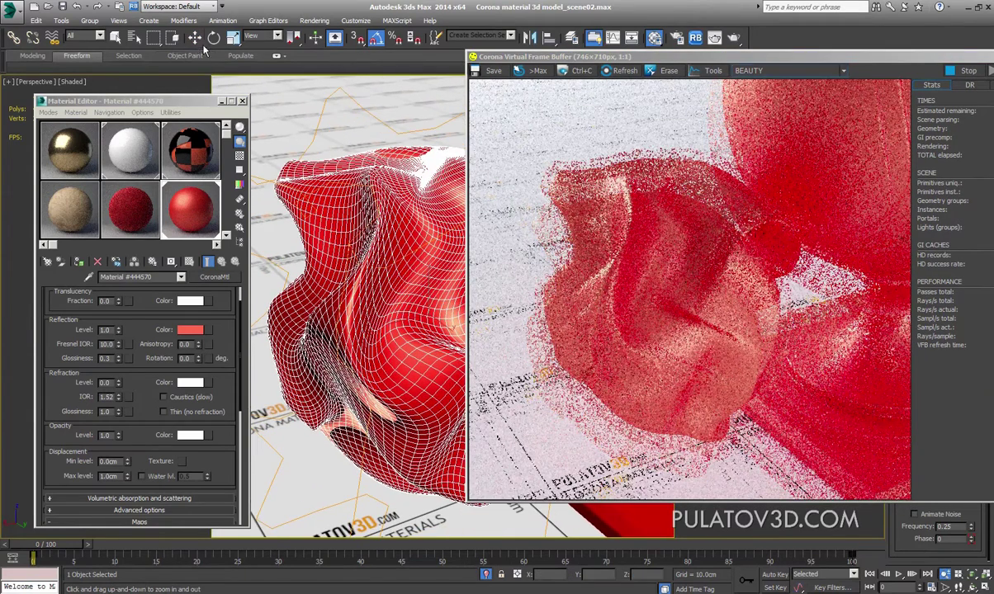
{"action": "key", "text": "w"}
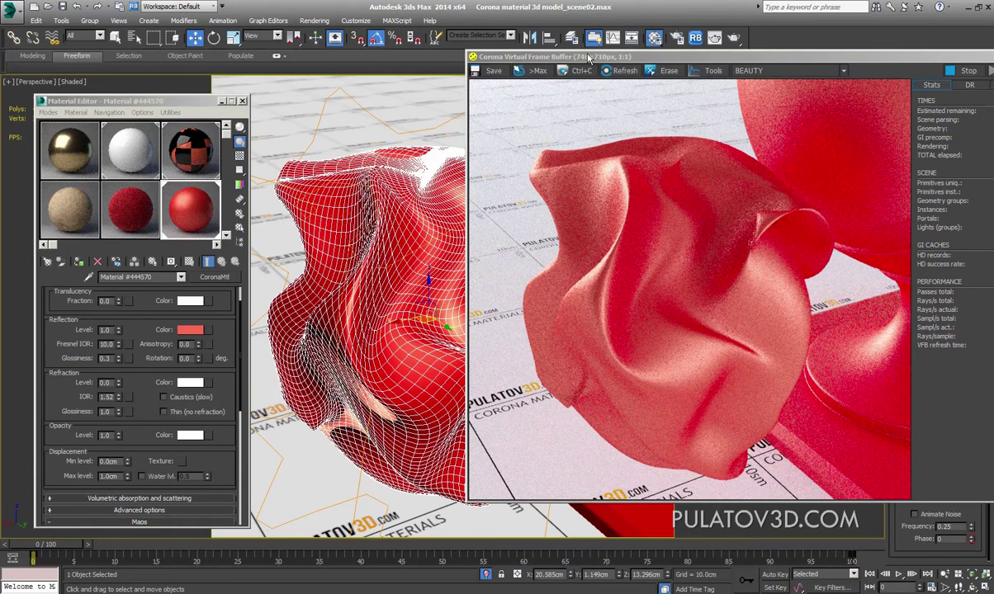
{"action": "left_click_drag", "start_coordinate": [588, 57], "coordinate": [94, 97]}
Step: Set the Noise strength to 5cm on X, Y and Z
{"action": "double_click", "coordinate": [939, 455]}
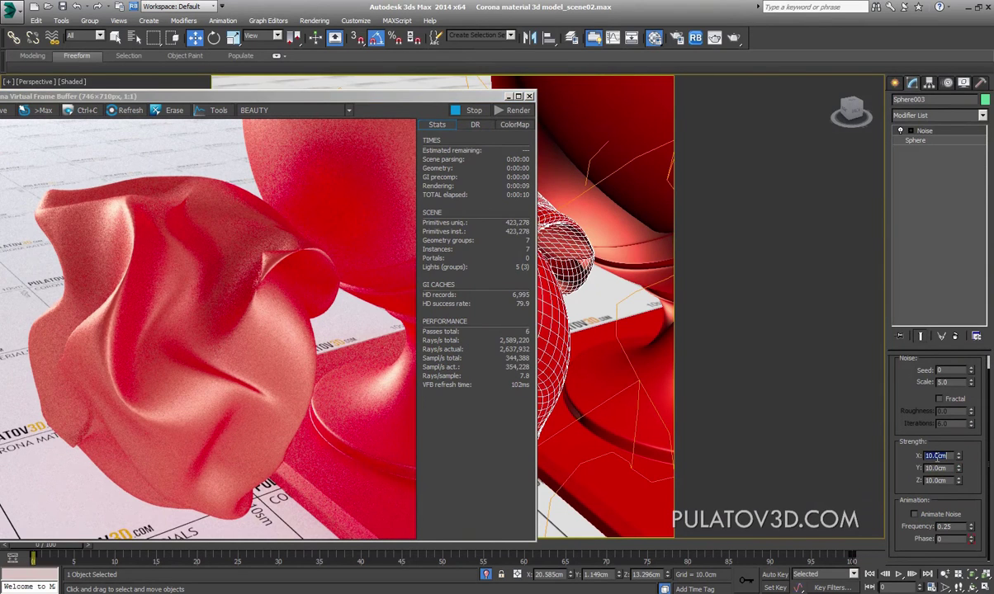
{"action": "key", "text": "Tab"}
{"action": "type", "text": "5"}
{"action": "key", "text": "Tab"}
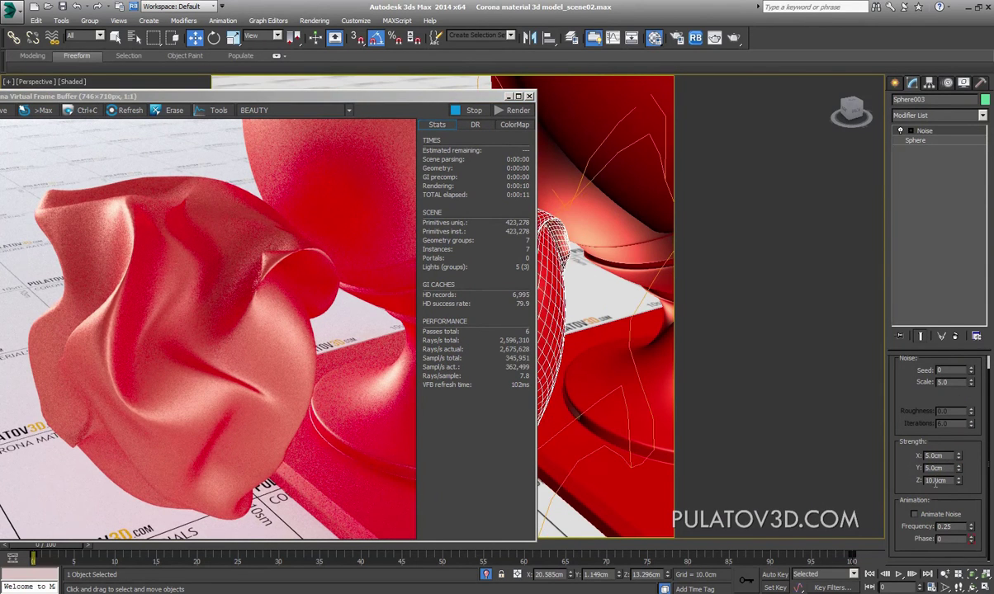
{"action": "type", "text": "5"}
{"action": "key", "text": "Return"}
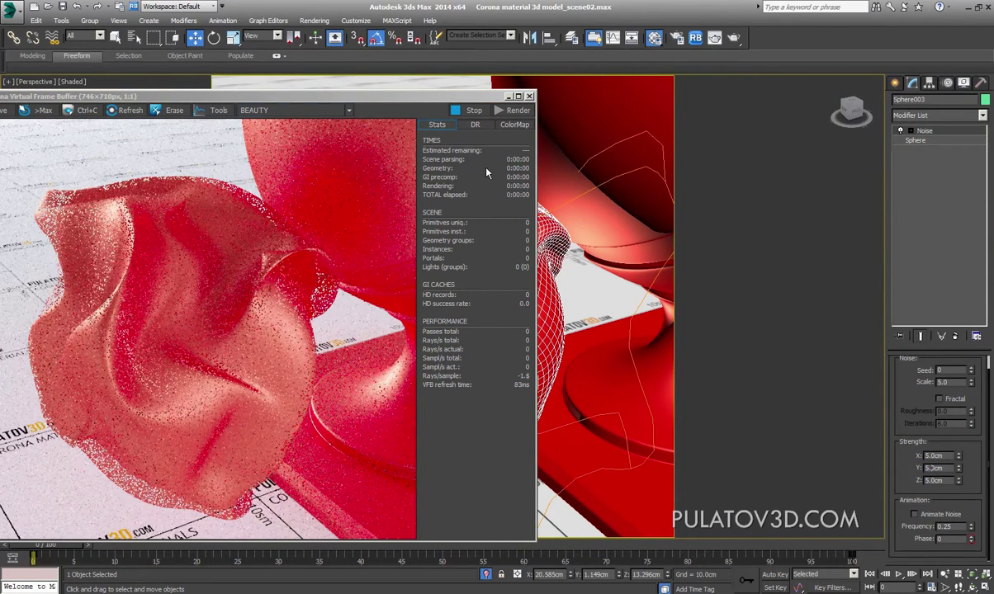
Step: Raise the Noise strength to 7.0cm on X, Y and Z
{"action": "mouse_move", "coordinate": [398, 104]}
{"action": "left_mouse_down"}
{"action": "mouse_move", "coordinate": [452, 86]}
{"action": "mouse_move", "coordinate": [686, 83]}
{"action": "left_mouse_up"}
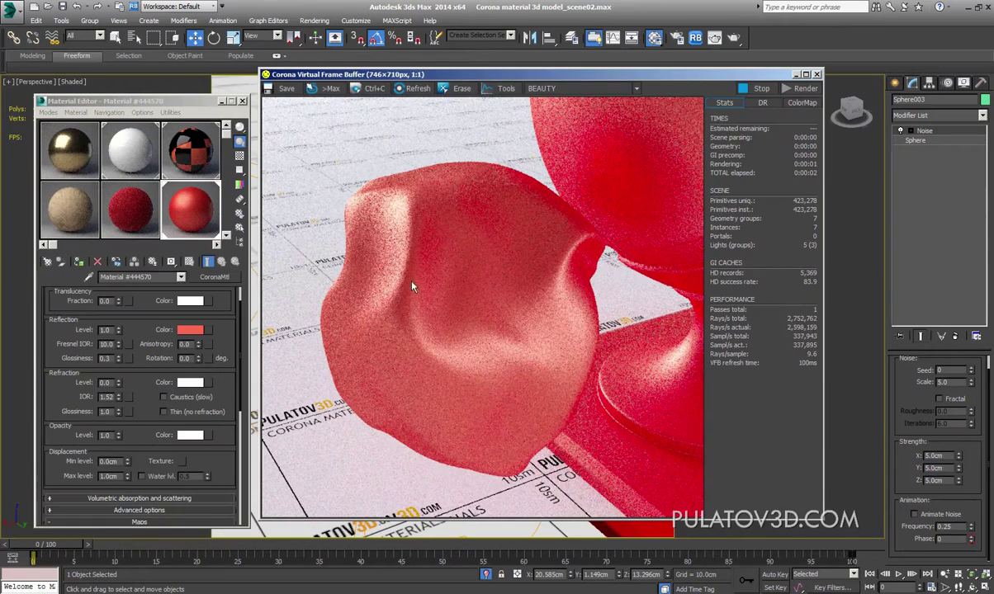
{"action": "double_click", "coordinate": [933, 455]}
{"action": "type", "text": "7"}
{"action": "key", "text": "Tab"}
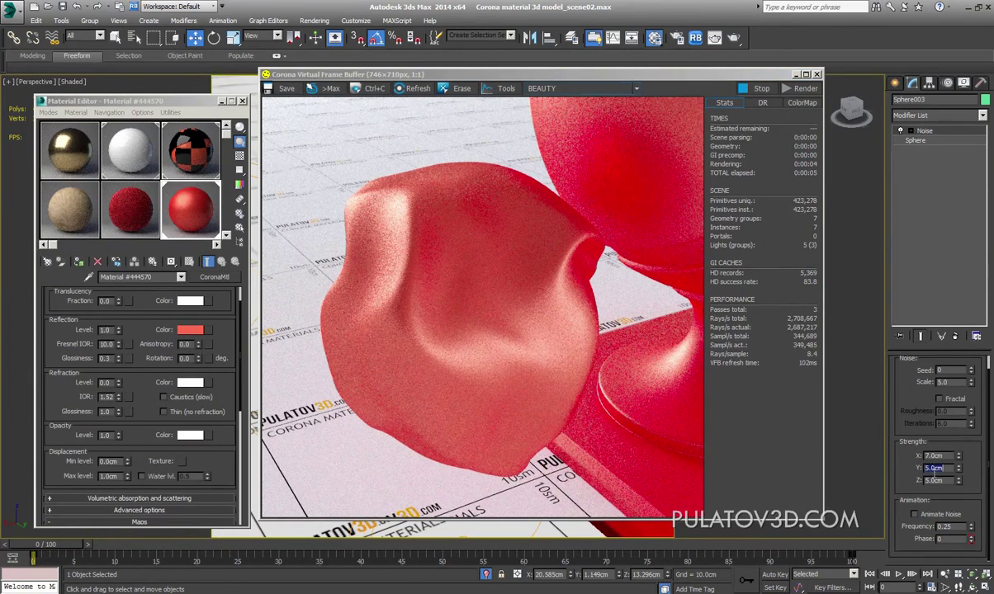
{"action": "type", "text": "7"}
{"action": "key", "text": "Tab"}
{"action": "double_click", "coordinate": [933, 480]}
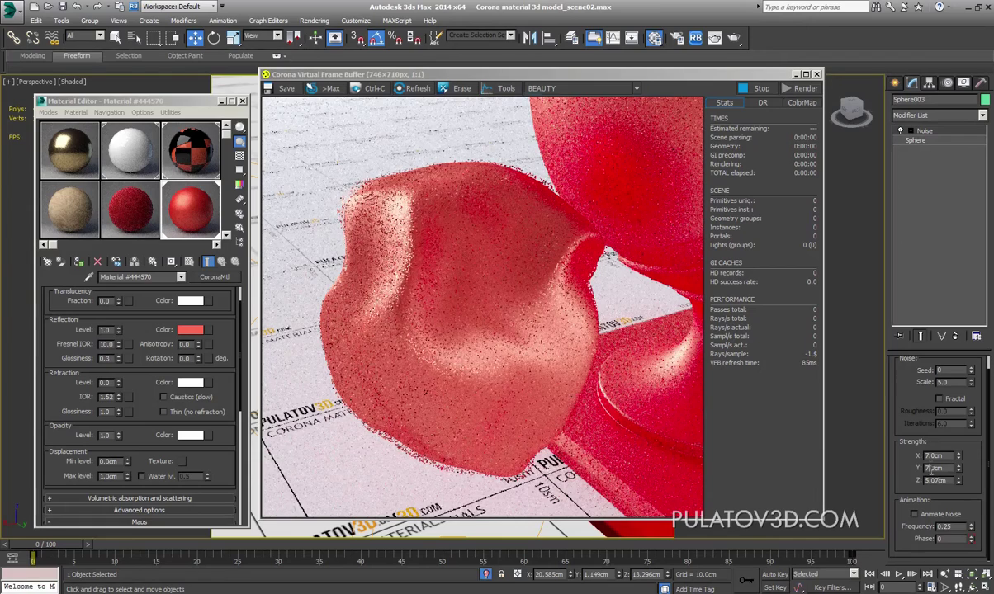
{"action": "type", "text": "7"}
{"action": "key", "text": "Tab"}
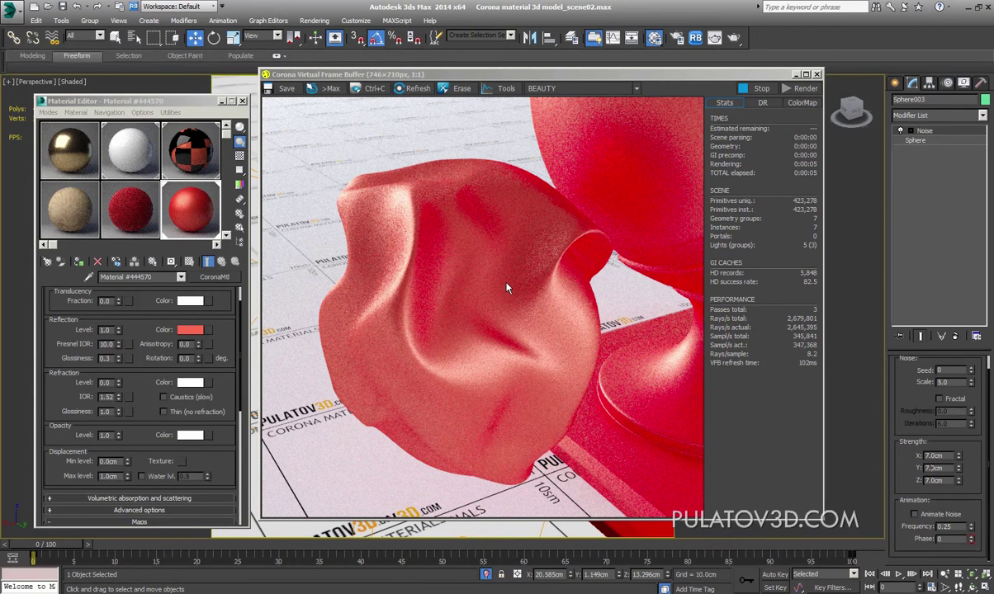
{"action": "left_click", "coordinate": [150, 215]}
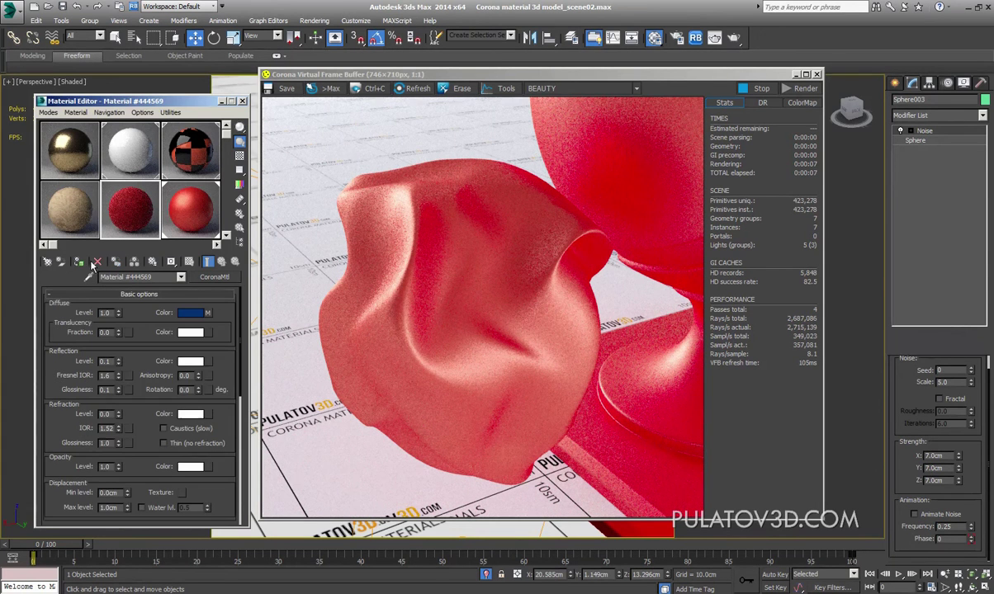
{"action": "left_click_drag", "start_coordinate": [299, 75], "coordinate": [498, 74]}
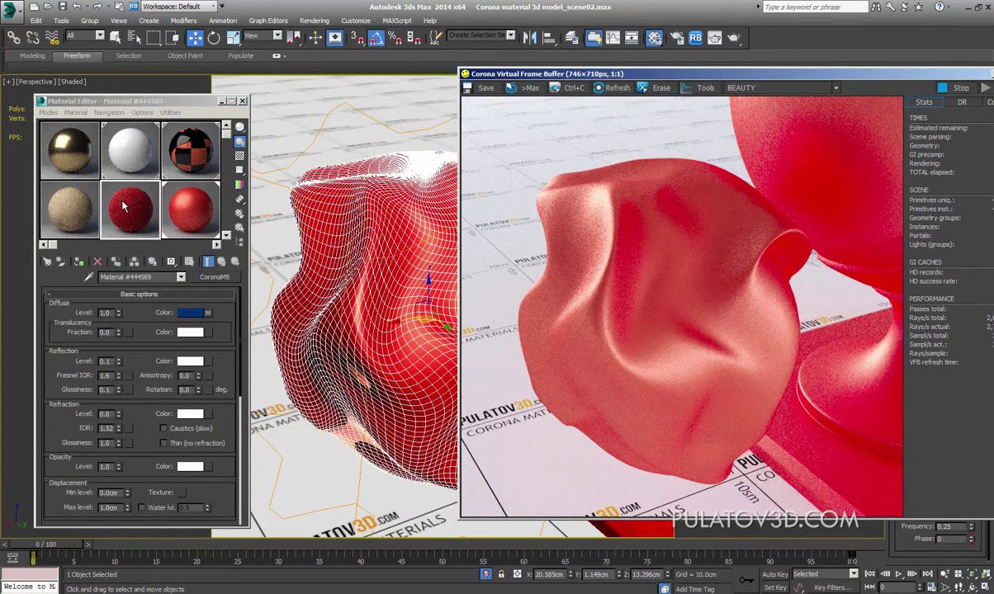
{"action": "left_click_drag", "start_coordinate": [124, 207], "coordinate": [372, 297]}
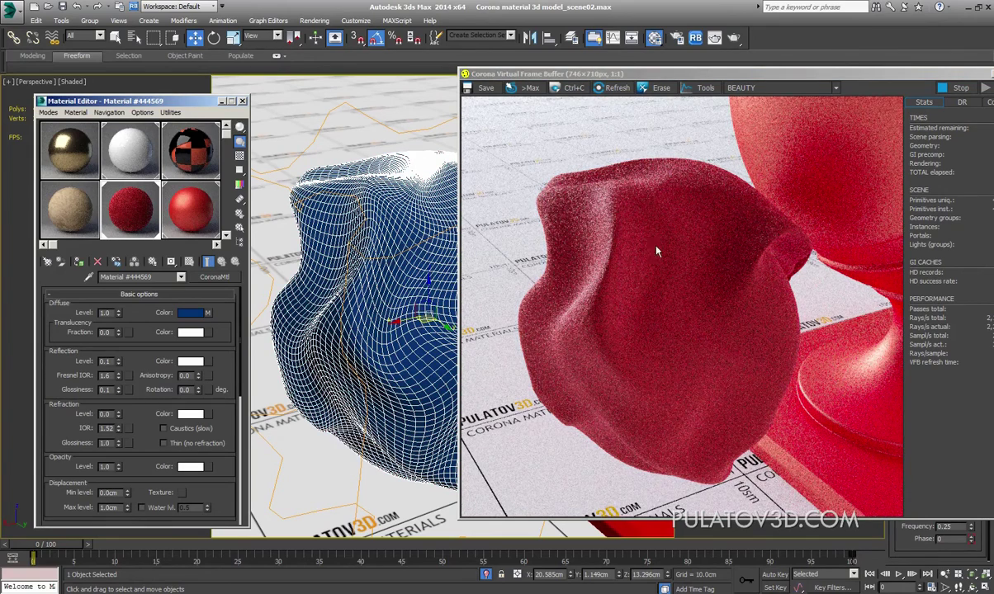
{"action": "left_click", "coordinate": [622, 243]}
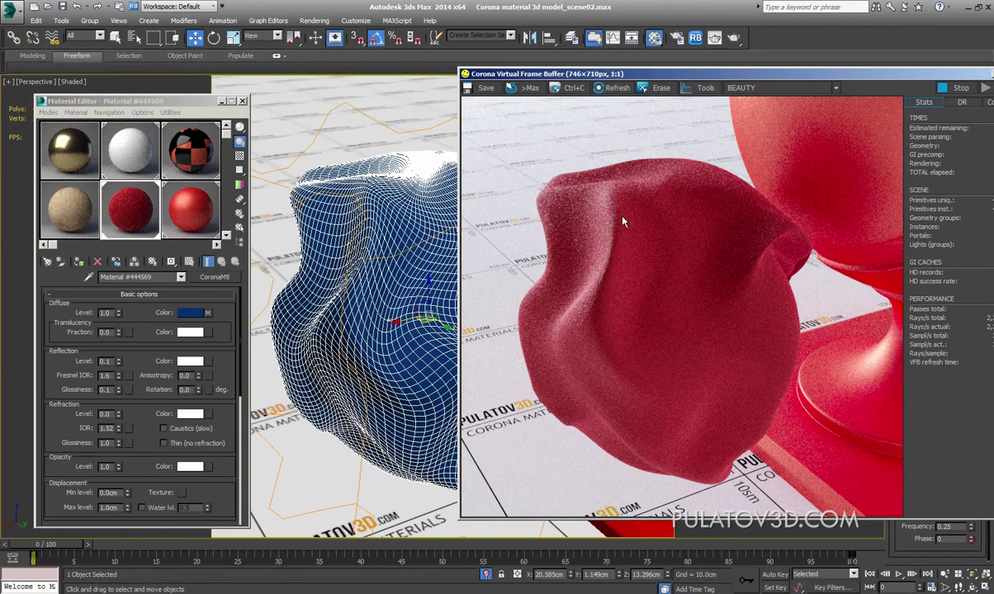
{"action": "left_click", "coordinate": [72, 224]}
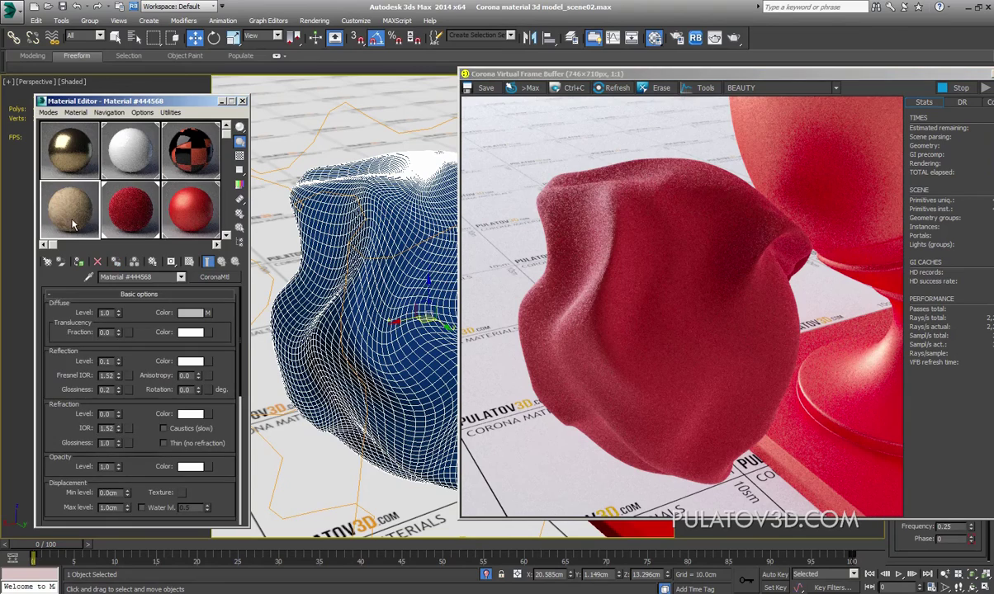
{"action": "left_click_drag", "start_coordinate": [101, 211], "coordinate": [347, 262]}
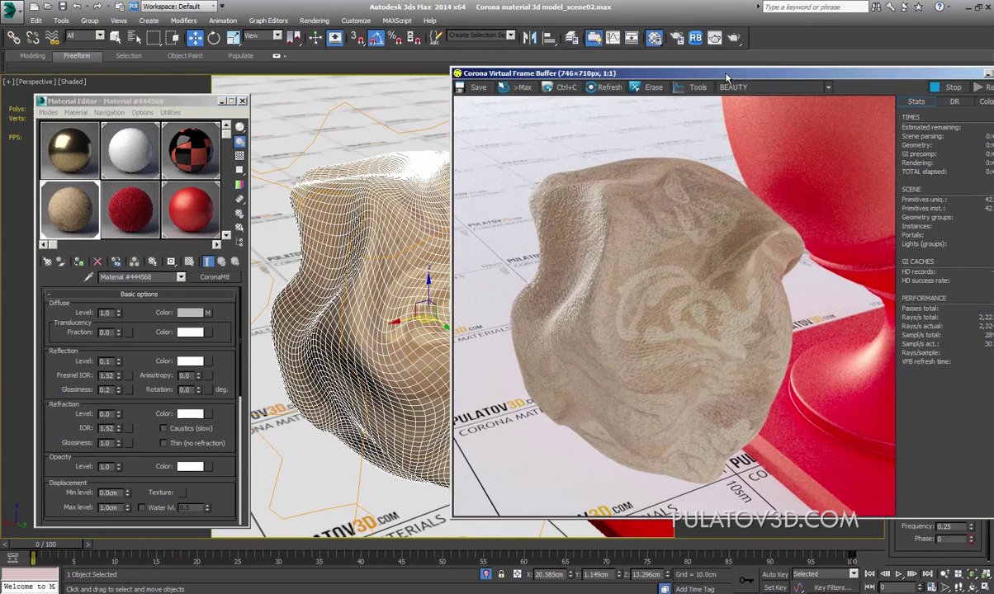
{"action": "left_click_drag", "start_coordinate": [699, 74], "coordinate": [592, 69]}
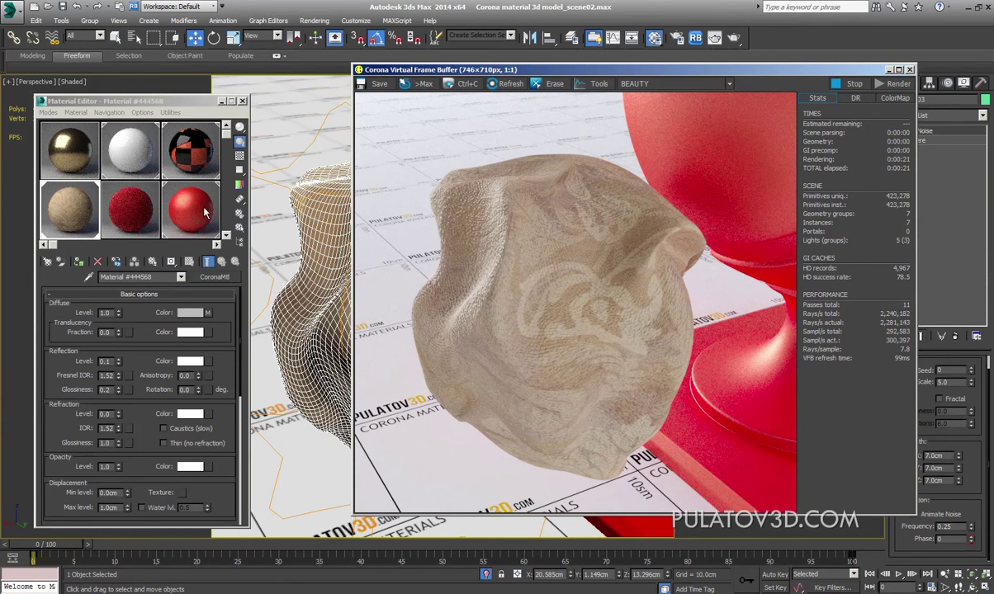
{"action": "left_click_drag", "start_coordinate": [192, 200], "coordinate": [322, 215]}
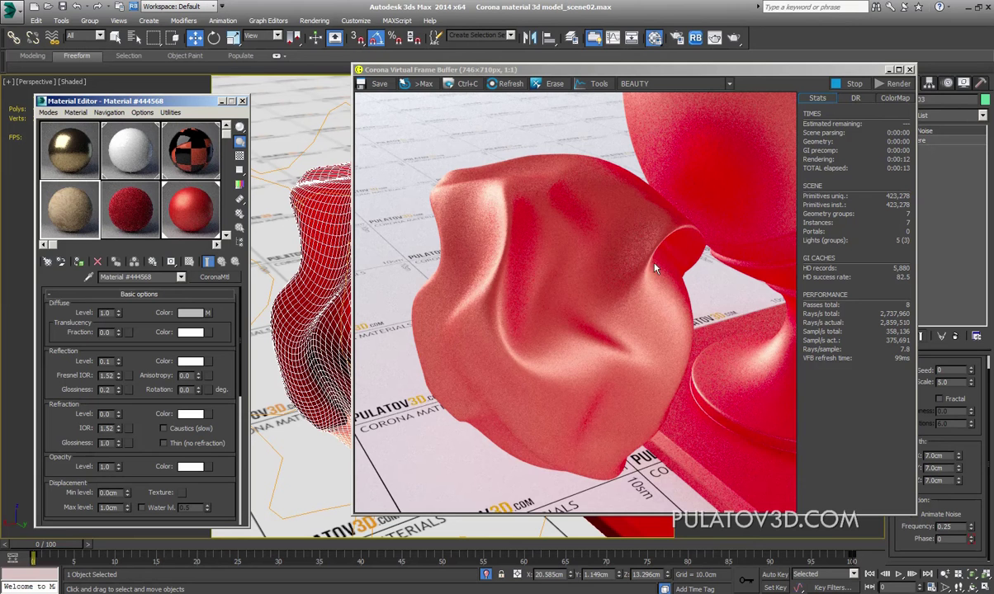
Step: Copy the fuzzy material's Falloff diffuse map and paste it into the red fabric's Diffuse slot
{"action": "left_click", "coordinate": [177, 222]}
{"action": "left_click", "coordinate": [105, 200]}
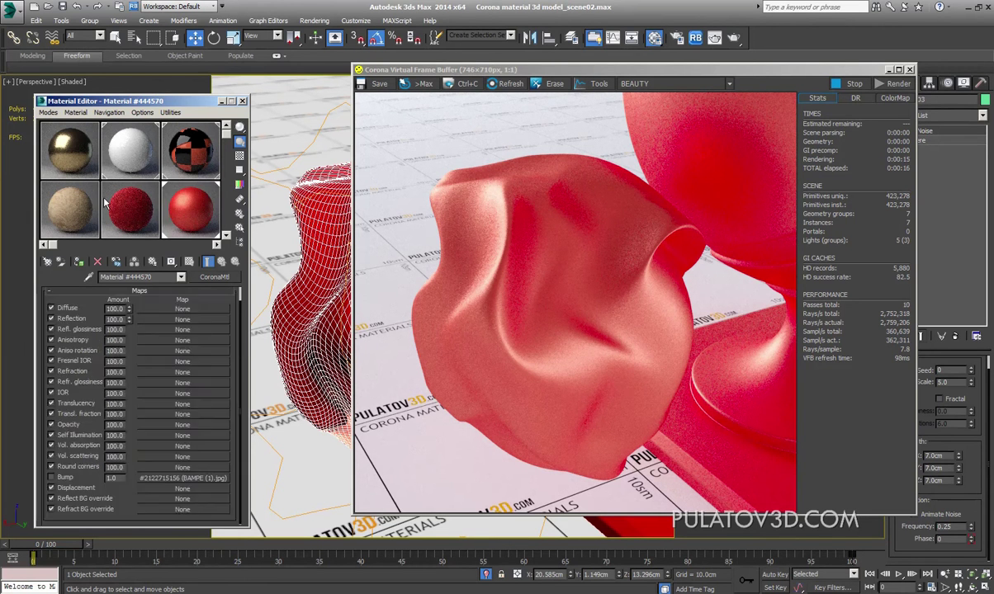
{"action": "right_click", "coordinate": [202, 313]}
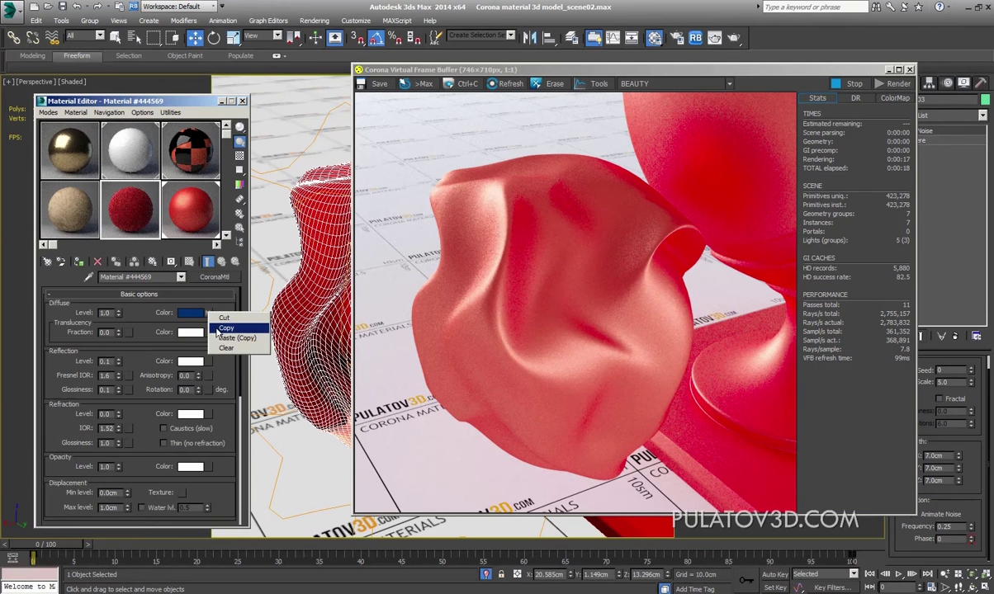
{"action": "left_click", "coordinate": [223, 329]}
{"action": "left_click", "coordinate": [181, 197]}
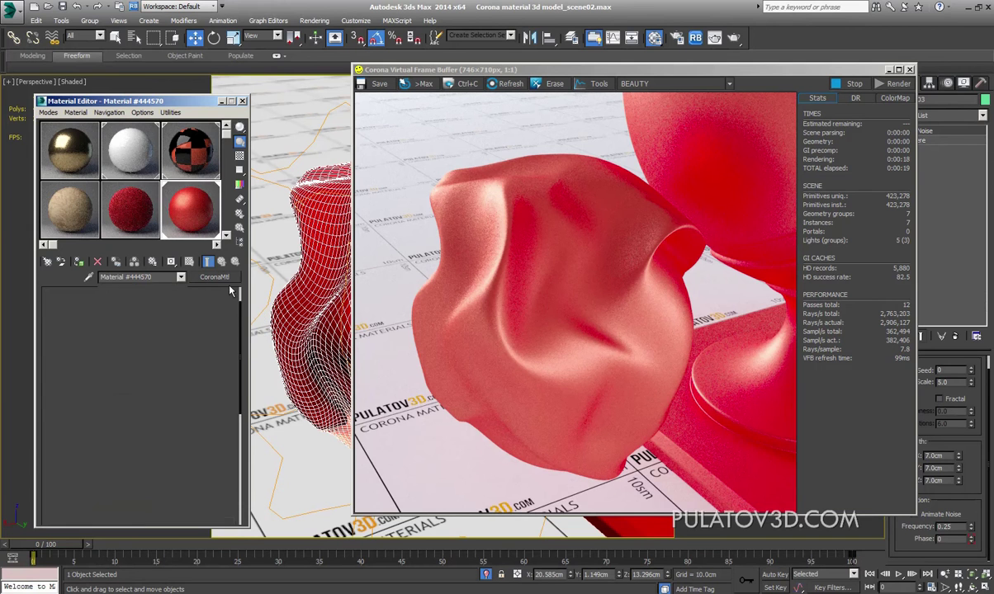
{"action": "left_click", "coordinate": [146, 227]}
{"action": "left_click", "coordinate": [204, 233]}
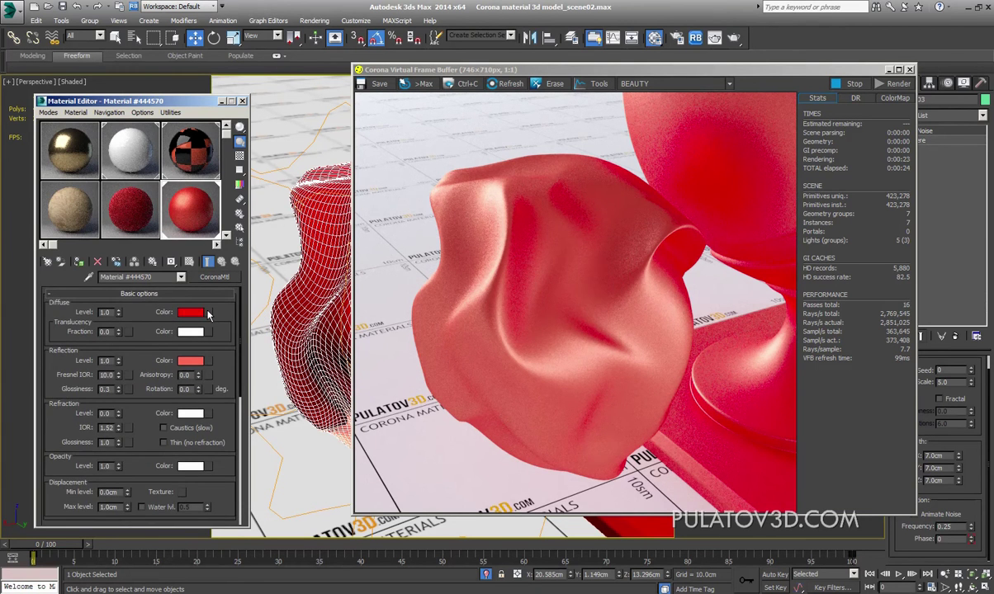
{"action": "right_click", "coordinate": [209, 313]}
{"action": "left_click", "coordinate": [220, 320]}
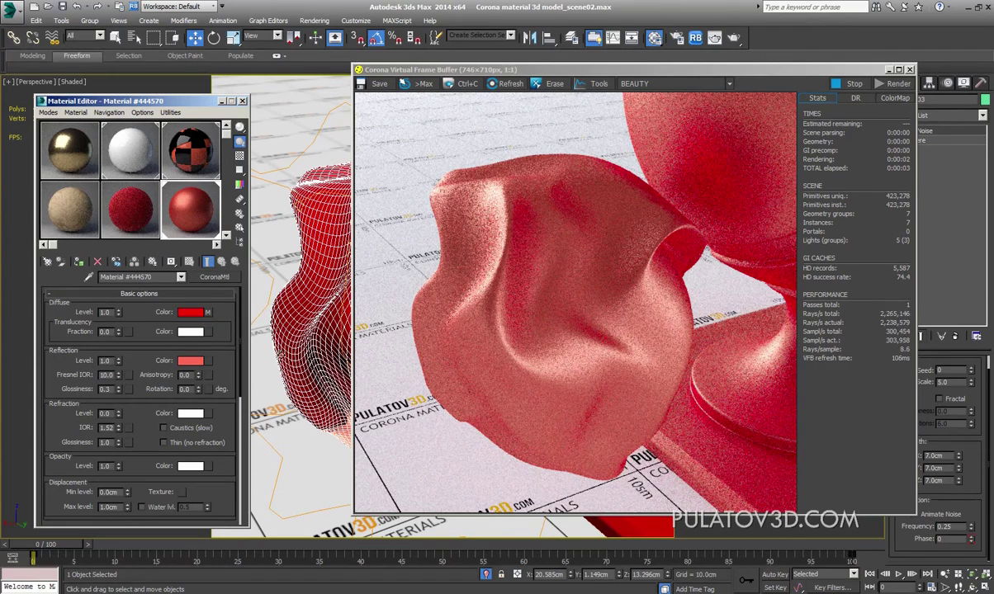
Step: Lower the right end point of the pasted Falloff's mix curve
{"action": "left_click", "coordinate": [207, 318]}
{"action": "scroll", "coordinate": [207, 445], "scroll_direction": "down", "scroll_amount": 5}
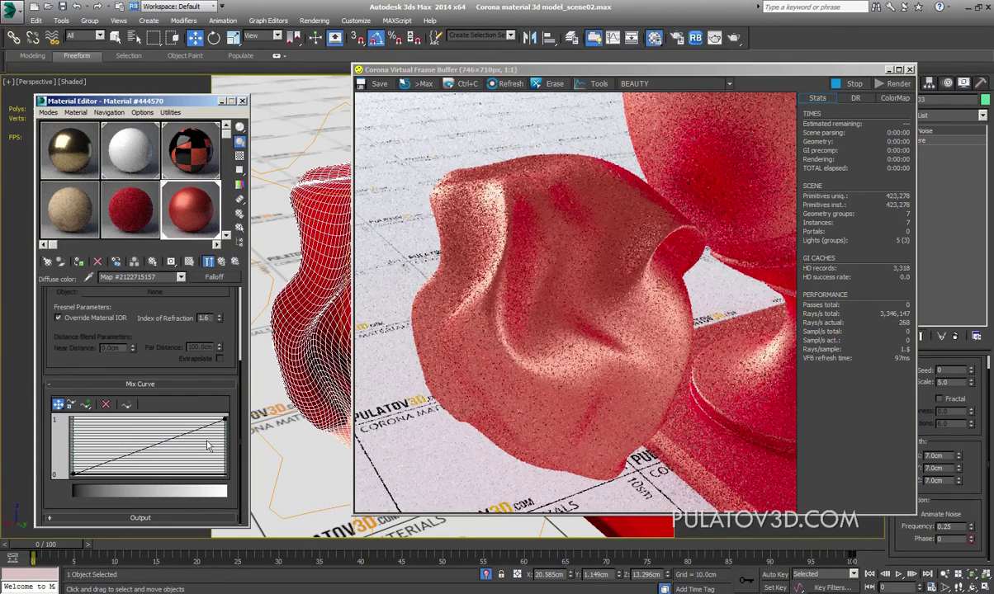
{"action": "left_click_drag", "start_coordinate": [225, 420], "coordinate": [223, 453]}
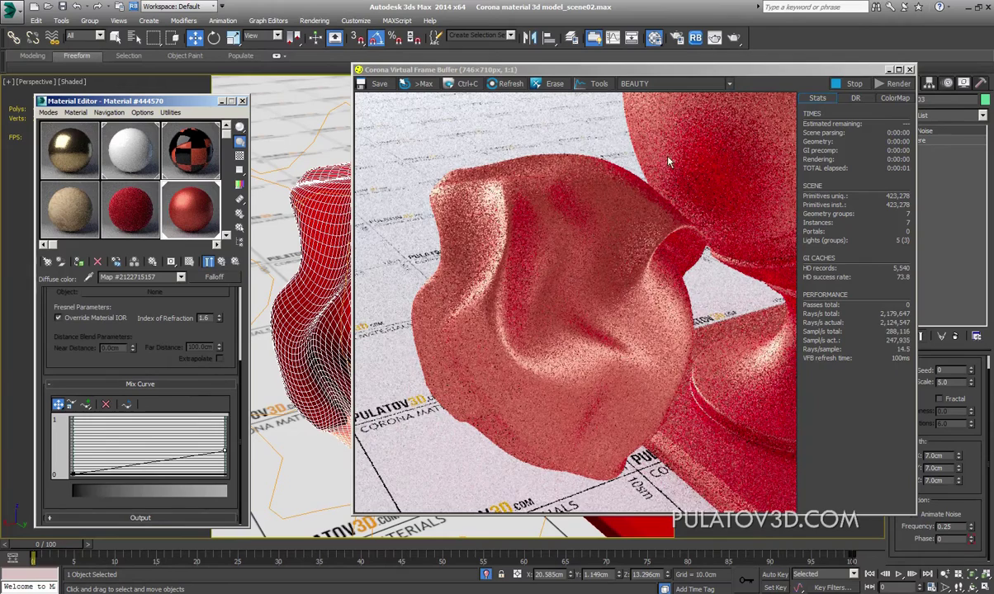
{"action": "left_click", "coordinate": [225, 262]}
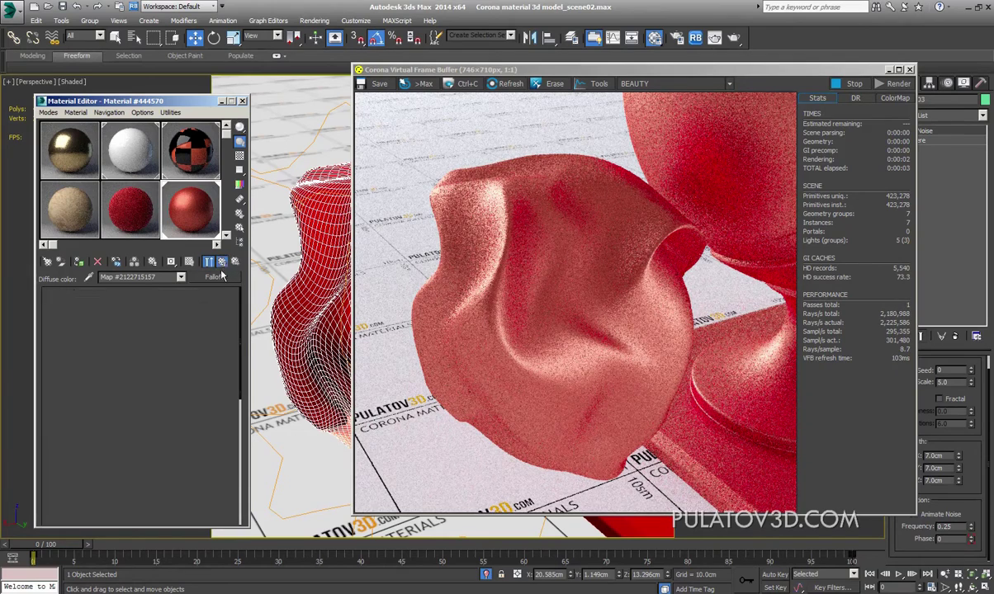
{"action": "left_click_drag", "start_coordinate": [227, 360], "coordinate": [227, 201]}
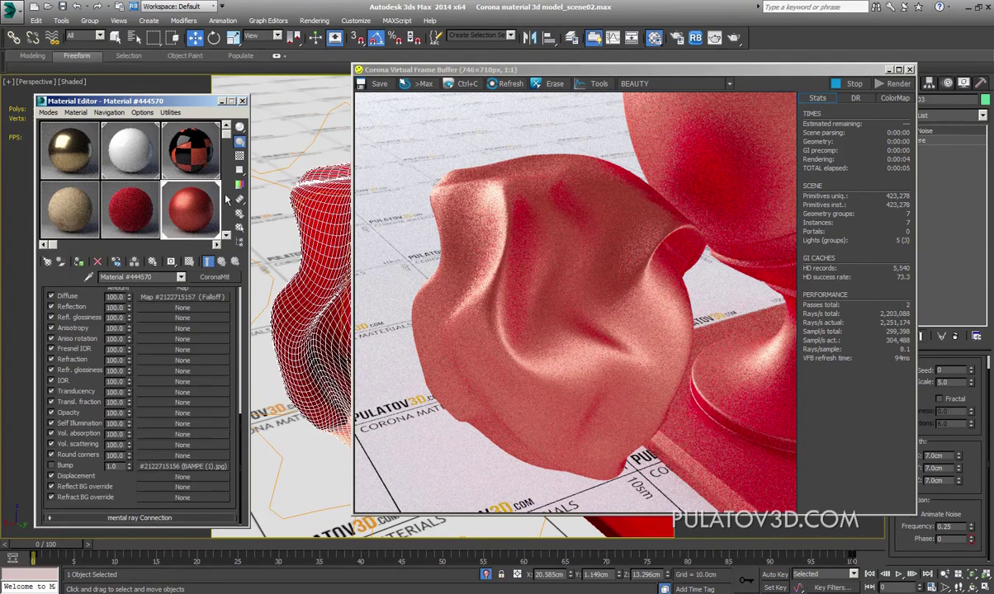
Step: Enable the fabric's bump map and set its bitmap tiling to U 10, V 1
{"action": "left_click", "coordinate": [55, 467]}
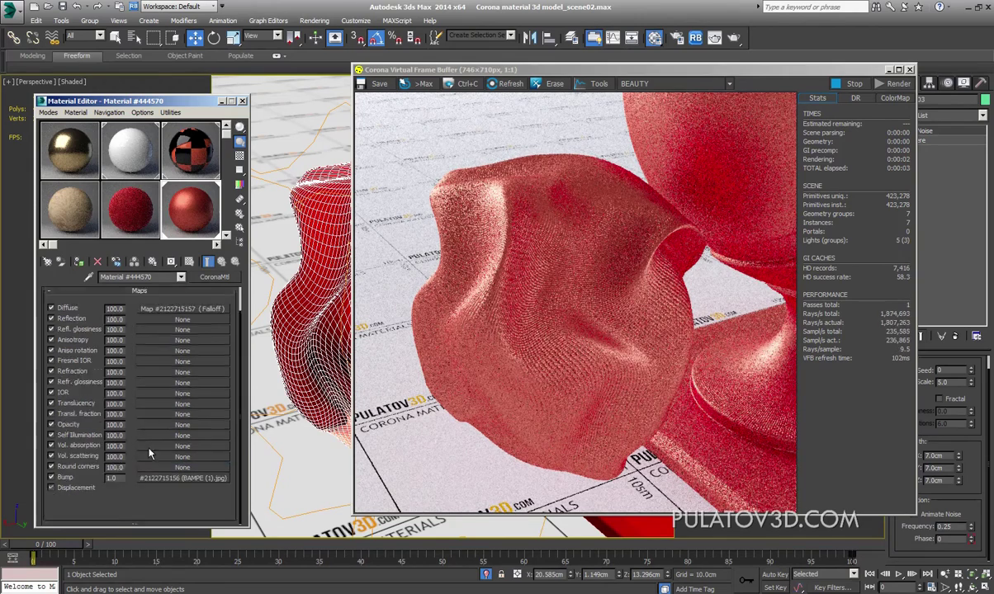
{"action": "left_click", "coordinate": [183, 466]}
{"action": "double_click", "coordinate": [124, 352]}
{"action": "type", "text": "10"}
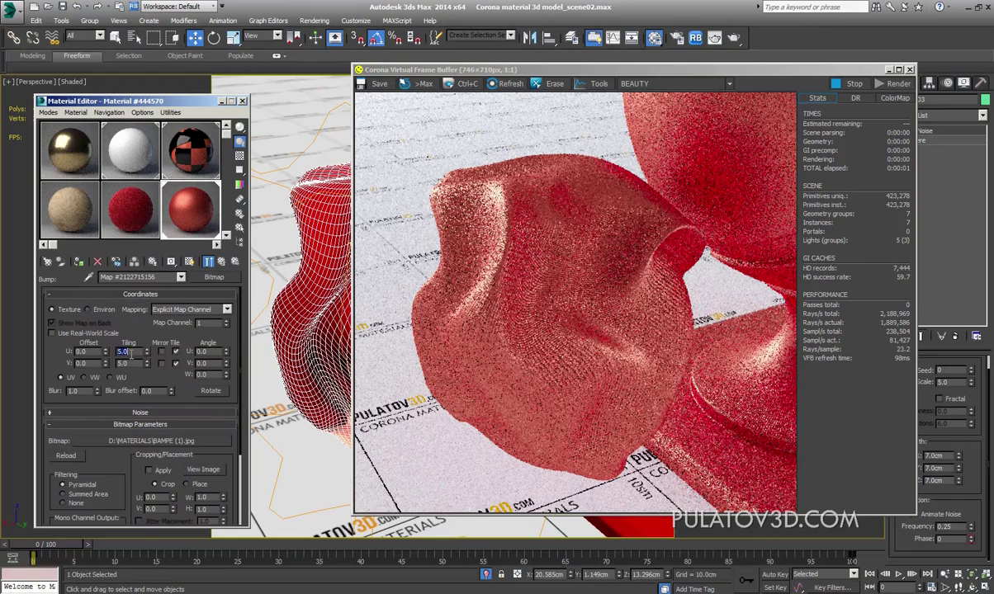
{"action": "key", "text": "Tab"}
{"action": "type", "text": "1"}
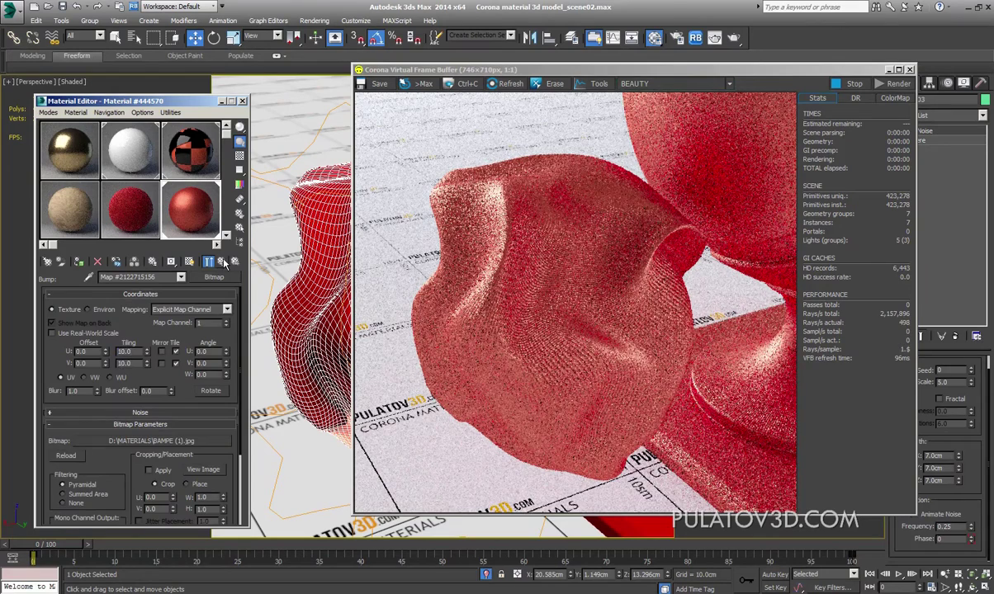
{"action": "left_click", "coordinate": [221, 261]}
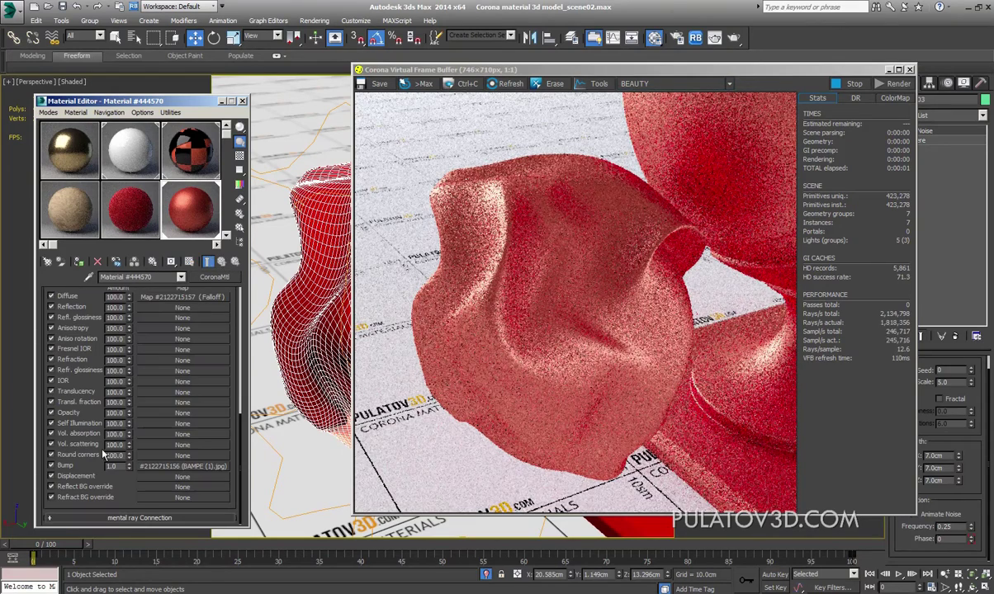
Step: Zoom in on the cloth's folds and set the bump strength to 0.17
{"action": "left_click_drag", "start_coordinate": [128, 467], "coordinate": [130, 494]}
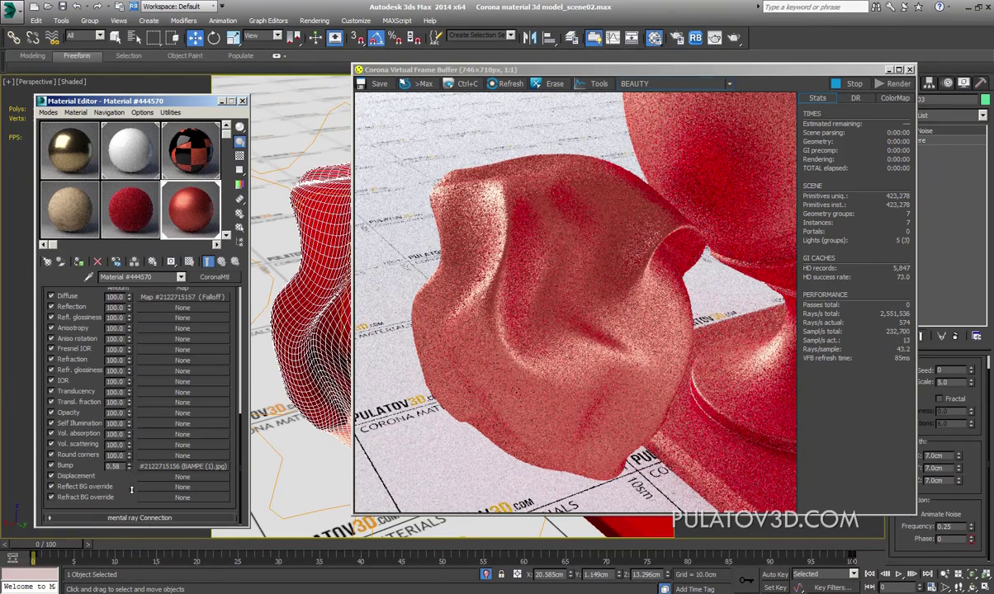
{"action": "left_click", "coordinate": [944, 575]}
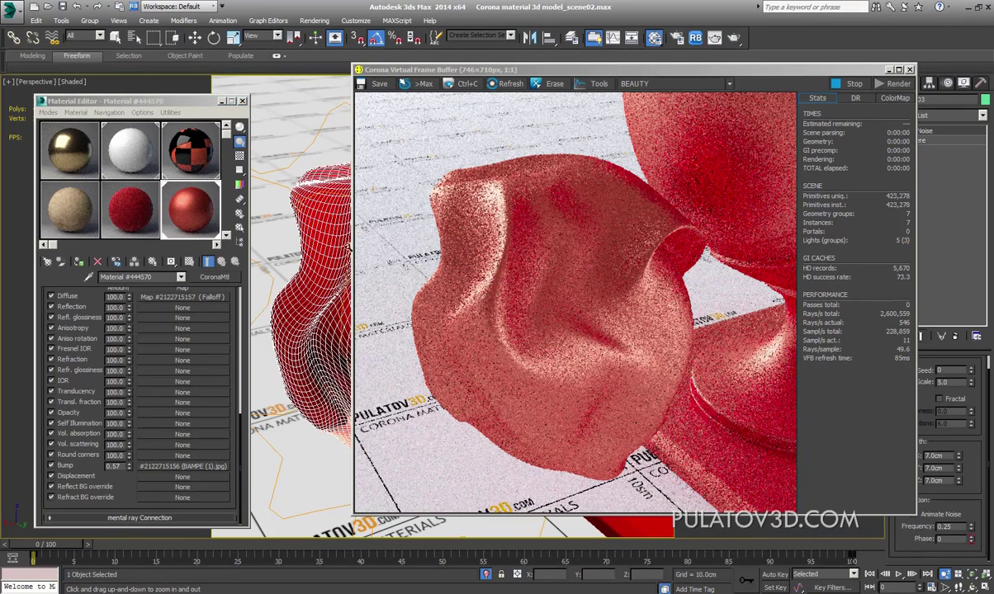
{"action": "left_click_drag", "start_coordinate": [326, 273], "coordinate": [328, 222]}
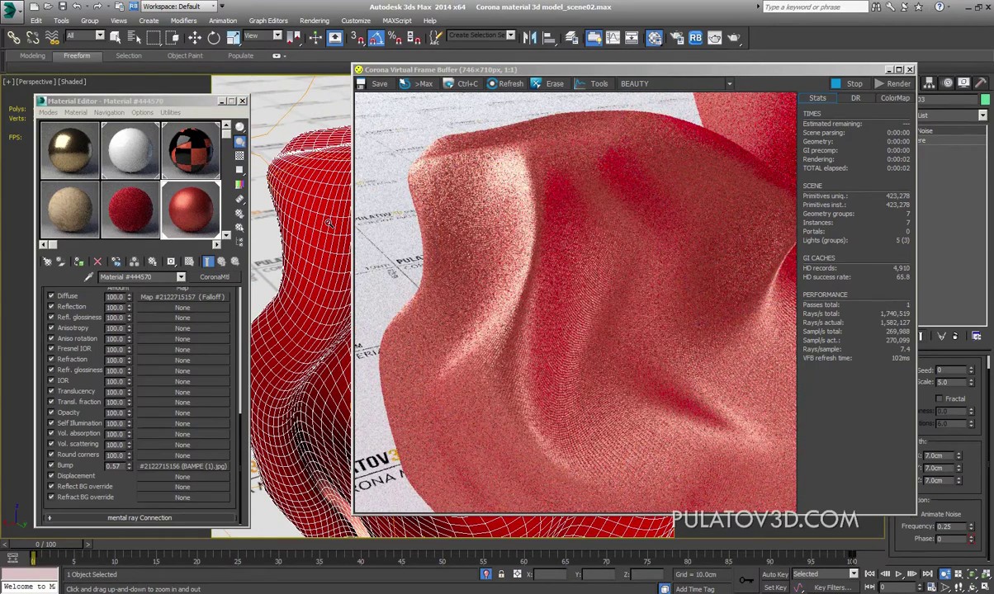
{"action": "left_click_drag", "start_coordinate": [328, 222], "coordinate": [322, 207]}
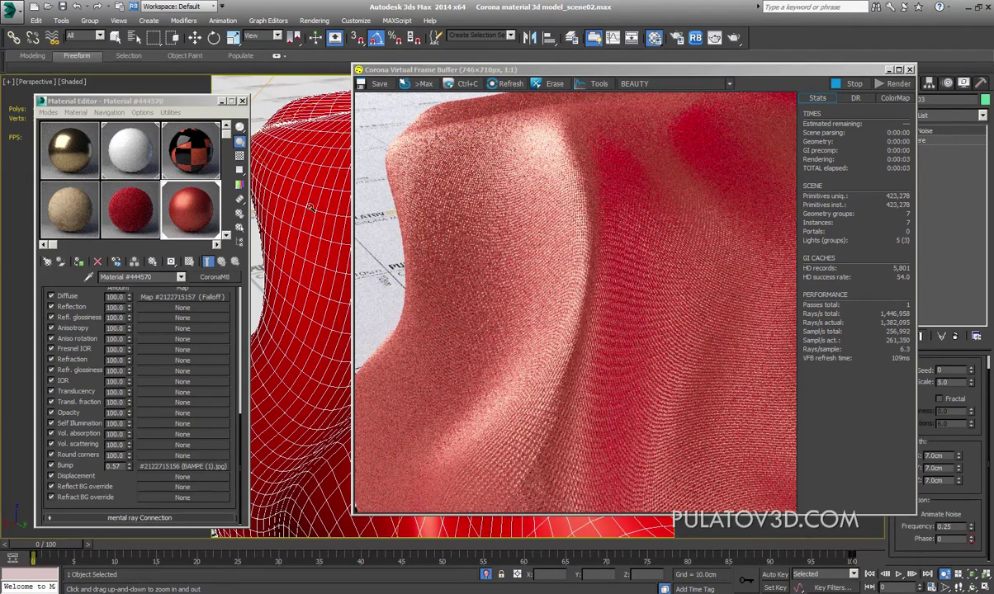
{"action": "double_click", "coordinate": [115, 467]}
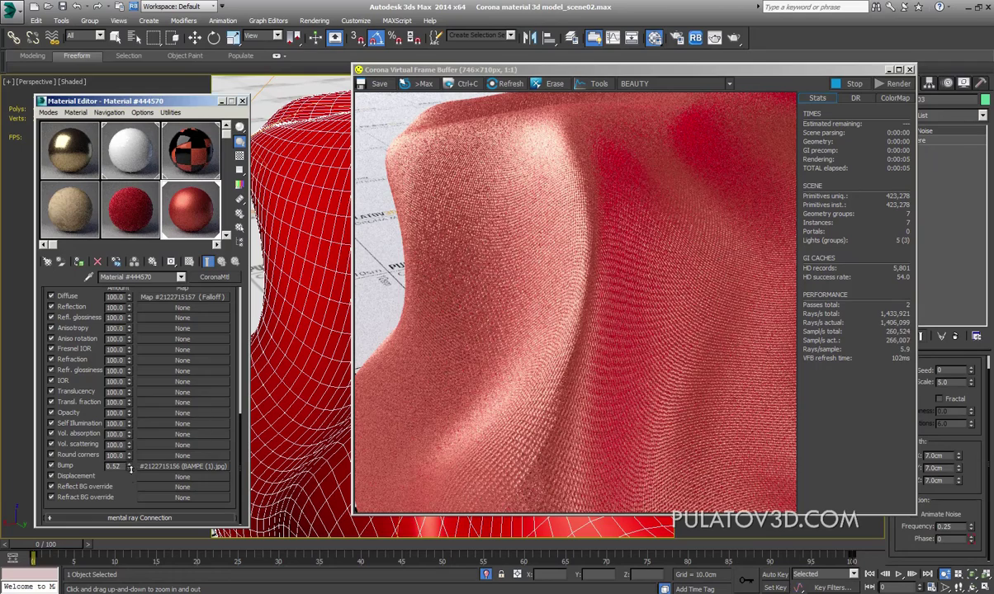
{"action": "type", "text": "0.17"}
{"action": "key", "text": "Return"}
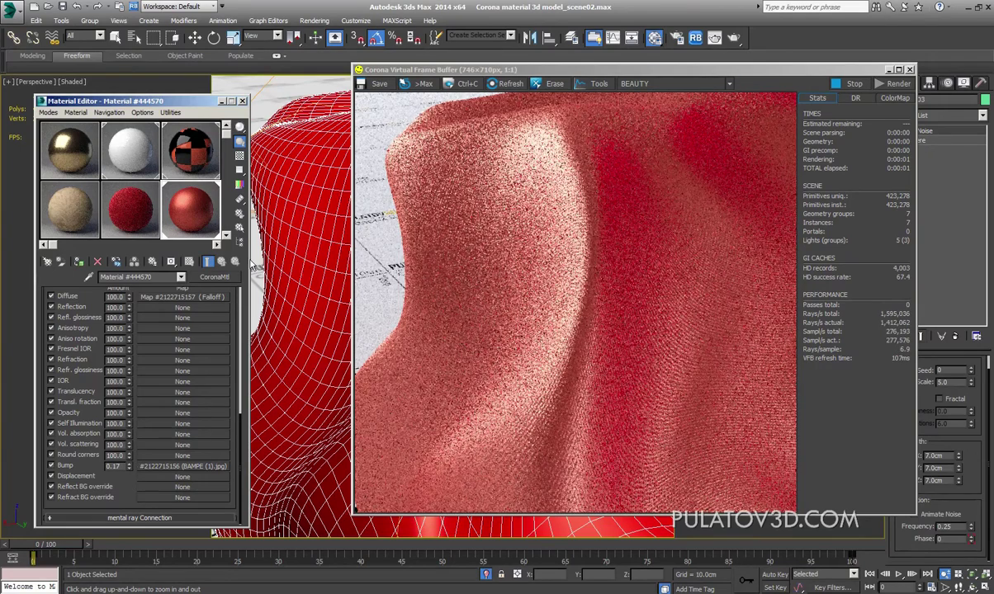
Step: Try Fresnel IOR values 5 and 100, settling on an IOR of 10
{"action": "middle_click_drag", "start_coordinate": [256, 231], "coordinate": [293, 272], "text": "alt"}
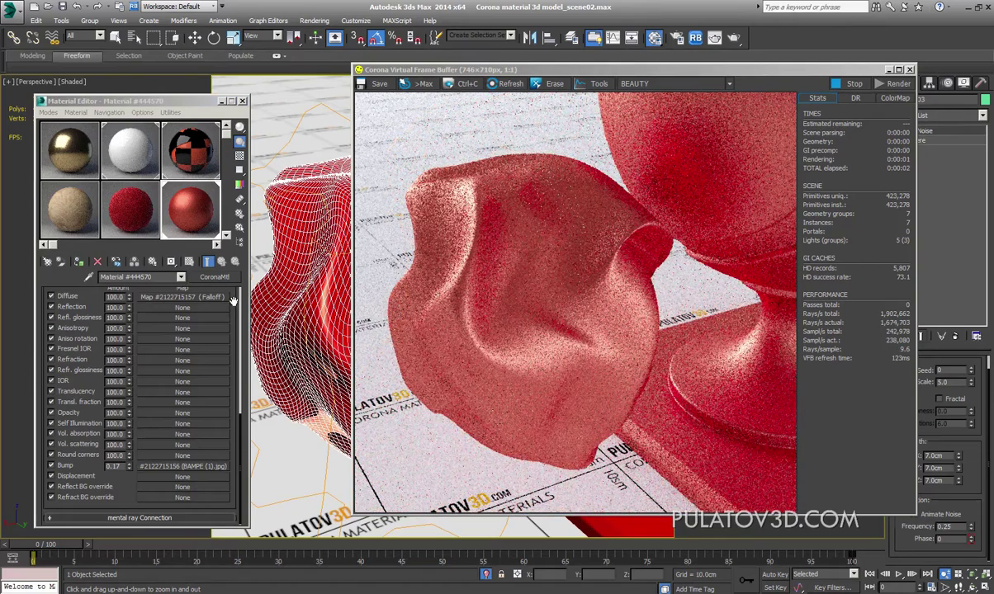
{"action": "left_click_drag", "start_coordinate": [165, 313], "coordinate": [161, 507]}
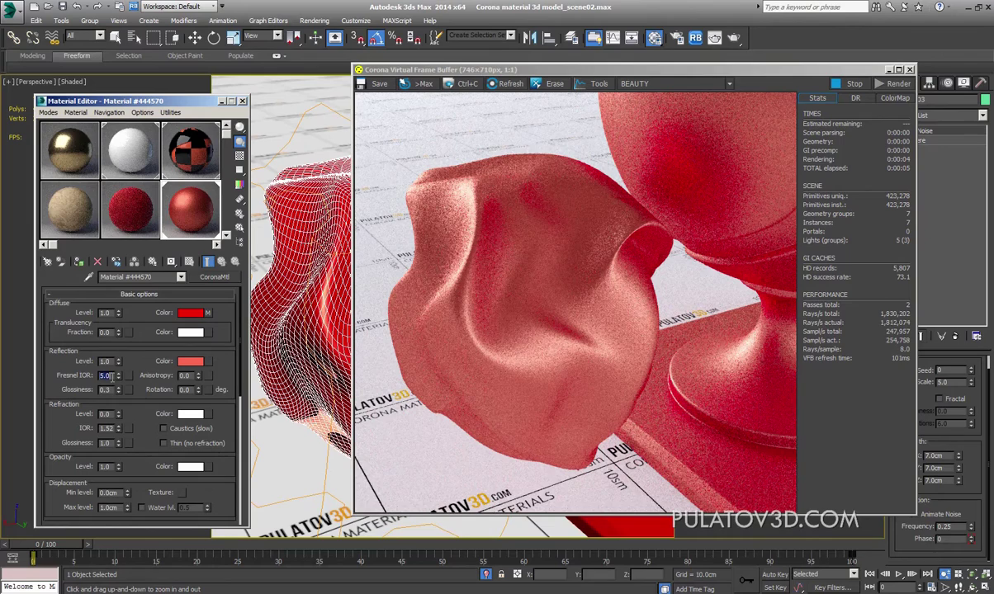
{"action": "key", "text": "Return"}
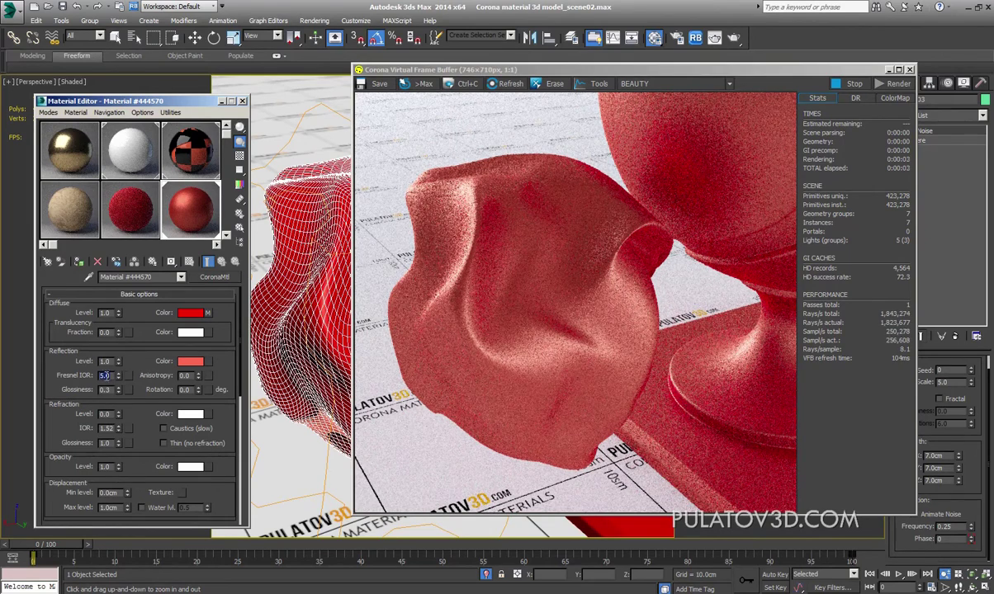
{"action": "type", "text": "10"}
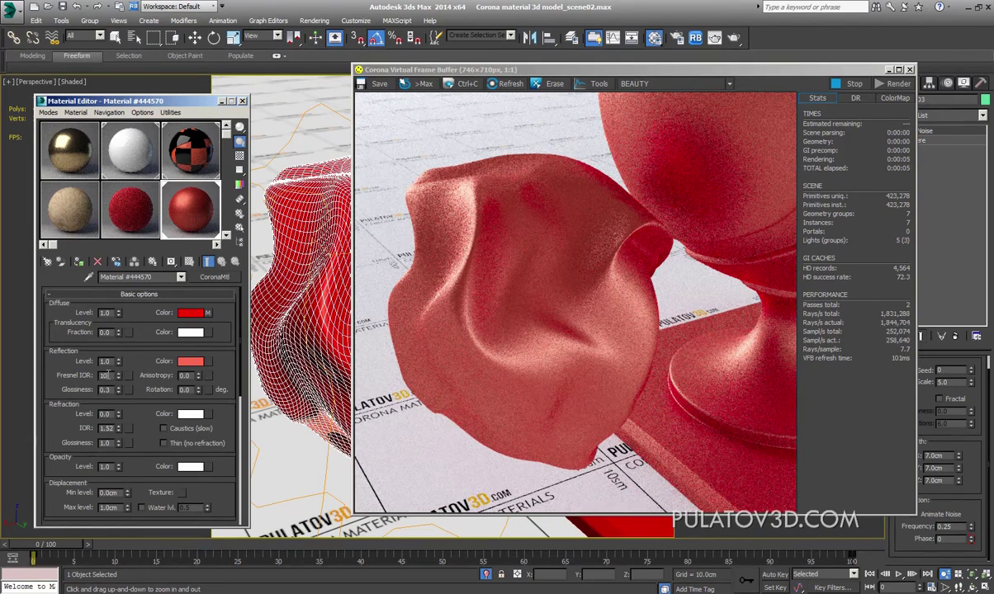
{"action": "type", "text": "0"}
{"action": "key", "text": "Return"}
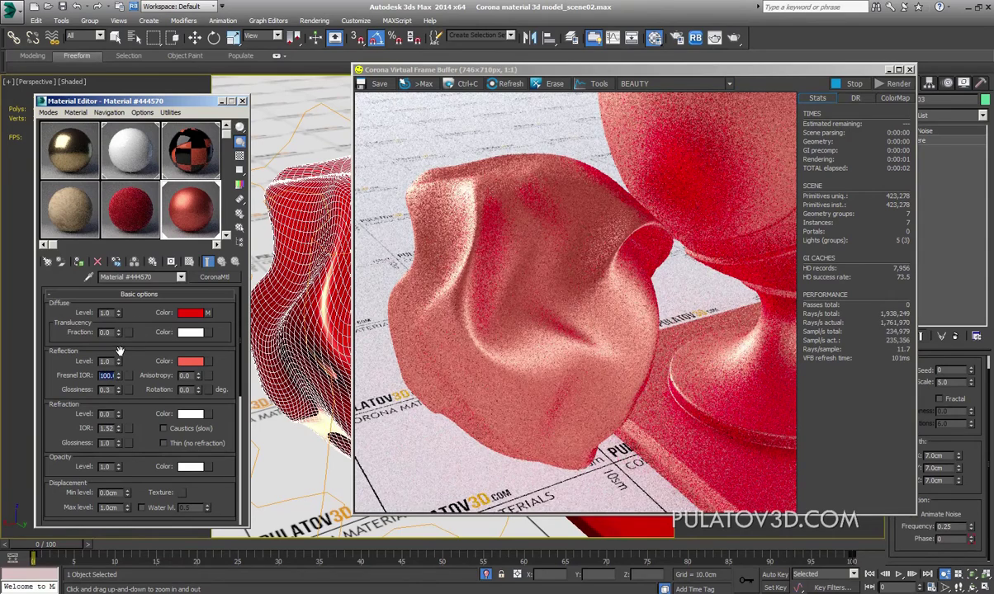
{"action": "type", "text": "10"}
{"action": "key", "text": "Return"}
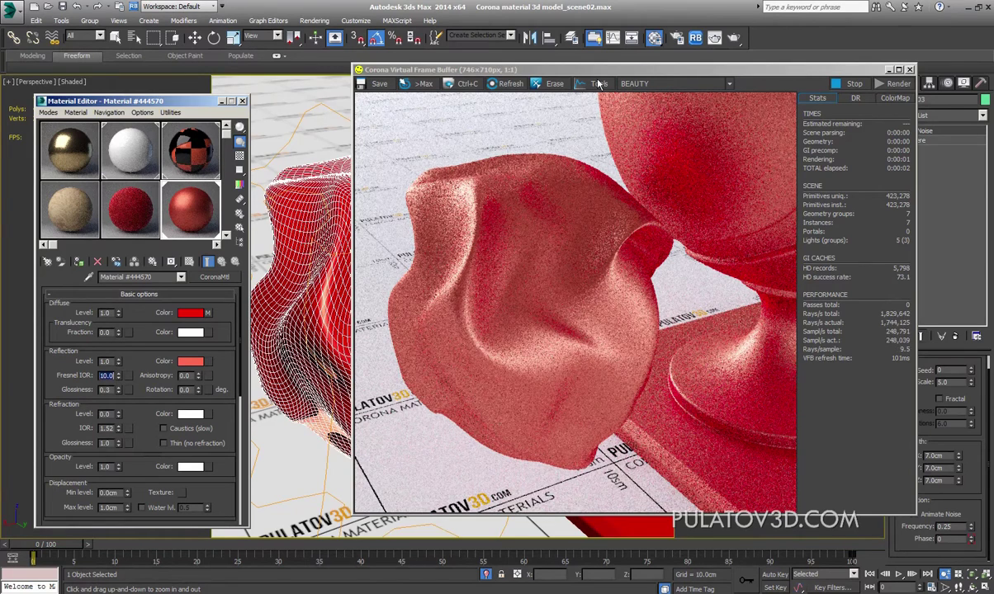
Step: Close the render window, select the shader ball sphere, and view it through Camera004
{"action": "left_click_drag", "start_coordinate": [884, 73], "coordinate": [781, 87]}
{"action": "left_click", "coordinate": [806, 85]}
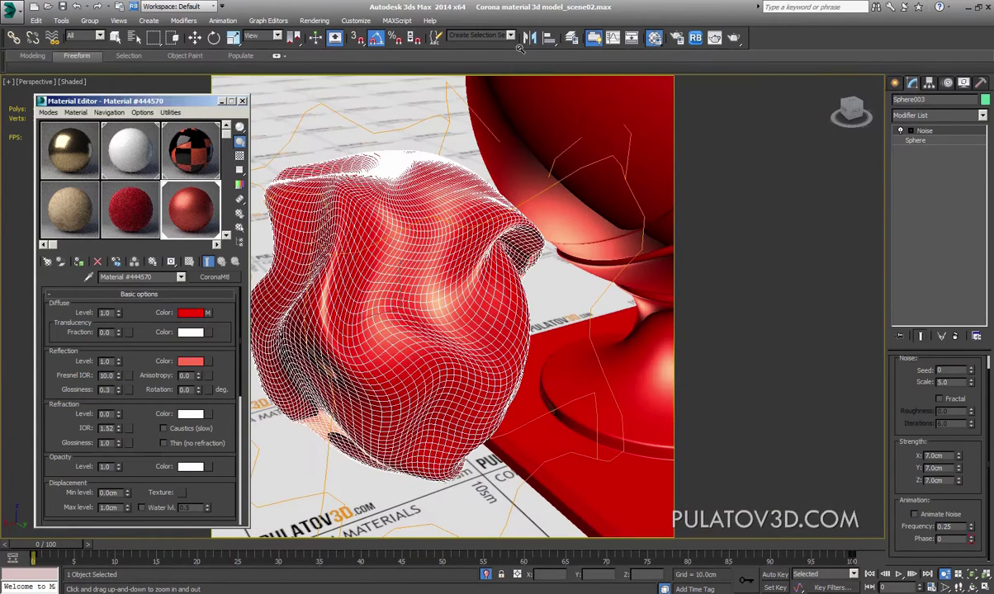
{"action": "left_click", "coordinate": [195, 37]}
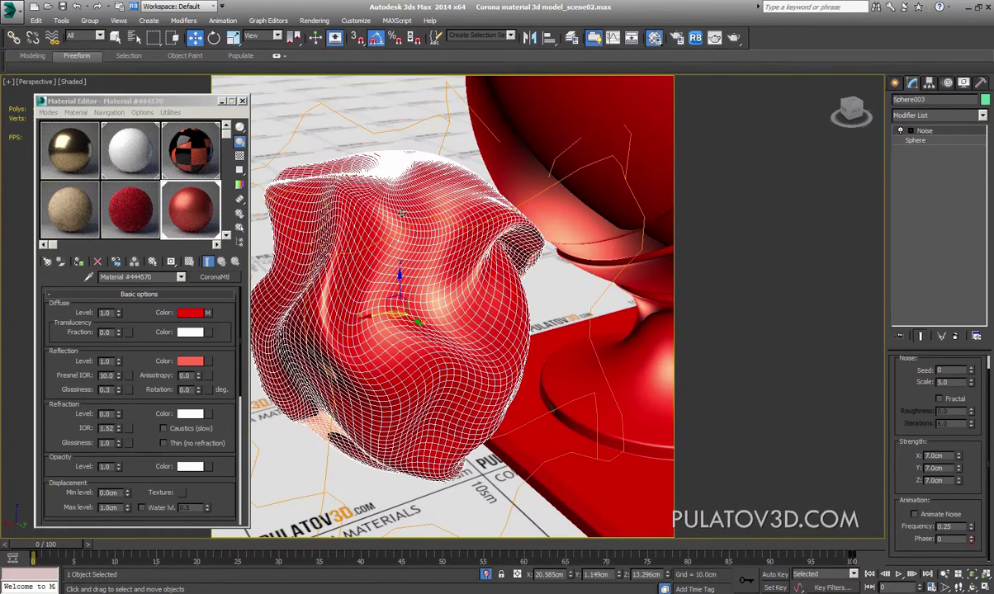
{"action": "left_click", "coordinate": [210, 313]}
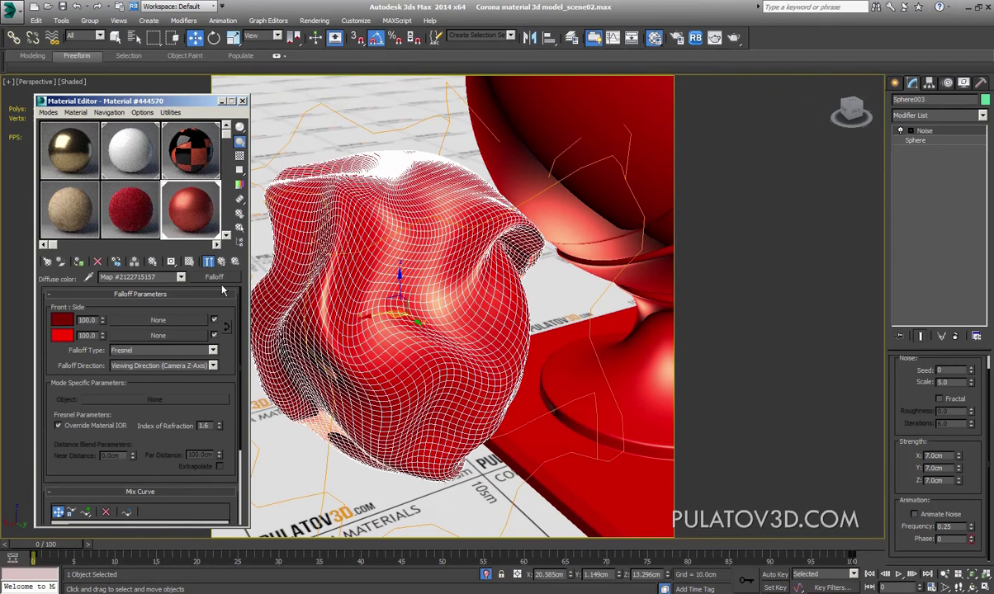
{"action": "left_click", "coordinate": [221, 261]}
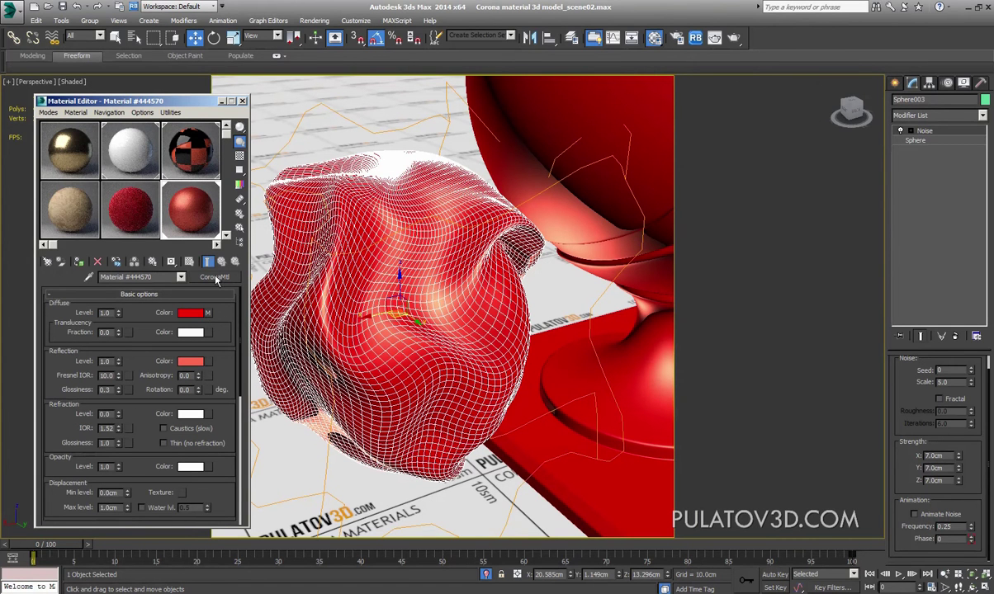
{"action": "left_click", "coordinate": [895, 83]}
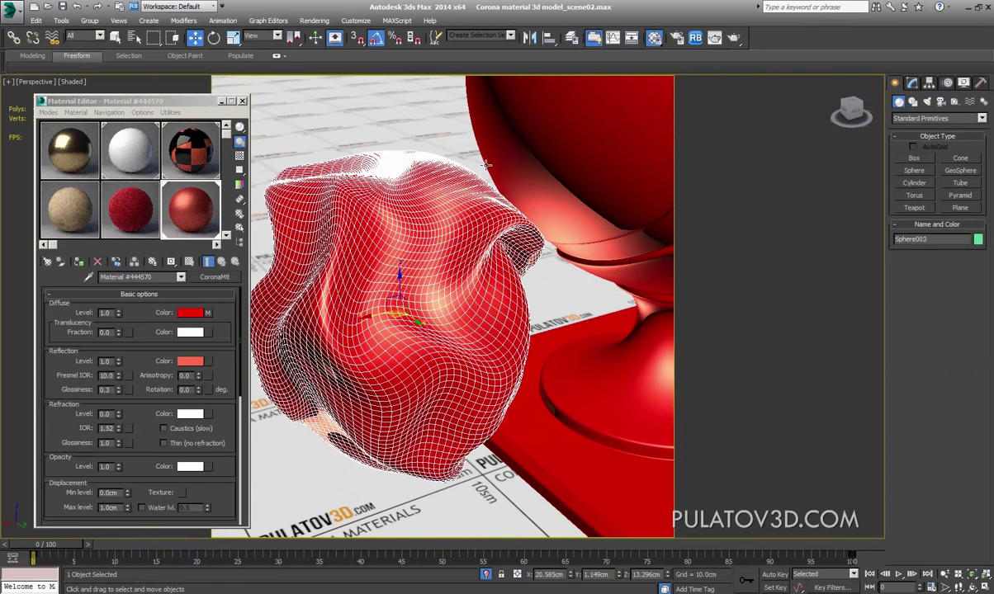
{"action": "left_click", "coordinate": [560, 142]}
{"action": "key", "text": "c"}
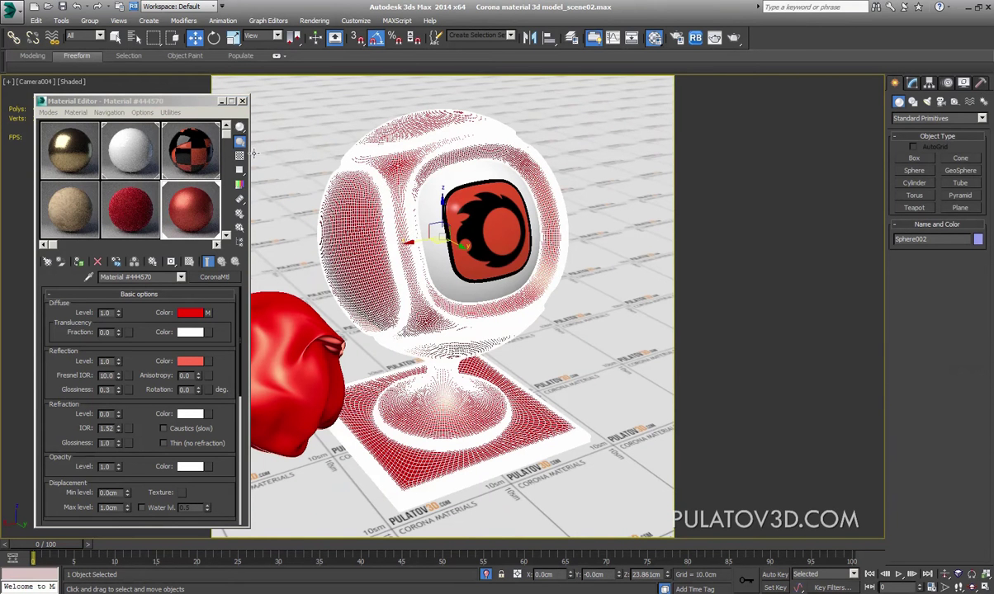
Step: Select the red speckled material and toggle Show Shaded Material in Viewport so the ball shows blue Material #444569
{"action": "left_click", "coordinate": [131, 209]}
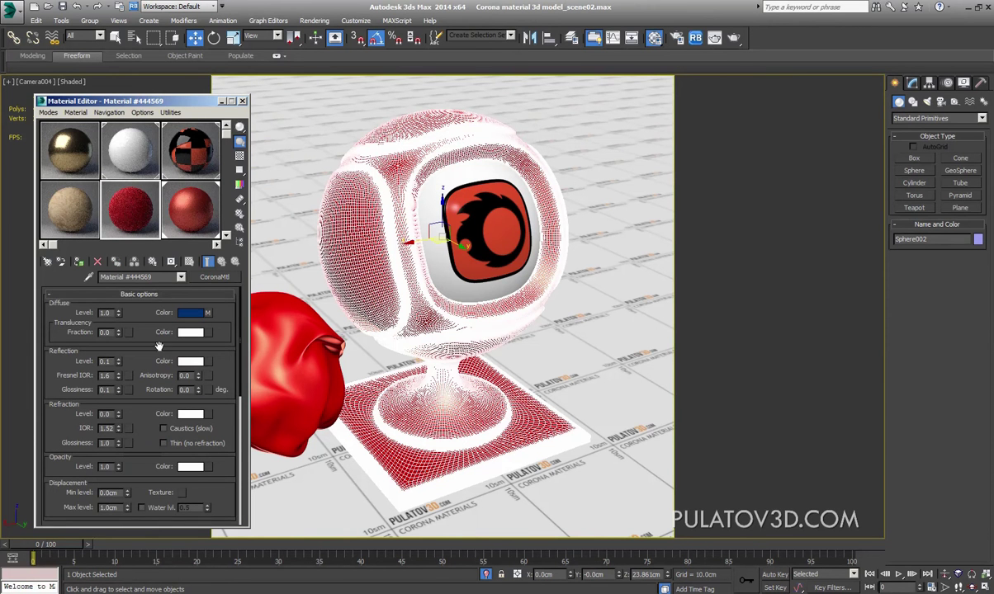
{"action": "scroll", "coordinate": [212, 316], "scroll_direction": "down", "scroll_amount": 1}
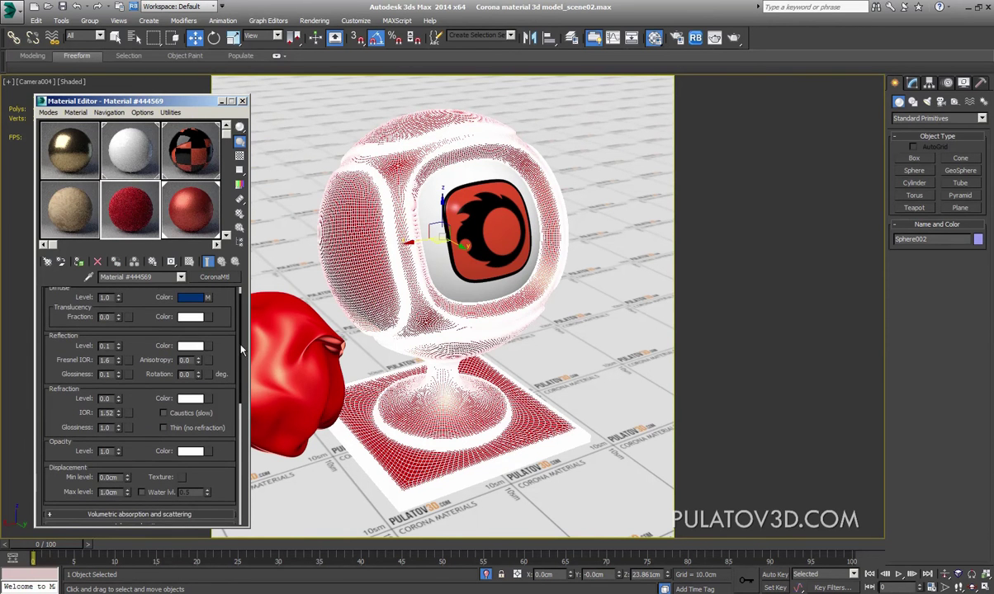
{"action": "left_click_drag", "start_coordinate": [241, 350], "coordinate": [244, 171]}
{"action": "left_click_drag", "start_coordinate": [224, 302], "coordinate": [230, 216]}
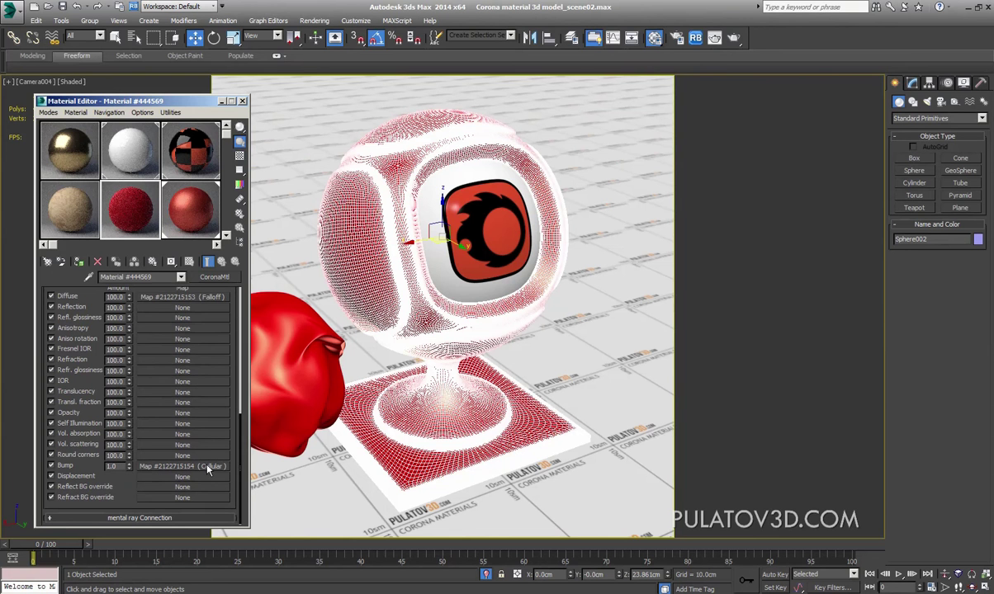
{"action": "left_click", "coordinate": [171, 263]}
{"action": "left_click", "coordinate": [314, 20]}
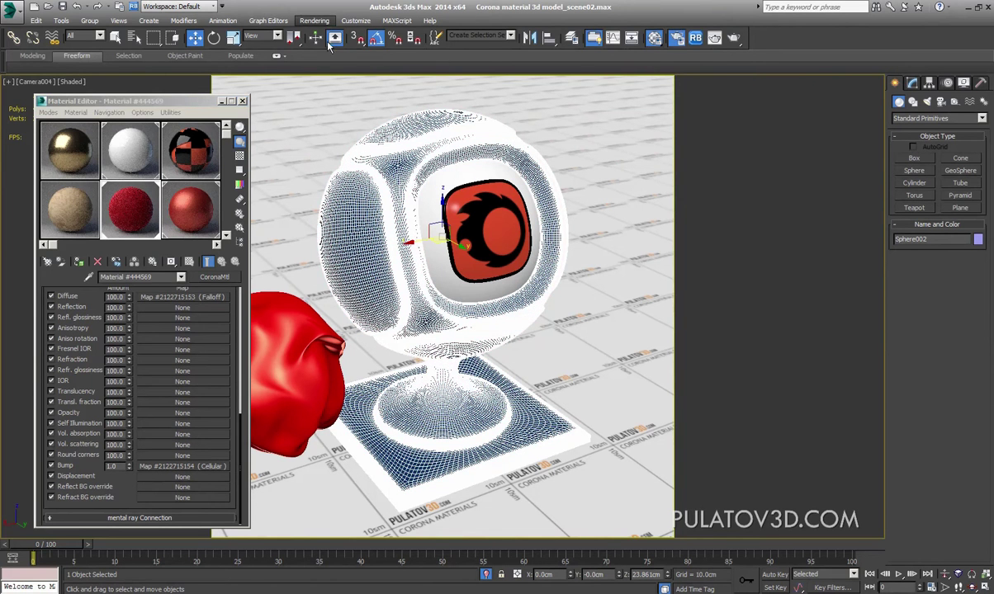
Step: Start the Corona interactive render of the scene
{"action": "left_click", "coordinate": [739, 118]}
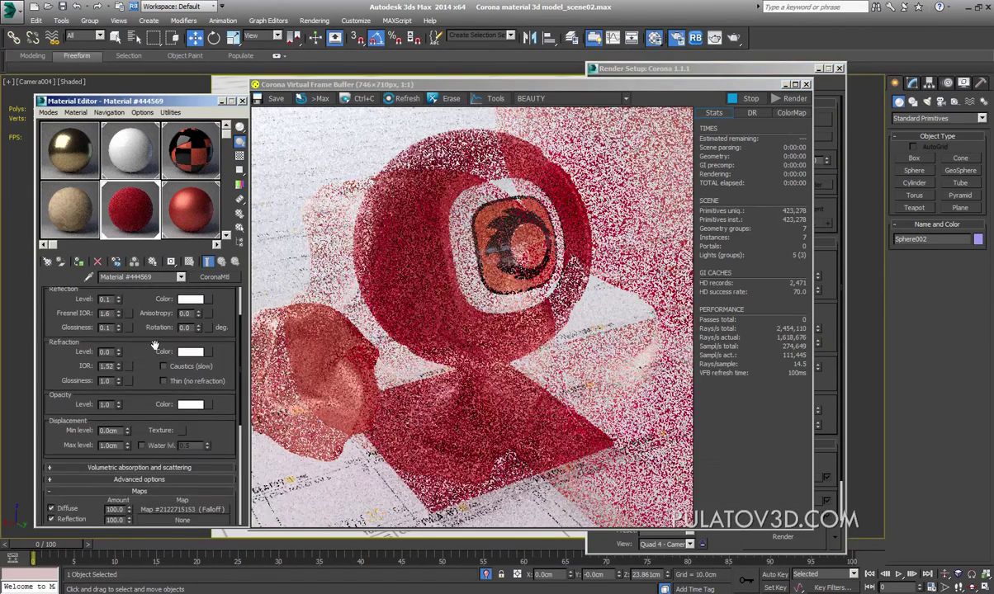
{"action": "scroll", "coordinate": [99, 372], "scroll_direction": "up", "scroll_amount": 2}
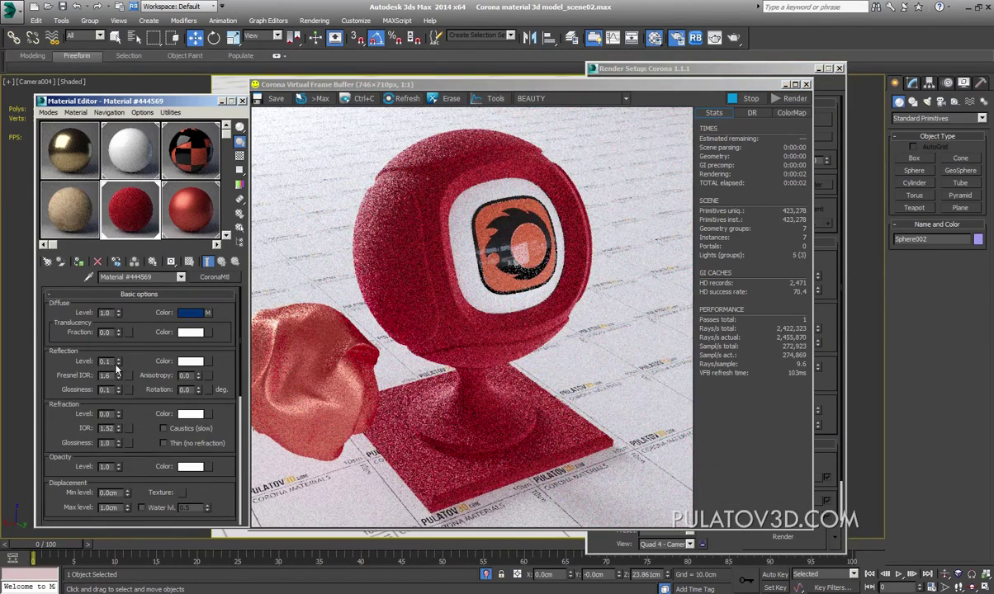
{"action": "left_click", "coordinate": [405, 273]}
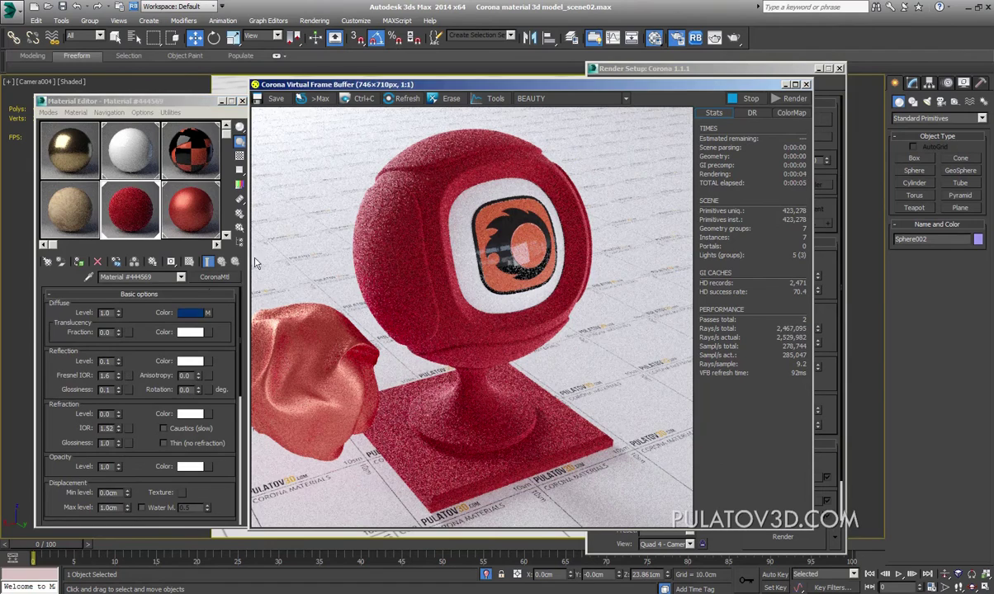
Step: Set the diffuse Falloff's side colour to dark green and front colour to bright green
{"action": "left_click", "coordinate": [208, 314]}
{"action": "left_click", "coordinate": [62, 335]}
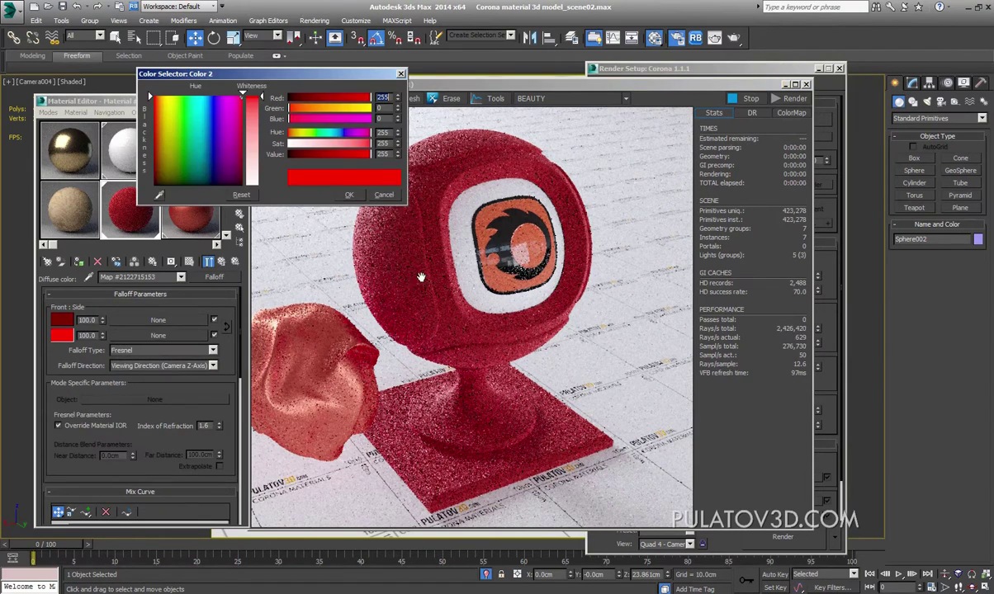
{"action": "mouse_move", "coordinate": [199, 155]}
{"action": "left_mouse_down"}
{"action": "mouse_move", "coordinate": [167, 114]}
{"action": "mouse_move", "coordinate": [182, 168]}
{"action": "left_mouse_up"}
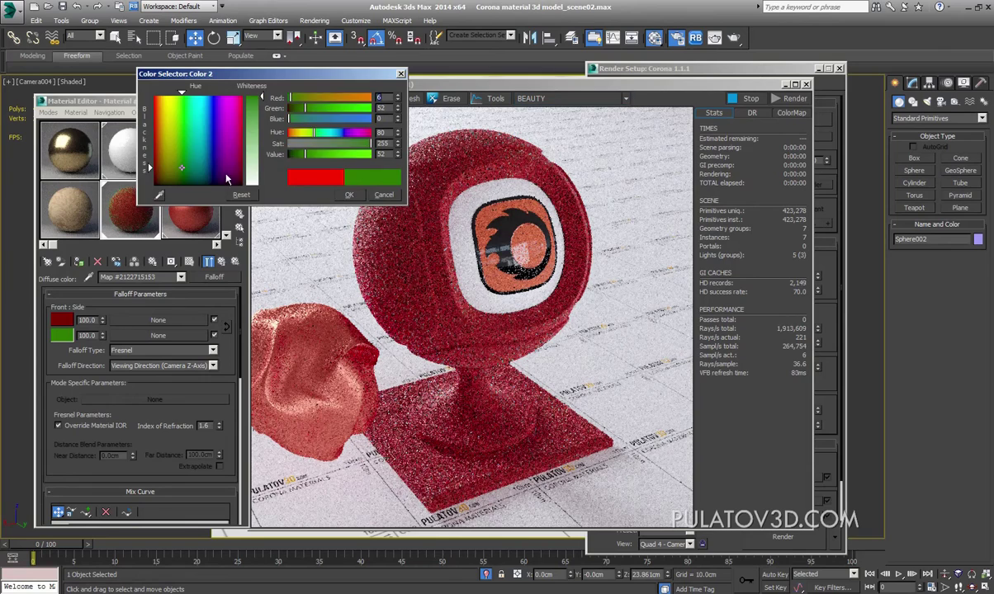
{"action": "left_click", "coordinate": [350, 195]}
{"action": "left_click", "coordinate": [62, 320]}
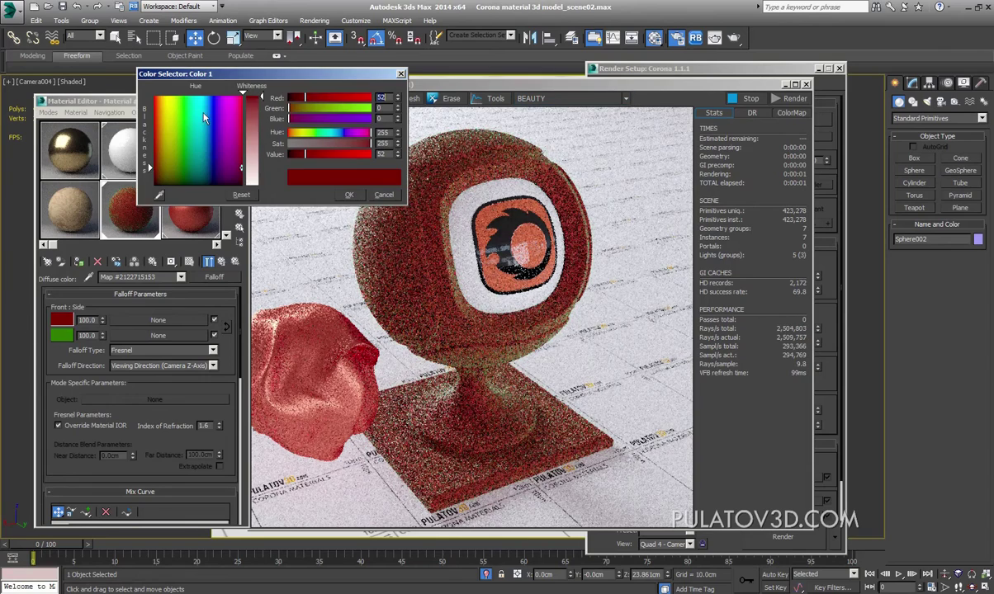
{"action": "mouse_move", "coordinate": [194, 112]}
{"action": "left_mouse_down"}
{"action": "mouse_move", "coordinate": [182, 96]}
{"action": "mouse_move", "coordinate": [180, 110]}
{"action": "left_mouse_up"}
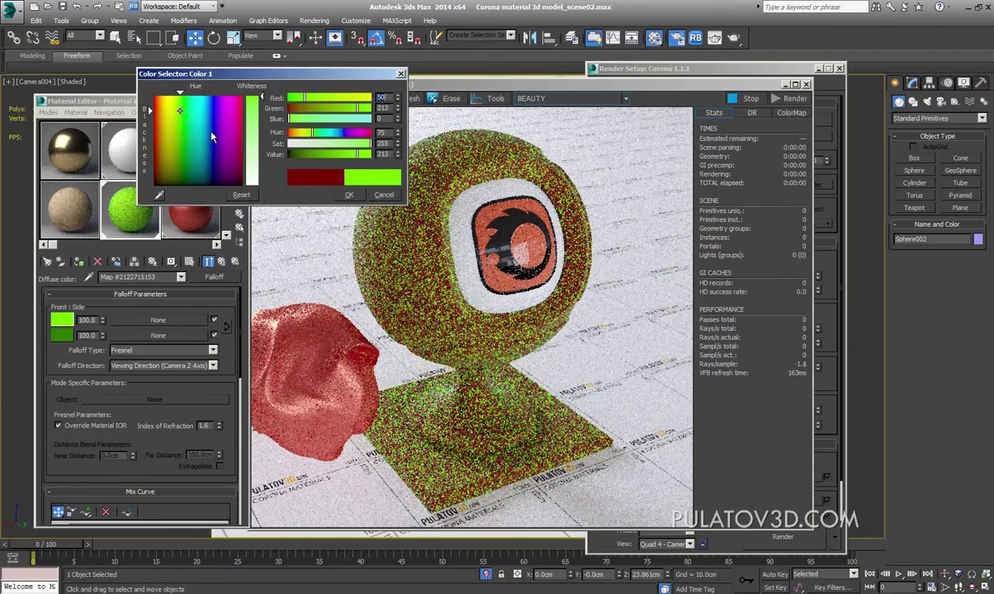
{"action": "left_click", "coordinate": [357, 195]}
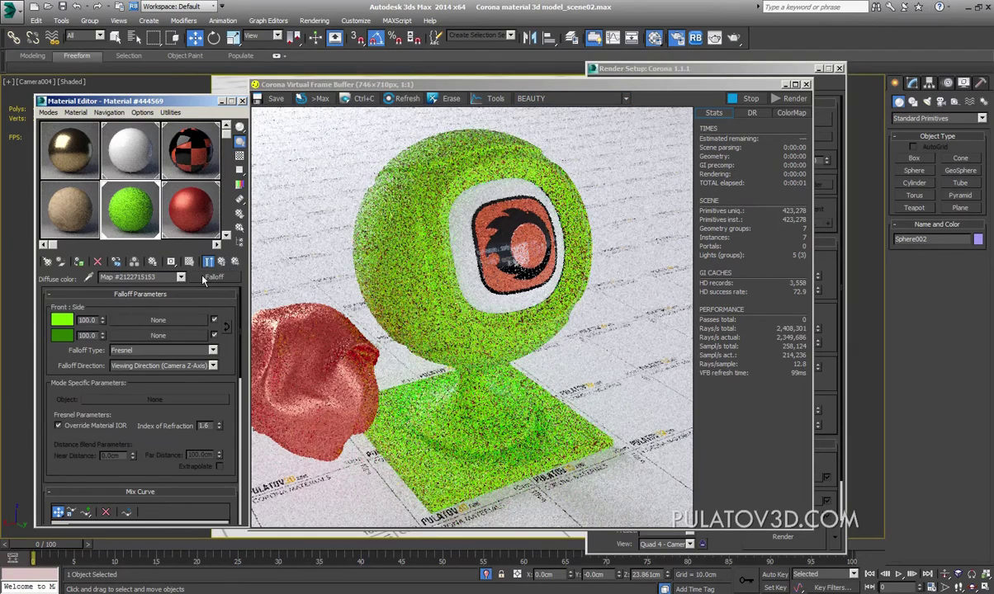
{"action": "left_click", "coordinate": [221, 262]}
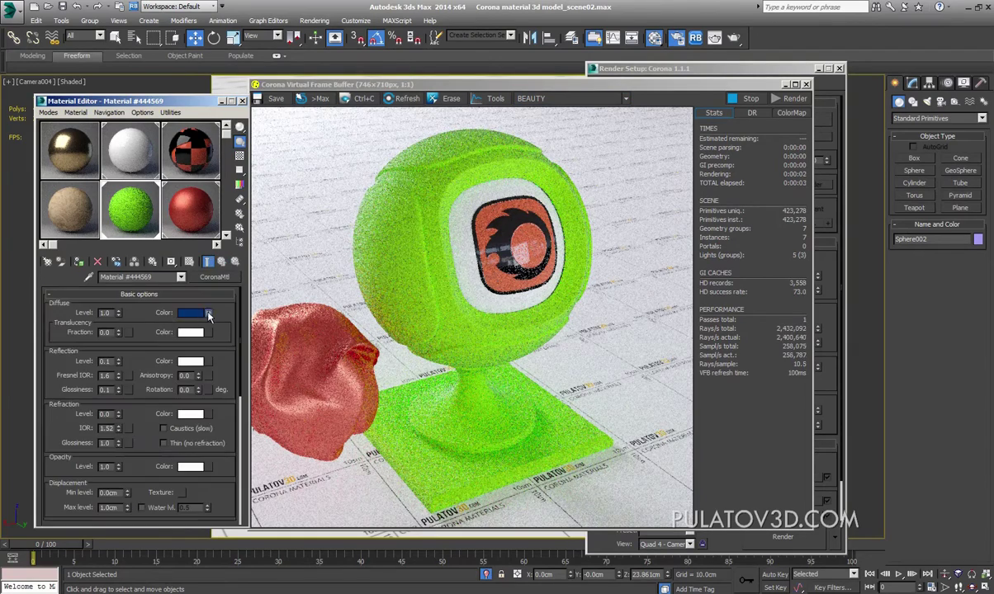
{"action": "left_click", "coordinate": [191, 301]}
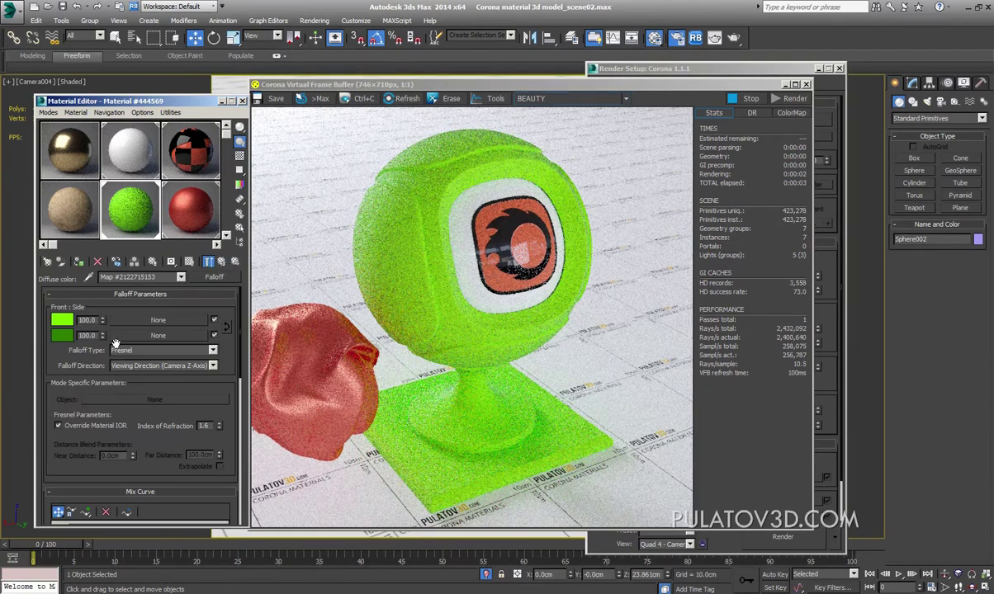
{"action": "left_click", "coordinate": [157, 320]}
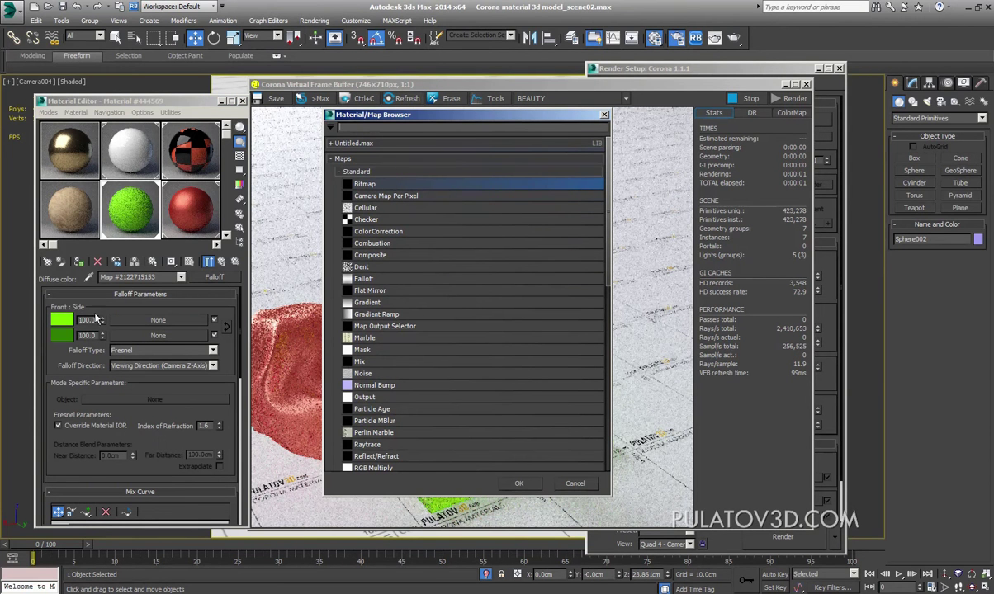
Step: Load bitmaps BR30103 and BR30106 copy.jpg into the Falloff's first and second map slots
{"action": "double_click", "coordinate": [363, 187]}
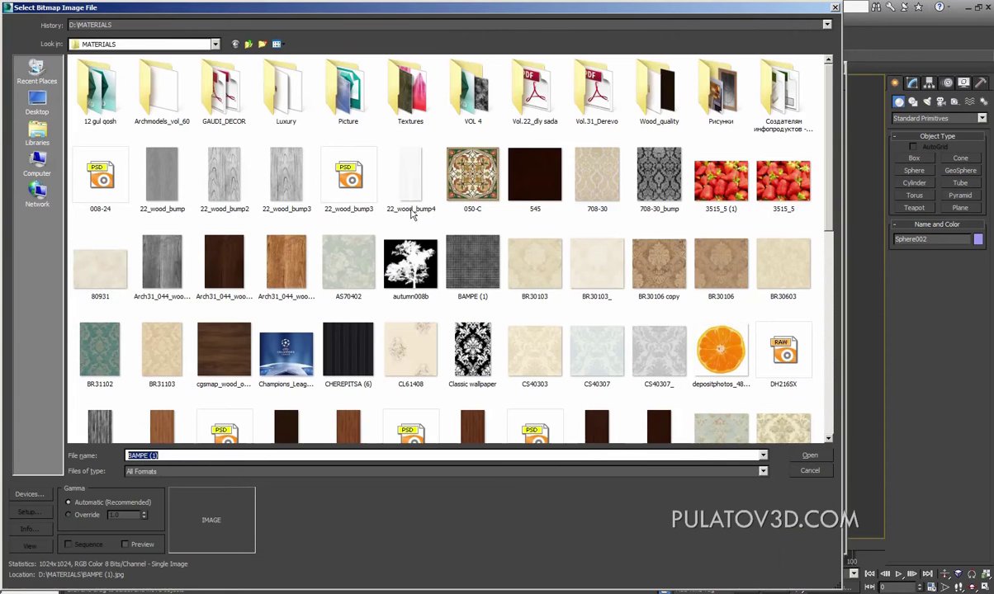
{"action": "scroll", "coordinate": [822, 156], "scroll_direction": "down", "scroll_amount": 2}
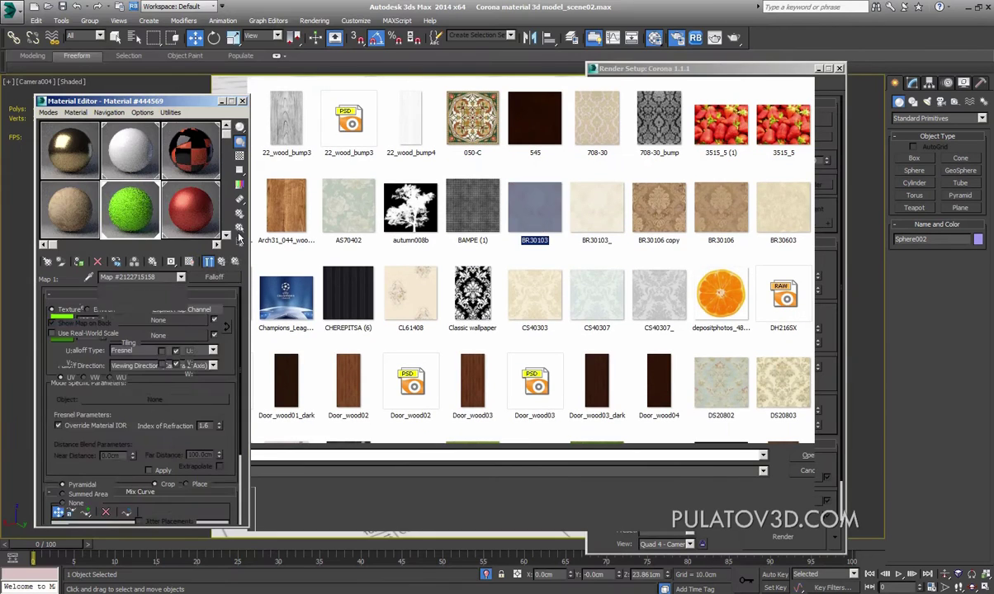
{"action": "double_click", "coordinate": [535, 211]}
{"action": "left_click", "coordinate": [222, 262]}
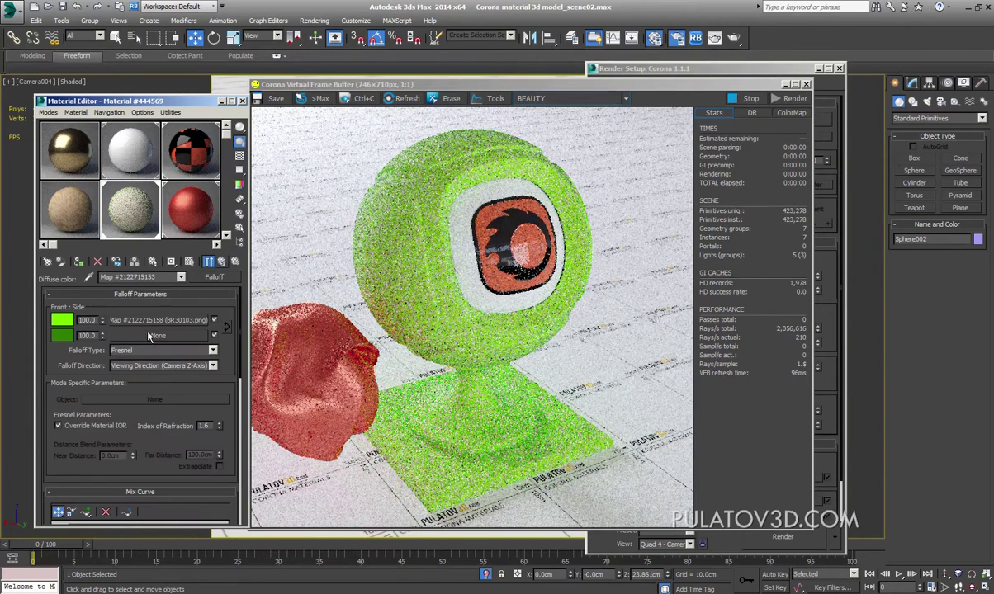
{"action": "left_click", "coordinate": [211, 278]}
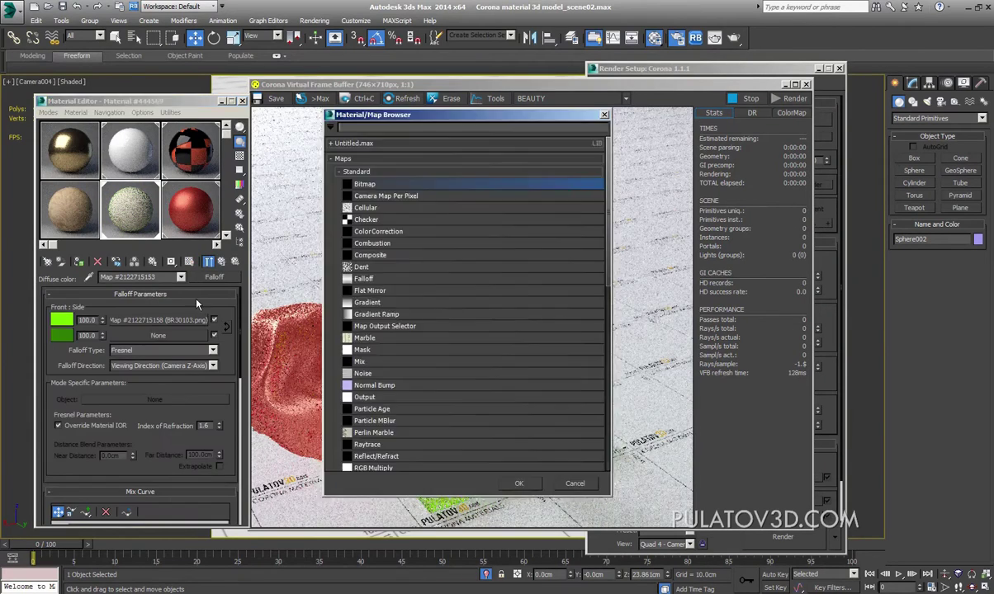
{"action": "double_click", "coordinate": [376, 183]}
{"action": "double_click", "coordinate": [653, 266]}
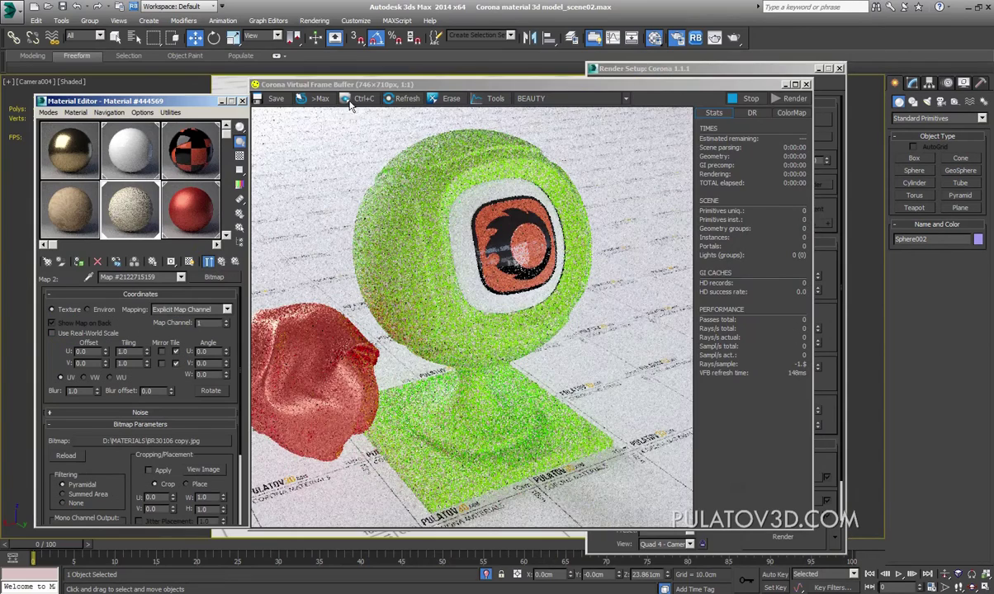
{"action": "mouse_move", "coordinate": [413, 88]}
{"action": "left_mouse_down"}
{"action": "mouse_move", "coordinate": [651, 128]}
{"action": "mouse_move", "coordinate": [524, 106]}
{"action": "left_mouse_up"}
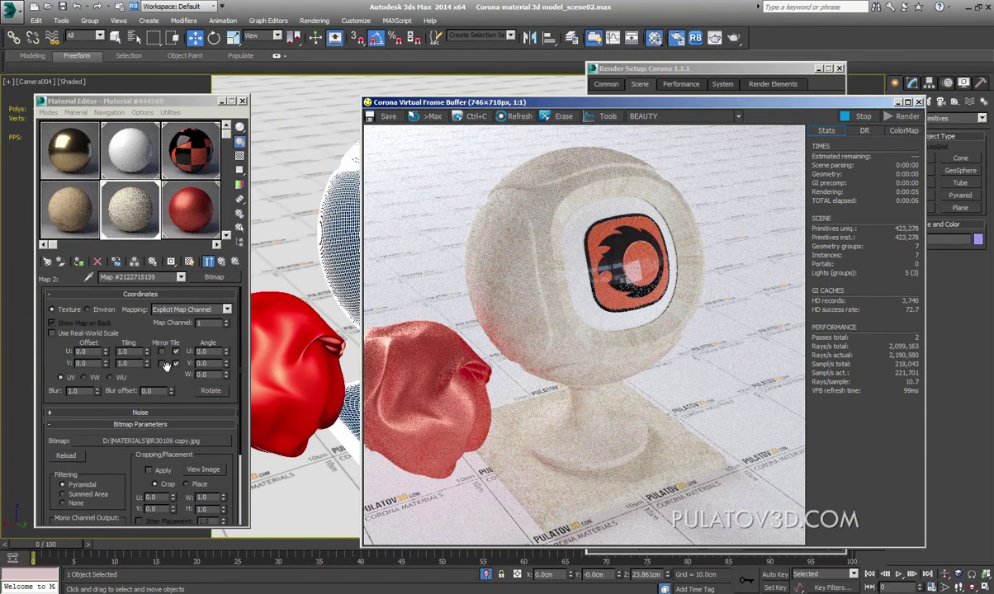
{"action": "left_click", "coordinate": [222, 262]}
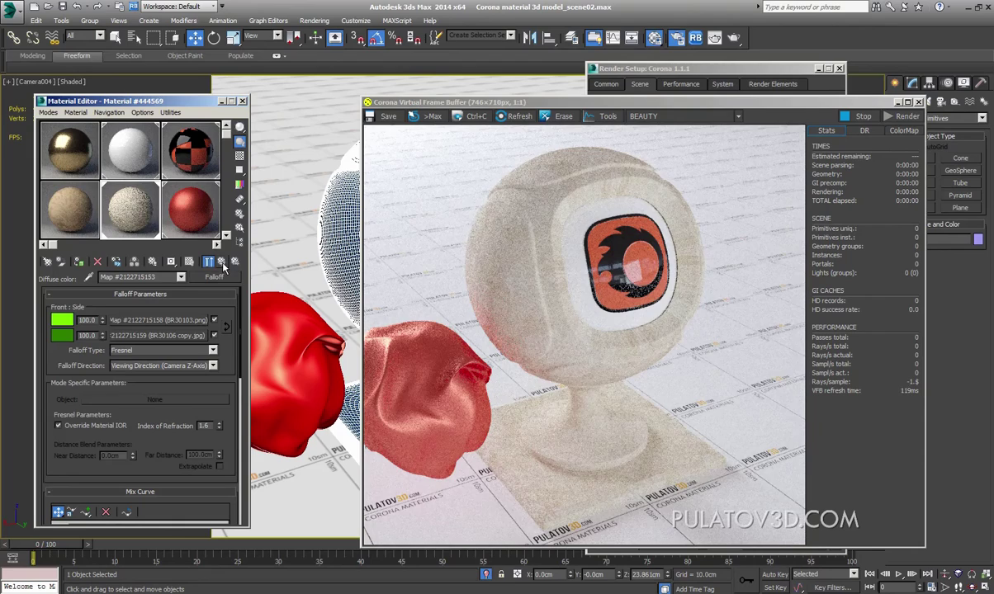
Step: Swap the Falloff's front and side maps and preview the front bitmap image
{"action": "left_click", "coordinate": [226, 327]}
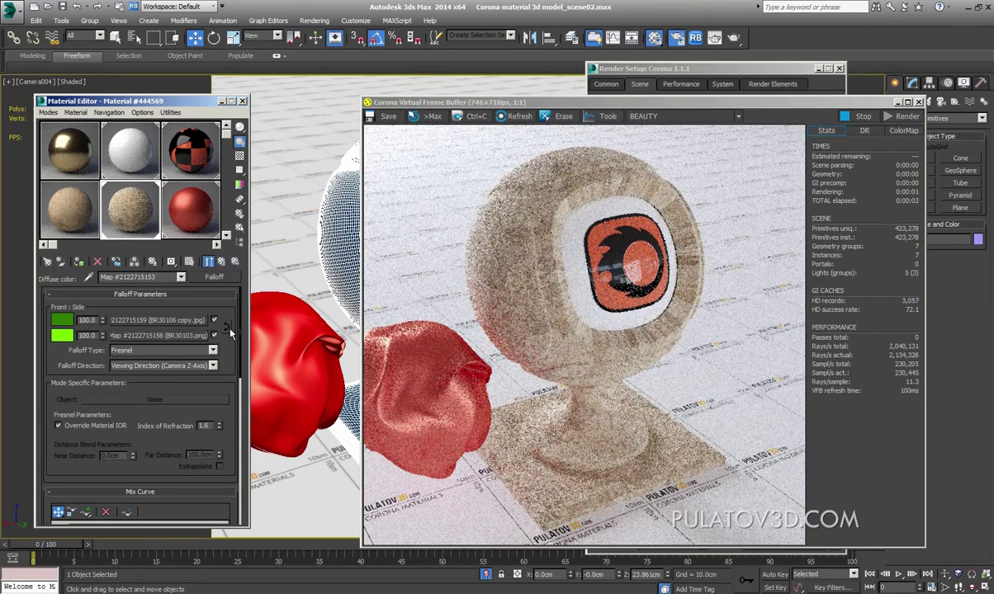
{"action": "left_click", "coordinate": [551, 292]}
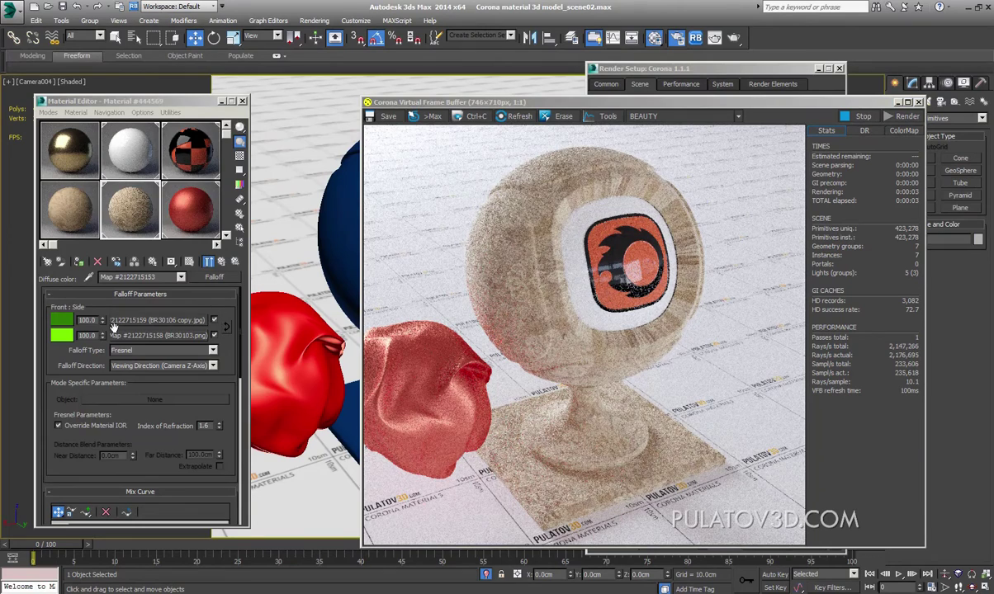
{"action": "left_click", "coordinate": [155, 320]}
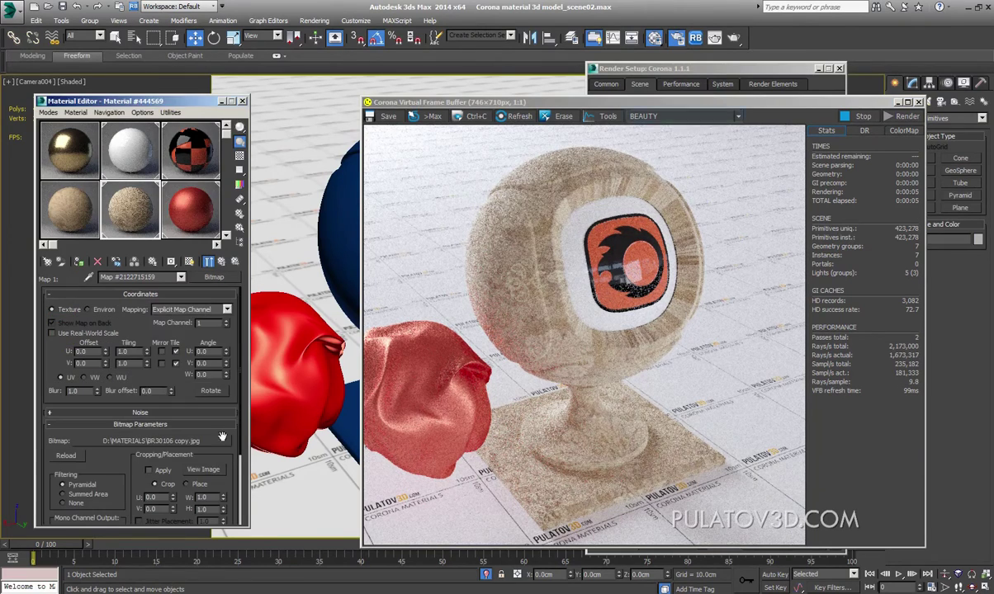
{"action": "left_click", "coordinate": [203, 443]}
{"action": "left_click", "coordinate": [492, 40]}
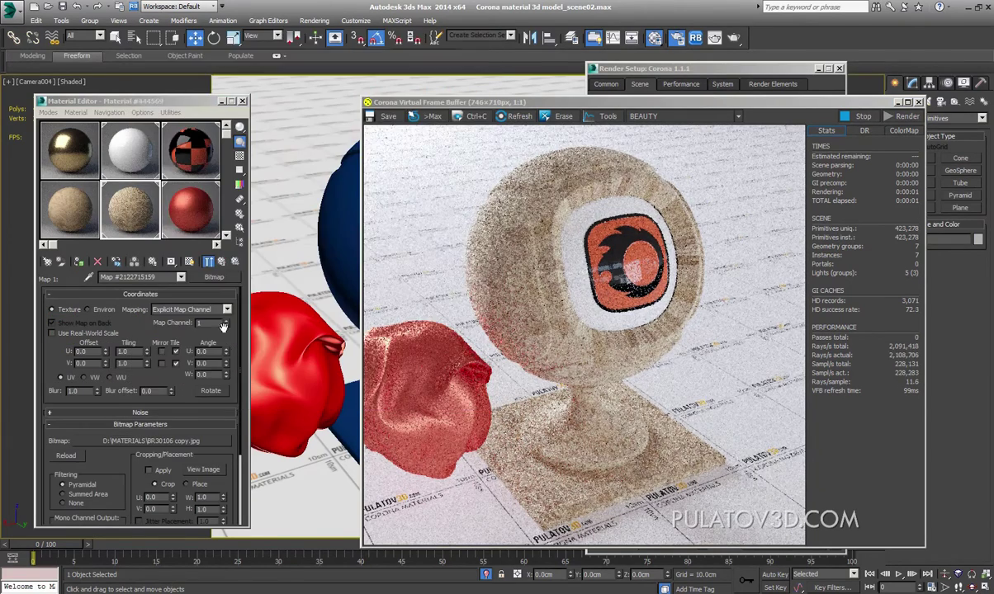
{"action": "left_click", "coordinate": [222, 262]}
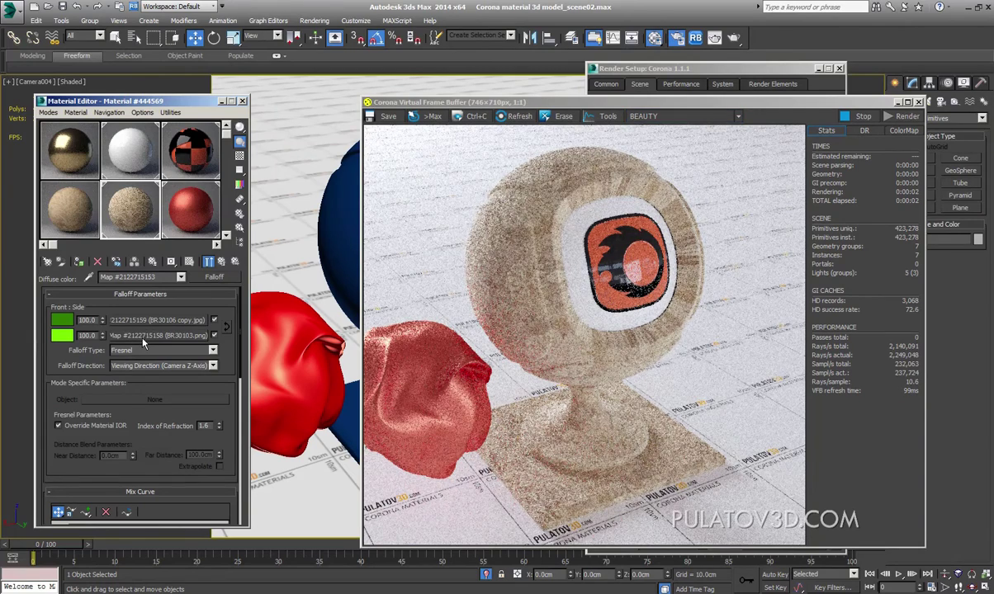
Step: Set the Falloff's Color 2 to white and Color 1 to black
{"action": "left_click", "coordinate": [61, 335]}
{"action": "left_click_drag", "start_coordinate": [245, 145], "coordinate": [248, 97]}
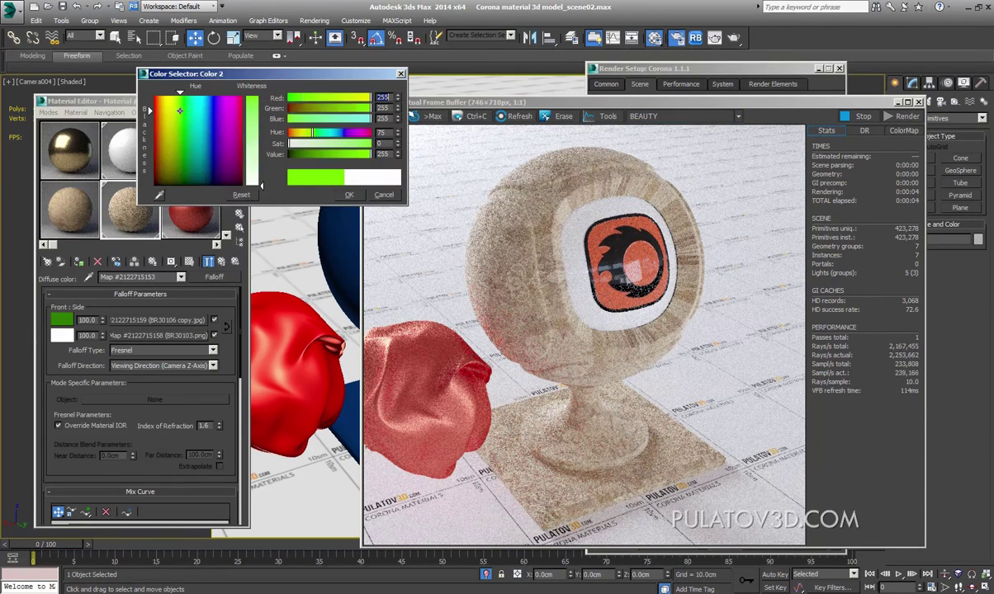
{"action": "left_click", "coordinate": [349, 195]}
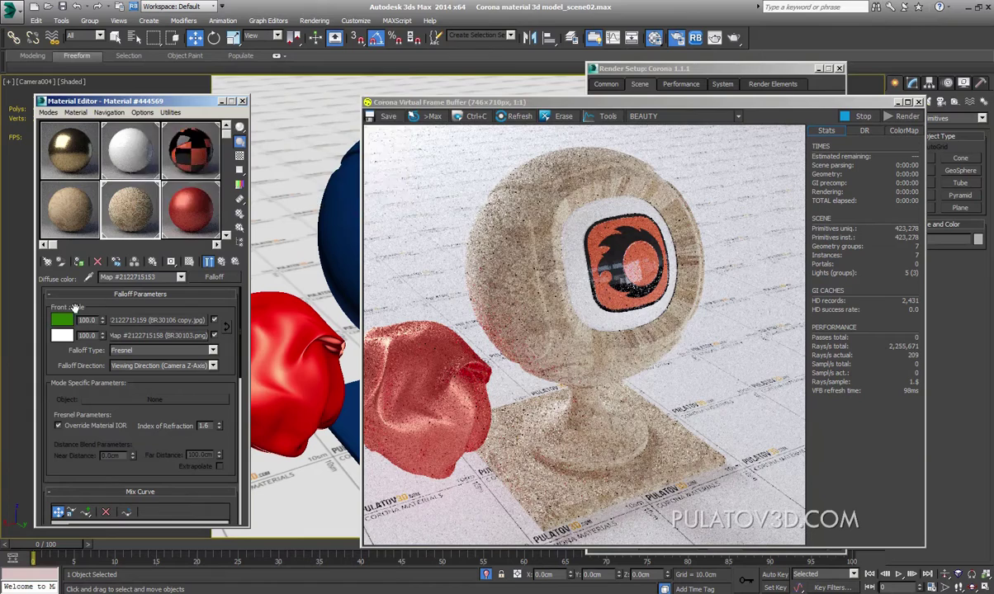
{"action": "left_click", "coordinate": [61, 319]}
{"action": "left_click_drag", "start_coordinate": [308, 153], "coordinate": [287, 154]}
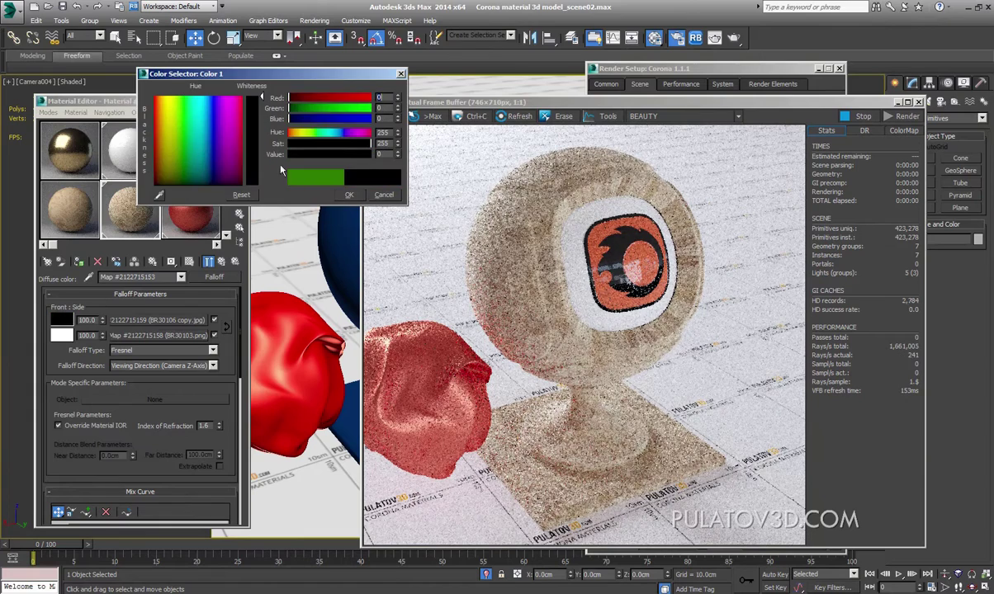
{"action": "left_click", "coordinate": [384, 197]}
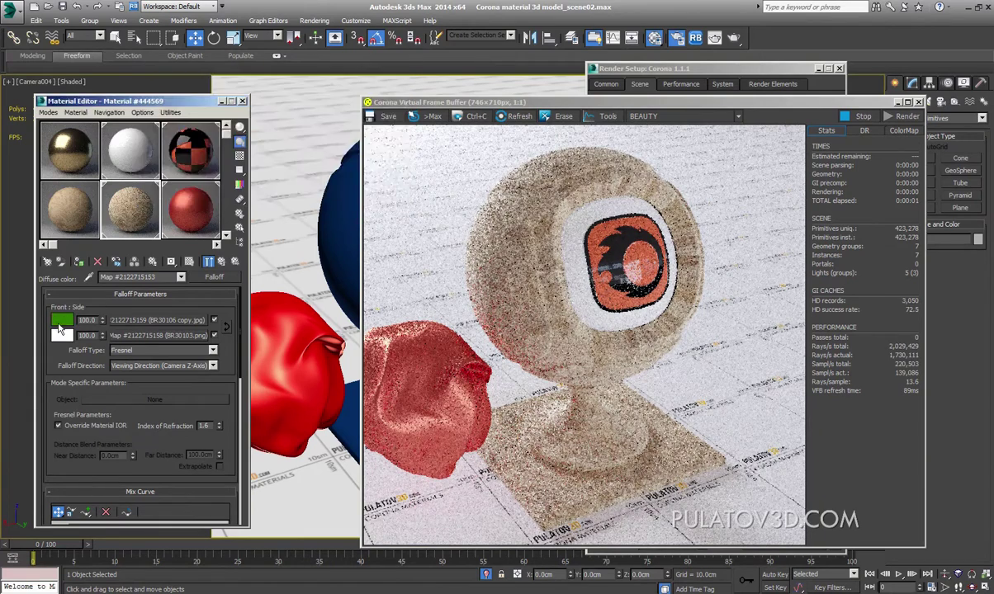
{"action": "left_click", "coordinate": [61, 320]}
{"action": "left_click_drag", "start_coordinate": [151, 97], "coordinate": [151, 186]}
{"action": "left_click", "coordinate": [350, 195]}
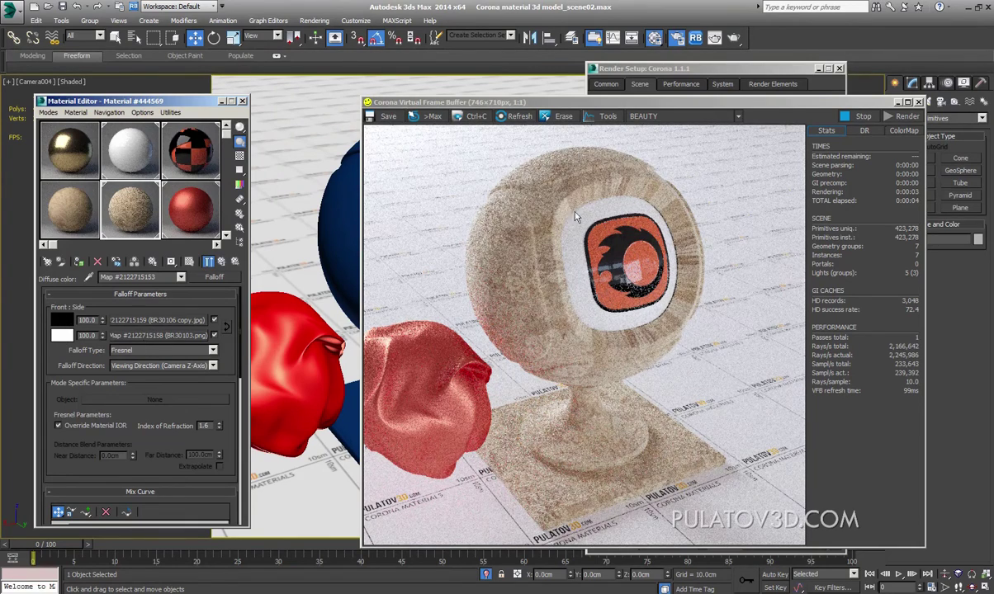
Step: Select the crumpled cloth and apply the patterned fabric material to it
{"action": "left_click", "coordinate": [536, 217]}
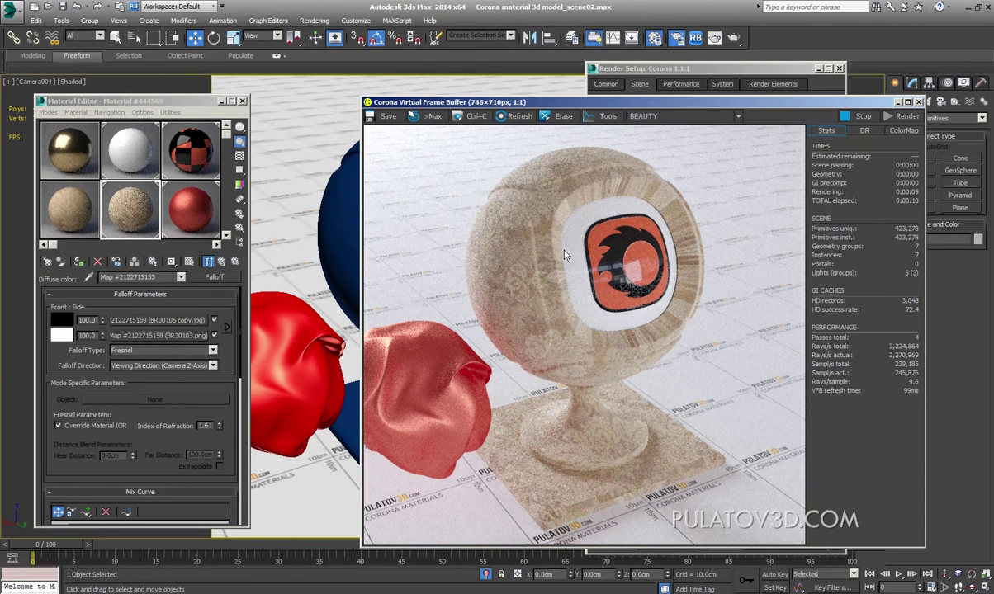
{"action": "left_click_drag", "start_coordinate": [809, 103], "coordinate": [826, 85]}
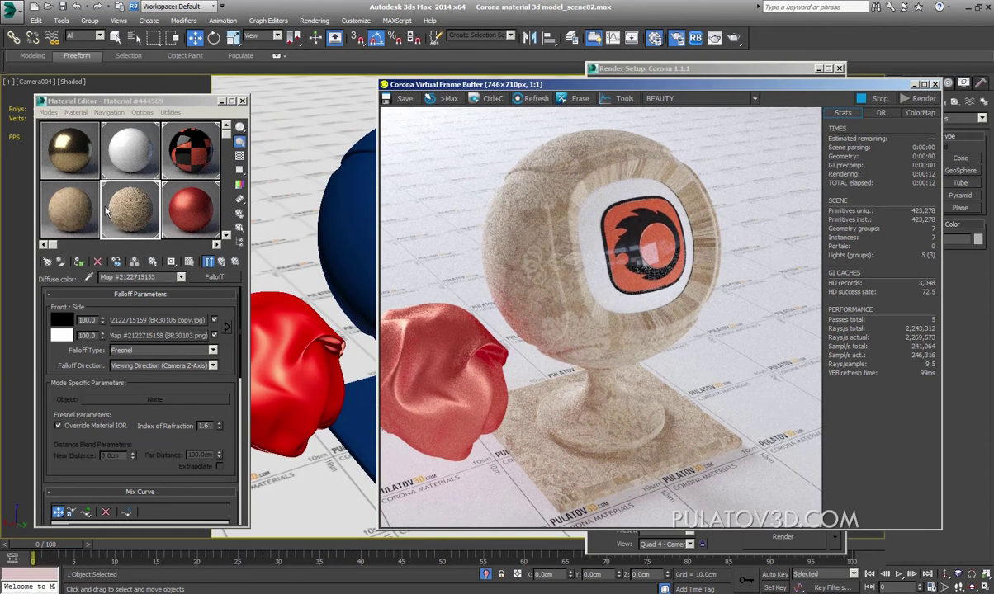
{"action": "left_click_drag", "start_coordinate": [110, 213], "coordinate": [270, 345]}
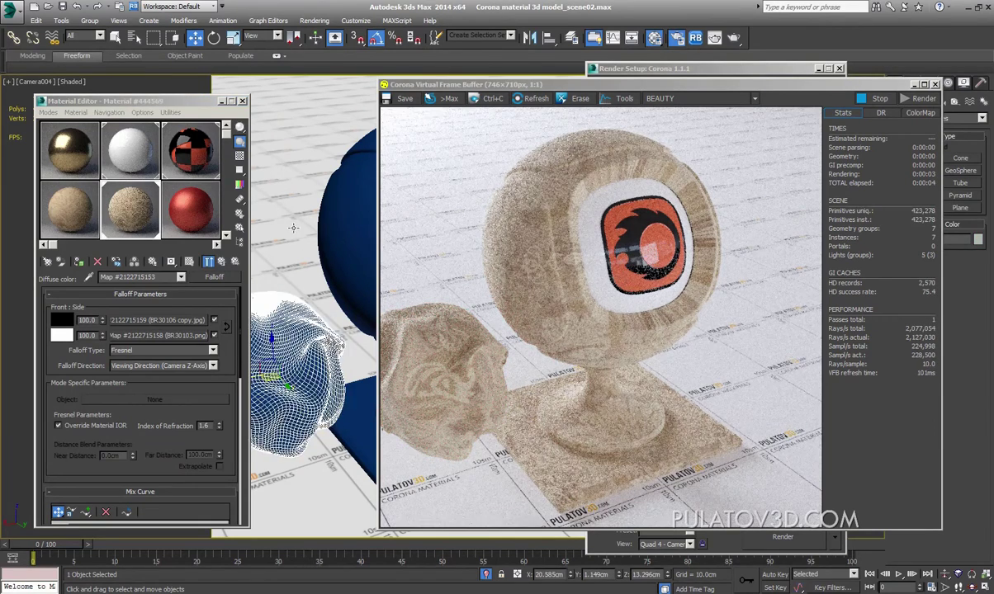
{"action": "left_click", "coordinate": [80, 183]}
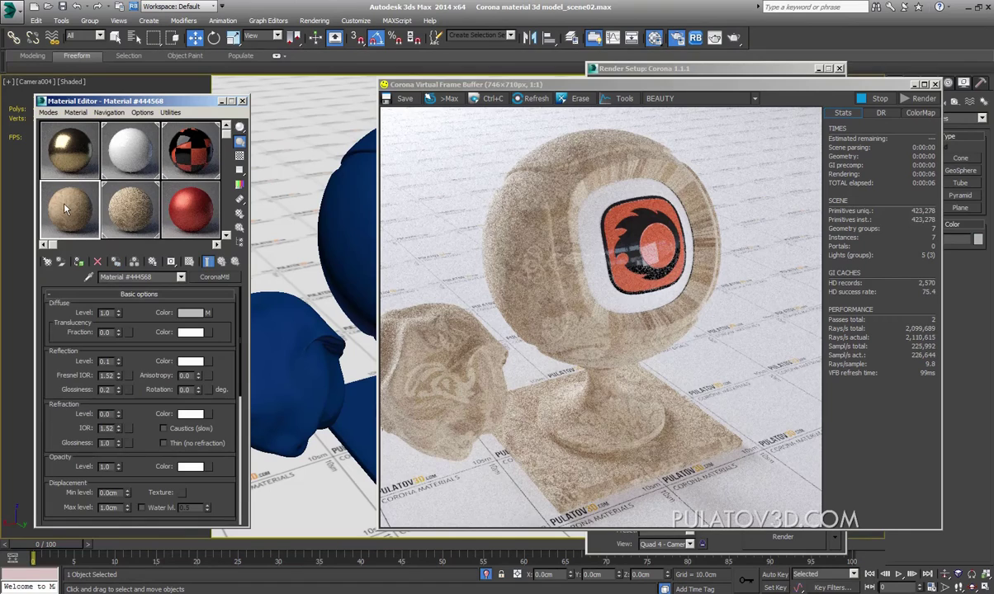
{"action": "left_click_drag", "start_coordinate": [66, 195], "coordinate": [330, 198]}
Step: Apply the same patterned fabric material to the shader ball
{"action": "mouse_move", "coordinate": [460, 87]}
{"action": "left_mouse_down"}
{"action": "mouse_move", "coordinate": [588, 88]}
{"action": "mouse_move", "coordinate": [393, 79]}
{"action": "left_mouse_up"}
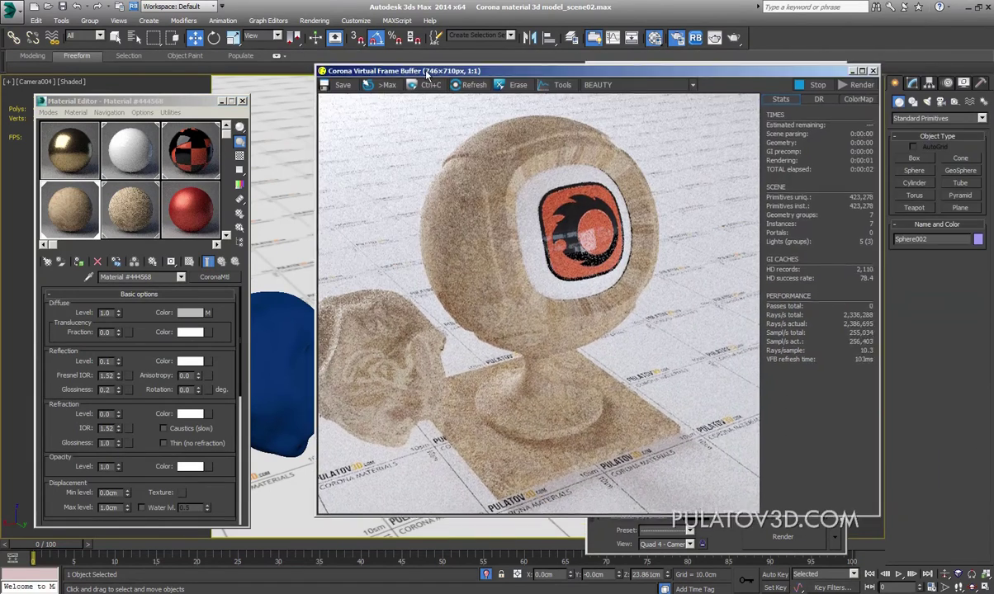
{"action": "mouse_move", "coordinate": [472, 84]}
{"action": "left_mouse_down"}
{"action": "mouse_move", "coordinate": [642, 93]}
{"action": "mouse_move", "coordinate": [494, 82]}
{"action": "left_mouse_up"}
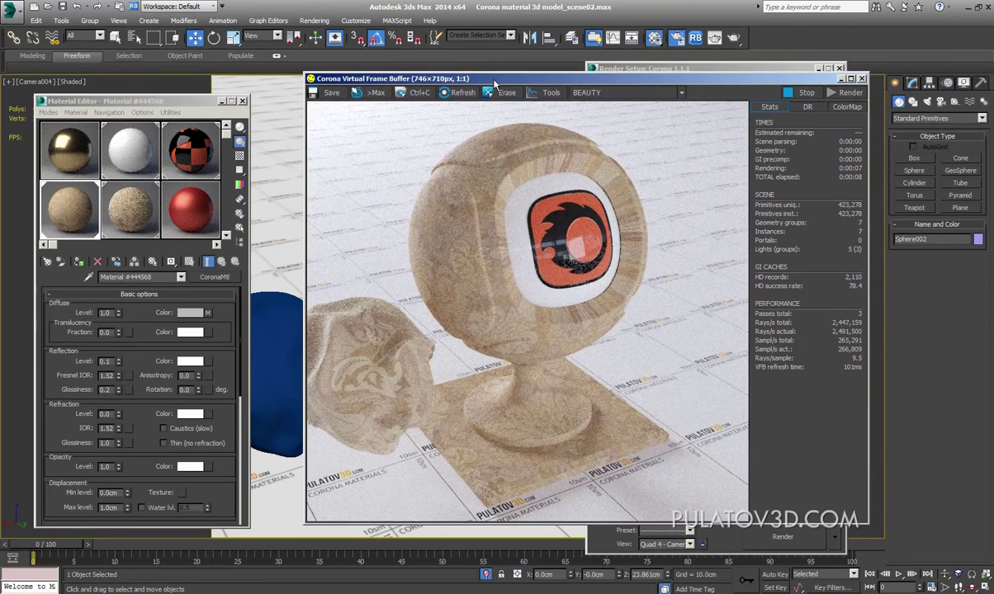
{"action": "left_click", "coordinate": [204, 278]}
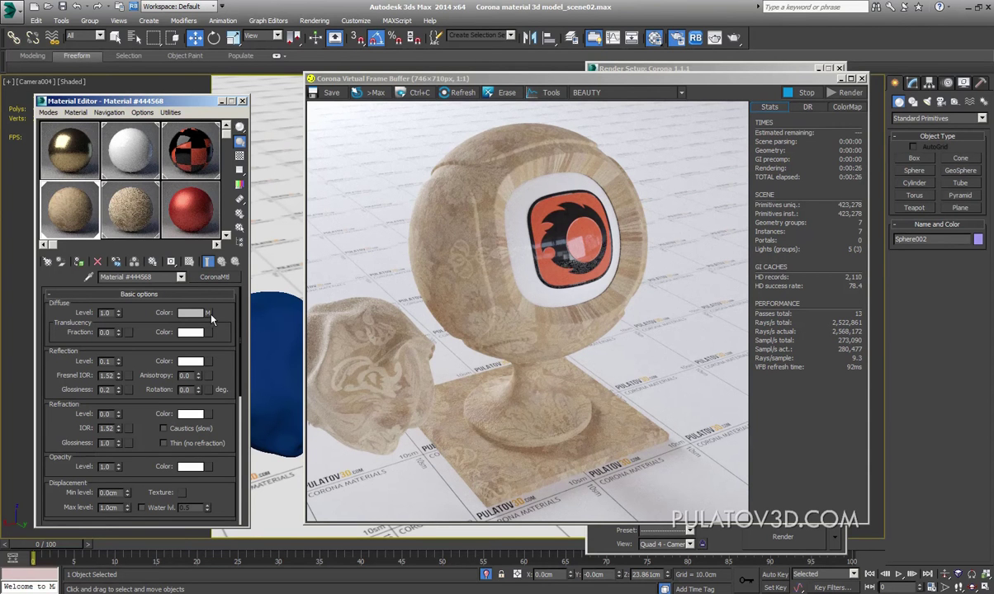
{"action": "left_click_drag", "start_coordinate": [403, 83], "coordinate": [504, 80]}
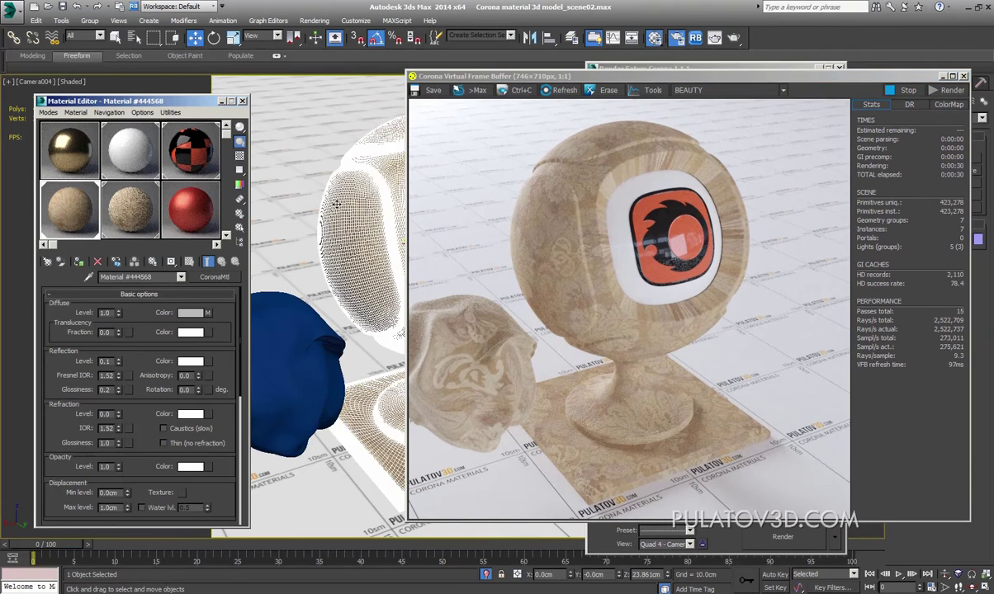
{"action": "left_click_drag", "start_coordinate": [49, 207], "coordinate": [330, 199]}
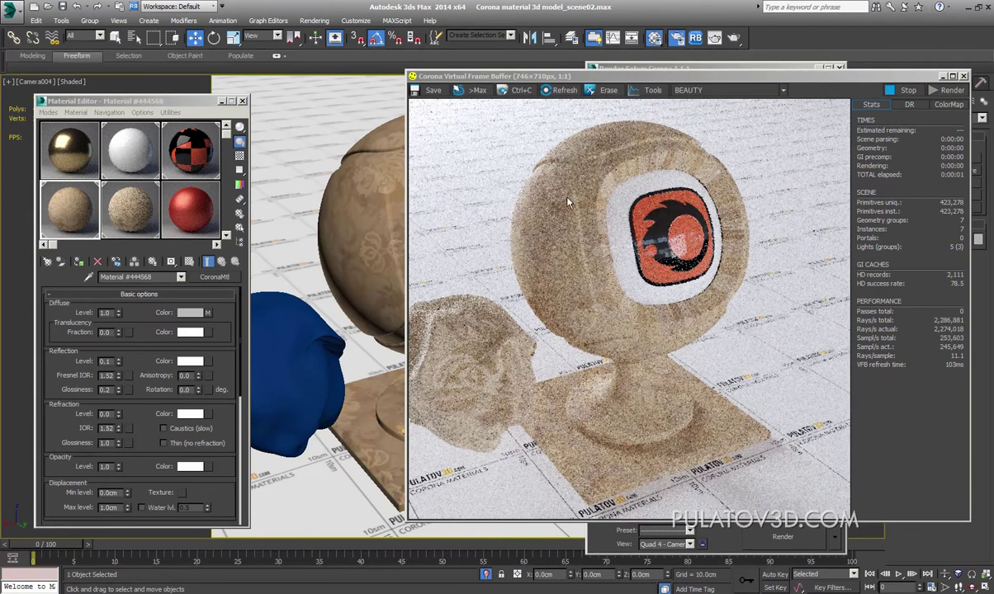
{"action": "left_click", "coordinate": [532, 185]}
Step: Open an enlarged preview of Material #444568 and clear its old Bump map
{"action": "double_click", "coordinate": [82, 209]}
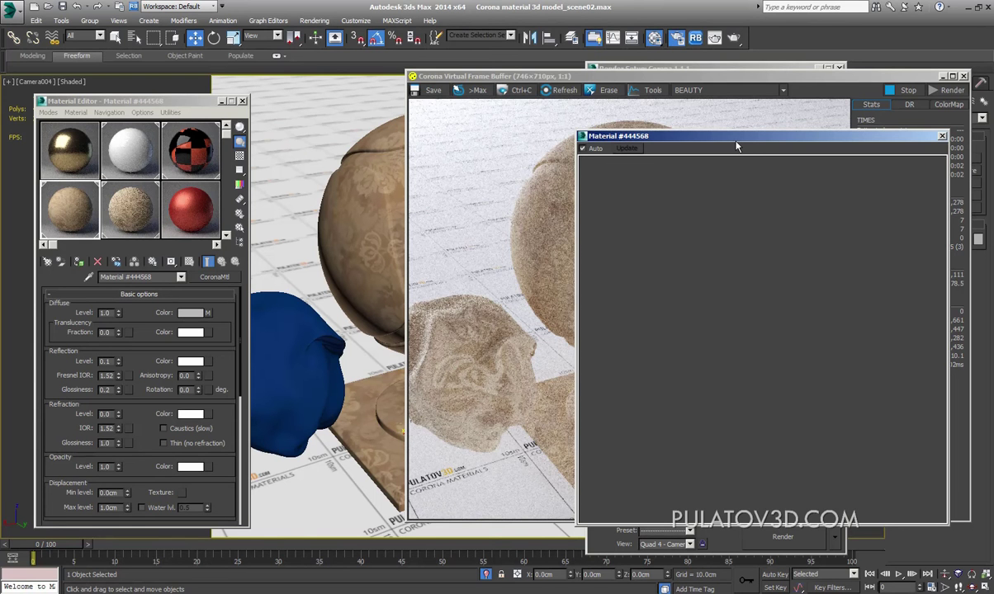
{"action": "left_click_drag", "start_coordinate": [737, 142], "coordinate": [623, 127]}
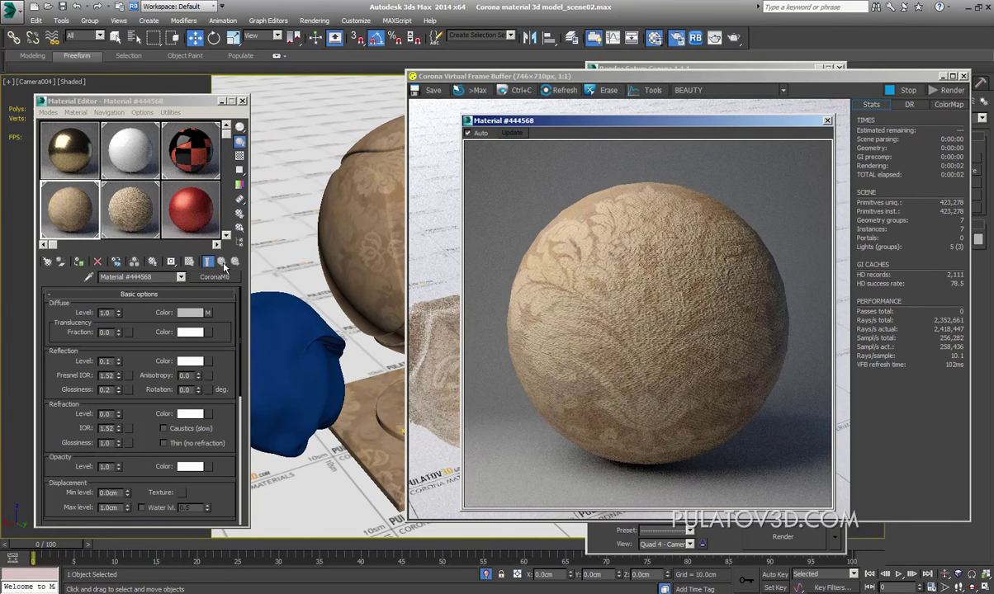
{"action": "scroll", "coordinate": [231, 368], "scroll_direction": "down", "scroll_amount": 5}
{"action": "scroll", "coordinate": [207, 388], "scroll_direction": "down", "scroll_amount": 3}
{"action": "scroll", "coordinate": [159, 422], "scroll_direction": "down", "scroll_amount": 4}
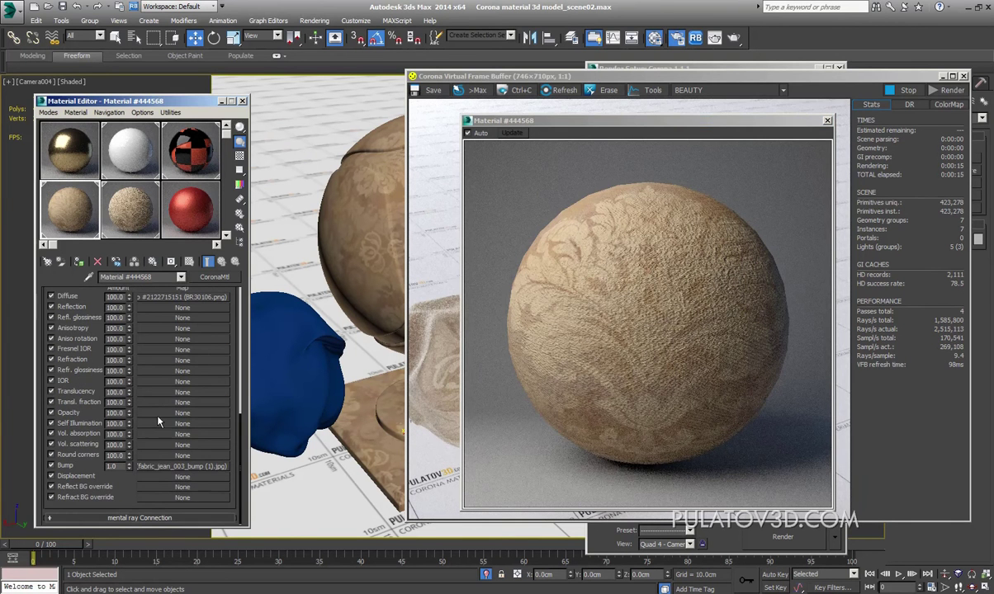
{"action": "right_click", "coordinate": [147, 467]}
{"action": "left_click", "coordinate": [169, 487]}
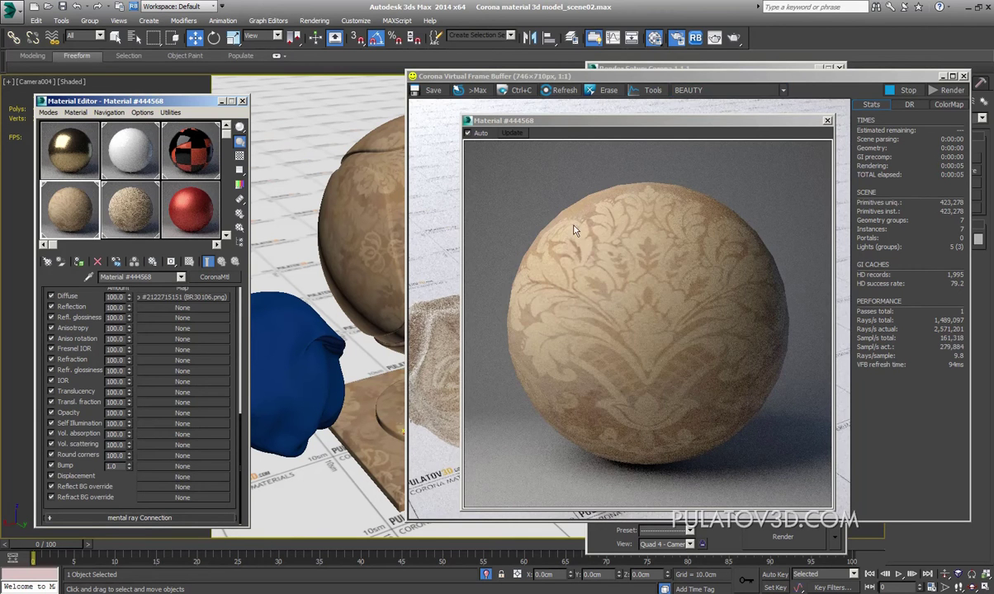
{"action": "scroll", "coordinate": [184, 339], "scroll_direction": "up", "scroll_amount": 1}
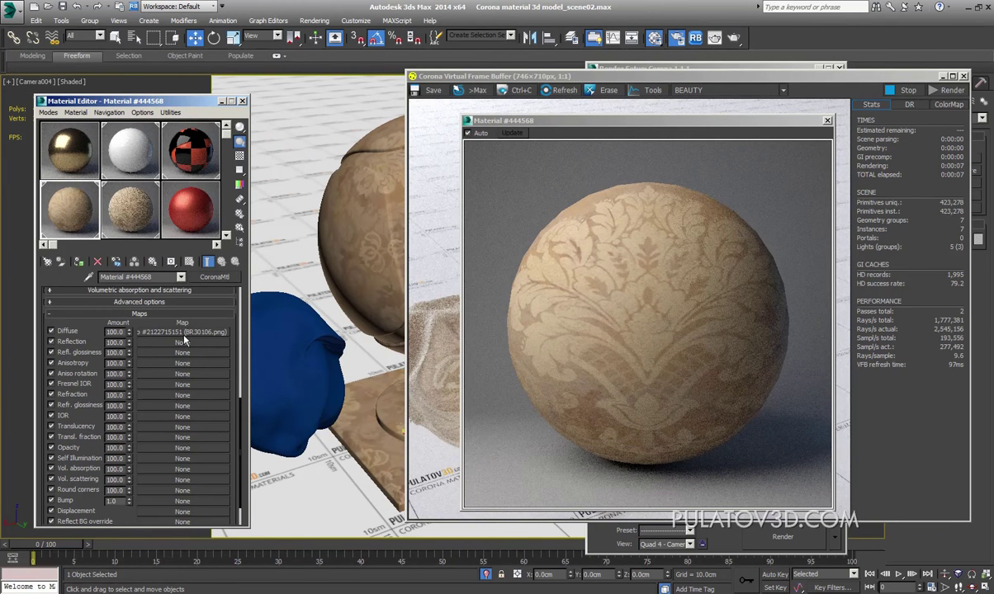
Step: Attempt adding a Bitmap to the Bump slot, cancelling without choosing a file
{"action": "left_click", "coordinate": [149, 501]}
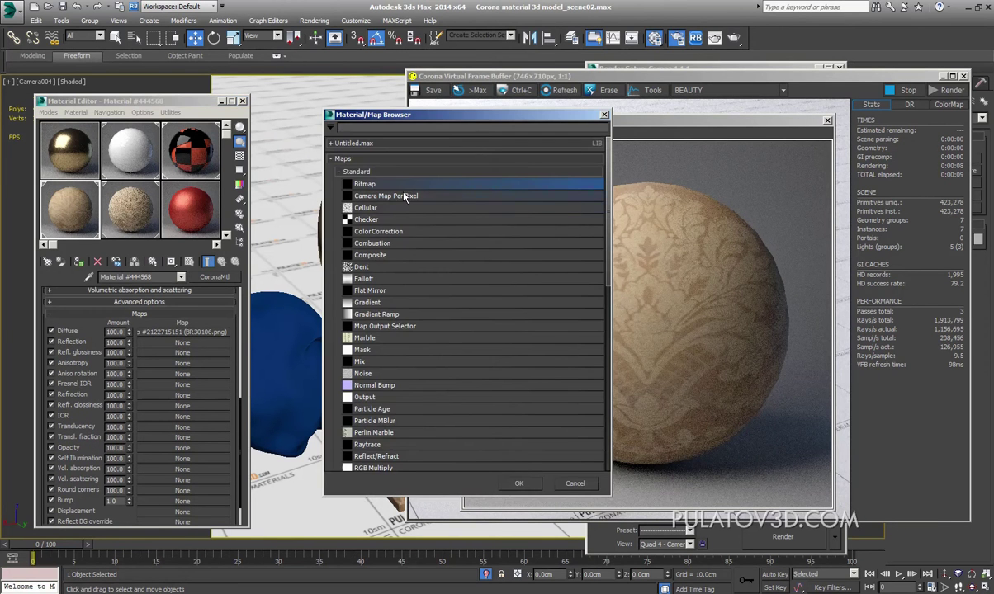
{"action": "left_click", "coordinate": [574, 483]}
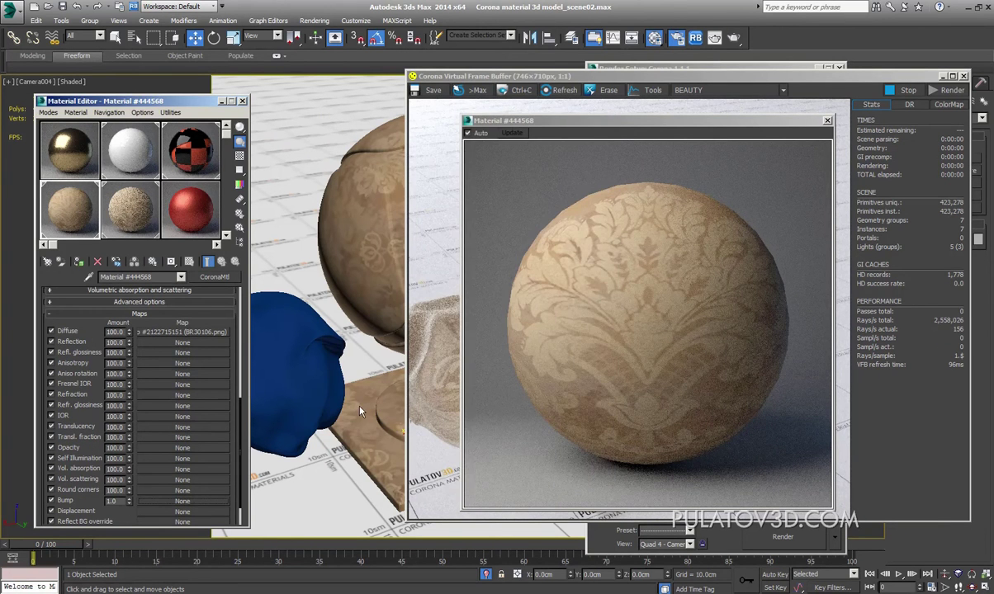
{"action": "left_click", "coordinate": [181, 501]}
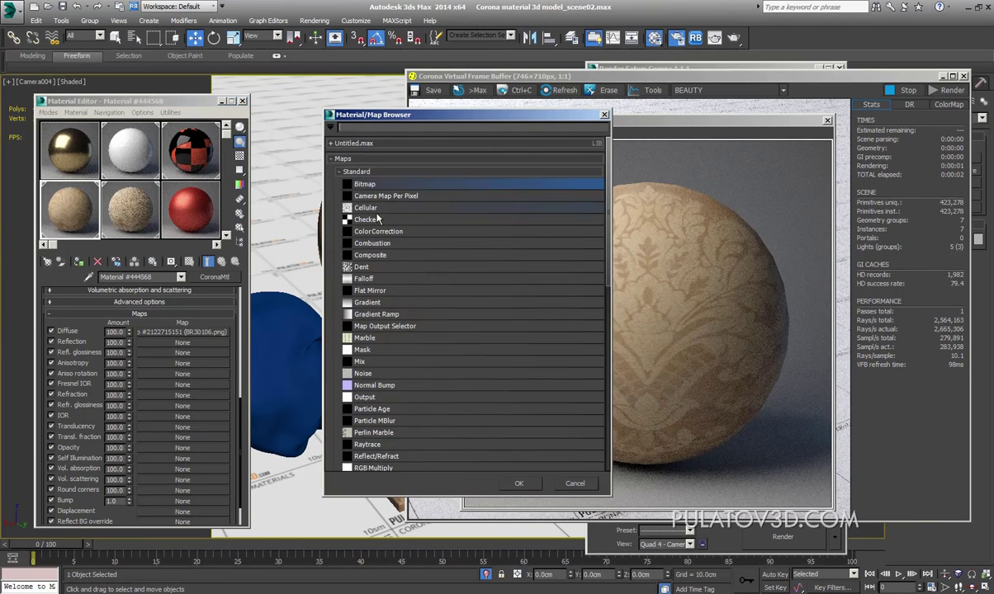
{"action": "double_click", "coordinate": [373, 188]}
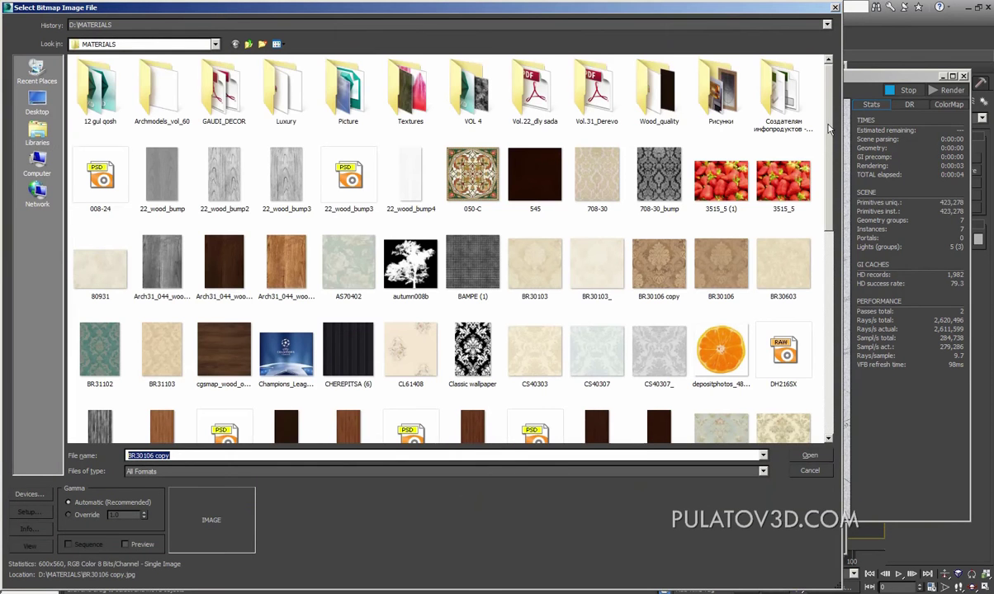
{"action": "scroll", "coordinate": [832, 146], "scroll_direction": "down", "scroll_amount": 1}
{"action": "scroll", "coordinate": [783, 151], "scroll_direction": "down", "scroll_amount": 1}
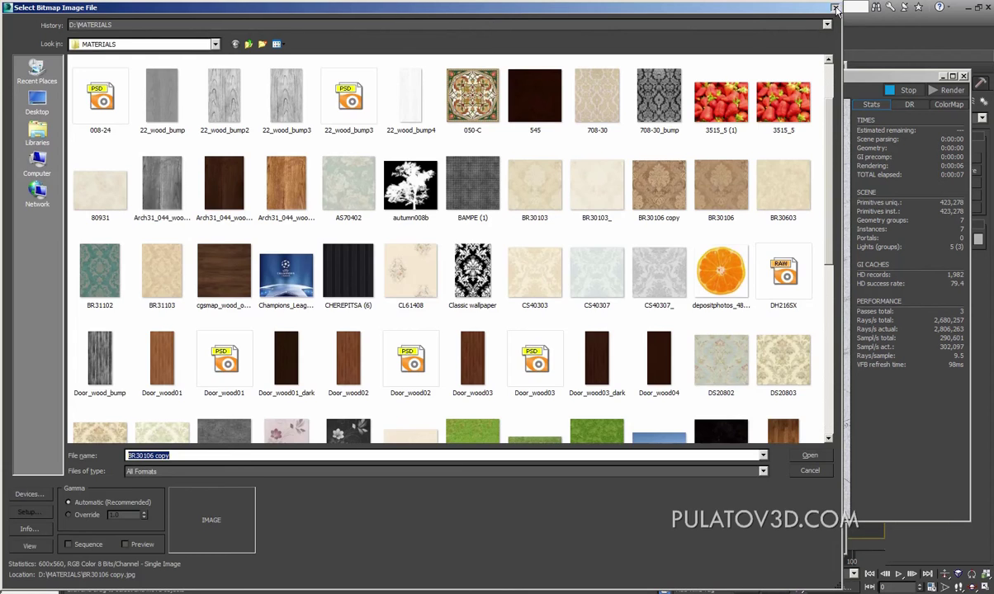
{"action": "double_click", "coordinate": [777, 194]}
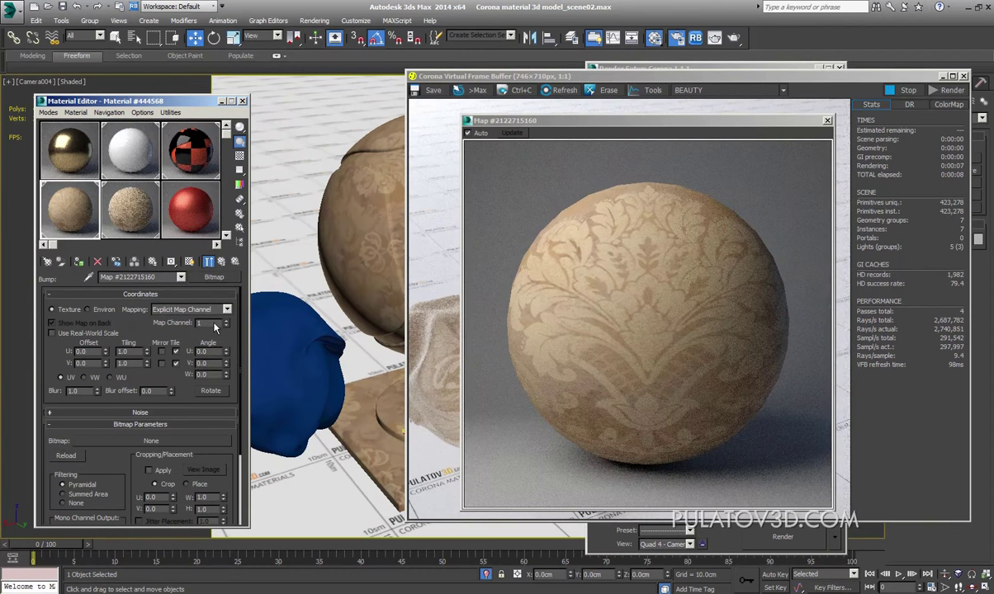
{"action": "left_click", "coordinate": [221, 262]}
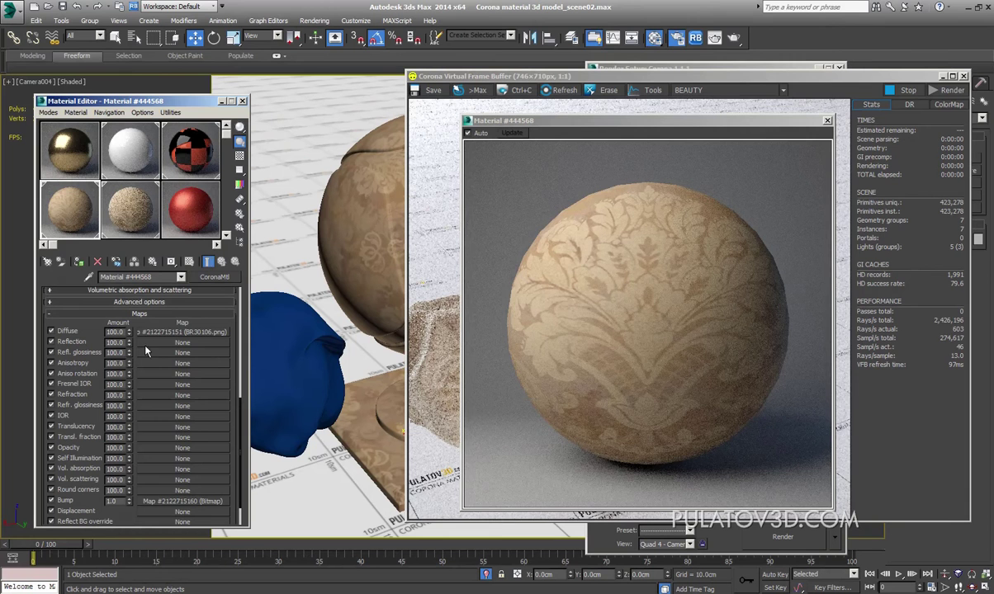
Step: Copy the diffuse BR30106.png wallpaper map into the Bump slot and confirm
{"action": "left_click_drag", "start_coordinate": [202, 336], "coordinate": [182, 511]}
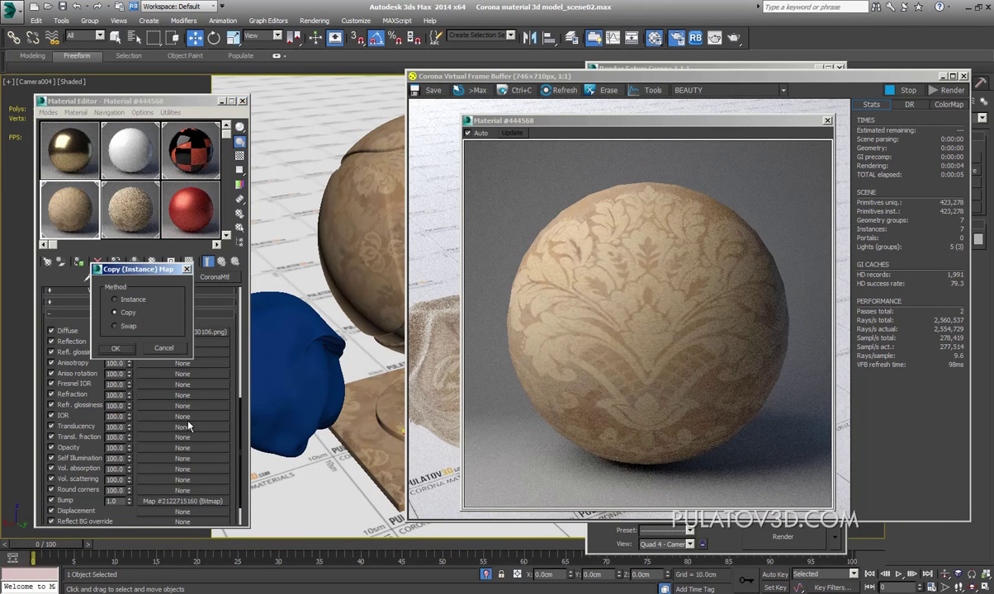
{"action": "left_click", "coordinate": [118, 350]}
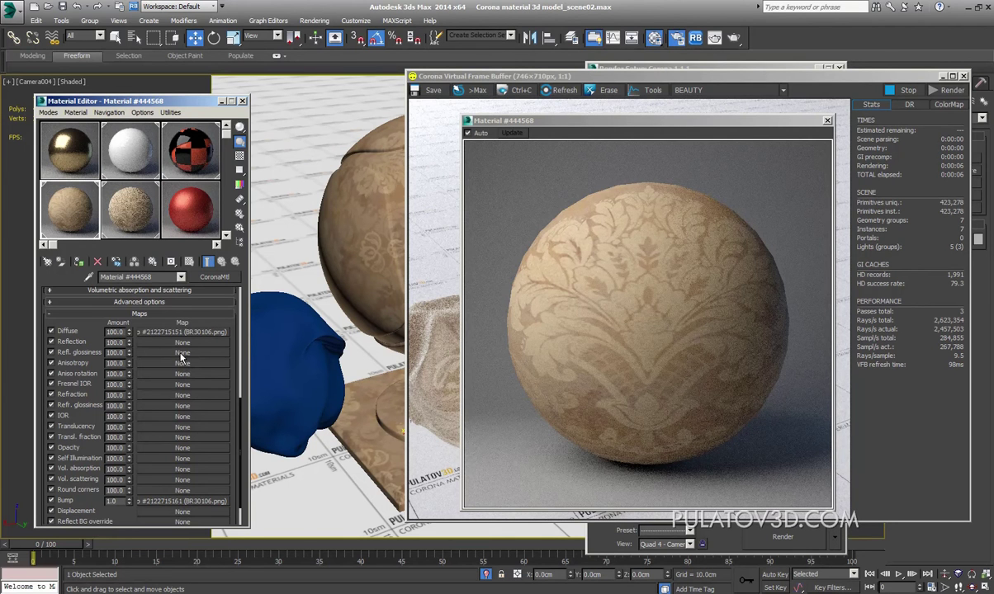
{"action": "left_click_drag", "start_coordinate": [181, 501], "coordinate": [182, 352]}
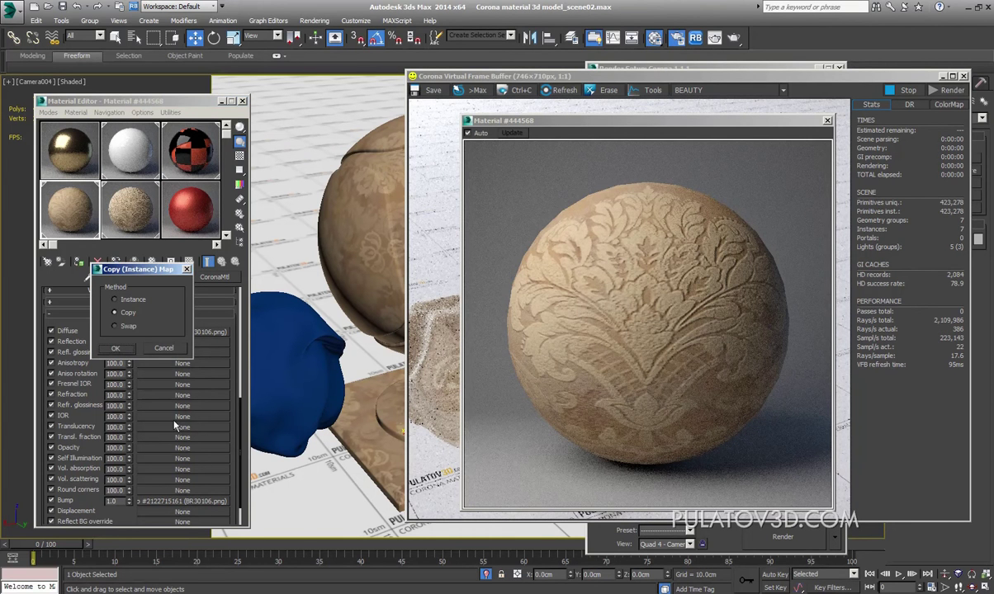
{"action": "left_click", "coordinate": [115, 348]}
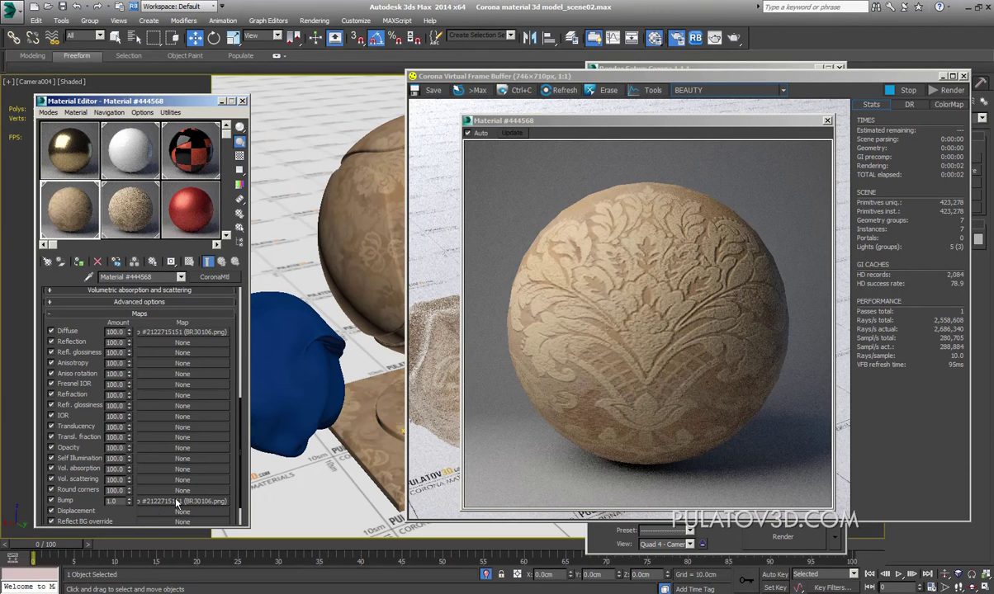
{"action": "left_click", "coordinate": [187, 331]}
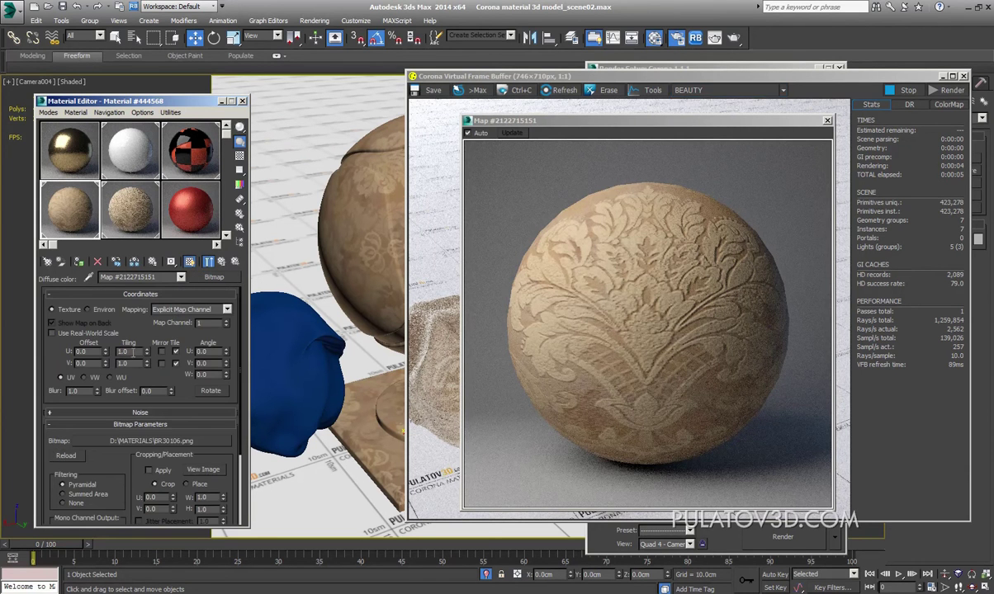
{"action": "double_click", "coordinate": [132, 352]}
{"action": "type", "text": "3"}
{"action": "left_click", "coordinate": [117, 363]}
{"action": "double_click", "coordinate": [122, 363]}
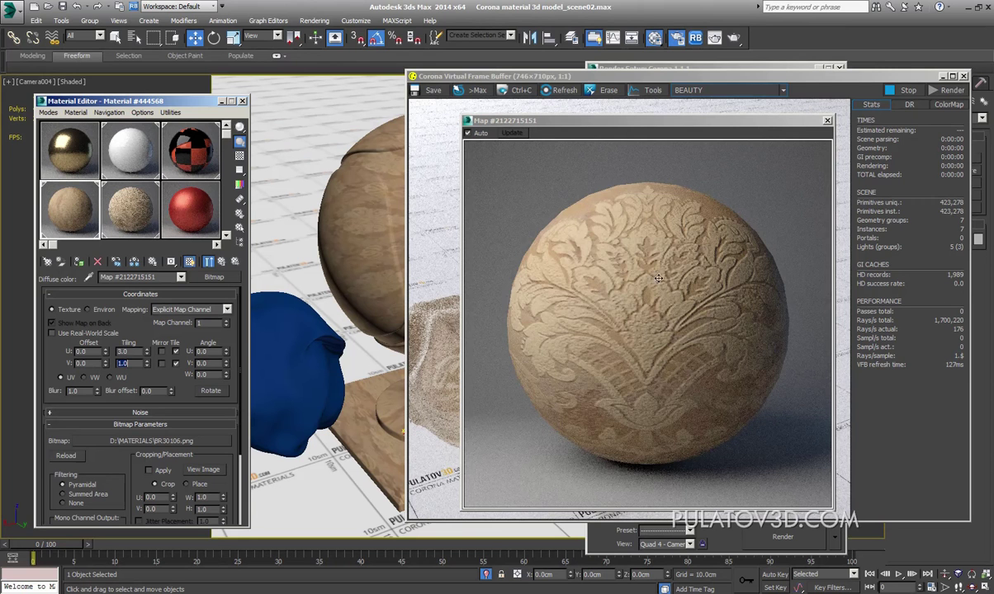
{"action": "type", "text": "3"}
{"action": "key", "text": "Return"}
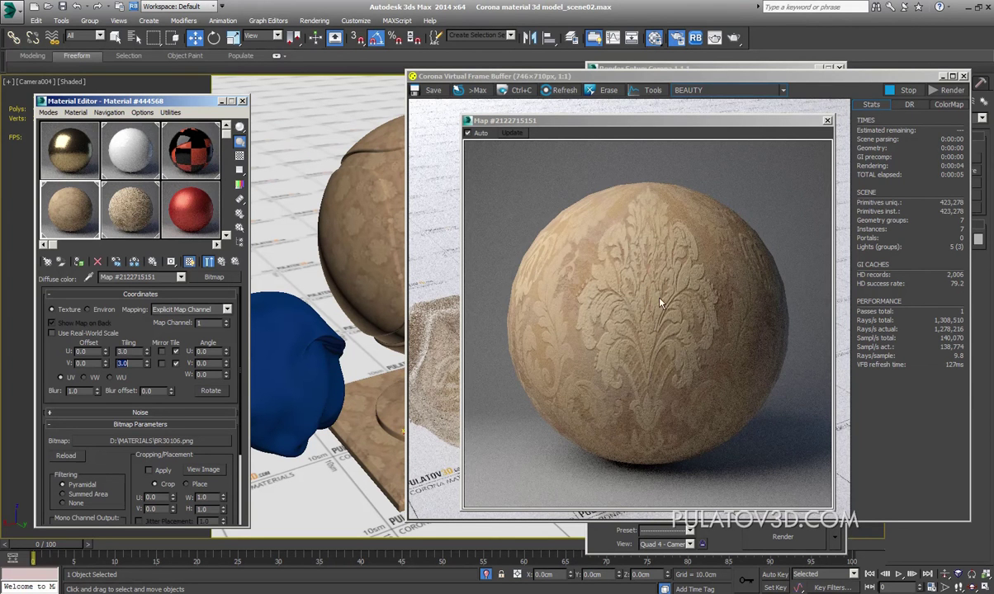
{"action": "left_click", "coordinate": [221, 263]}
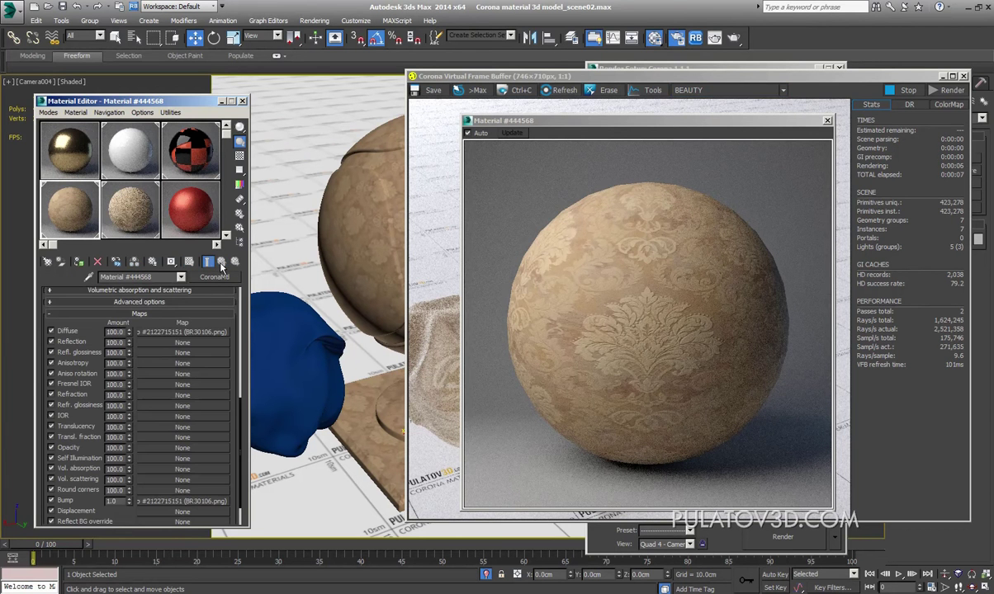
{"action": "left_click", "coordinate": [168, 333]}
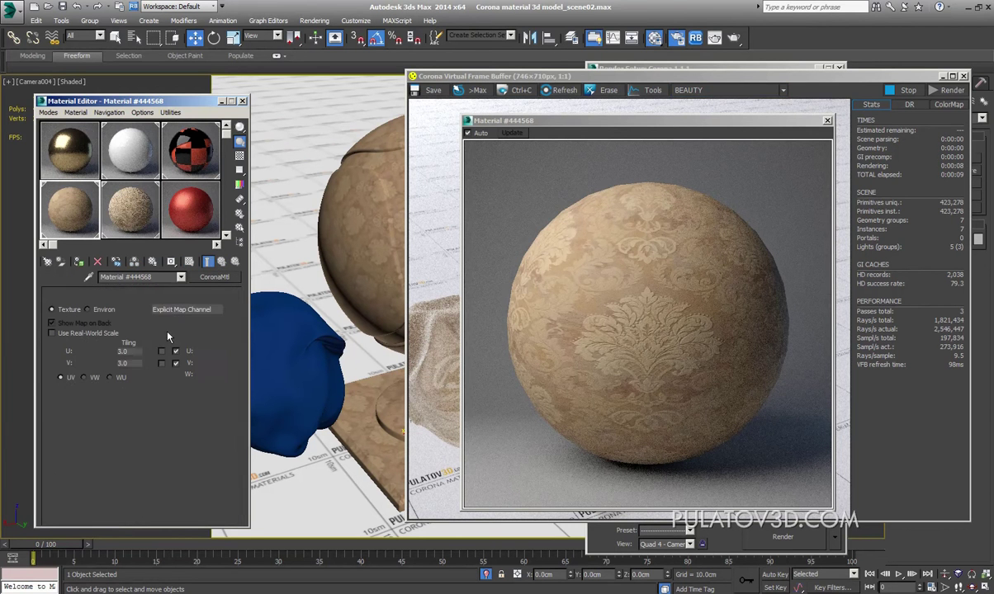
{"action": "double_click", "coordinate": [132, 351]}
{"action": "type", "text": "1"}
{"action": "key", "text": "Tab"}
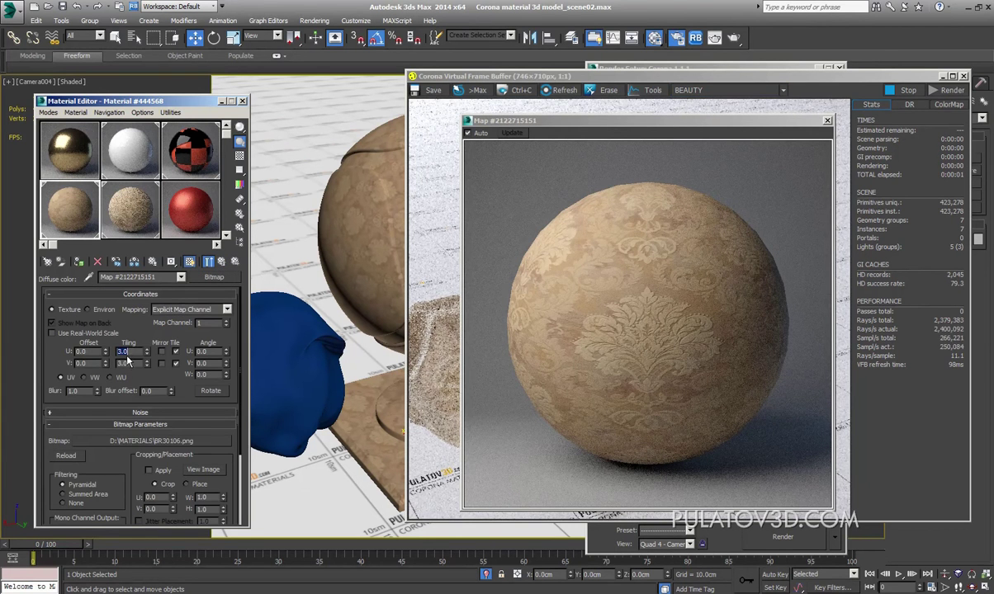
{"action": "type", "text": "1"}
{"action": "key", "text": "Return"}
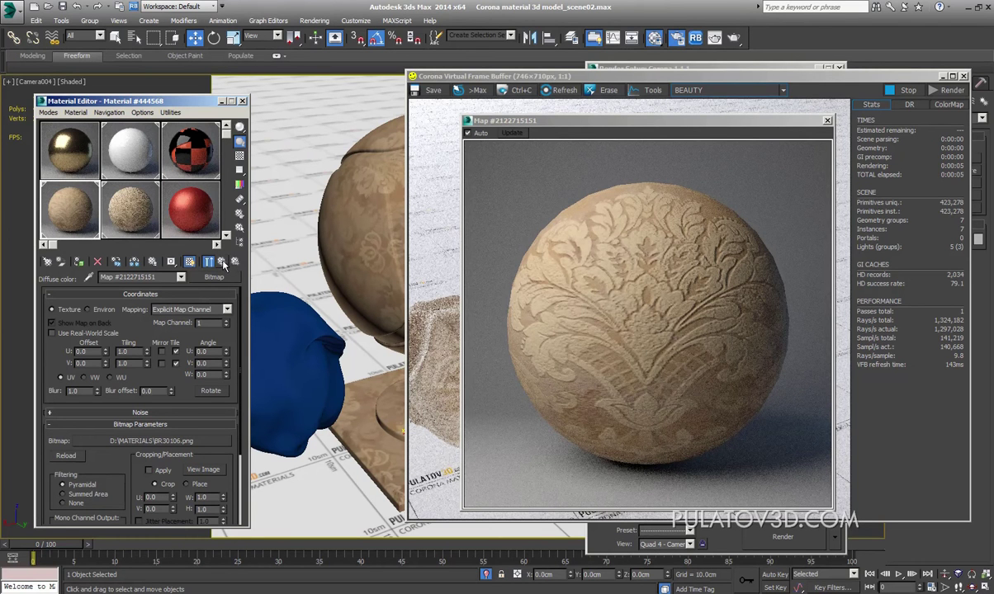
{"action": "key", "text": "Up"}
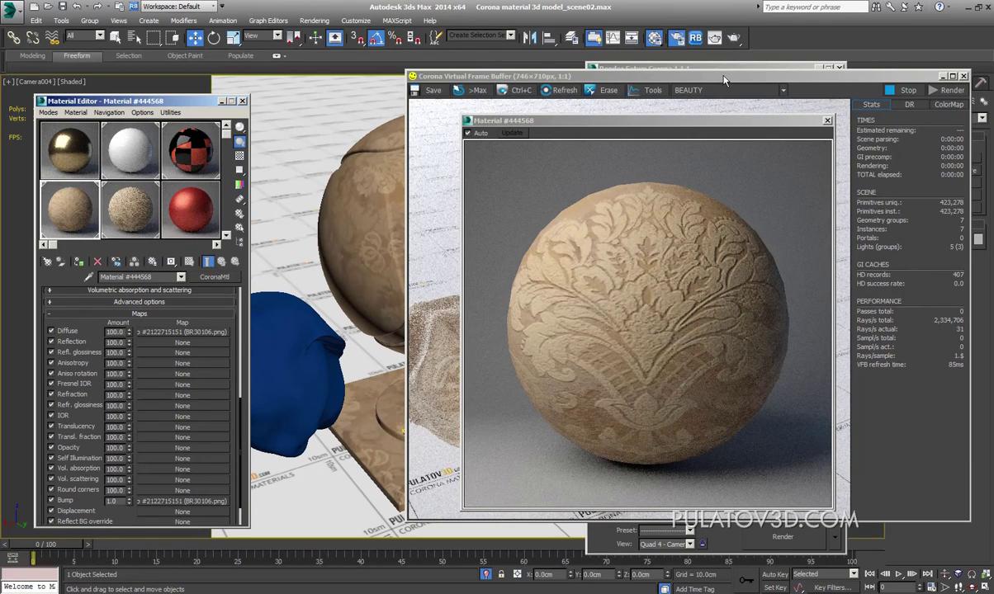
Step: Switch the viewport to Perspective and zoom in close on the fabric-covered sphere
{"action": "left_click", "coordinate": [668, 75]}
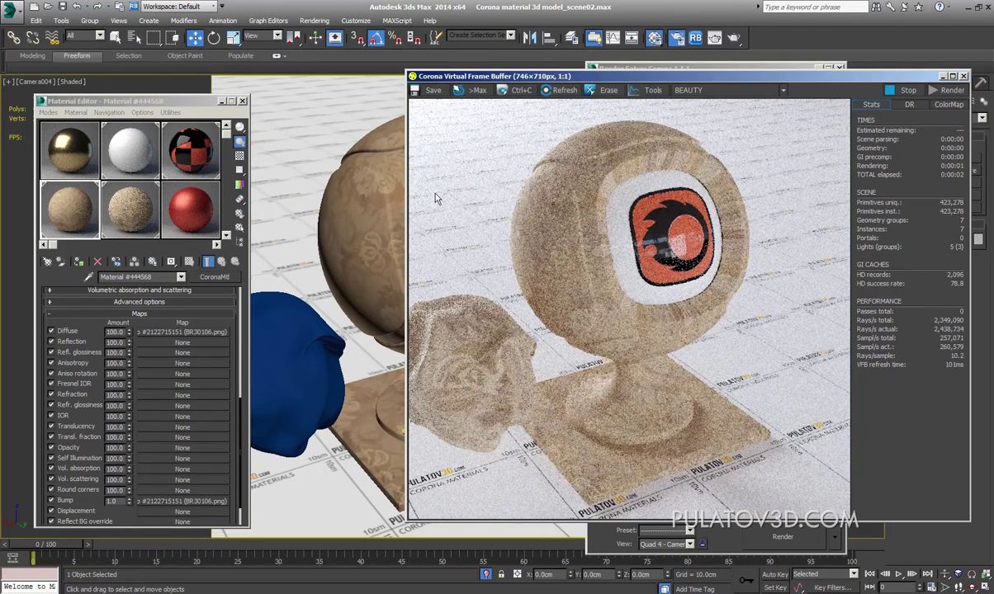
{"action": "left_click", "coordinate": [279, 302]}
{"action": "key", "text": "p"}
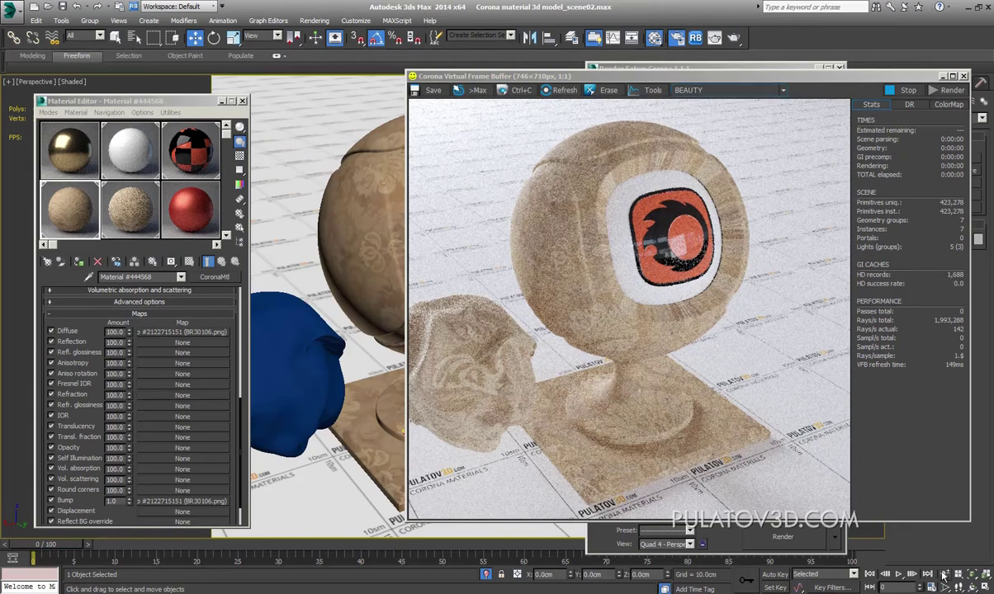
{"action": "key", "text": "alt+z"}
{"action": "mouse_move", "coordinate": [396, 289]}
{"action": "left_mouse_down"}
{"action": "mouse_move", "coordinate": [356, 157]}
{"action": "mouse_move", "coordinate": [360, 119]}
{"action": "left_mouse_up"}
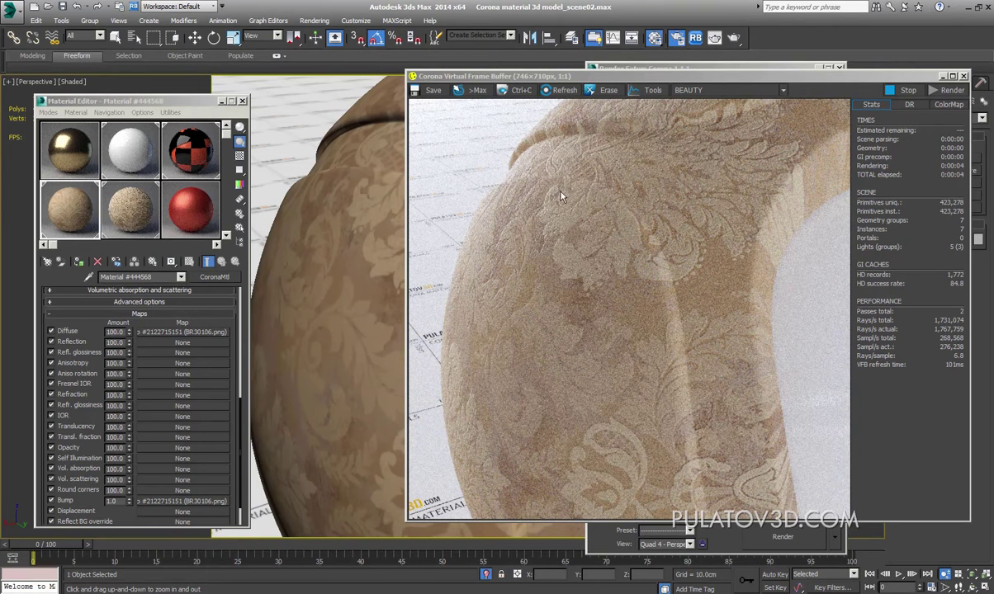
Step: Check the magnified fabric sample, then set the bump amount to 2.0
{"action": "double_click", "coordinate": [69, 209]}
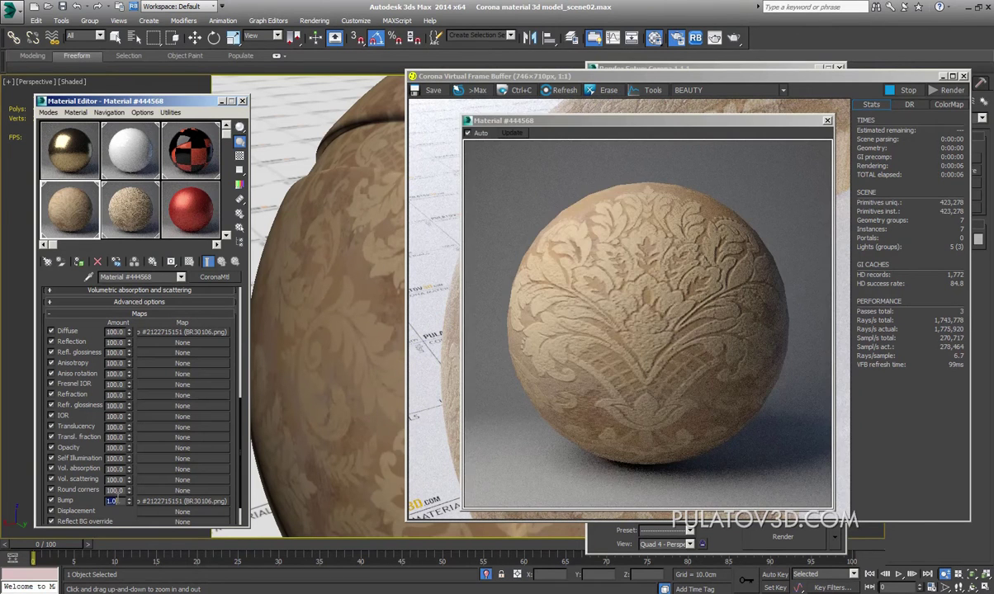
{"action": "left_click_drag", "start_coordinate": [727, 124], "coordinate": [589, 211]}
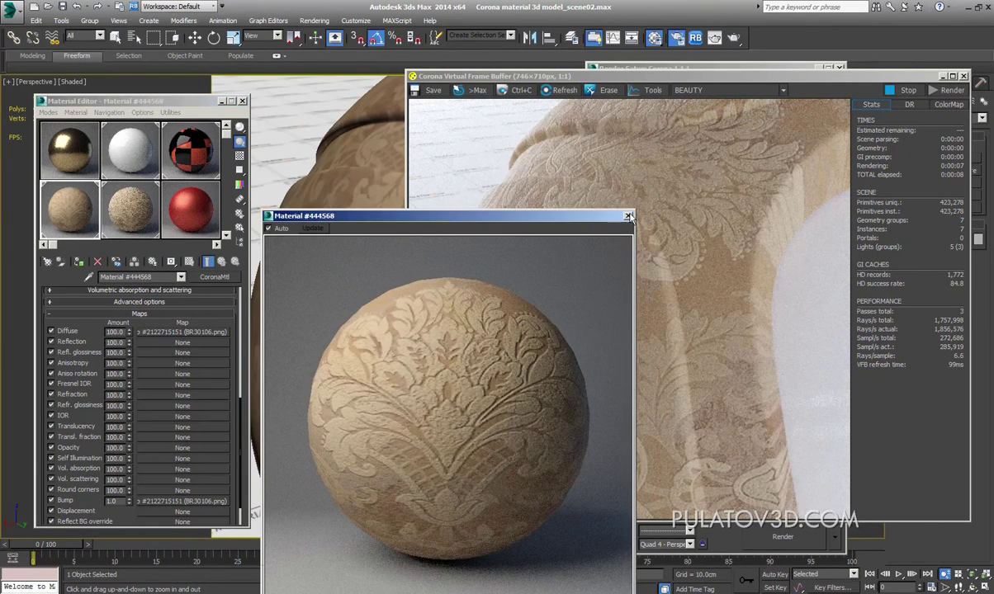
{"action": "left_click", "coordinate": [629, 216]}
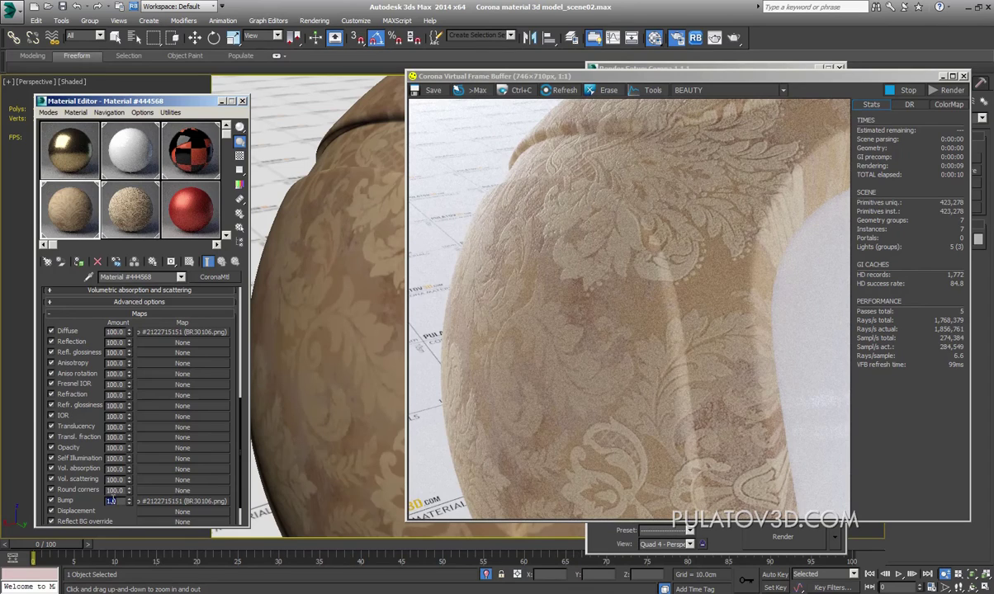
{"action": "type", "text": "2"}
{"action": "key", "text": "Return"}
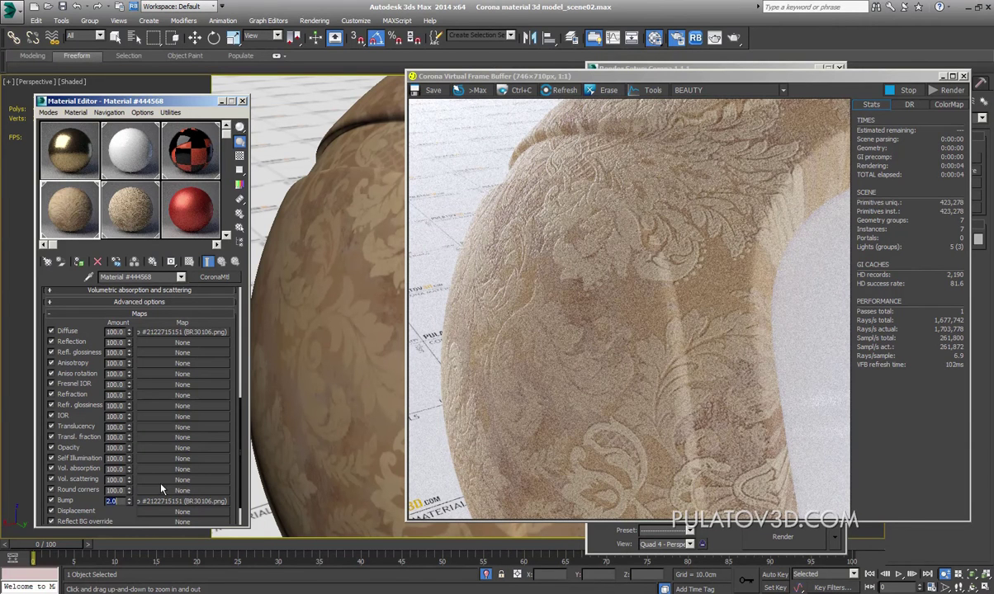
{"action": "double_click", "coordinate": [118, 502]}
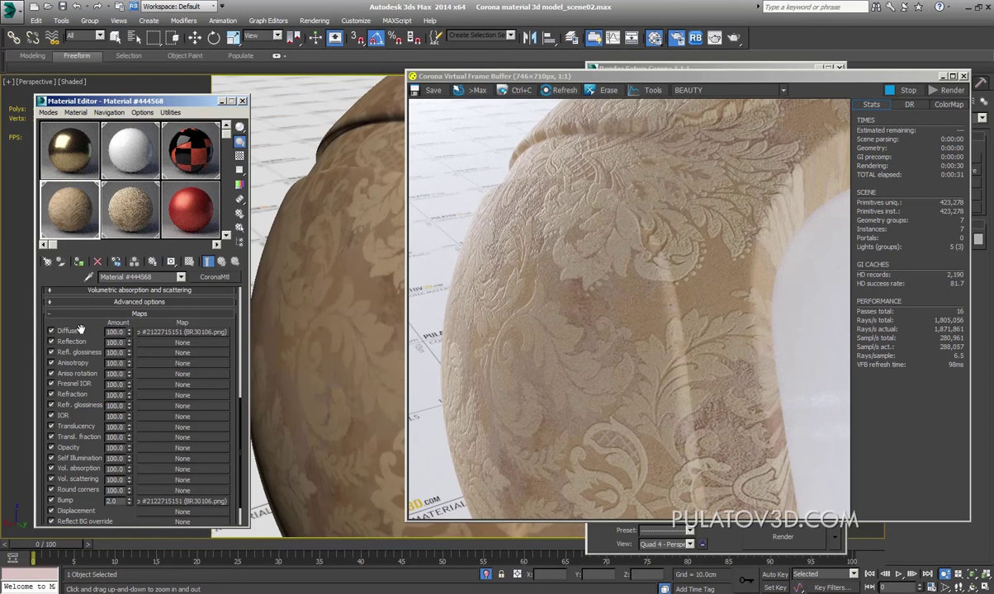
Step: Switch the reflection level off, then set it to 0.1 to compare renders
{"action": "scroll", "coordinate": [76, 313], "scroll_direction": "up", "scroll_amount": 1}
{"action": "scroll", "coordinate": [78, 352], "scroll_direction": "up", "scroll_amount": 5}
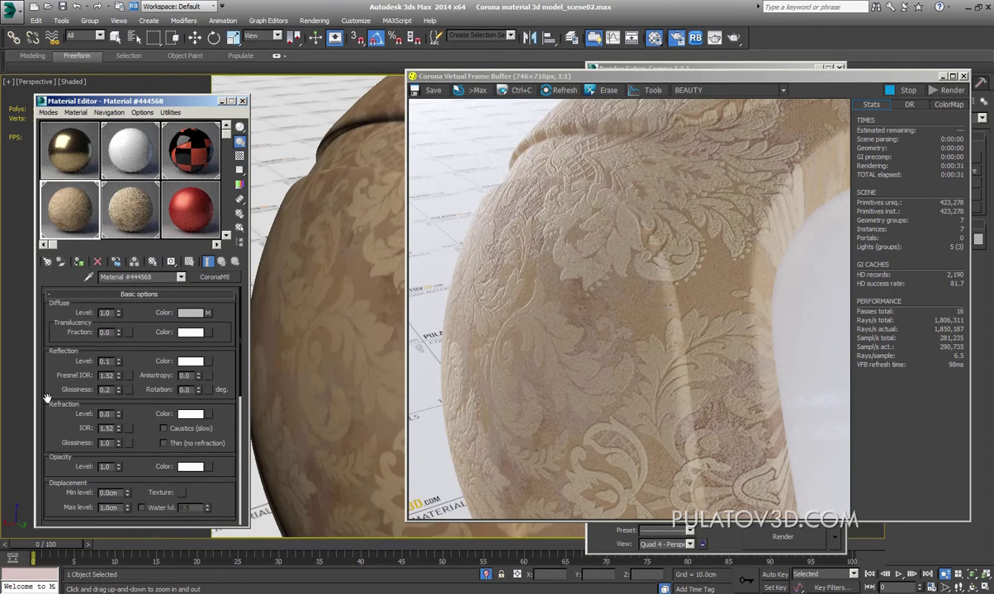
{"action": "double_click", "coordinate": [110, 361]}
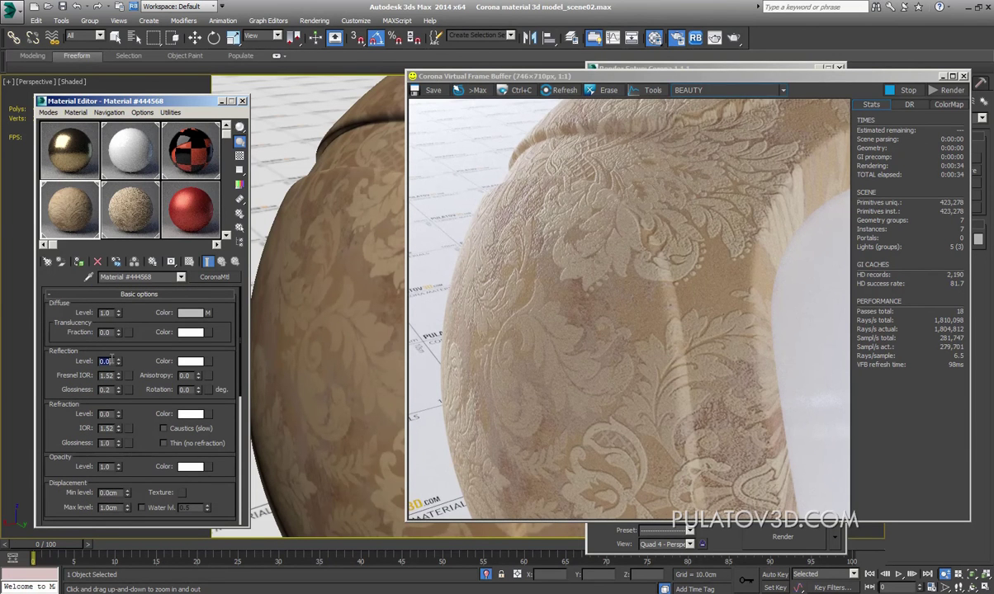
{"action": "key", "text": "Return"}
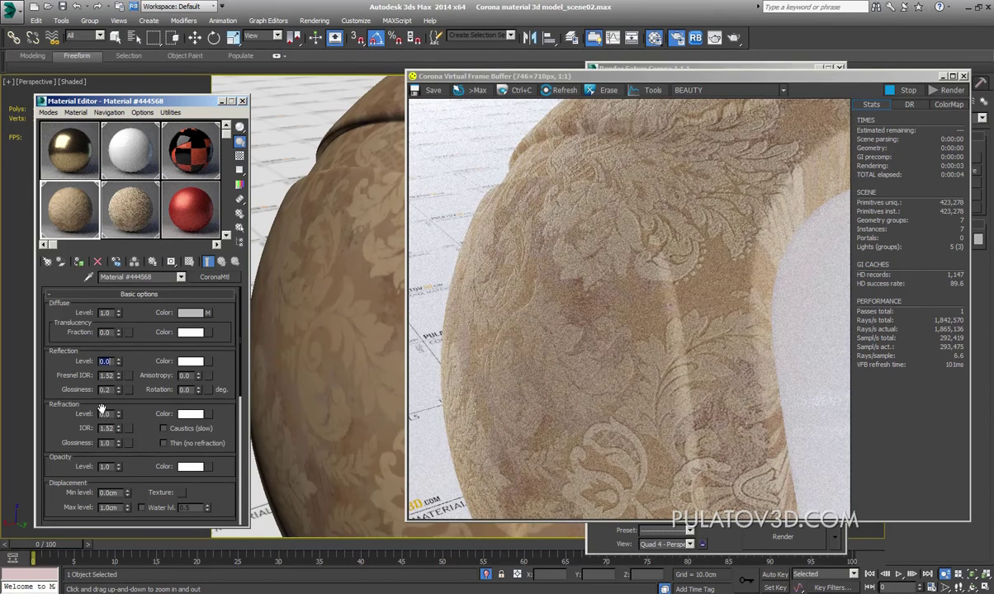
{"action": "type", "text": "0.1"}
{"action": "key", "text": "Return"}
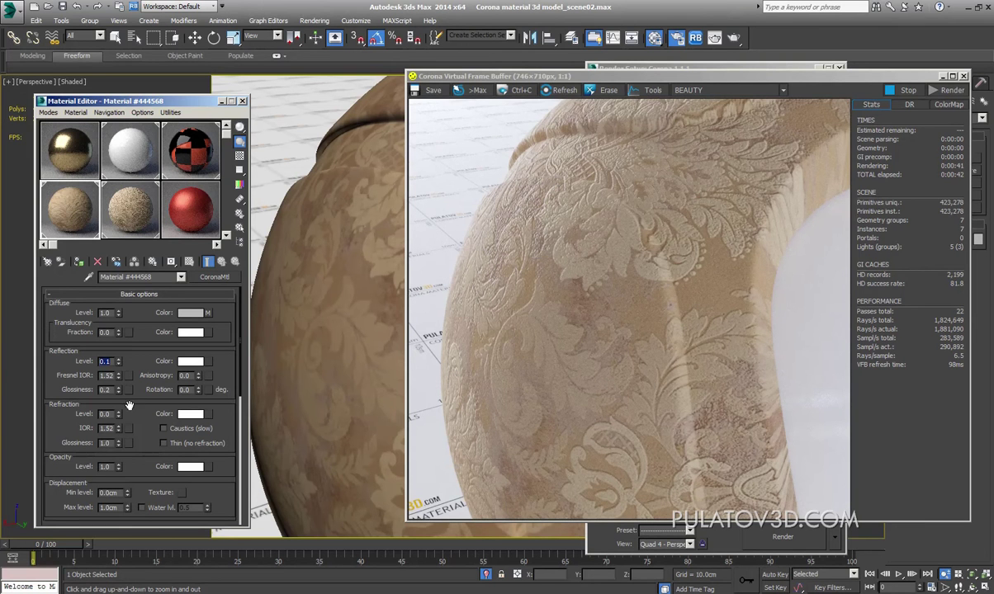
Step: Toggle the reflection level between zero and 0.1 again to compare renders
{"action": "left_click", "coordinate": [112, 362]}
{"action": "type", "text": "0.1"}
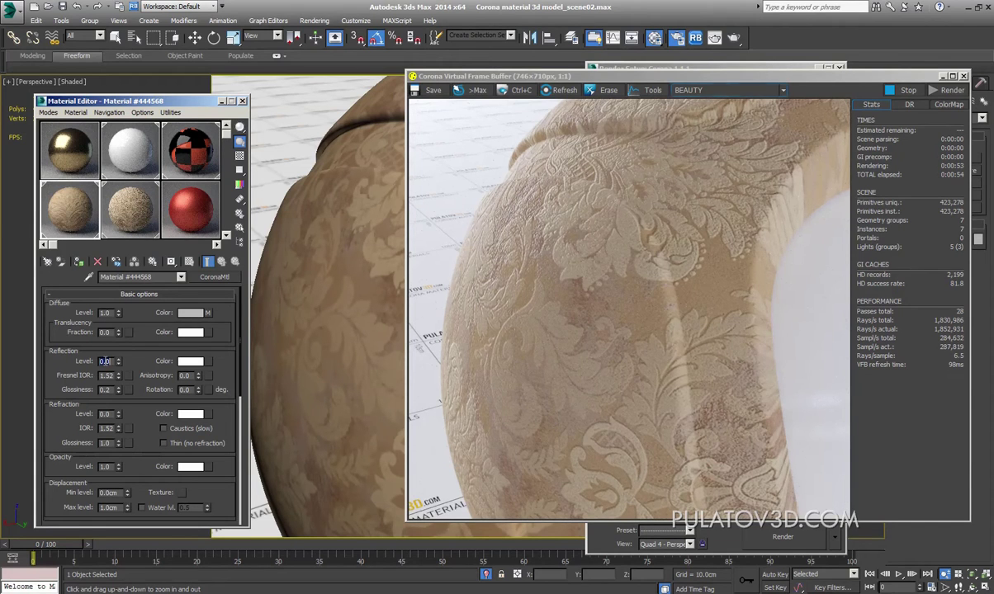
{"action": "key", "text": "Return"}
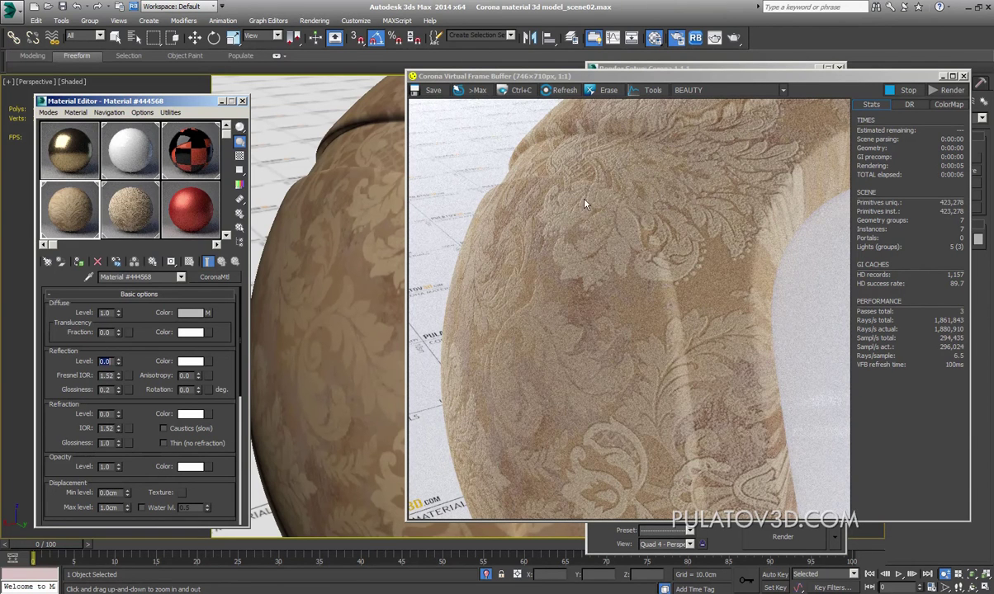
{"action": "left_click", "coordinate": [116, 361]}
{"action": "key", "text": "BackSpace"}
{"action": "type", "text": "1"}
{"action": "key", "text": "Return"}
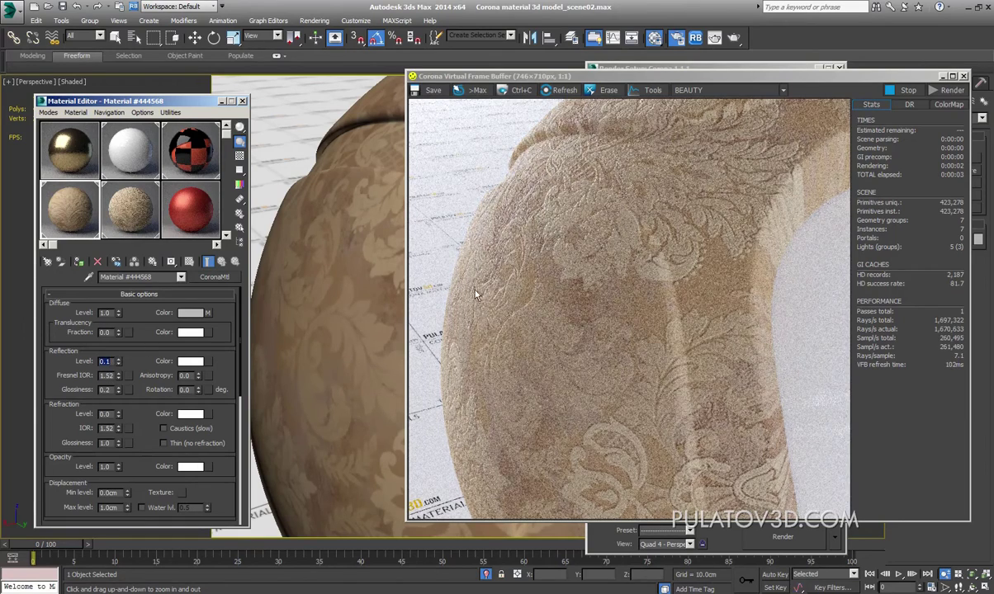
{"action": "scroll", "coordinate": [150, 330], "scroll_direction": "down", "scroll_amount": 1}
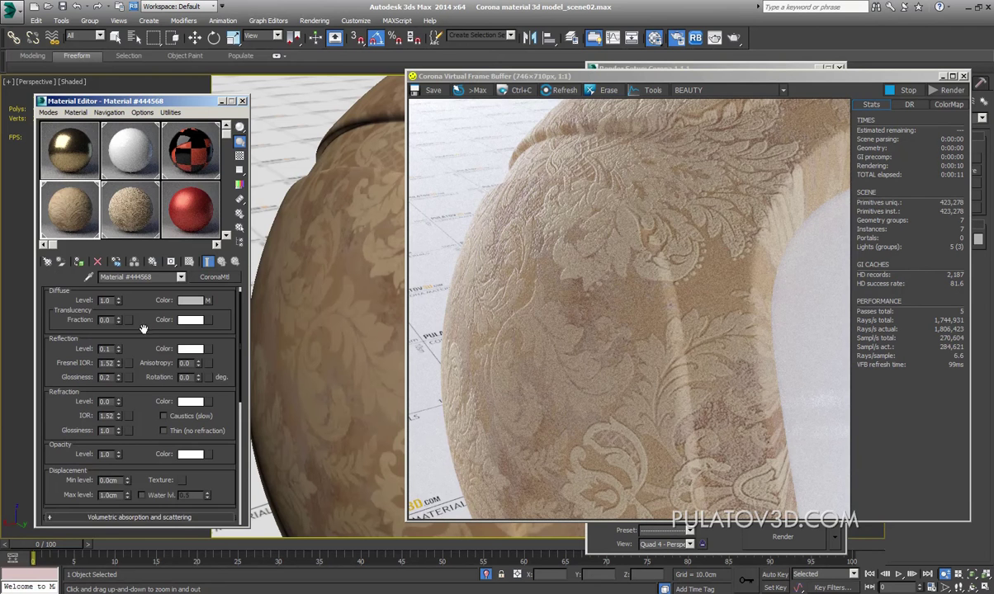
{"action": "left_click_drag", "start_coordinate": [233, 309], "coordinate": [162, 291]}
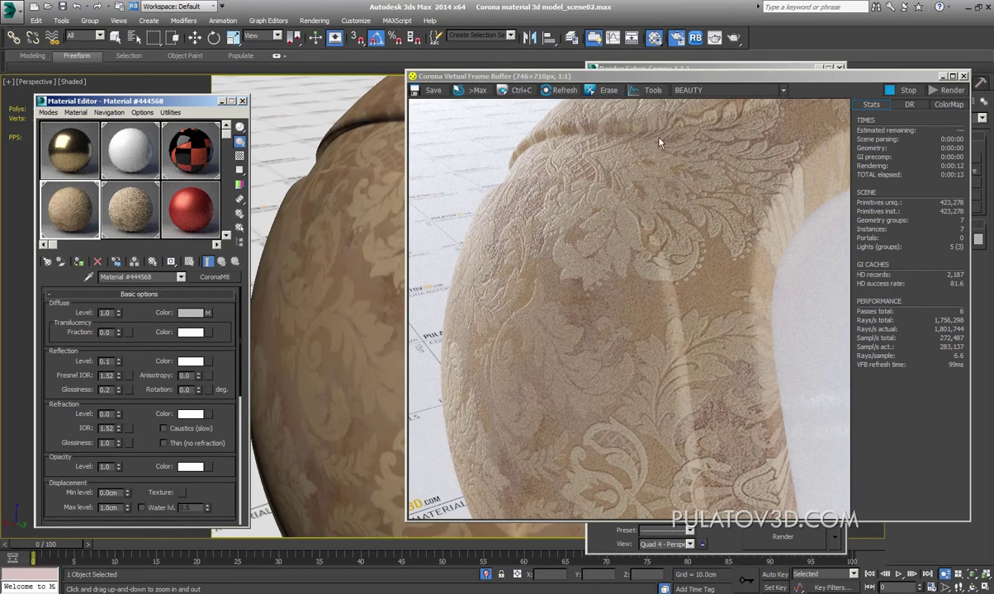
{"action": "scroll", "coordinate": [225, 368], "scroll_direction": "down", "scroll_amount": 5}
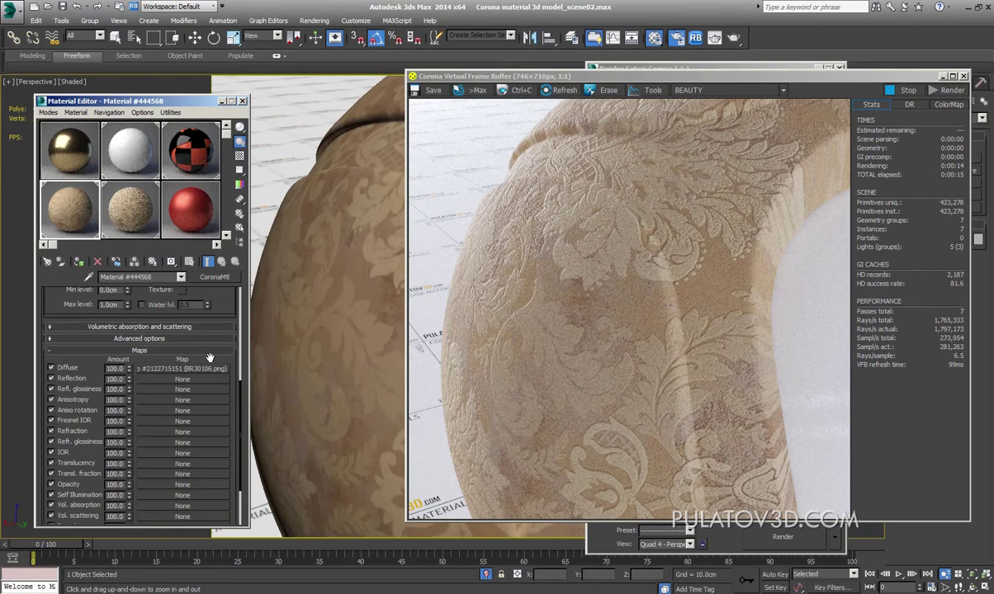
{"action": "scroll", "coordinate": [215, 303], "scroll_direction": "down", "scroll_amount": 5}
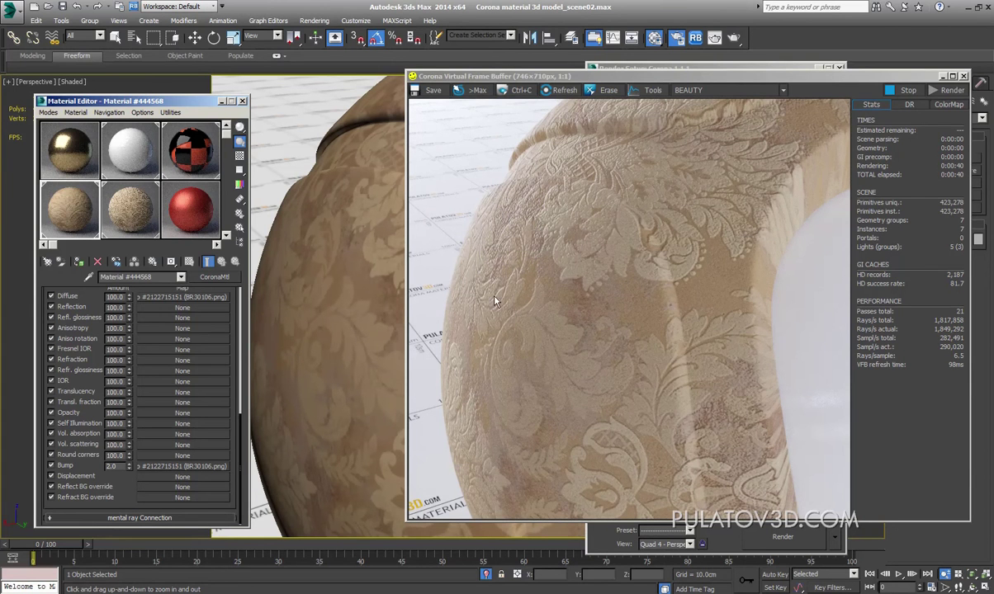
Step: Clear the bitmap from the Bump slot and put an empty Mix map there
{"action": "left_click", "coordinate": [180, 466]}
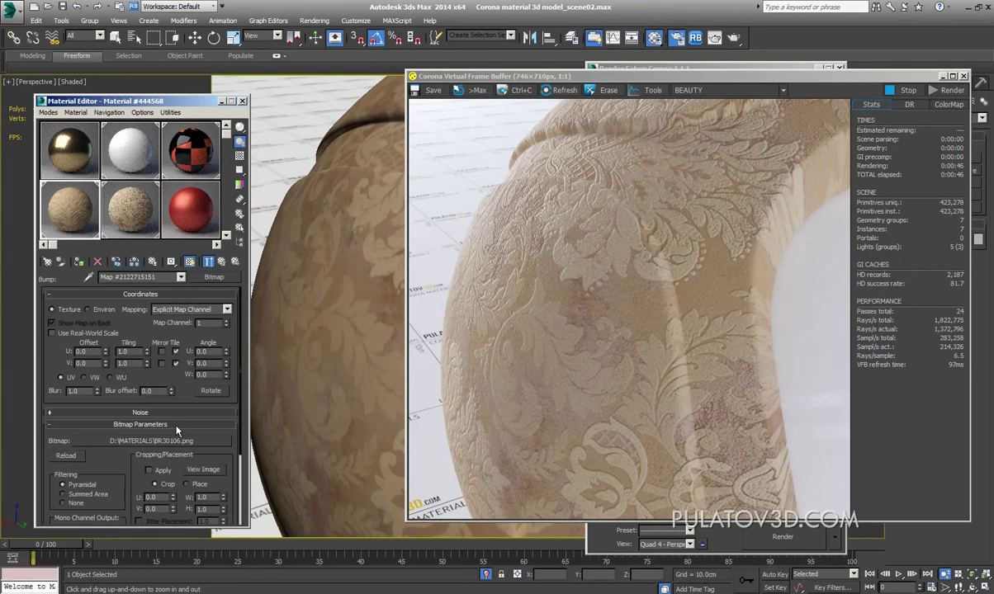
{"action": "left_click", "coordinate": [221, 261]}
{"action": "right_click", "coordinate": [161, 470]}
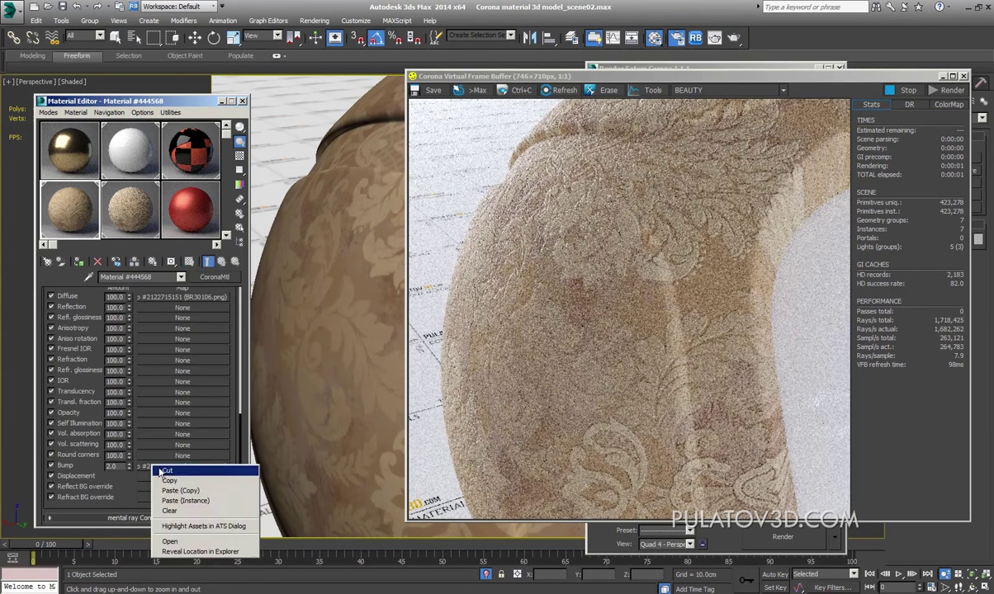
{"action": "left_click", "coordinate": [169, 511]}
{"action": "left_click", "coordinate": [160, 468]}
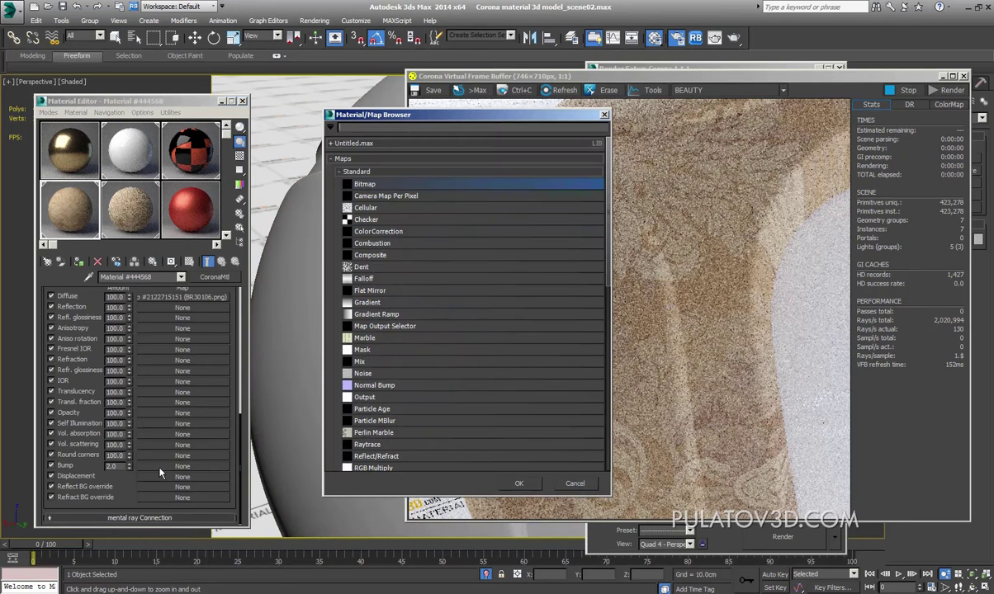
{"action": "left_click", "coordinate": [379, 268]}
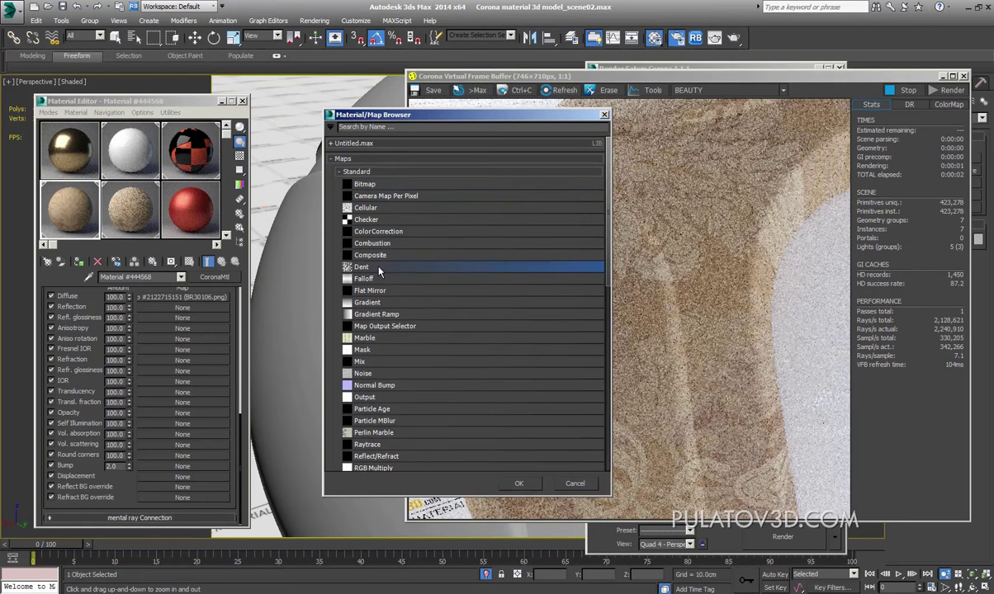
{"action": "left_click", "coordinate": [363, 362]}
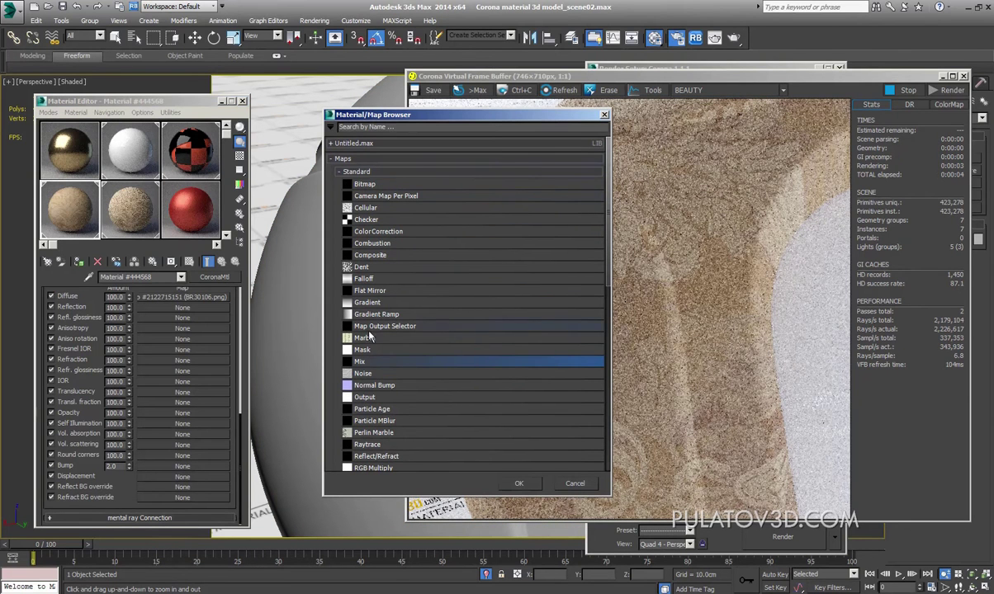
{"action": "double_click", "coordinate": [365, 363]}
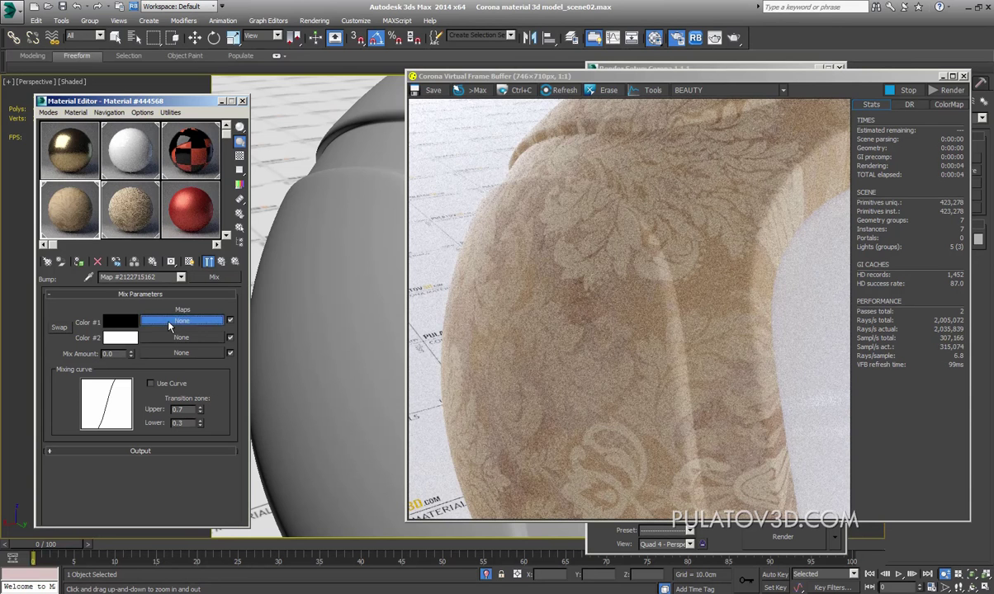
{"action": "left_click", "coordinate": [181, 320]}
Step: Make Color #1 a Bitmap and preview the BAMPE (1) and fabric_jean_003_bump (1) textures
{"action": "double_click", "coordinate": [361, 193]}
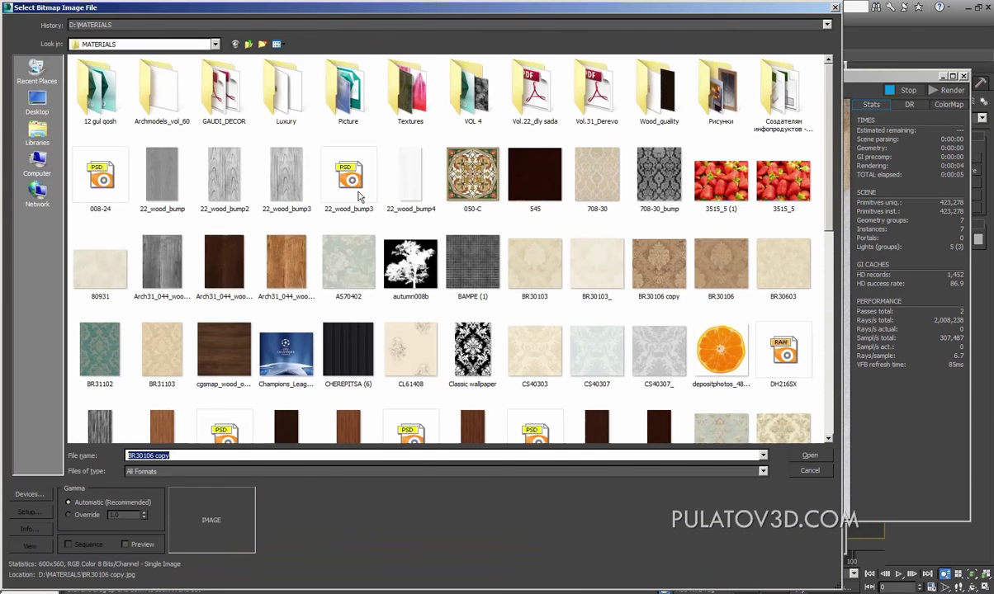
{"action": "left_click", "coordinate": [453, 244]}
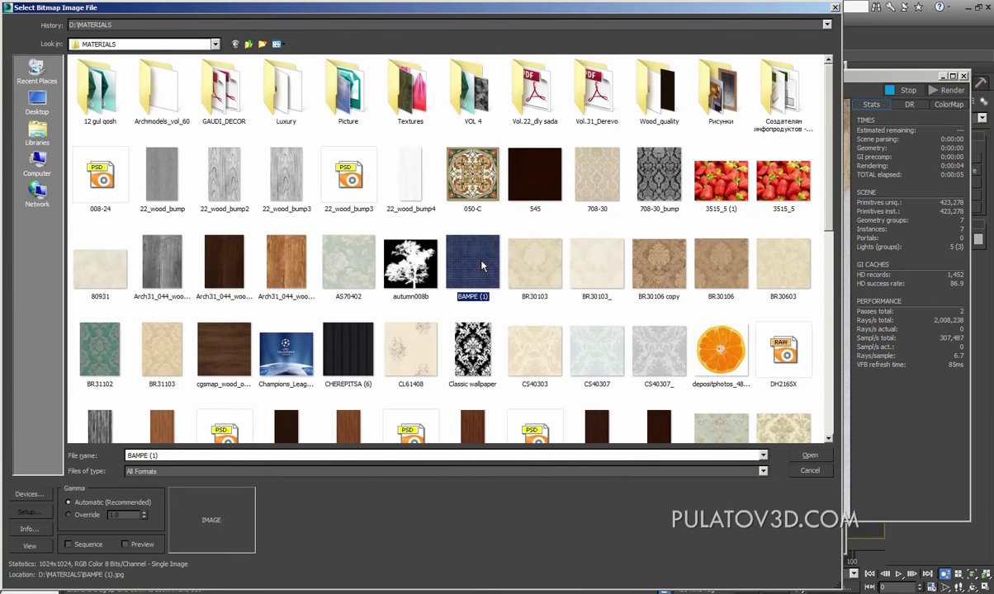
{"action": "right_click", "coordinate": [453, 243]}
{"action": "left_click", "coordinate": [503, 267]}
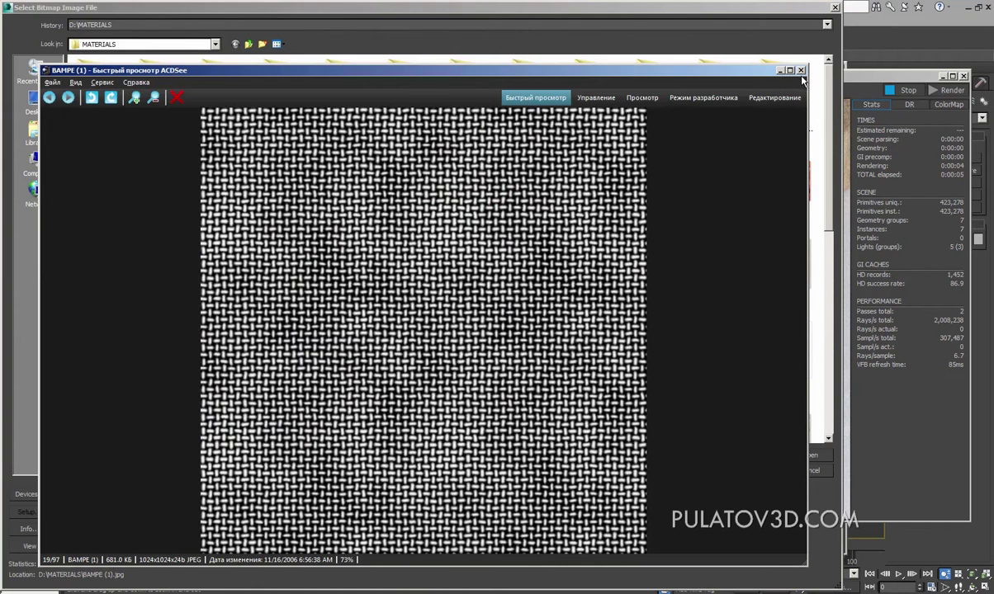
{"action": "key", "text": "Escape"}
{"action": "left_click_drag", "start_coordinate": [836, 141], "coordinate": [840, 262]}
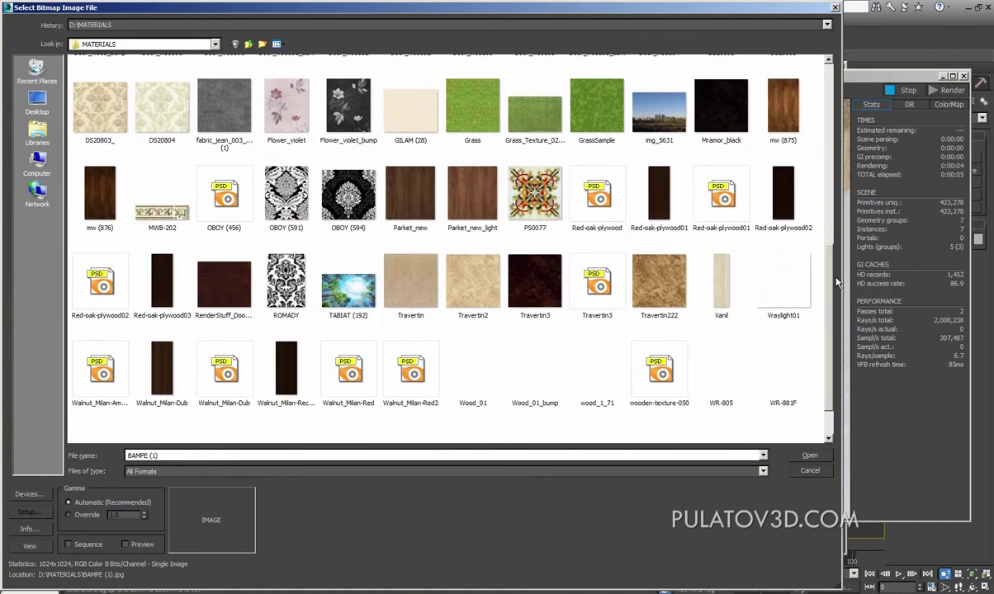
{"action": "scroll", "coordinate": [841, 262], "scroll_direction": "up", "scroll_amount": 2}
{"action": "left_click", "coordinate": [213, 202]}
{"action": "right_click", "coordinate": [213, 202]}
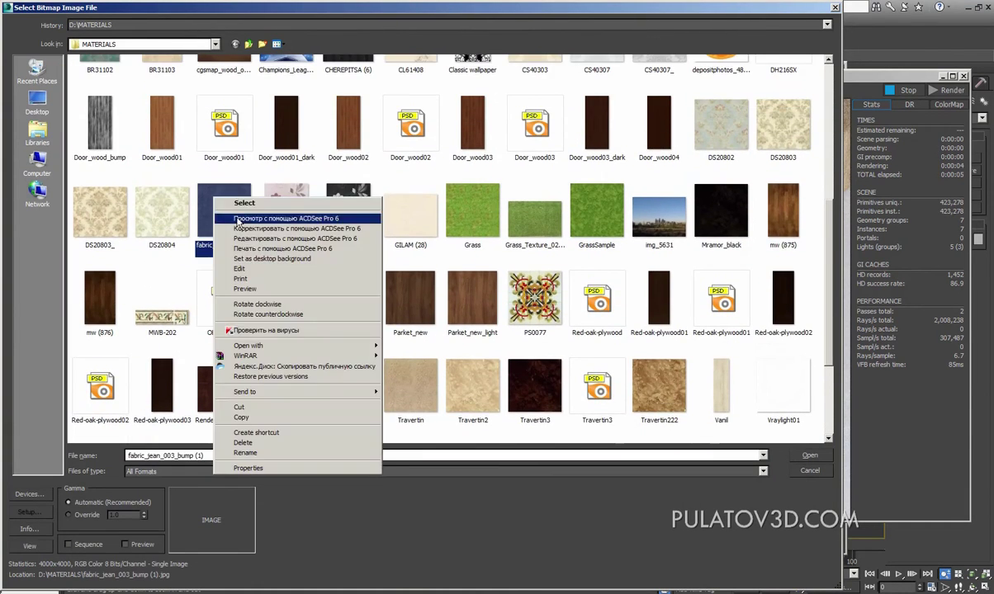
{"action": "left_click", "coordinate": [264, 217]}
{"action": "left_click", "coordinate": [799, 70]}
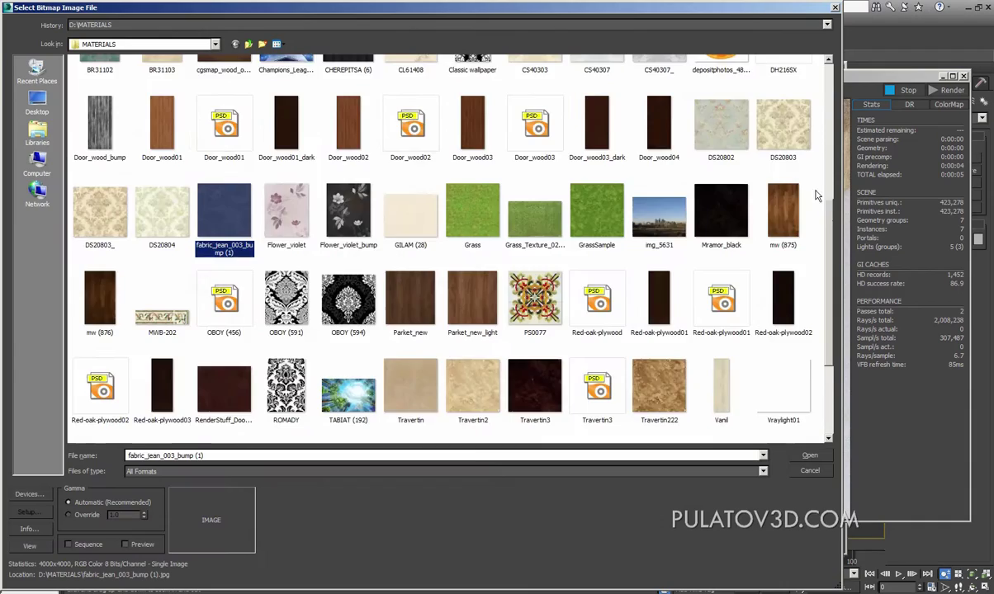
Step: Load BAMPE (1) as the Mix's first colour bitmap
{"action": "scroll", "coordinate": [776, 198], "scroll_direction": "up", "scroll_amount": 2}
{"action": "scroll", "coordinate": [768, 133], "scroll_direction": "up", "scroll_amount": 2}
{"action": "scroll", "coordinate": [763, 70], "scroll_direction": "up", "scroll_amount": 2}
{"action": "double_click", "coordinate": [462, 248]}
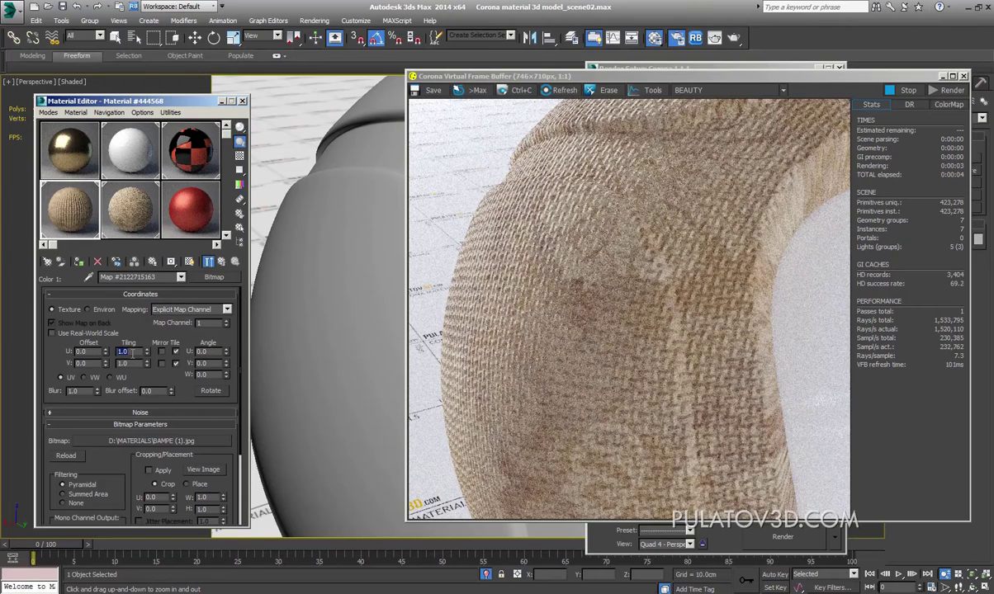
Step: Set the BAMPE (1) bitmap's U and V tiling to 5.0 and return to the Mix map
{"action": "type", "text": "5"}
{"action": "key", "text": "Tab"}
{"action": "type", "text": "5"}
{"action": "key", "text": "Return"}
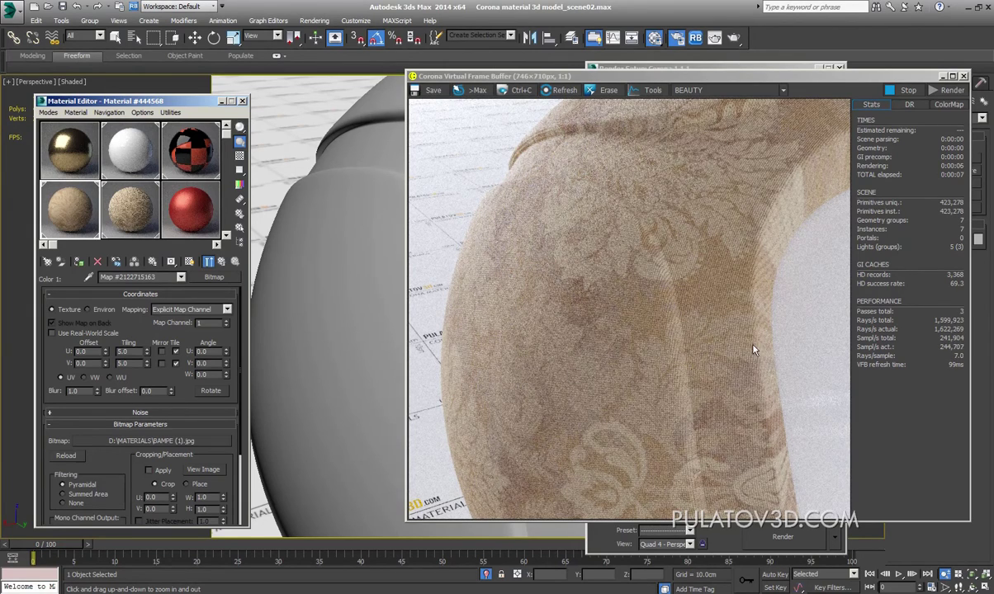
{"action": "left_click", "coordinate": [221, 261]}
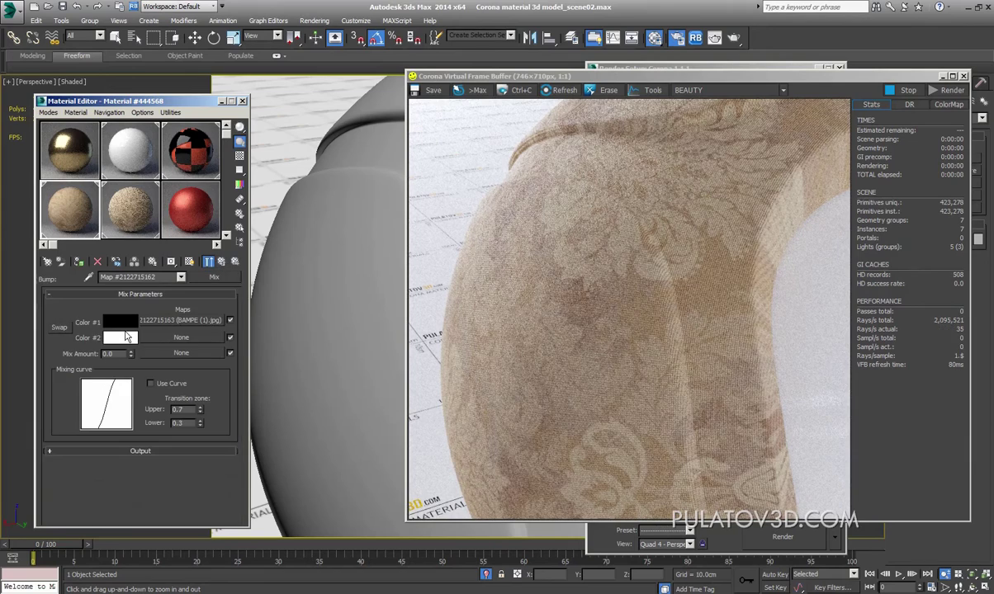
Step: Instance the Diffuse BR30106 map into Mix Color #2 and set Mix Amount to 50
{"action": "left_click", "coordinate": [221, 261]}
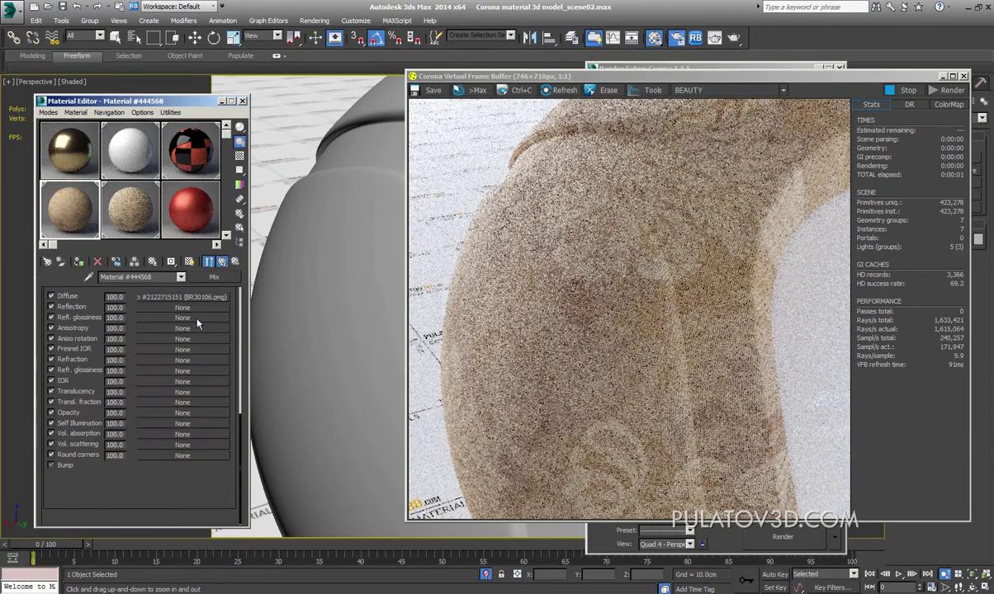
{"action": "right_click", "coordinate": [205, 299]}
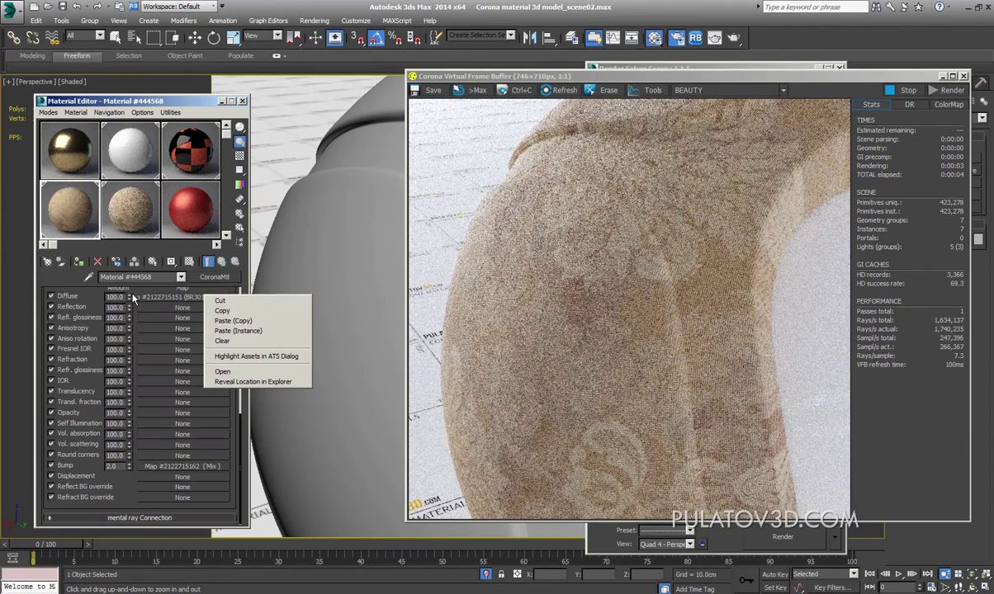
{"action": "left_click", "coordinate": [196, 467]}
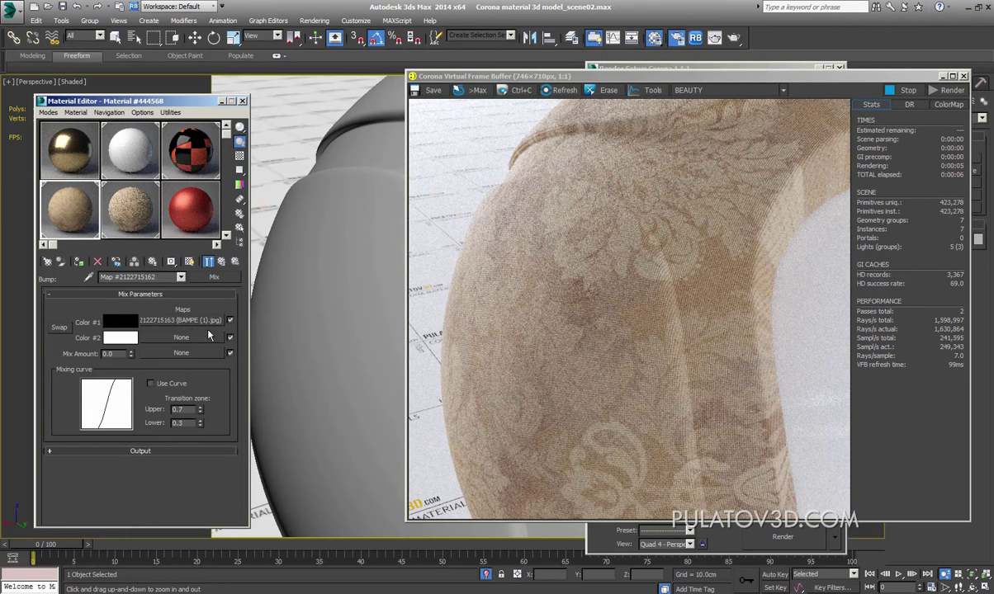
{"action": "right_click", "coordinate": [171, 338]}
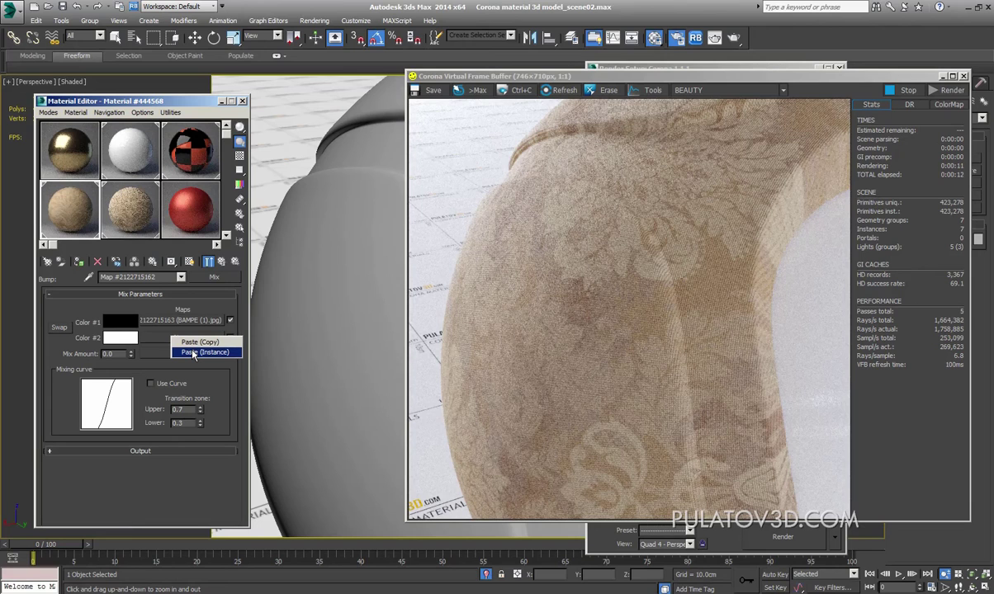
{"action": "left_click", "coordinate": [194, 353]}
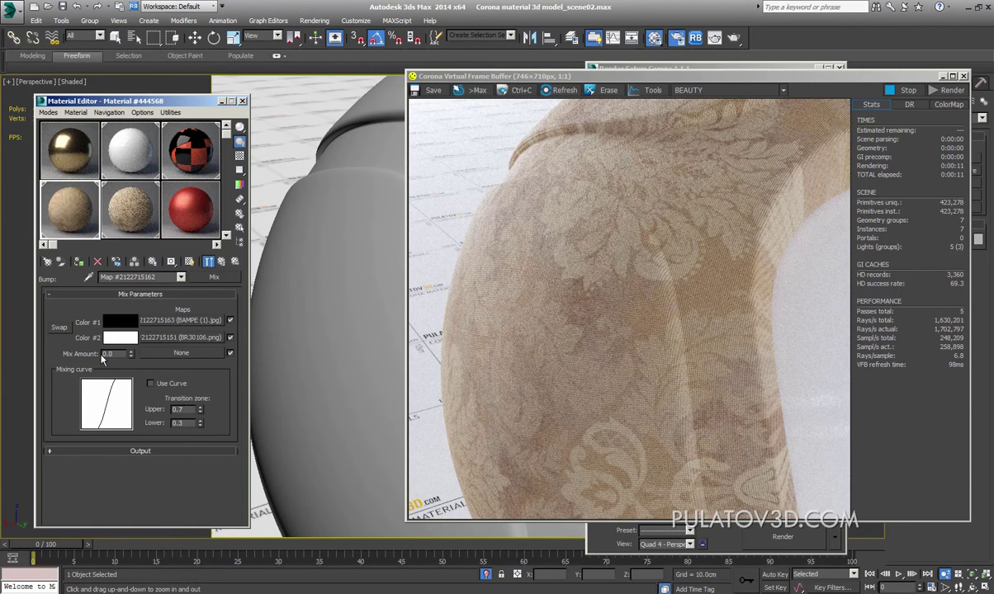
{"action": "type", "text": "50"}
{"action": "key", "text": "Return"}
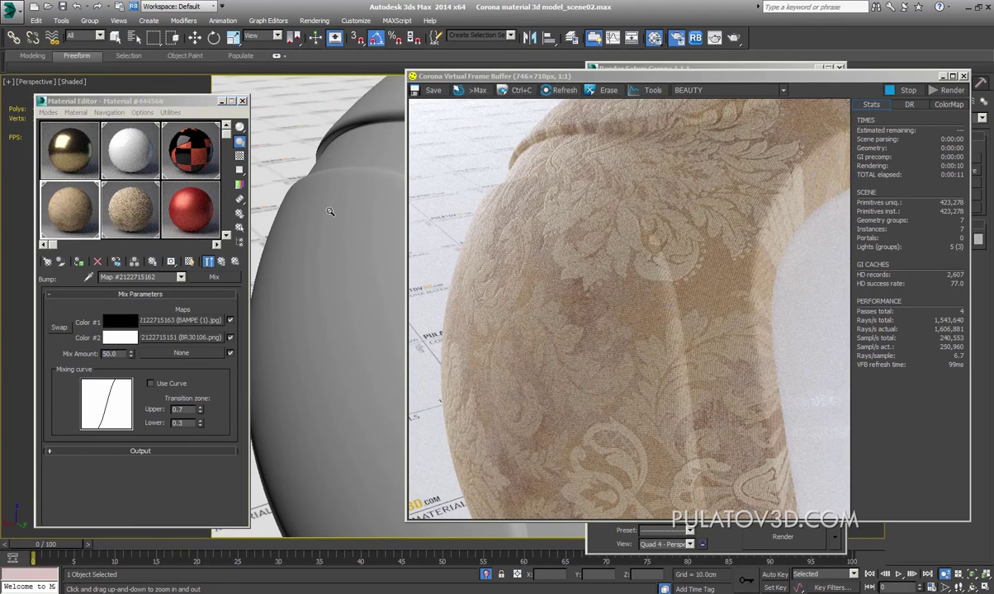
Step: Try a Bump amount of 5.0, restore it to 2.0, and set Mix Amount to 80
{"action": "left_click_drag", "start_coordinate": [333, 210], "coordinate": [322, 182]}
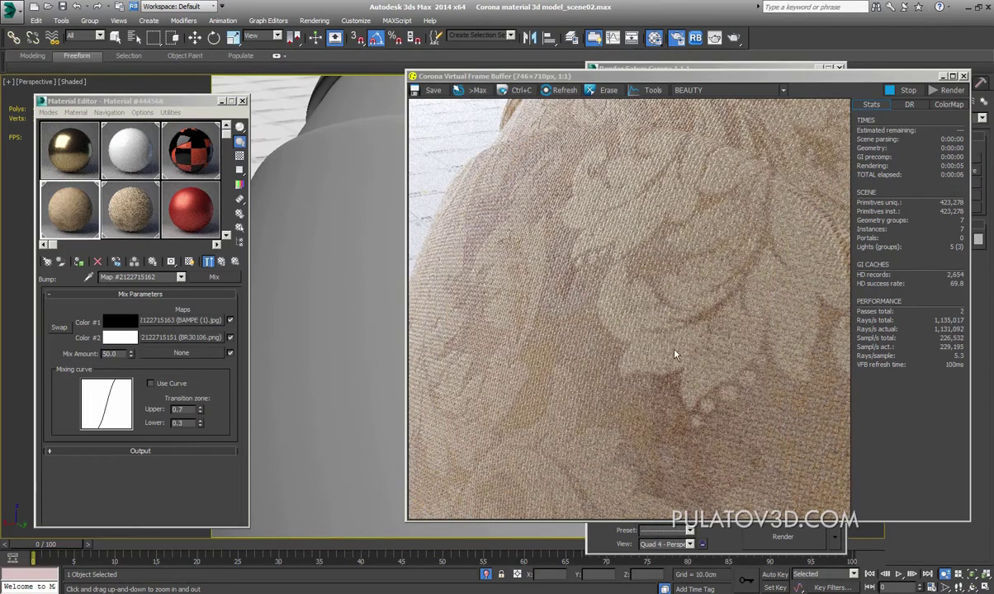
{"action": "left_click", "coordinate": [234, 261]}
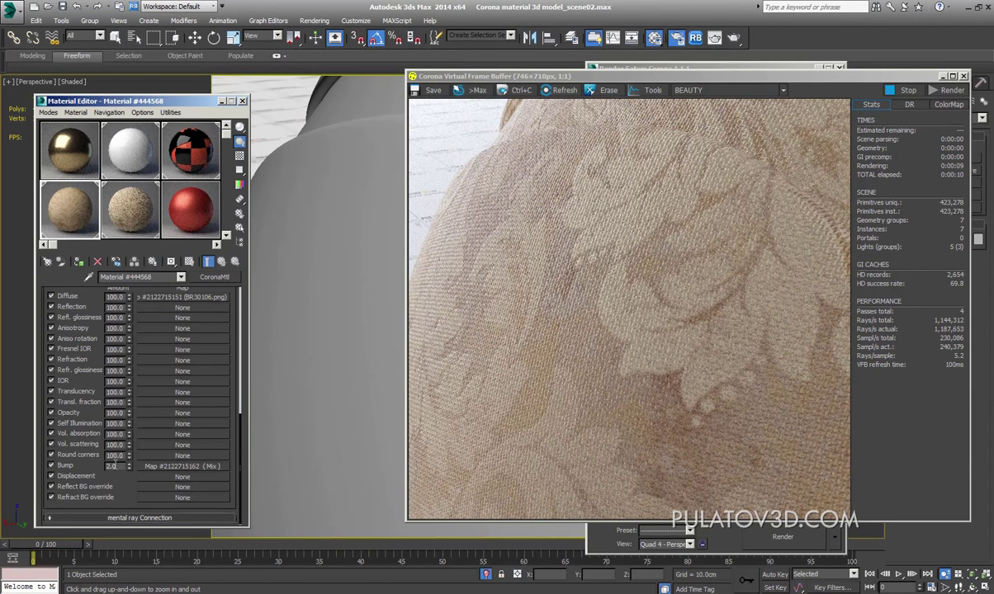
{"action": "double_click", "coordinate": [111, 466]}
{"action": "type", "text": "5"}
{"action": "key", "text": "Return"}
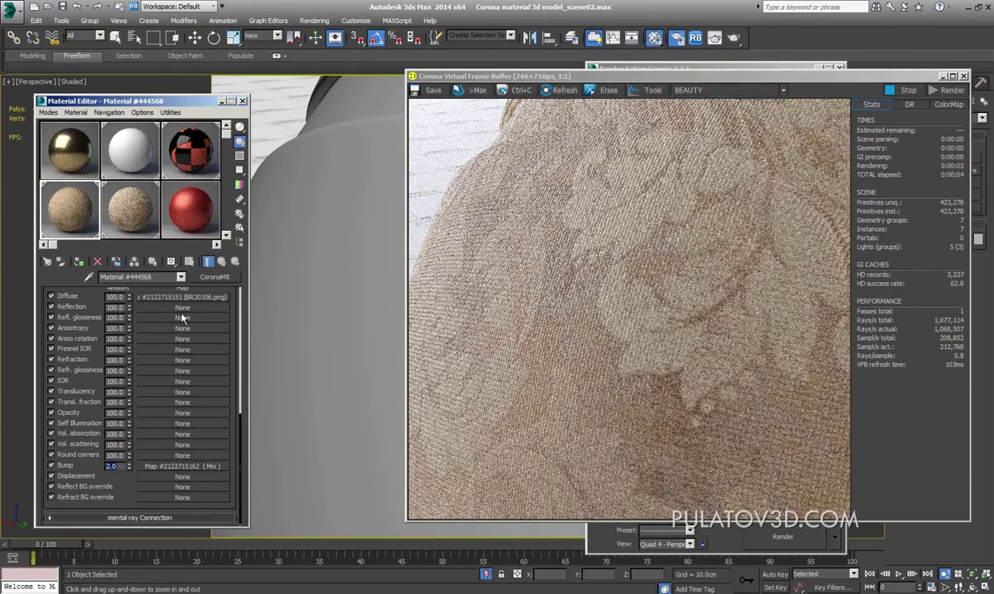
{"action": "type", "text": "2"}
{"action": "key", "text": "Return"}
{"action": "left_click", "coordinate": [184, 467]}
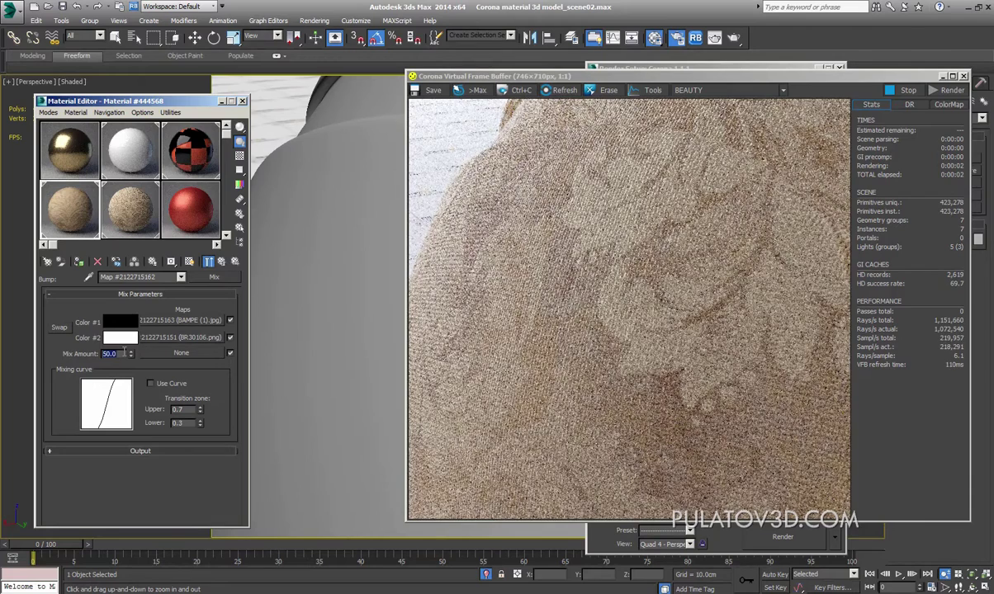
{"action": "type", "text": "80"}
{"action": "key", "text": "Return"}
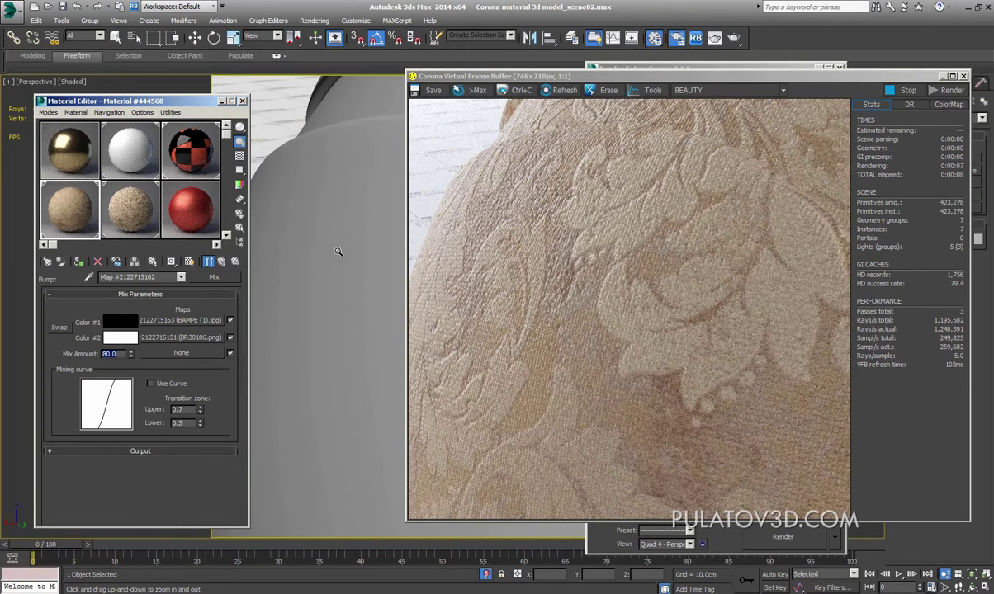
Step: Zoom and orbit around the sphere, then switch to the Camera004 view
{"action": "left_click_drag", "start_coordinate": [338, 251], "coordinate": [349, 302]}
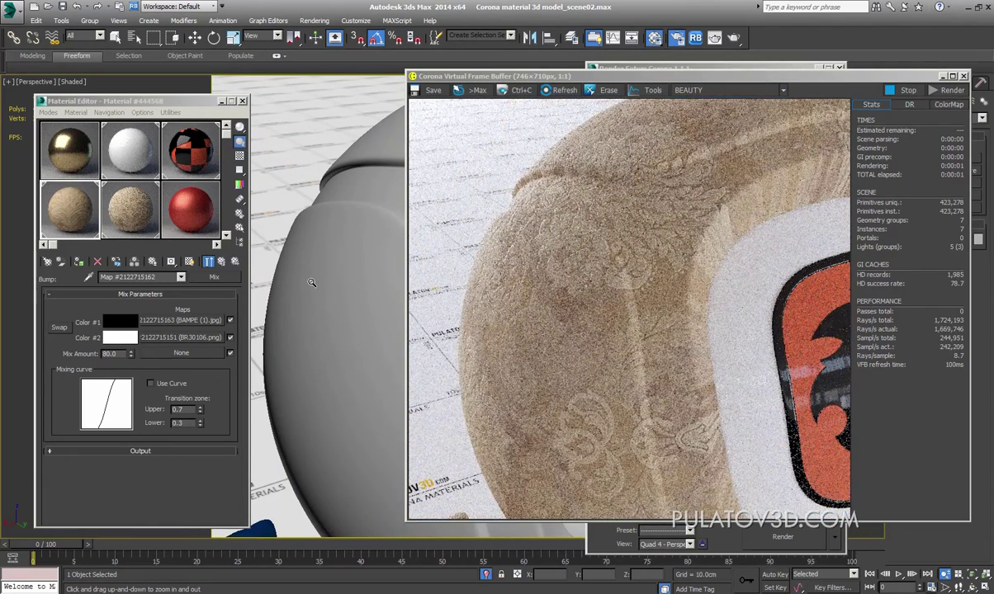
{"action": "left_click_drag", "start_coordinate": [305, 262], "coordinate": [307, 244]}
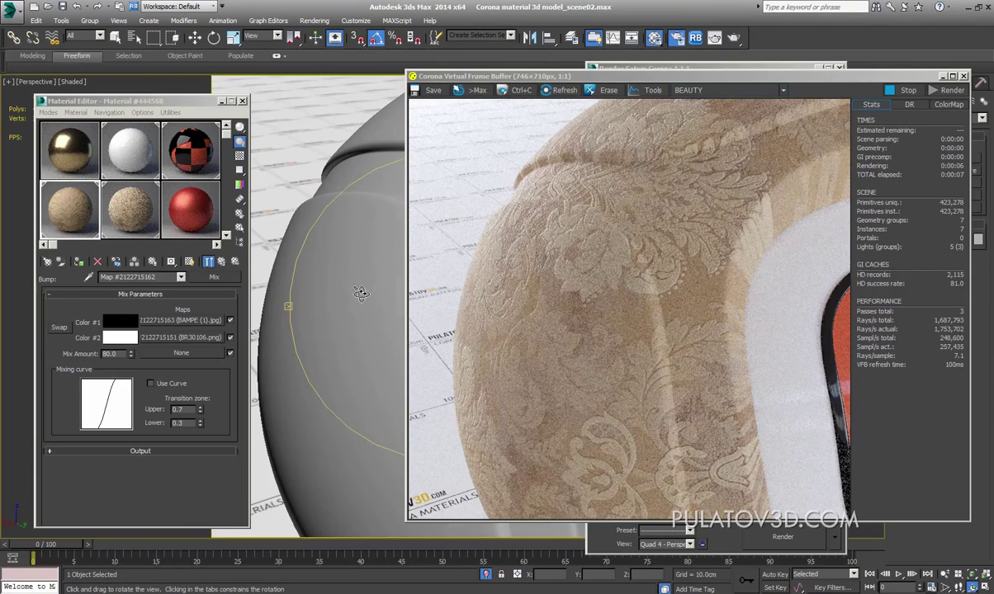
{"action": "mouse_move", "coordinate": [340, 277]}
{"action": "middle_mouse_down", "text": "alt"}
{"action": "mouse_move", "coordinate": [342, 299]}
{"action": "mouse_move", "coordinate": [246, 280]}
{"action": "middle_mouse_up", "text": "alt"}
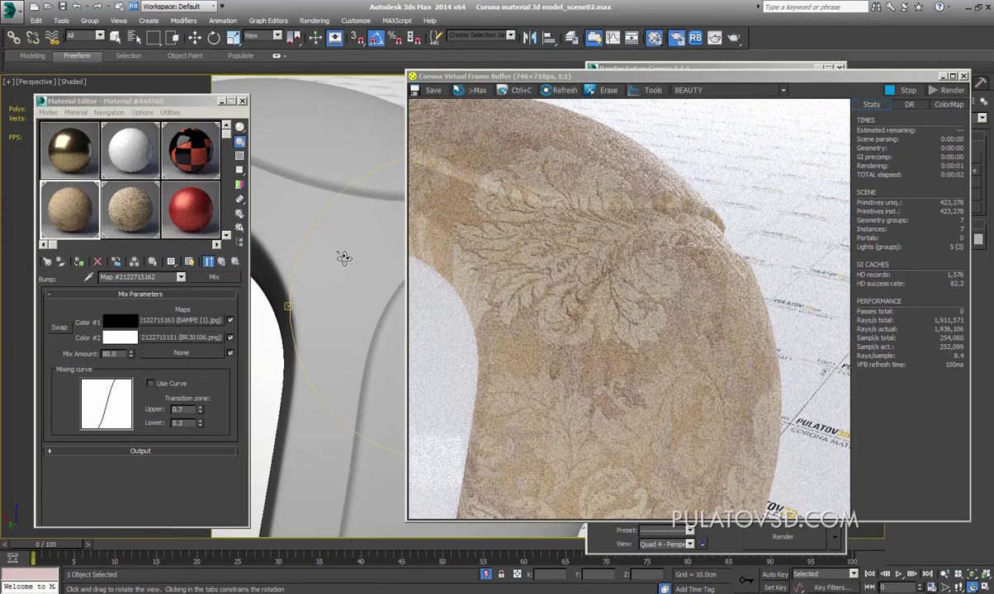
{"action": "mouse_move", "coordinate": [343, 255]}
{"action": "middle_mouse_down", "text": "alt"}
{"action": "mouse_move", "coordinate": [377, 261]}
{"action": "mouse_move", "coordinate": [421, 300]}
{"action": "middle_mouse_up", "text": "alt"}
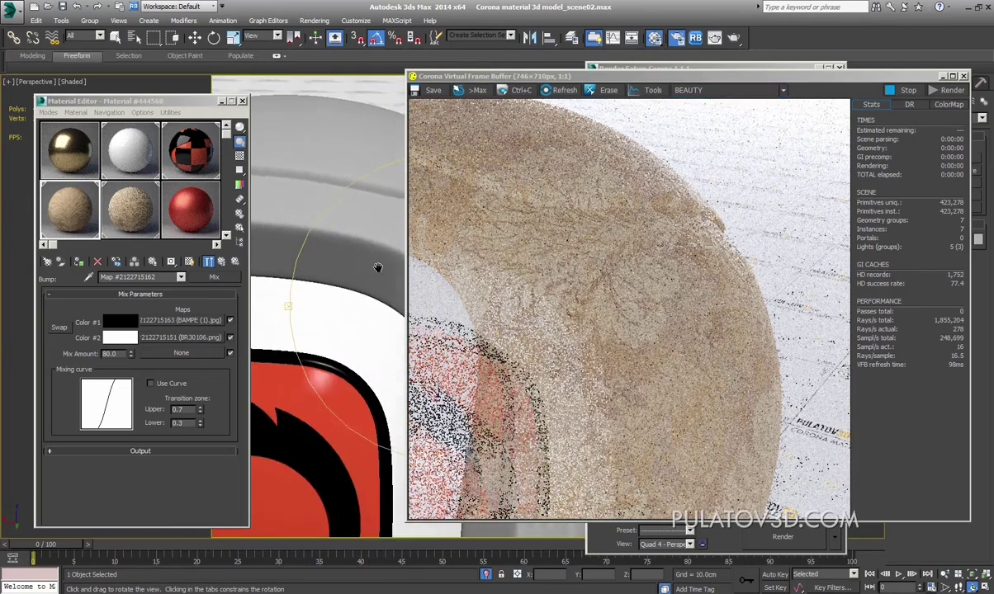
{"action": "mouse_move", "coordinate": [299, 272]}
{"action": "middle_mouse_down", "text": "ctrl+alt"}
{"action": "mouse_move", "coordinate": [301, 184]}
{"action": "mouse_move", "coordinate": [309, 229]}
{"action": "middle_mouse_up", "text": "ctrl+alt"}
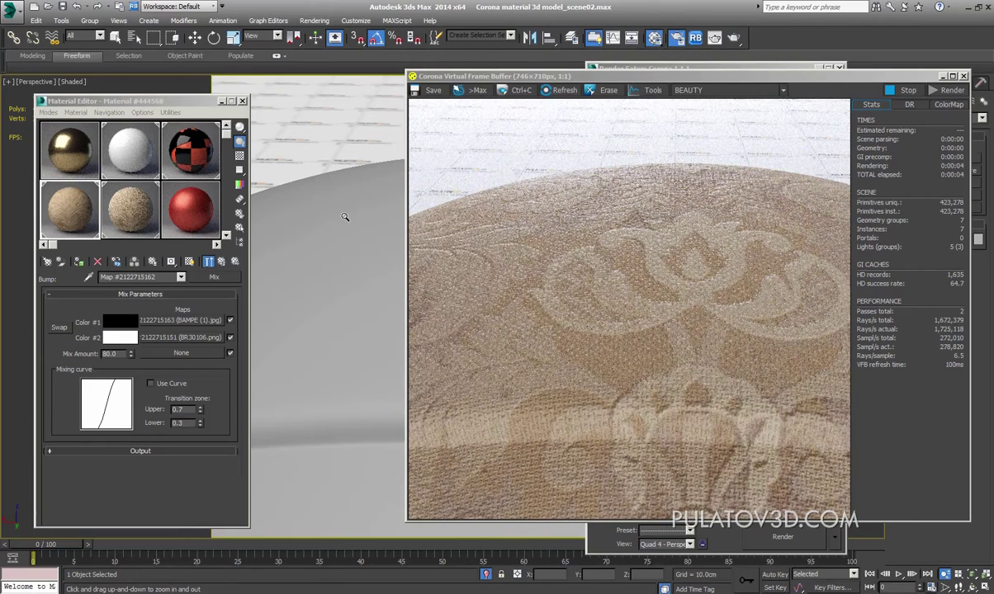
{"action": "key", "text": "c"}
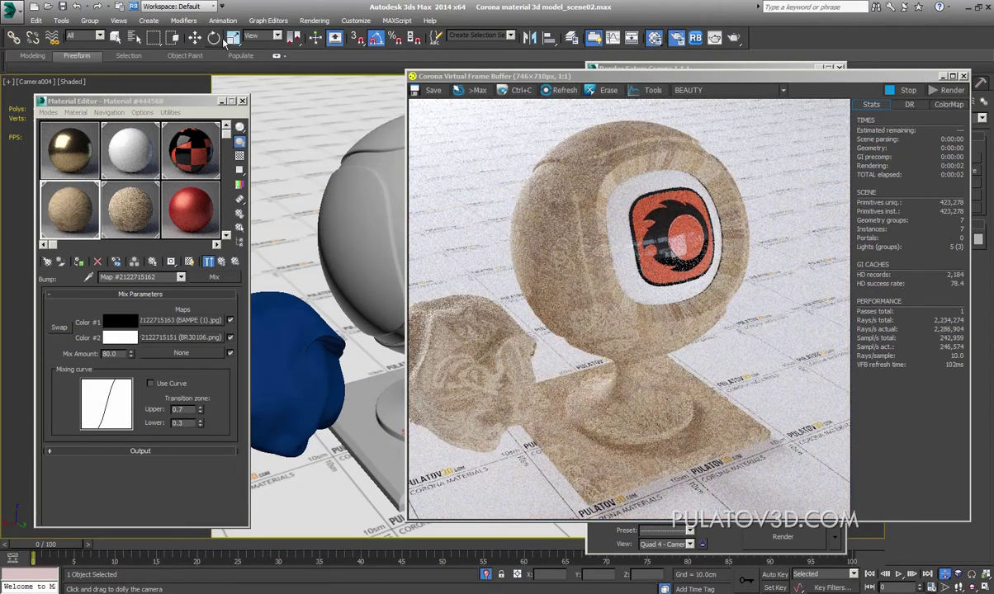
Step: Select the blue cloth object beside the shader ball with Select and Move and delete it
{"action": "left_click", "coordinate": [195, 37]}
{"action": "left_click", "coordinate": [298, 318]}
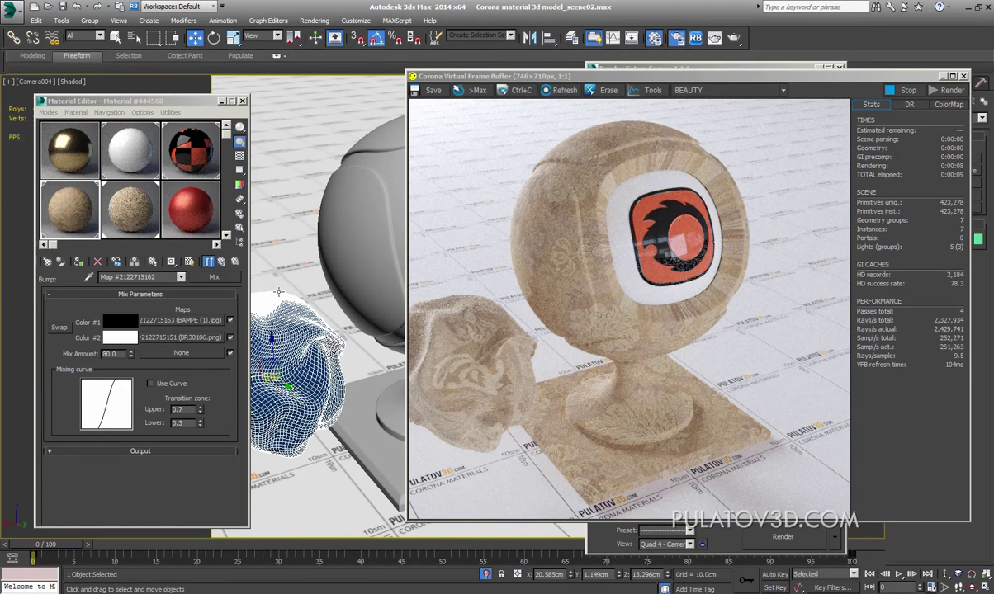
{"action": "key", "text": "Delete"}
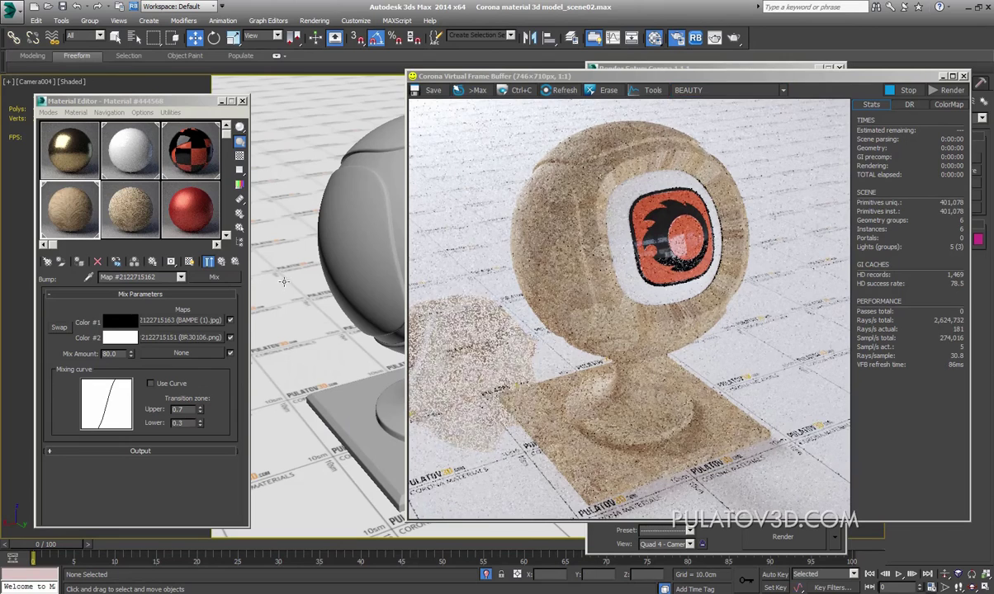
{"action": "left_click", "coordinate": [293, 268]}
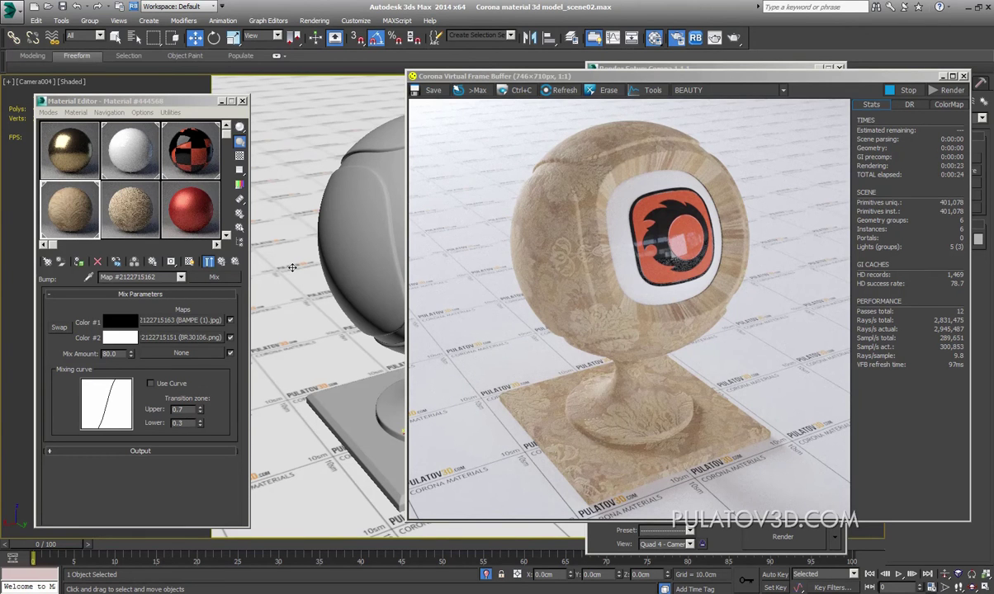
Step: Move the frame buffer aside, zoom onto the stand in Perspective, and apply the red material to its disc
{"action": "left_click_drag", "start_coordinate": [640, 79], "coordinate": [558, 91]}
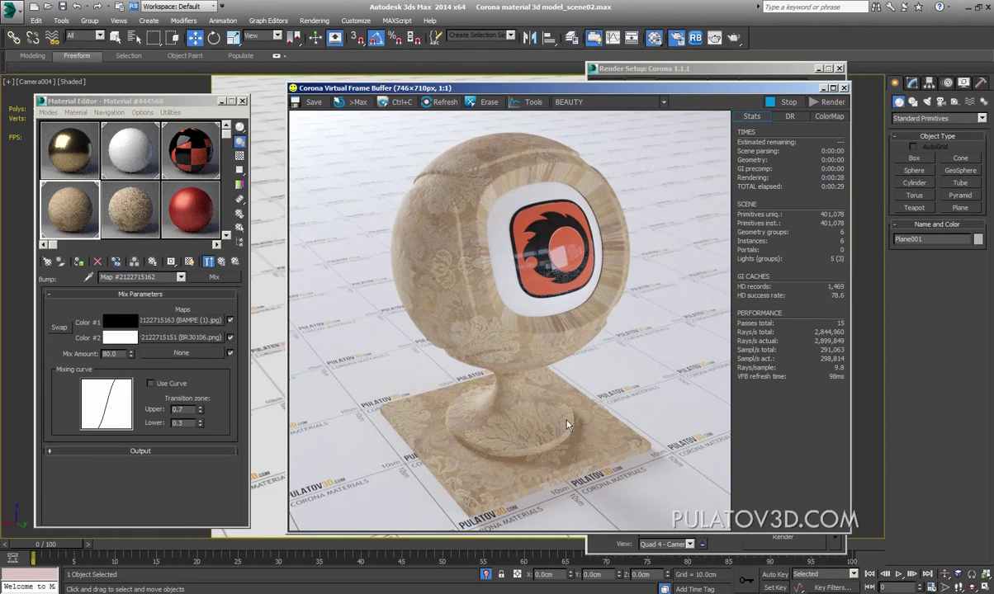
{"action": "left_click_drag", "start_coordinate": [398, 86], "coordinate": [704, 46]}
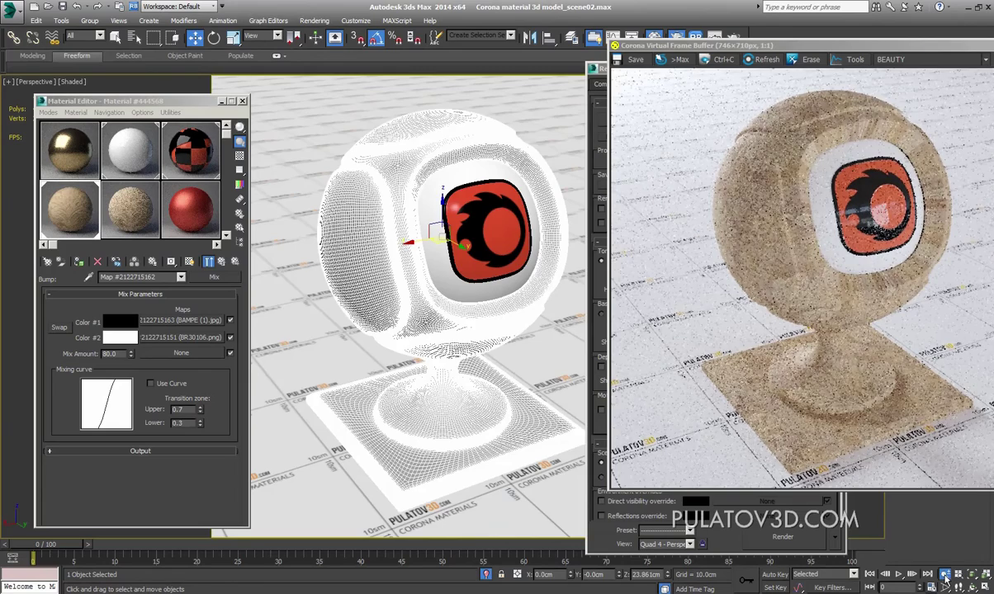
{"action": "key", "text": "p"}
{"action": "mouse_move", "coordinate": [520, 395]}
{"action": "middle_mouse_down", "text": "ctrl+alt"}
{"action": "mouse_move", "coordinate": [443, 347]}
{"action": "mouse_move", "coordinate": [406, 395]}
{"action": "mouse_move", "coordinate": [406, 281]}
{"action": "mouse_move", "coordinate": [468, 272]}
{"action": "middle_mouse_up", "text": "ctrl+alt"}
{"action": "left_click_drag", "start_coordinate": [743, 46], "coordinate": [533, 43]}
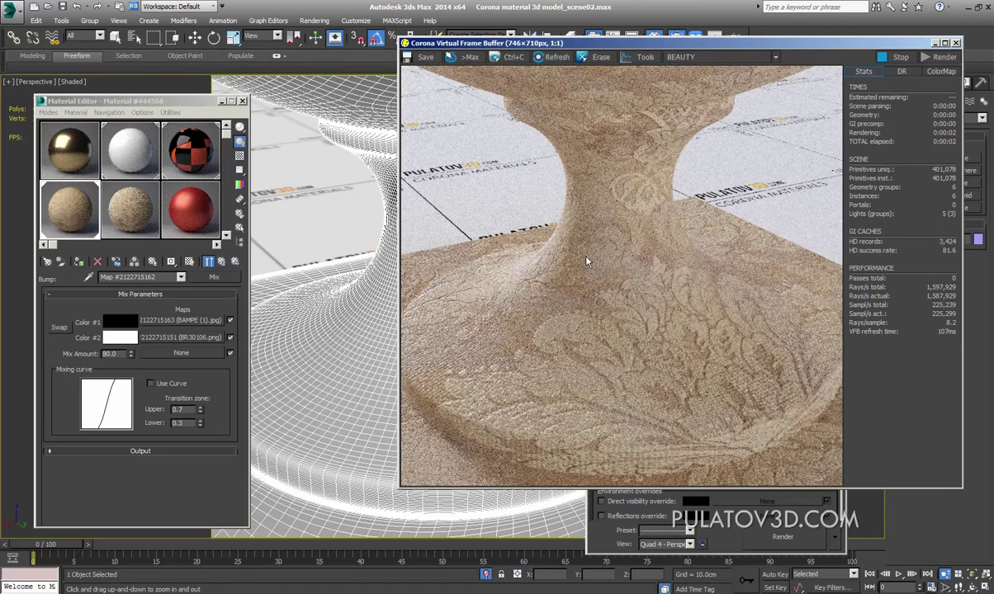
{"action": "left_click_drag", "start_coordinate": [799, 48], "coordinate": [754, 49]}
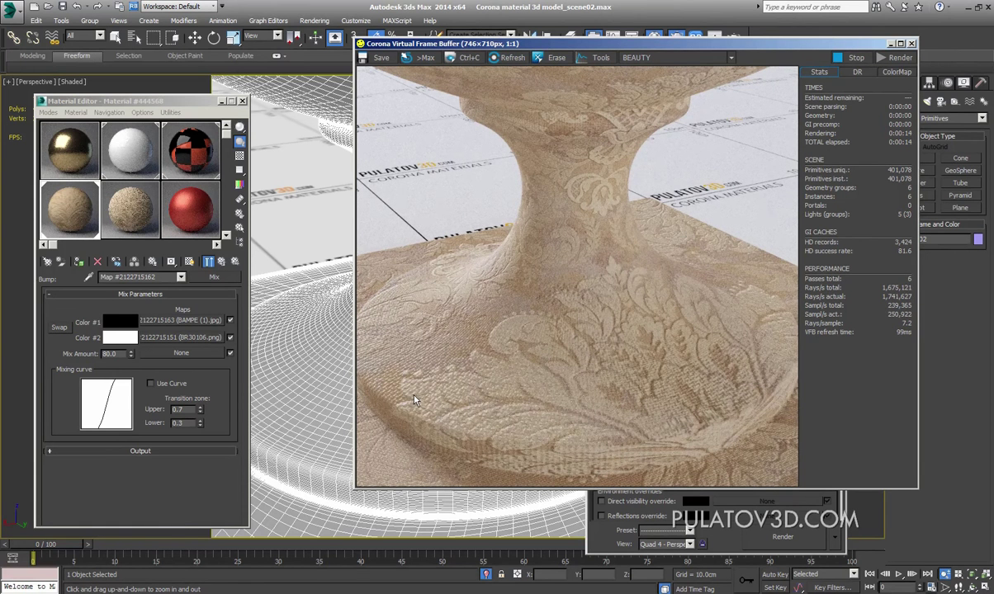
{"action": "left_click", "coordinate": [304, 313]}
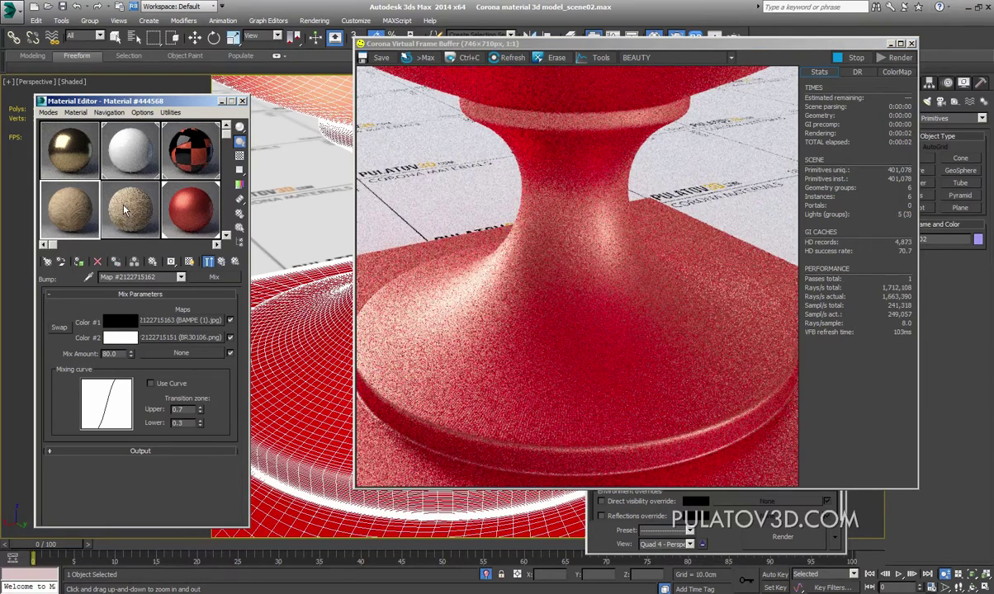
Step: Assign material #444569 to the stand and clear both bitmaps from its Diffuse Falloff
{"action": "left_click_drag", "start_coordinate": [123, 210], "coordinate": [282, 331]}
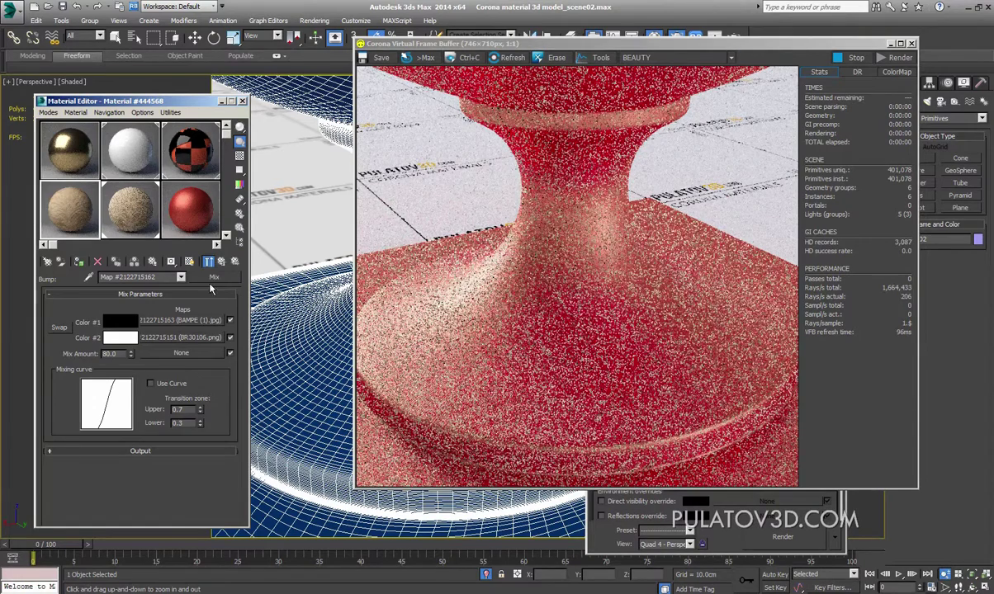
{"action": "left_click", "coordinate": [129, 208]}
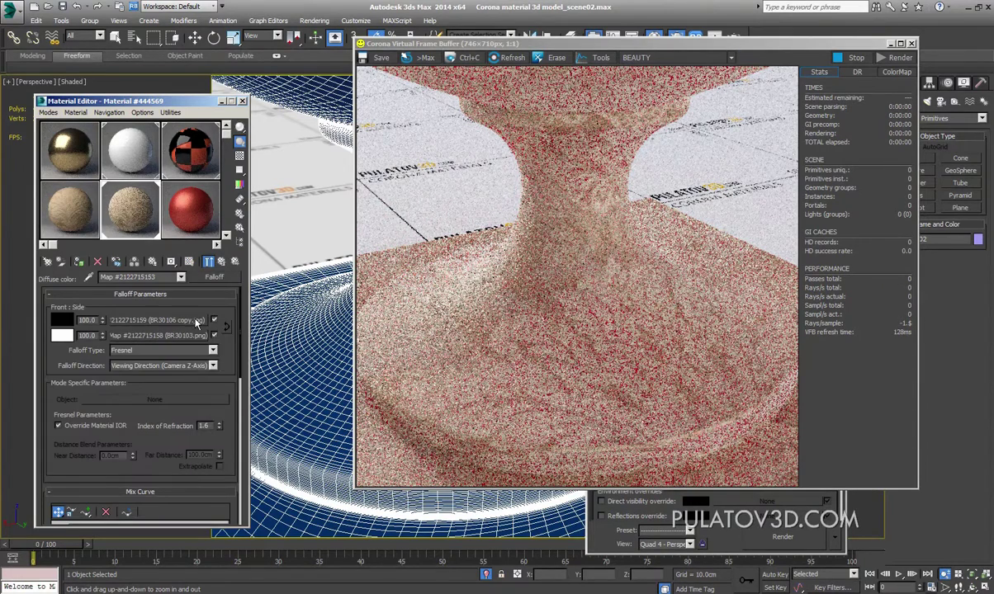
{"action": "right_click", "coordinate": [196, 322]}
{"action": "left_click", "coordinate": [213, 364]}
{"action": "right_click", "coordinate": [202, 336]}
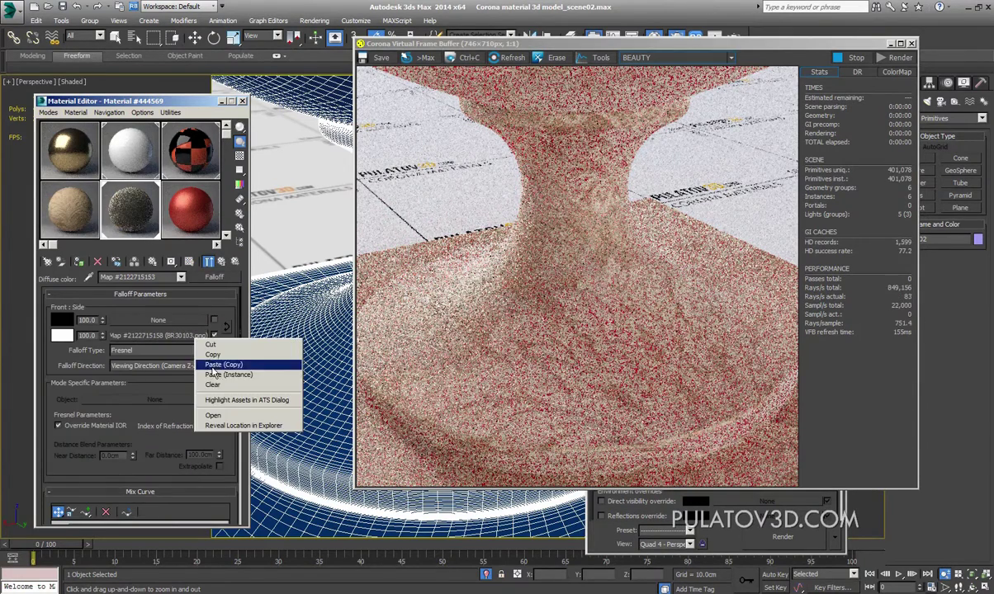
{"action": "left_click", "coordinate": [212, 384]}
Step: Set Falloff Color 1 to dark blue and Color 2 to bright blue, then return to the parent material
{"action": "left_click", "coordinate": [62, 319]}
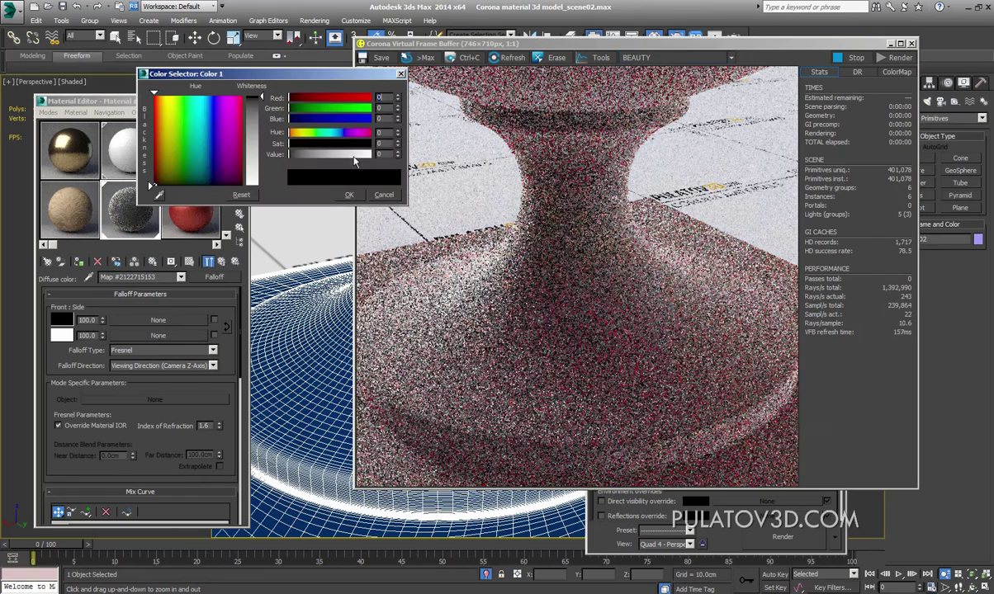
{"action": "left_click", "coordinate": [209, 175]}
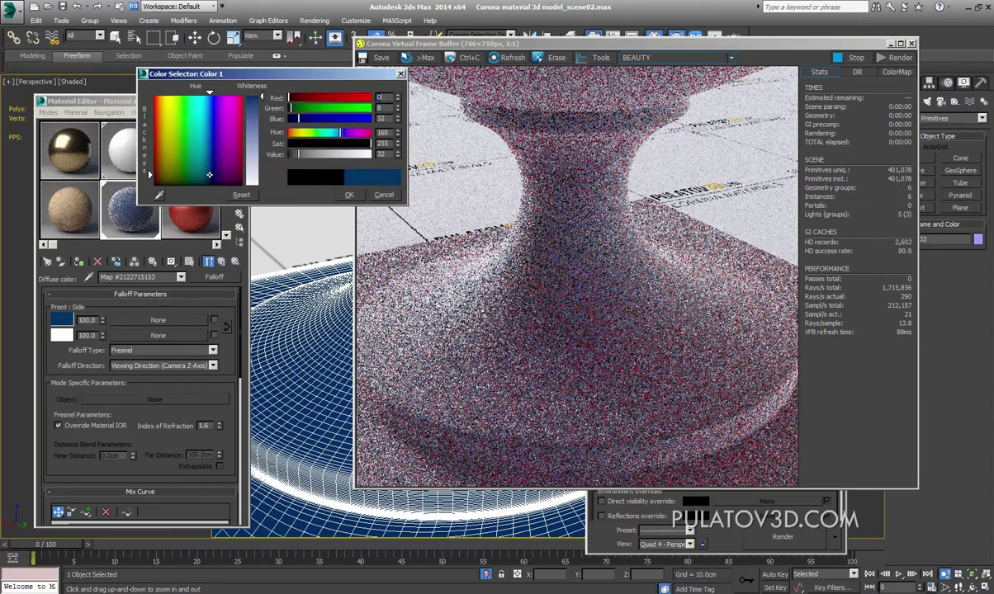
{"action": "left_click", "coordinate": [210, 168]}
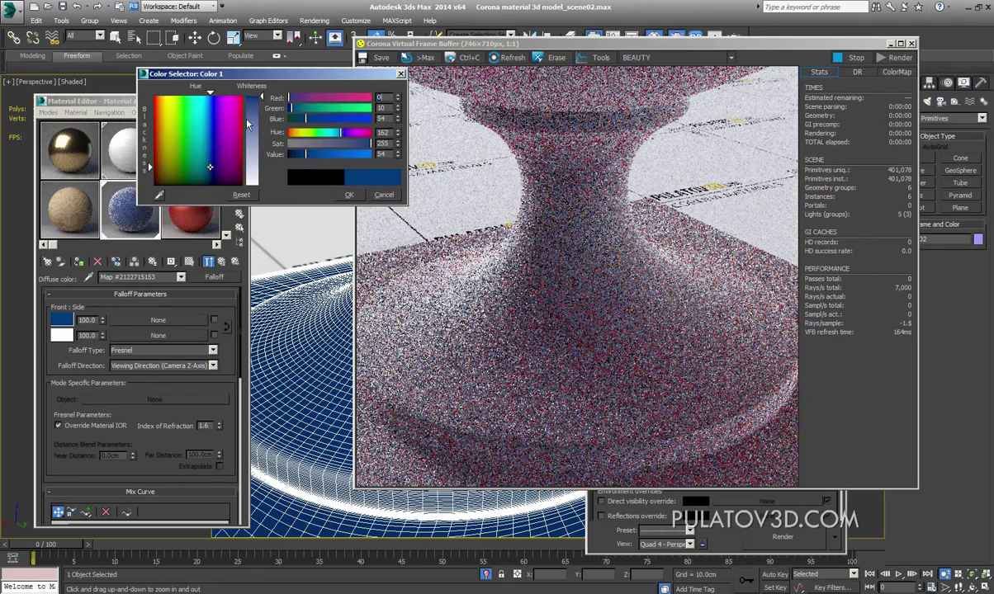
{"action": "left_click", "coordinate": [299, 154]}
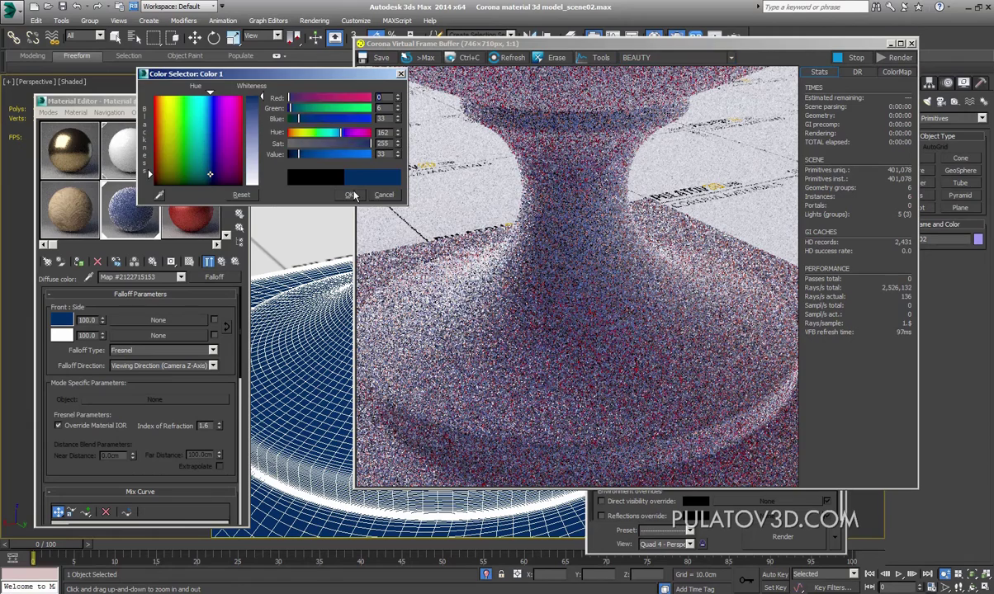
{"action": "left_click", "coordinate": [351, 195]}
{"action": "left_click", "coordinate": [62, 335]}
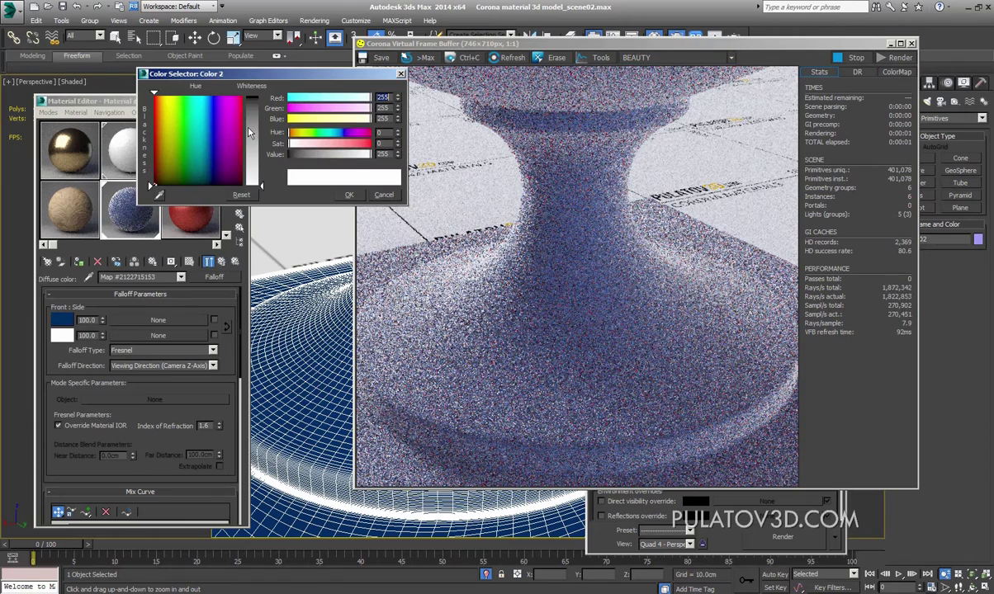
{"action": "left_click", "coordinate": [209, 97]}
{"action": "left_click_drag", "start_coordinate": [262, 184], "coordinate": [262, 103]}
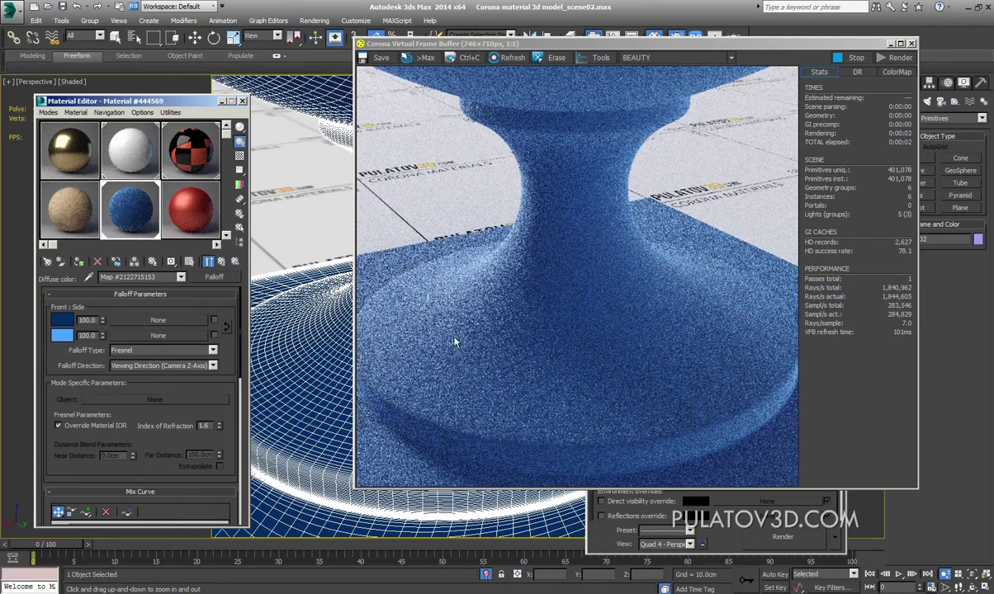
{"action": "left_click", "coordinate": [221, 261]}
{"action": "scroll", "coordinate": [149, 388], "scroll_direction": "down", "scroll_amount": 5}
{"action": "scroll", "coordinate": [157, 413], "scroll_direction": "down", "scroll_amount": 5}
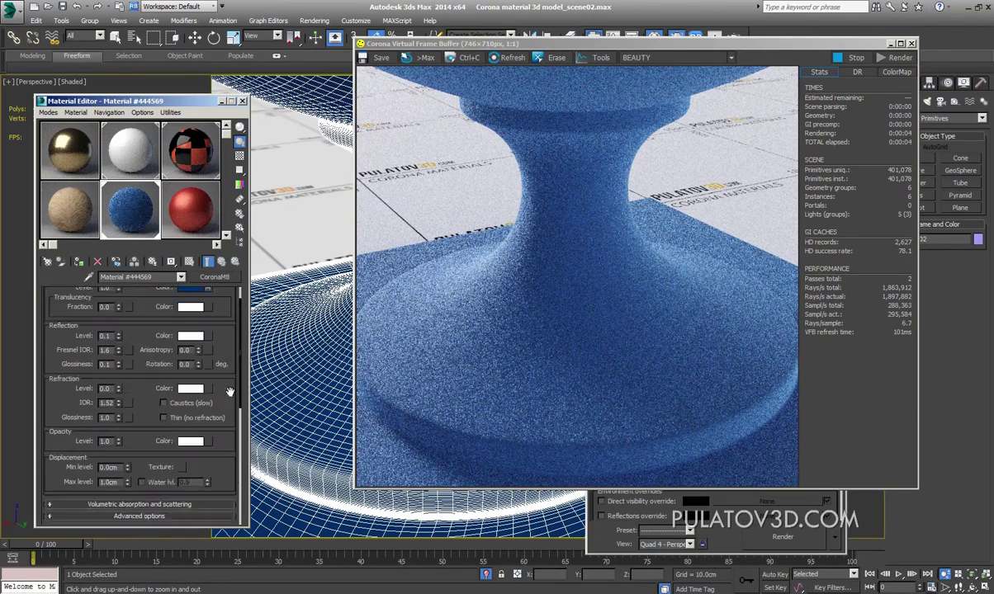
{"action": "scroll", "coordinate": [173, 468], "scroll_direction": "down", "scroll_amount": 5}
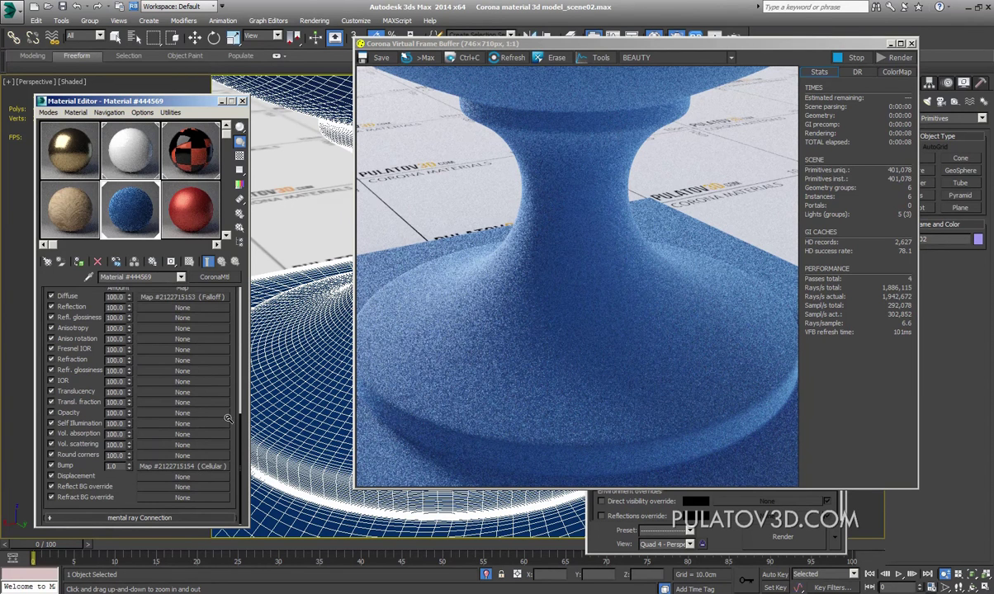
{"action": "left_click", "coordinate": [76, 198]}
Step: Select the unused CoronaMtl slot Material #444574 and bring up the Material/Map Browser
{"action": "left_click", "coordinate": [118, 198]}
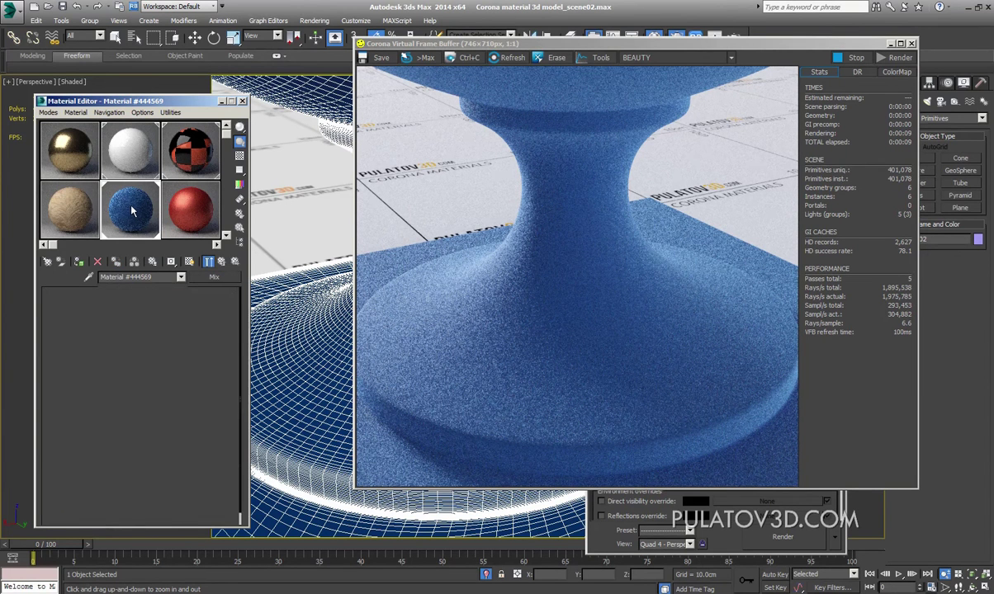
{"action": "left_click", "coordinate": [79, 208]}
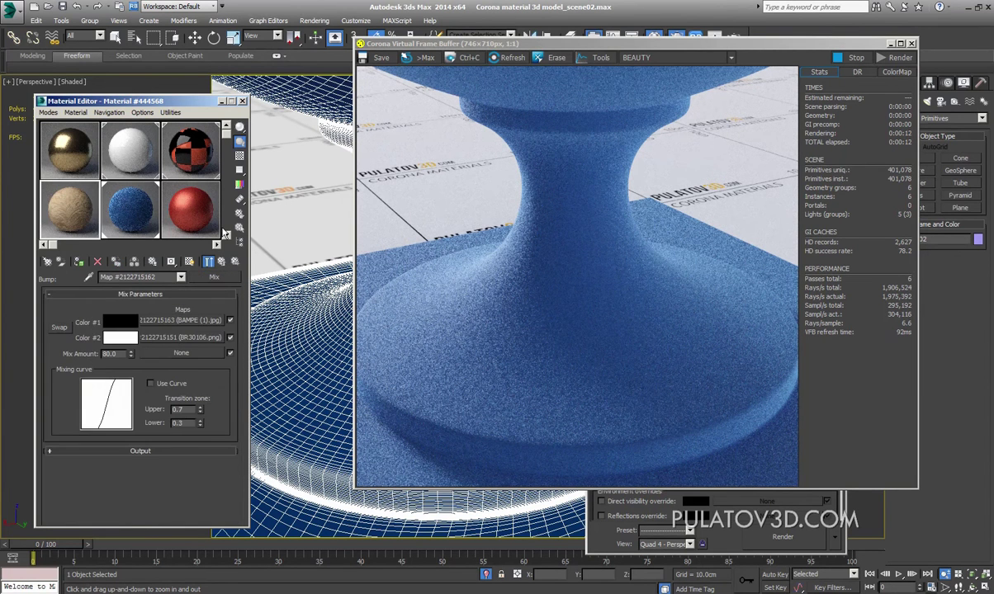
{"action": "scroll", "coordinate": [214, 225], "scroll_direction": "down", "scroll_amount": 1}
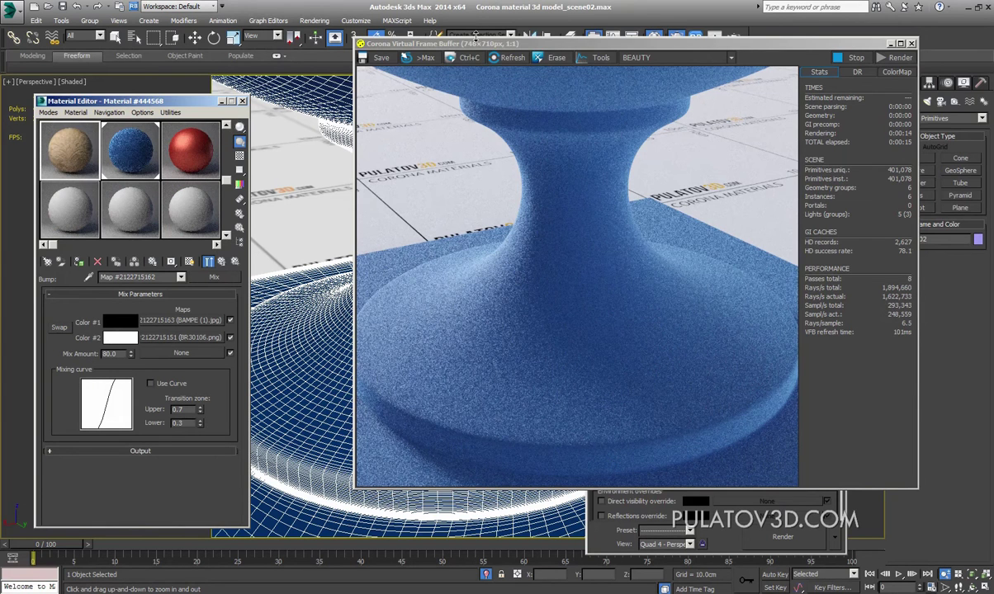
{"action": "mouse_move", "coordinate": [472, 46]}
{"action": "left_mouse_down"}
{"action": "mouse_move", "coordinate": [524, 50]}
{"action": "mouse_move", "coordinate": [510, 31]}
{"action": "left_mouse_up"}
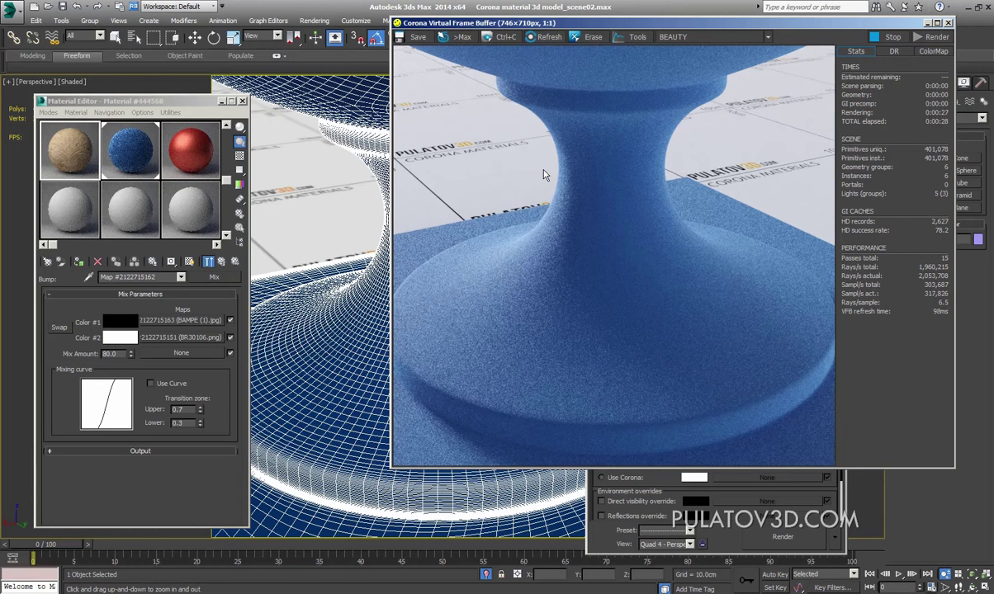
{"action": "left_click", "coordinate": [61, 202]}
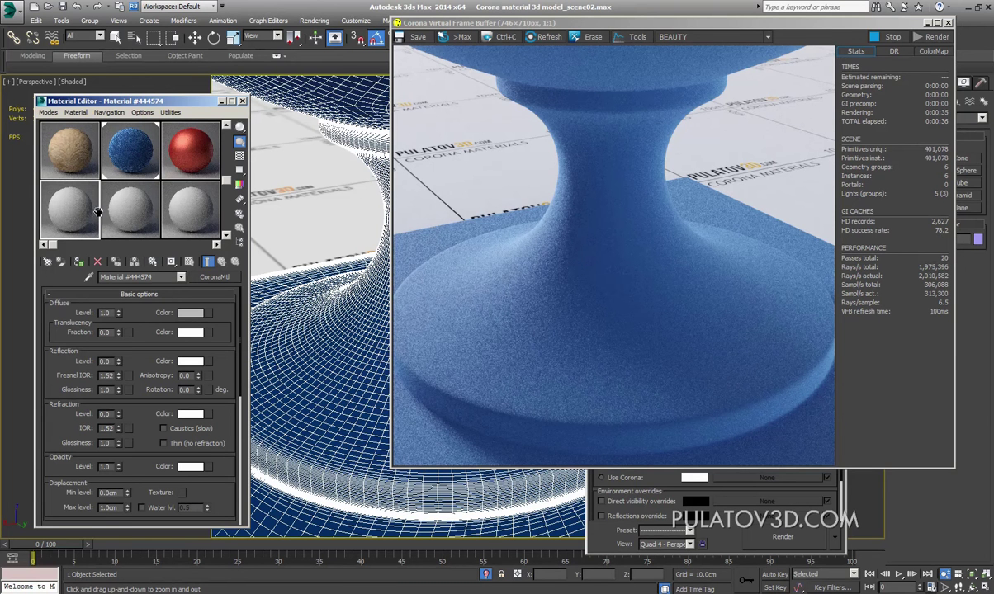
{"action": "left_click", "coordinate": [72, 147]}
{"action": "left_click", "coordinate": [72, 196]}
{"action": "left_click", "coordinate": [46, 262]}
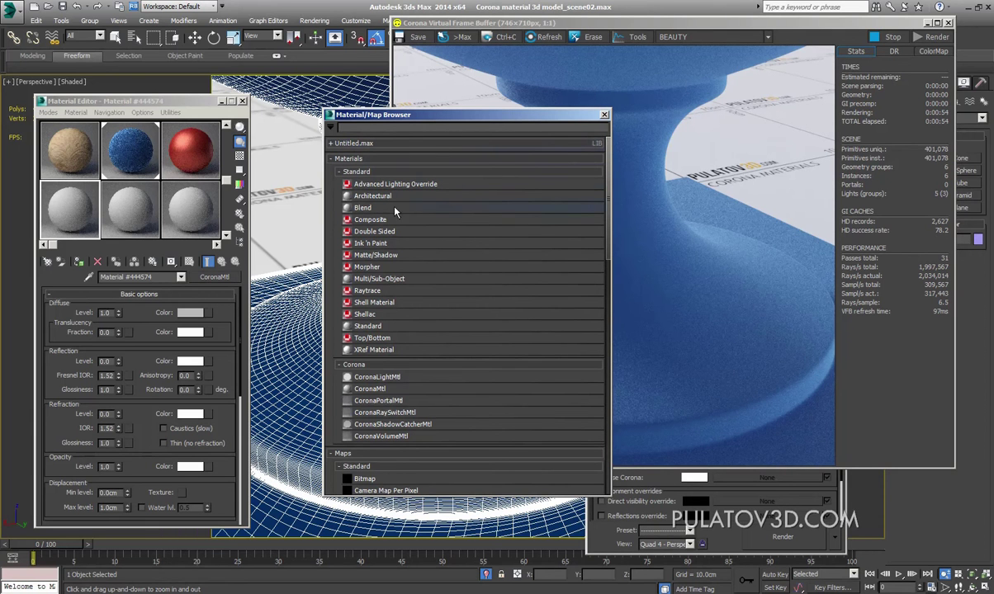
Step: Make the new material a Blend and change its Material 1 to a CoronaMtl
{"action": "left_click", "coordinate": [363, 210]}
{"action": "double_click", "coordinate": [359, 213]}
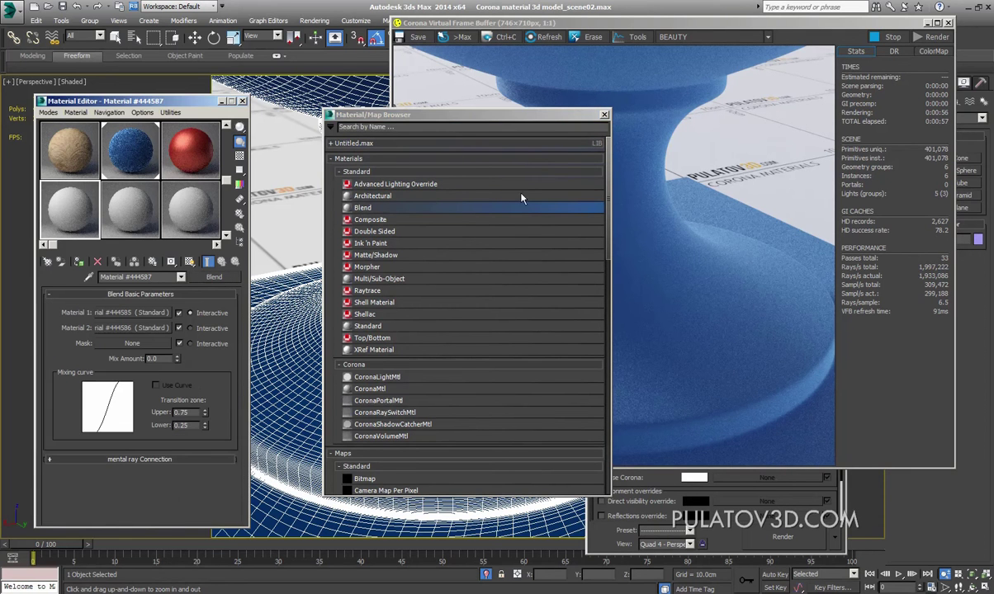
{"action": "left_click", "coordinate": [604, 114]}
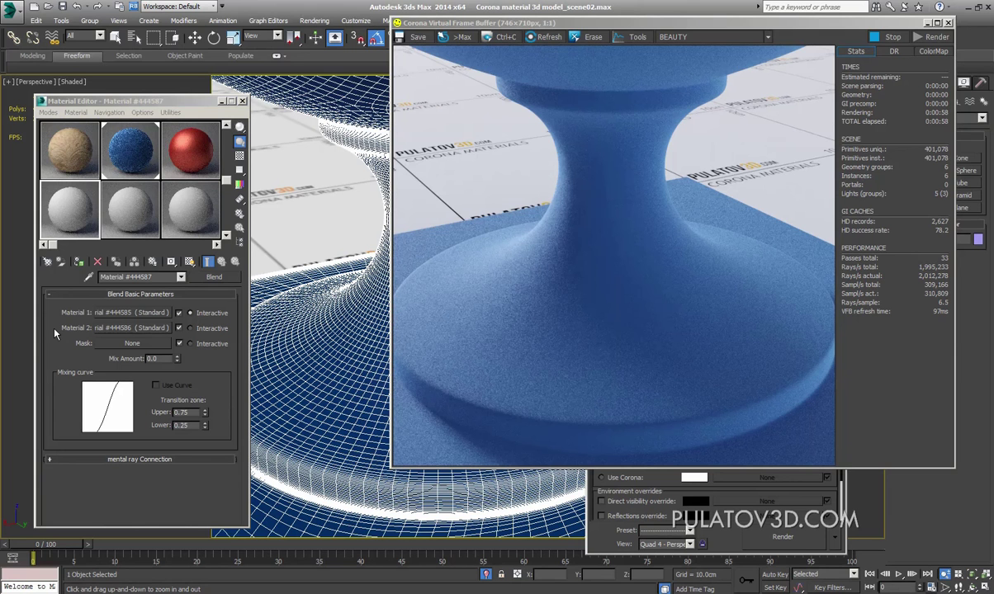
{"action": "left_click", "coordinate": [111, 312]}
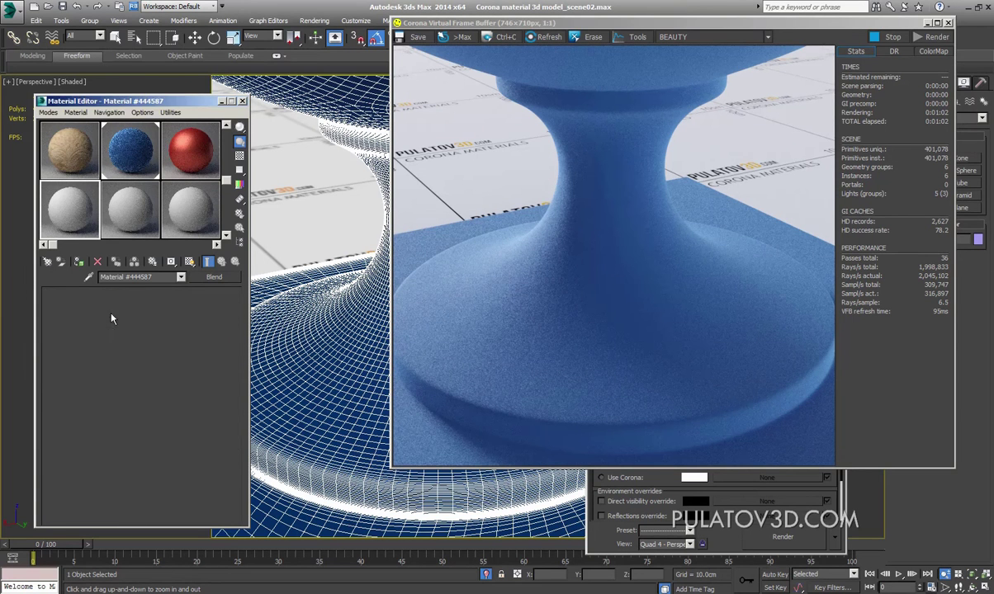
{"action": "left_click", "coordinate": [222, 261]}
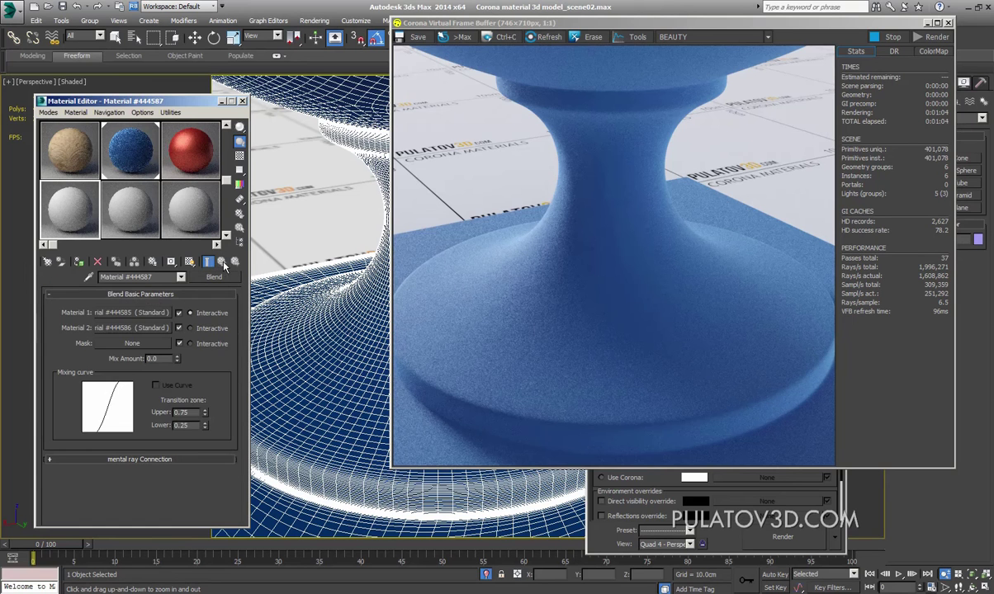
{"action": "left_click", "coordinate": [155, 313]}
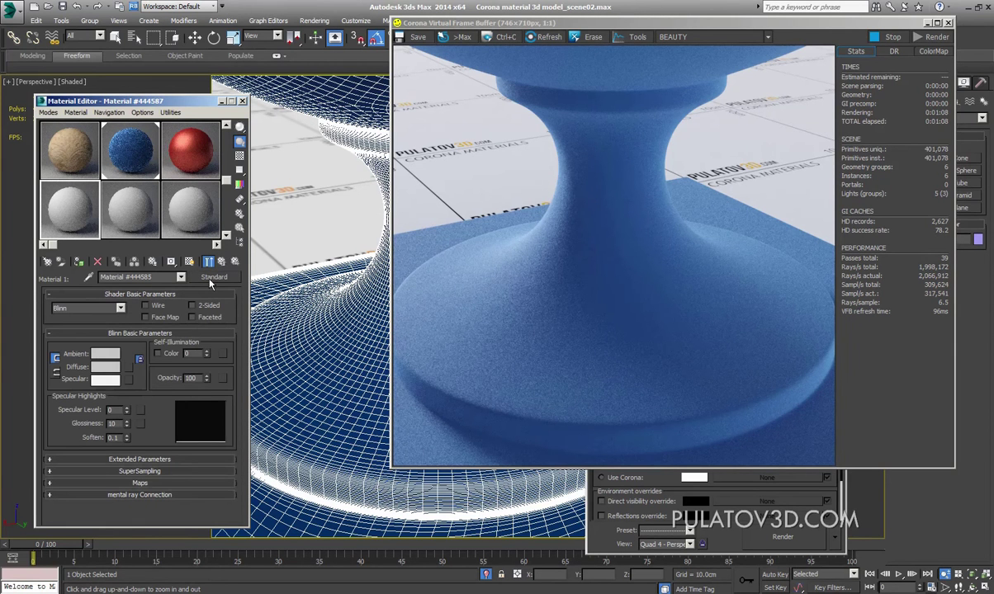
{"action": "left_click", "coordinate": [214, 276]}
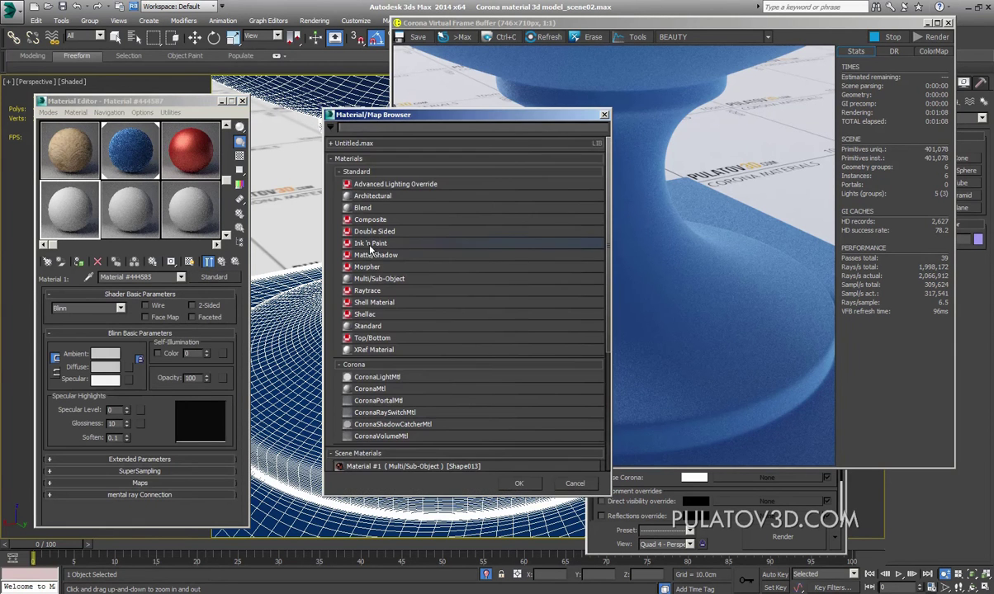
{"action": "double_click", "coordinate": [370, 391]}
Step: Assign an empty Bitmap to the CoronaMtl's diffuse colour, cancelling the file picker
{"action": "left_click", "coordinate": [207, 313]}
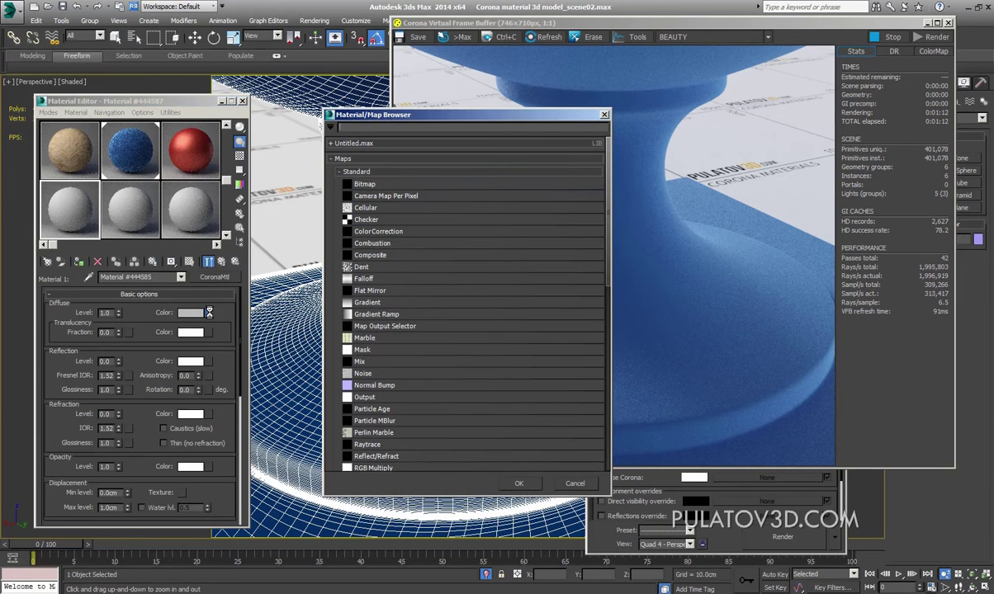
{"action": "double_click", "coordinate": [378, 174]}
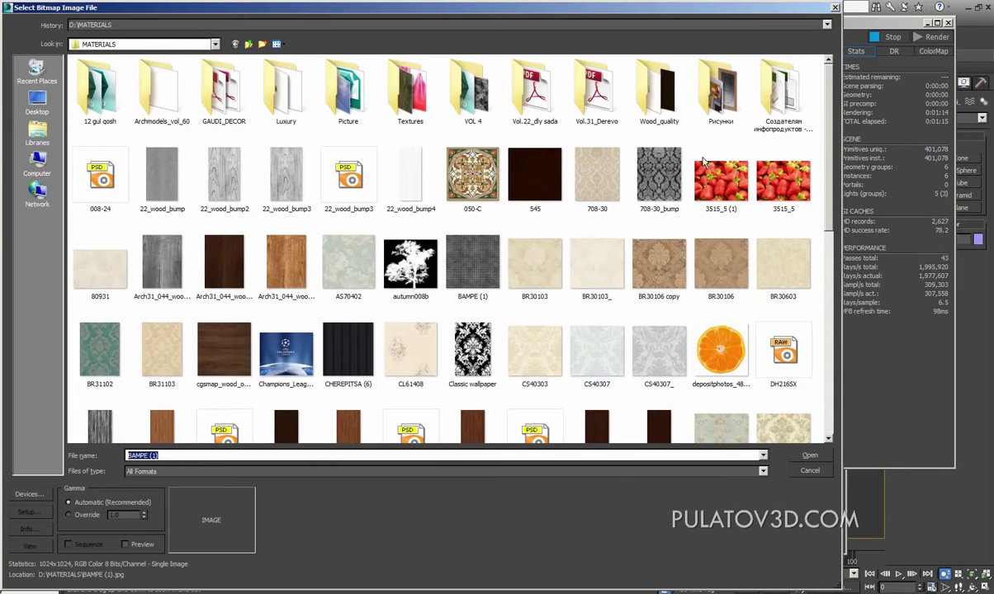
{"action": "scroll", "coordinate": [835, 141], "scroll_direction": "down", "scroll_amount": 2}
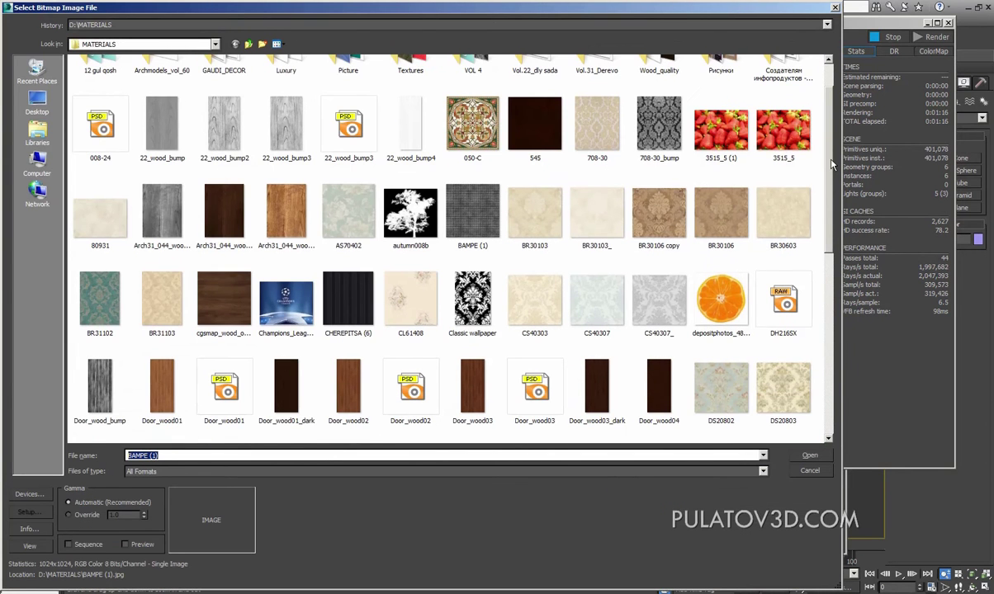
{"action": "mouse_move", "coordinate": [832, 169]}
{"action": "left_mouse_down"}
{"action": "mouse_move", "coordinate": [830, 283]}
{"action": "mouse_move", "coordinate": [845, 311]}
{"action": "mouse_move", "coordinate": [842, 289]}
{"action": "left_mouse_up"}
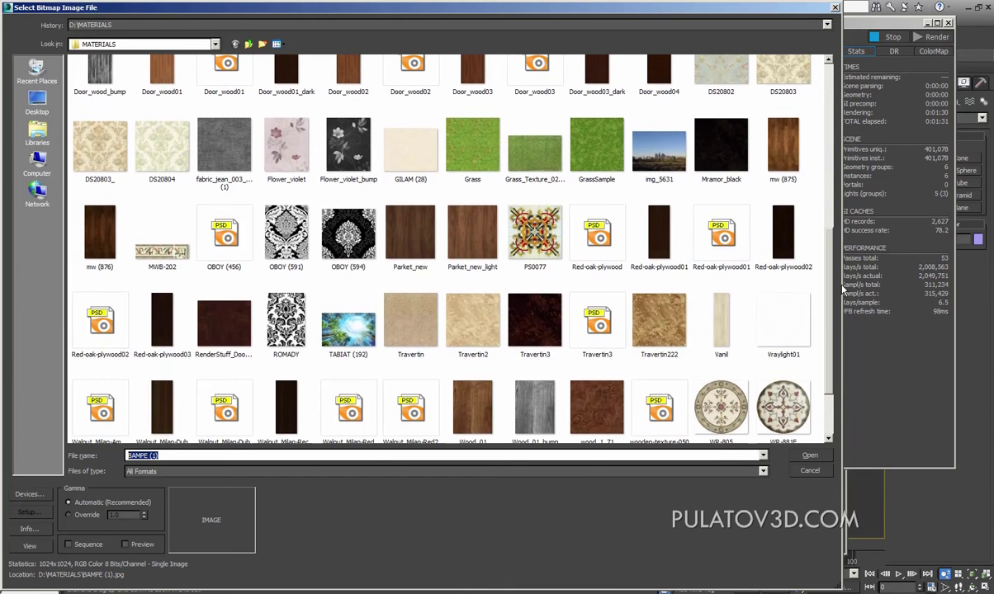
{"action": "left_click", "coordinate": [809, 457]}
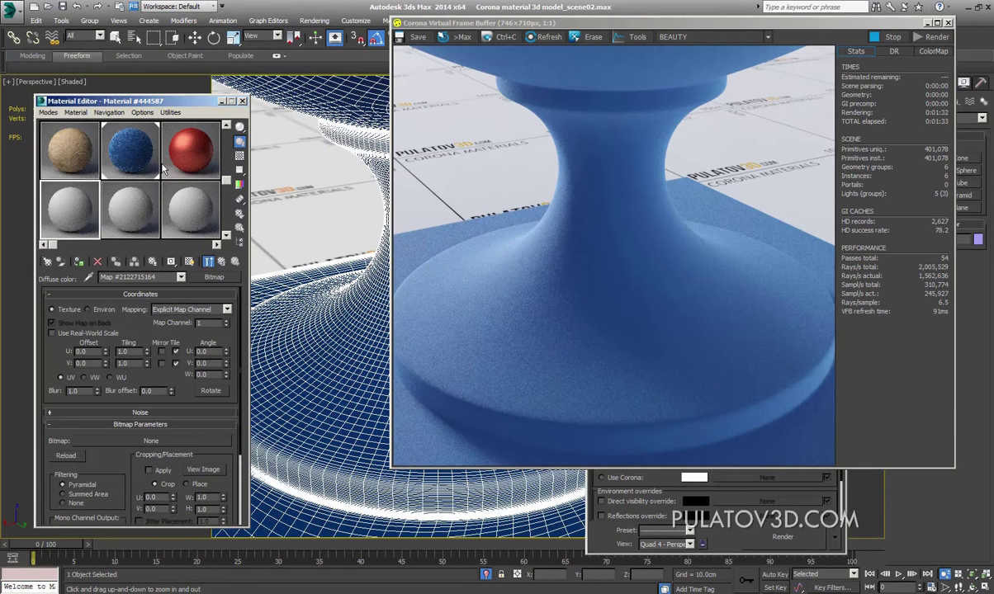
Step: Copy the blue Corona material and paste a copy into the Blend's Material 1 slot
{"action": "left_click", "coordinate": [222, 261]}
{"action": "right_click", "coordinate": [216, 278]}
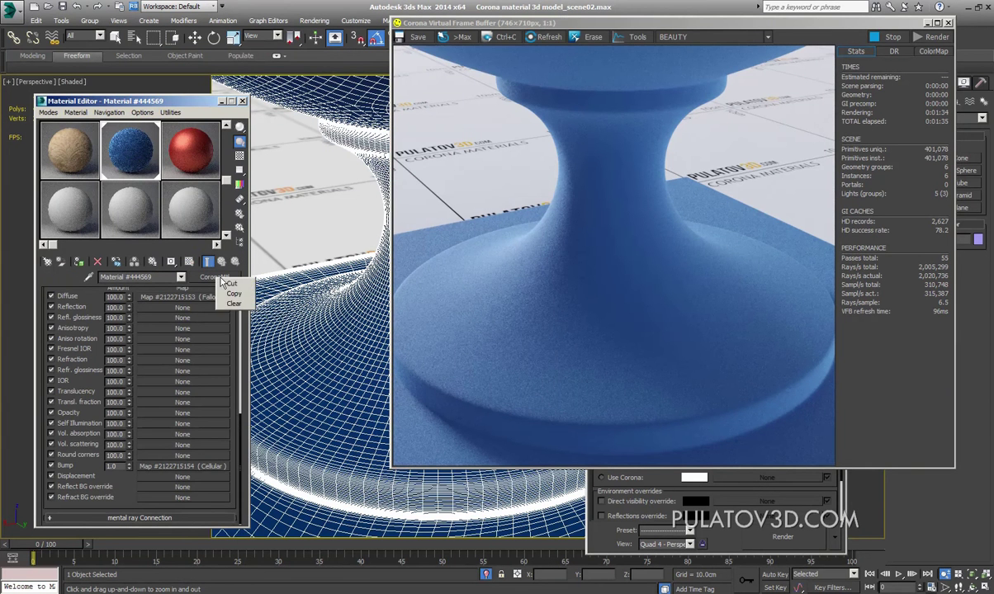
{"action": "left_click", "coordinate": [233, 295]}
{"action": "left_click", "coordinate": [221, 263]}
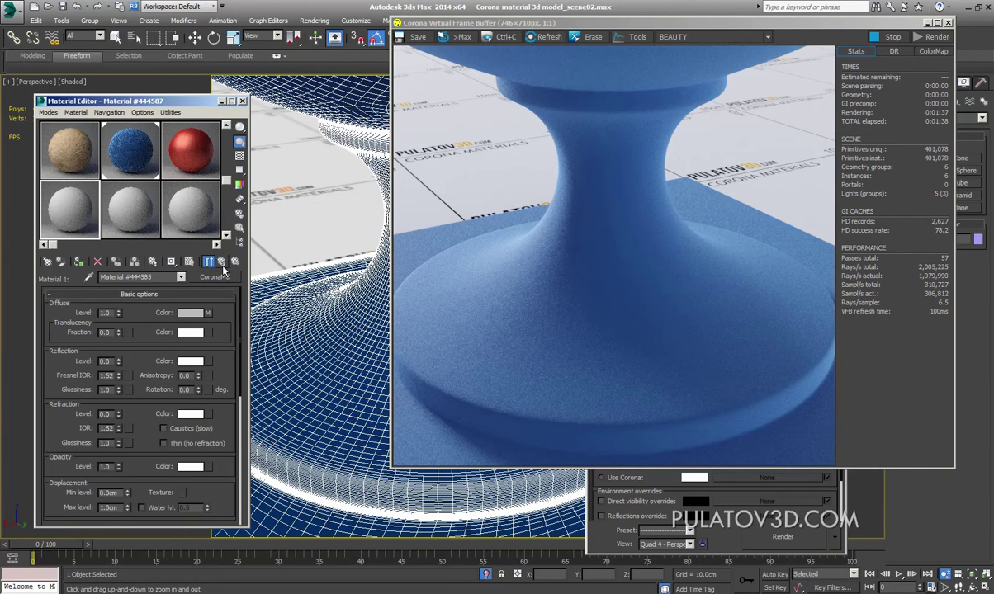
{"action": "left_click", "coordinate": [221, 263]}
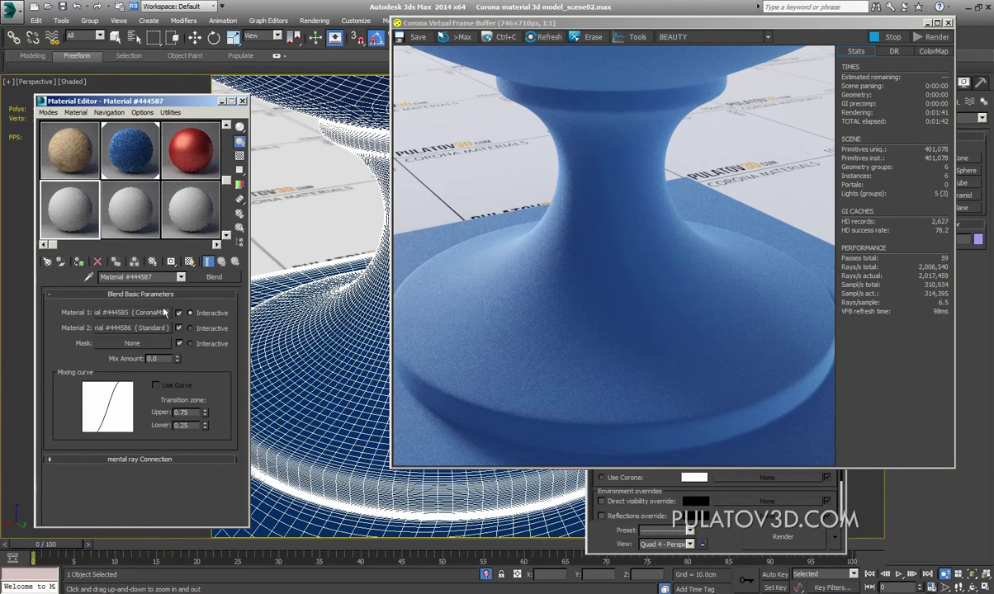
{"action": "right_click", "coordinate": [120, 317]}
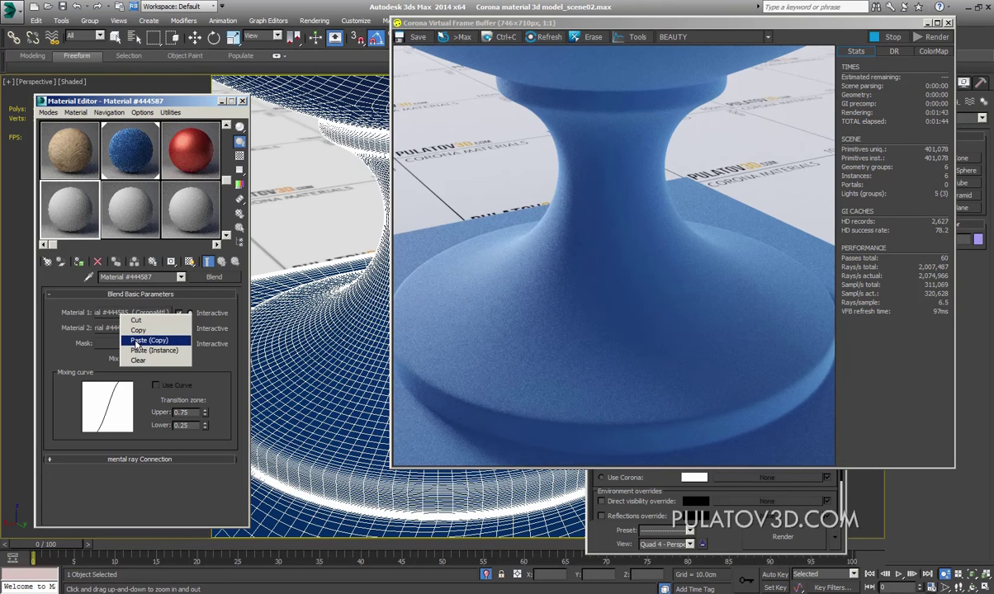
{"action": "left_click", "coordinate": [136, 339]}
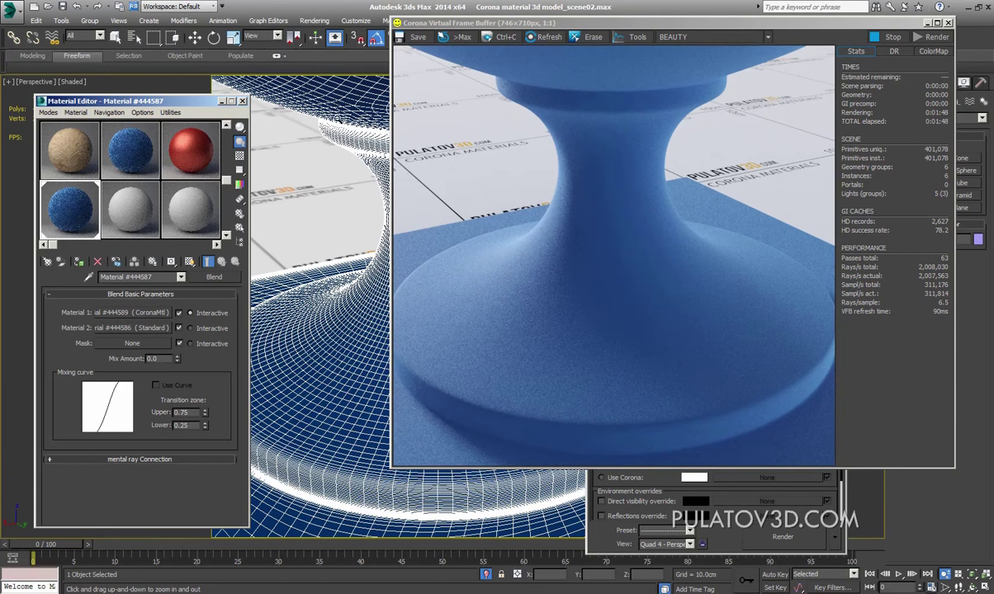
Step: Drag Material 1 onto Material 2 as an independent copy
{"action": "right_click", "coordinate": [381, 277]}
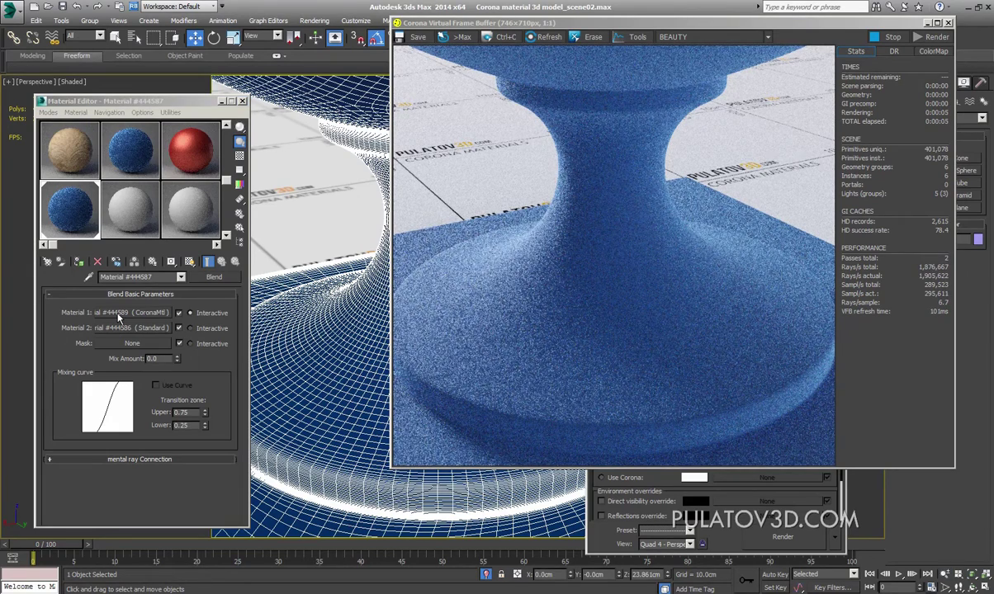
{"action": "left_click_drag", "start_coordinate": [118, 316], "coordinate": [118, 329]}
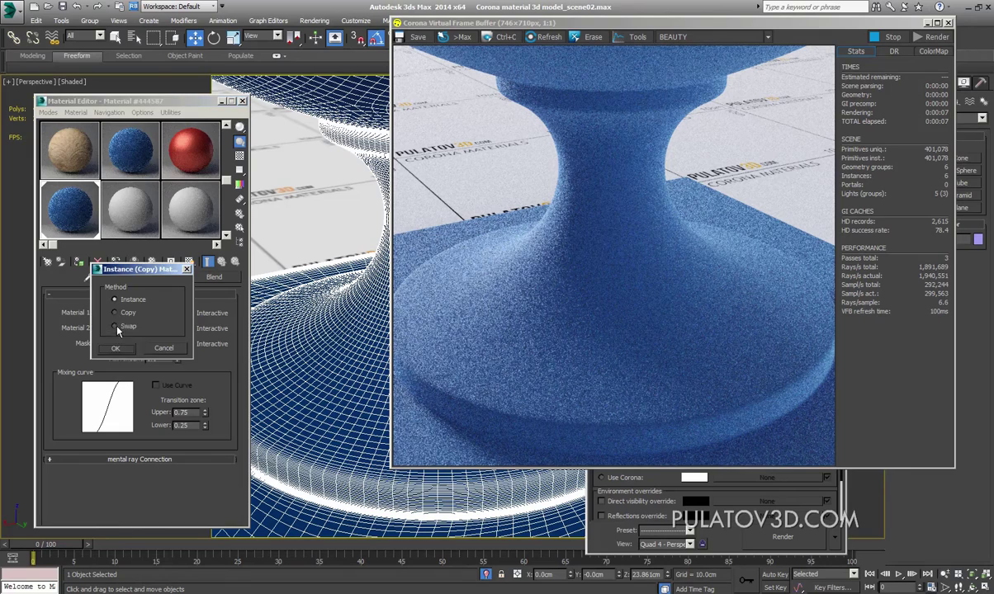
{"action": "left_click", "coordinate": [123, 315]}
{"action": "left_click", "coordinate": [117, 348]}
Step: Set Material 2's Fresnel IOR to 10
{"action": "left_click", "coordinate": [124, 327]}
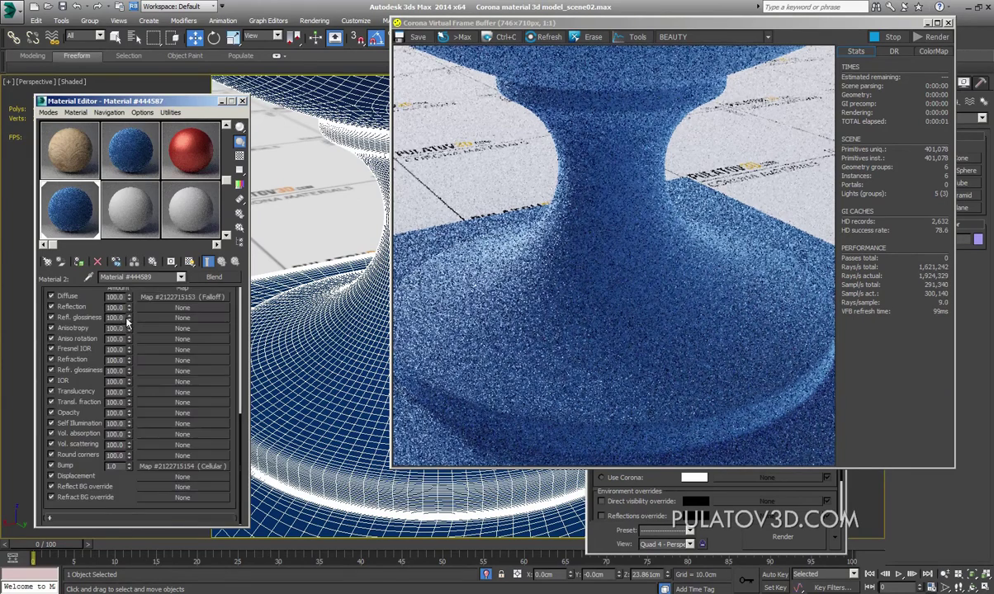
{"action": "scroll", "coordinate": [147, 429], "scroll_direction": "up", "scroll_amount": 5}
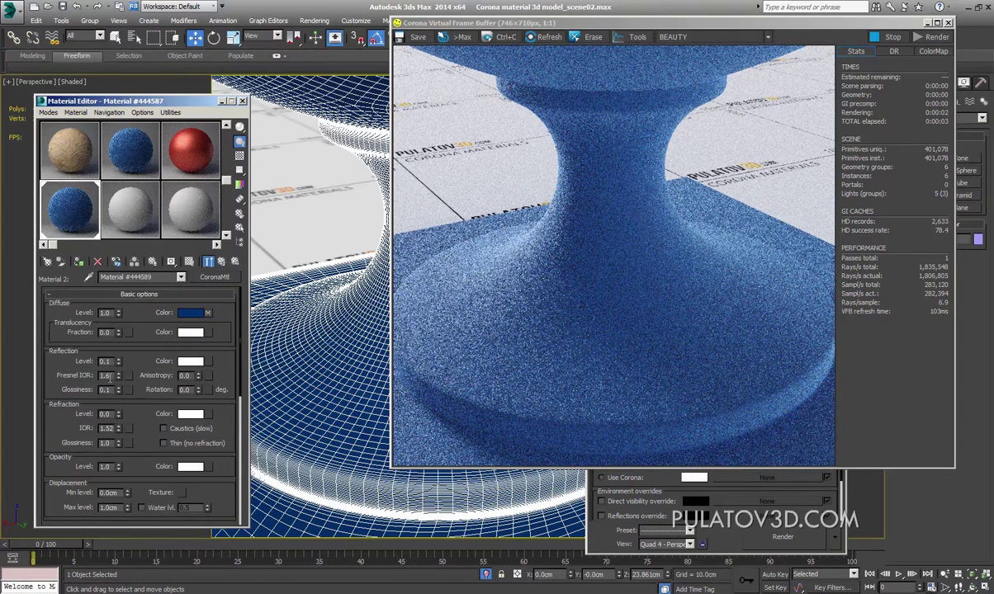
{"action": "double_click", "coordinate": [110, 376]}
{"action": "type", "text": "10"}
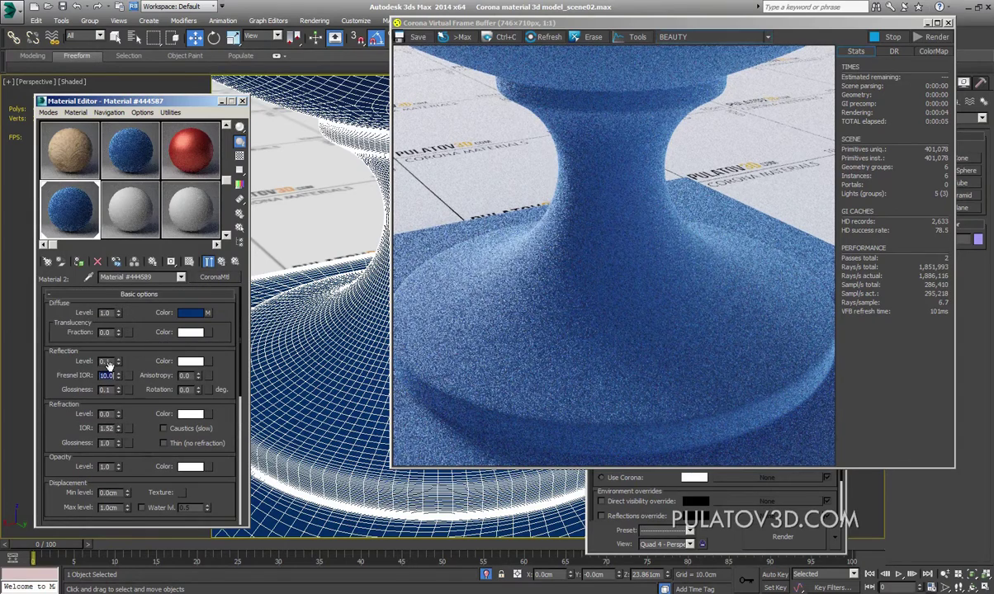
{"action": "key", "text": "Return"}
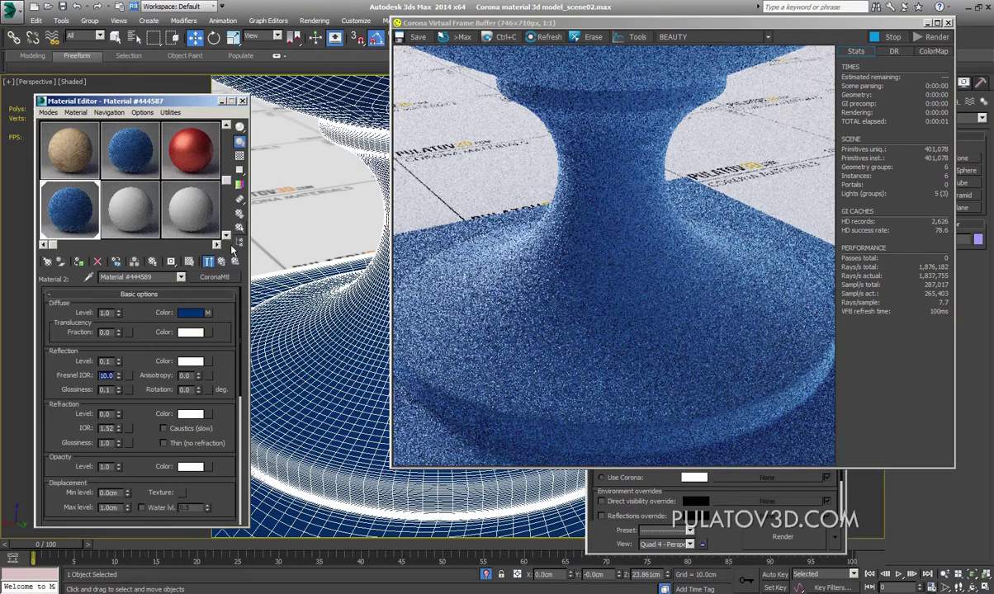
{"action": "left_click", "coordinate": [222, 262]}
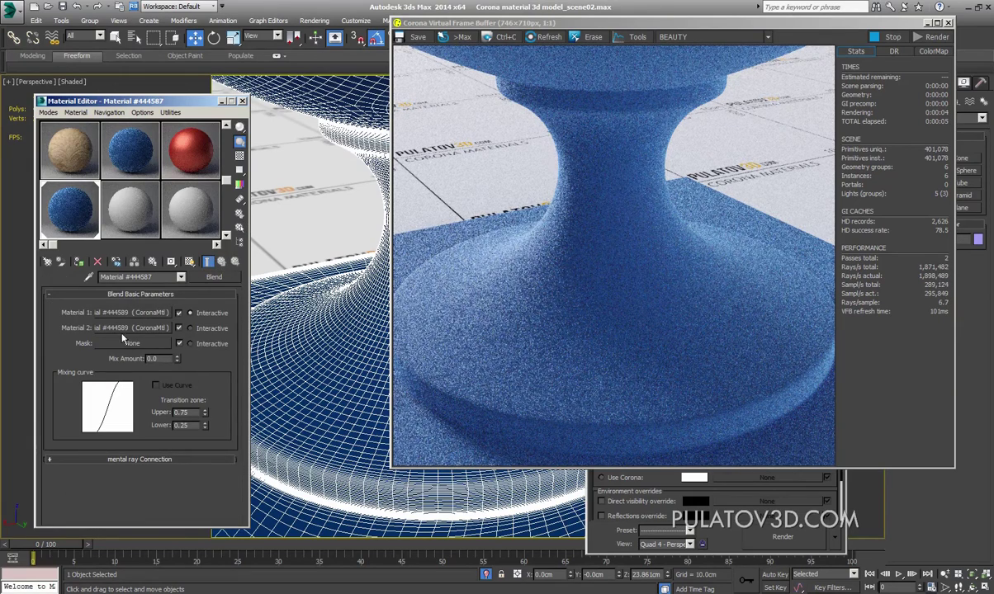
{"action": "left_click_drag", "start_coordinate": [124, 313], "coordinate": [123, 325]}
Step: Choose a Bitmap for the Blend mask and preview the OBOY (594) and OBOY (591) damask images full size
{"action": "left_click", "coordinate": [119, 344]}
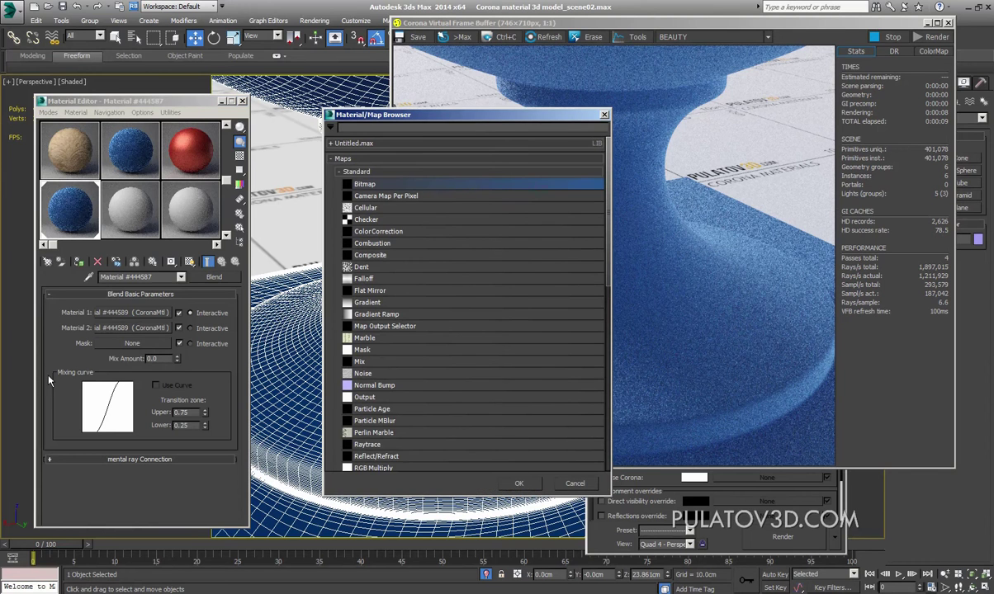
{"action": "double_click", "coordinate": [364, 184]}
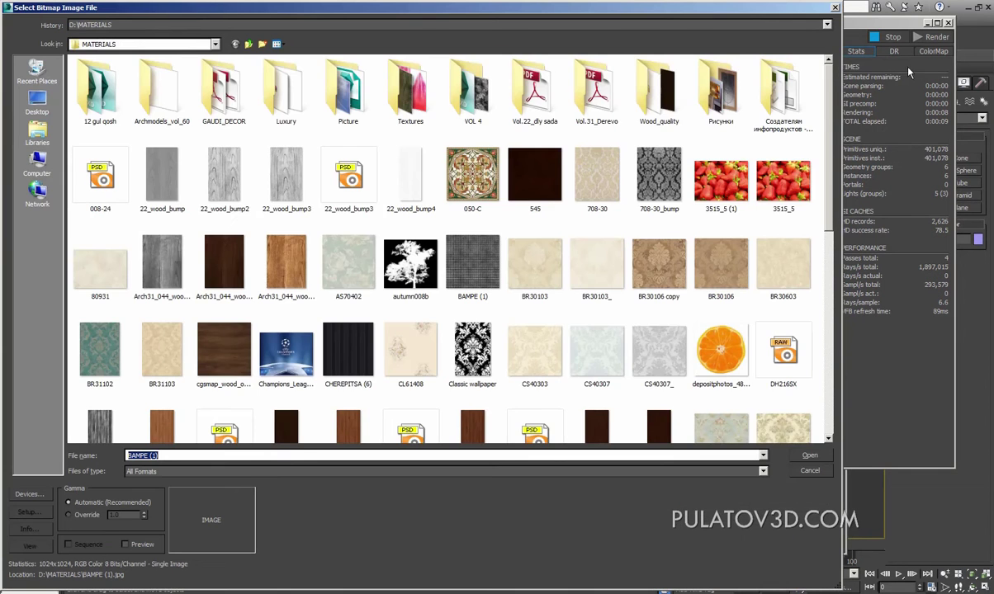
{"action": "left_click_drag", "start_coordinate": [841, 110], "coordinate": [844, 307]}
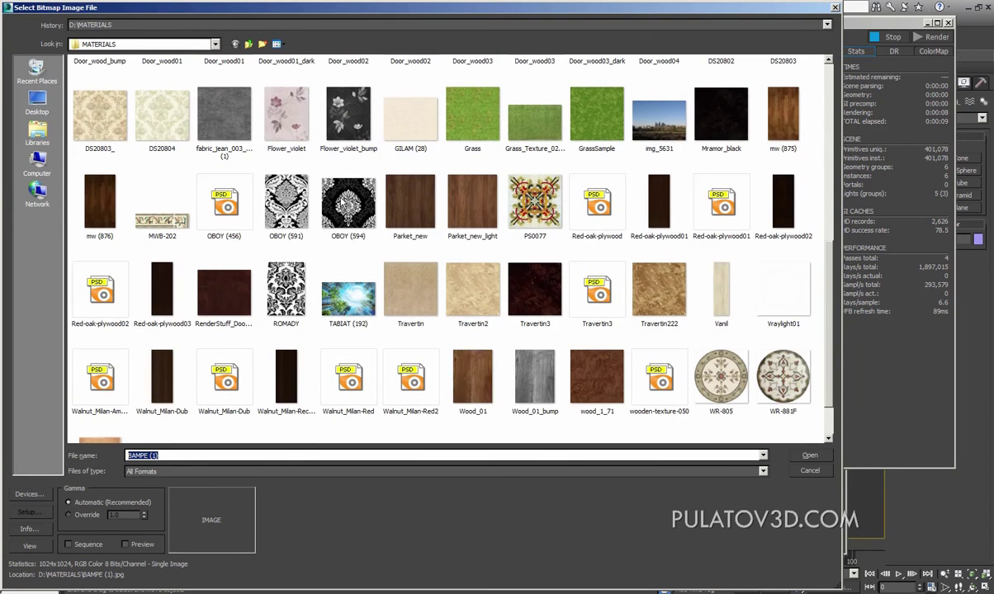
{"action": "left_click", "coordinate": [341, 206]}
{"action": "right_click", "coordinate": [340, 207]}
{"action": "left_click", "coordinate": [388, 228]}
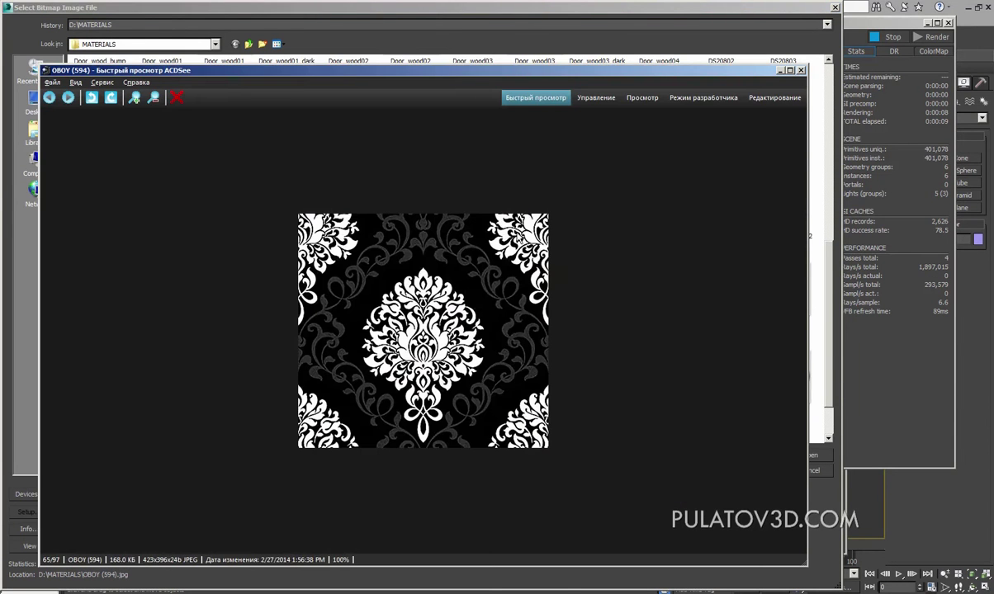
{"action": "left_click", "coordinate": [799, 70]}
{"action": "left_click", "coordinate": [276, 202]}
{"action": "right_click", "coordinate": [272, 200]}
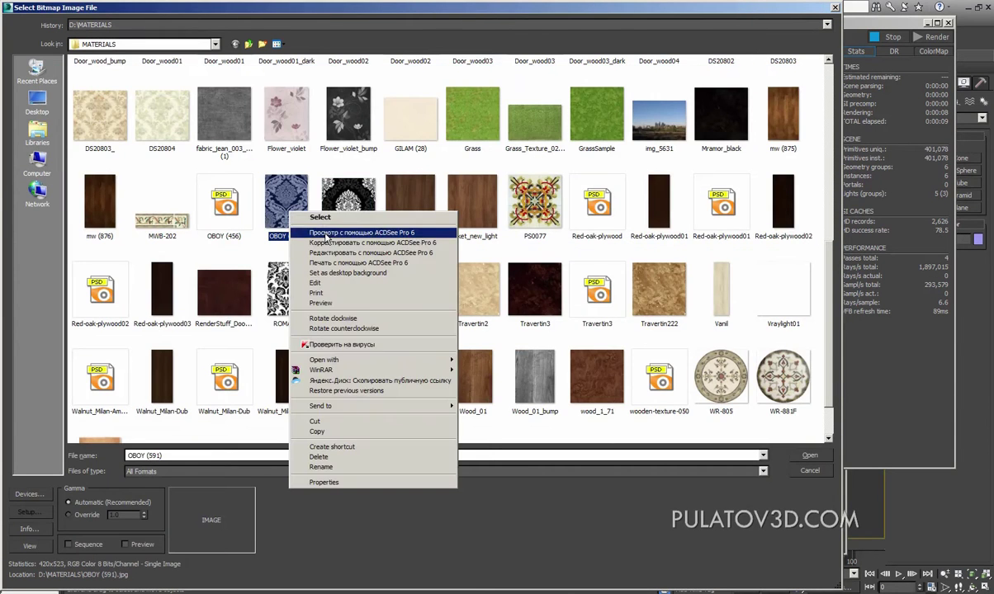
{"action": "left_click", "coordinate": [346, 221]}
{"action": "left_click", "coordinate": [800, 70]}
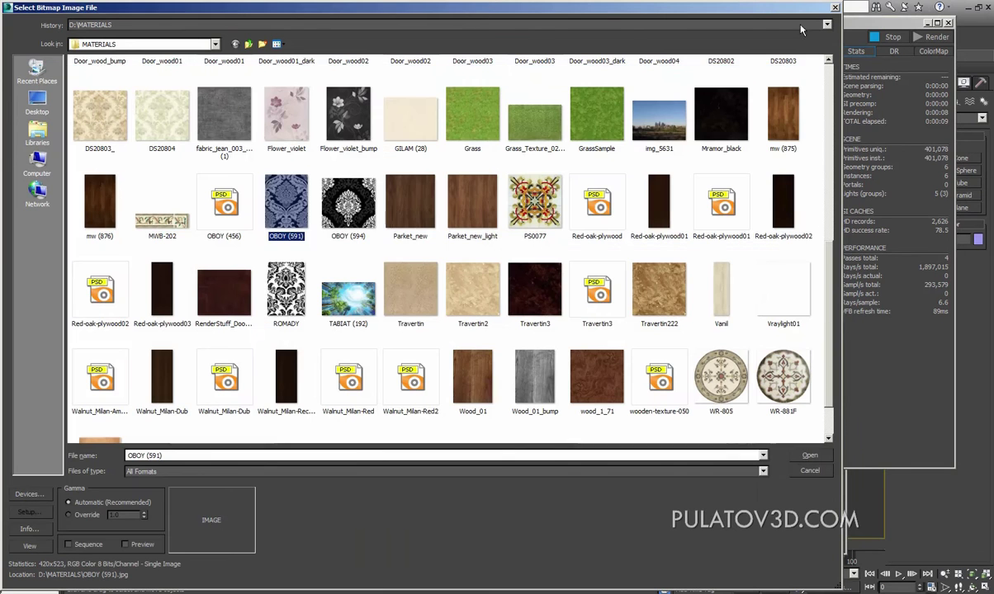
Step: Load OBOY (591).jpg as the mask bitmap
{"action": "left_click", "coordinate": [322, 228]}
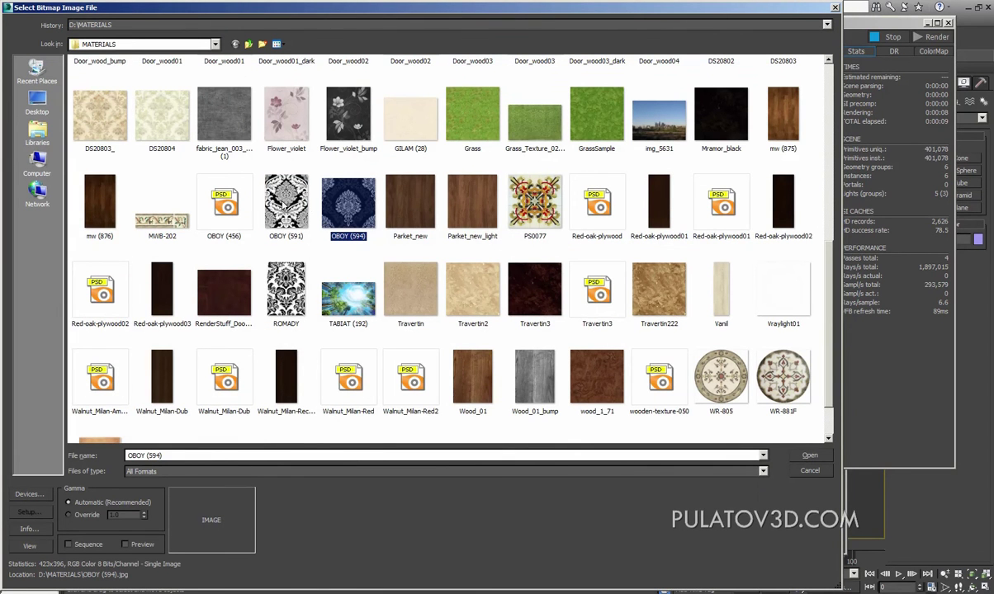
{"action": "left_click", "coordinate": [328, 254]}
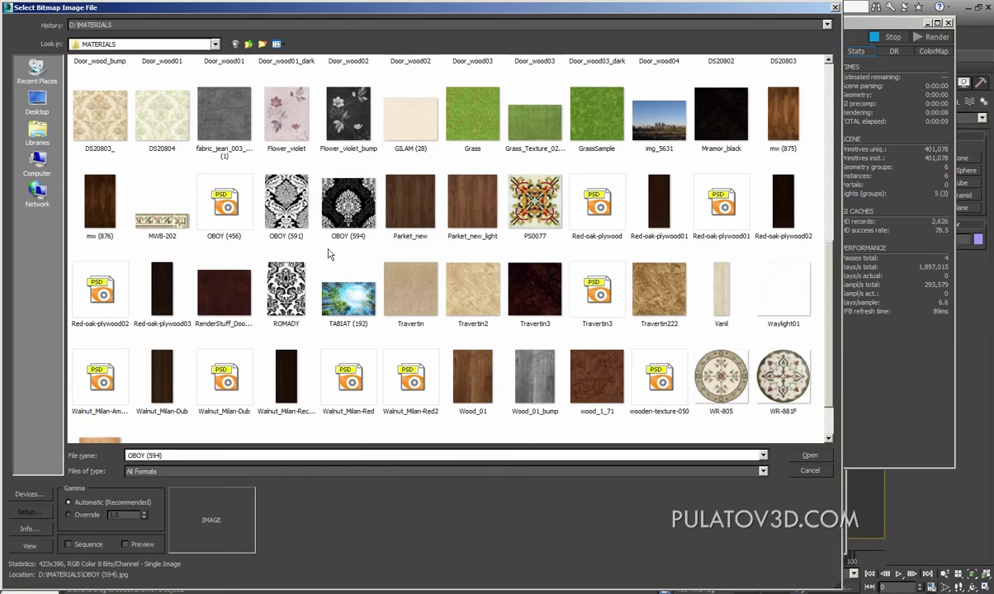
{"action": "left_click", "coordinate": [287, 213]}
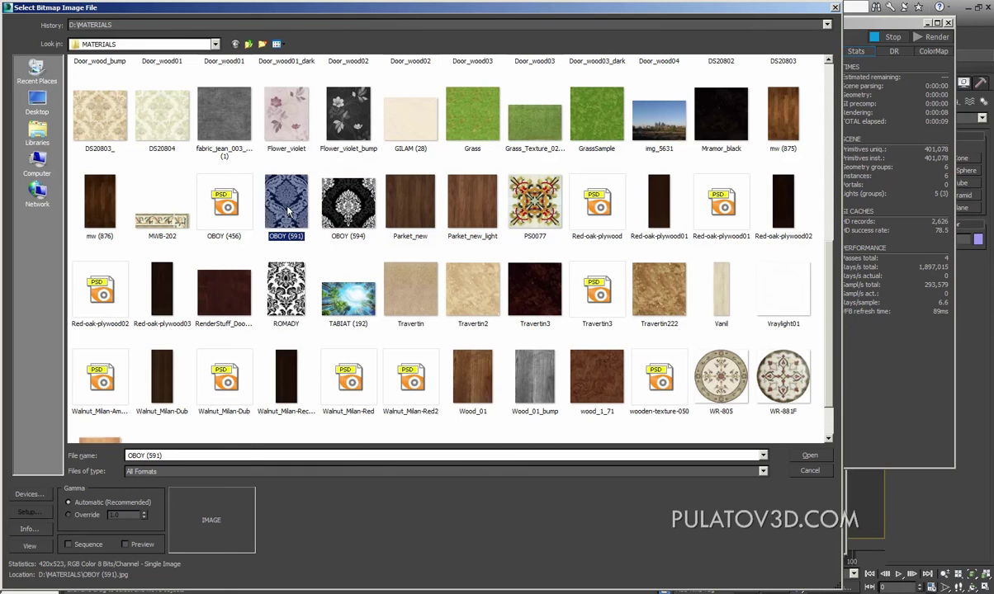
{"action": "double_click", "coordinate": [288, 212]}
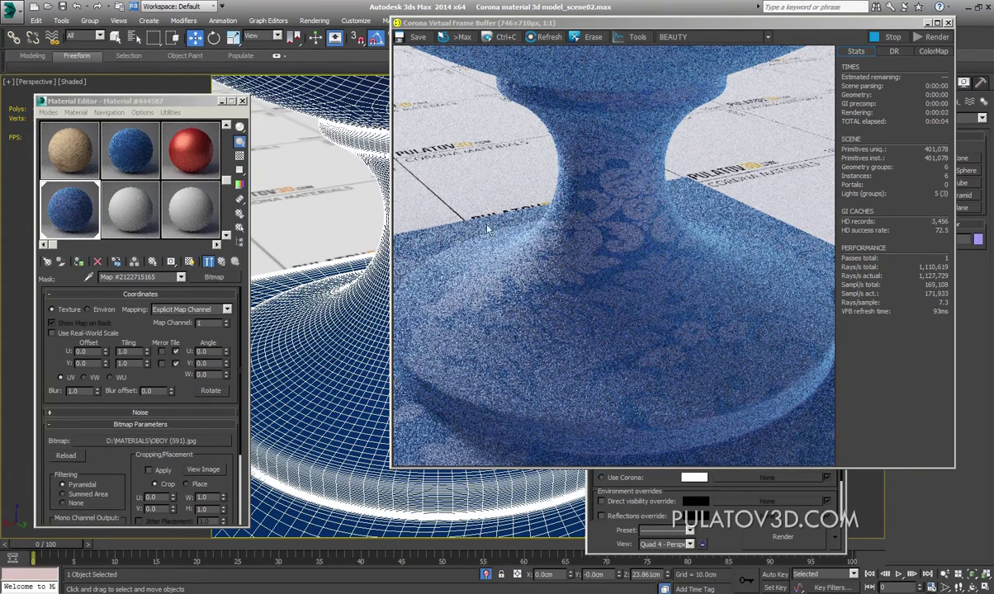
Step: Open the Blend's second sub-material and set its diffuse colour to light grey (109)
{"action": "left_click", "coordinate": [221, 263]}
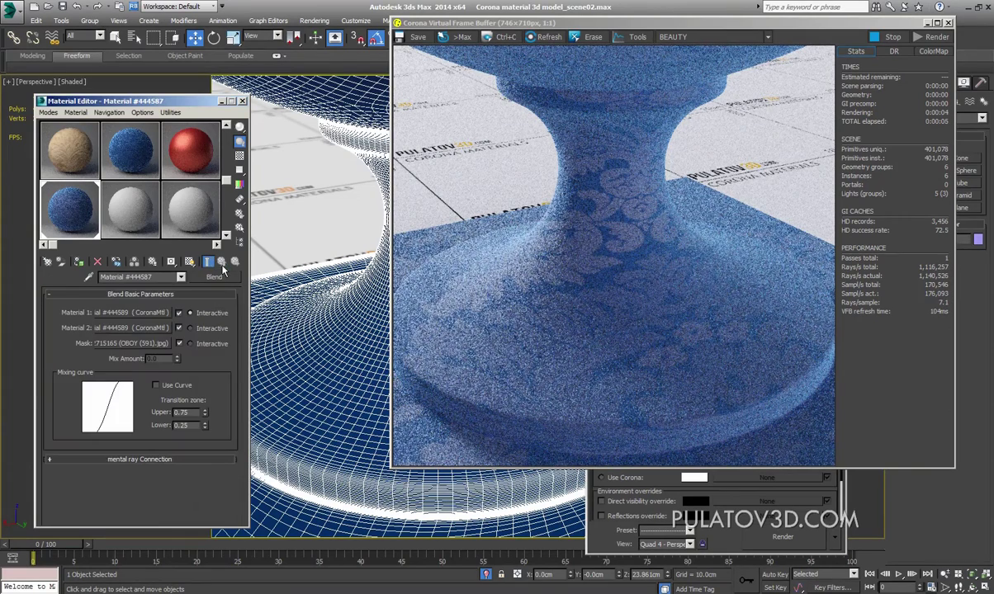
{"action": "left_click", "coordinate": [132, 327]}
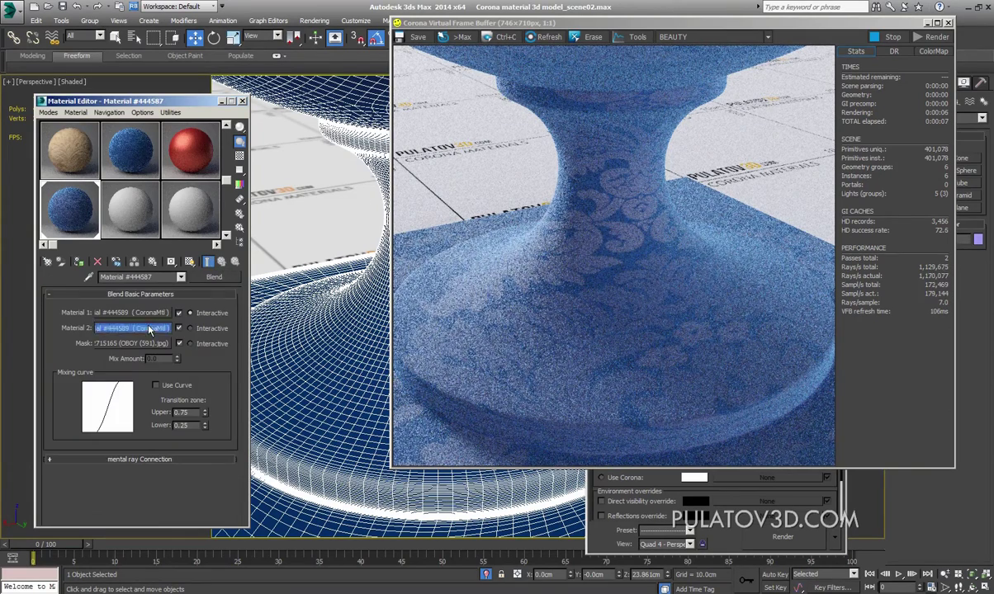
{"action": "left_click", "coordinate": [221, 263]}
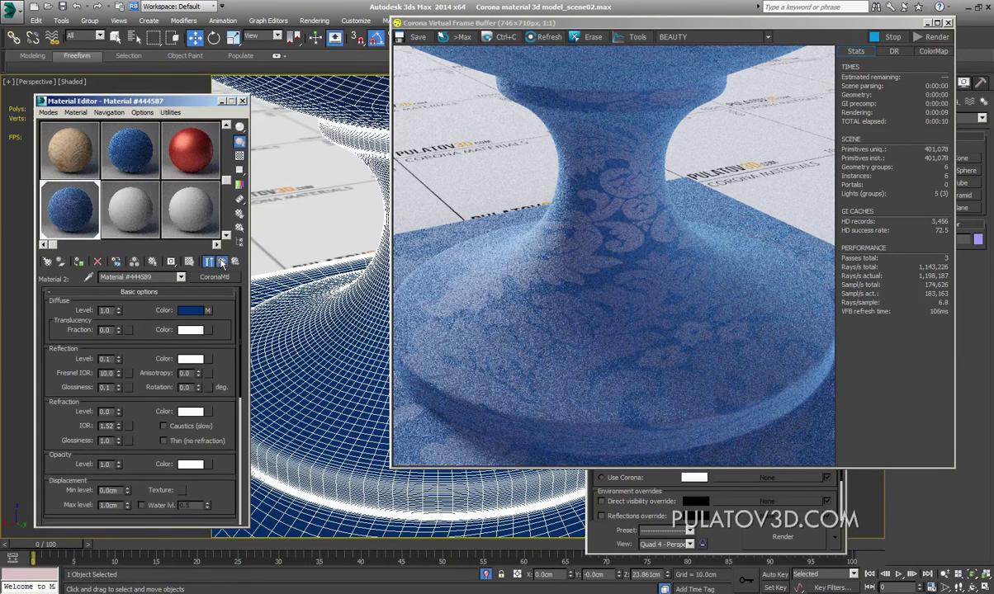
{"action": "left_click", "coordinate": [105, 327]}
{"action": "left_click_drag", "start_coordinate": [132, 299], "coordinate": [137, 301]}
{"action": "right_click", "coordinate": [208, 314]}
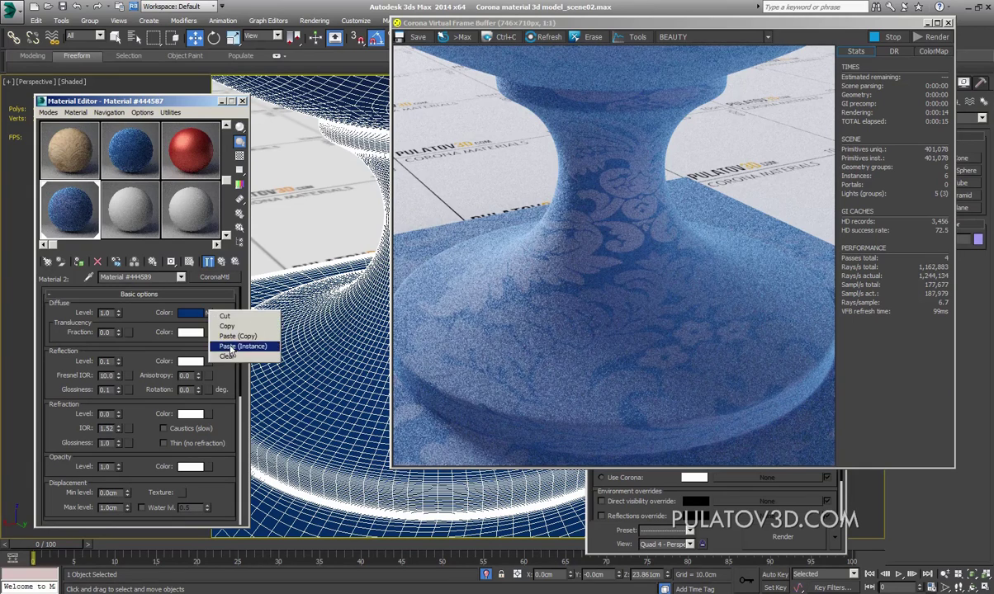
{"action": "left_click", "coordinate": [231, 341]}
{"action": "left_click", "coordinate": [197, 318]}
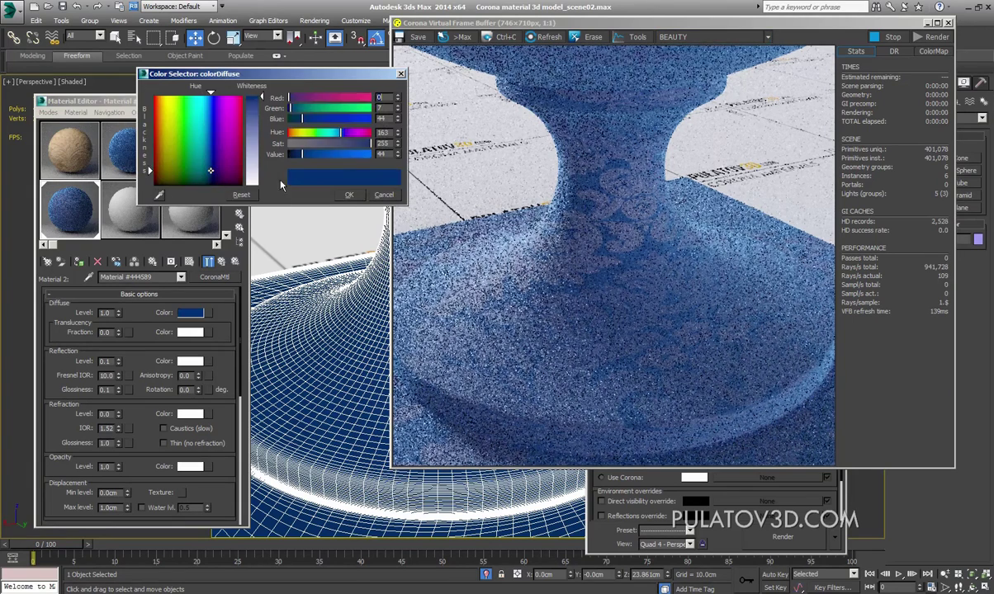
{"action": "left_click_drag", "start_coordinate": [397, 154], "coordinate": [397, 158]}
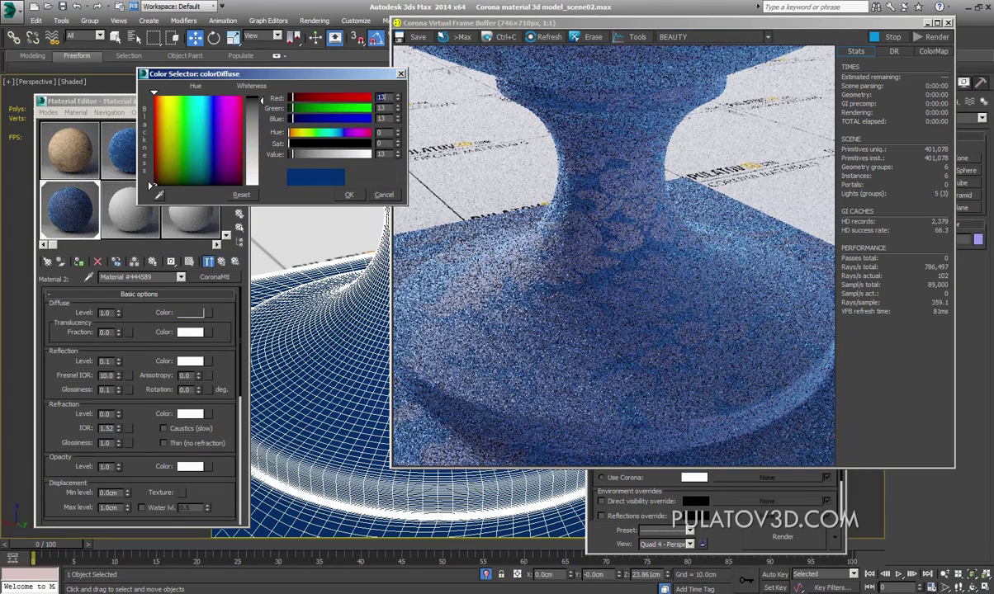
{"action": "type", "text": "180"}
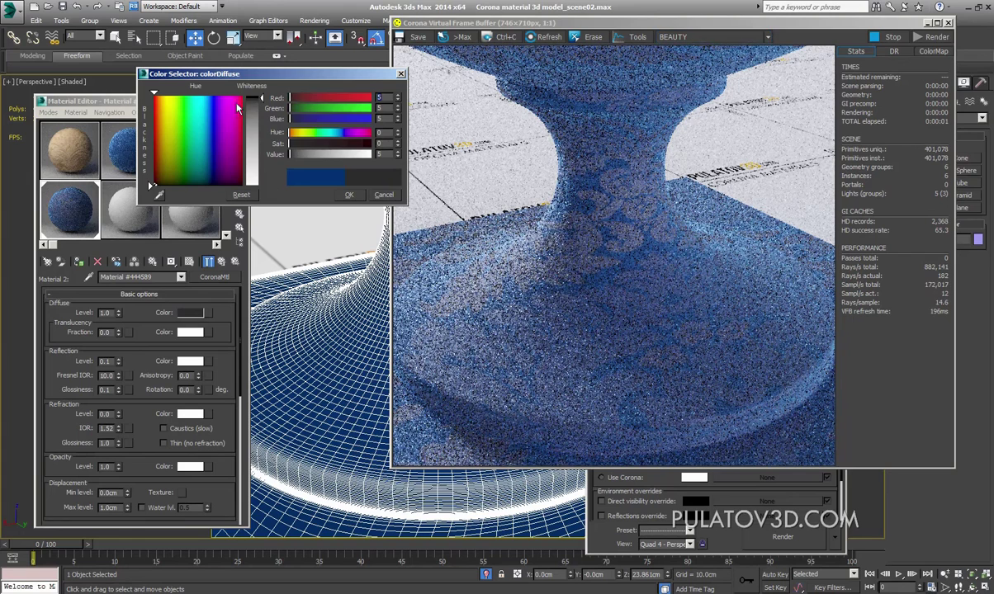
{"action": "key", "text": "Return"}
{"action": "type", "text": "5"}
{"action": "key", "text": "Return"}
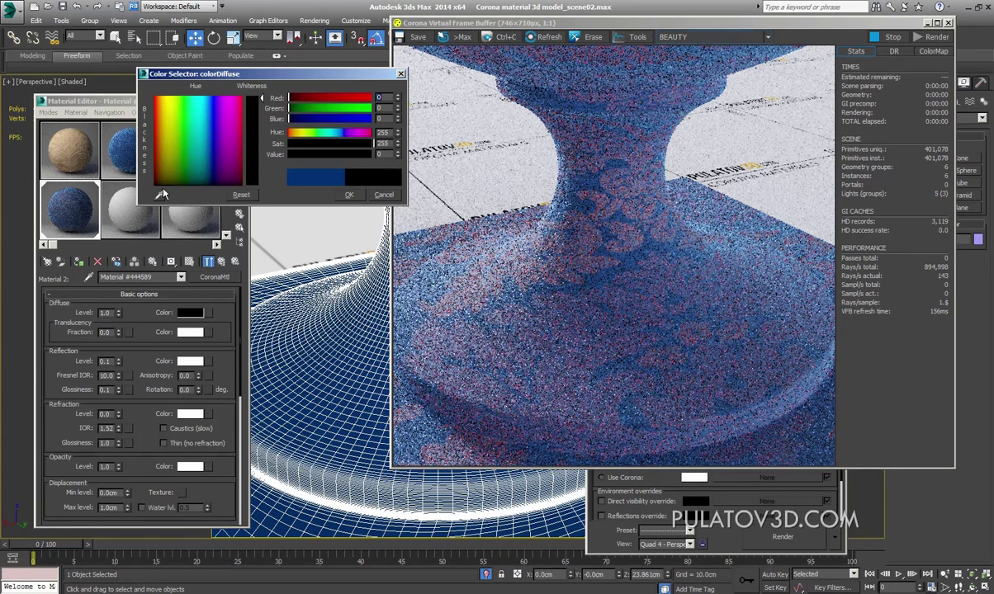
{"action": "left_click_drag", "start_coordinate": [260, 98], "coordinate": [263, 192]}
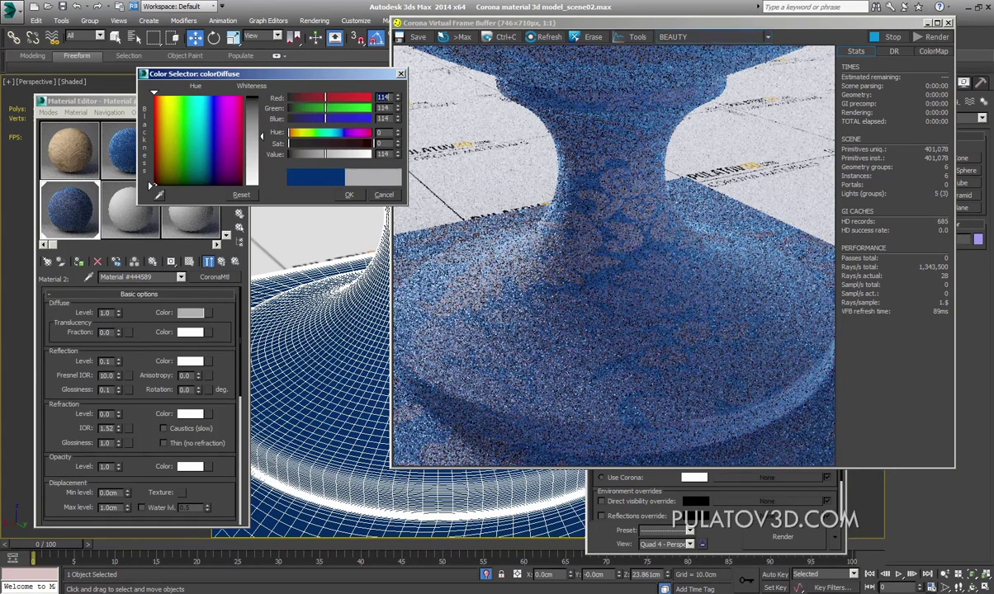
{"action": "left_click", "coordinate": [347, 195]}
Step: Set the second sub-material's reflection level to 0.5 and adjust its glossiness
{"action": "scroll", "coordinate": [196, 322], "scroll_direction": "down", "scroll_amount": 2}
{"action": "type", "text": "0.5"}
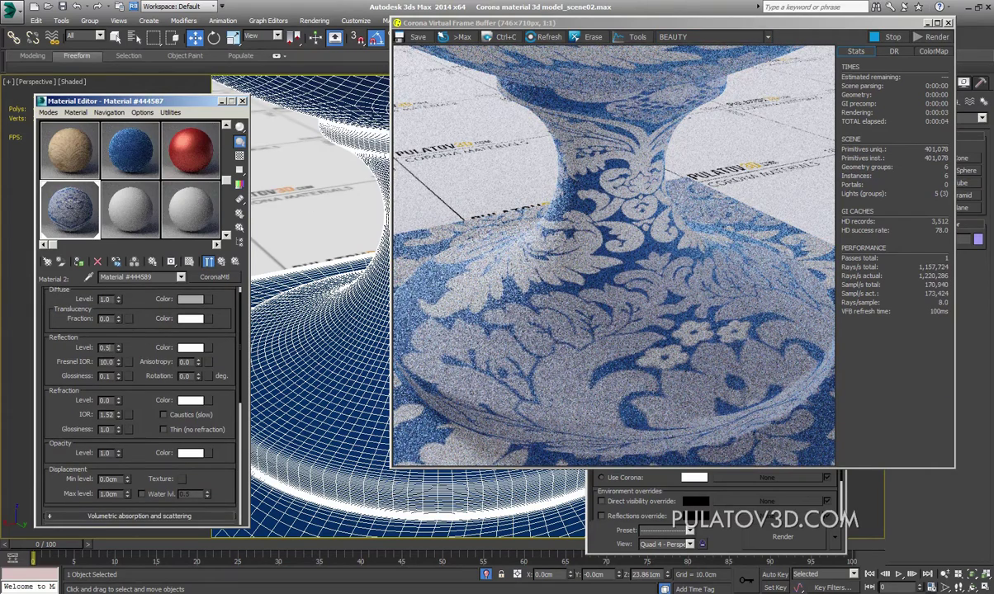
{"action": "key", "text": "Return"}
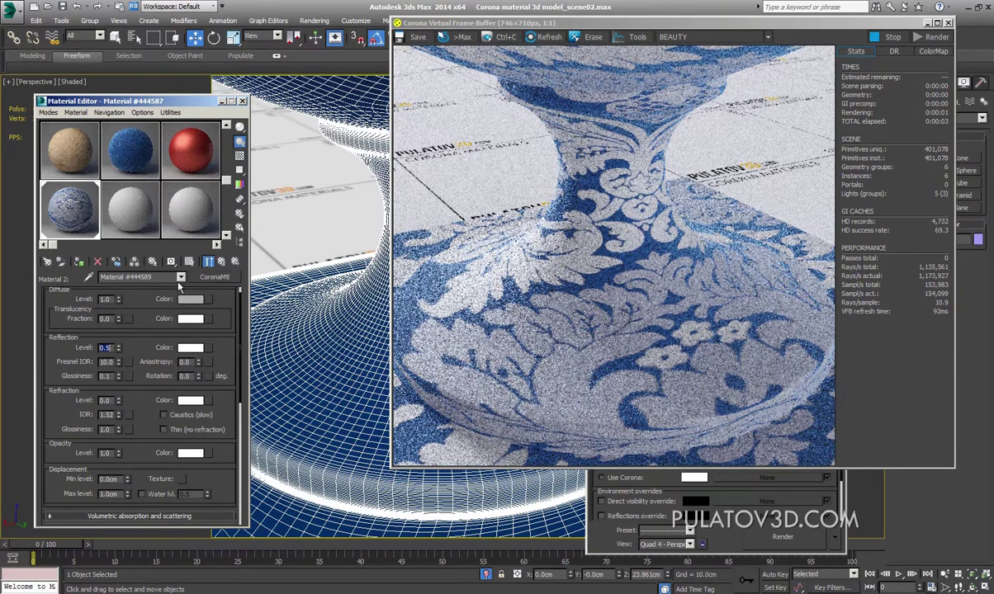
{"action": "double_click", "coordinate": [108, 375]}
{"action": "type", "text": "0.3"}
{"action": "key", "text": "Return"}
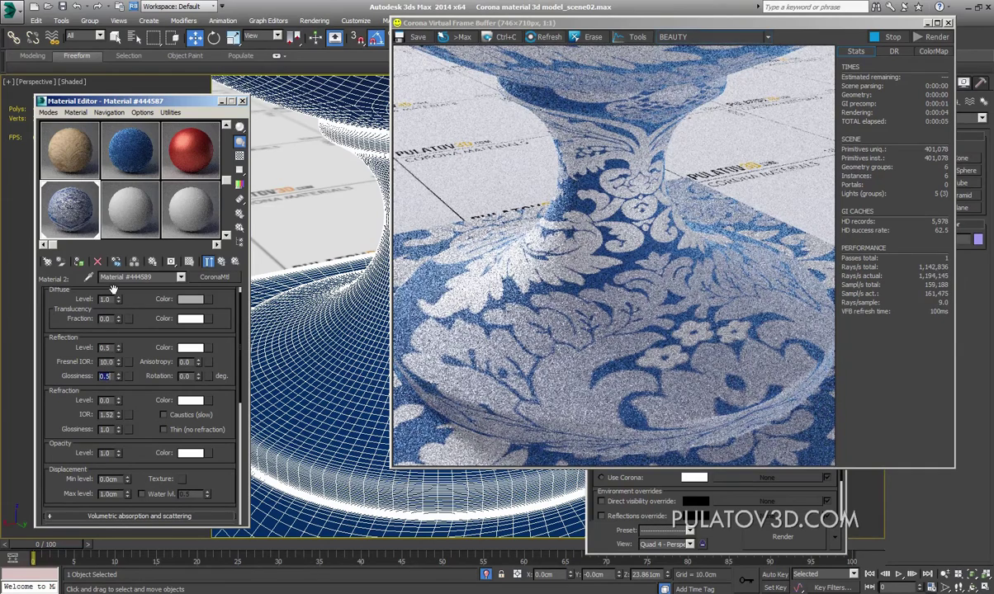
{"action": "left_click", "coordinate": [319, 169]}
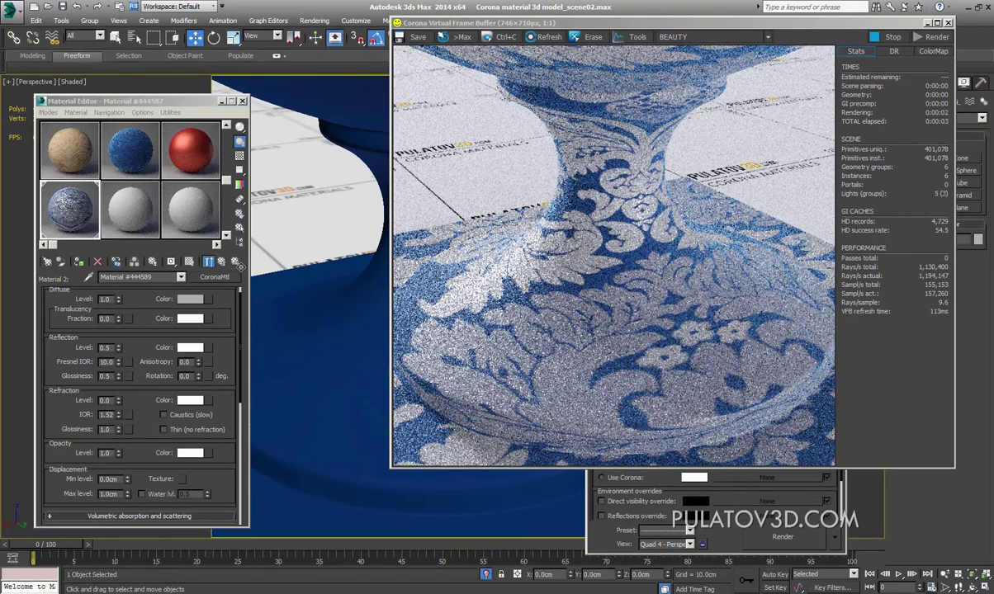
Step: Copy the OBOY (591) mask bitmap from the Blend material
{"action": "left_click", "coordinate": [221, 262]}
{"action": "left_click", "coordinate": [151, 327]}
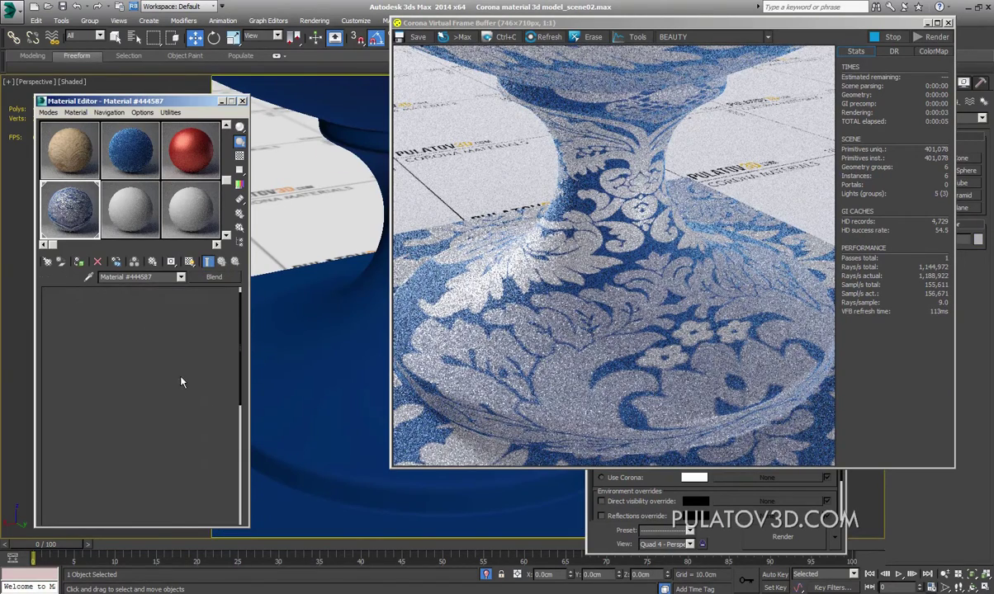
{"action": "left_click", "coordinate": [221, 262]}
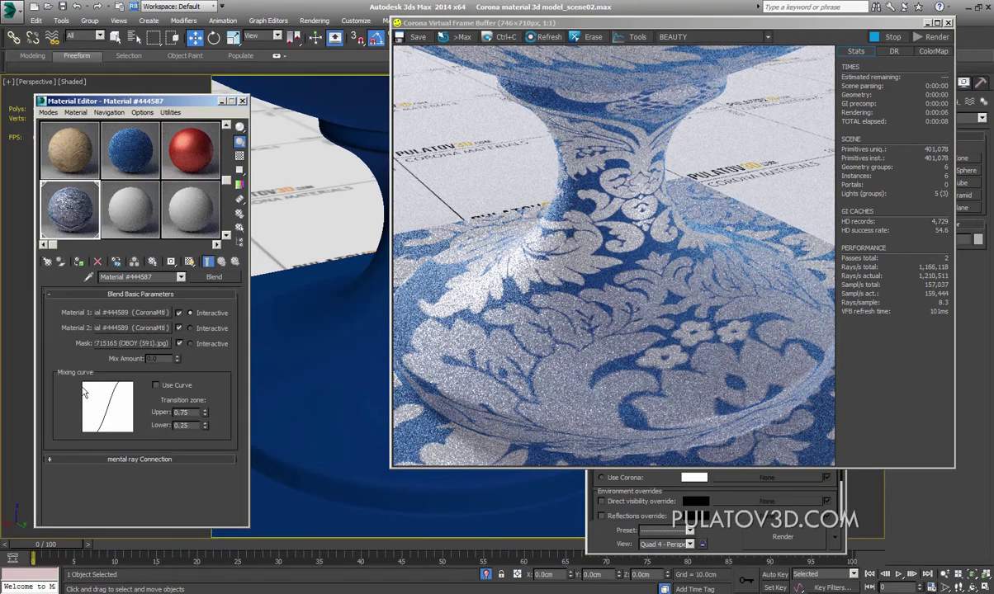
{"action": "right_click", "coordinate": [113, 323]}
{"action": "left_click", "coordinate": [125, 339]}
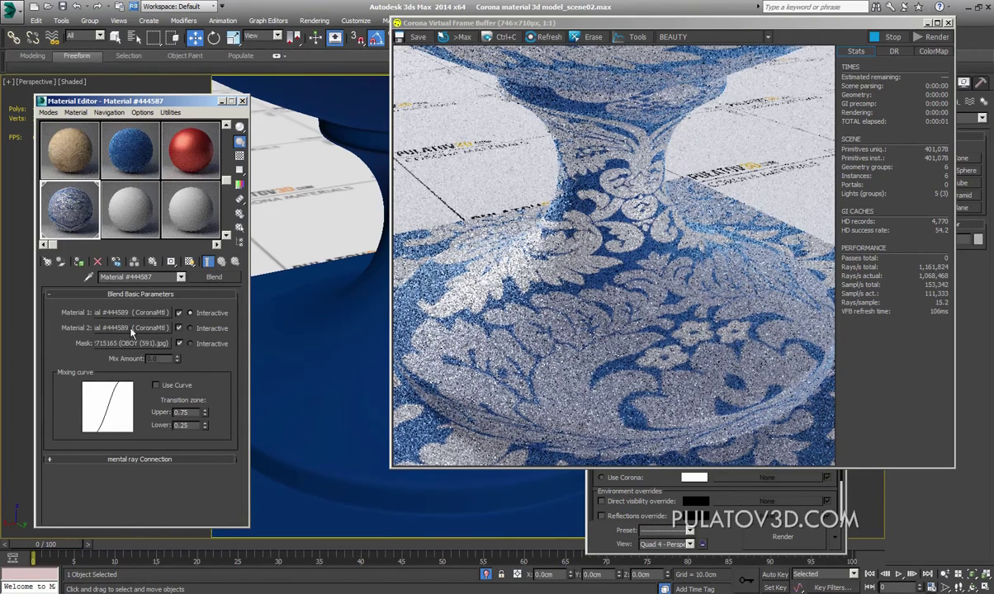
Step: Paste a copy of the damask bitmap into Material 2's Bump slot, replacing the Cellular map
{"action": "right_click", "coordinate": [126, 330]}
{"action": "left_click", "coordinate": [125, 328]}
{"action": "scroll", "coordinate": [177, 469], "scroll_direction": "down", "scroll_amount": 5}
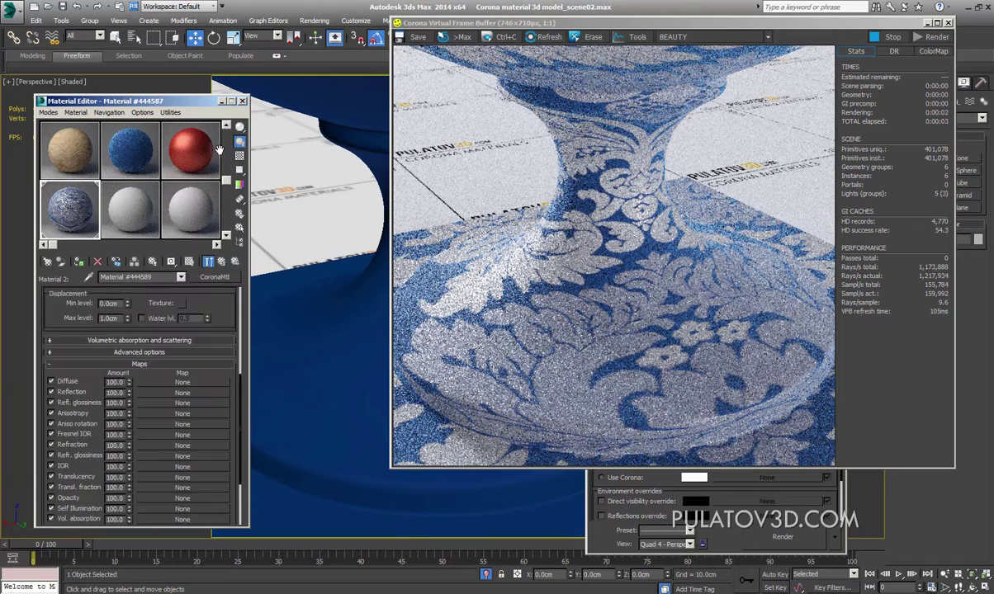
{"action": "scroll", "coordinate": [177, 469], "scroll_direction": "down", "scroll_amount": 5}
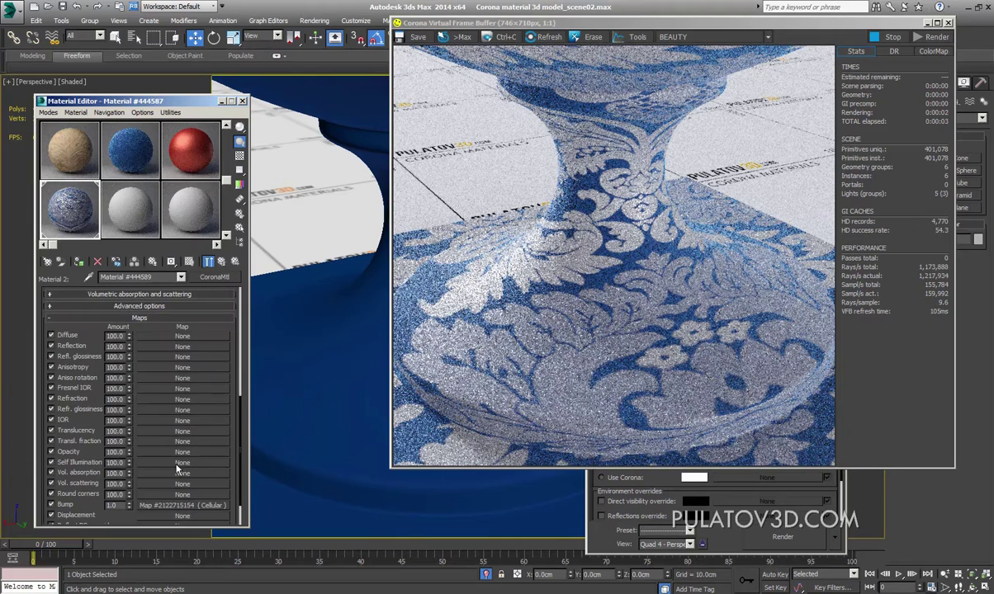
{"action": "right_click", "coordinate": [175, 511]}
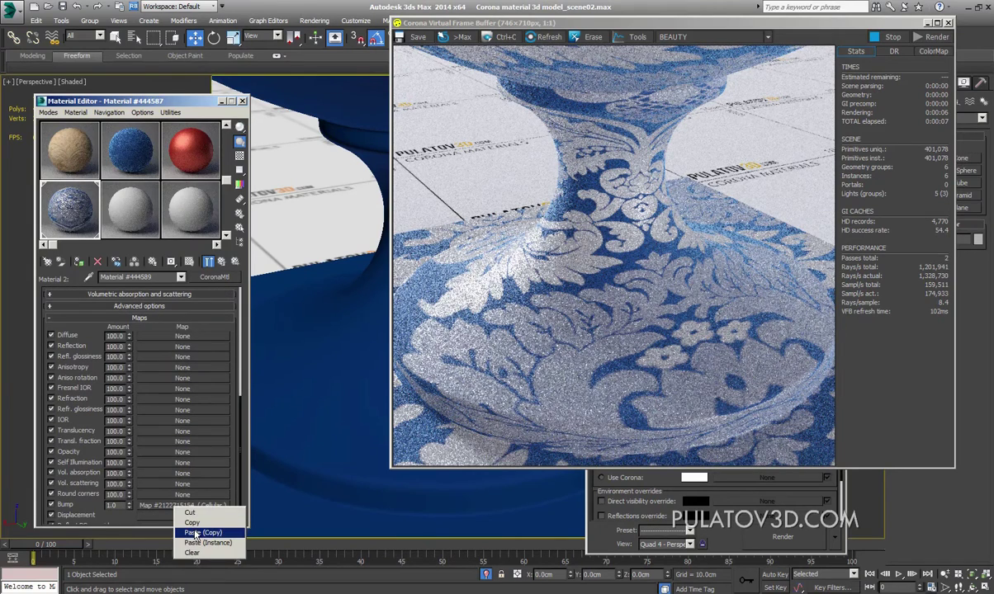
{"action": "left_click", "coordinate": [196, 534]}
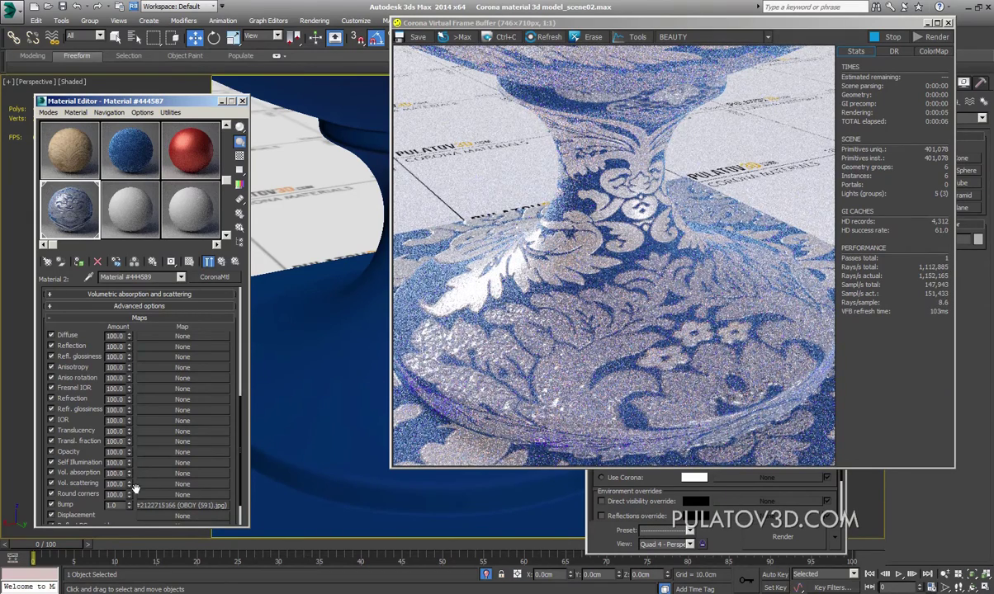
{"action": "left_click", "coordinate": [153, 505]}
Step: Preview the damask bump image and set the bump bitmap's tiling to 3 in both directions
{"action": "left_click", "coordinate": [202, 469]}
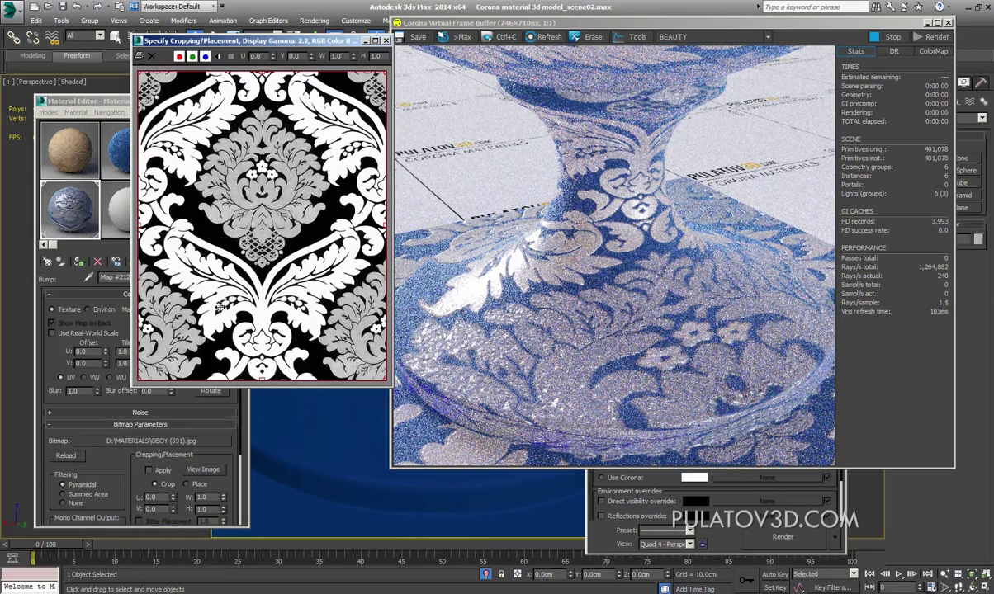
{"action": "left_click", "coordinate": [385, 39]}
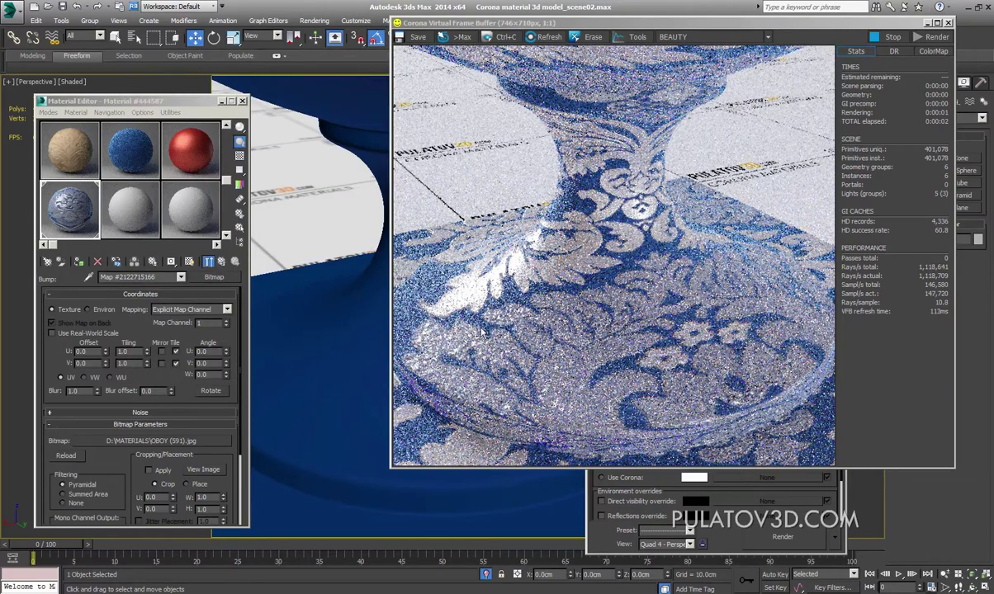
{"action": "double_click", "coordinate": [134, 353]}
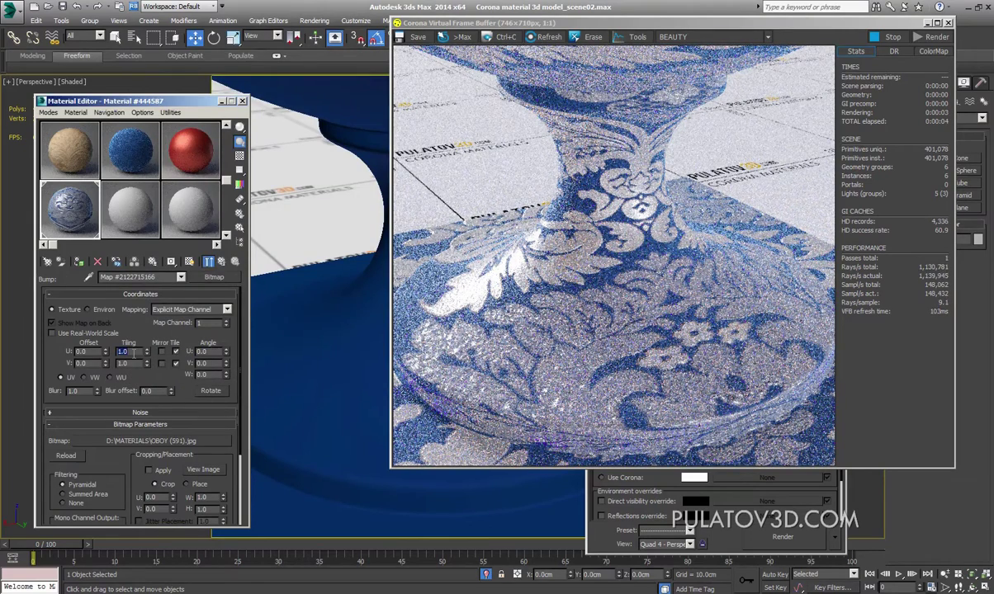
{"action": "type", "text": "3"}
{"action": "double_click", "coordinate": [131, 363]}
{"action": "type", "text": "3"}
{"action": "key", "text": "Return"}
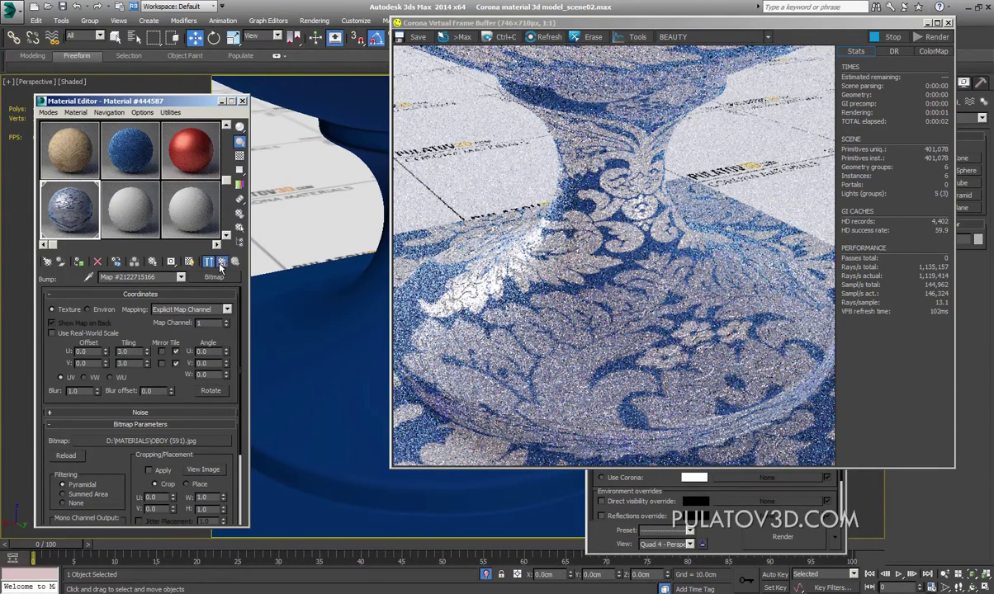
Step: Set the mask bitmap's tiling to 3.0 × 3.0 and render the close-up
{"action": "left_click", "coordinate": [220, 261]}
{"action": "left_click", "coordinate": [221, 262]}
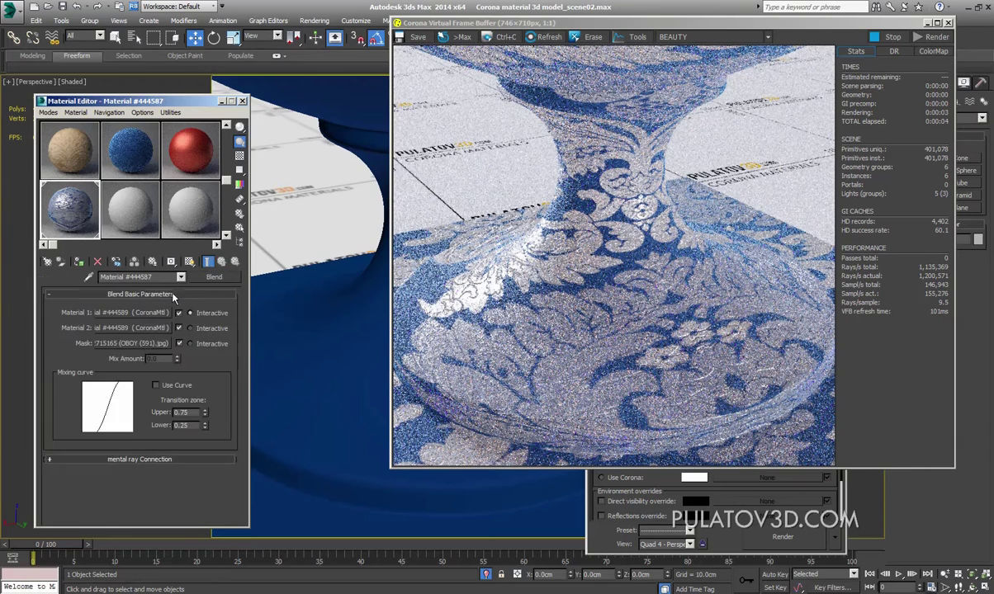
{"action": "left_click", "coordinate": [132, 343]}
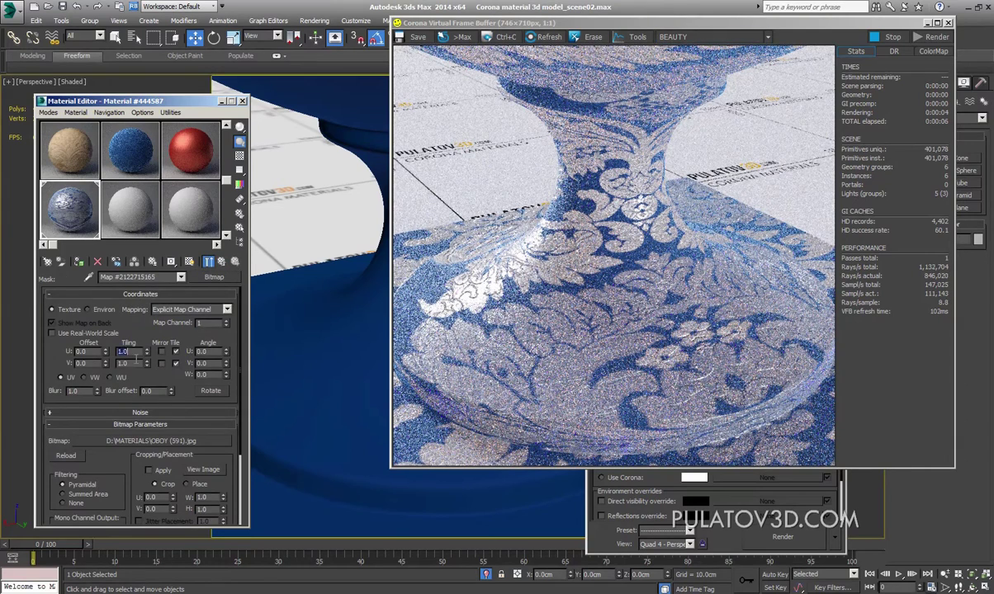
{"action": "type", "text": "3"}
{"action": "key", "text": "Return"}
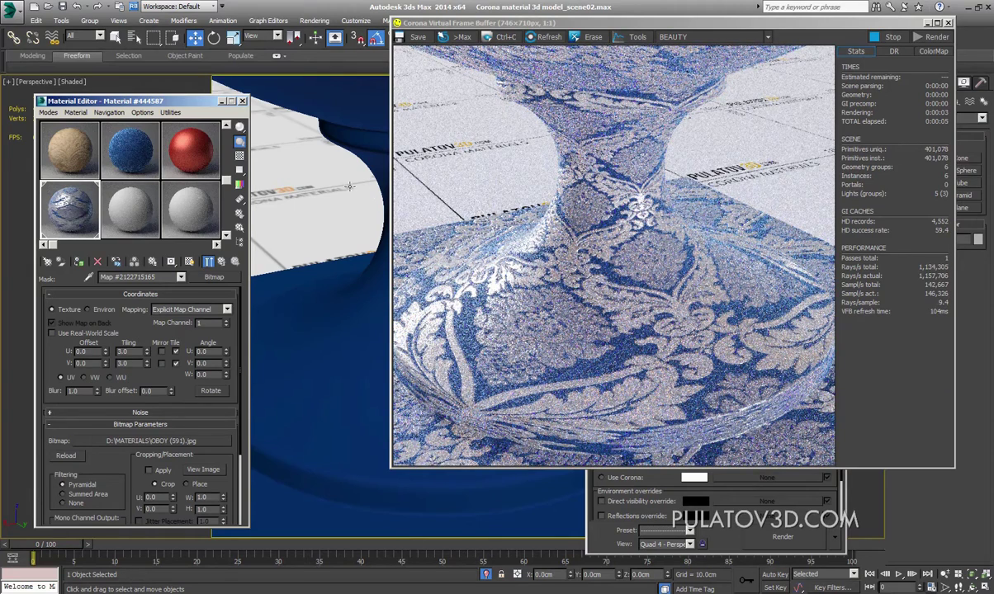
{"action": "left_click", "coordinate": [314, 174]}
Step: Switch to the Camera004 view and reset the mask bitmap's tiling to 1.0
{"action": "key", "text": "c"}
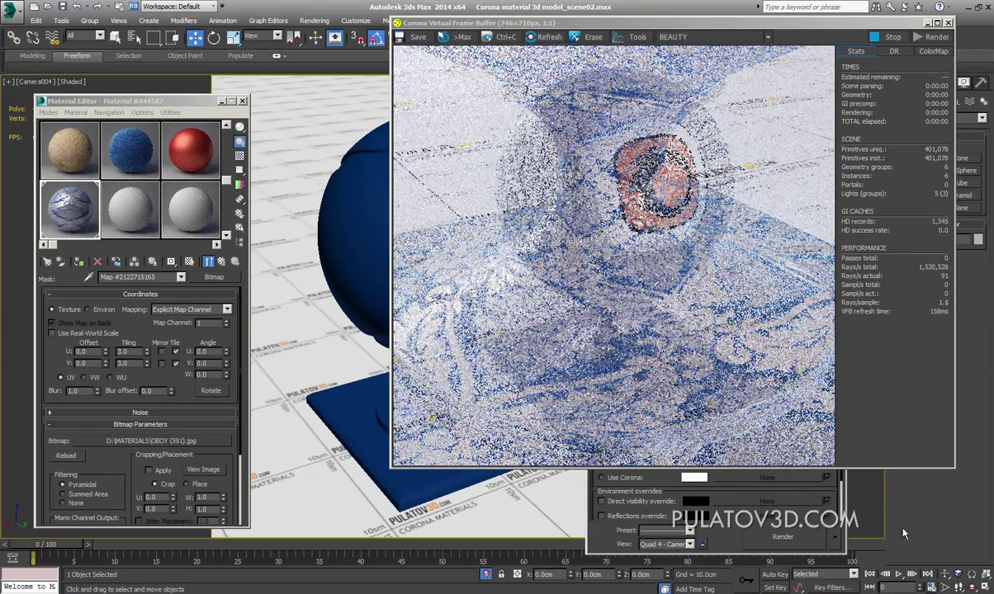
{"action": "left_click", "coordinate": [126, 353]}
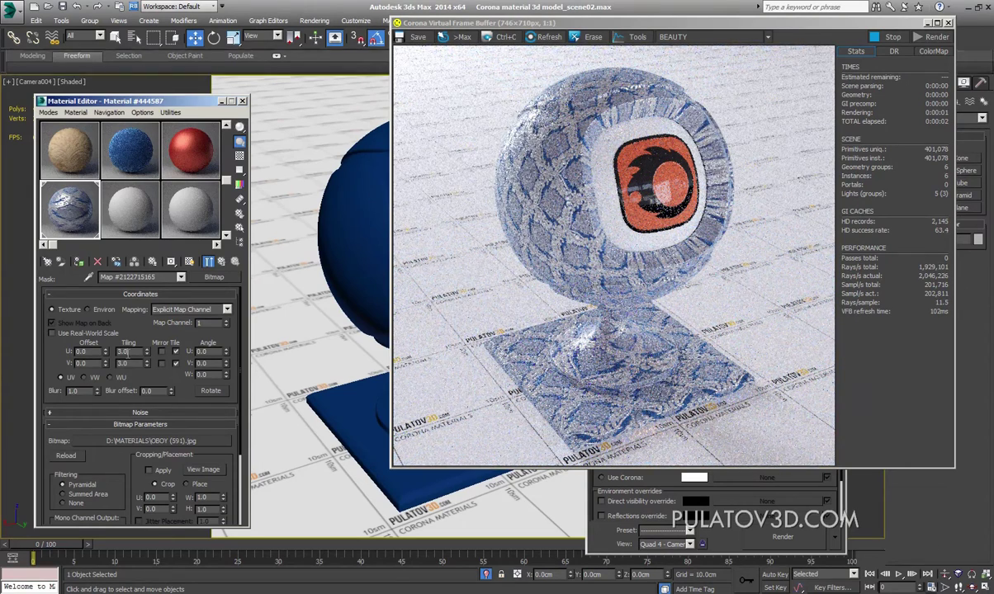
{"action": "double_click", "coordinate": [126, 352]}
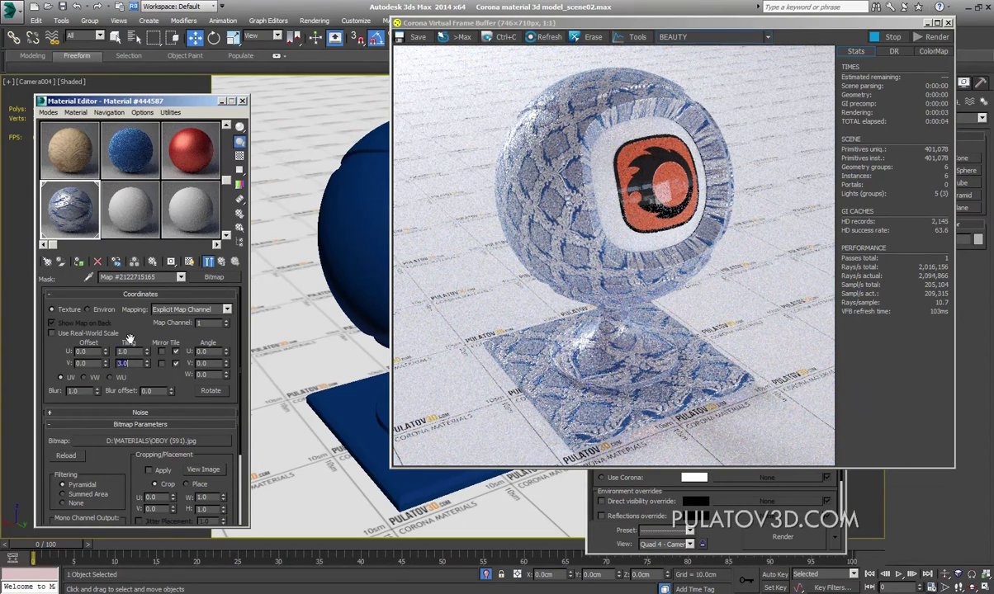
{"action": "key", "text": "Return"}
Step: Set Material 2's bump bitmap tiling back to 1.0
{"action": "left_click", "coordinate": [221, 261]}
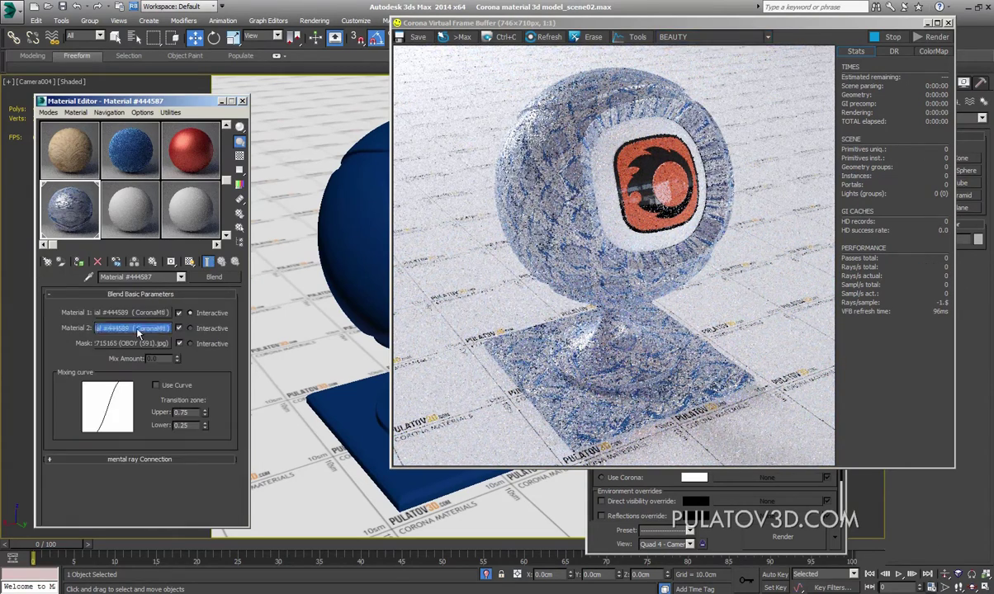
{"action": "left_click", "coordinate": [134, 328]}
{"action": "left_click", "coordinate": [184, 319]}
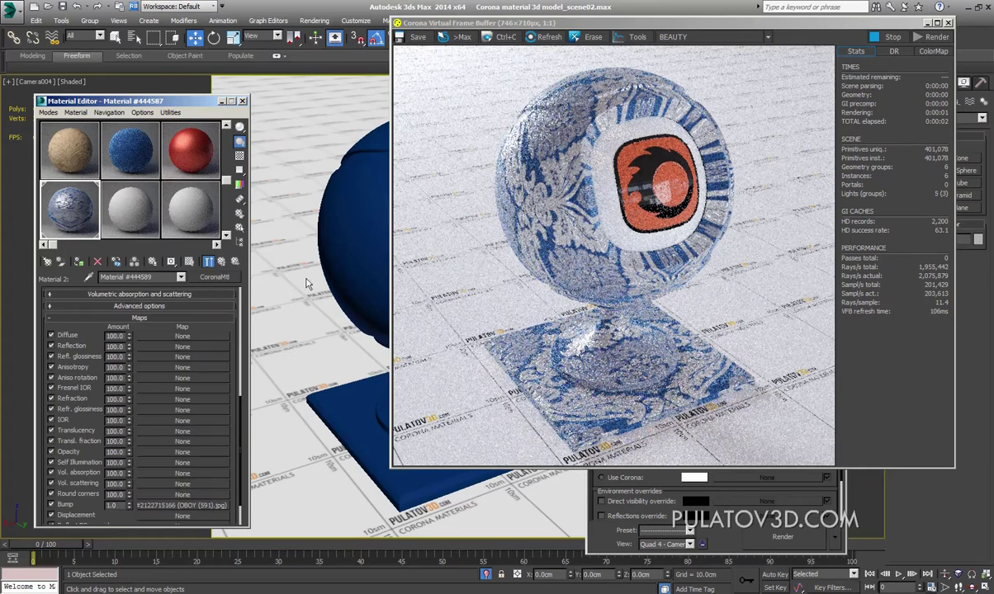
{"action": "scroll", "coordinate": [140, 403], "scroll_direction": "down", "scroll_amount": 3}
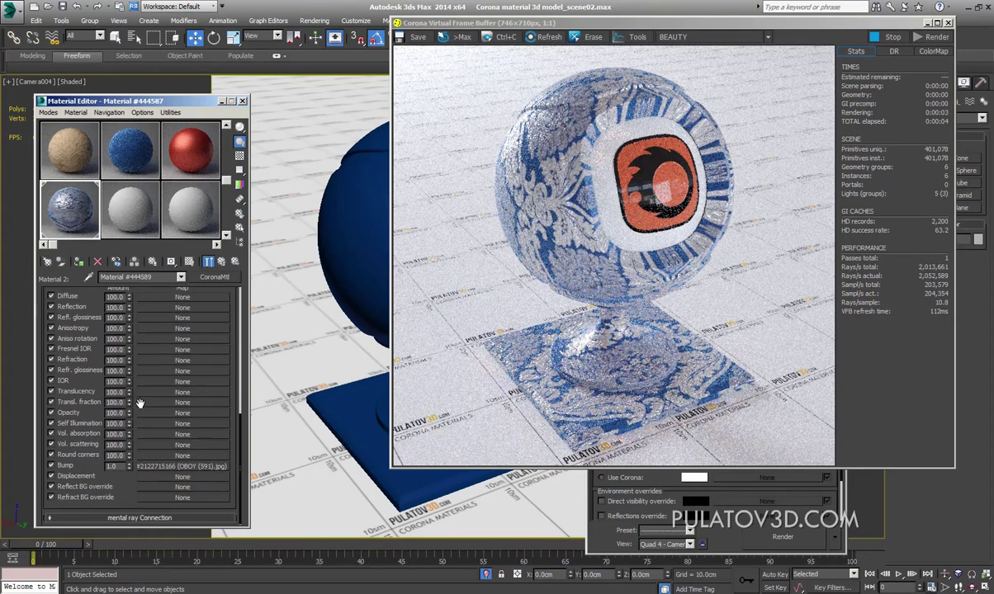
{"action": "left_click", "coordinate": [140, 467]}
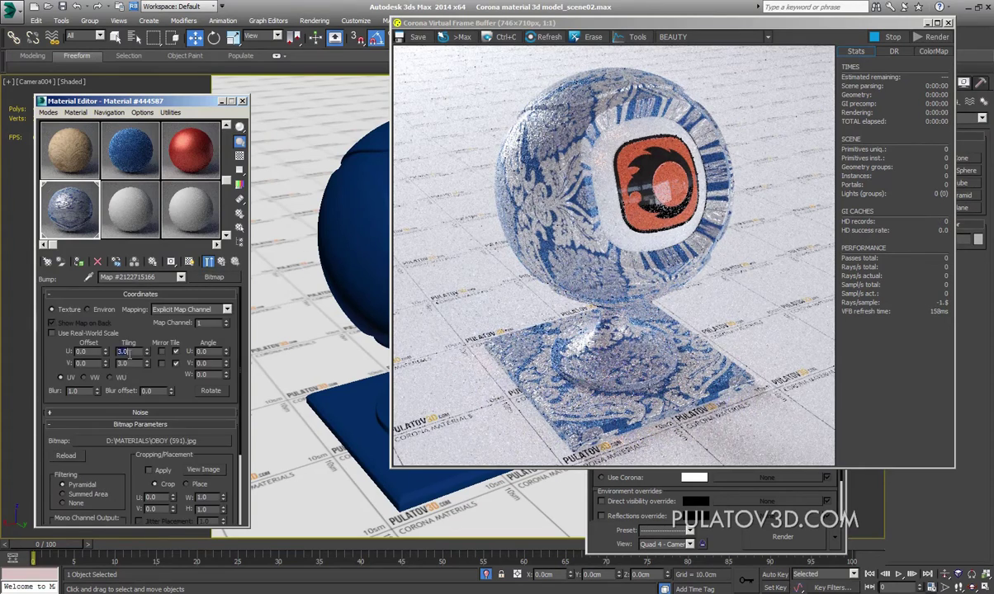
{"action": "type", "text": "1"}
{"action": "key", "text": "Return"}
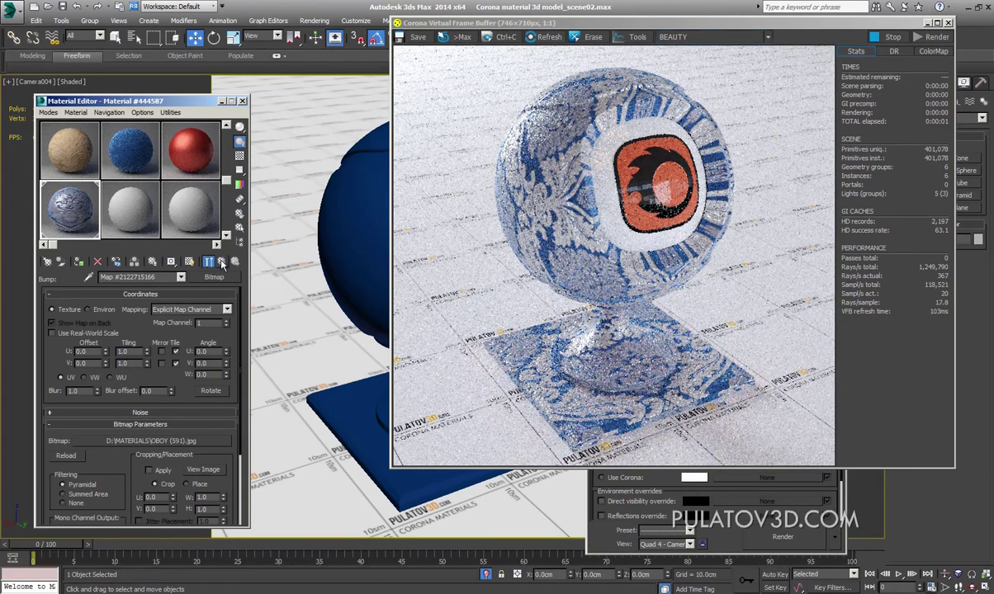
Step: Go to the mask bitmap and browse for a new mask image file
{"action": "left_click", "coordinate": [221, 262]}
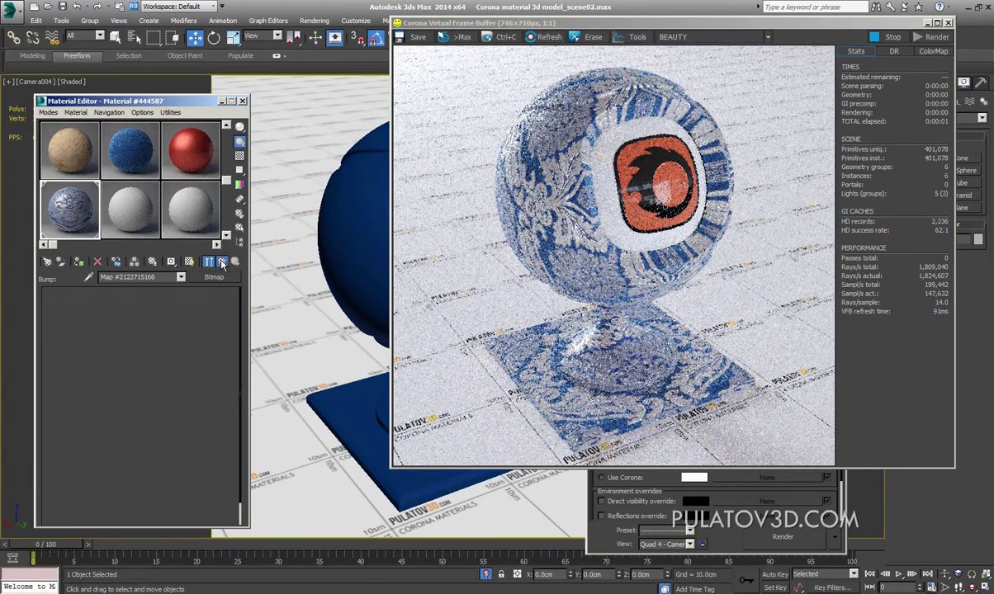
{"action": "left_click", "coordinate": [221, 262]}
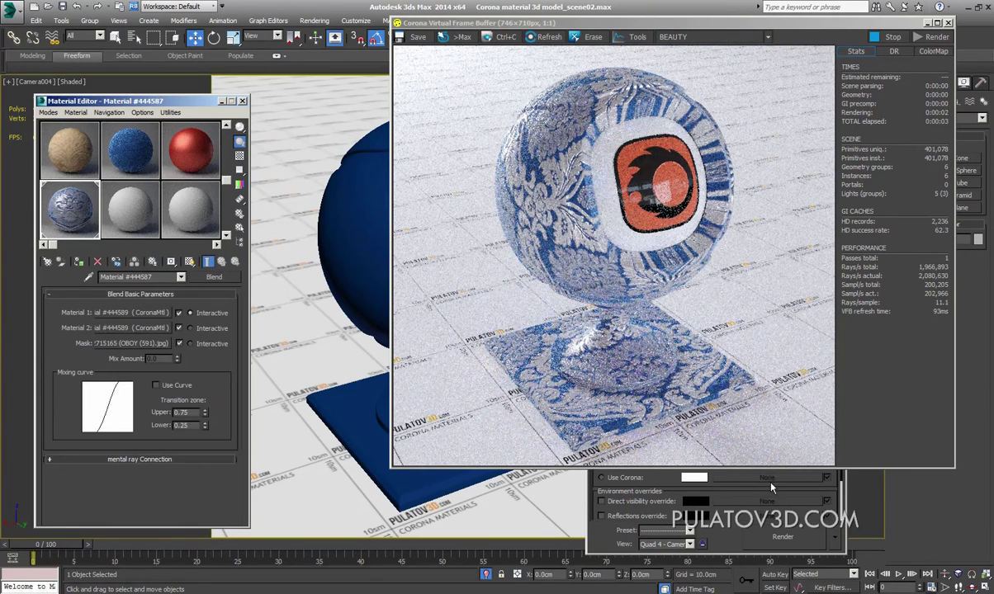
{"action": "left_click", "coordinate": [149, 347]}
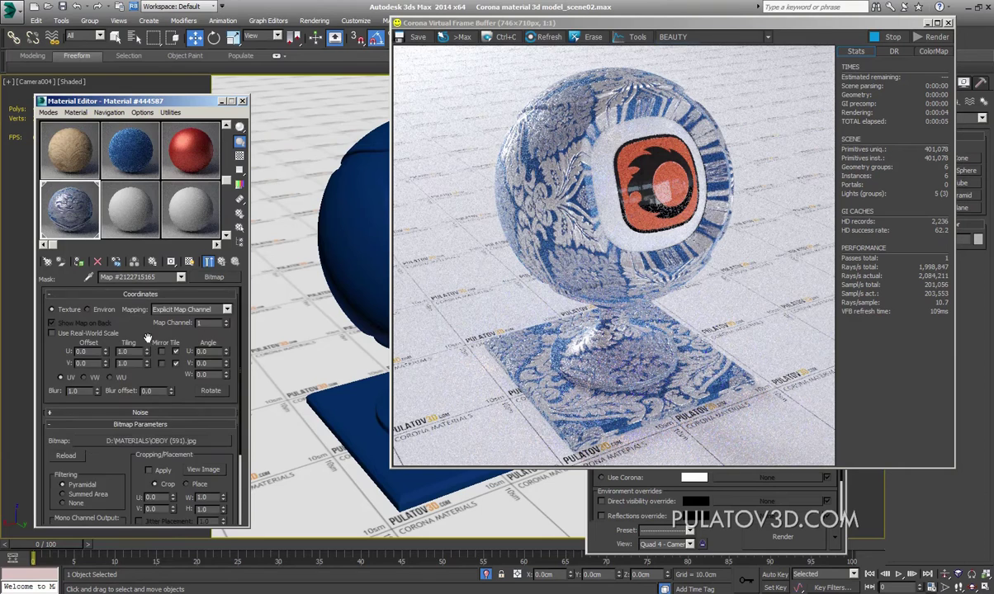
{"action": "left_click", "coordinate": [156, 416]}
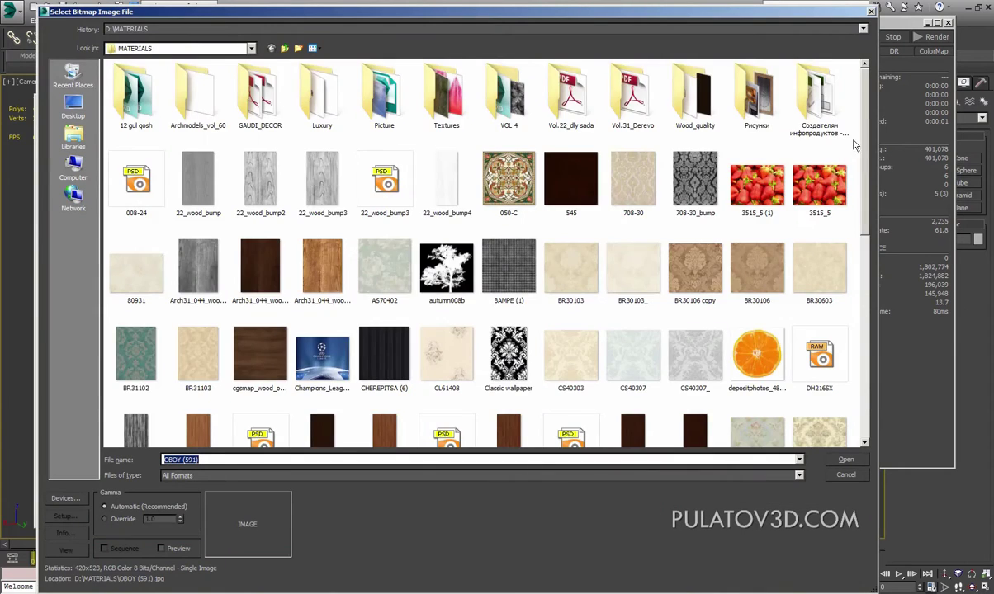
Step: Load OBOY (594).jpg as the mask image
{"action": "scroll", "coordinate": [834, 215], "scroll_direction": "down", "scroll_amount": 10}
{"action": "scroll", "coordinate": [821, 297], "scroll_direction": "down", "scroll_amount": 2}
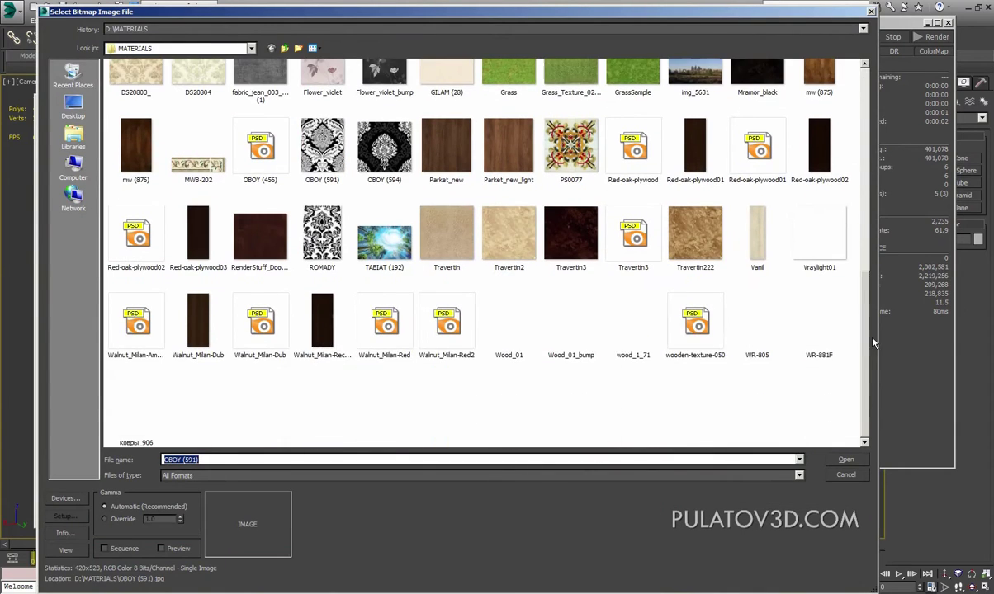
{"action": "double_click", "coordinate": [402, 170]}
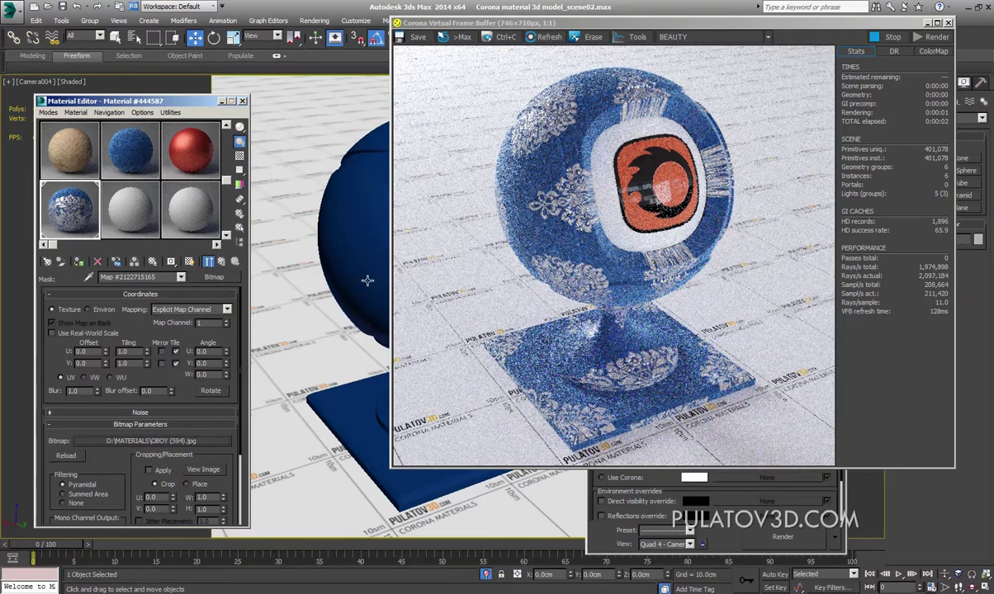
Step: Replace Material 2's bump bitmap with OBOY (594).jpg
{"action": "left_click", "coordinate": [221, 261]}
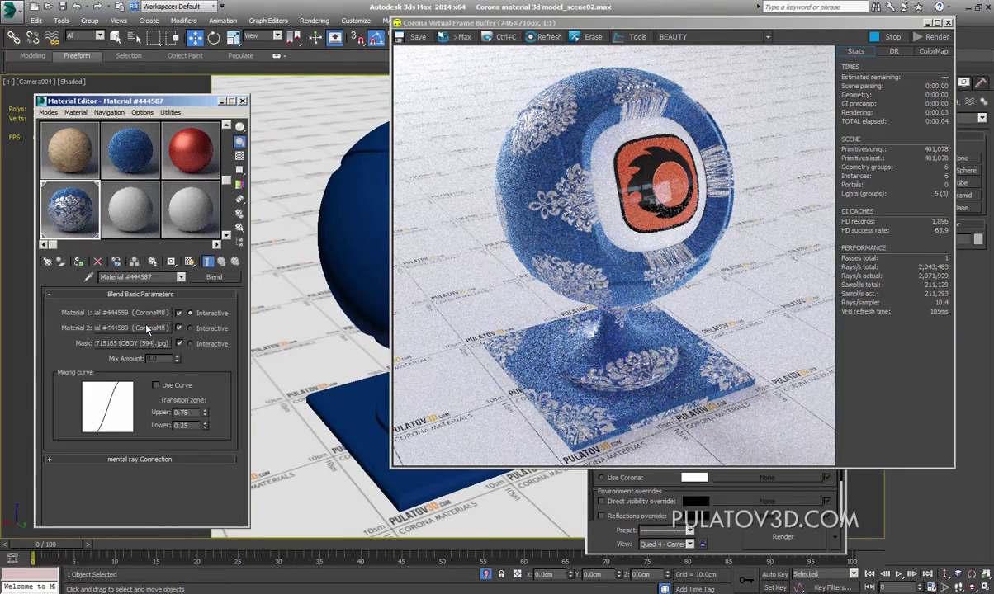
{"action": "left_click", "coordinate": [221, 261]}
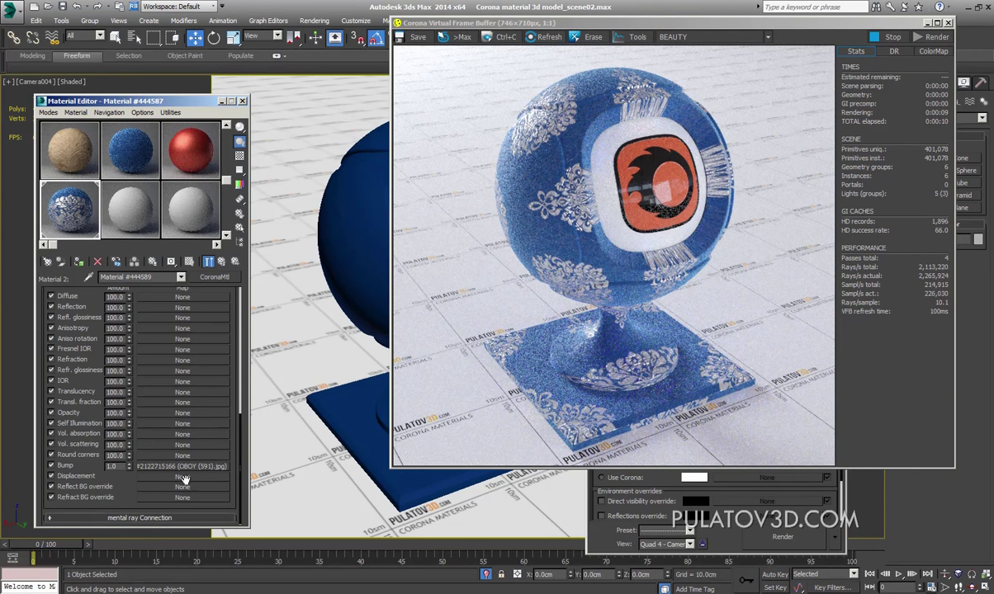
{"action": "left_click", "coordinate": [183, 466]}
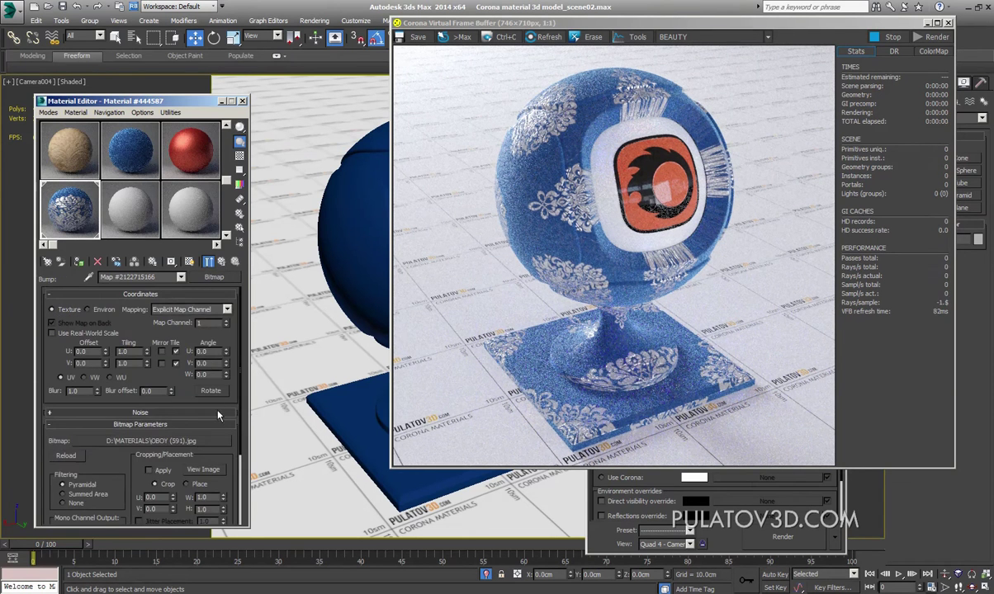
{"action": "left_click", "coordinate": [151, 441]}
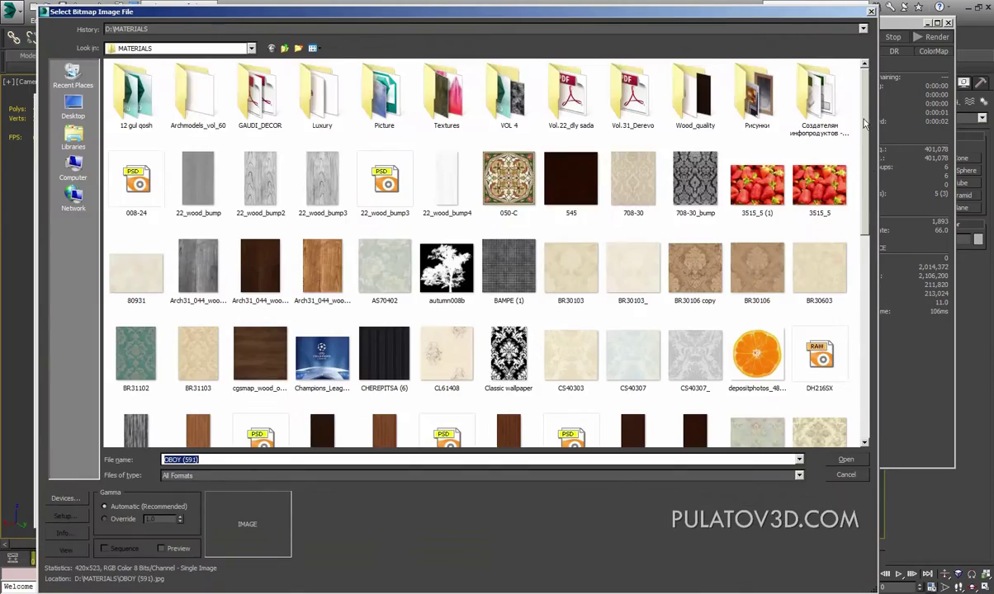
{"action": "left_click_drag", "start_coordinate": [864, 122], "coordinate": [867, 247]}
{"action": "double_click", "coordinate": [389, 312]}
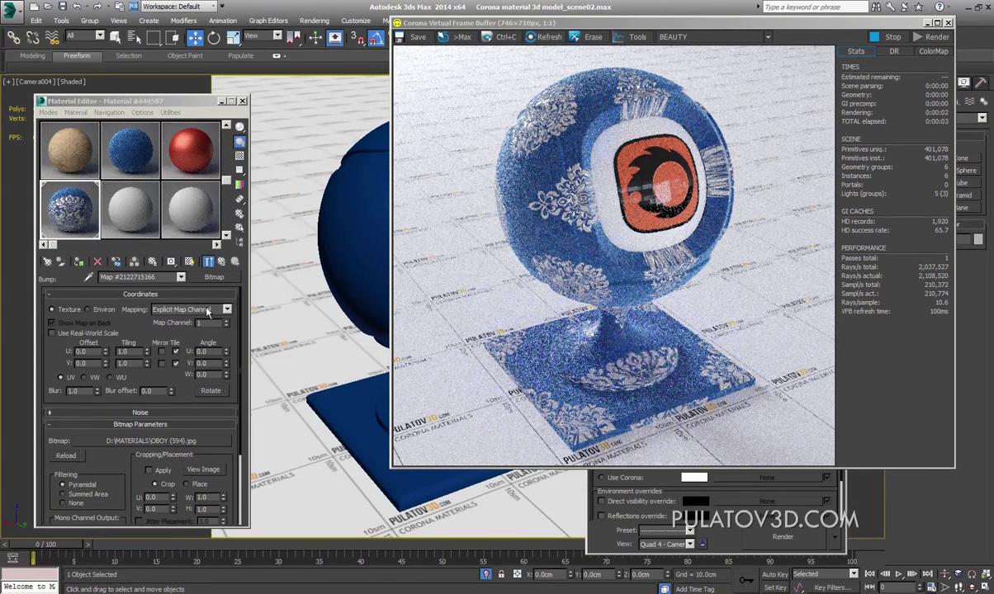
Step: Return to the Blend material and open Material 1's settings
{"action": "left_click", "coordinate": [221, 261]}
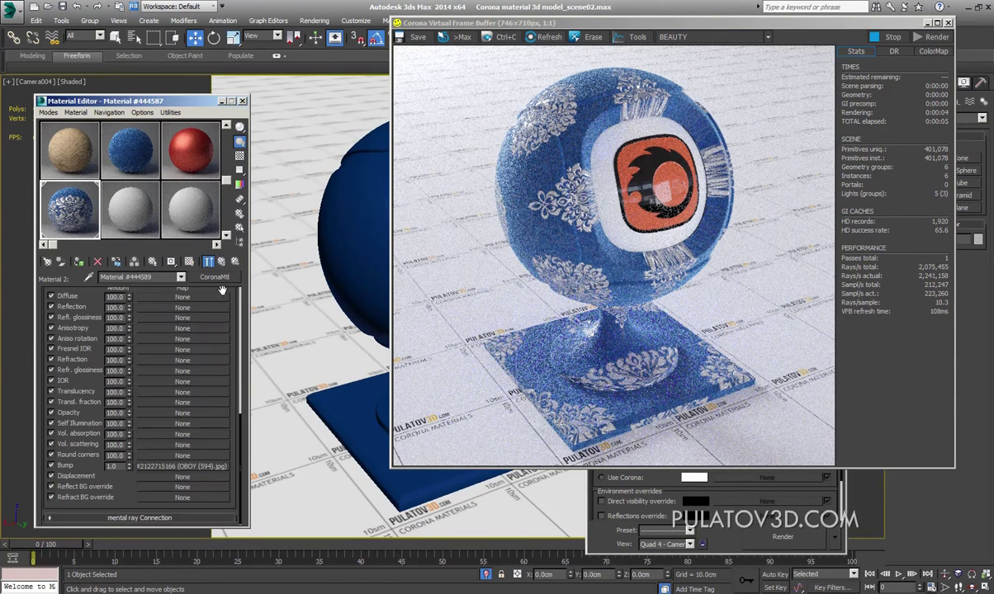
{"action": "scroll", "coordinate": [221, 314], "scroll_direction": "up", "scroll_amount": 5}
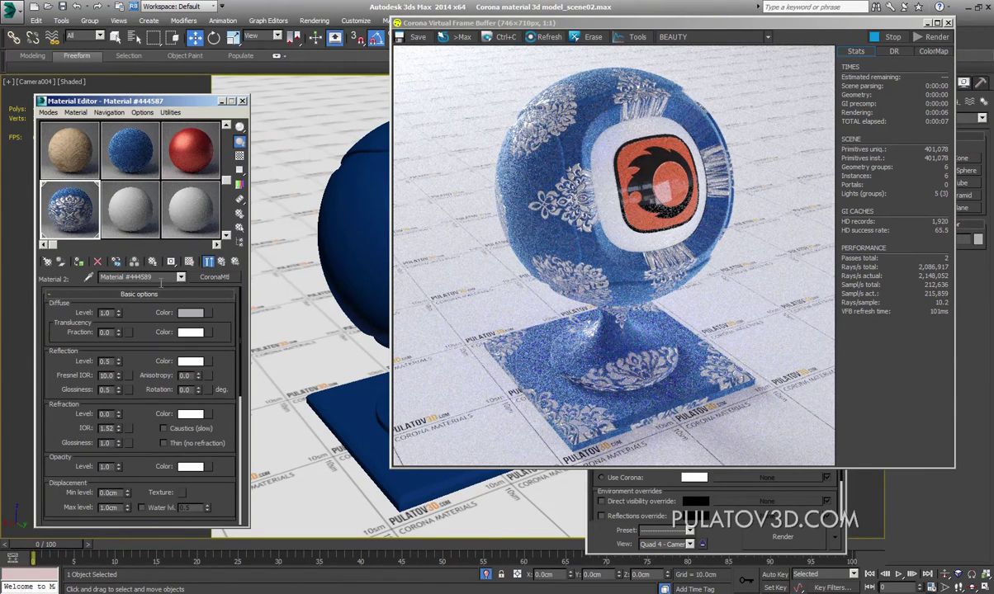
{"action": "scroll", "coordinate": [165, 330], "scroll_direction": "down", "scroll_amount": 2}
{"action": "scroll", "coordinate": [165, 330], "scroll_direction": "down", "scroll_amount": 3}
{"action": "scroll", "coordinate": [181, 330], "scroll_direction": "down", "scroll_amount": 3}
{"action": "scroll", "coordinate": [215, 314], "scroll_direction": "down", "scroll_amount": 2}
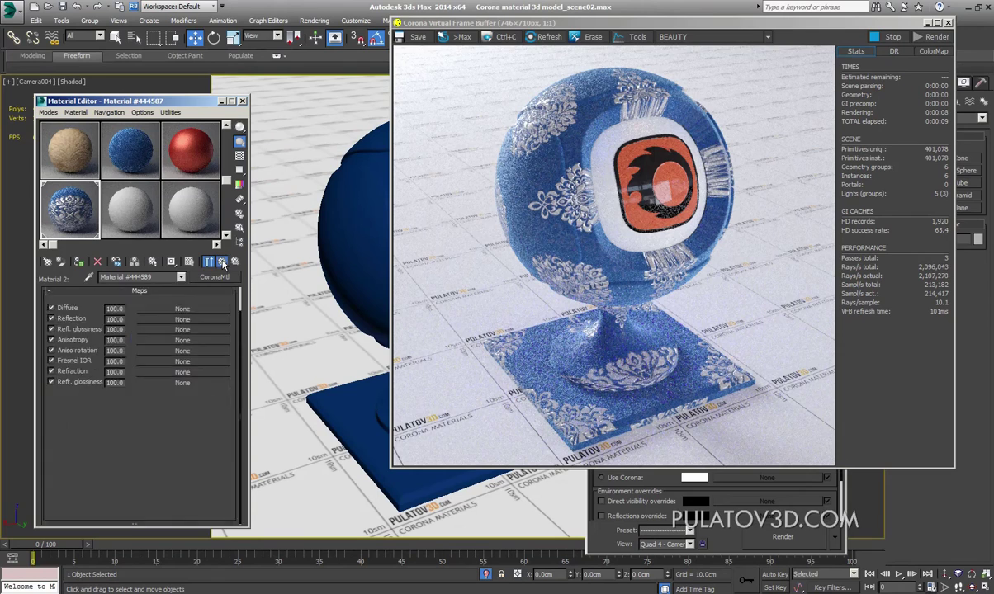
{"action": "left_click", "coordinate": [222, 261]}
{"action": "left_click", "coordinate": [147, 314]}
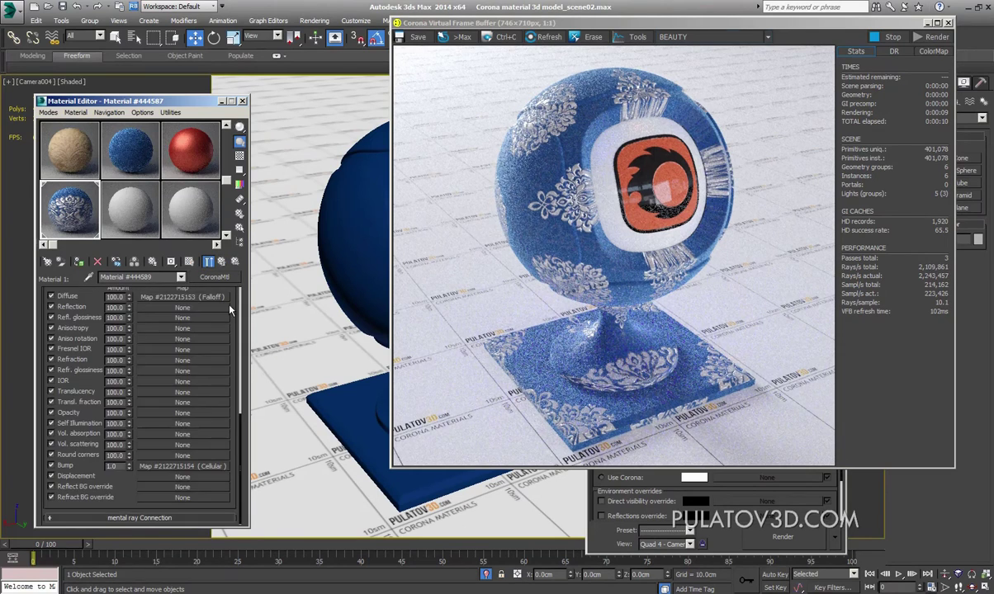
Step: Set Material 1's diffuse Falloff front colour to dark red and side colour to bright red
{"action": "left_click", "coordinate": [186, 326]}
{"action": "left_click", "coordinate": [62, 320]}
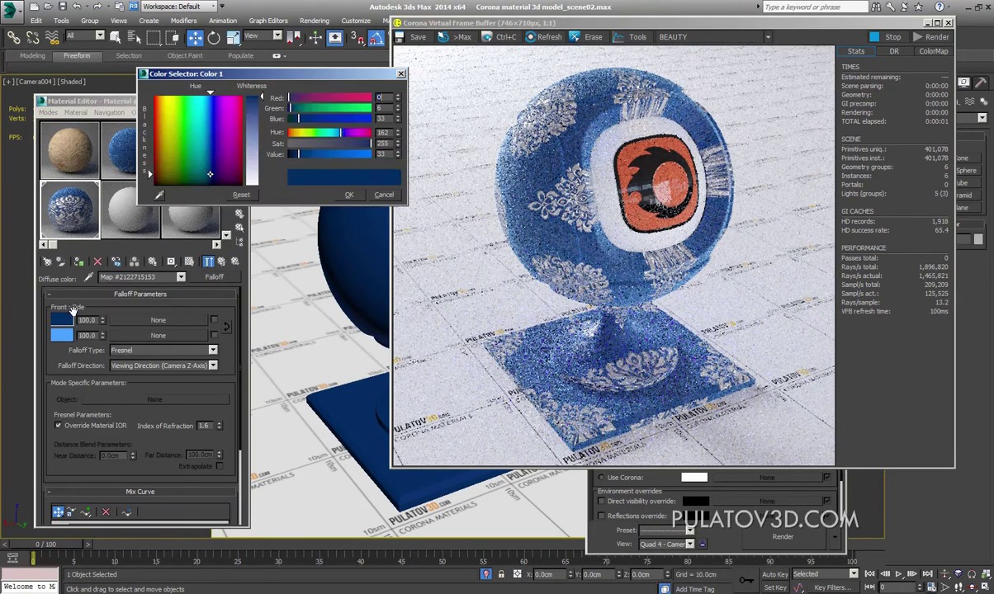
{"action": "left_click_drag", "start_coordinate": [210, 104], "coordinate": [151, 155]}
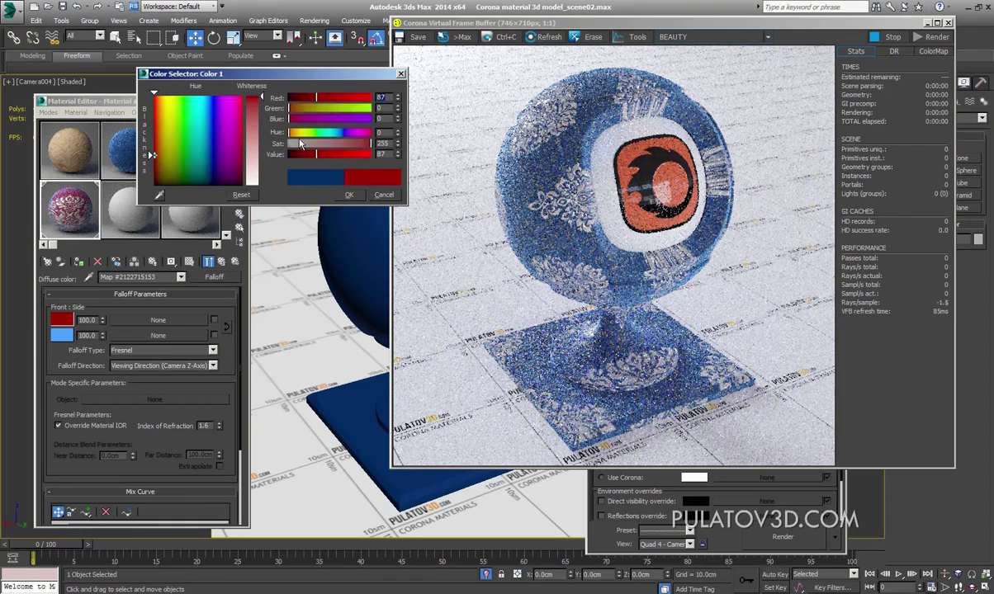
{"action": "left_click", "coordinate": [349, 195]}
{"action": "left_click", "coordinate": [62, 335]}
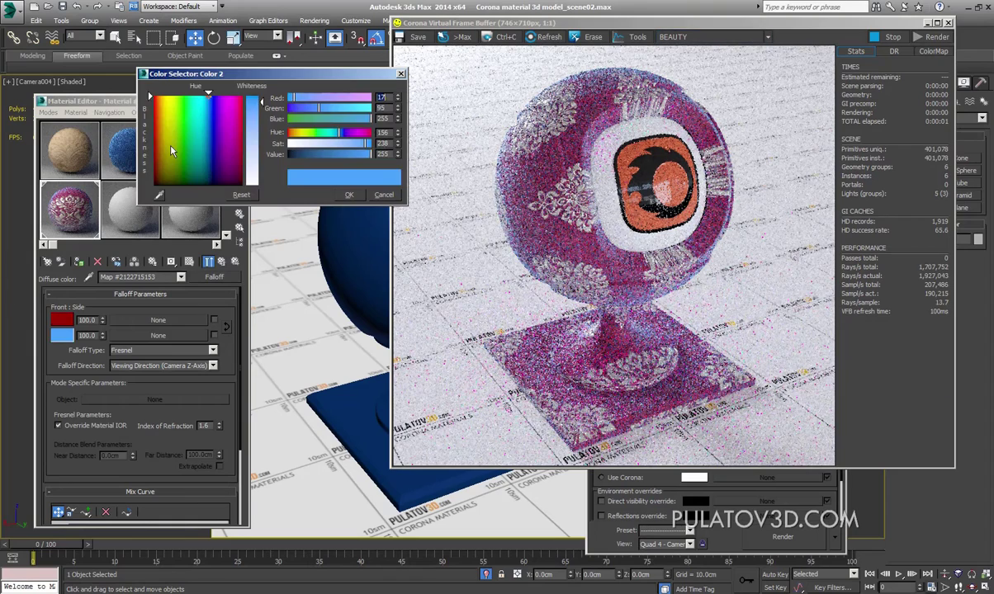
{"action": "left_click_drag", "start_coordinate": [161, 117], "coordinate": [153, 97]}
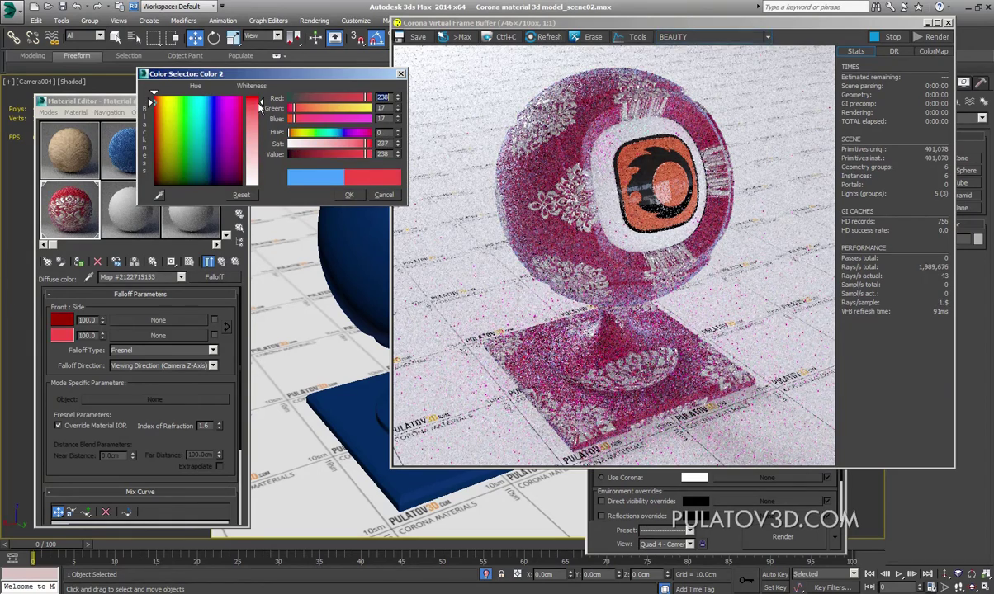
{"action": "left_click_drag", "start_coordinate": [262, 103], "coordinate": [263, 99]}
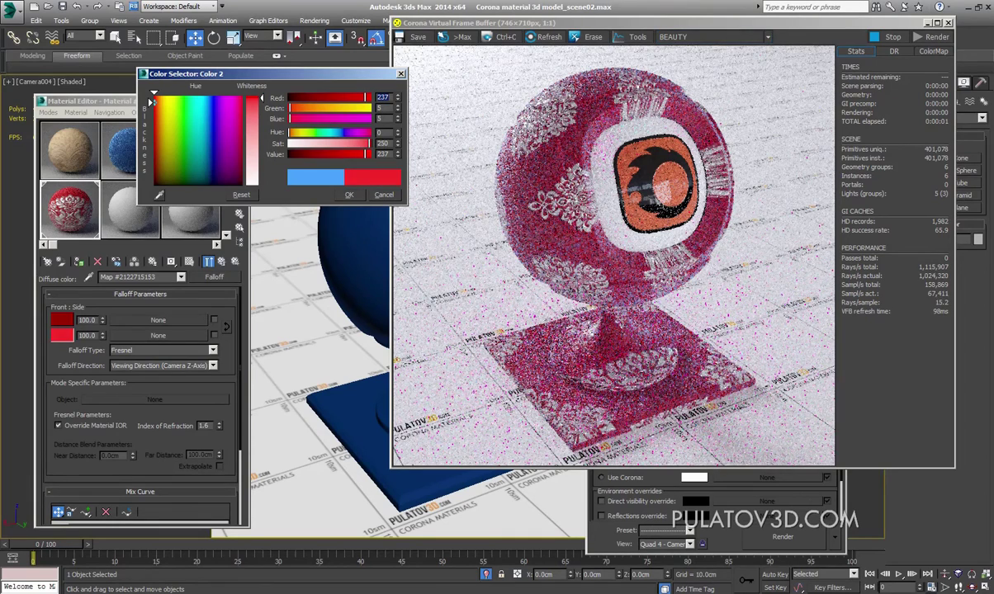
{"action": "left_click", "coordinate": [347, 195]}
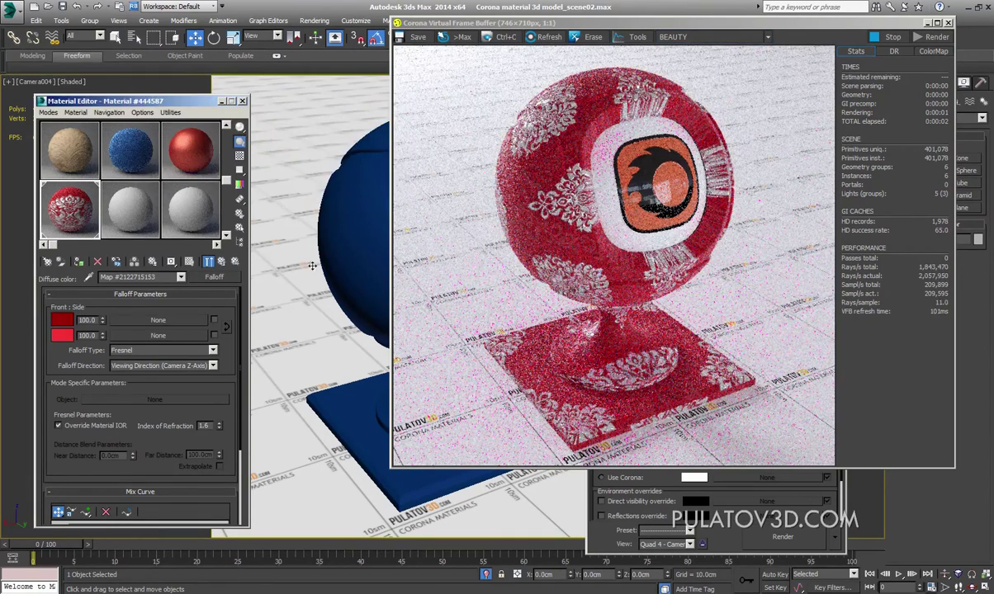
Step: Set the second sub-material's diffuse colour to black (0,0,0)
{"action": "left_click", "coordinate": [221, 261]}
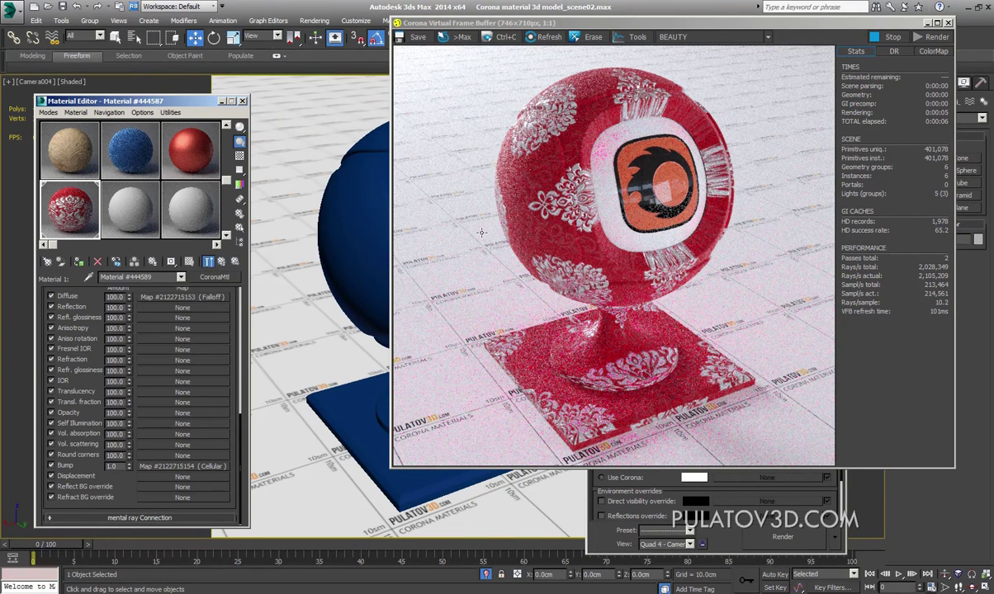
{"action": "left_click", "coordinate": [220, 260]}
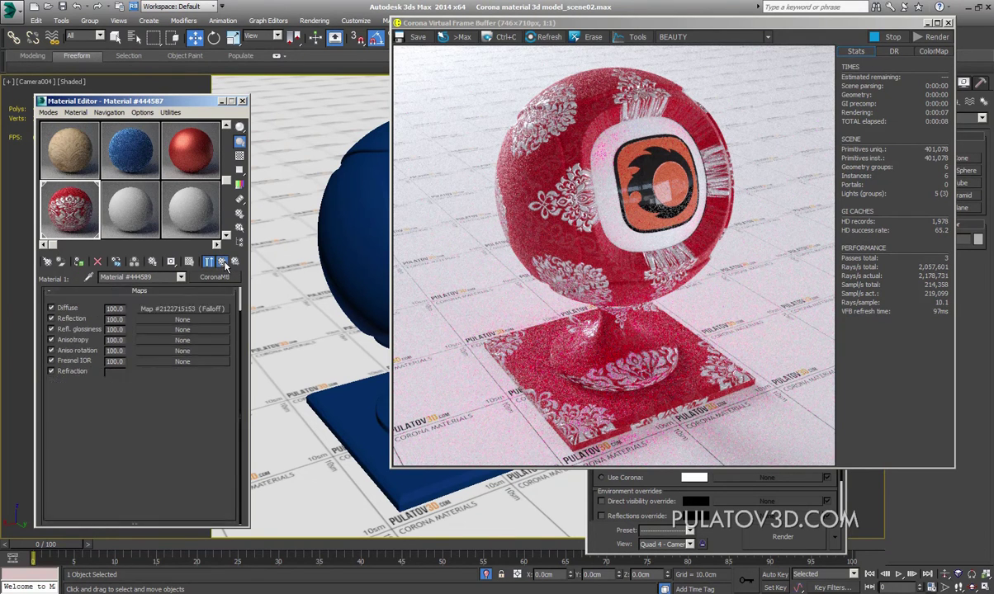
{"action": "left_click", "coordinate": [130, 330]}
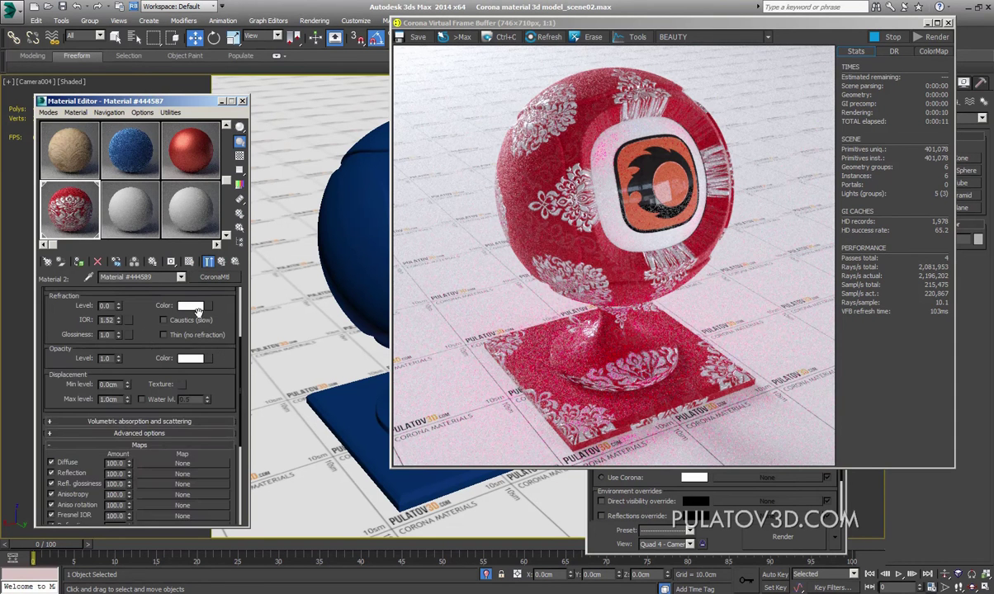
{"action": "left_click", "coordinate": [194, 315]}
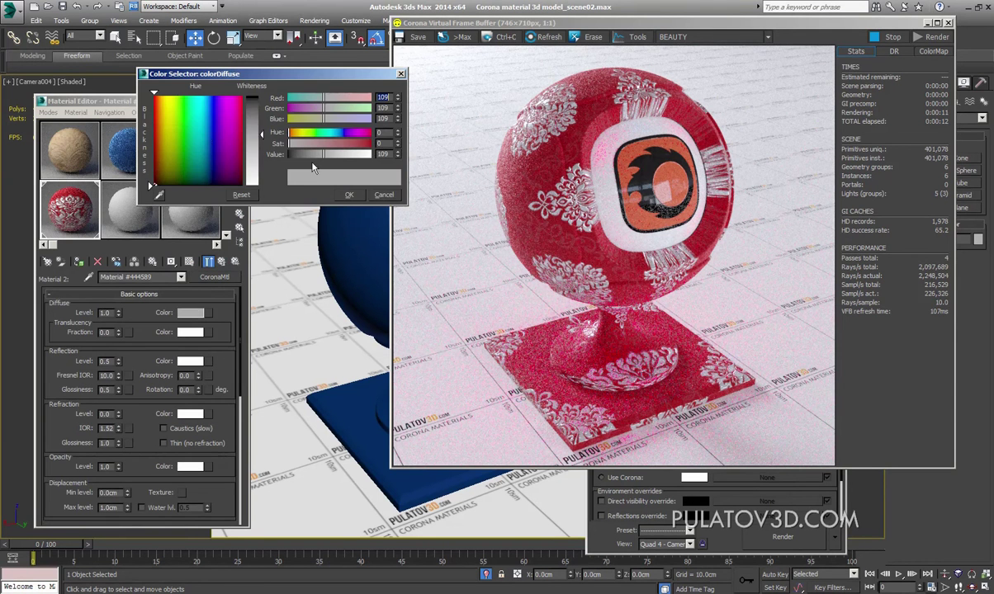
{"action": "mouse_move", "coordinate": [176, 123]}
{"action": "left_mouse_down"}
{"action": "mouse_move", "coordinate": [157, 98]}
{"action": "mouse_move", "coordinate": [160, 127]}
{"action": "left_mouse_up"}
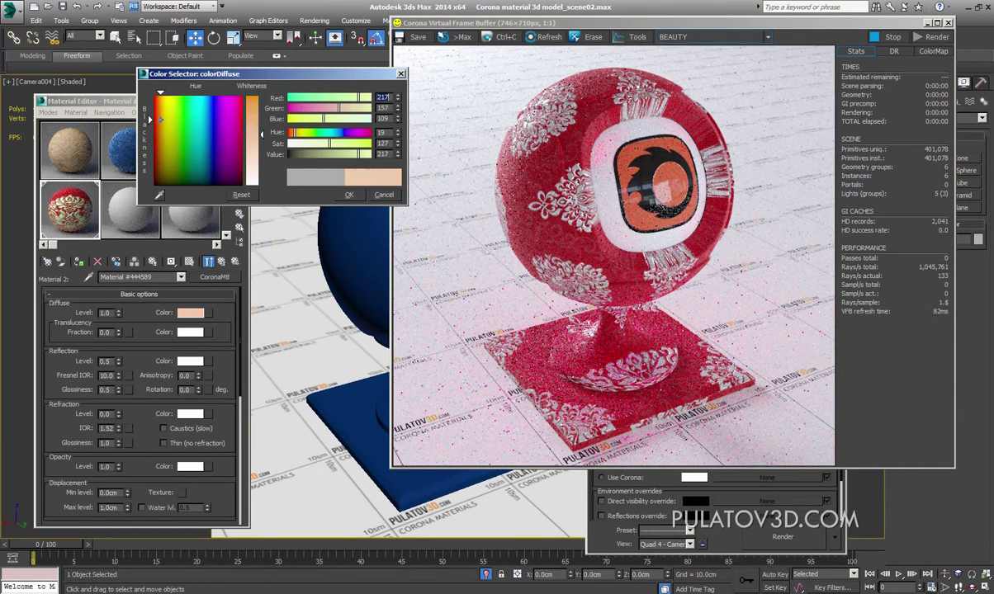
{"action": "left_click_drag", "start_coordinate": [261, 134], "coordinate": [261, 121]}
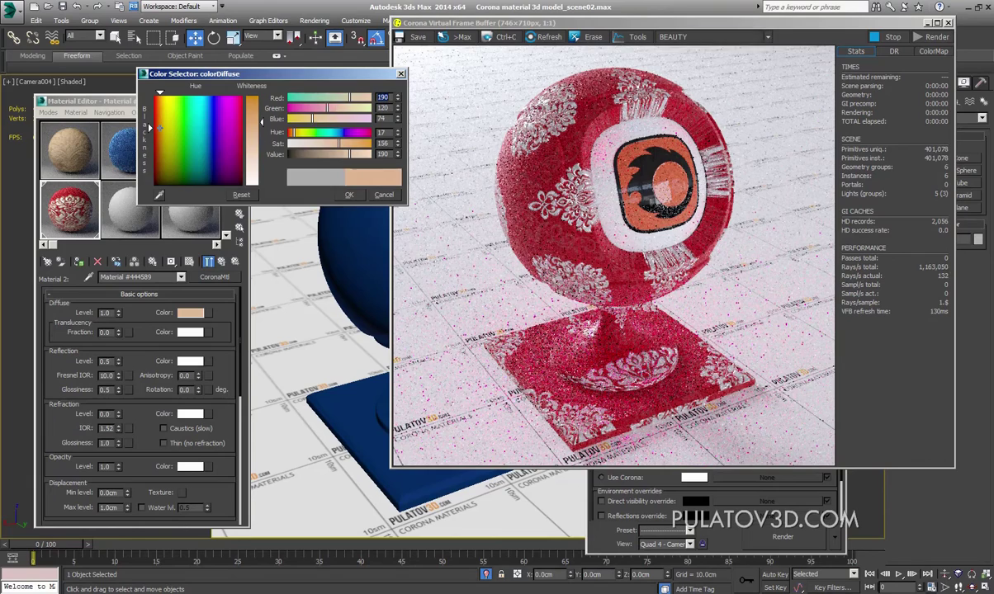
{"action": "left_click", "coordinate": [349, 196]}
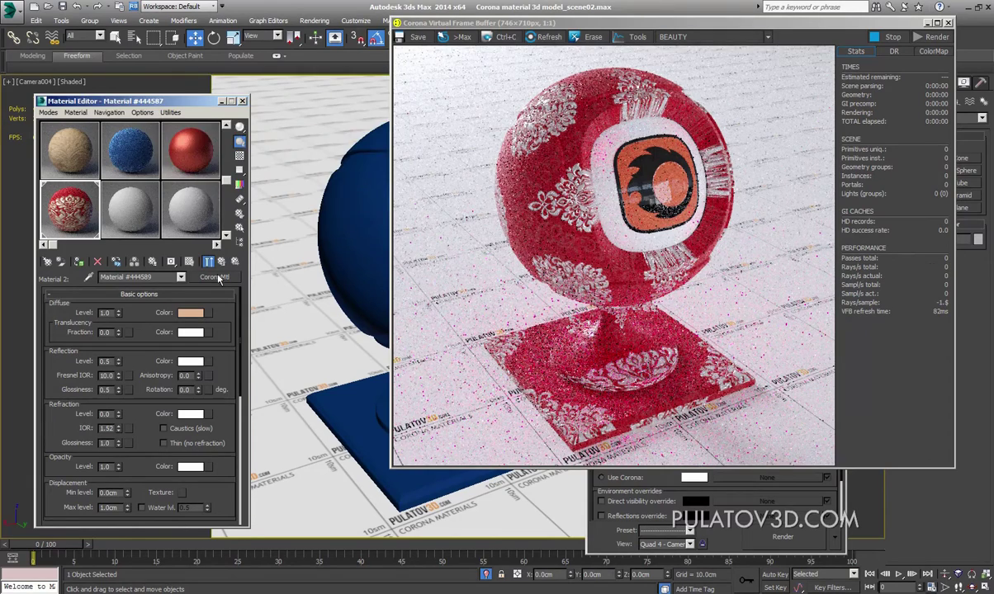
{"action": "left_click", "coordinate": [191, 313]}
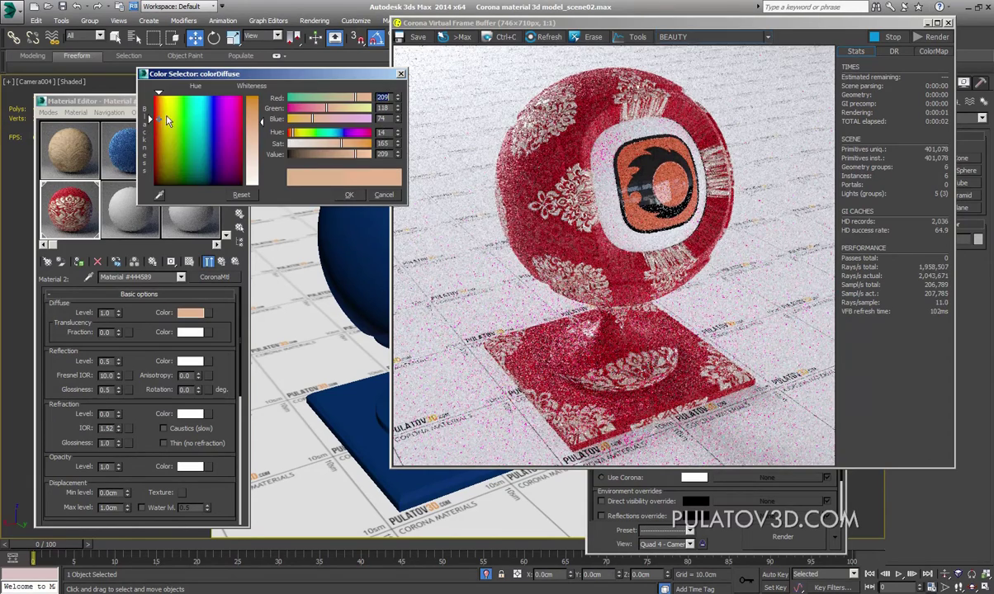
{"action": "left_click_drag", "start_coordinate": [167, 120], "coordinate": [151, 187]}
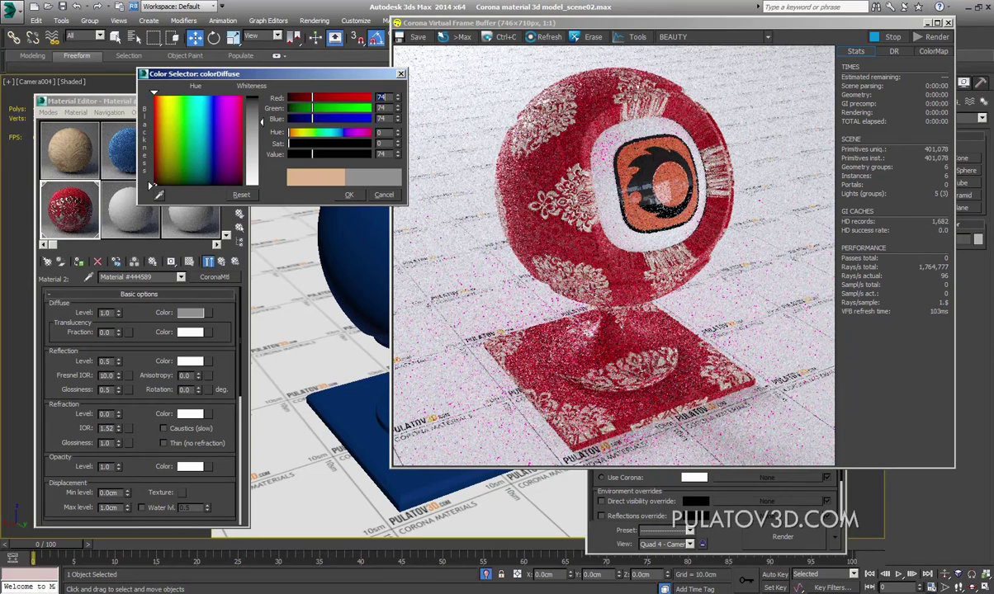
{"action": "left_click_drag", "start_coordinate": [265, 122], "coordinate": [262, 96]}
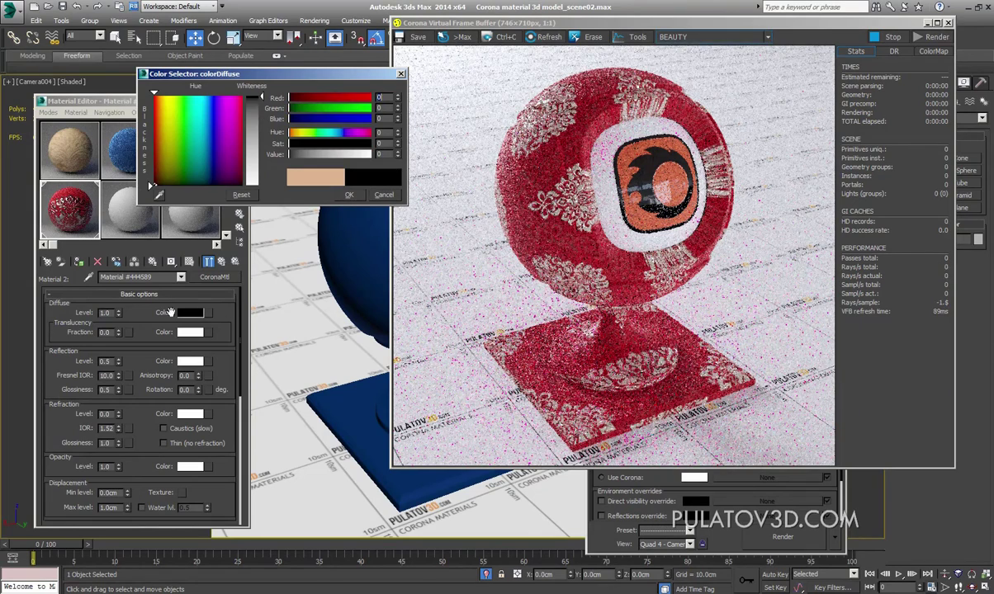
{"action": "left_click", "coordinate": [347, 194]}
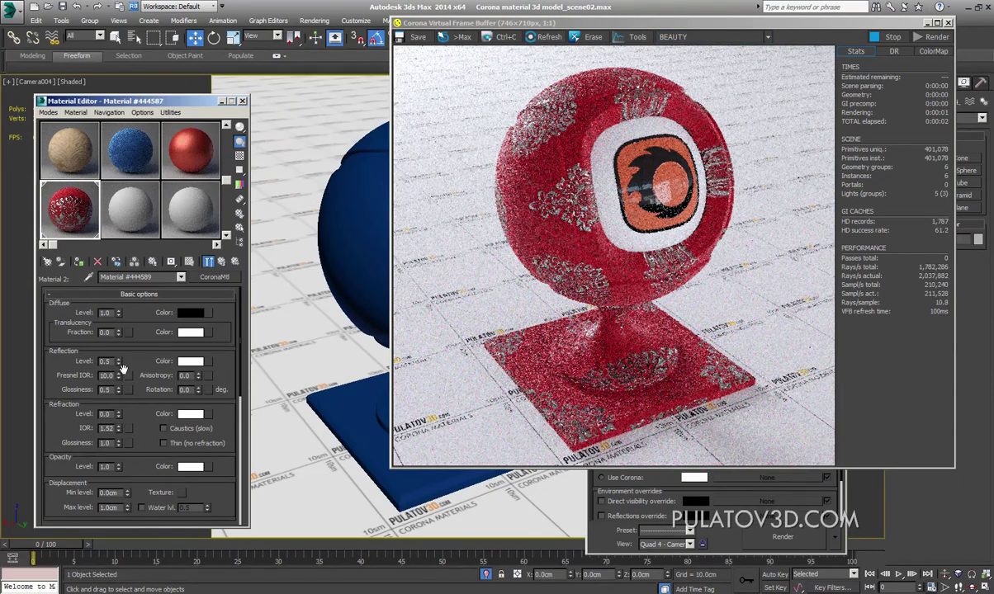
Step: Set its reflection colour to a warm orange-gold (about 177,109)
{"action": "left_click", "coordinate": [179, 362]}
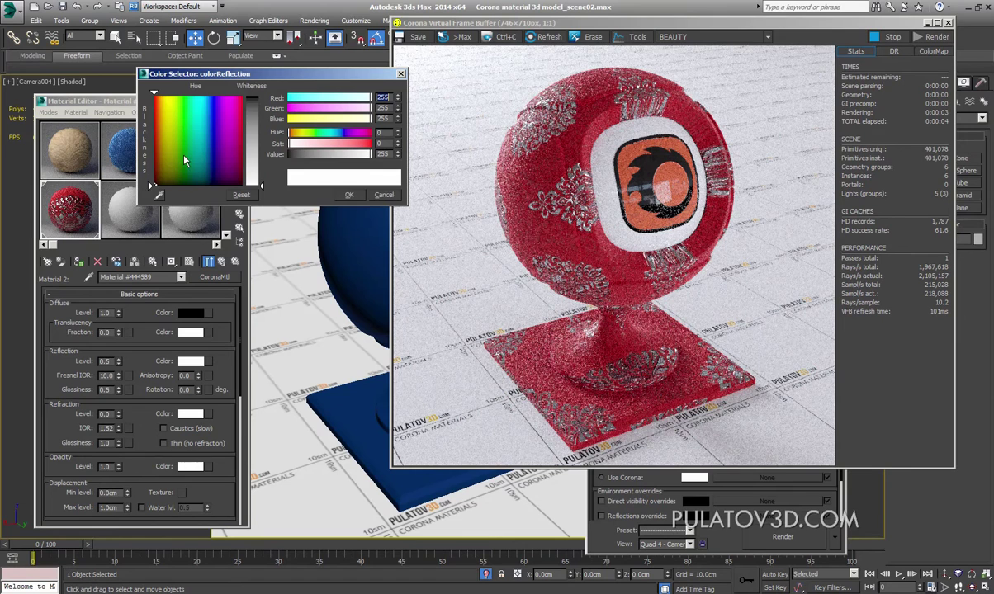
{"action": "left_click_drag", "start_coordinate": [185, 160], "coordinate": [159, 130]}
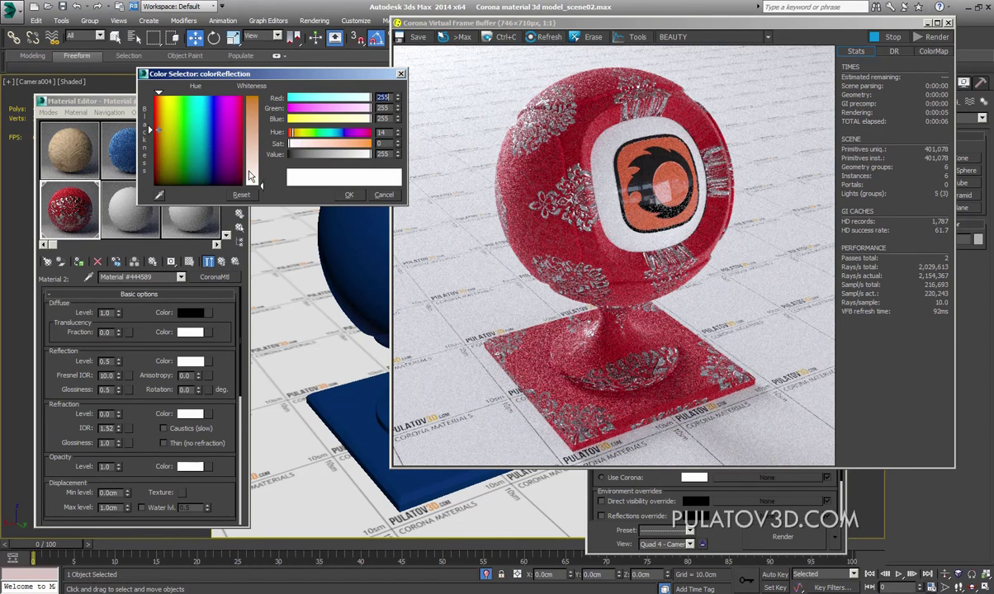
{"action": "left_click_drag", "start_coordinate": [250, 176], "coordinate": [250, 112]}
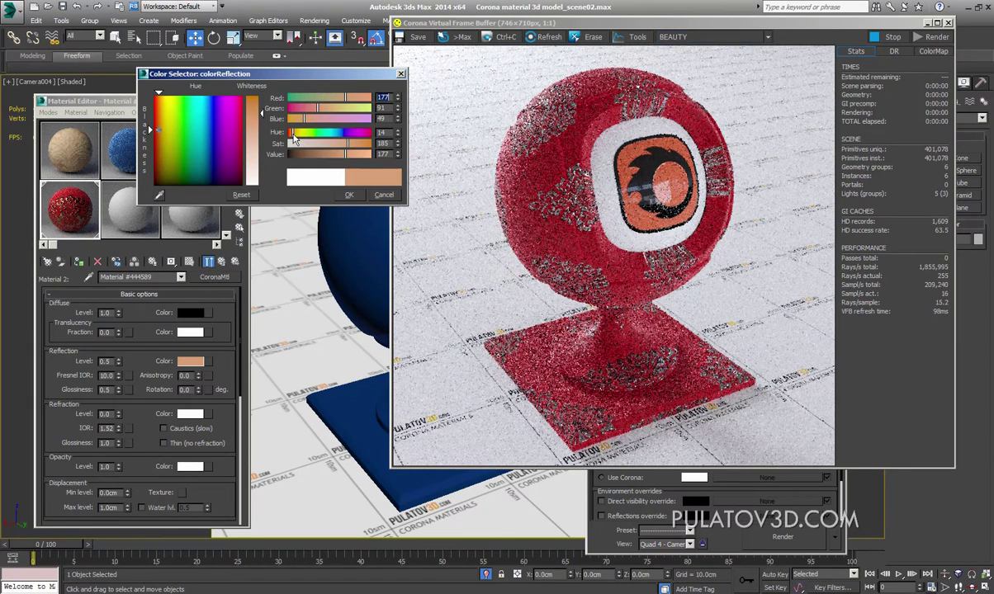
{"action": "left_click_drag", "start_coordinate": [293, 136], "coordinate": [294, 136]}
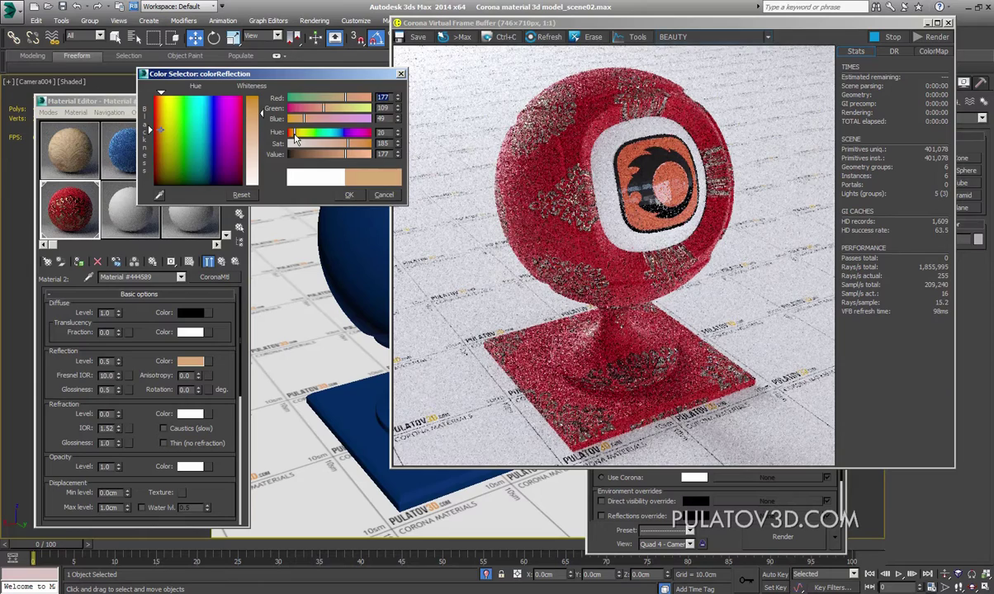
{"action": "left_click", "coordinate": [349, 195]}
{"action": "type", "text": "100"}
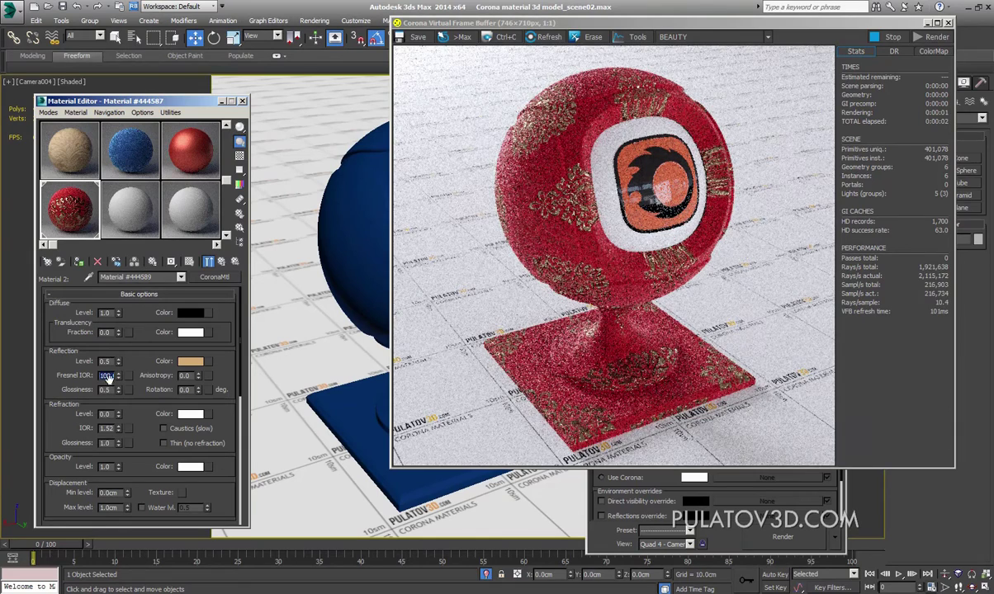
Step: Set Material 2's reflection level to 1.0 and glossiness to 0.7
{"action": "left_click", "coordinate": [112, 361]}
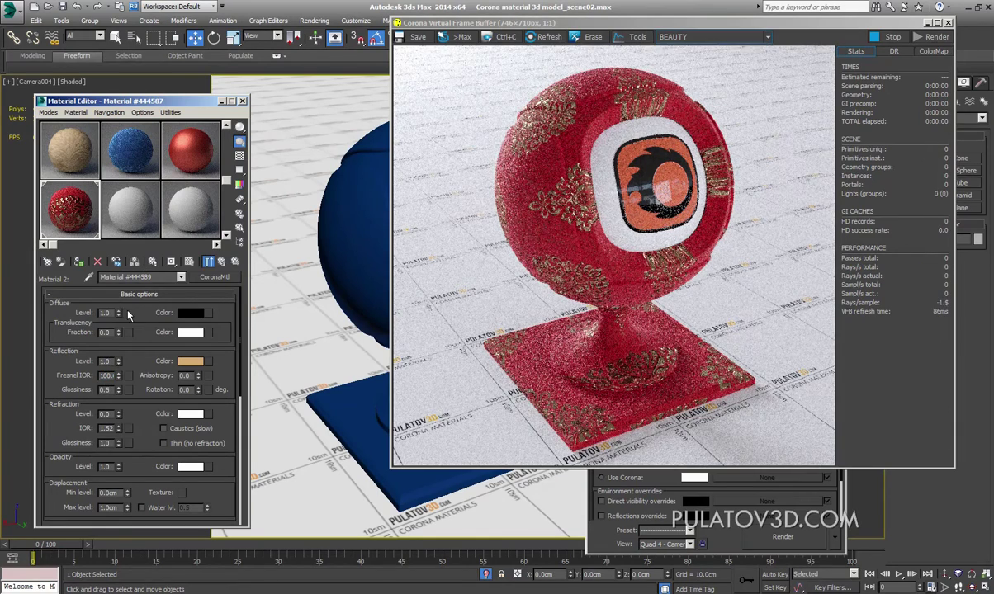
{"action": "type", "text": "1"}
{"action": "key", "text": "Return"}
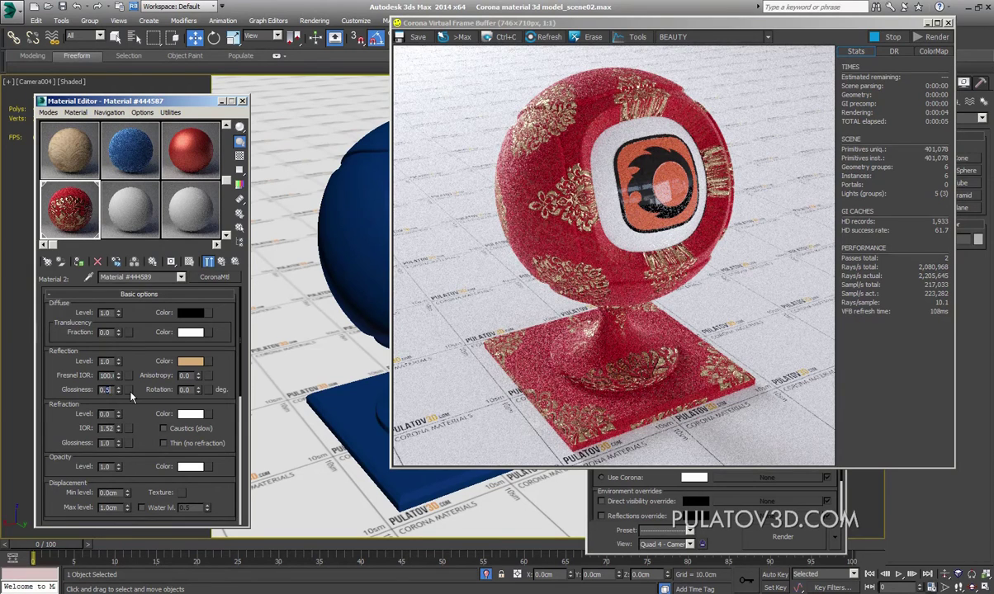
{"action": "type", "text": "0.7"}
{"action": "key", "text": "Return"}
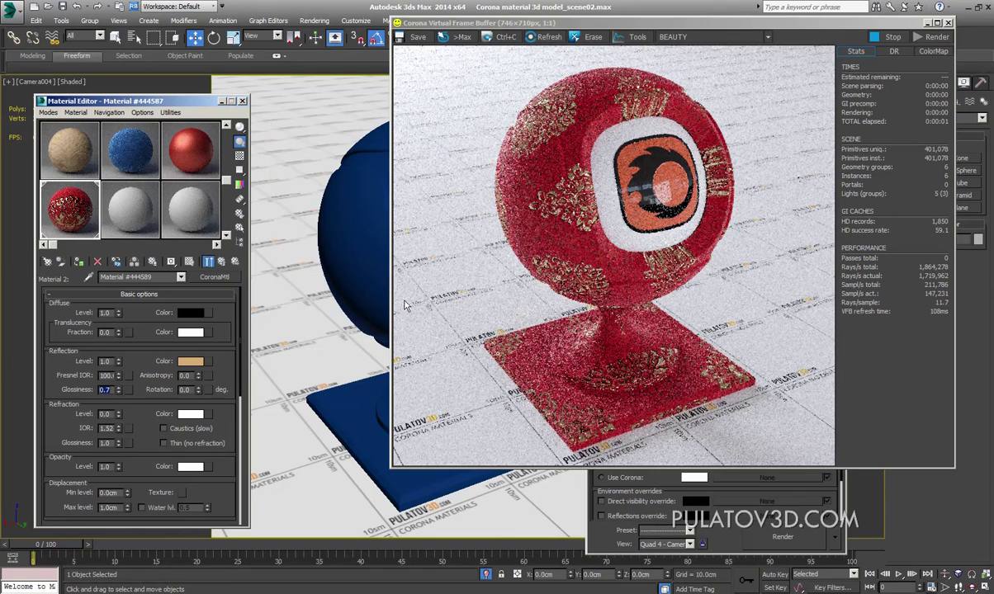
{"action": "left_click", "coordinate": [221, 262]}
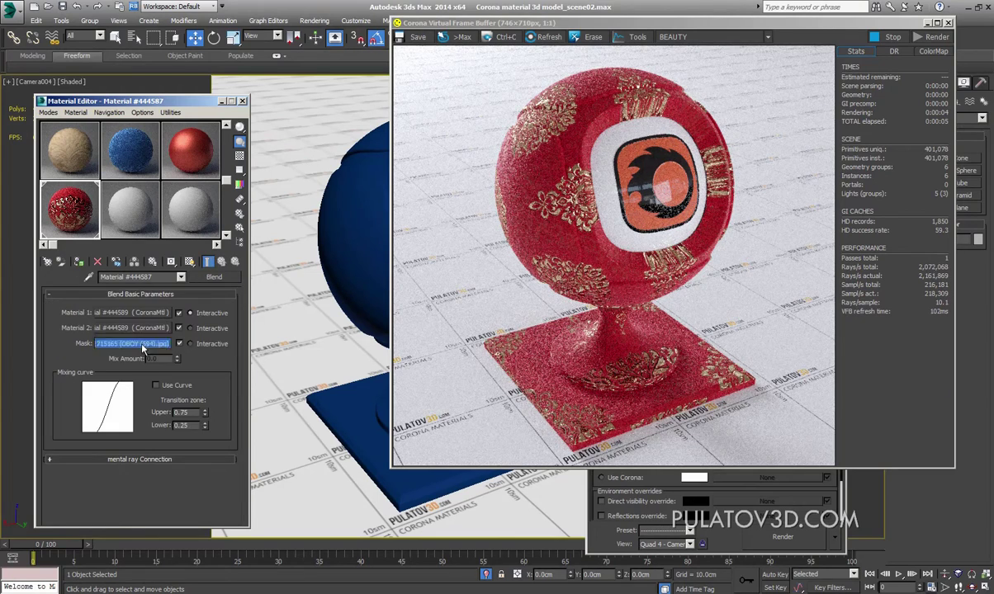
Step: Replace the Blend's mask bitmap with the damask image OBOY (591).jpg
{"action": "left_click", "coordinate": [136, 343]}
{"action": "left_click", "coordinate": [141, 418]}
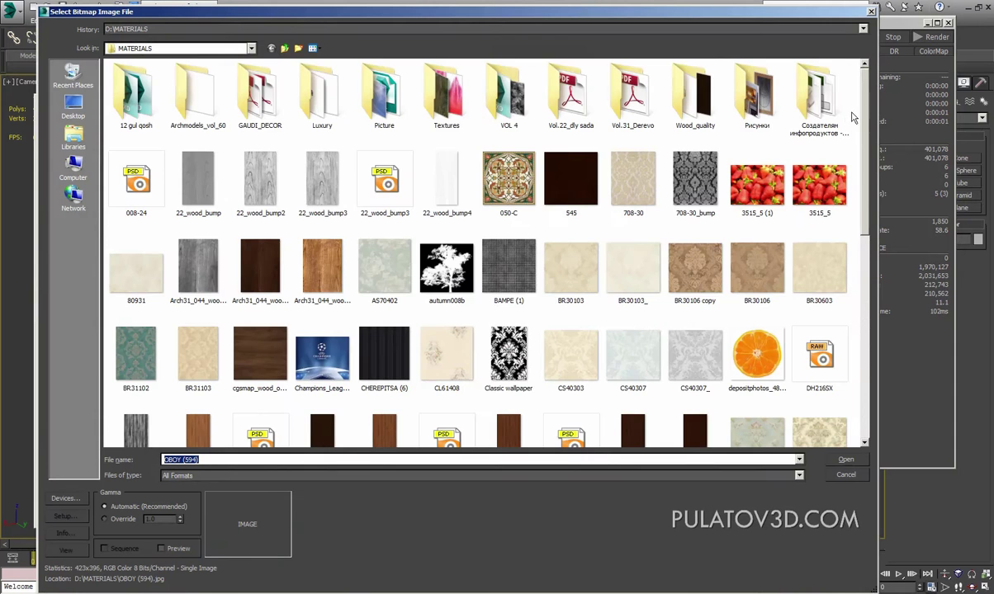
{"action": "mouse_move", "coordinate": [865, 116]}
{"action": "left_mouse_down"}
{"action": "mouse_move", "coordinate": [881, 261]}
{"action": "mouse_move", "coordinate": [830, 305]}
{"action": "left_mouse_up"}
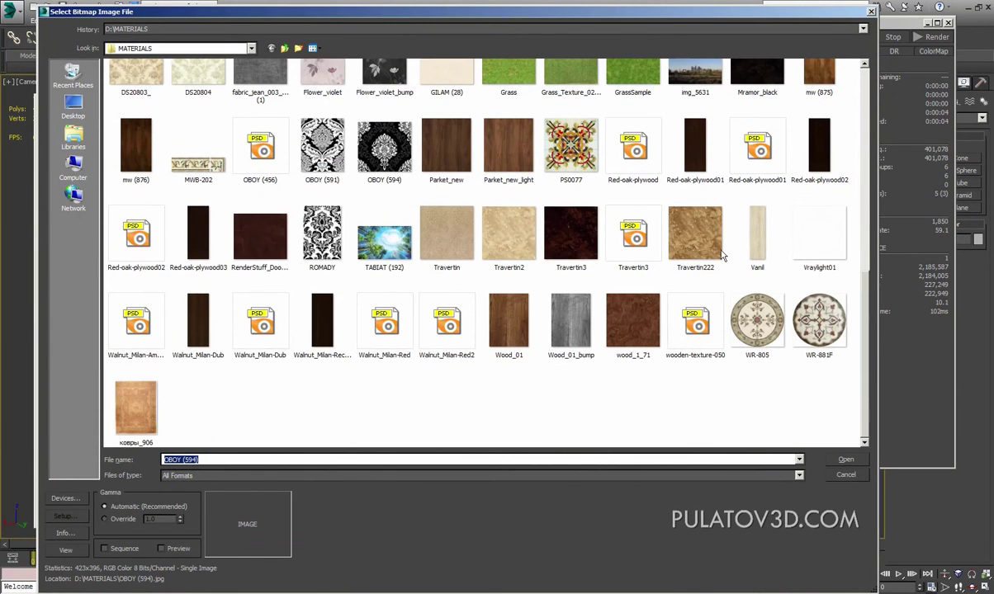
{"action": "double_click", "coordinate": [322, 146]}
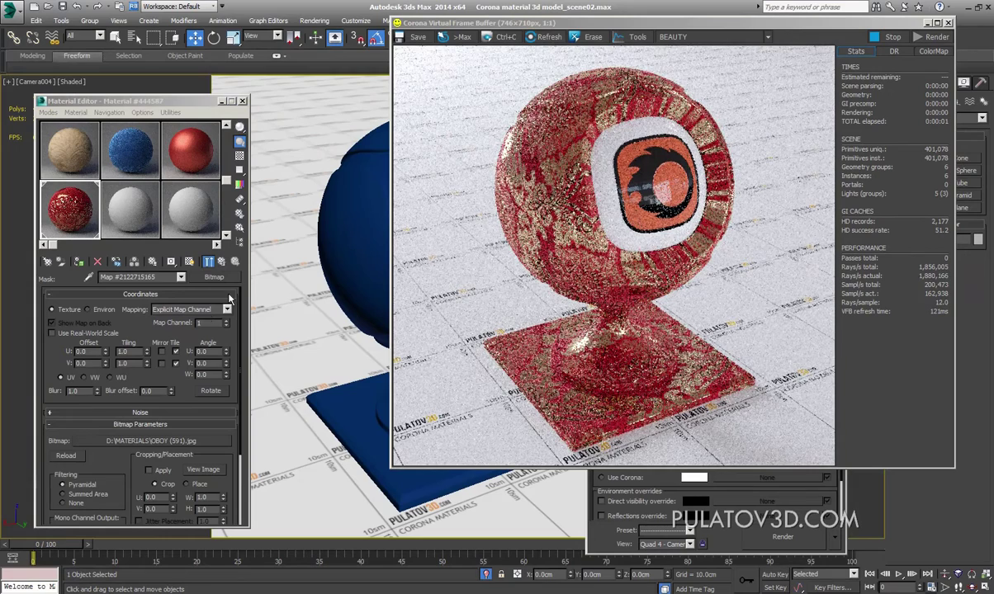
{"action": "left_click", "coordinate": [227, 261]}
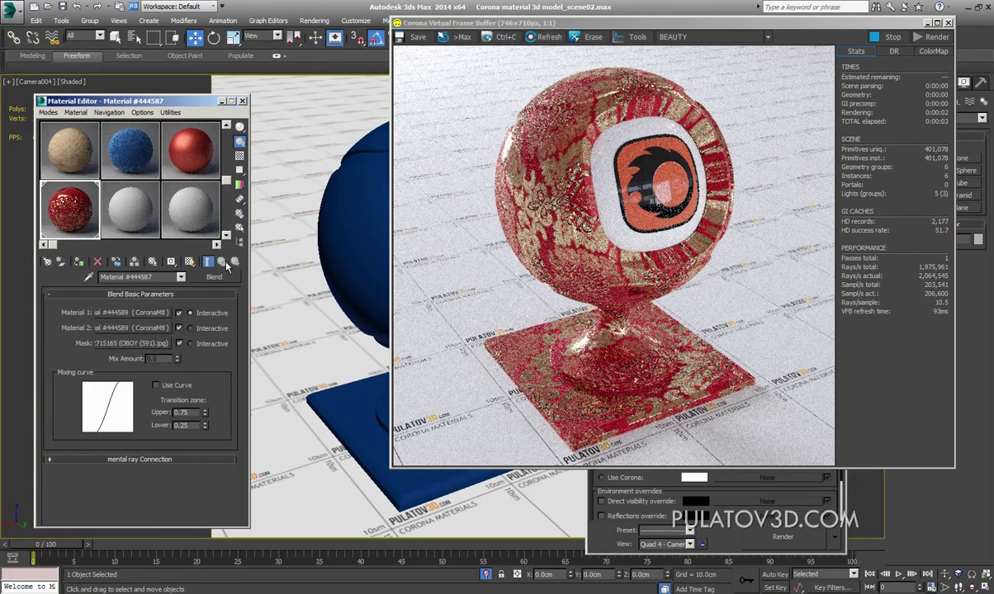
Step: Copy the mask bitmap and paste it as an instance into Material 2's Bump slot
{"action": "left_click", "coordinate": [140, 327]}
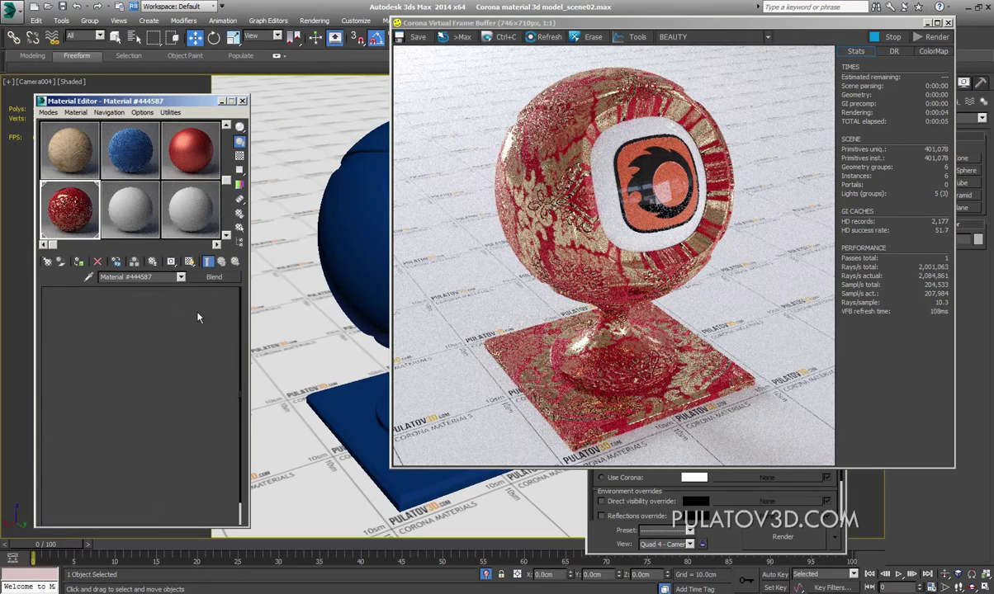
{"action": "left_click", "coordinate": [221, 261]}
{"action": "right_click", "coordinate": [138, 344]}
{"action": "left_click", "coordinate": [151, 360]}
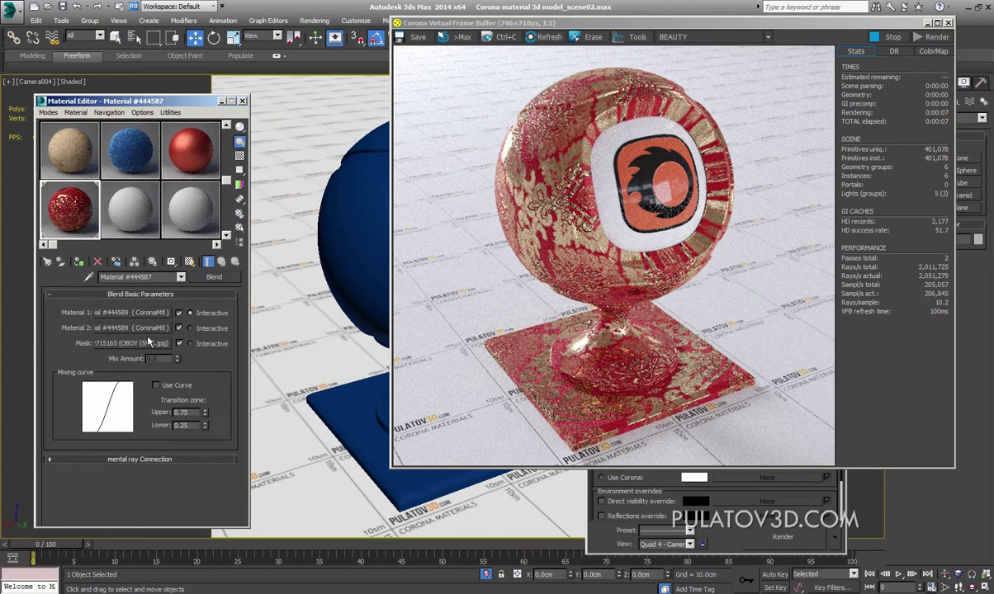
{"action": "left_click", "coordinate": [137, 327]}
{"action": "scroll", "coordinate": [230, 290], "scroll_direction": "down", "scroll_amount": 10}
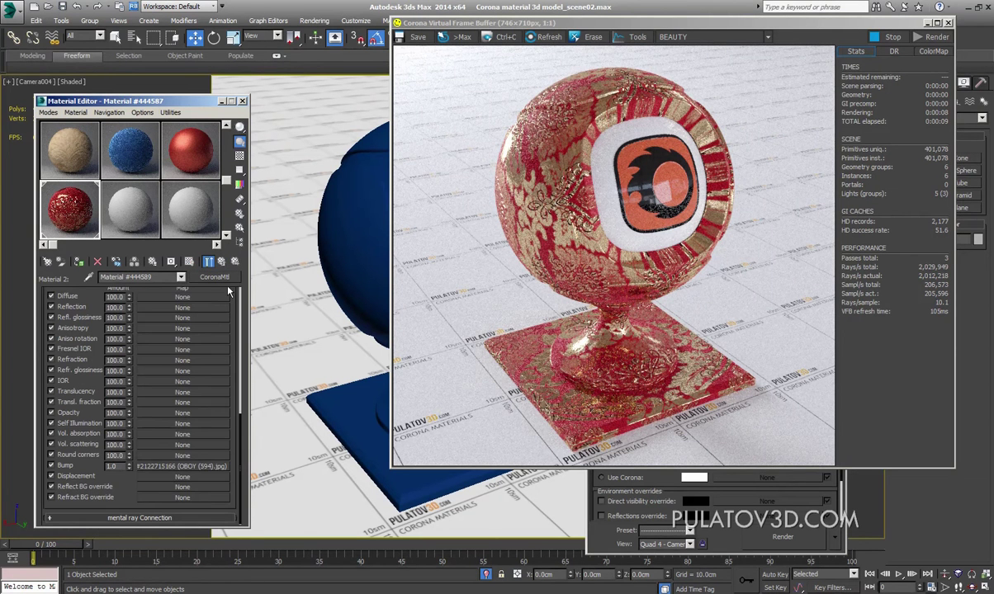
{"action": "right_click", "coordinate": [154, 467]}
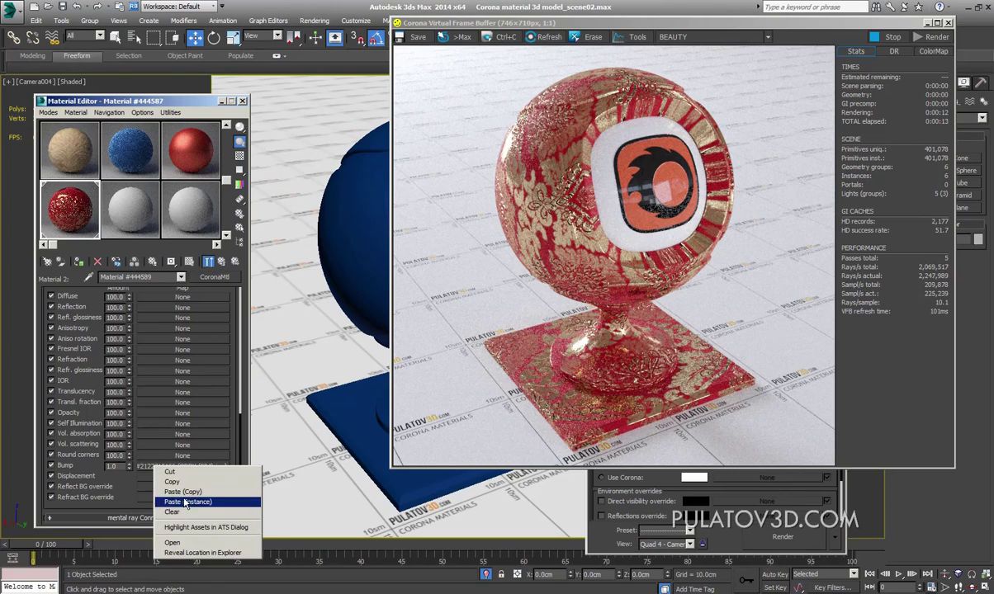
{"action": "left_click", "coordinate": [185, 502]}
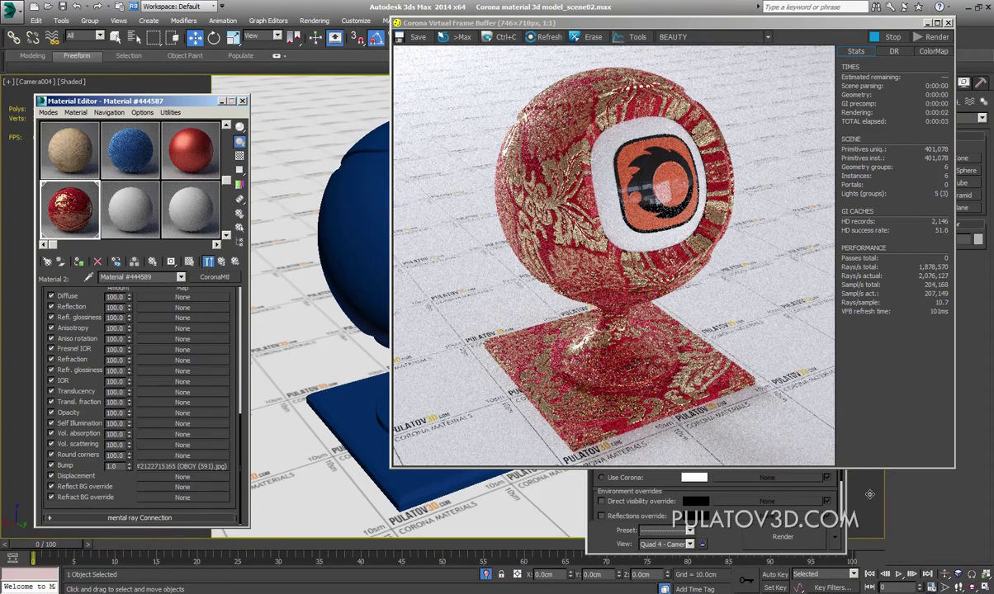
{"action": "left_click", "coordinate": [221, 261]}
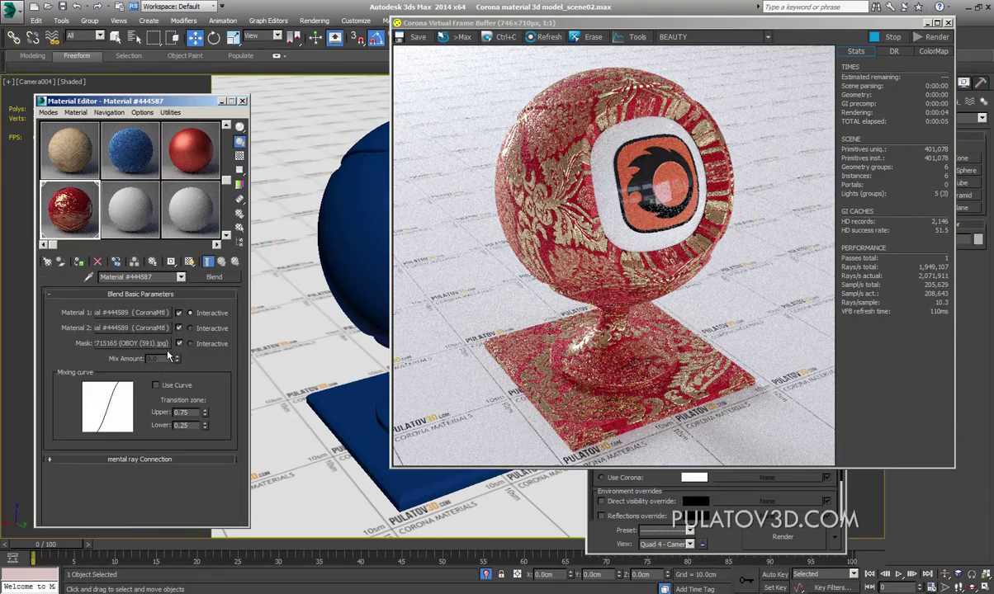
{"action": "left_click", "coordinate": [148, 343]}
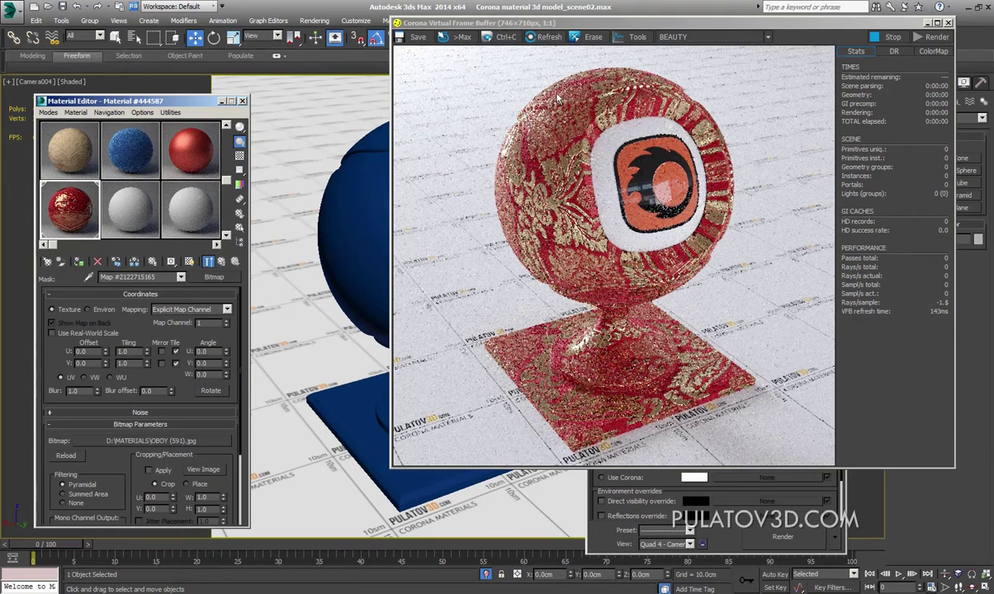
Step: Set the OBOY (591).jpg mask bitmap's U Tiling to 2.0
{"action": "double_click", "coordinate": [129, 351]}
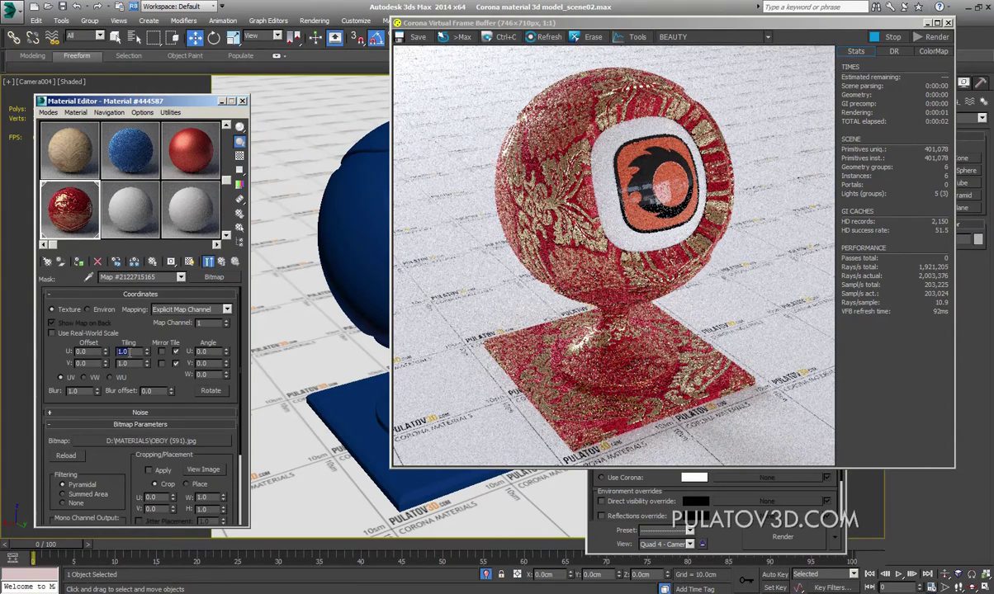
{"action": "type", "text": "2"}
{"action": "key", "text": "Return"}
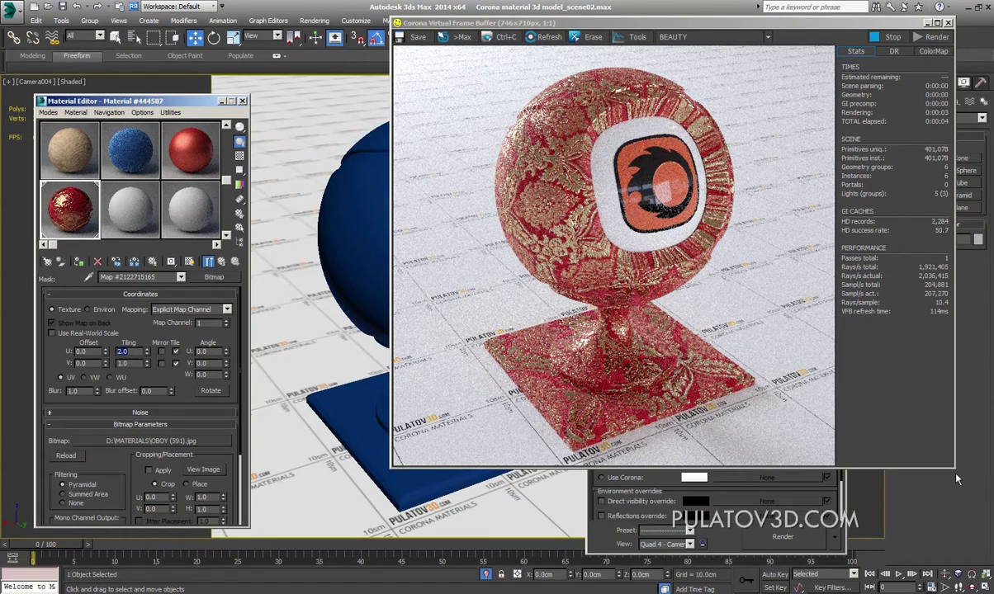
Step: Orbit and zoom the Perspective view close onto the sphere's red-and-gold damask surface
{"action": "key", "text": "p"}
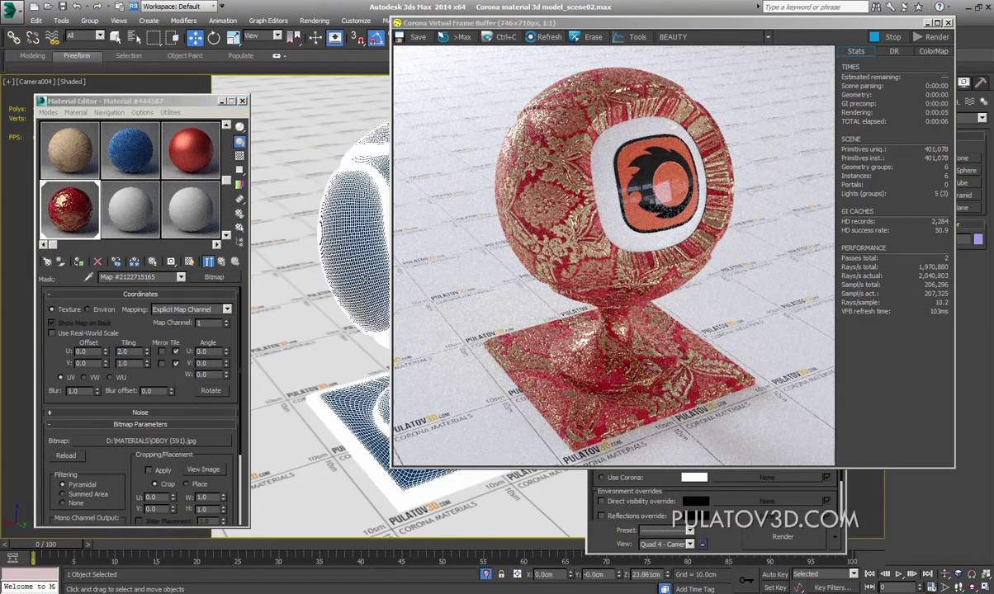
{"action": "left_click", "coordinate": [973, 577]}
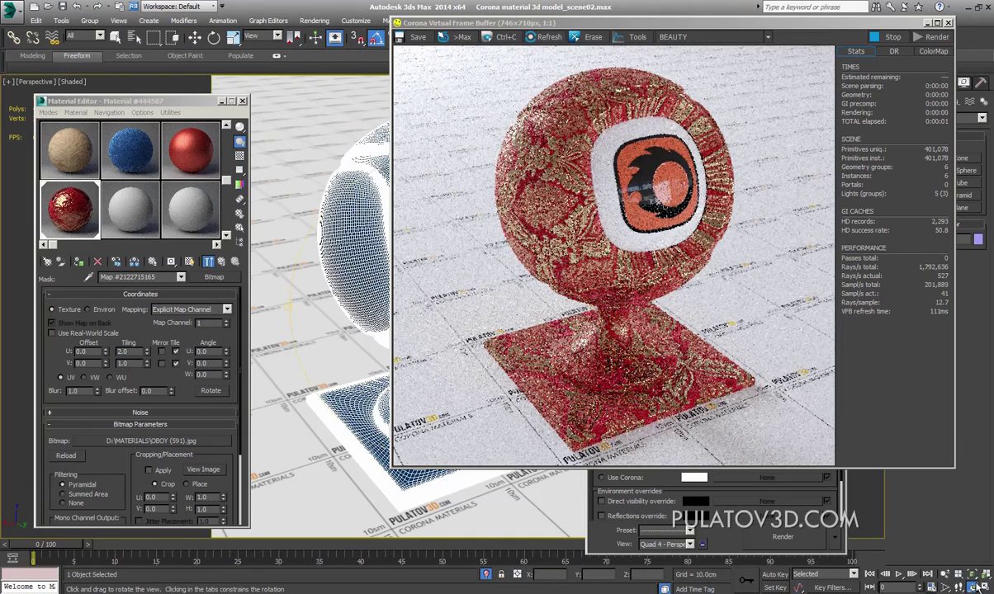
{"action": "mouse_move", "coordinate": [368, 222]}
{"action": "left_mouse_down"}
{"action": "mouse_move", "coordinate": [294, 279]}
{"action": "mouse_move", "coordinate": [319, 232]}
{"action": "mouse_move", "coordinate": [338, 247]}
{"action": "mouse_move", "coordinate": [336, 221]}
{"action": "left_mouse_up"}
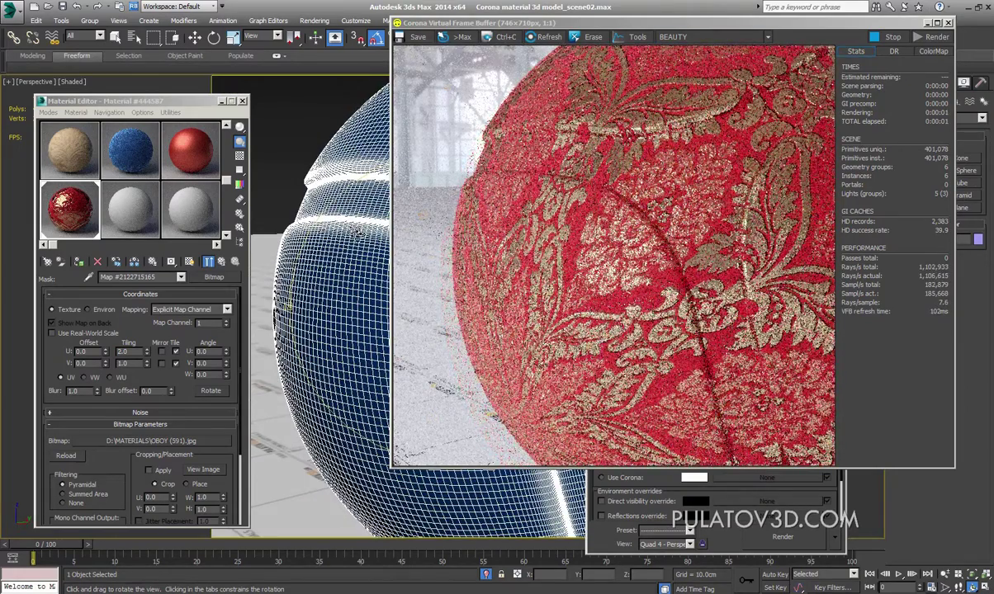
{"action": "left_click_drag", "start_coordinate": [359, 235], "coordinate": [288, 307]}
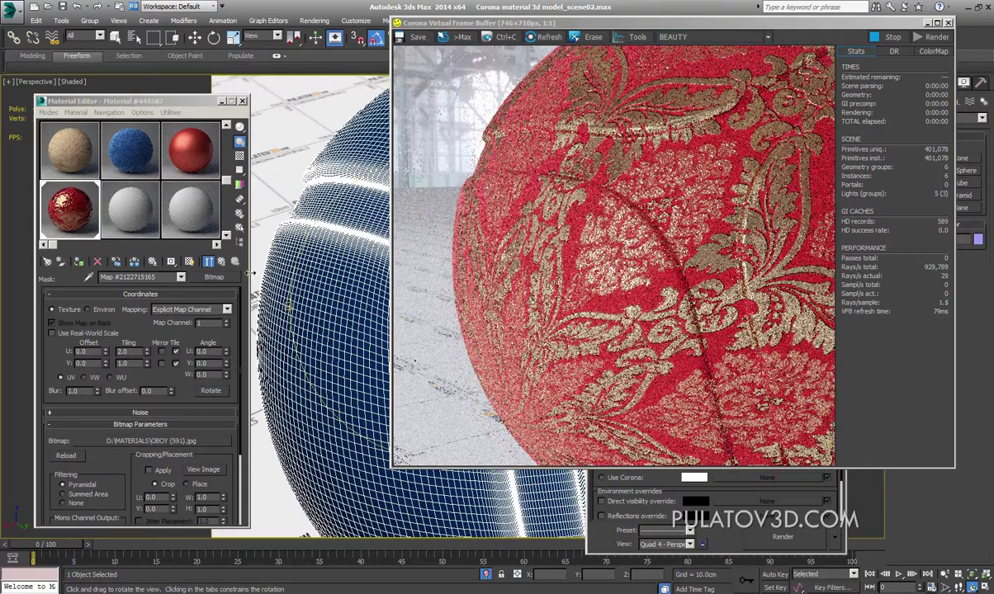
{"action": "mouse_move", "coordinate": [289, 242]}
{"action": "left_mouse_down"}
{"action": "mouse_move", "coordinate": [326, 245]}
{"action": "mouse_move", "coordinate": [318, 236]}
{"action": "left_mouse_up"}
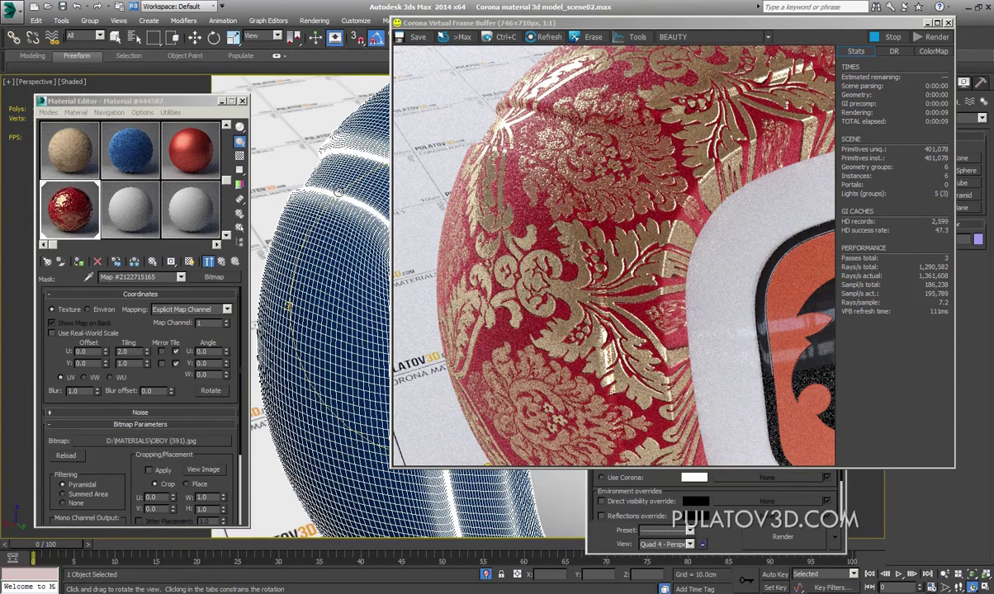
{"action": "key", "text": "alt+z"}
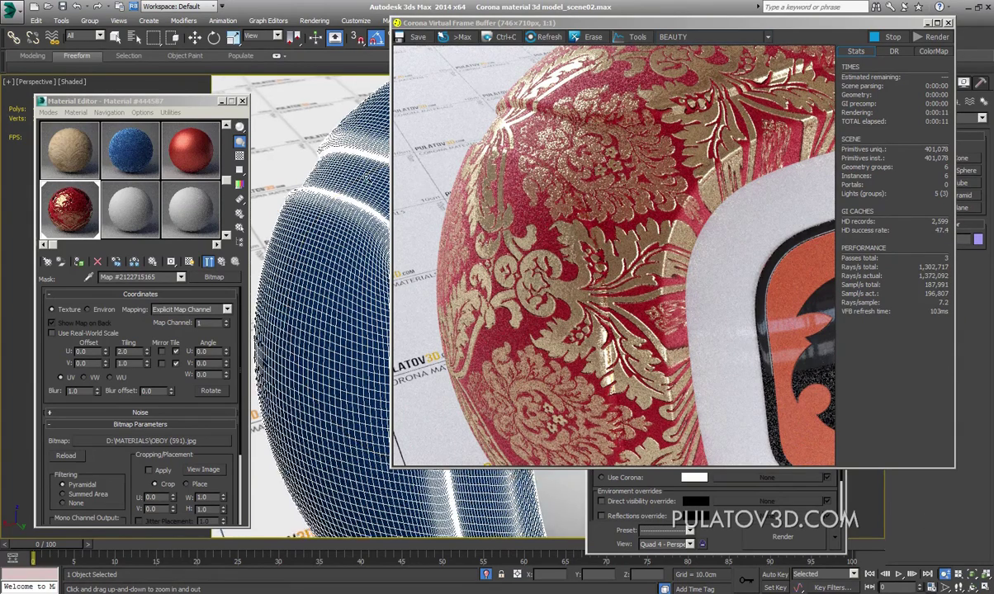
{"action": "left_click_drag", "start_coordinate": [347, 196], "coordinate": [366, 171]}
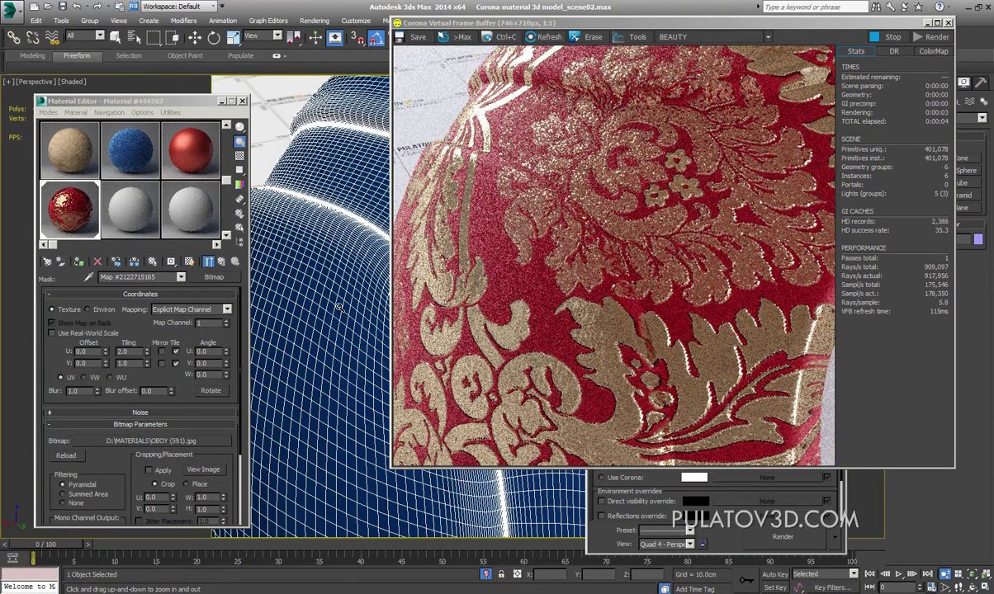
Step: Return to the parent Blend material and switch the viewport to Camera004
{"action": "left_click", "coordinate": [228, 262]}
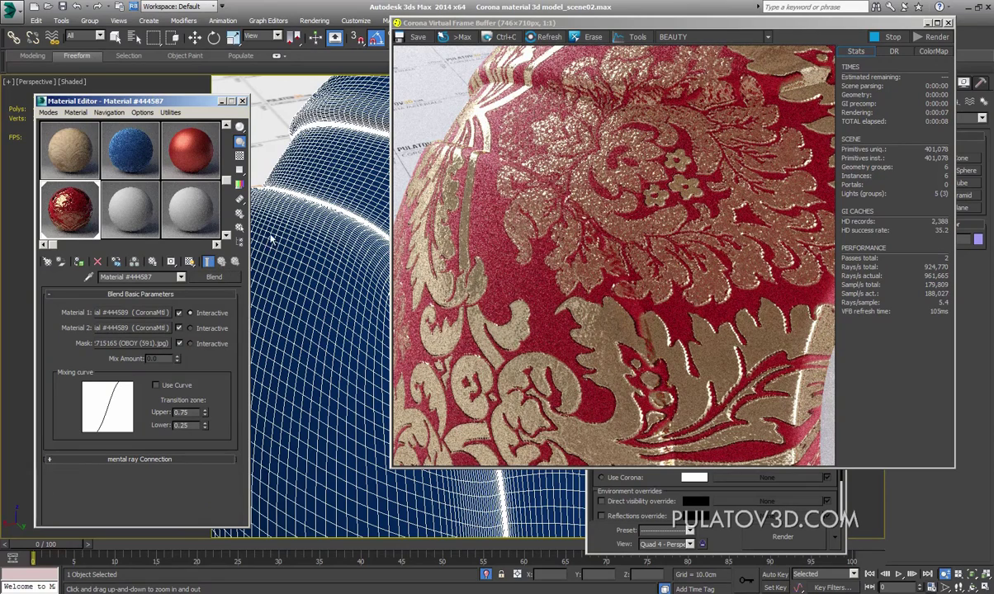
{"action": "left_click", "coordinate": [195, 37]}
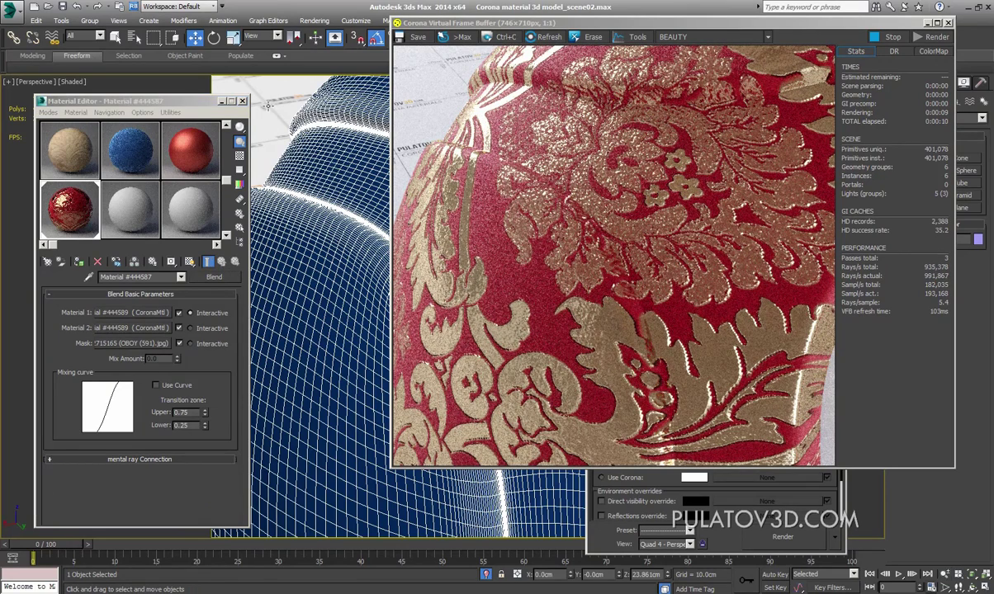
{"action": "key", "text": "c"}
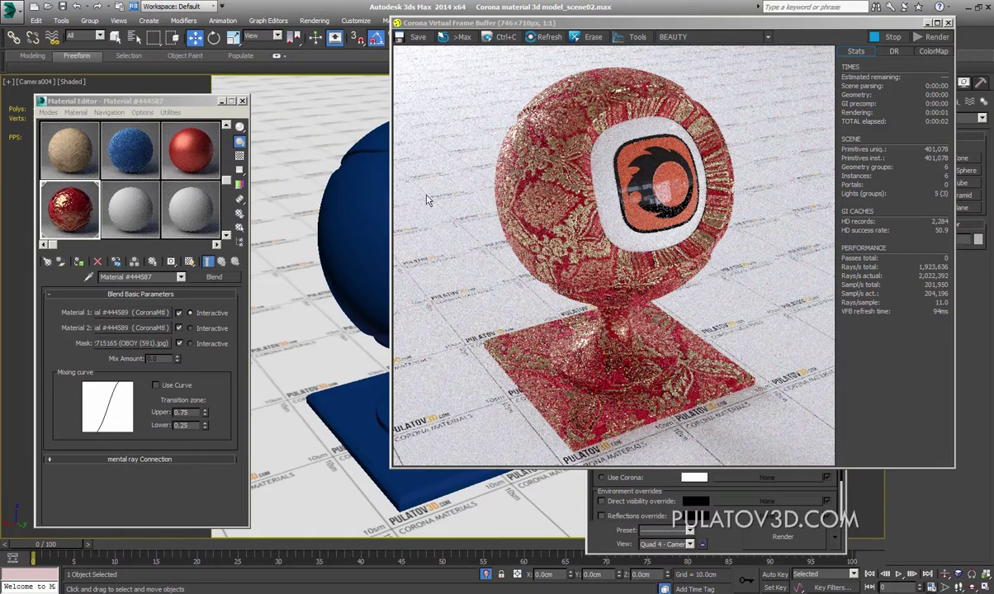
{"action": "left_click", "coordinate": [223, 278]}
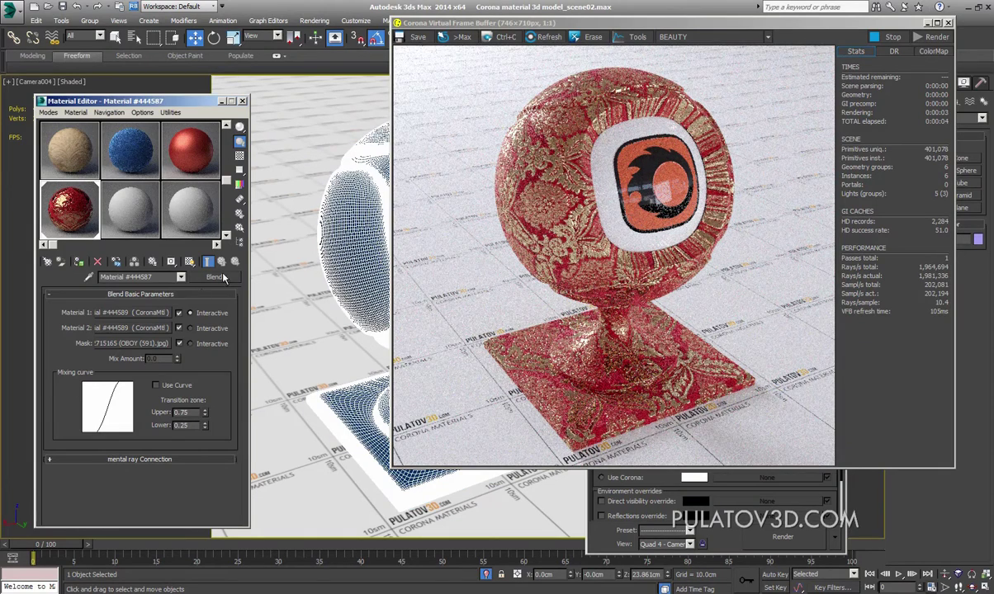
Step: Change Material 1's diffuse colour from blue to dark red
{"action": "left_click", "coordinate": [138, 316]}
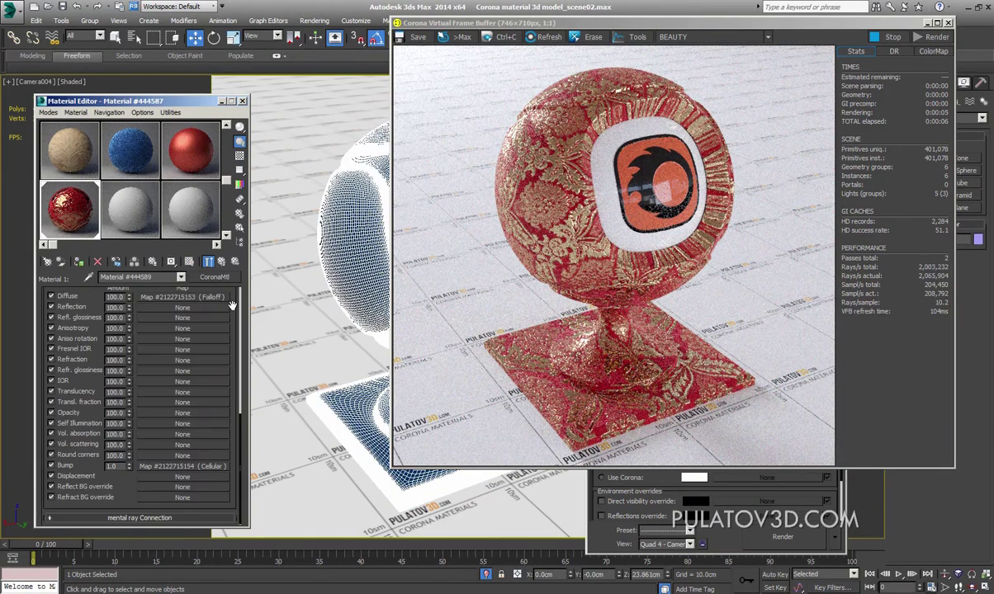
{"action": "scroll", "coordinate": [217, 378], "scroll_direction": "up", "scroll_amount": 5}
{"action": "scroll", "coordinate": [139, 319], "scroll_direction": "up", "scroll_amount": 3}
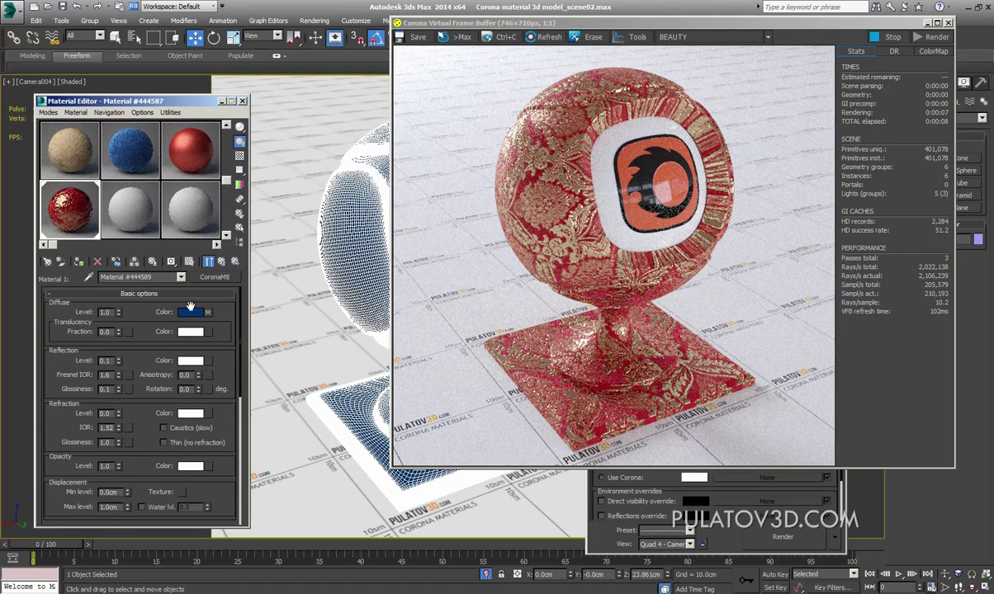
{"action": "left_click", "coordinate": [190, 307]}
{"action": "mouse_move", "coordinate": [204, 133]}
{"action": "left_mouse_down"}
{"action": "mouse_move", "coordinate": [158, 170]}
{"action": "mouse_move", "coordinate": [152, 160]}
{"action": "left_mouse_up"}
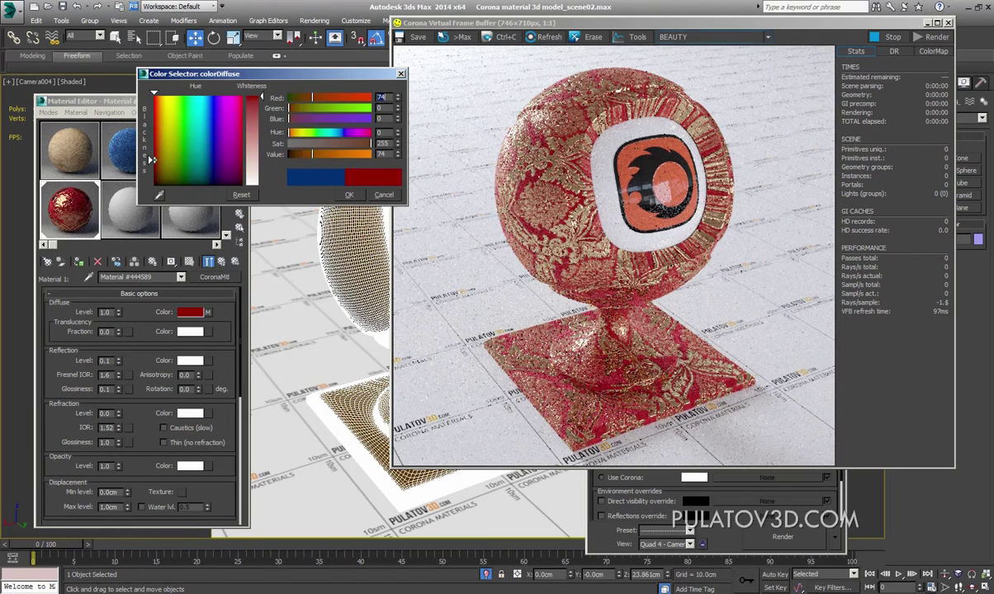
{"action": "left_click", "coordinate": [355, 196]}
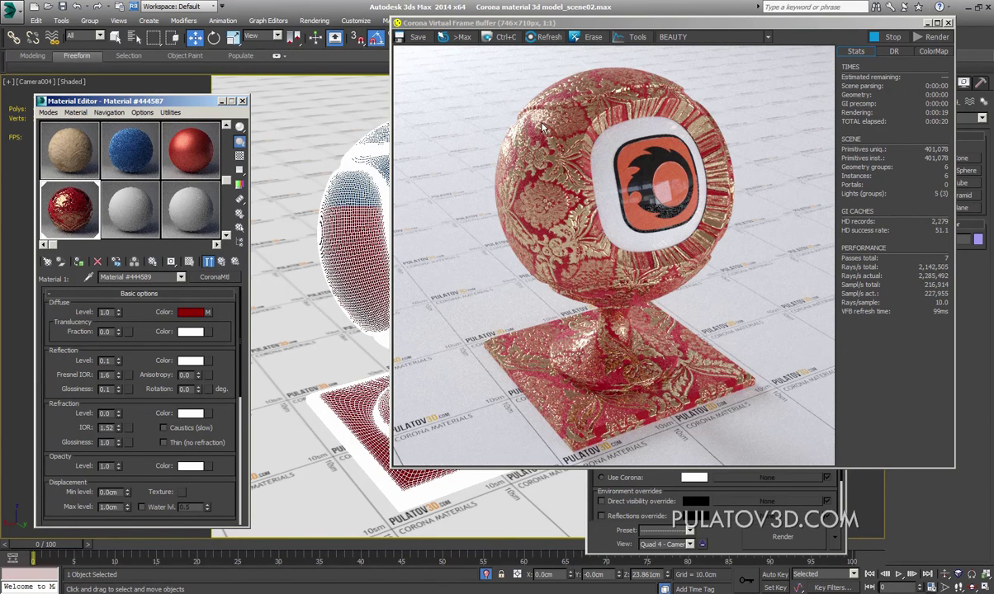
Step: Go back to the parent Blend, close Render Setup and reposition the Corona frame buffer
{"action": "left_click", "coordinate": [222, 261]}
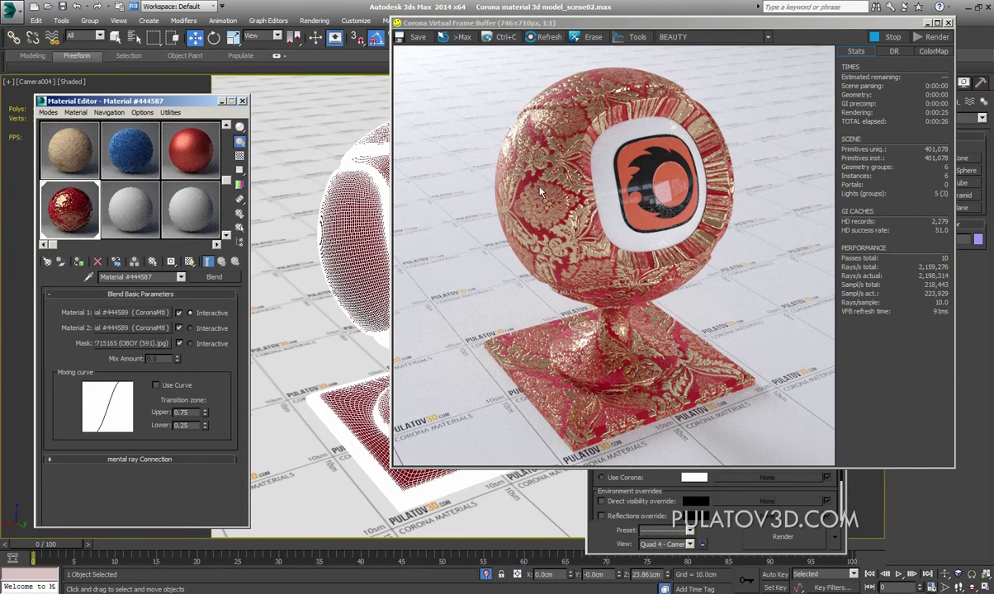
{"action": "left_click_drag", "start_coordinate": [594, 22], "coordinate": [454, 79]}
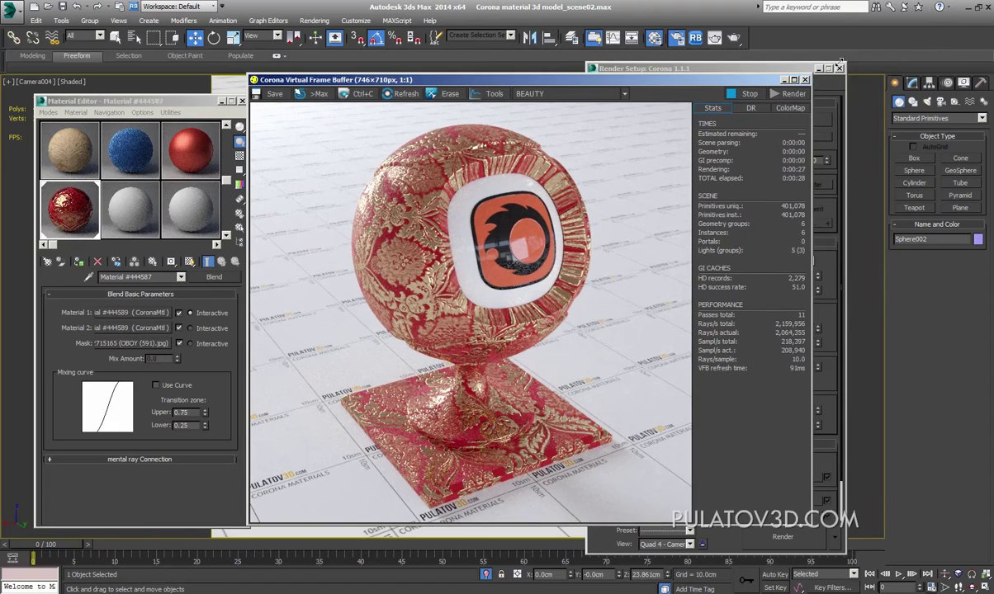
{"action": "left_click", "coordinate": [838, 68]}
{"action": "mouse_move", "coordinate": [712, 85]}
{"action": "left_mouse_down"}
{"action": "mouse_move", "coordinate": [766, 88]}
{"action": "mouse_move", "coordinate": [728, 91]}
{"action": "left_mouse_up"}
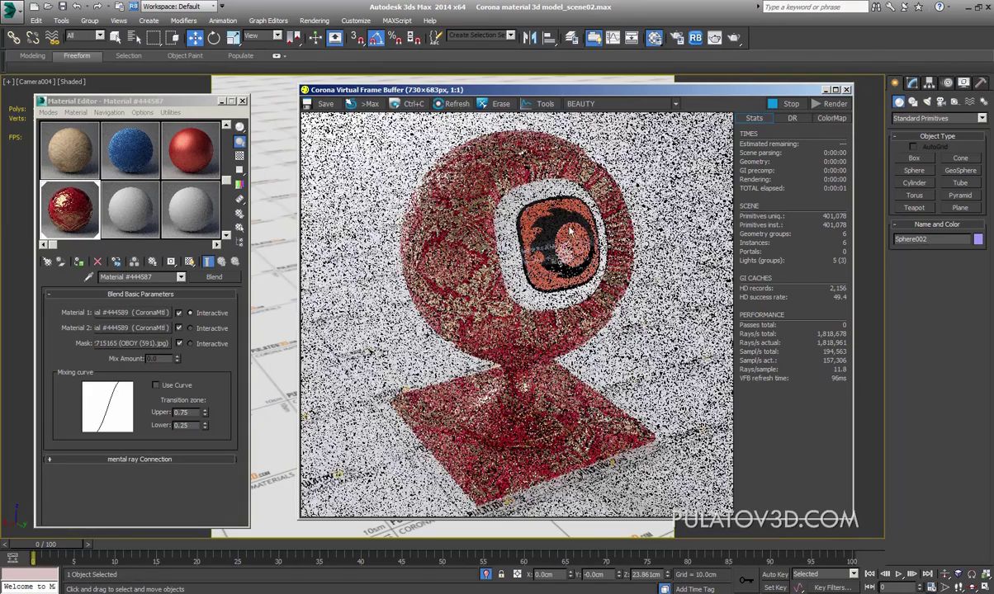
{"action": "left_click_drag", "start_coordinate": [579, 91], "coordinate": [626, 90]}
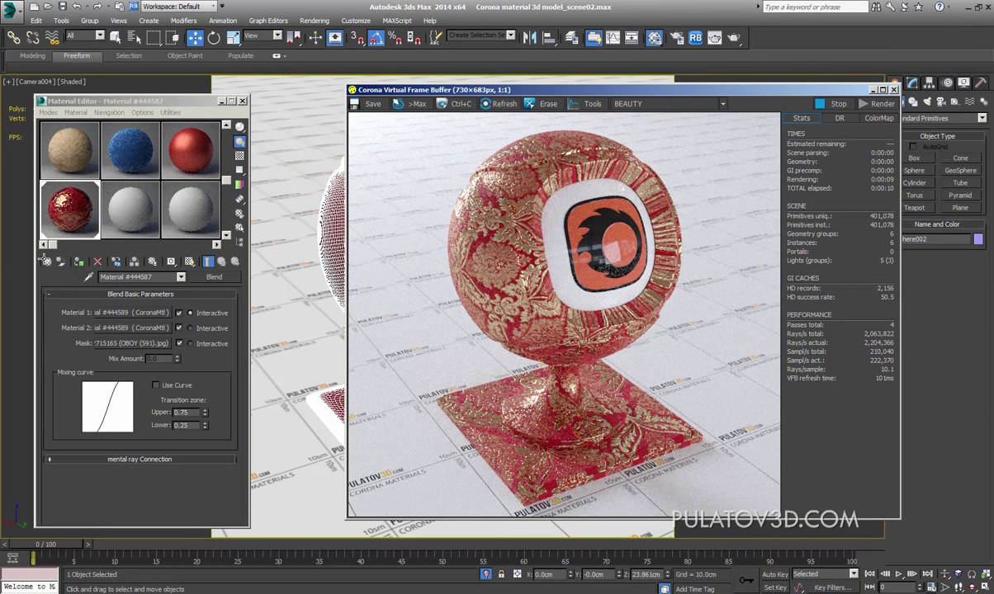
{"action": "left_click_drag", "start_coordinate": [496, 91], "coordinate": [460, 98]}
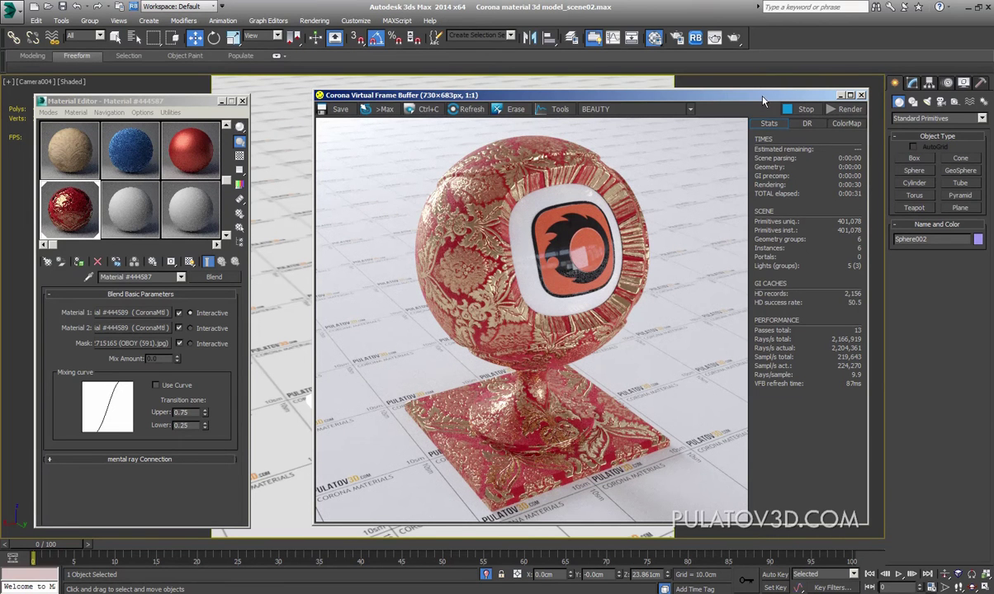
{"action": "left_click_drag", "start_coordinate": [509, 95], "coordinate": [535, 85]}
{"action": "left_click", "coordinate": [947, 201]}
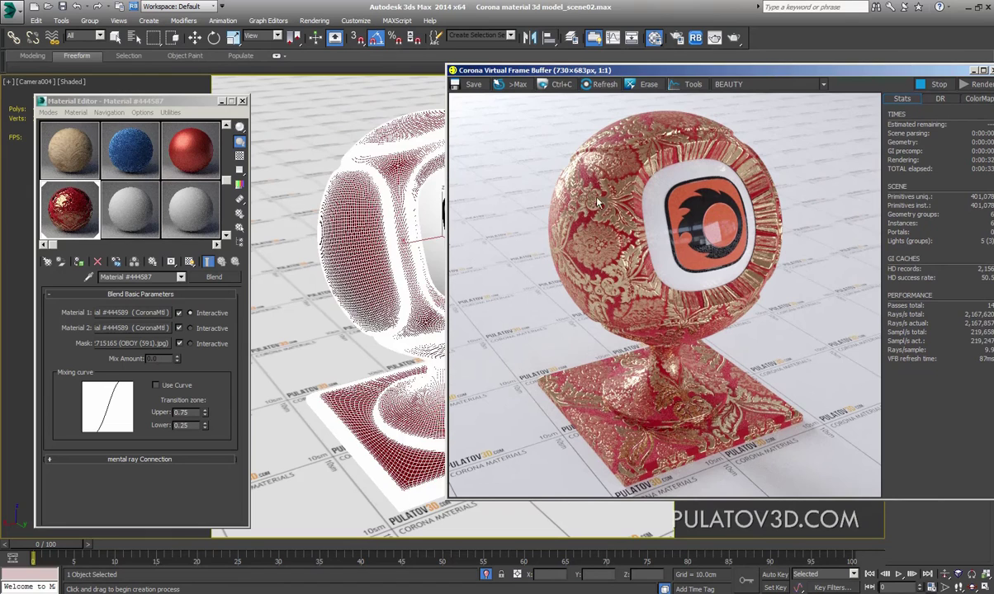
Step: Create a plane, rotate it -90° on X and move it upright beside the ball
{"action": "left_click_drag", "start_coordinate": [265, 428], "coordinate": [444, 463]}
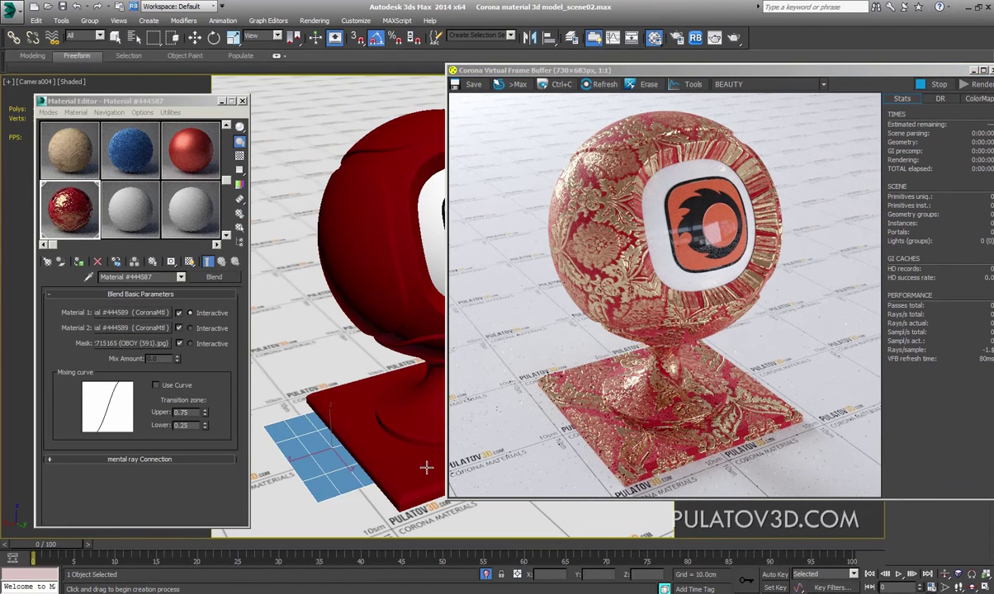
{"action": "left_click", "coordinate": [213, 38]}
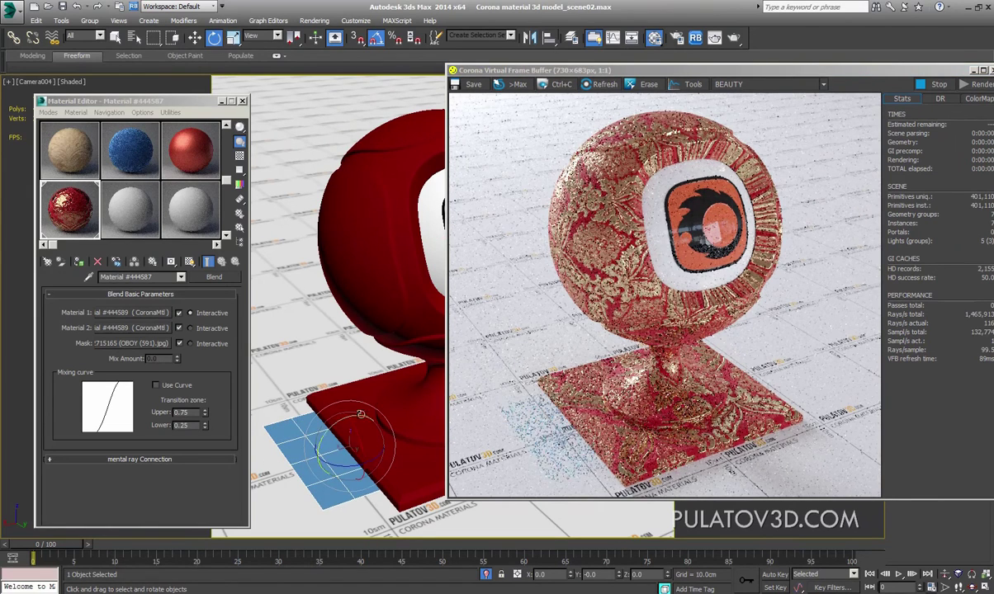
{"action": "left_click_drag", "start_coordinate": [352, 426], "coordinate": [350, 503]}
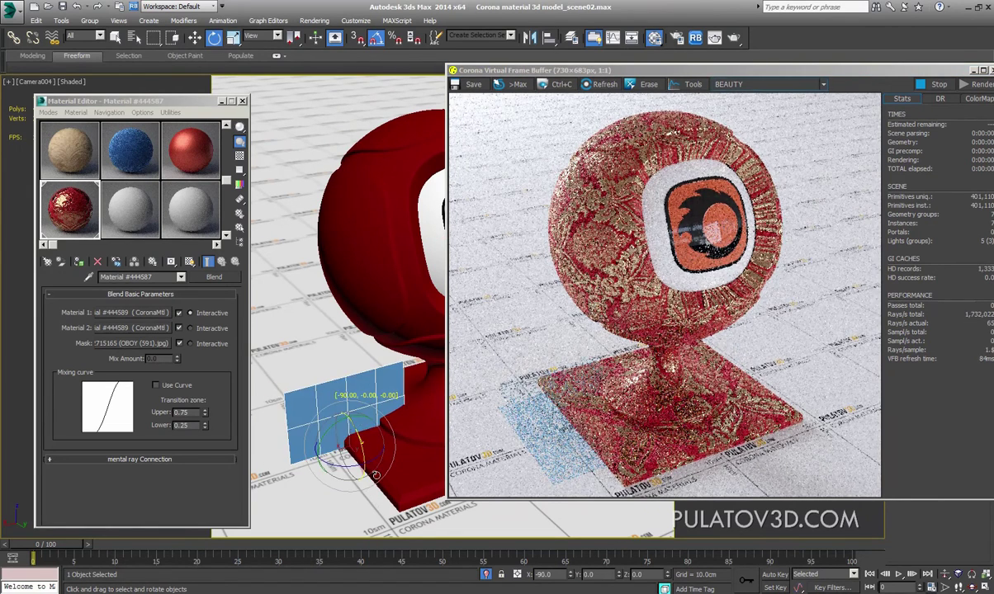
{"action": "left_click", "coordinate": [194, 37]}
{"action": "left_click_drag", "start_coordinate": [338, 429], "coordinate": [279, 364]}
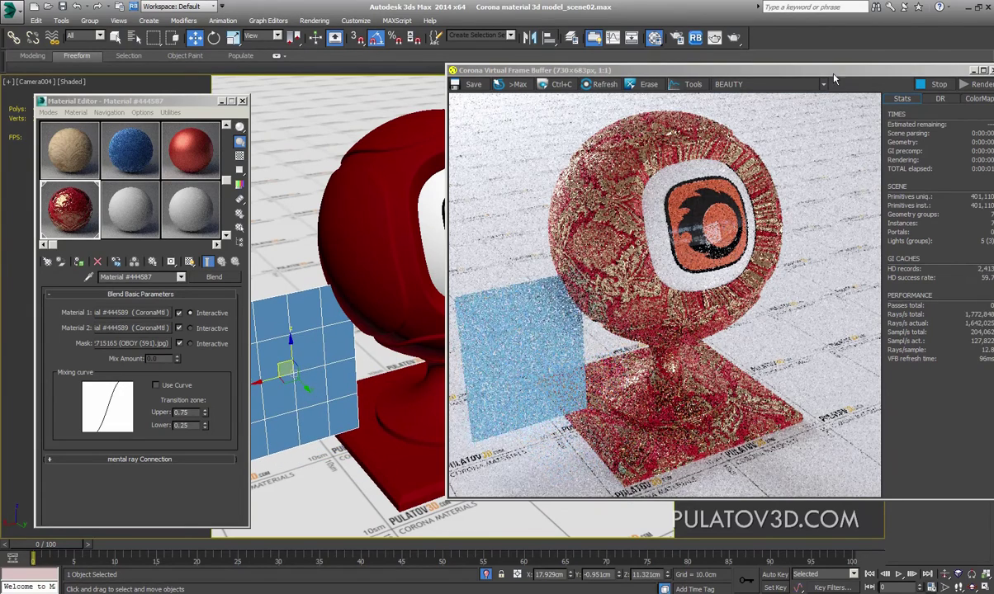
Step: Assign the light grey material #444575 to the plane and view it in Perspective
{"action": "left_click_drag", "start_coordinate": [834, 74], "coordinate": [718, 72]}
{"action": "left_click", "coordinate": [138, 213]}
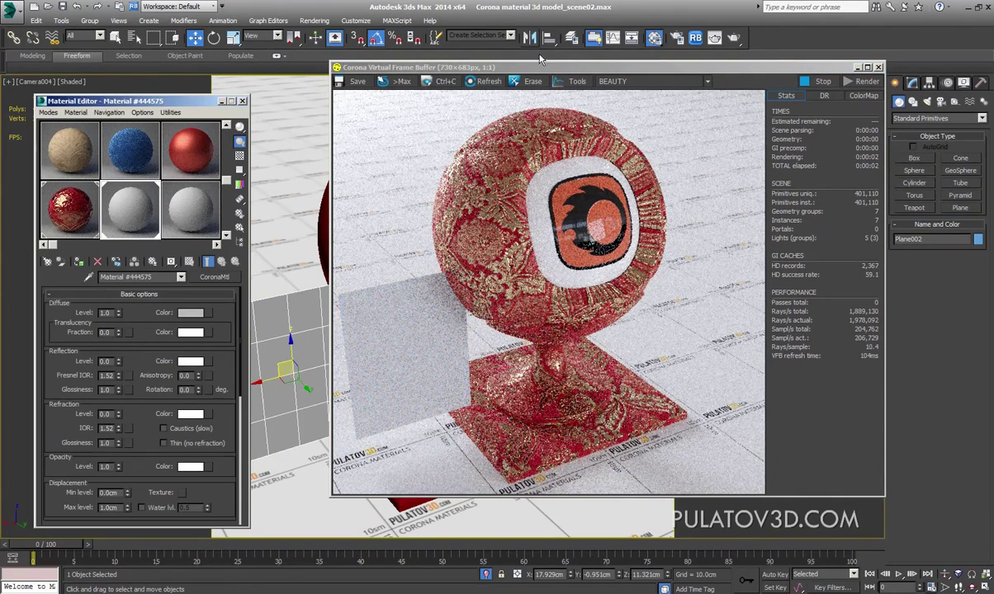
{"action": "left_click_drag", "start_coordinate": [507, 67], "coordinate": [566, 62]}
{"action": "left_click_drag", "start_coordinate": [179, 101], "coordinate": [91, 108]}
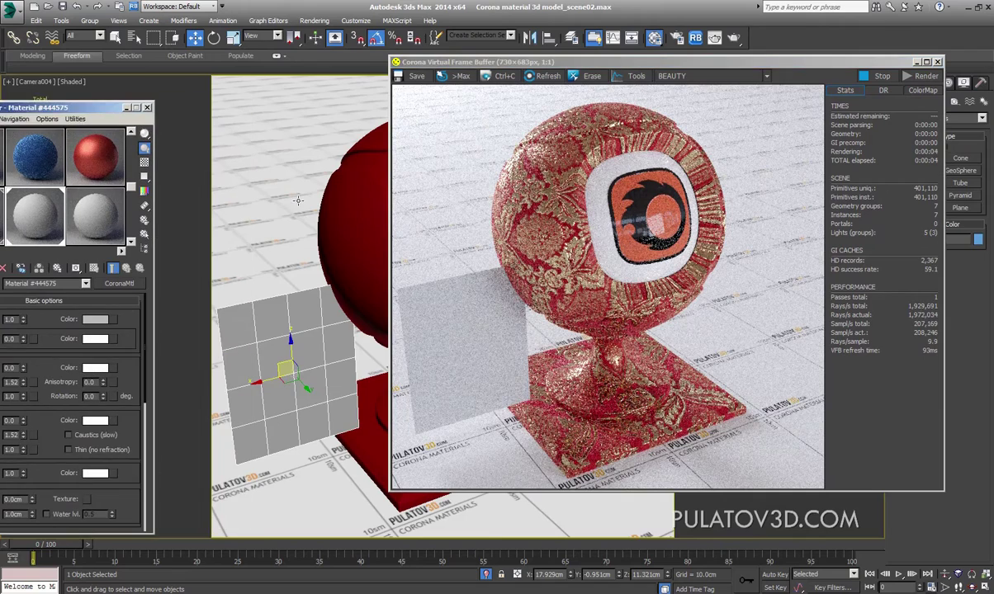
{"action": "key", "text": "p"}
{"action": "mouse_move", "coordinate": [285, 260]}
{"action": "middle_mouse_down"}
{"action": "mouse_move", "coordinate": [339, 240]}
{"action": "mouse_move", "coordinate": [328, 312]}
{"action": "middle_mouse_up"}
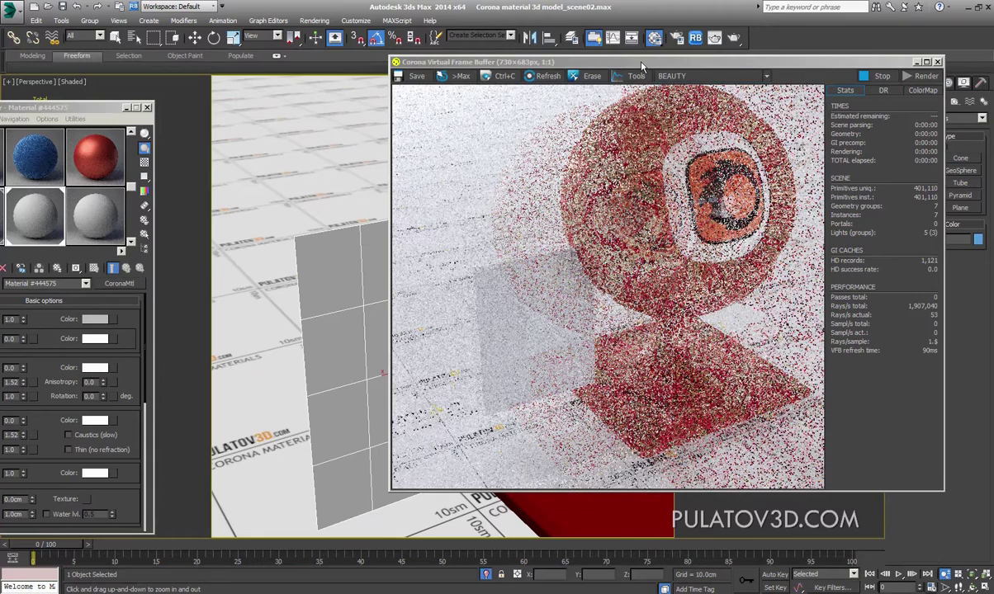
{"action": "left_click_drag", "start_coordinate": [641, 63], "coordinate": [582, 46]}
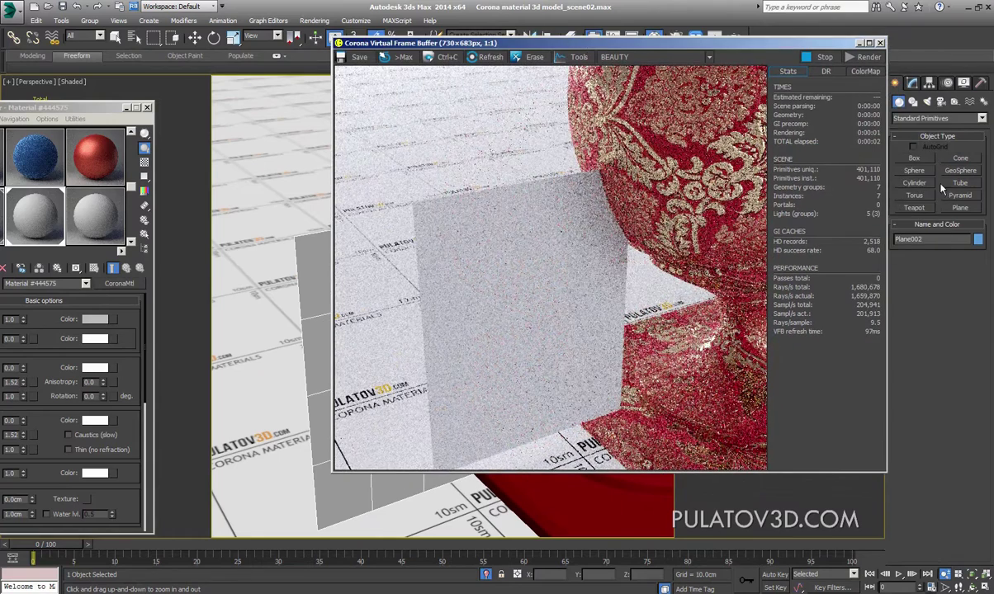
Step: Create a small spherical CoronaLight in the scene
{"action": "left_click", "coordinate": [927, 101]}
{"action": "left_click", "coordinate": [922, 120]}
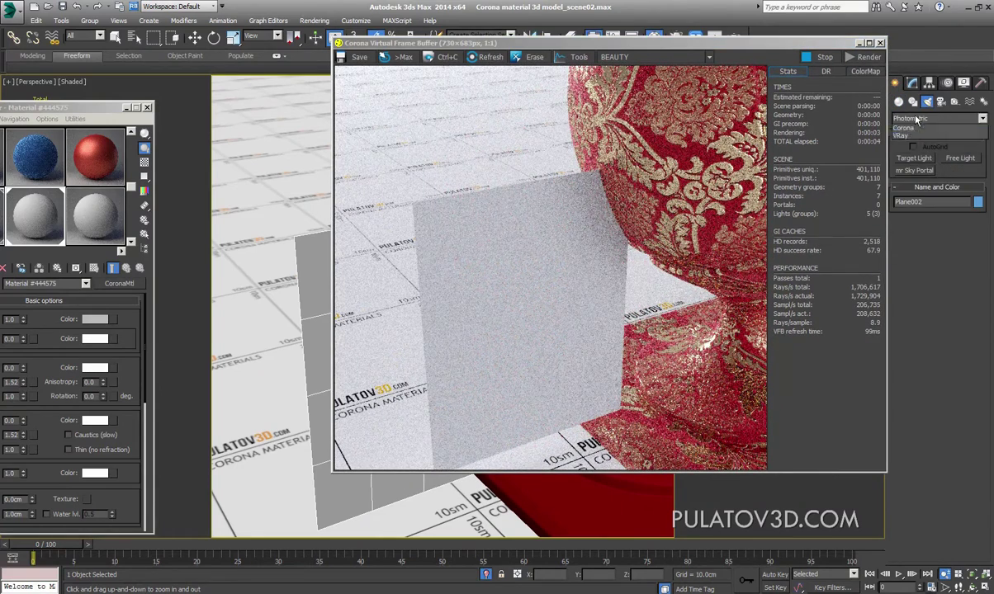
{"action": "left_click", "coordinate": [908, 144]}
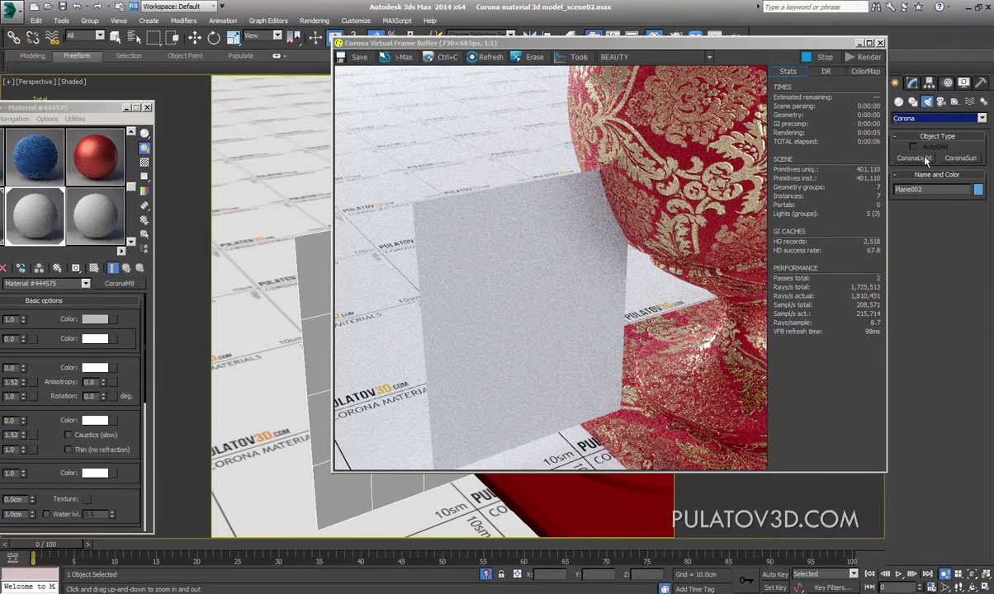
{"action": "left_click", "coordinate": [914, 157]}
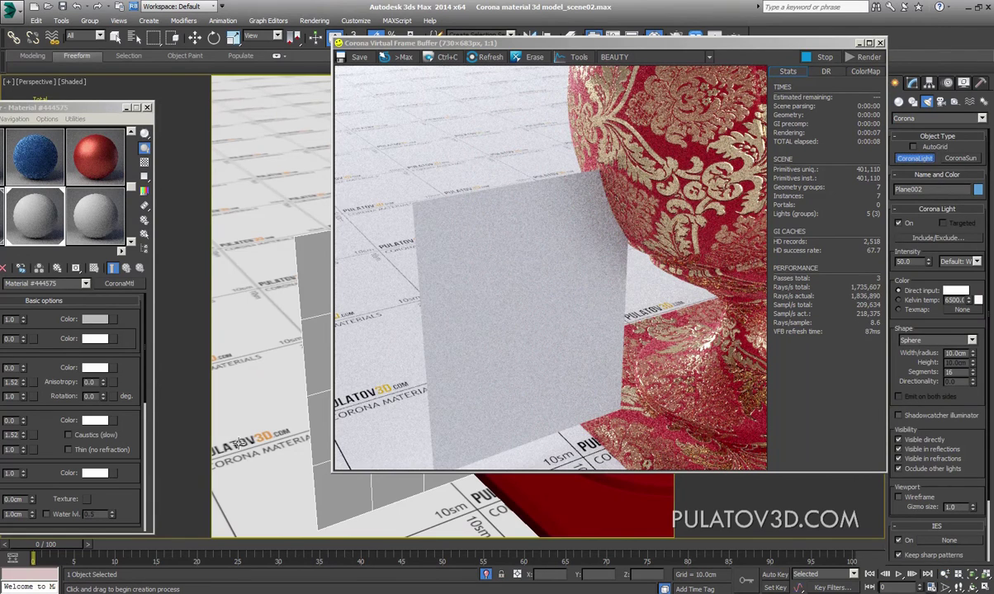
{"action": "key", "text": "F3"}
{"action": "left_click_drag", "start_coordinate": [252, 417], "coordinate": [299, 421]}
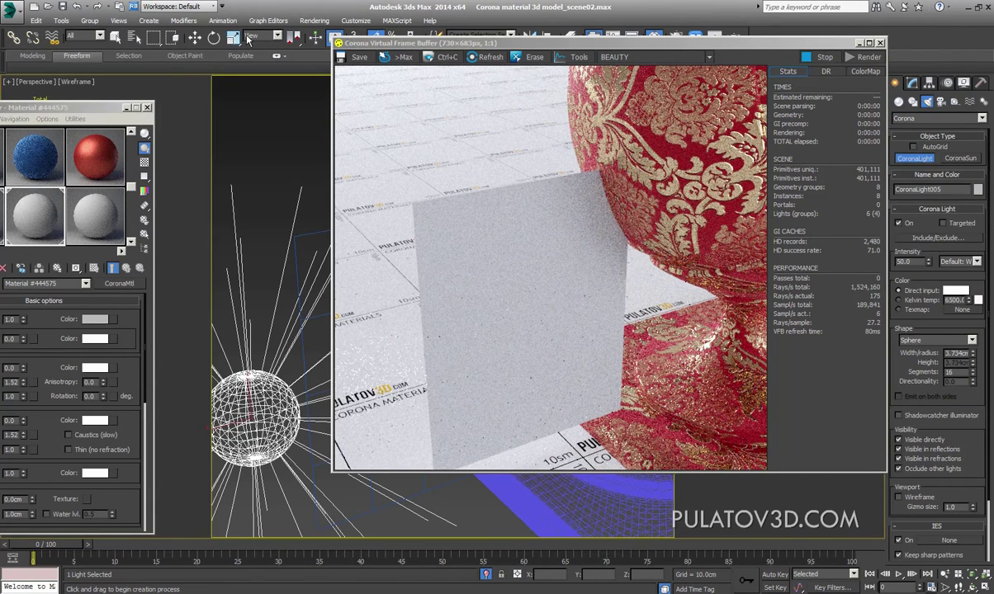
{"action": "left_click_drag", "start_coordinate": [388, 42], "coordinate": [600, 97]}
Step: Align the light's centre to Plane002 and return the view to Shaded
{"action": "left_click", "coordinate": [550, 43]}
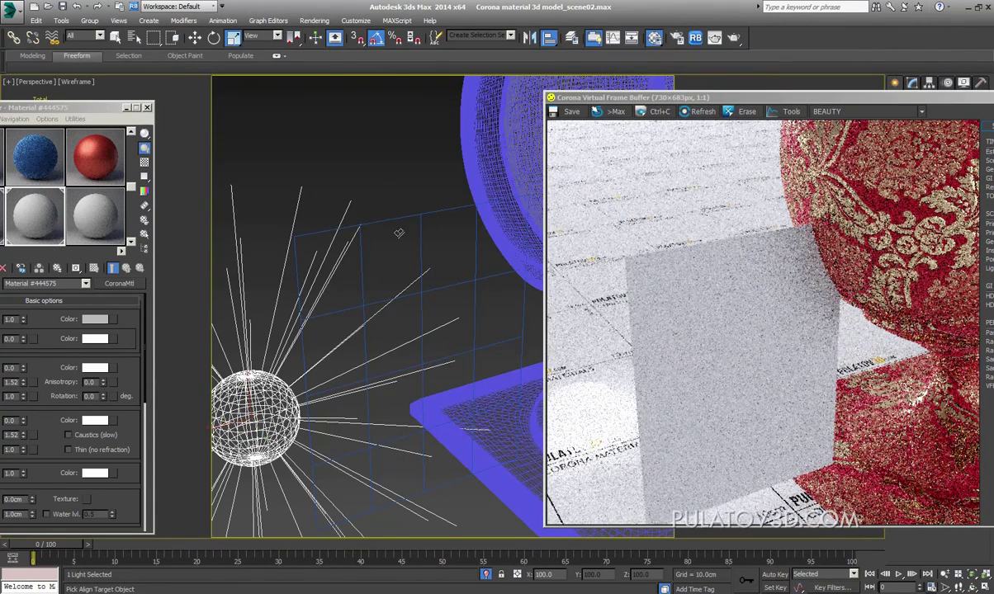
{"action": "left_click", "coordinate": [422, 215]}
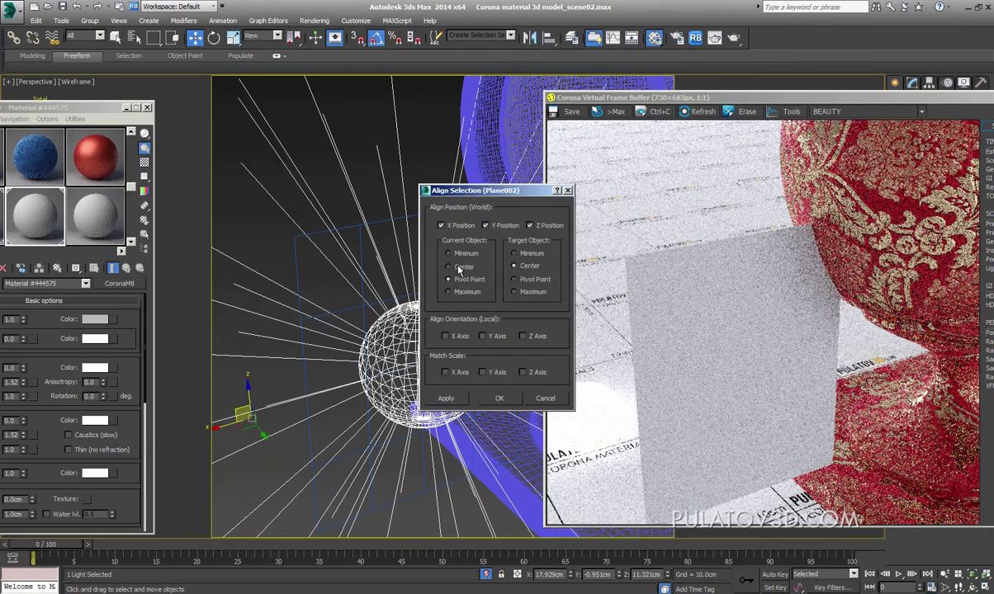
{"action": "left_click", "coordinate": [498, 401]}
{"action": "key", "text": "z"}
{"action": "key", "text": "F3"}
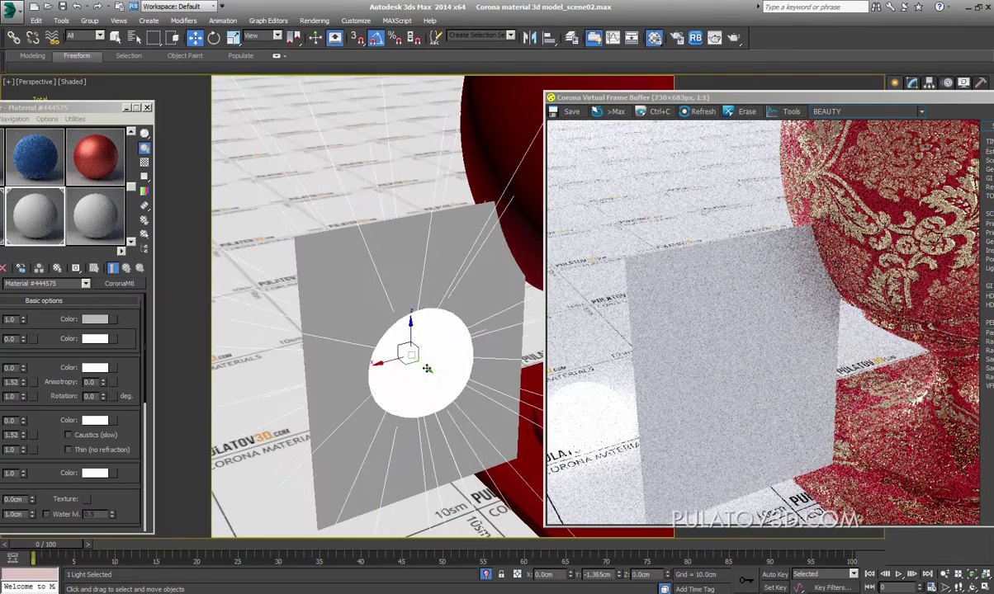
{"action": "left_click_drag", "start_coordinate": [743, 96], "coordinate": [511, 64]}
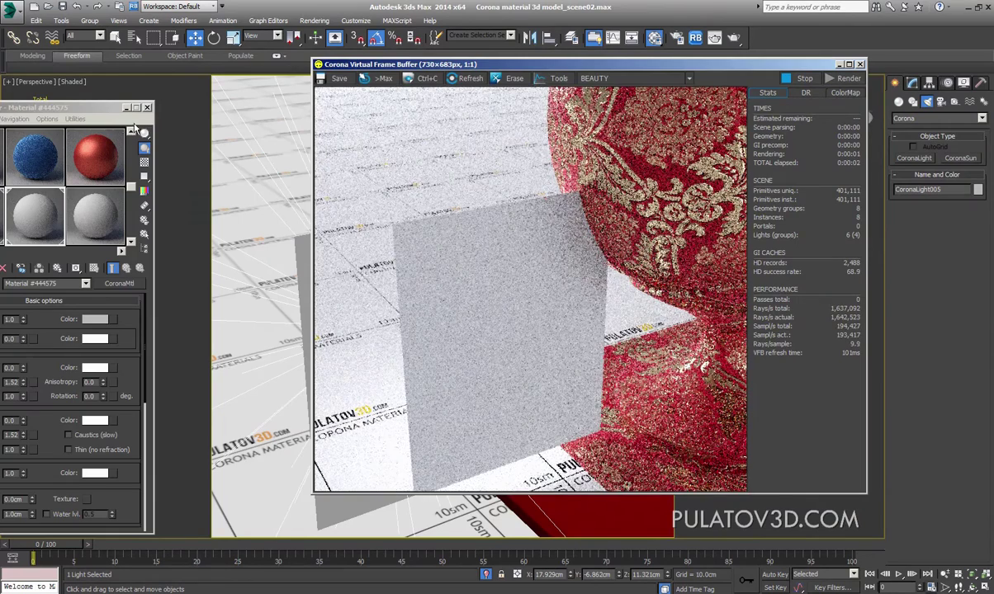
Step: Set the plane material's Translucency Fraction to 0.5
{"action": "key", "text": "m"}
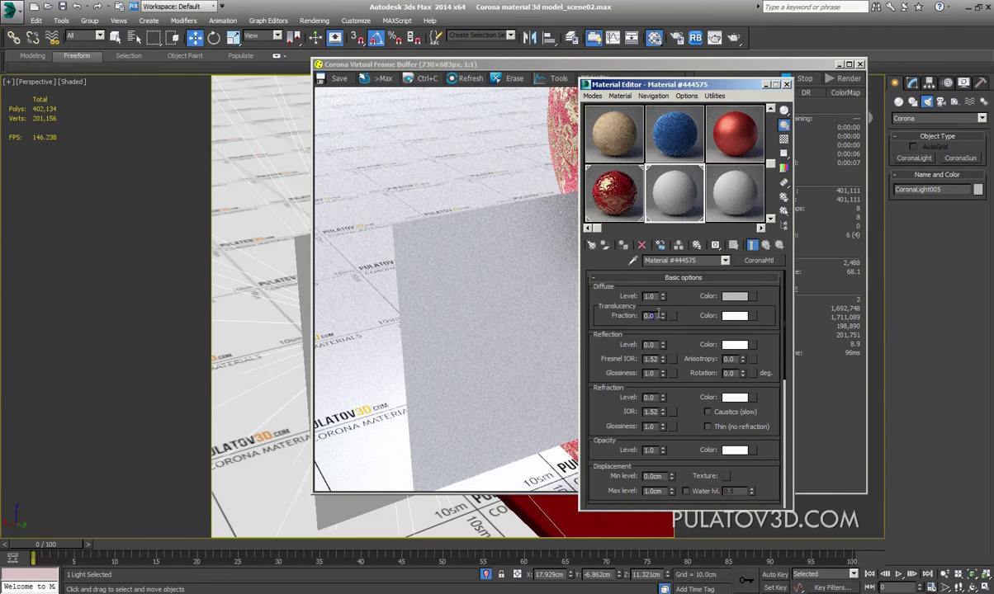
{"action": "double_click", "coordinate": [656, 316]}
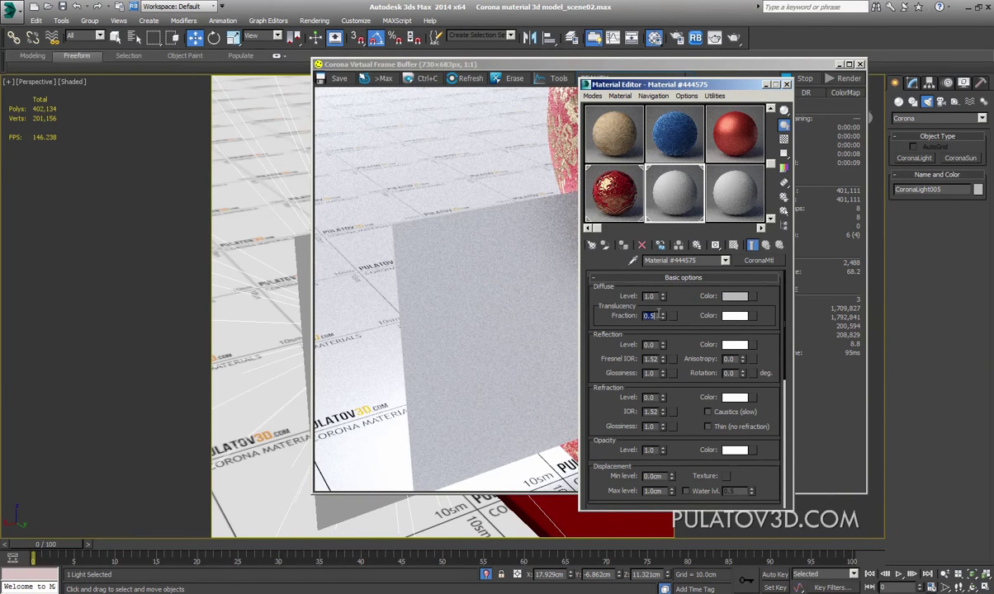
{"action": "key", "text": "Return"}
{"action": "left_click_drag", "start_coordinate": [652, 85], "coordinate": [689, 83]}
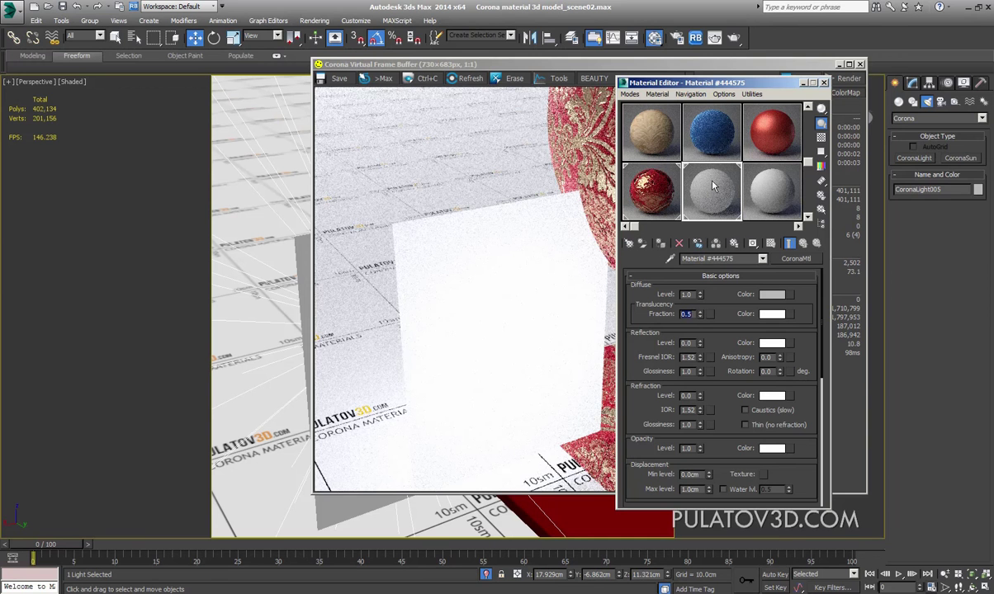
Step: Set the backlight's radius to 1.0cm and nudge it behind the plane
{"action": "left_click", "coordinate": [911, 83]}
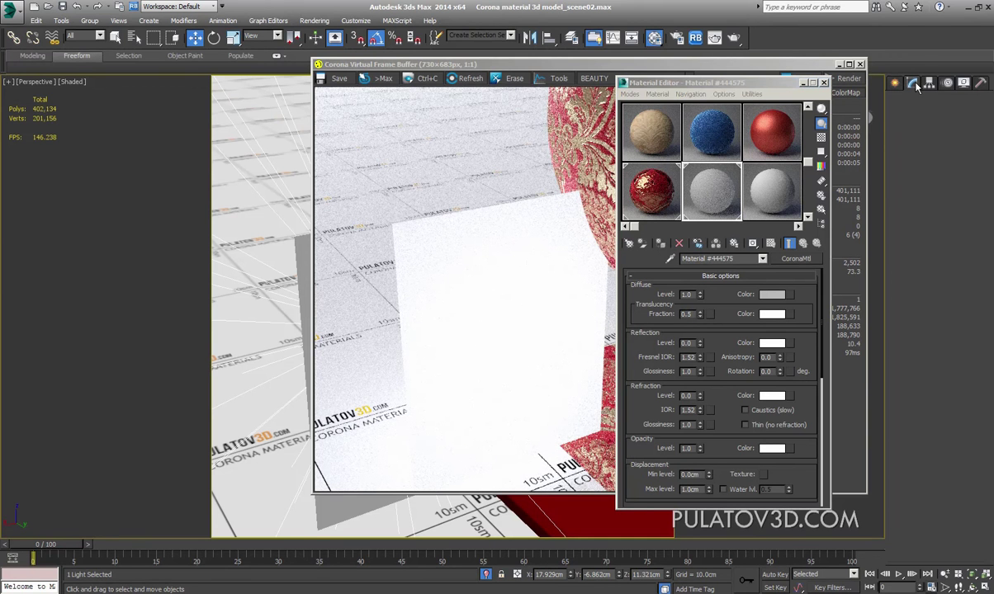
{"action": "scroll", "coordinate": [920, 405], "scroll_direction": "down", "scroll_amount": 3}
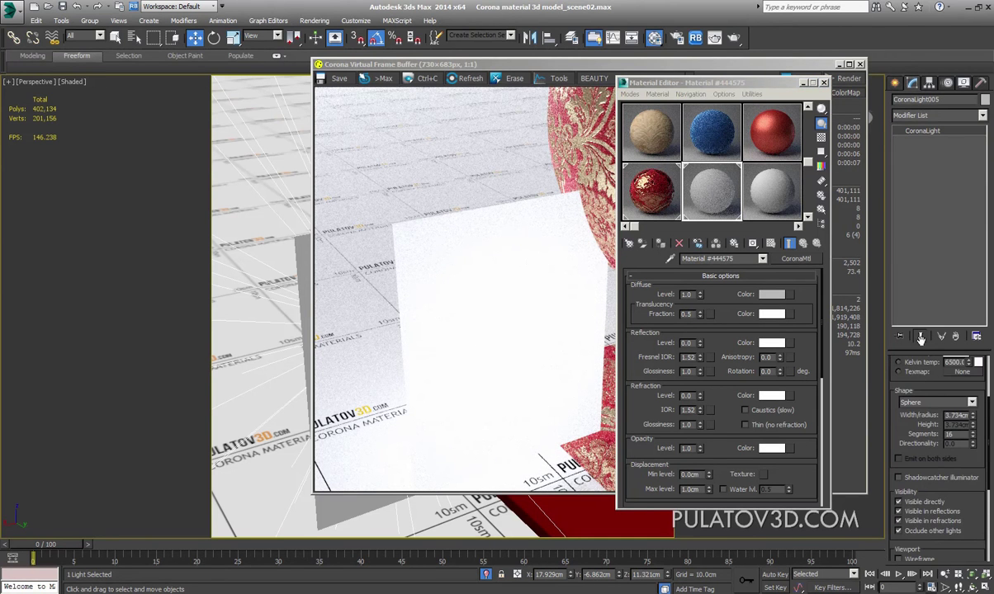
{"action": "double_click", "coordinate": [954, 415]}
{"action": "type", "text": "1"}
{"action": "key", "text": "Return"}
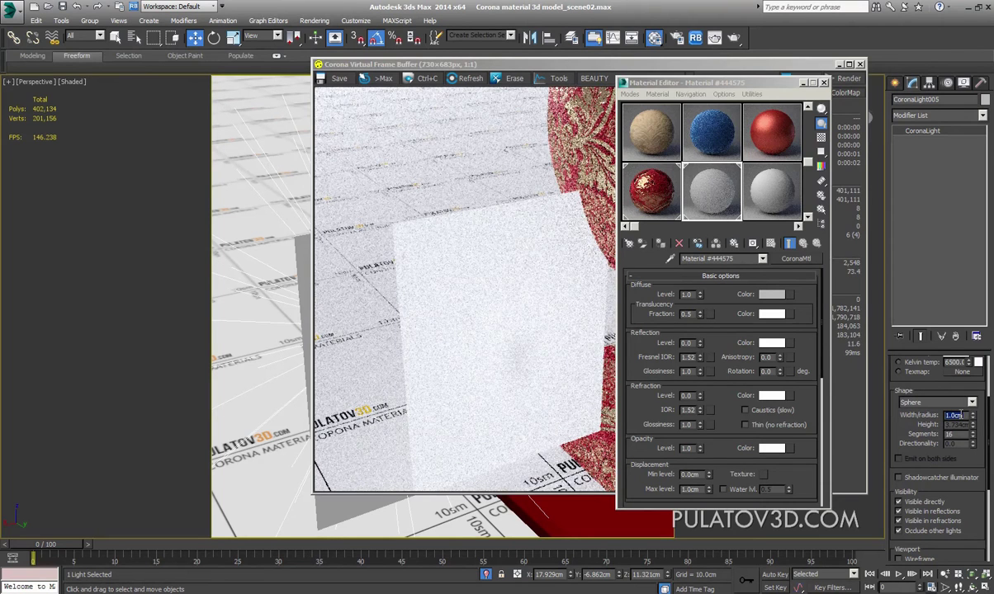
{"action": "left_click_drag", "start_coordinate": [323, 64], "coordinate": [470, 63]}
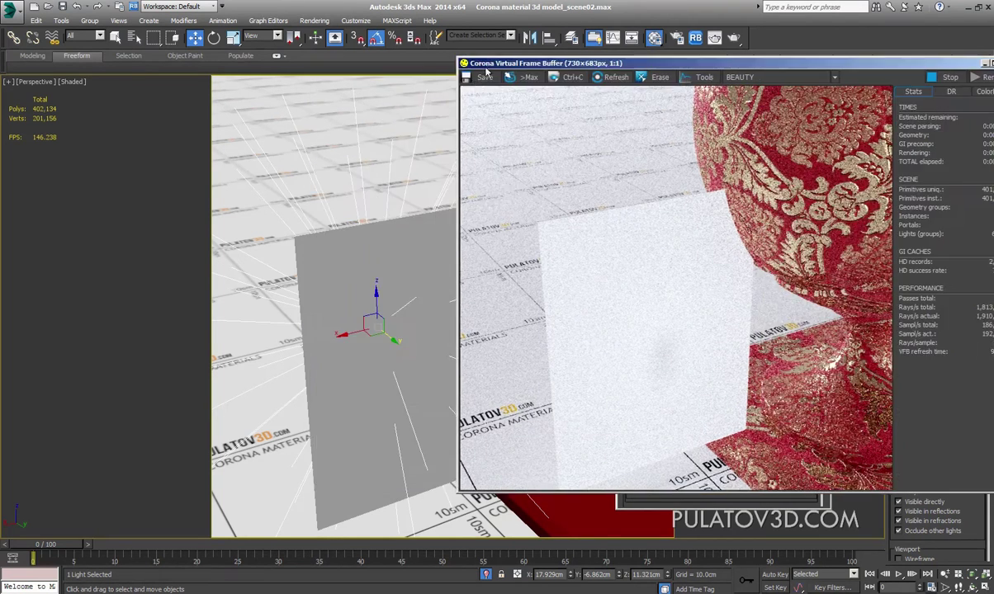
{"action": "key", "text": "F3"}
{"action": "key", "text": "F3"}
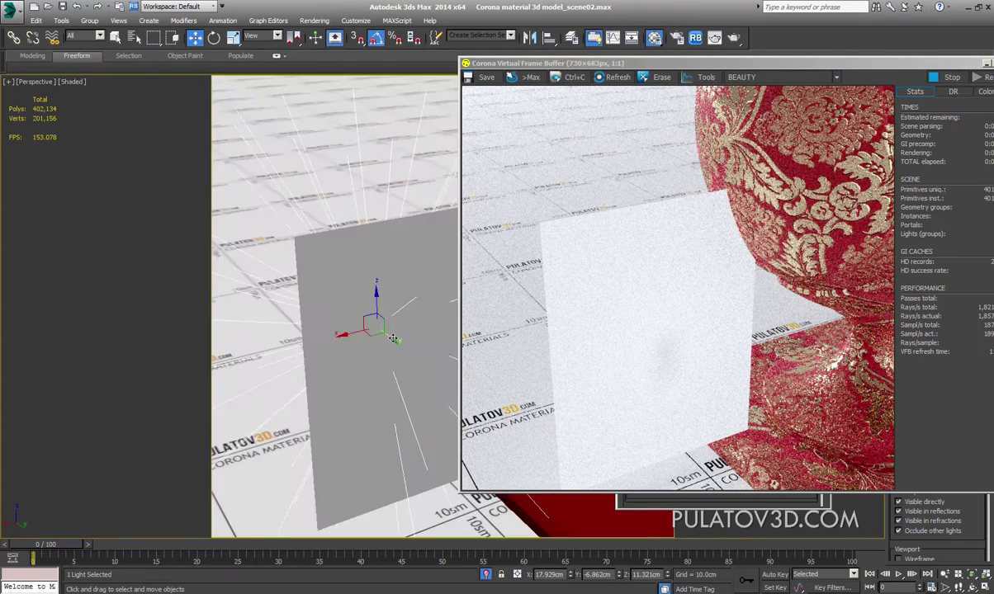
{"action": "key", "text": "F3"}
{"action": "key", "text": "F3"}
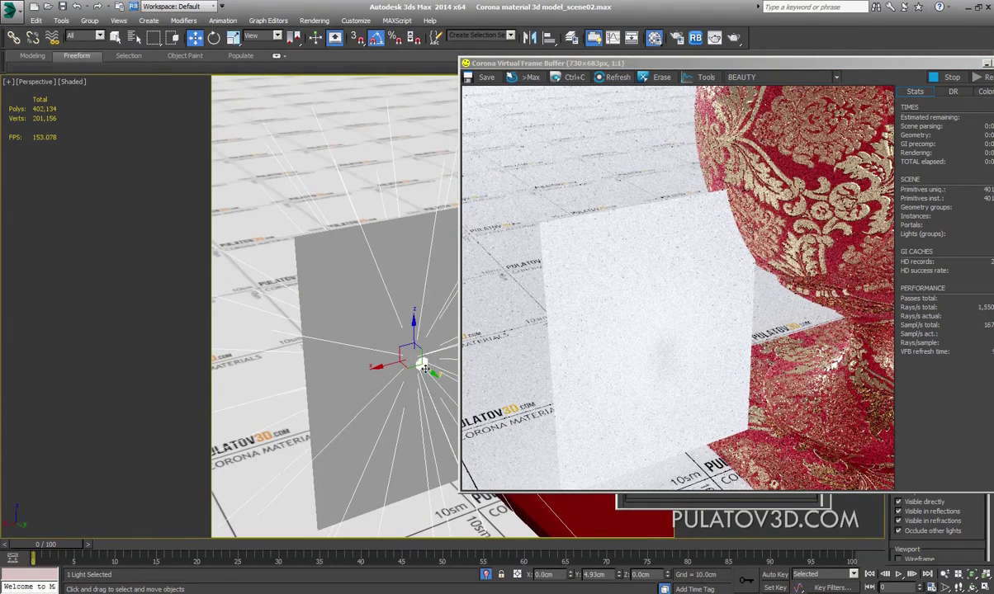
{"action": "left_click_drag", "start_coordinate": [428, 369], "coordinate": [421, 366]}
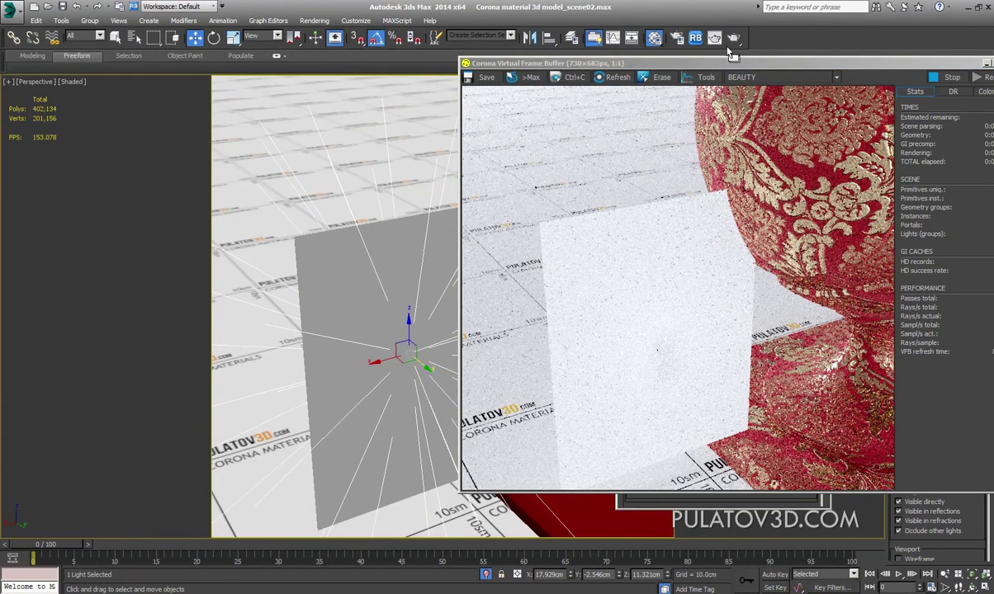
{"action": "left_click_drag", "start_coordinate": [708, 69], "coordinate": [319, 62]}
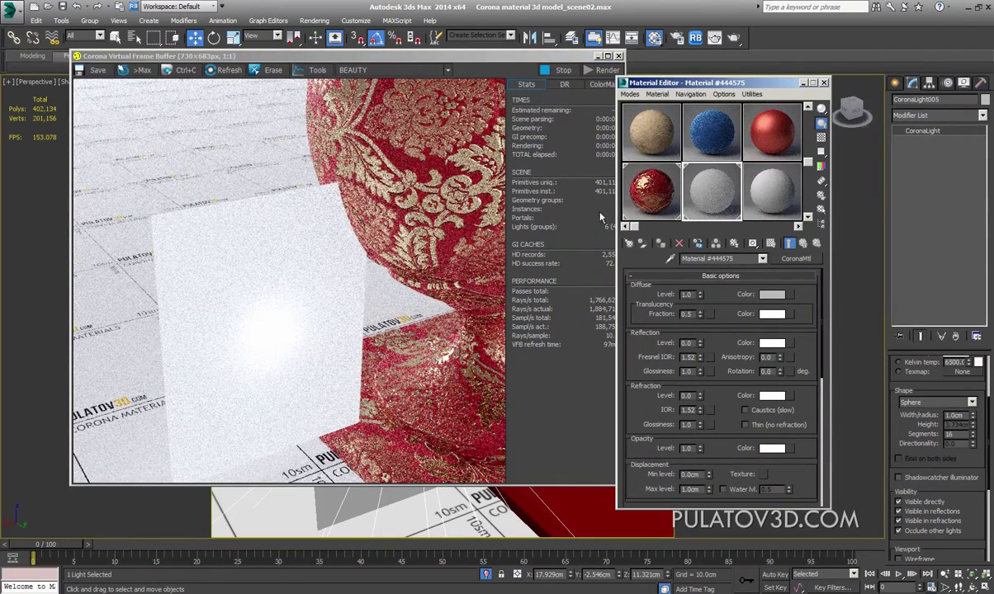
Step: Darken the plane material's diffuse colour to near-black, value 10
{"action": "left_click", "coordinate": [772, 294]}
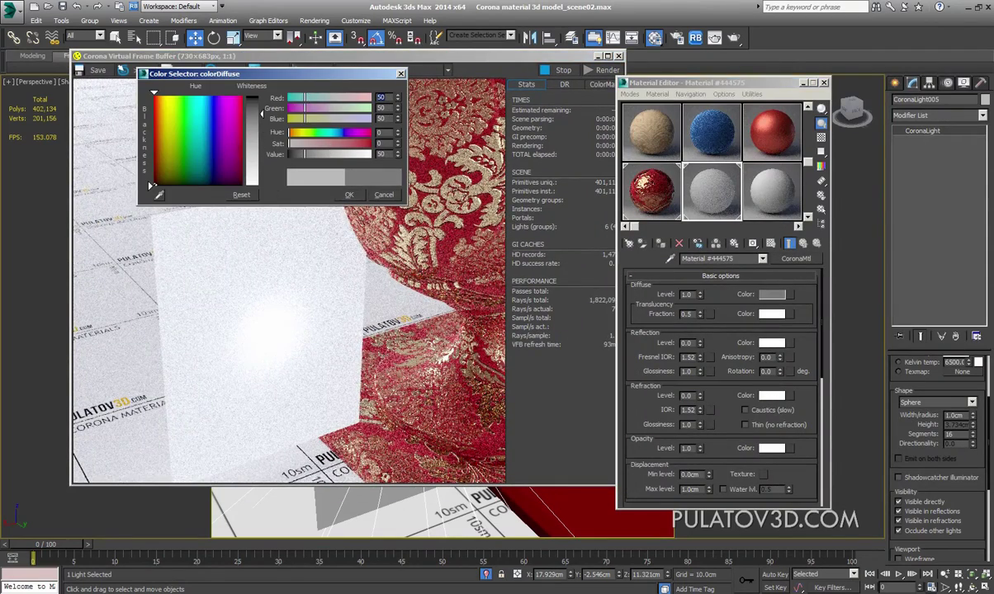
{"action": "left_click_drag", "start_coordinate": [369, 155], "coordinate": [305, 154]}
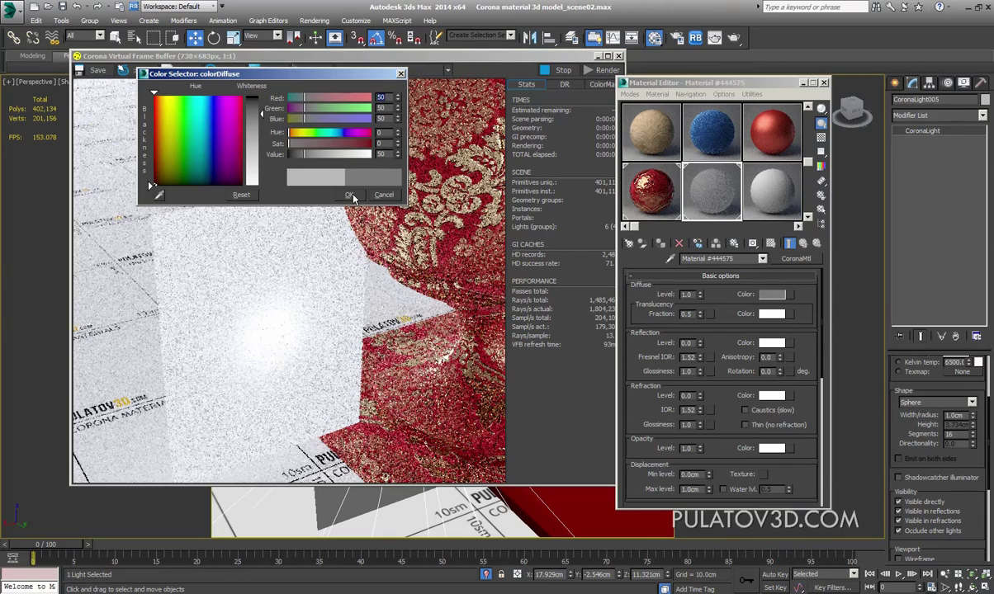
{"action": "left_click_drag", "start_coordinate": [263, 116], "coordinate": [261, 98]}
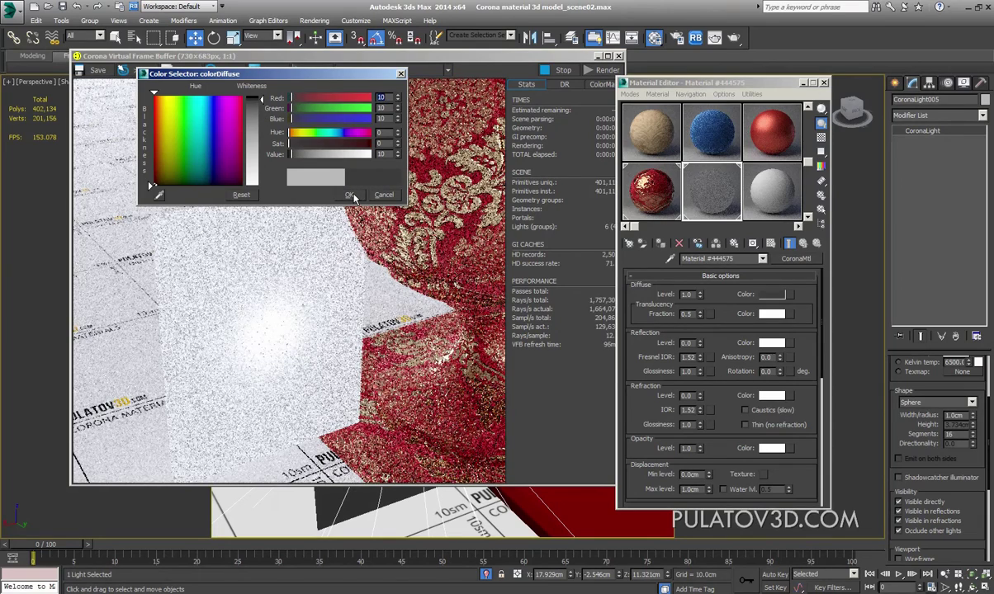
{"action": "left_click", "coordinate": [349, 195]}
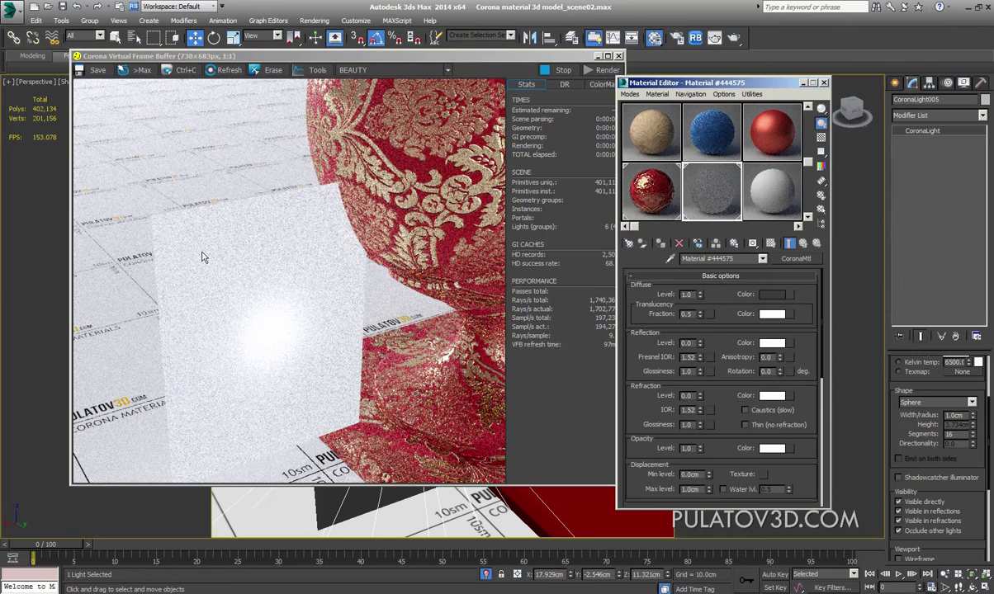
{"action": "left_click_drag", "start_coordinate": [471, 56], "coordinate": [721, 92]}
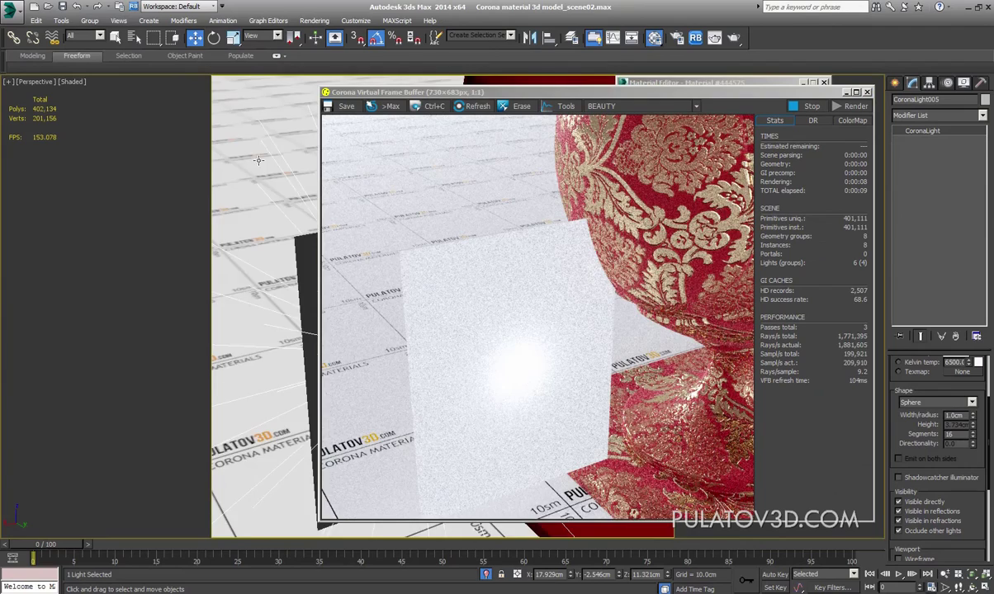
Step: Switch off the large rectangle light CoronaLight003
{"action": "scroll", "coordinate": [264, 176], "scroll_direction": "down", "scroll_amount": 3}
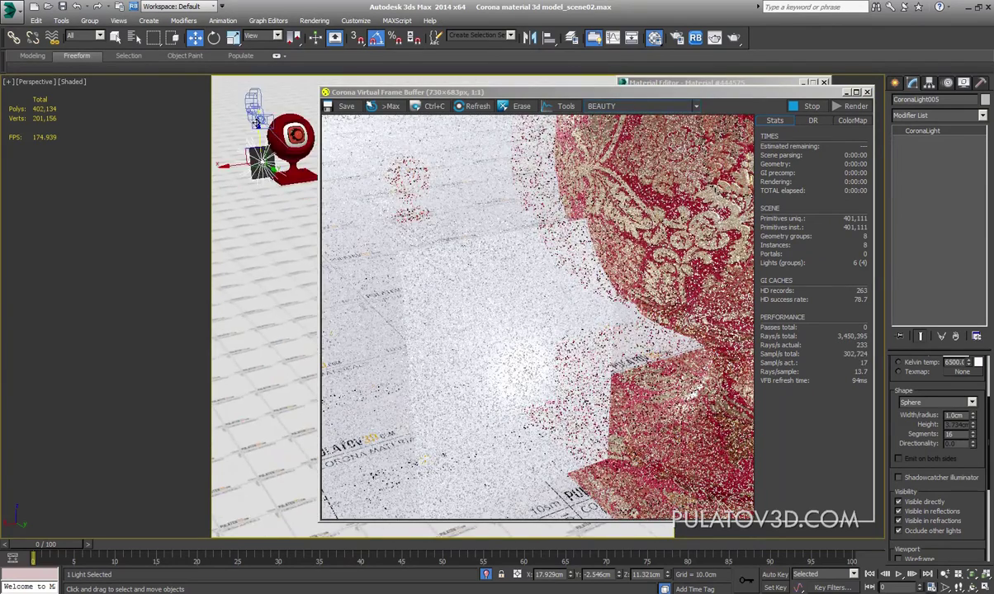
{"action": "left_click_drag", "start_coordinate": [272, 157], "coordinate": [215, 162]}
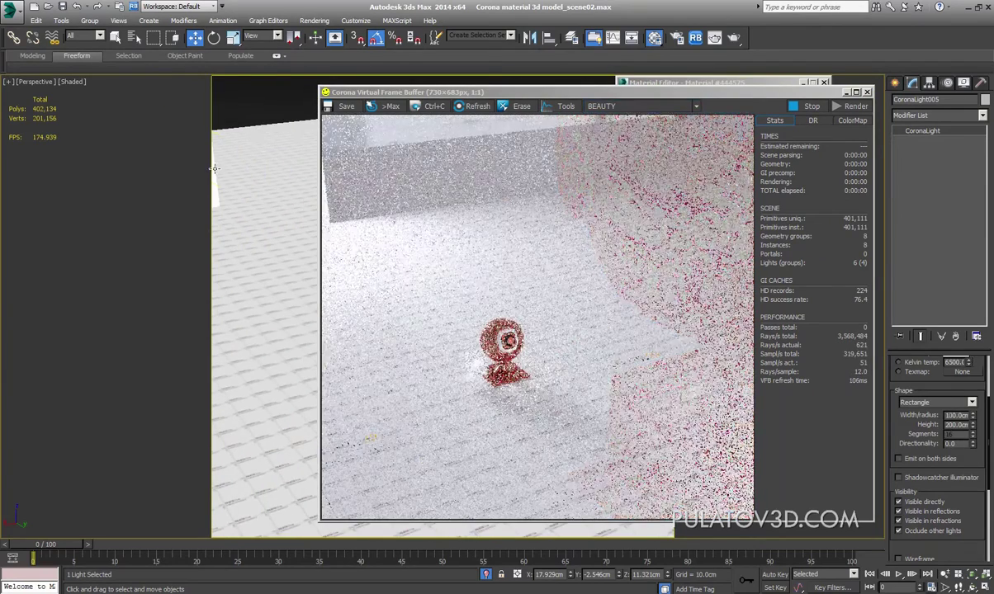
{"action": "left_click", "coordinate": [227, 125]}
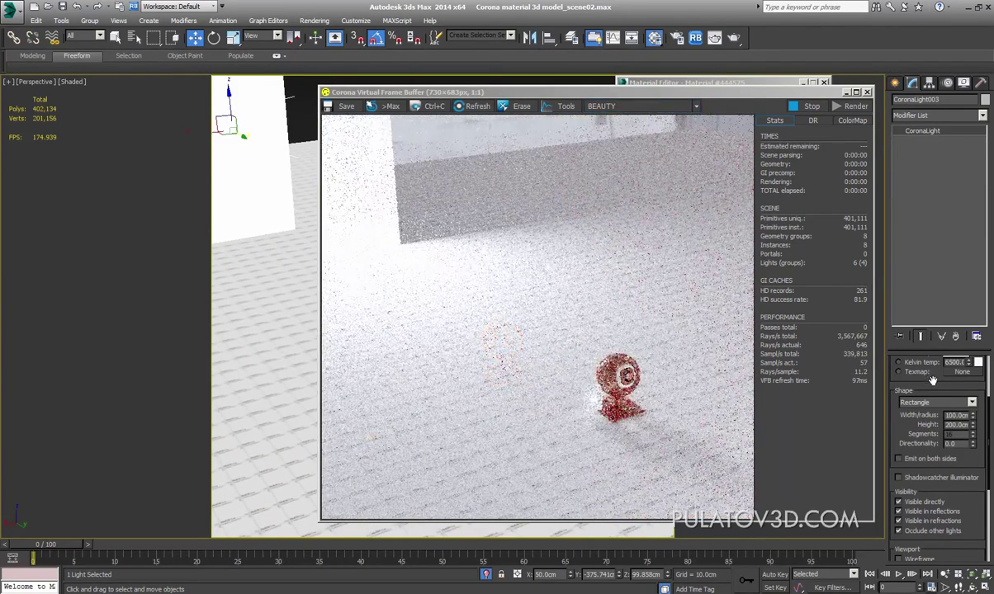
{"action": "scroll", "coordinate": [930, 378], "scroll_direction": "up", "scroll_amount": 3}
{"action": "left_click", "coordinate": [898, 376]}
Step: Check the Camera004 view, then return to Perspective and select Plane002
{"action": "key", "text": "c"}
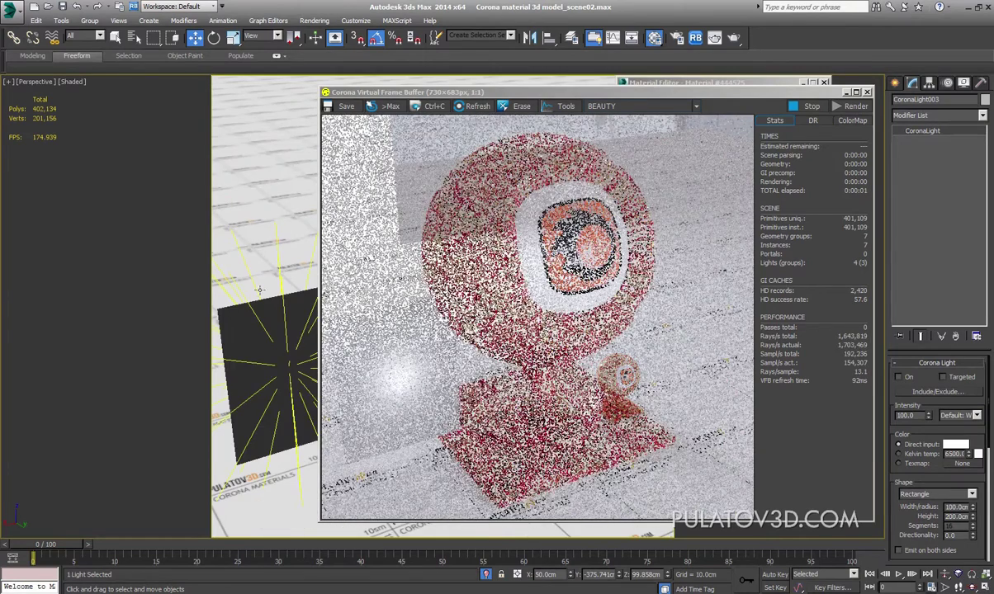
{"action": "key", "text": "p"}
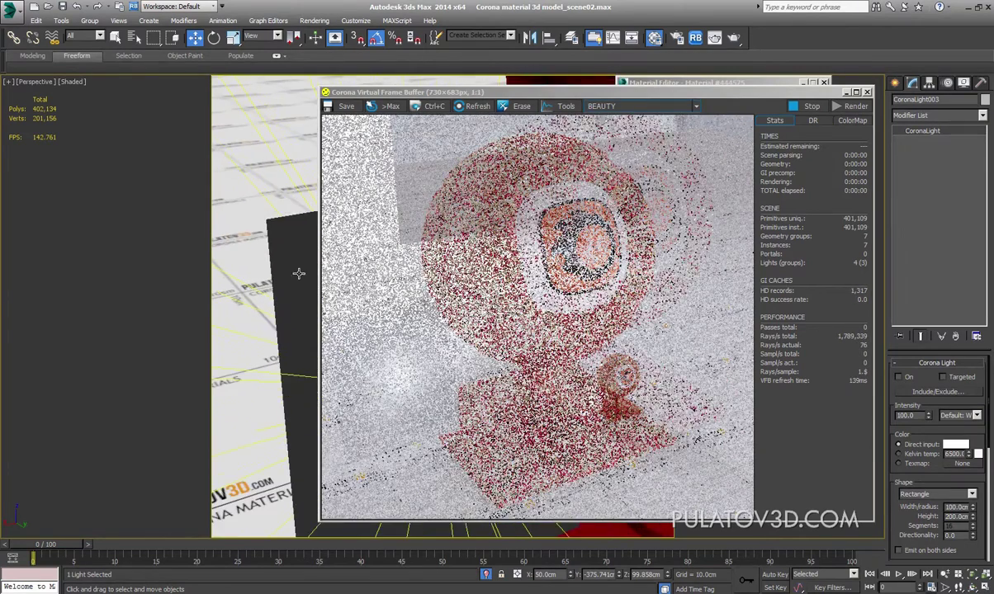
{"action": "middle_click_drag", "start_coordinate": [300, 273], "coordinate": [299, 310], "text": "alt"}
{"action": "left_click", "coordinate": [307, 220]}
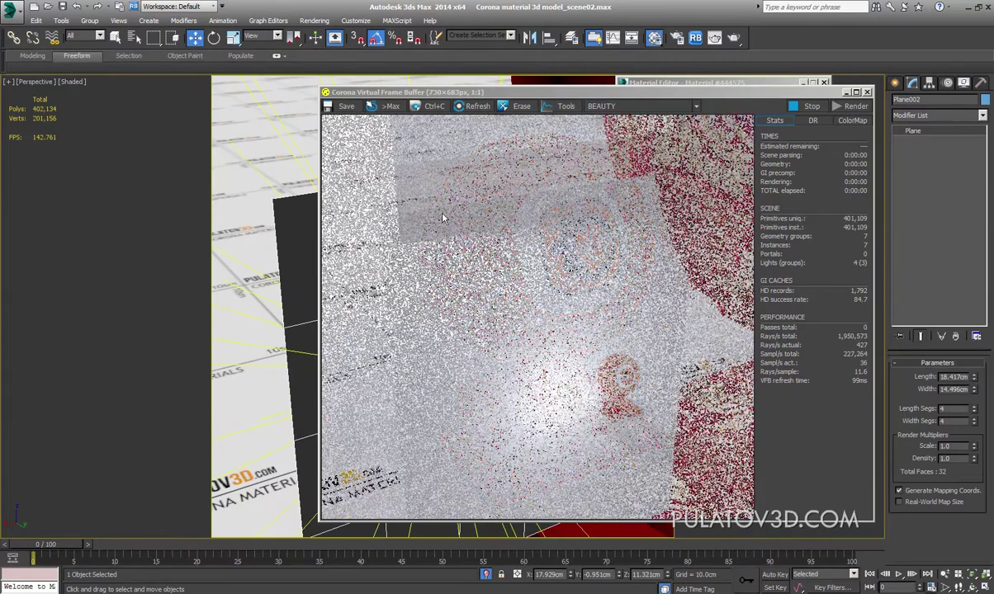
{"action": "left_click_drag", "start_coordinate": [600, 100], "coordinate": [277, 56]}
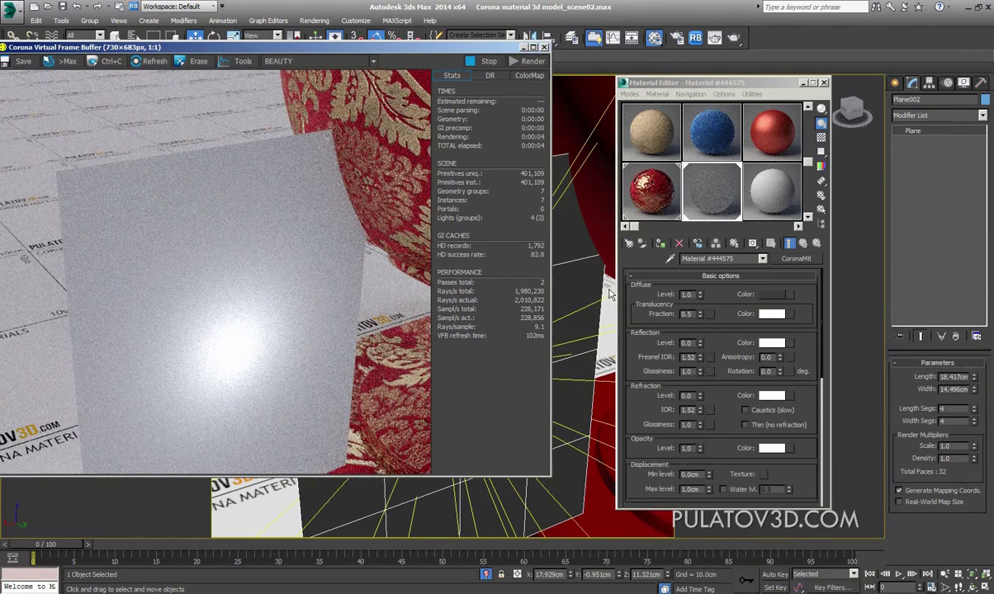
Step: Copy the near-black diffuse colour onto Translucency, discarding the trial red and blue colours
{"action": "left_click_drag", "start_coordinate": [498, 52], "coordinate": [366, 99]}
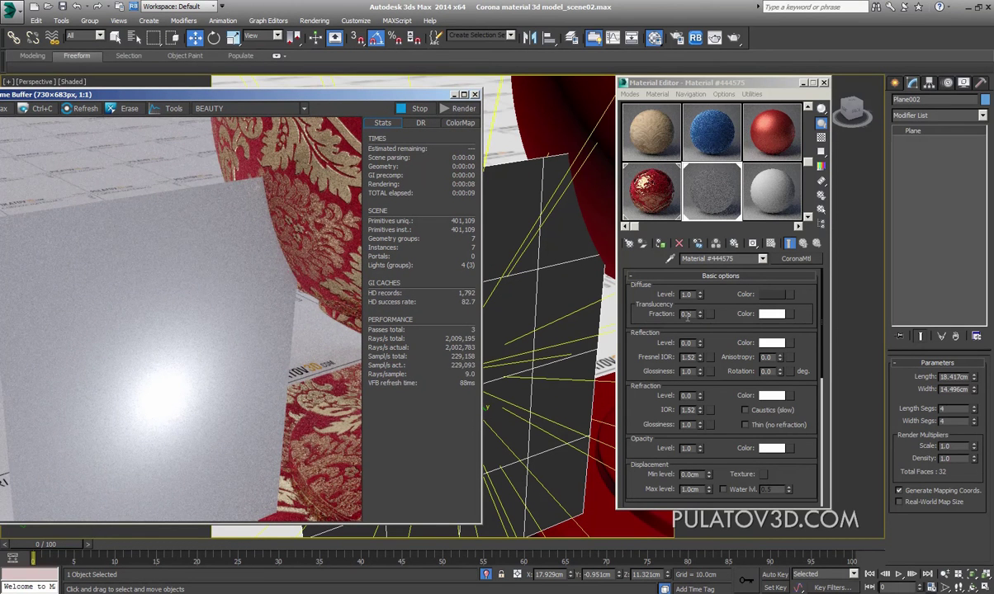
{"action": "left_click_drag", "start_coordinate": [281, 92], "coordinate": [342, 89]}
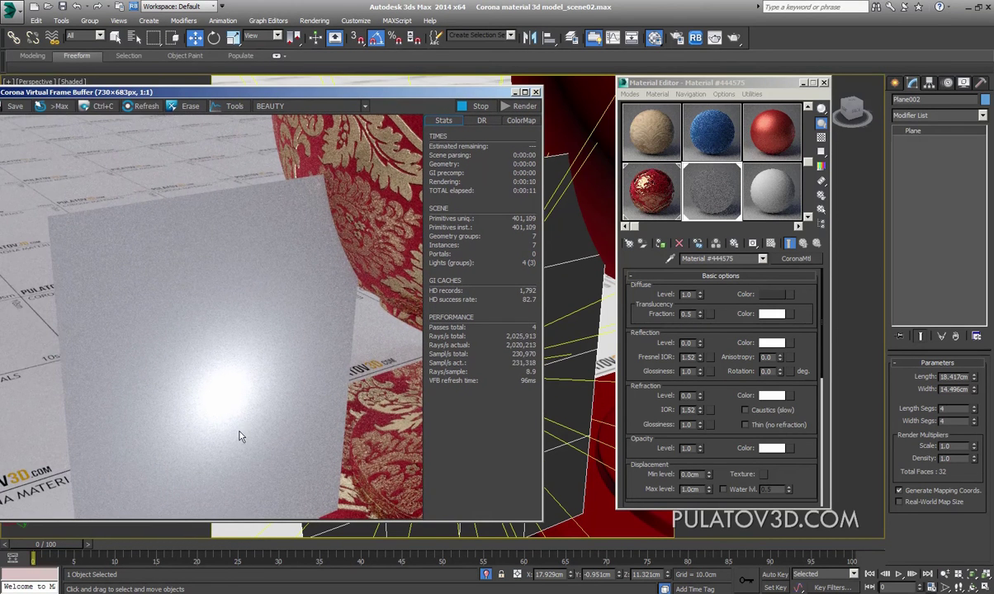
{"action": "left_click", "coordinate": [766, 315]}
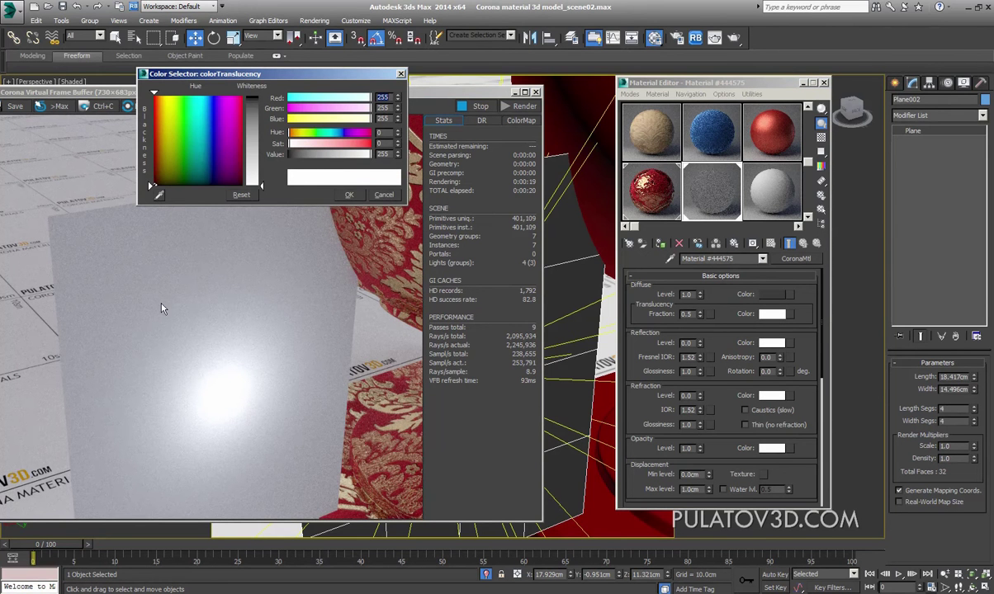
{"action": "left_click", "coordinate": [153, 94]}
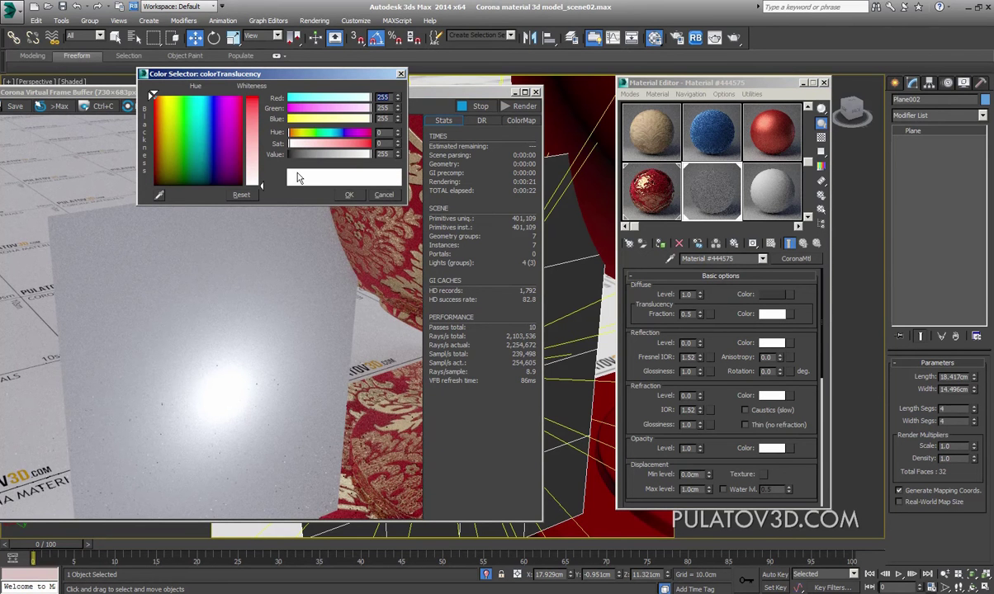
{"action": "left_click_drag", "start_coordinate": [262, 188], "coordinate": [261, 97]}
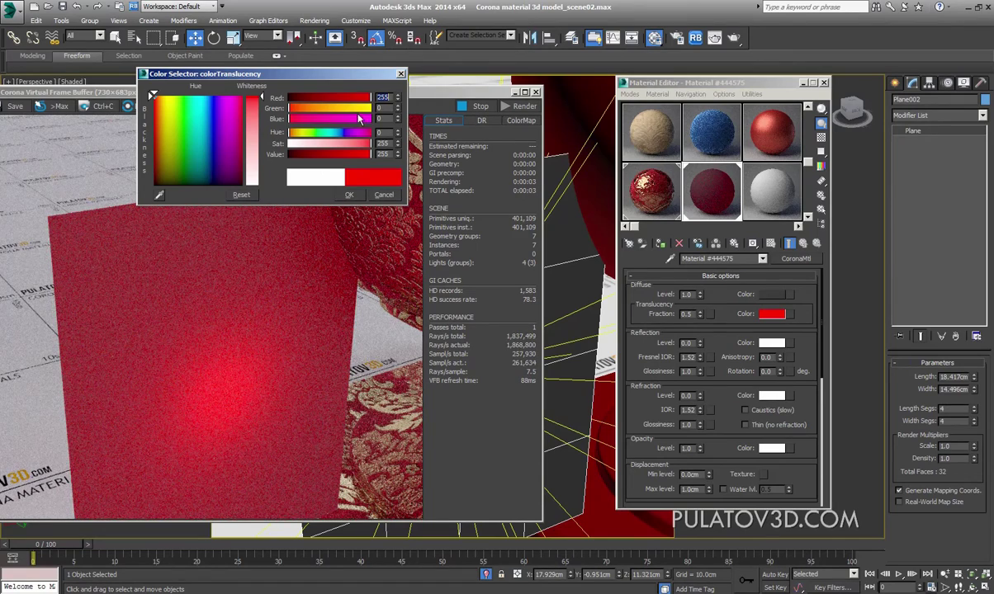
{"action": "left_click", "coordinate": [213, 97]}
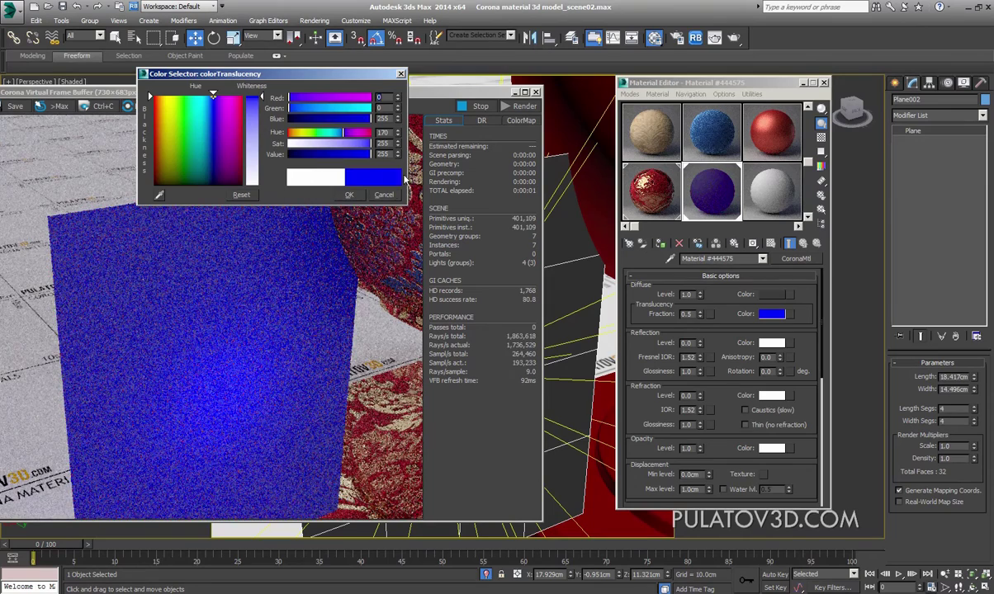
{"action": "left_click", "coordinate": [382, 195]}
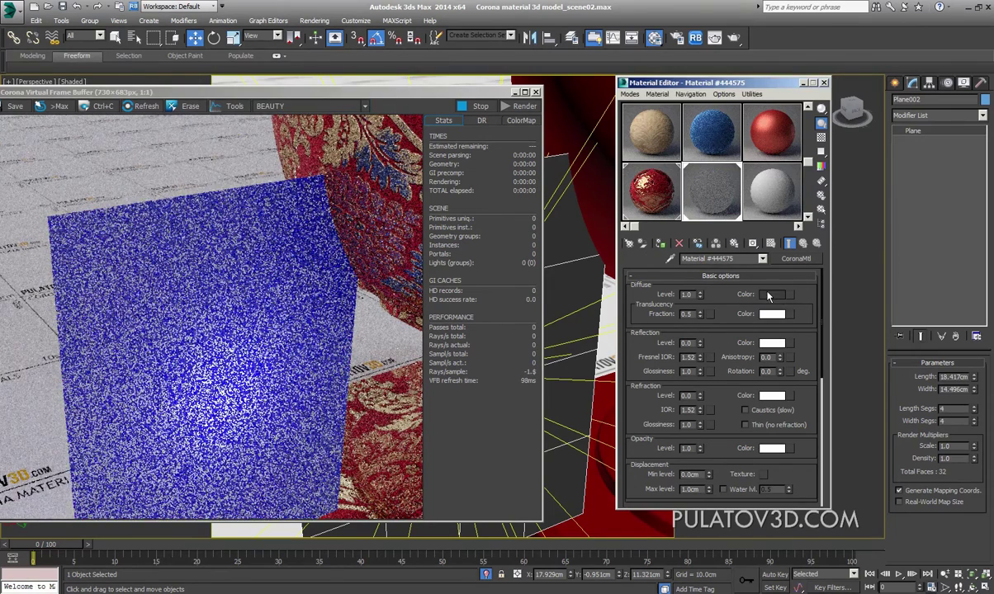
{"action": "left_click_drag", "start_coordinate": [767, 295], "coordinate": [774, 321]}
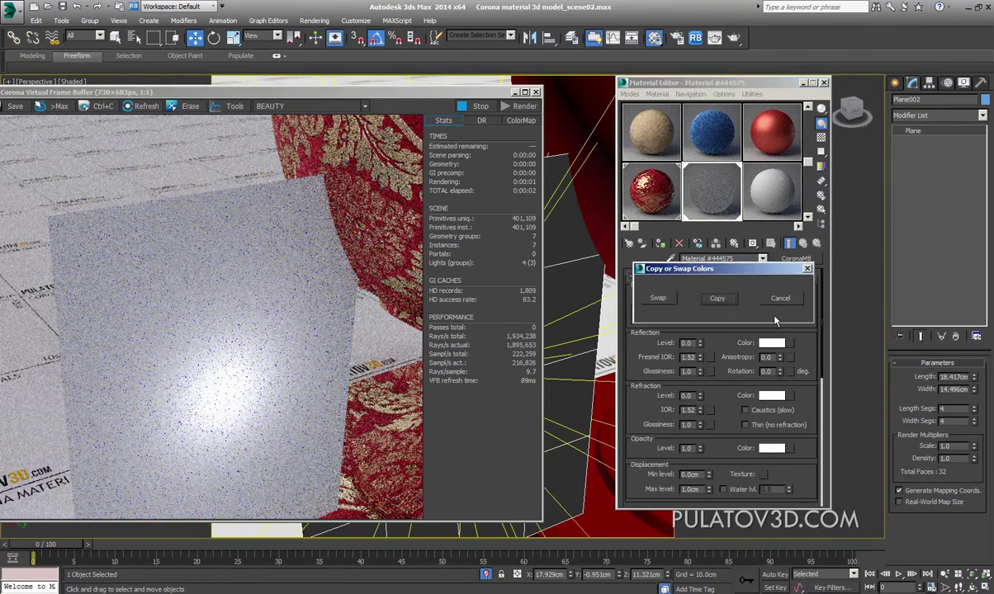
{"action": "left_click", "coordinate": [732, 301]}
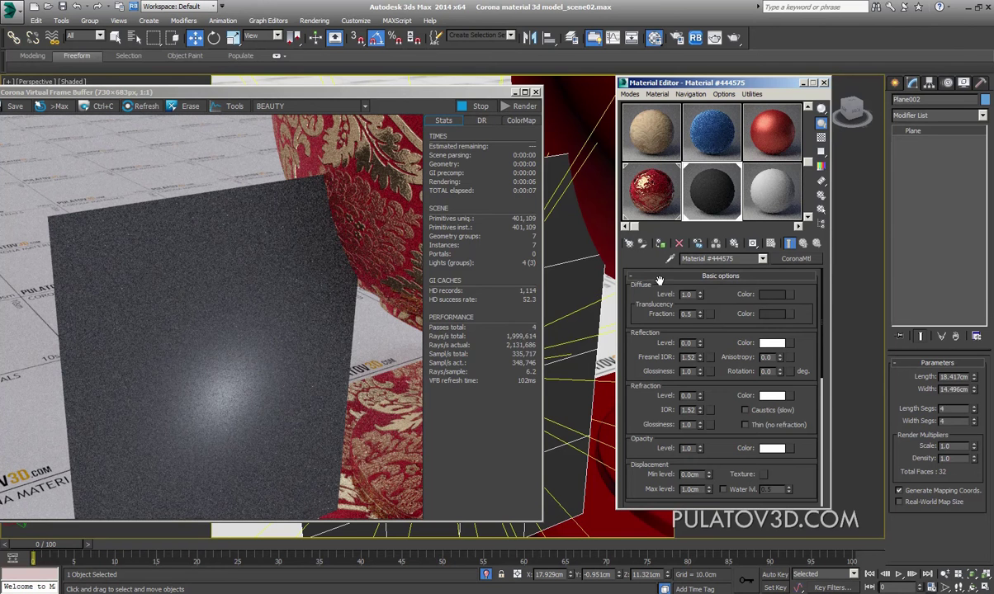
Step: Load BR30106 copy.jpg as a Bitmap in the plane material's Diffuse slot
{"action": "left_click", "coordinate": [790, 295]}
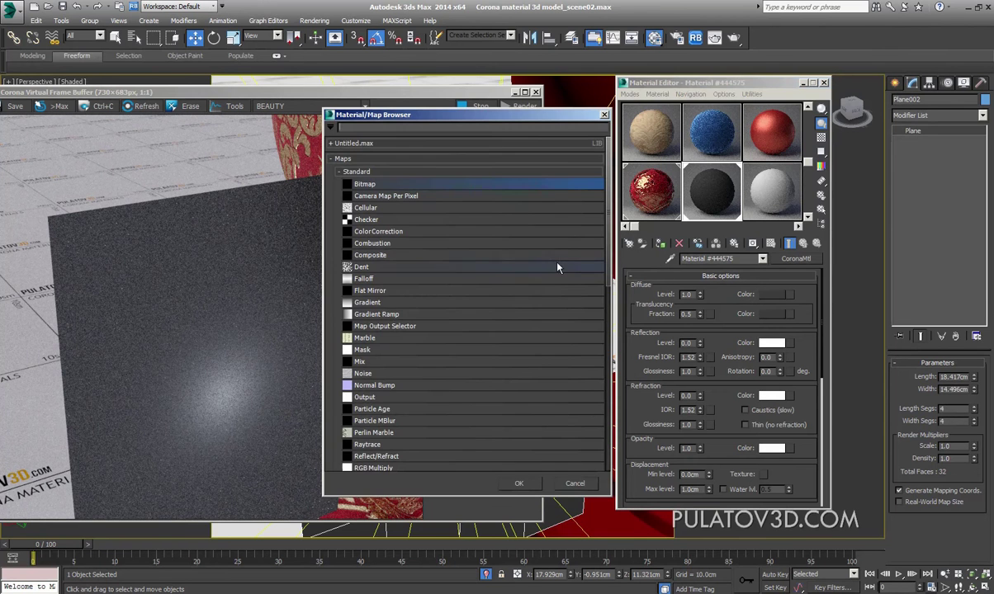
{"action": "double_click", "coordinate": [376, 184]}
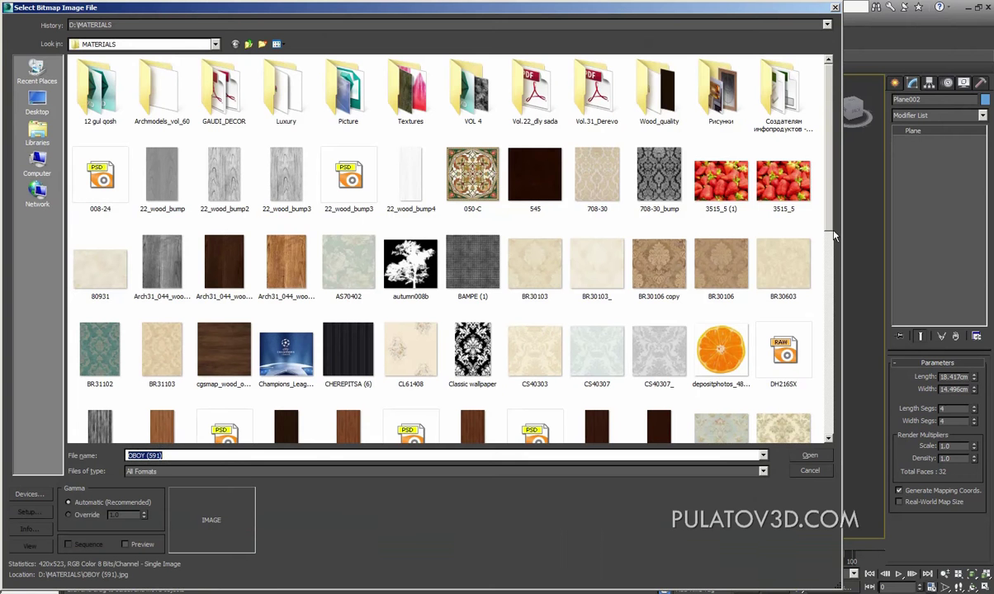
{"action": "double_click", "coordinate": [666, 268]}
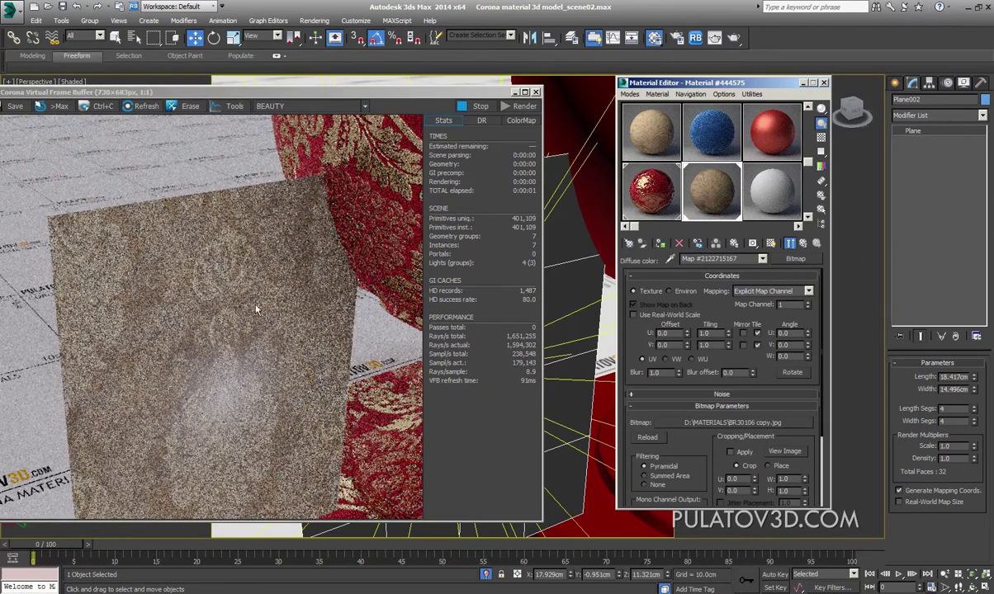
{"action": "left_click", "coordinate": [801, 243]}
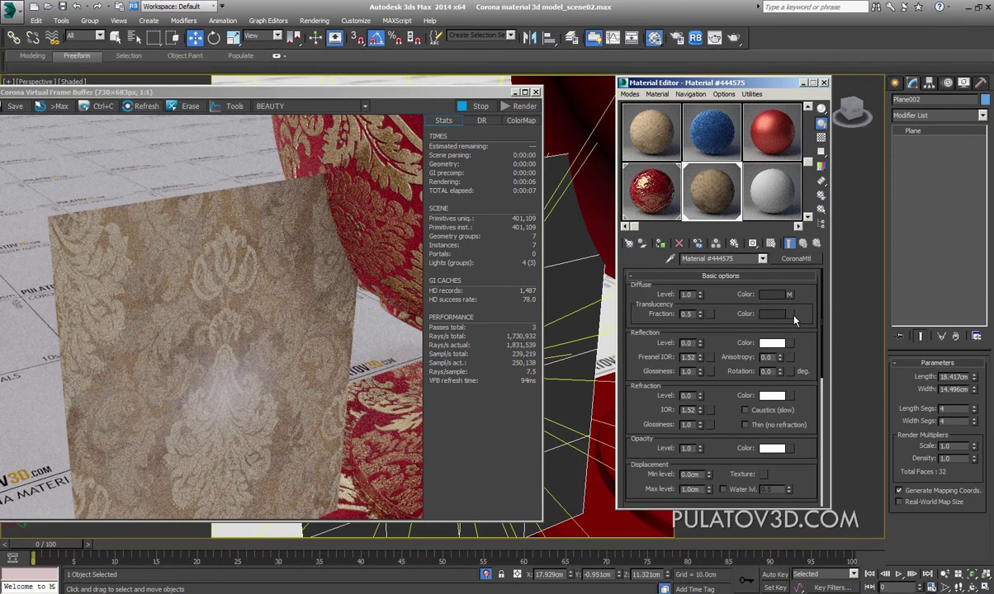
Step: Set the Translucency colour to red and copy the Diffuse damask map into Translucency
{"action": "left_click", "coordinate": [772, 313]}
{"action": "left_click_drag", "start_coordinate": [199, 124], "coordinate": [154, 96]}
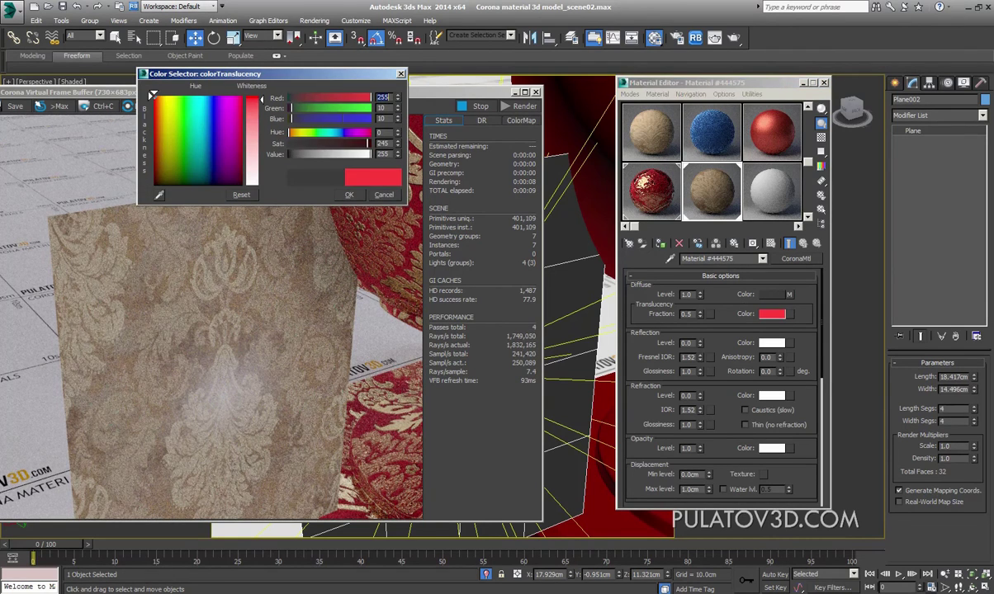
{"action": "left_click", "coordinate": [350, 195]}
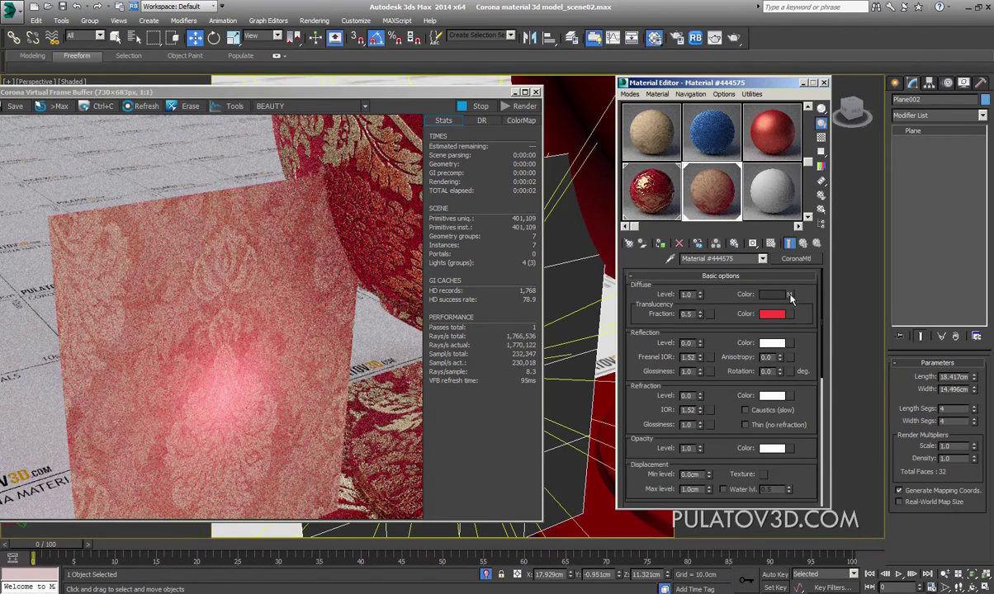
{"action": "left_click_drag", "start_coordinate": [790, 295], "coordinate": [790, 313]}
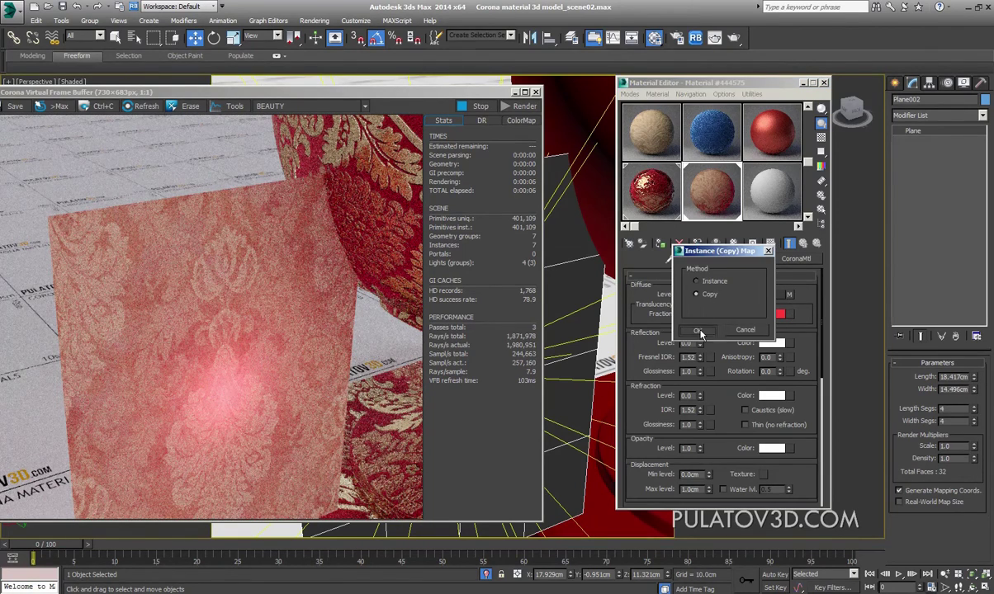
{"action": "left_click", "coordinate": [697, 331]}
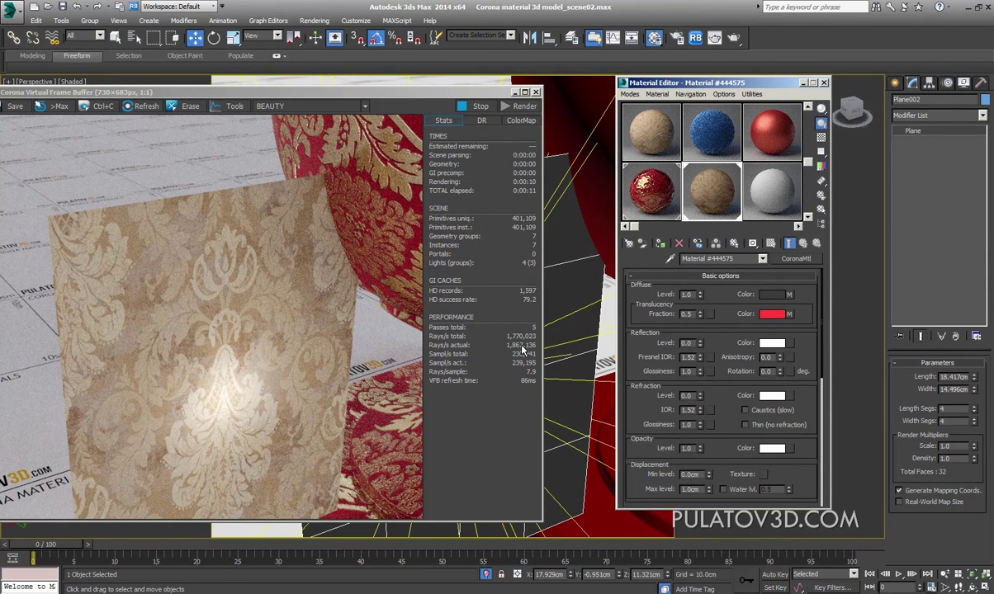
{"action": "left_click", "coordinate": [788, 314]}
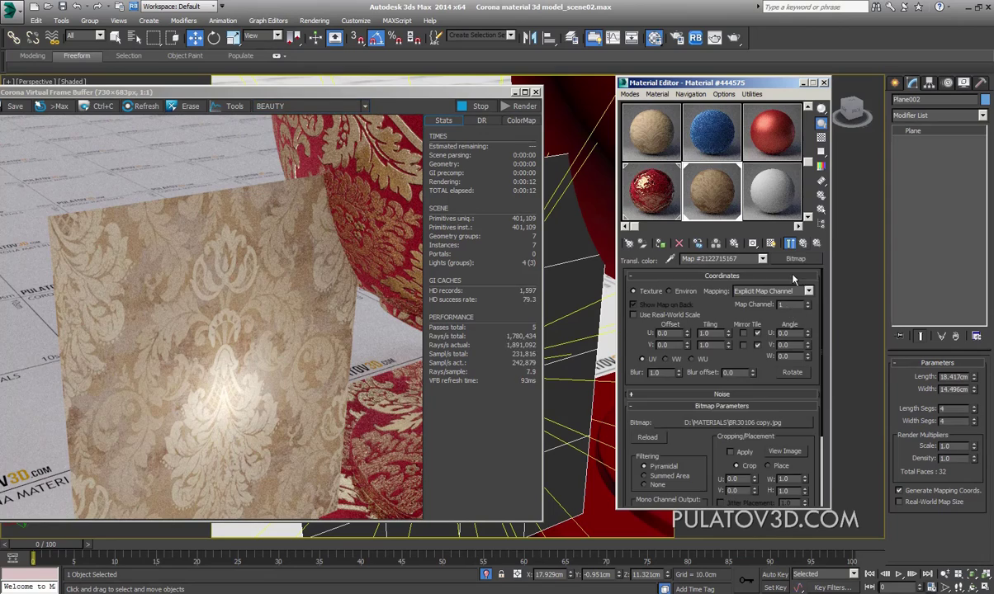
Step: Clear the Translucency map and set the translucency colour to light grey
{"action": "left_click", "coordinate": [804, 244]}
{"action": "right_click", "coordinate": [790, 314]}
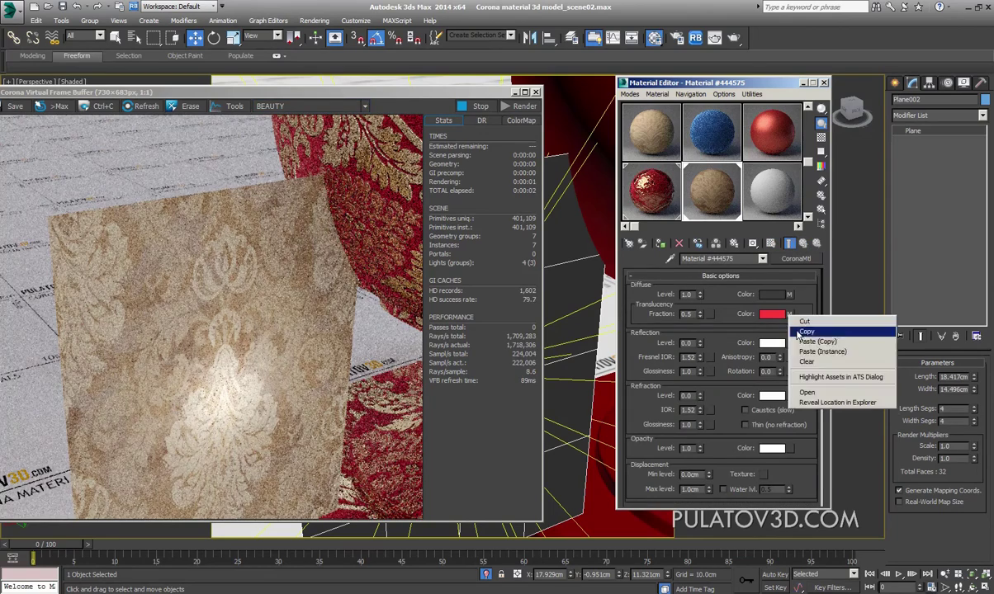
{"action": "left_click", "coordinate": [801, 363]}
{"action": "left_click", "coordinate": [771, 314]}
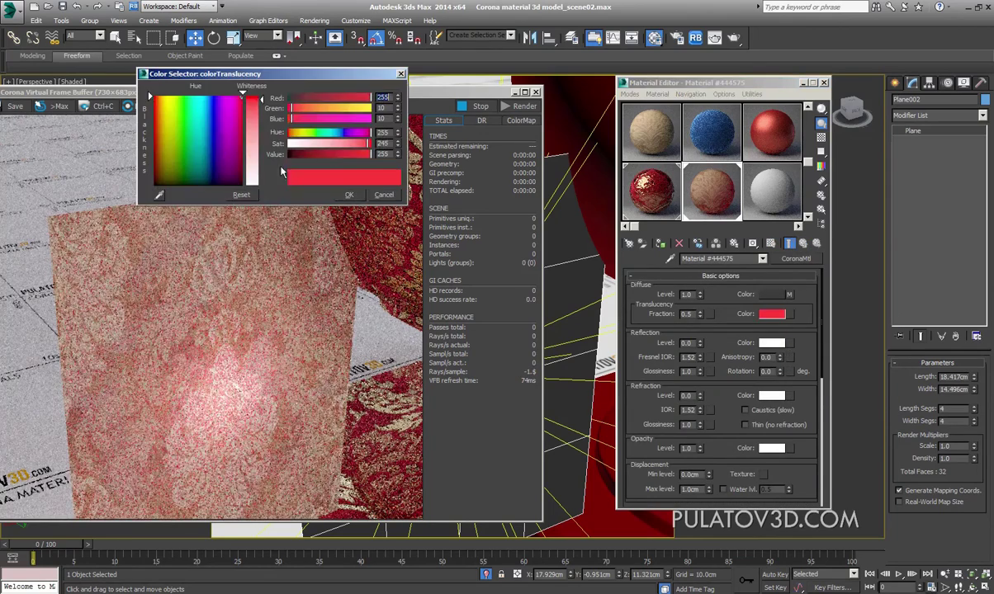
{"action": "left_click_drag", "start_coordinate": [154, 93], "coordinate": [153, 172]}
{"action": "left_click_drag", "start_coordinate": [252, 98], "coordinate": [252, 165]}
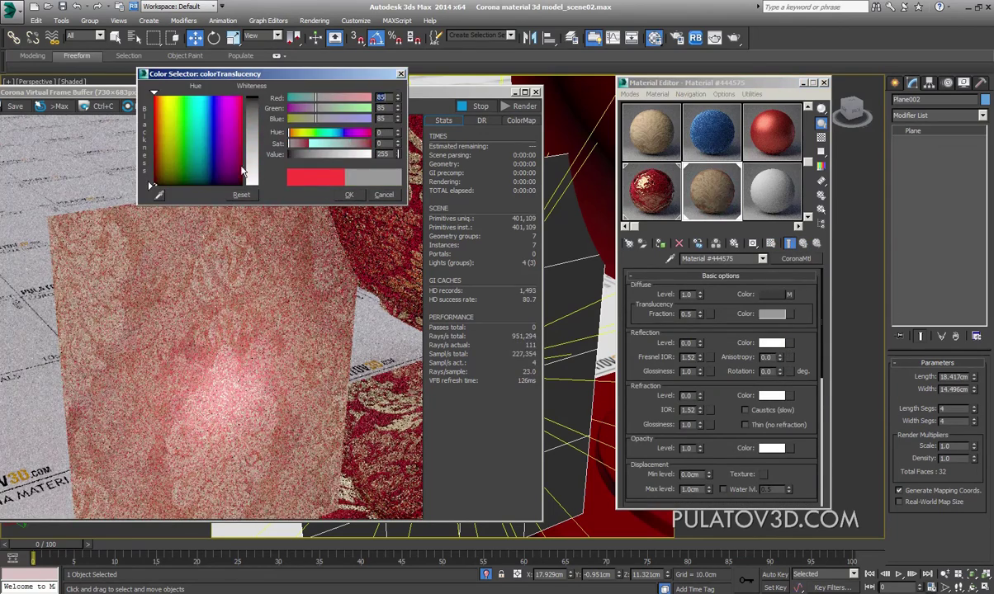
{"action": "left_click", "coordinate": [349, 195]}
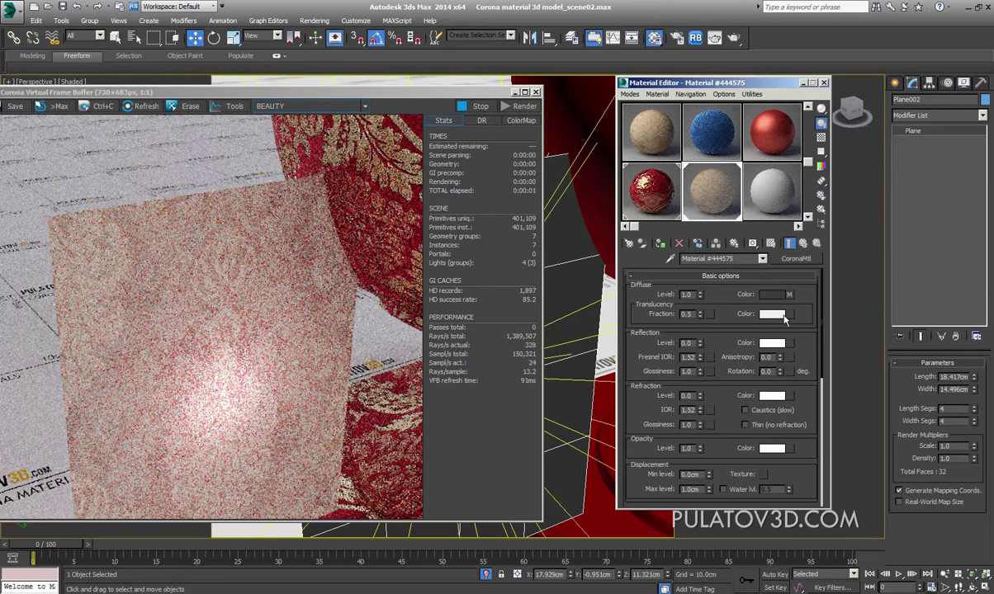
Step: Load the BR30103 wallpaper image as a Bitmap in the Translucency slot
{"action": "left_click", "coordinate": [788, 314]}
{"action": "double_click", "coordinate": [413, 184]}
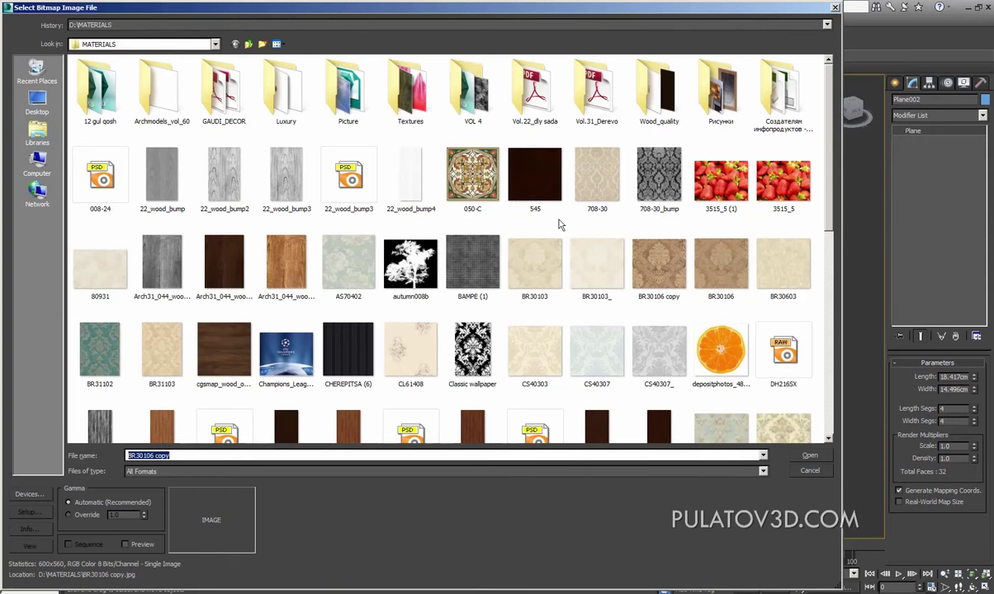
{"action": "left_click", "coordinate": [784, 271]}
{"action": "left_click", "coordinate": [554, 273]}
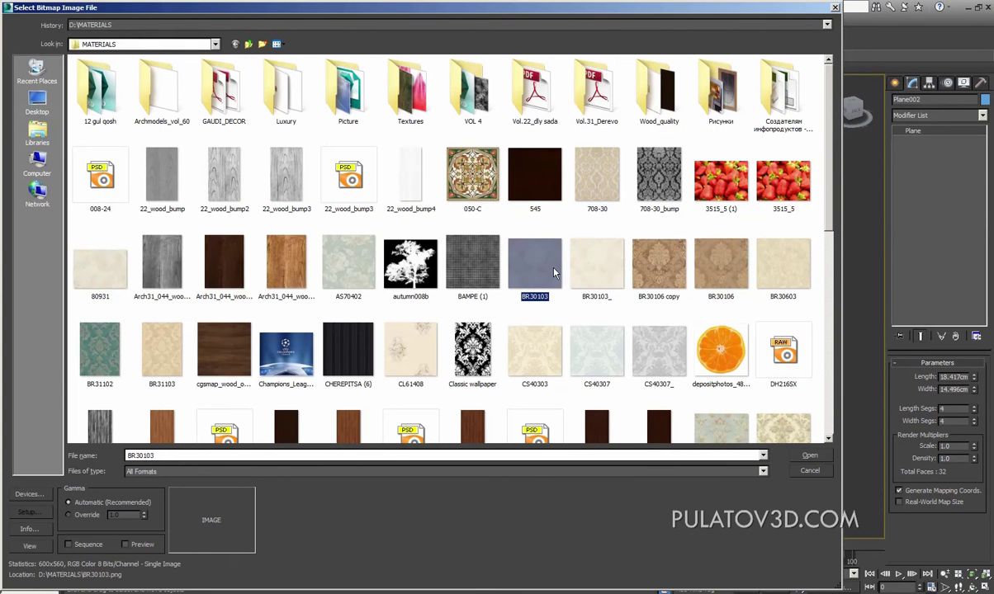
{"action": "double_click", "coordinate": [544, 281]}
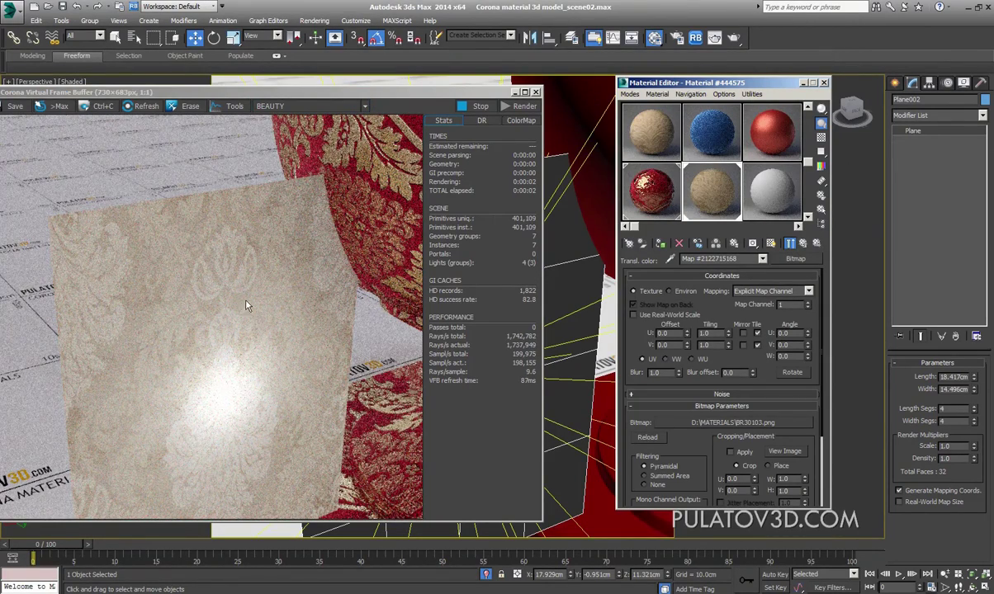
{"action": "left_click", "coordinate": [752, 243]}
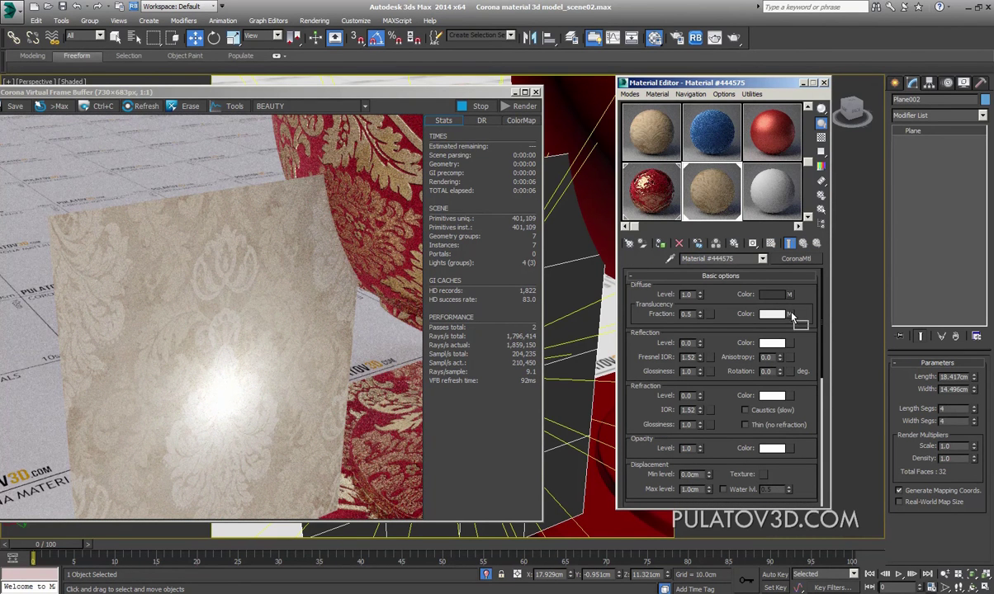
Step: Replace Translucency with an independent copy of the Diffuse damask bitmap
{"action": "left_click_drag", "start_coordinate": [790, 294], "coordinate": [790, 316]}
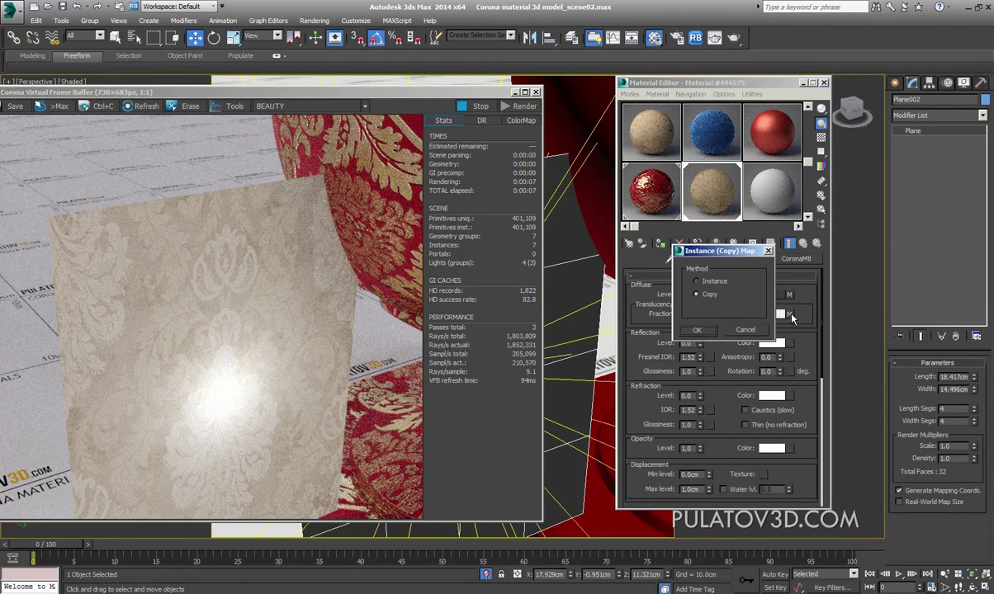
{"action": "left_click", "coordinate": [698, 330]}
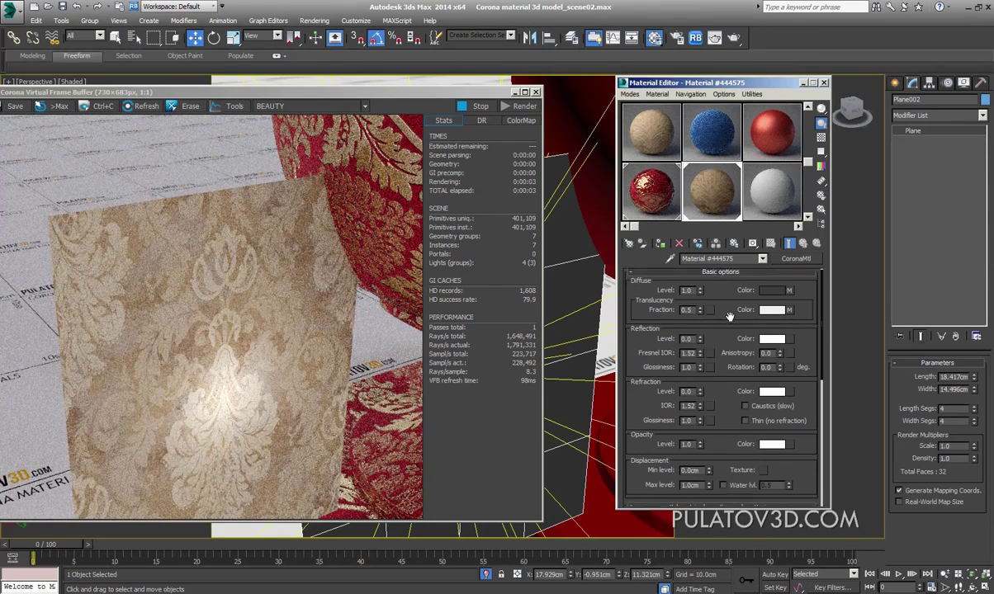
{"action": "scroll", "coordinate": [726, 297], "scroll_direction": "down", "scroll_amount": 2}
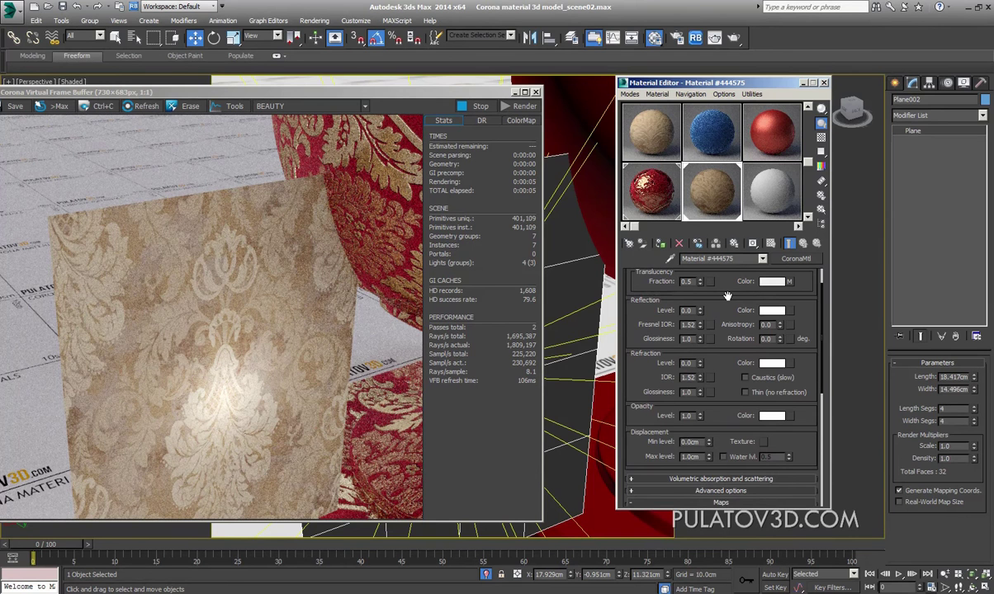
{"action": "left_click_drag", "start_coordinate": [738, 291], "coordinate": [733, 322]}
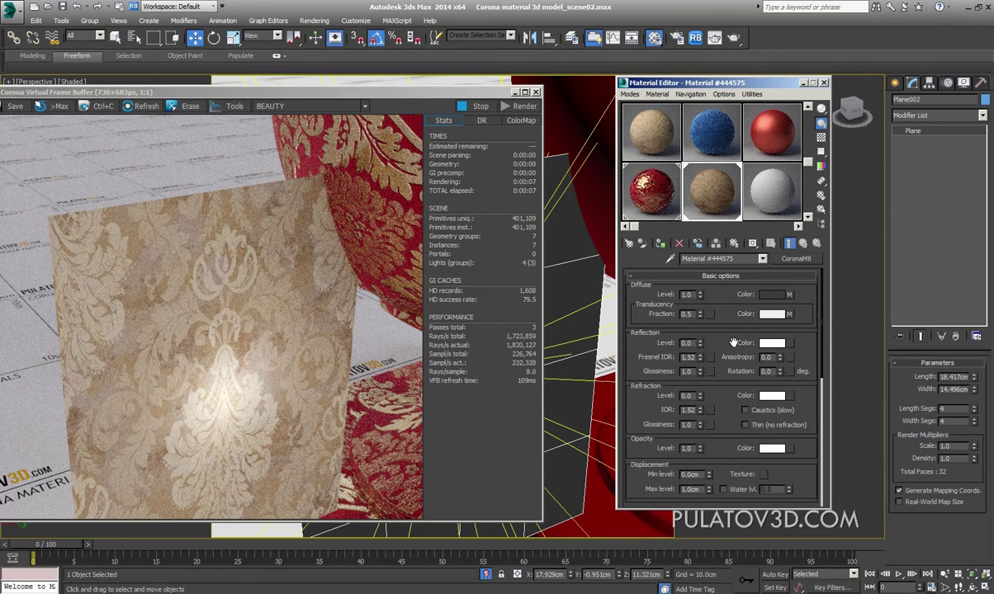
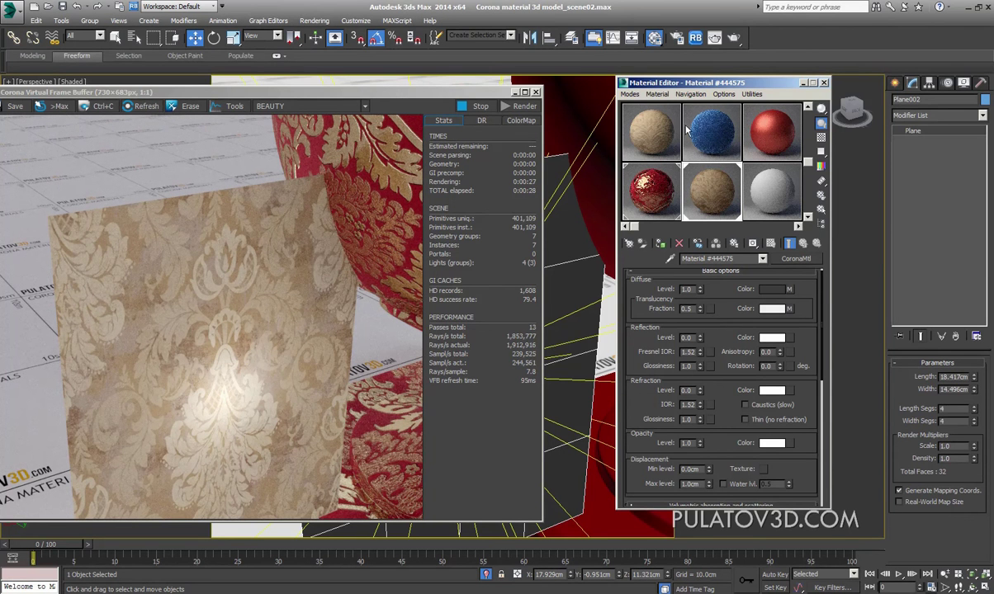
Step: Set Material #444575's Translucency Fraction to 0.2, after first trying 0.8
{"action": "left_click_drag", "start_coordinate": [450, 91], "coordinate": [488, 84]}
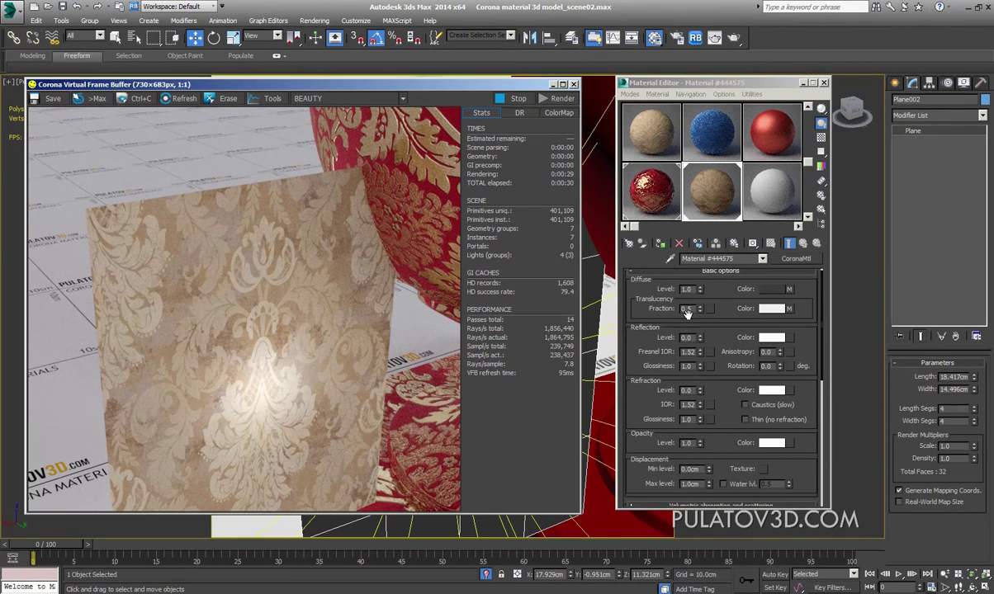
{"action": "double_click", "coordinate": [687, 309]}
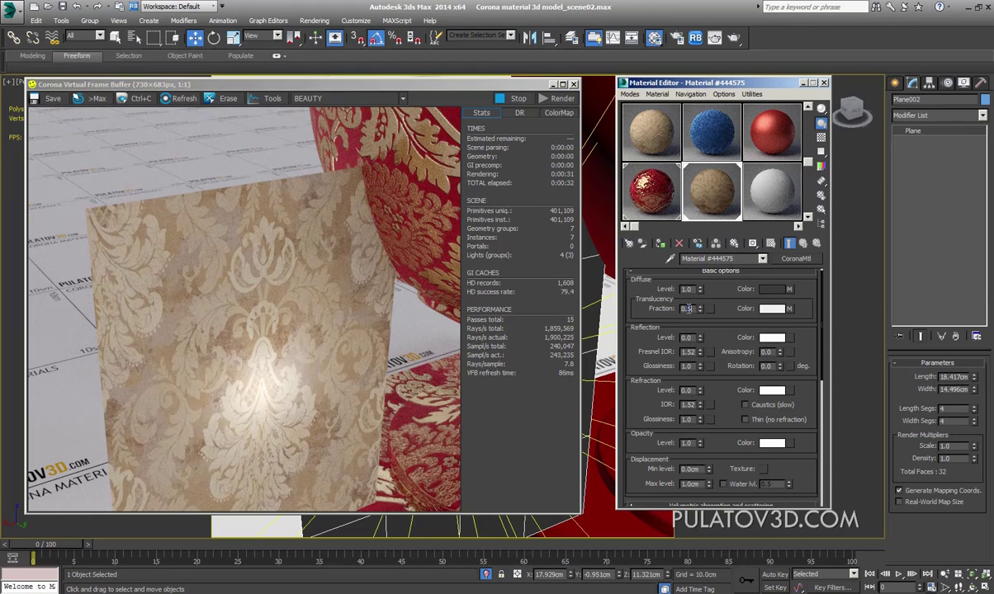
{"action": "type", "text": "0.8"}
{"action": "key", "text": "Return"}
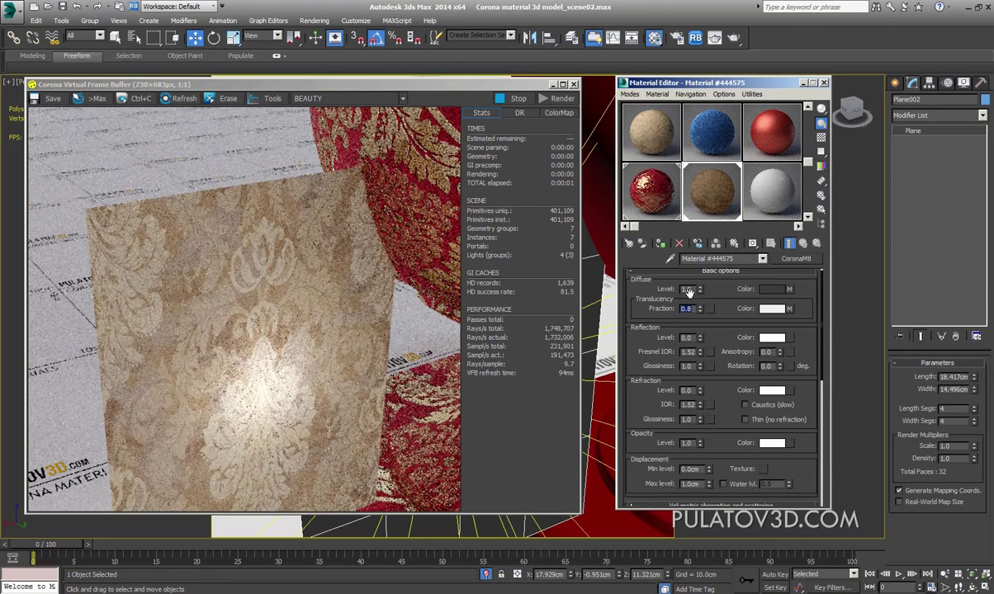
{"action": "left_click", "coordinate": [687, 308]}
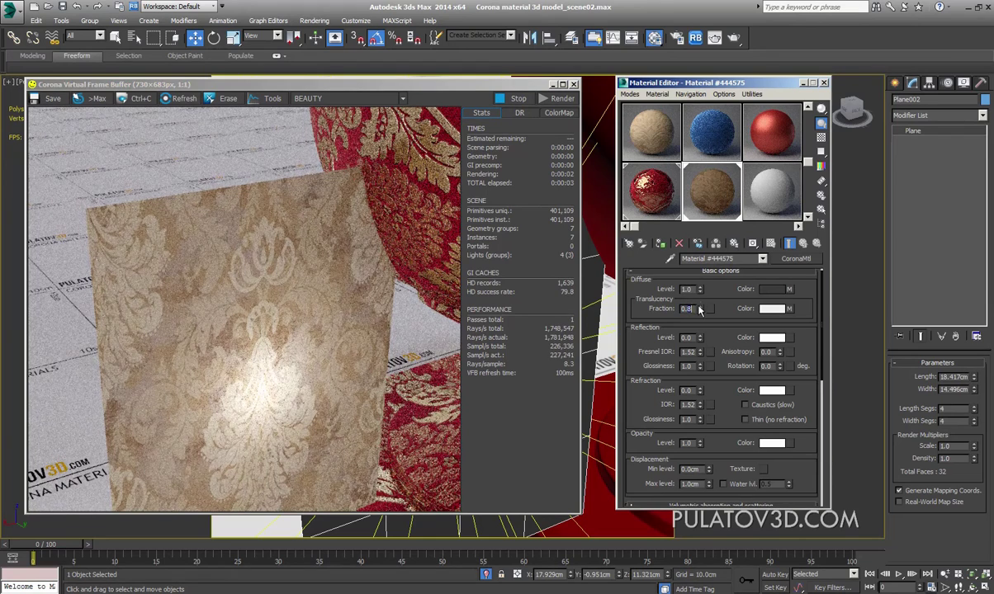
{"action": "type", "text": "0.2"}
{"action": "key", "text": "Return"}
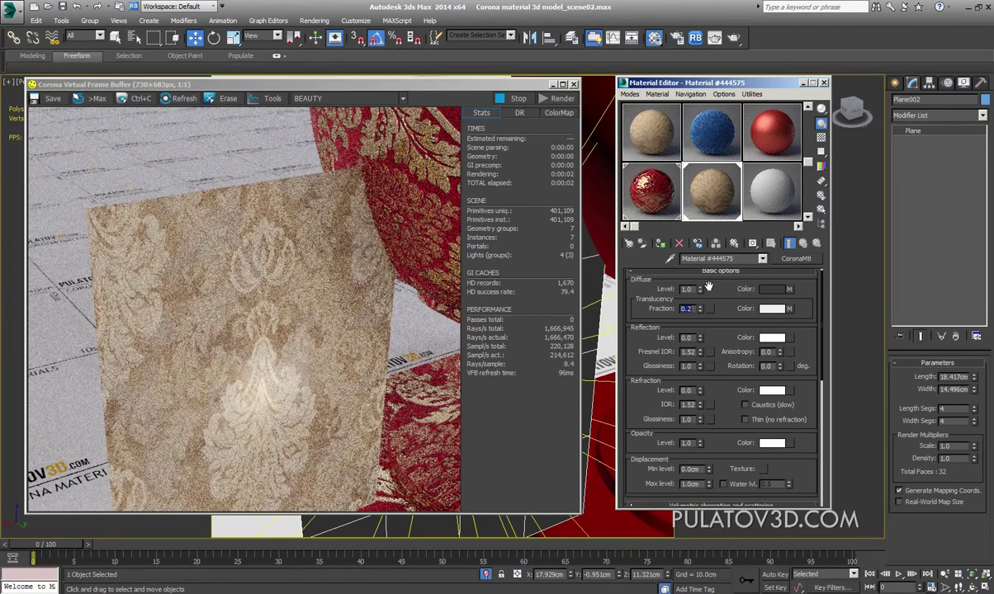
{"action": "left_click_drag", "start_coordinate": [731, 329], "coordinate": [726, 321]}
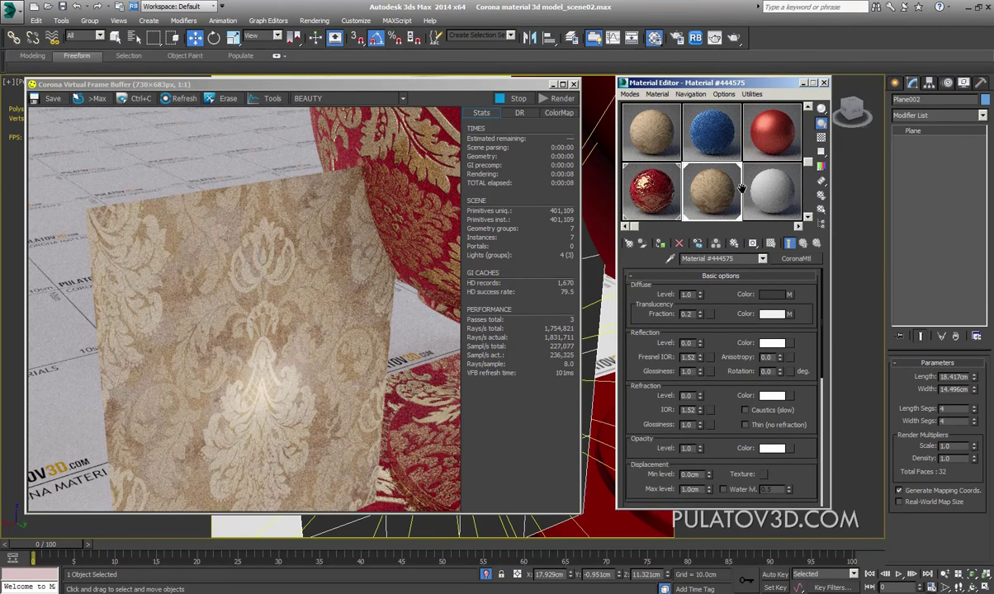
{"action": "left_click", "coordinate": [697, 176]}
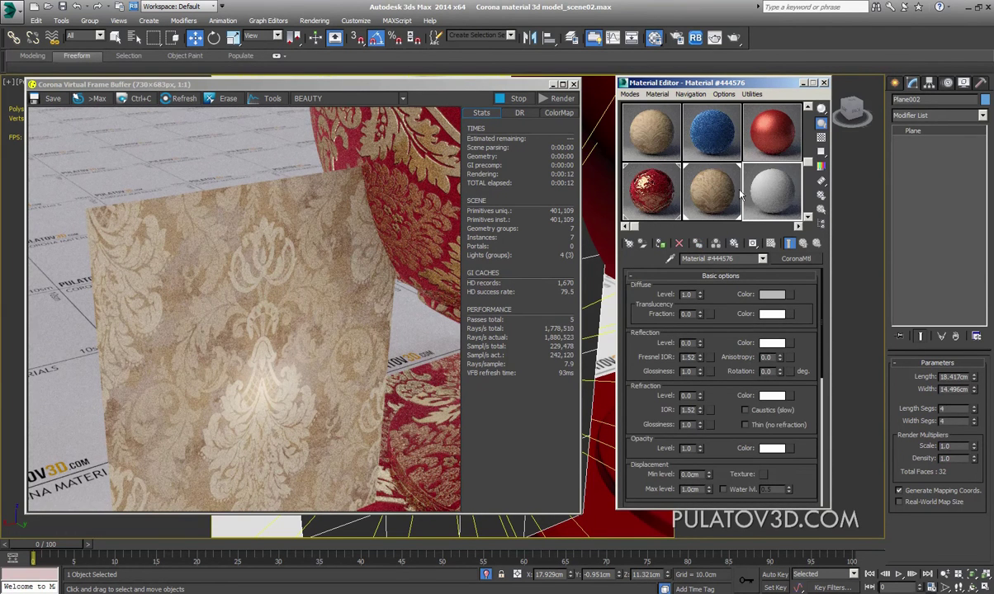
{"action": "left_click", "coordinate": [732, 196]}
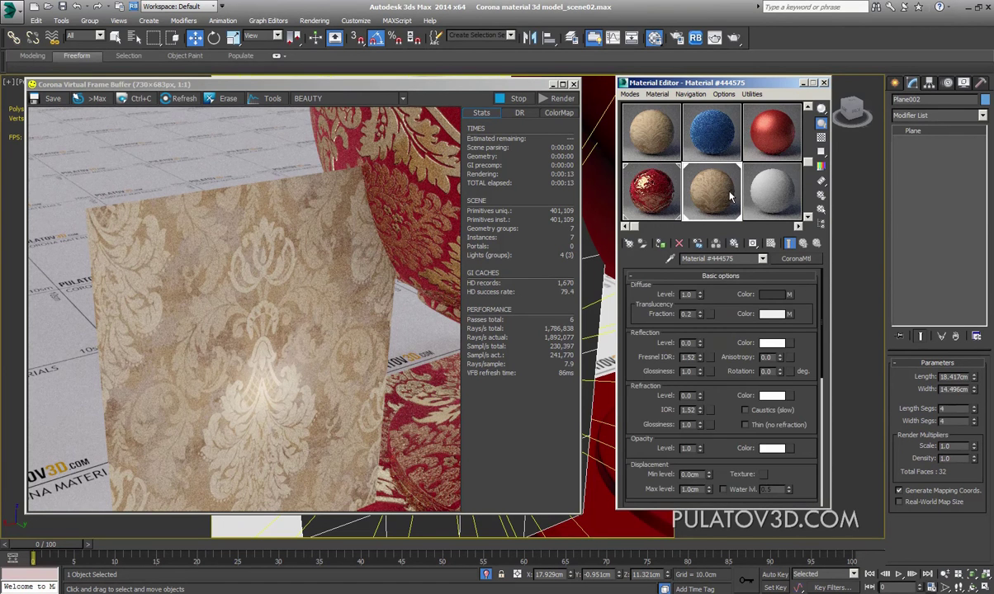
Step: Give Material #444576 a light grey diffuse colour with whiteness 208
{"action": "left_click", "coordinate": [795, 203]}
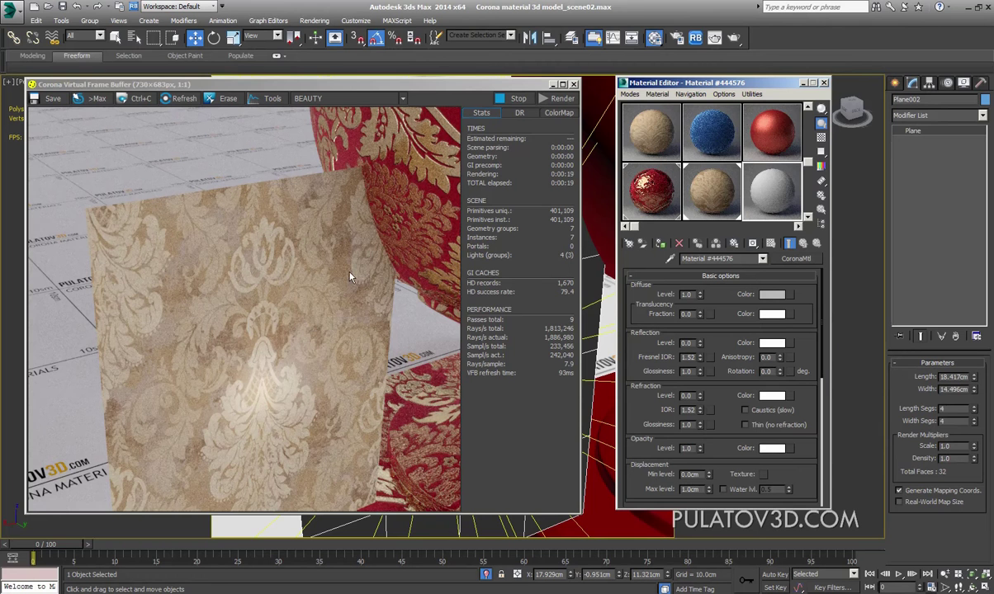
{"action": "left_click", "coordinate": [771, 295]}
{"action": "left_click_drag", "start_coordinate": [330, 154], "coordinate": [371, 155]}
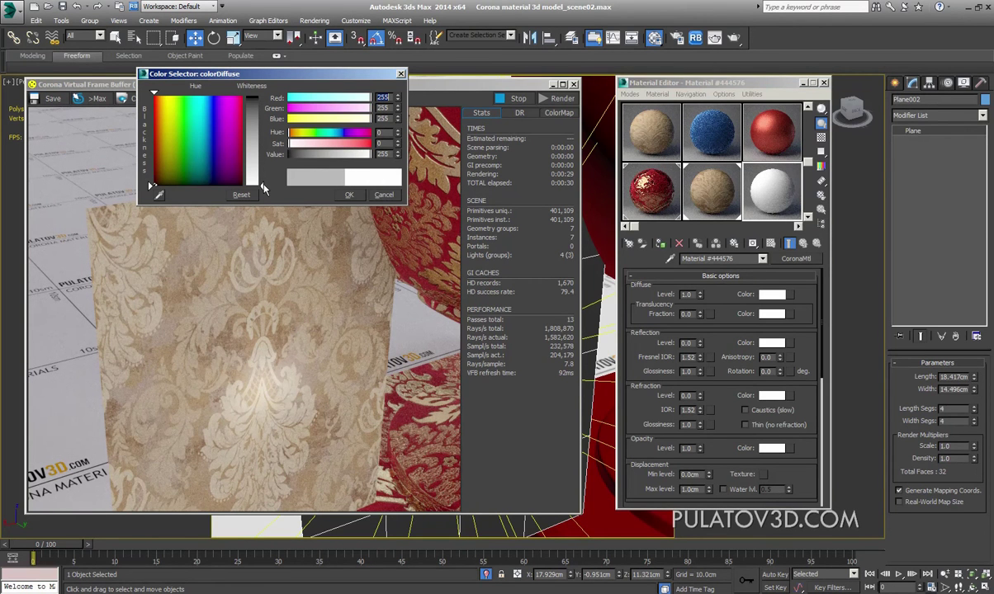
{"action": "left_click_drag", "start_coordinate": [263, 189], "coordinate": [263, 174]}
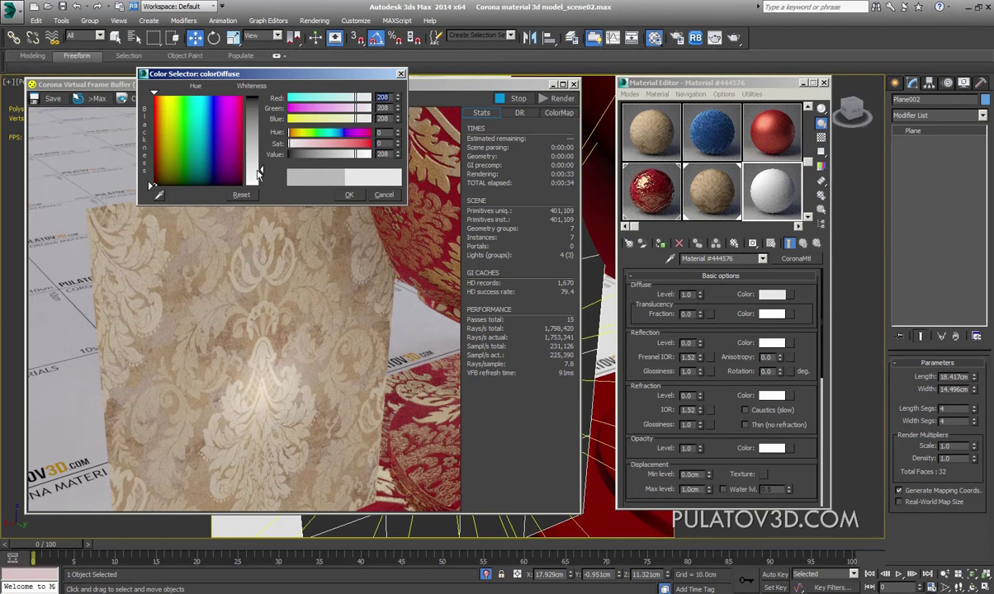
{"action": "left_click", "coordinate": [349, 196]}
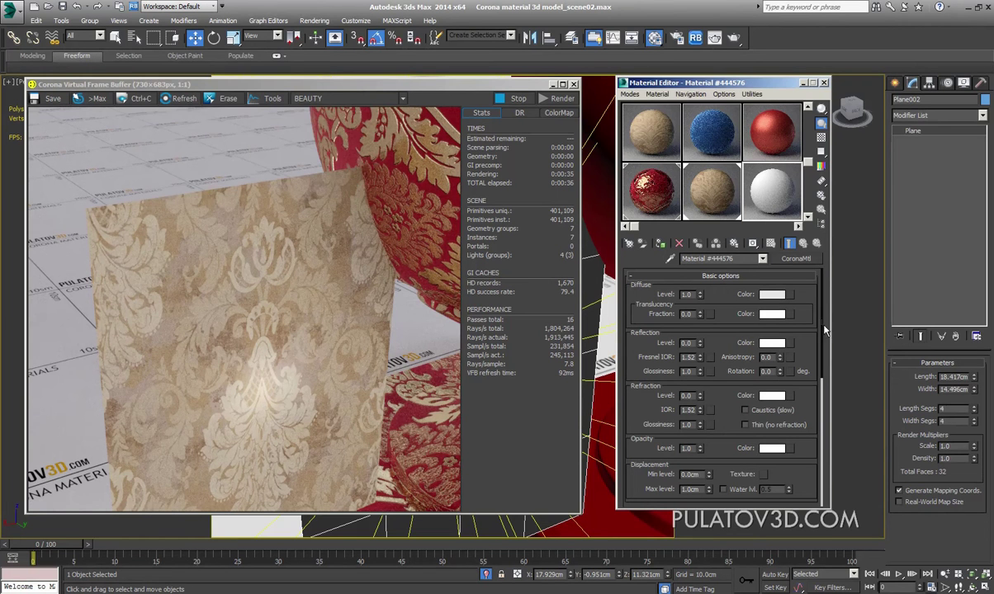
Step: Lower the material's opacity level to 0.5, re-render, and close the Corona frame buffer
{"action": "left_click_drag", "start_coordinate": [824, 330], "coordinate": [805, 272]}
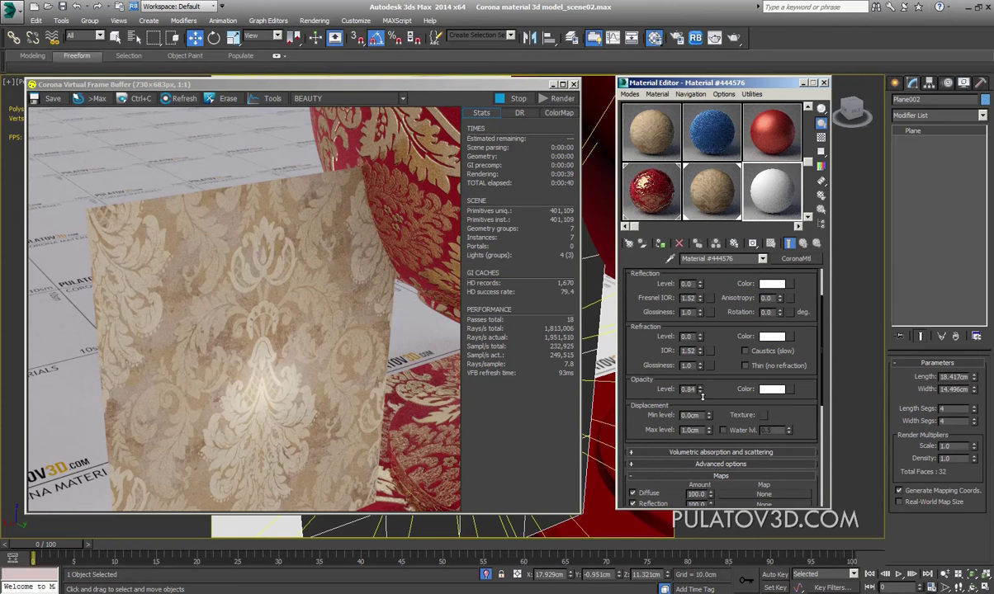
{"action": "left_click_drag", "start_coordinate": [705, 414], "coordinate": [706, 423]}
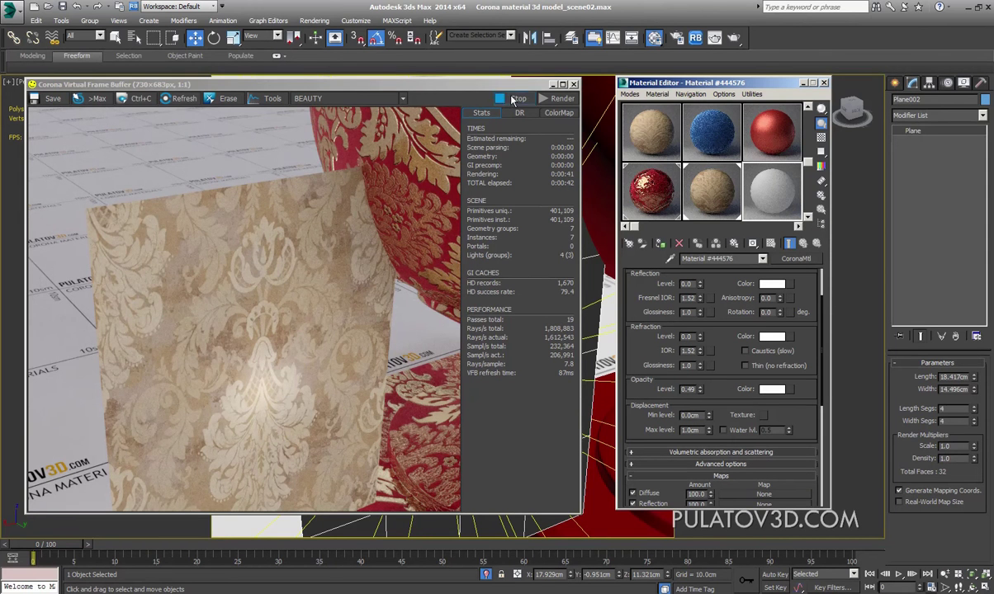
{"action": "left_click_drag", "start_coordinate": [508, 88], "coordinate": [439, 324]}
{"action": "left_click", "coordinate": [455, 232]}
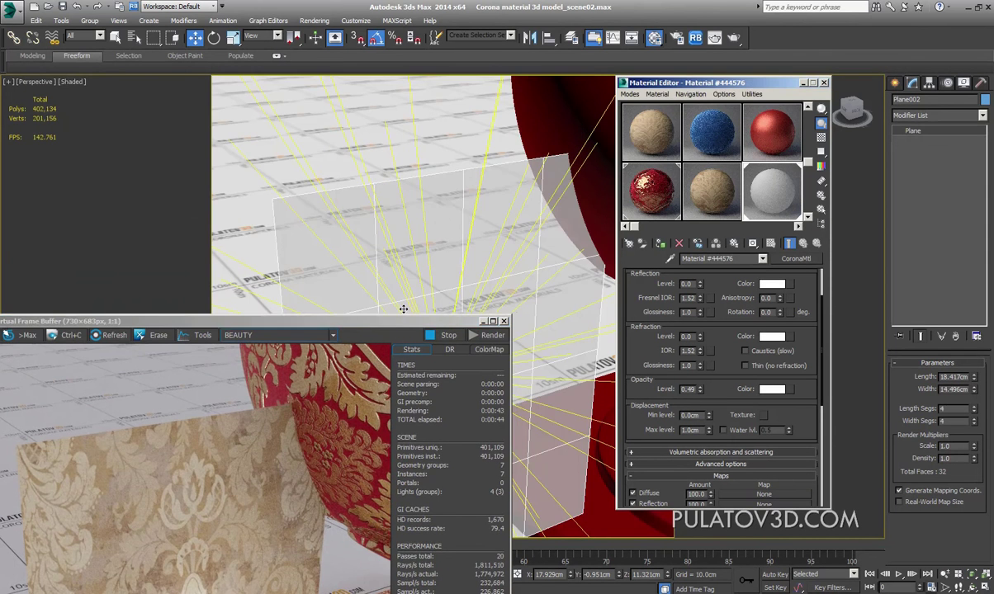
{"action": "key", "text": "shift+q"}
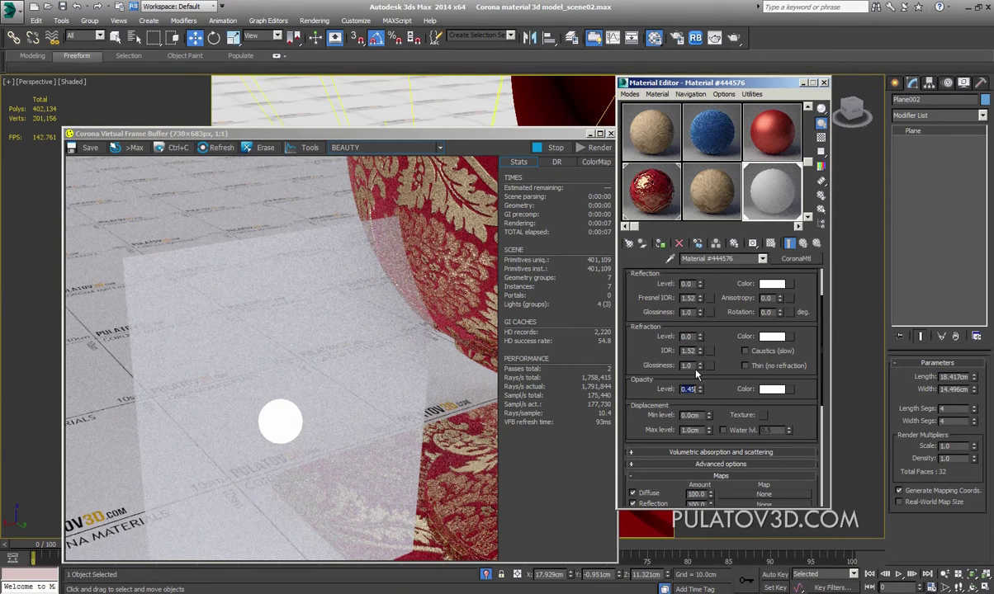
{"action": "key", "text": "Return"}
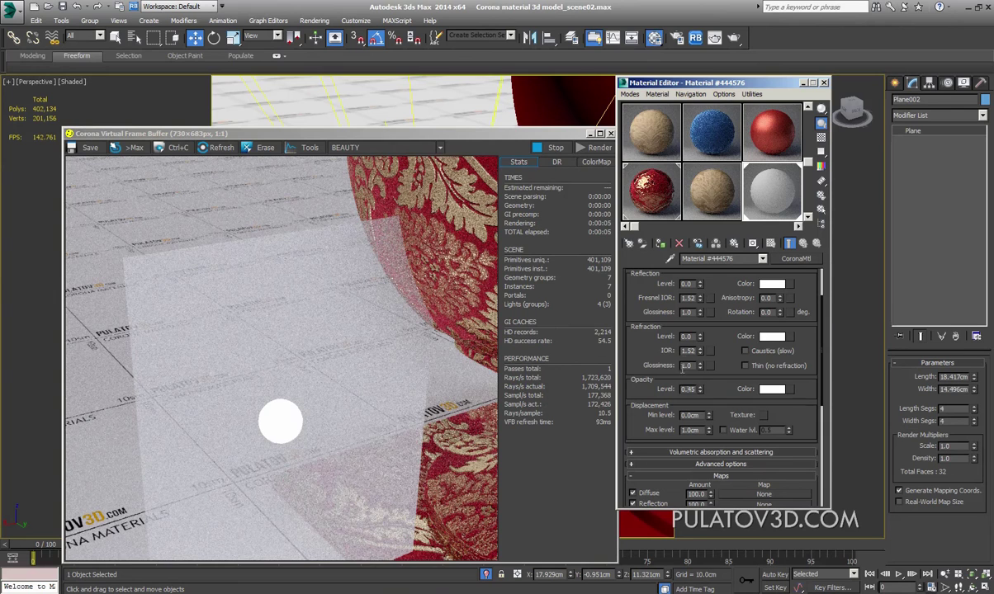
{"action": "type", "text": "0.5"}
{"action": "left_click_drag", "start_coordinate": [574, 134], "coordinate": [536, 123]}
{"action": "left_click", "coordinate": [573, 122]}
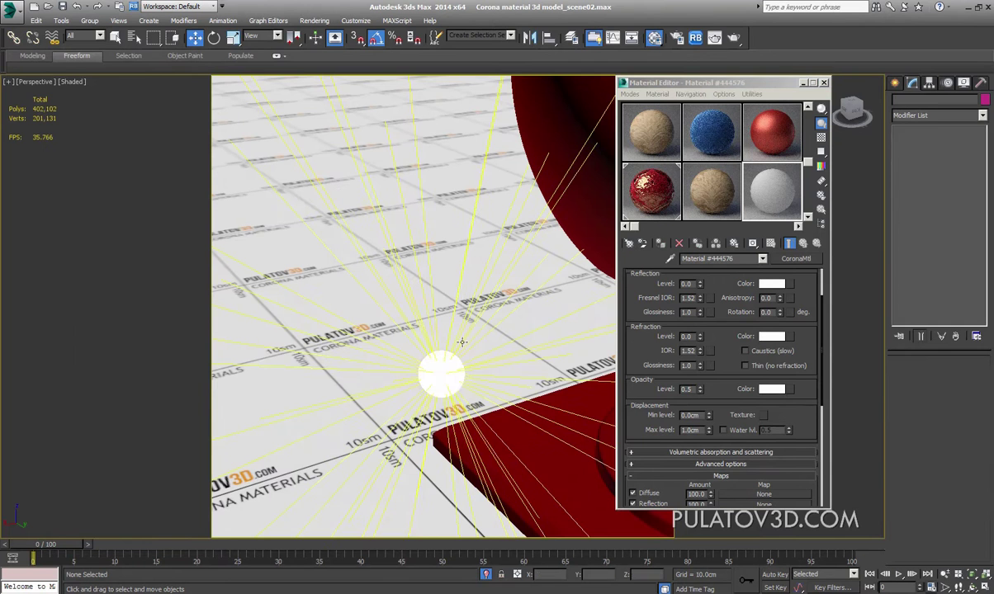
Step: Switch to the camera view and assign the white material to the shader ball sphere
{"action": "left_click", "coordinate": [441, 373]}
{"action": "left_click", "coordinate": [425, 261]}
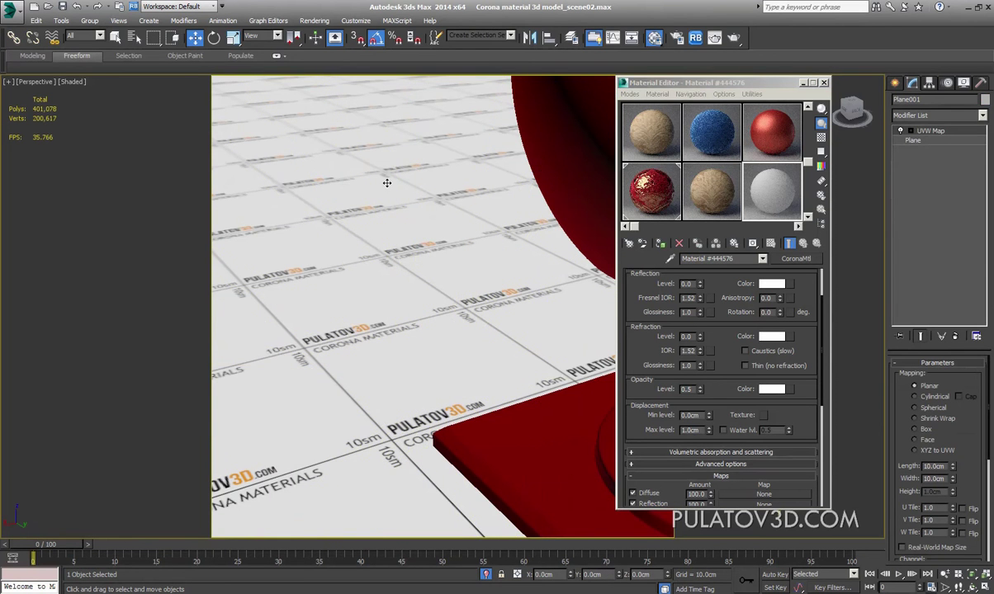
{"action": "scroll", "coordinate": [387, 183], "scroll_direction": "down", "scroll_amount": 5}
{"action": "scroll", "coordinate": [404, 195], "scroll_direction": "down", "scroll_amount": 1}
{"action": "scroll", "coordinate": [347, 182], "scroll_direction": "up", "scroll_amount": 5}
{"action": "left_click", "coordinate": [252, 136]}
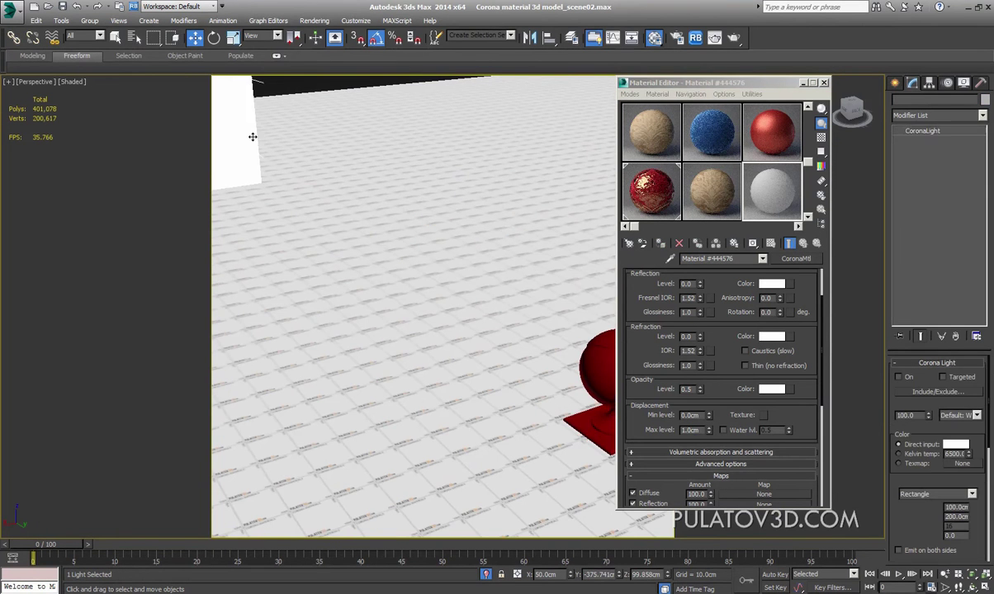
{"action": "scroll", "coordinate": [491, 287], "scroll_direction": "down", "scroll_amount": 4}
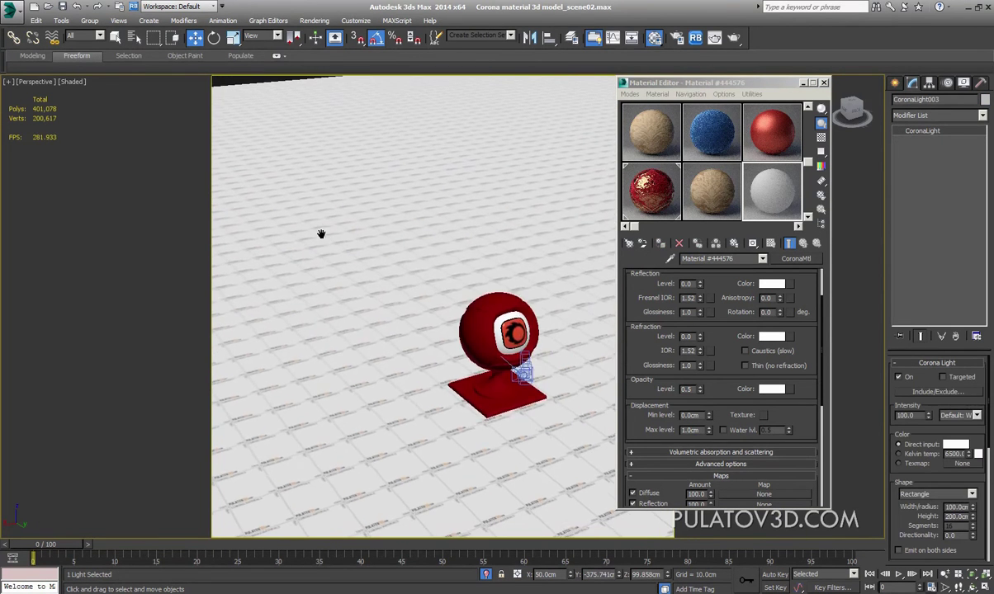
{"action": "left_click", "coordinate": [507, 332]}
{"action": "scroll", "coordinate": [444, 252], "scroll_direction": "down", "scroll_amount": 2}
{"action": "key", "text": "c"}
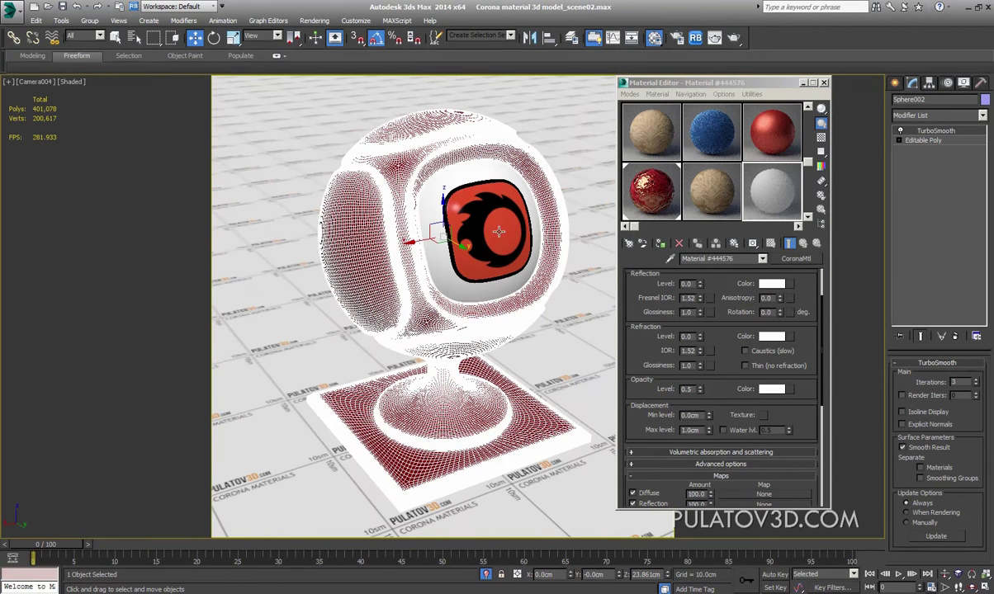
{"action": "left_click", "coordinate": [775, 200]}
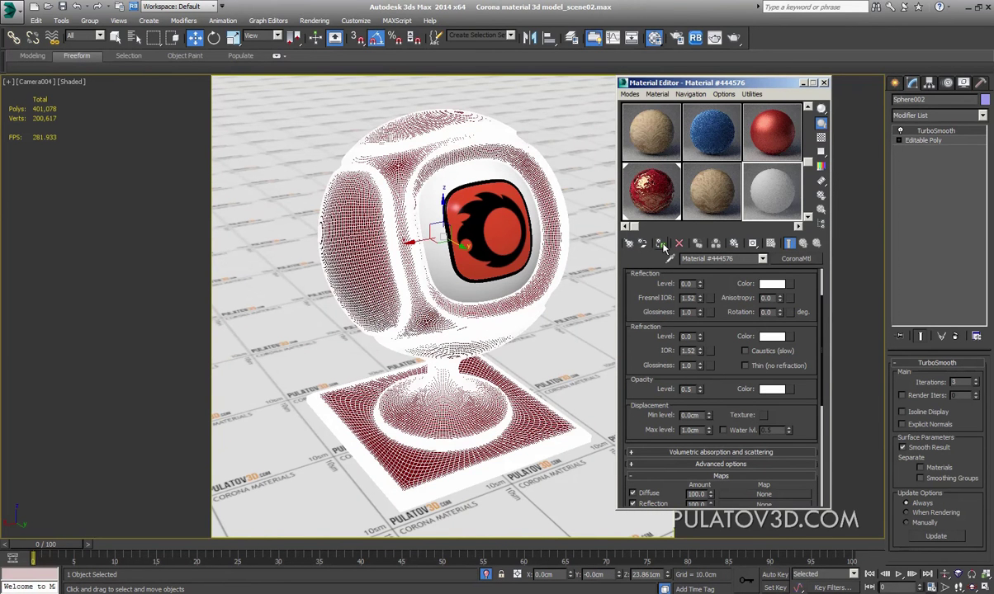
{"action": "left_click", "coordinate": [665, 246]}
{"action": "left_click", "coordinate": [427, 76]}
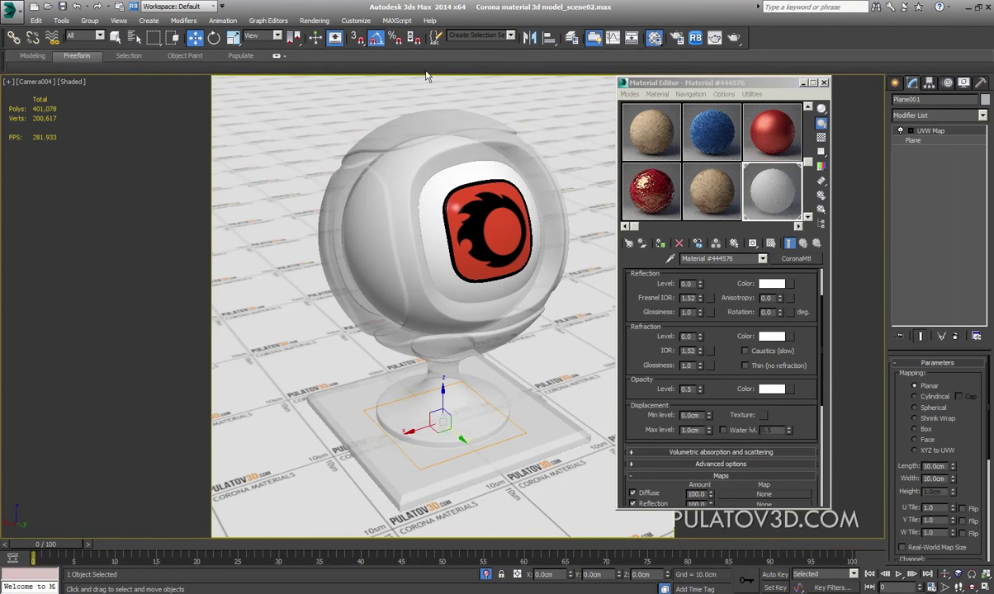
Step: Start a Corona interactive render of the camera view from Render Setup
{"action": "left_click", "coordinate": [314, 20]}
{"action": "left_click", "coordinate": [324, 52]}
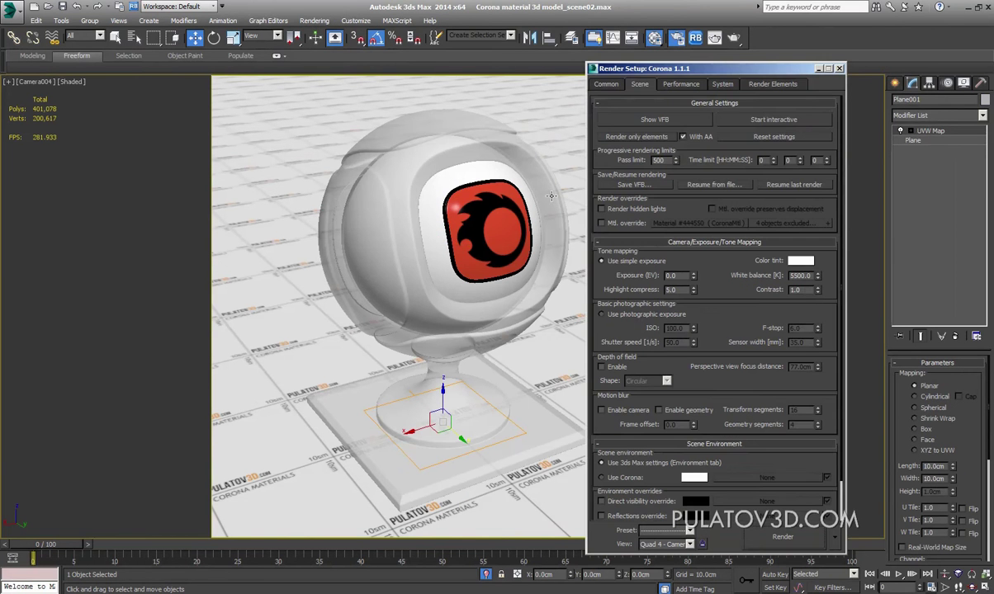
{"action": "left_click", "coordinate": [758, 122]}
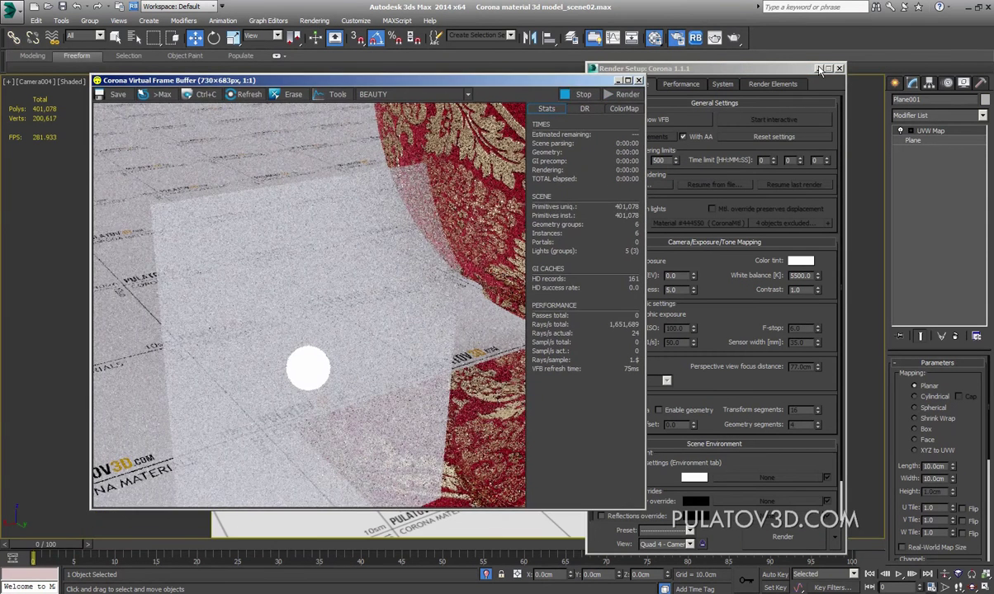
{"action": "left_click", "coordinate": [819, 69]}
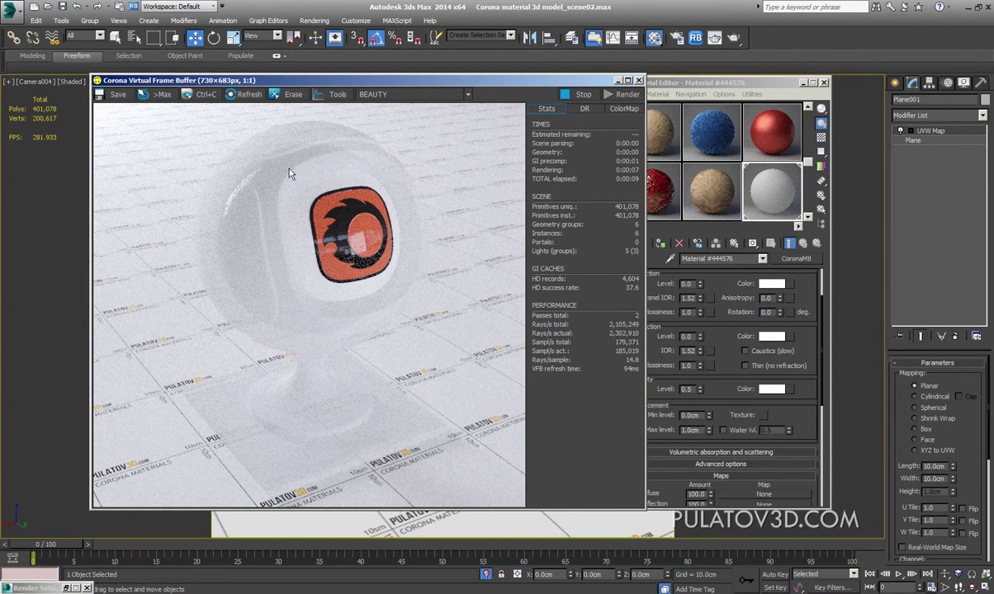
{"action": "left_click_drag", "start_coordinate": [360, 81], "coordinate": [444, 158]}
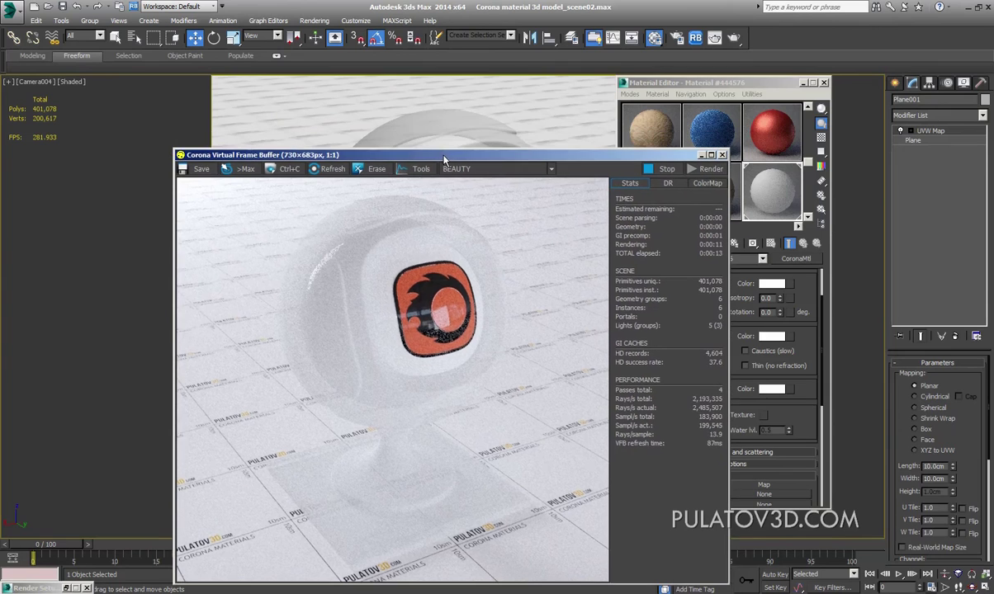
Step: Switch off CoronaLight003, return to Camera004, and move the render window lower-left
{"action": "key", "text": "p"}
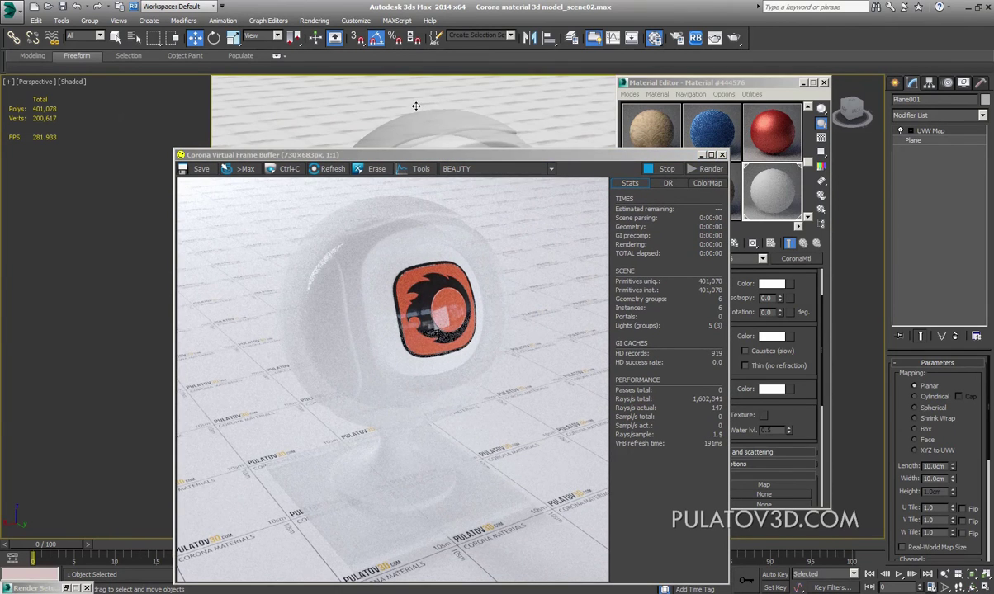
{"action": "scroll", "coordinate": [423, 105], "scroll_direction": "down", "scroll_amount": 5}
{"action": "scroll", "coordinate": [381, 143], "scroll_direction": "up", "scroll_amount": 5}
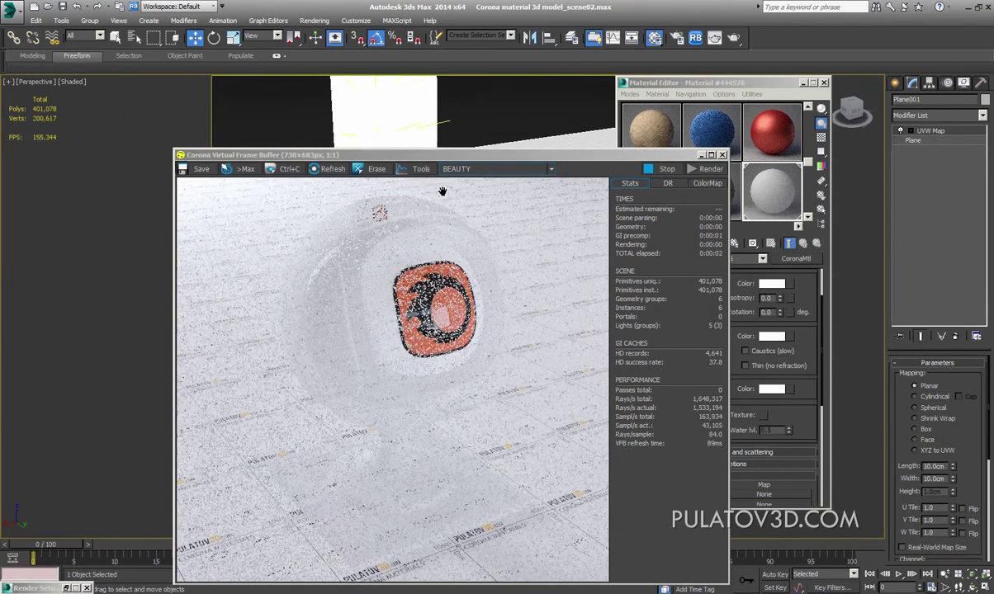
{"action": "left_click", "coordinate": [410, 111]}
{"action": "left_click", "coordinate": [898, 377]}
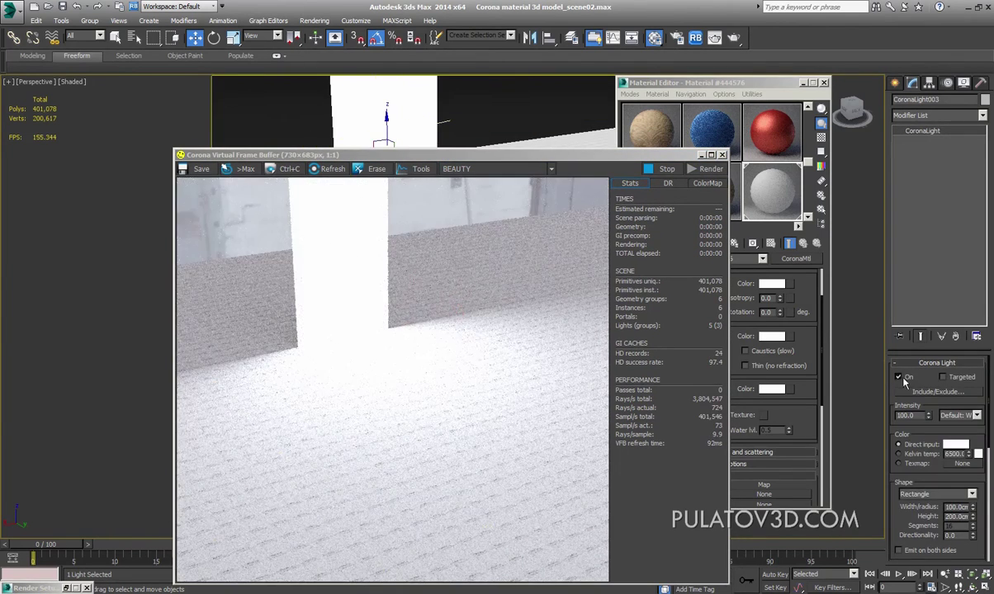
{"action": "key", "text": "c"}
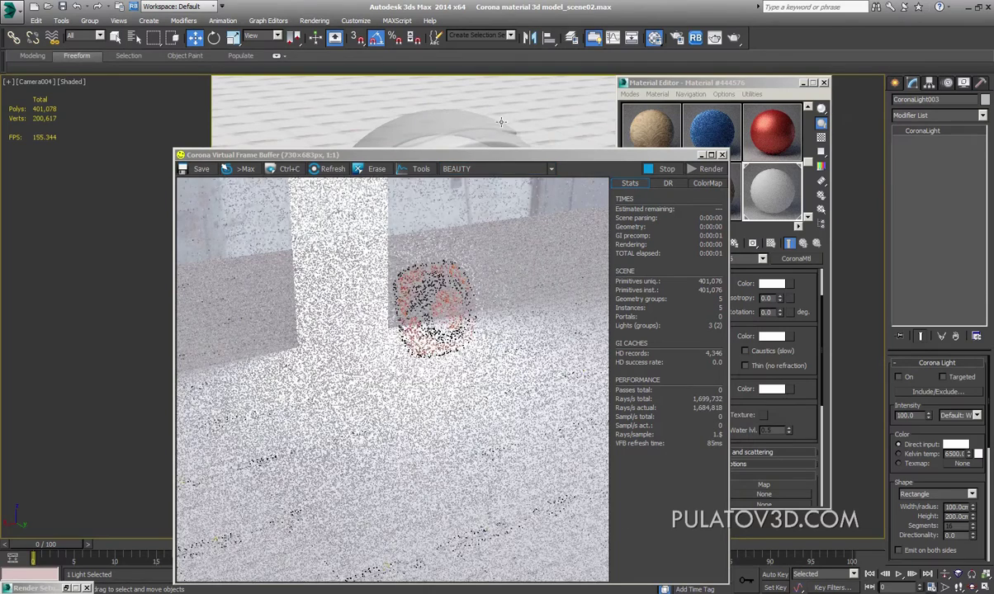
{"action": "left_click", "coordinate": [501, 122]}
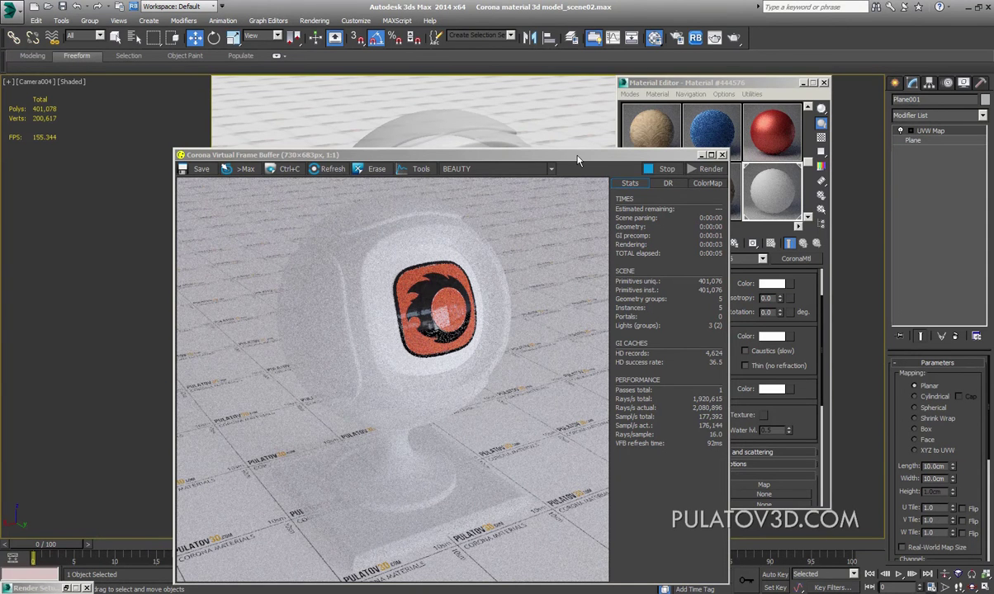
{"action": "left_click_drag", "start_coordinate": [576, 159], "coordinate": [393, 375]}
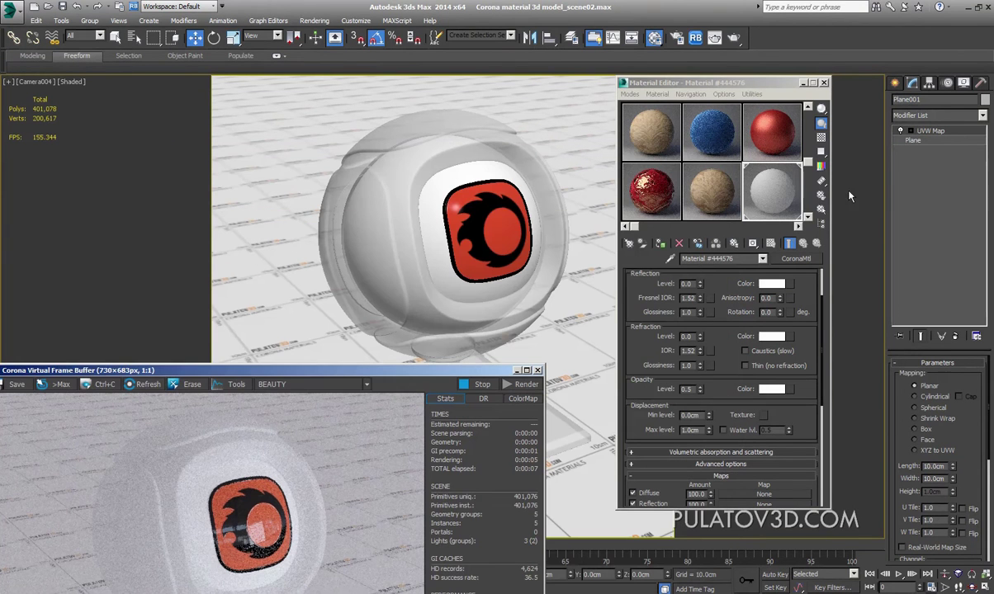
Step: Create a sphere-shaped Corona light, CoronaLight005, in the viewport
{"action": "left_click", "coordinate": [894, 84]}
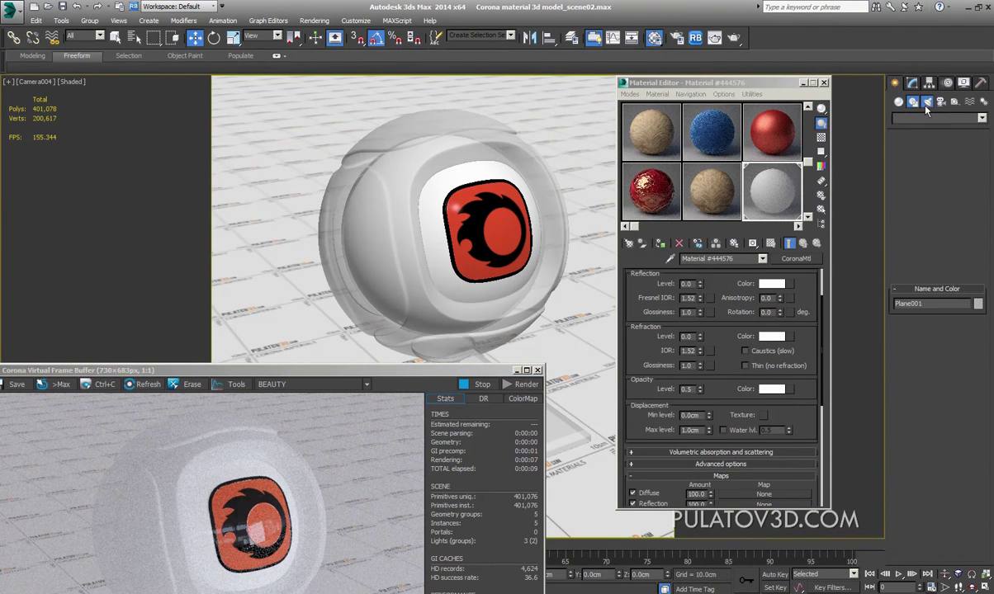
{"action": "left_click", "coordinate": [918, 118]}
{"action": "left_click", "coordinate": [912, 145]}
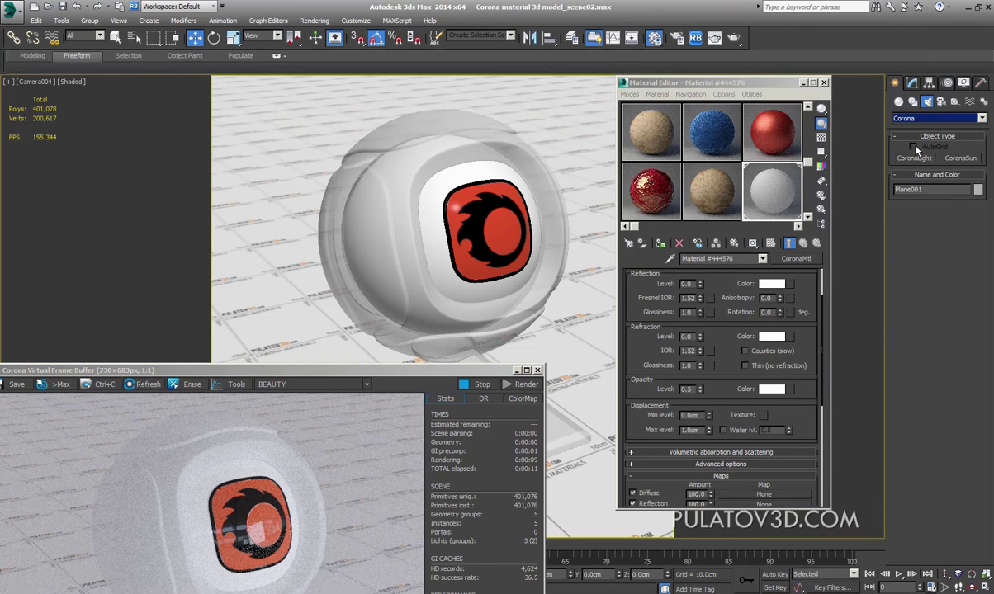
{"action": "left_click", "coordinate": [913, 157]}
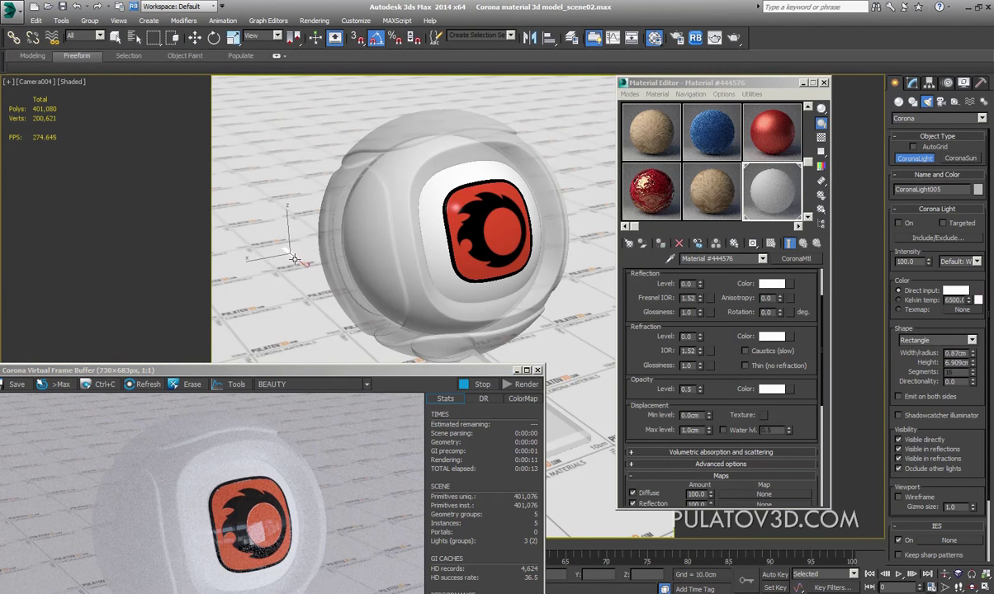
{"action": "left_click_drag", "start_coordinate": [289, 246], "coordinate": [320, 248]}
{"action": "right_click", "coordinate": [876, 309]}
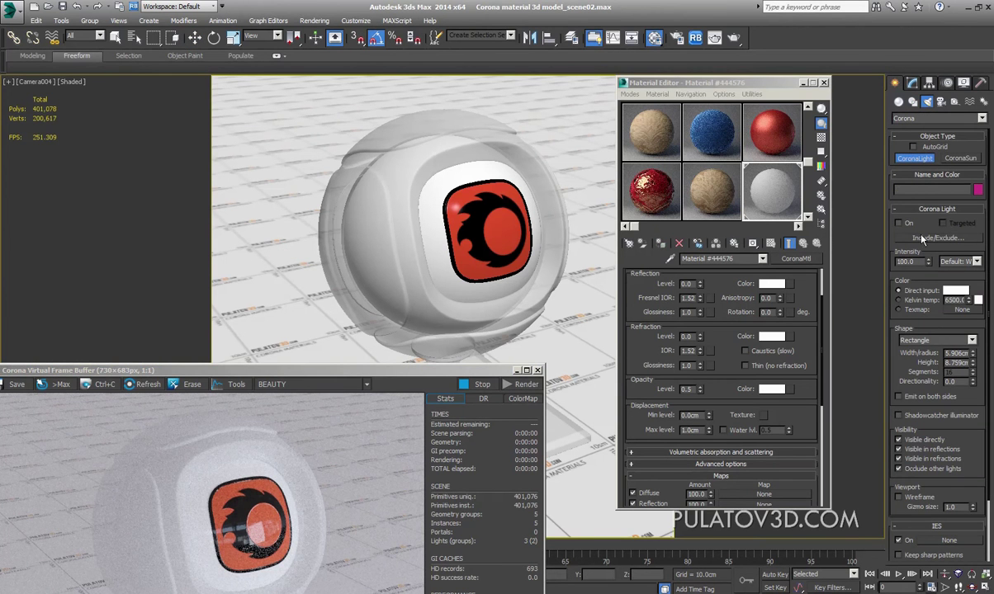
{"action": "left_click", "coordinate": [937, 340]}
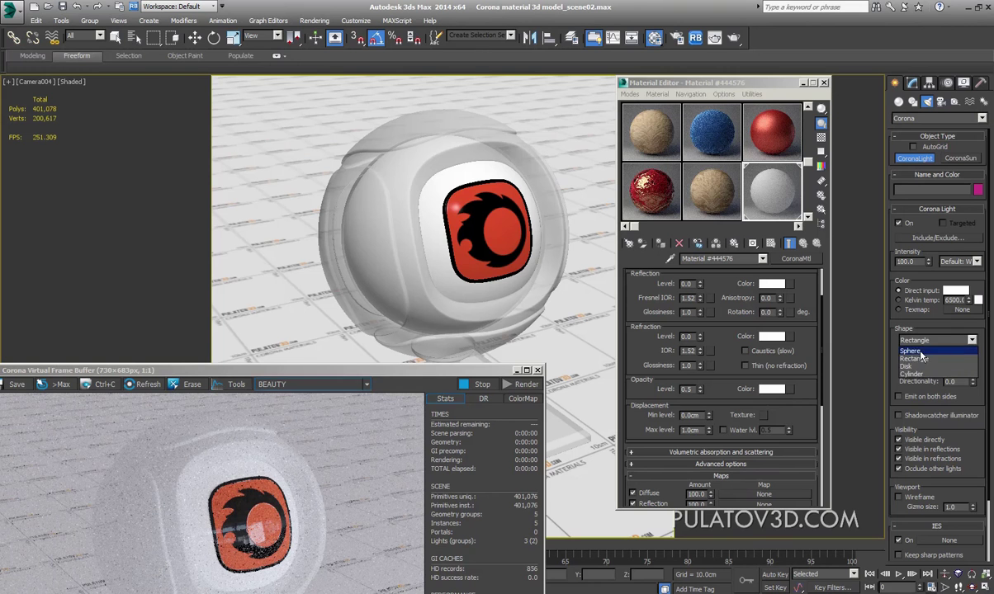
{"action": "left_click", "coordinate": [916, 352]}
{"action": "left_click_drag", "start_coordinate": [271, 194], "coordinate": [302, 198]}
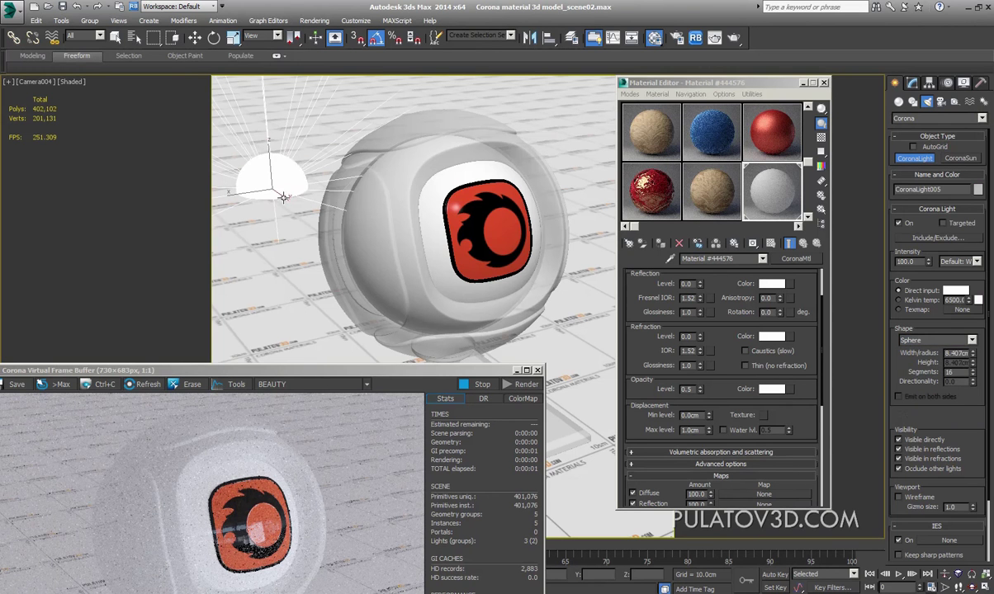
Step: Move CoronaLight005 so it sits just above the shader ball
{"action": "left_click", "coordinate": [195, 38]}
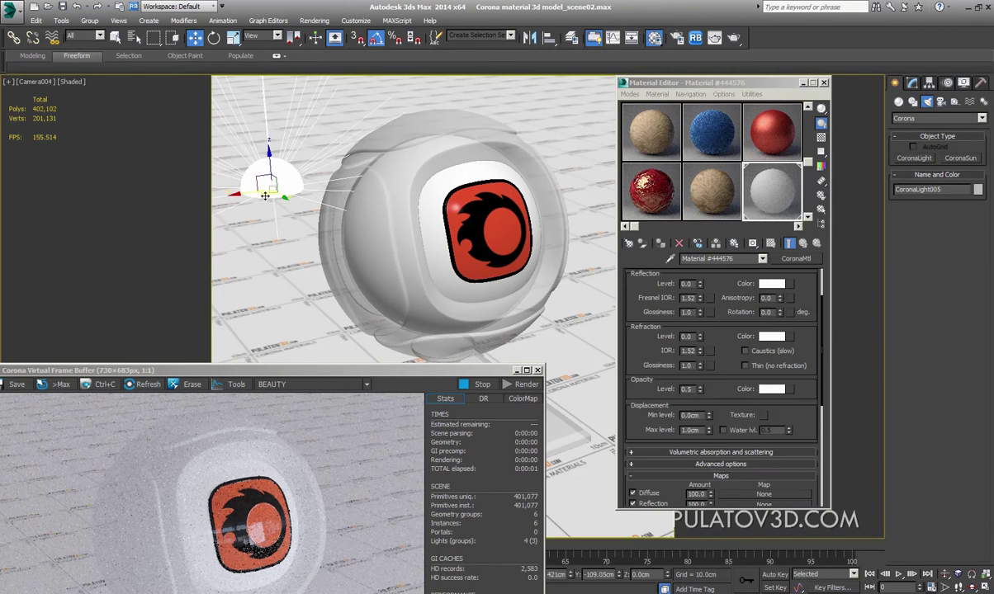
{"action": "left_click_drag", "start_coordinate": [269, 188], "coordinate": [352, 165]}
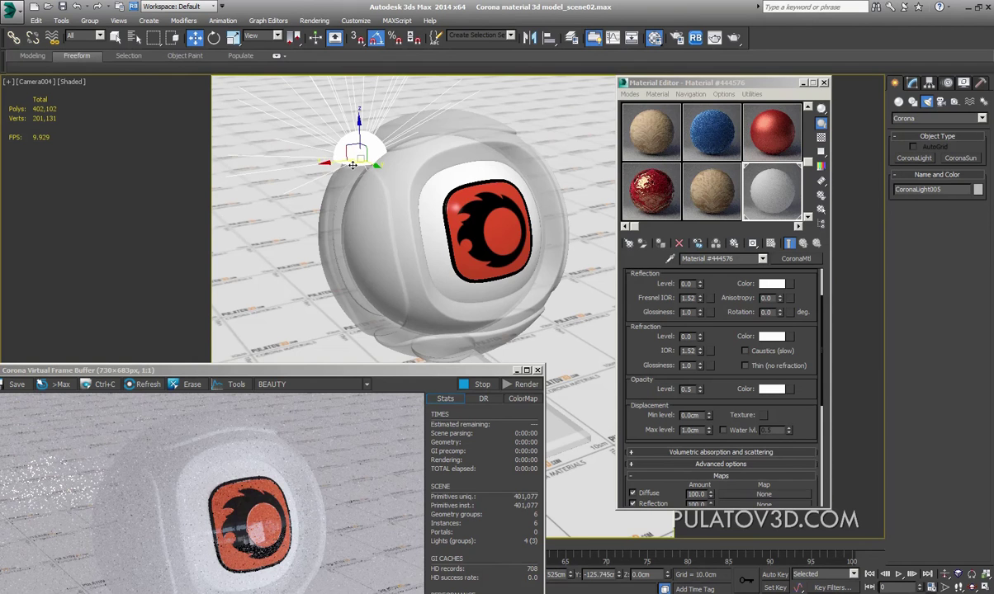
{"action": "key", "text": "alt+q"}
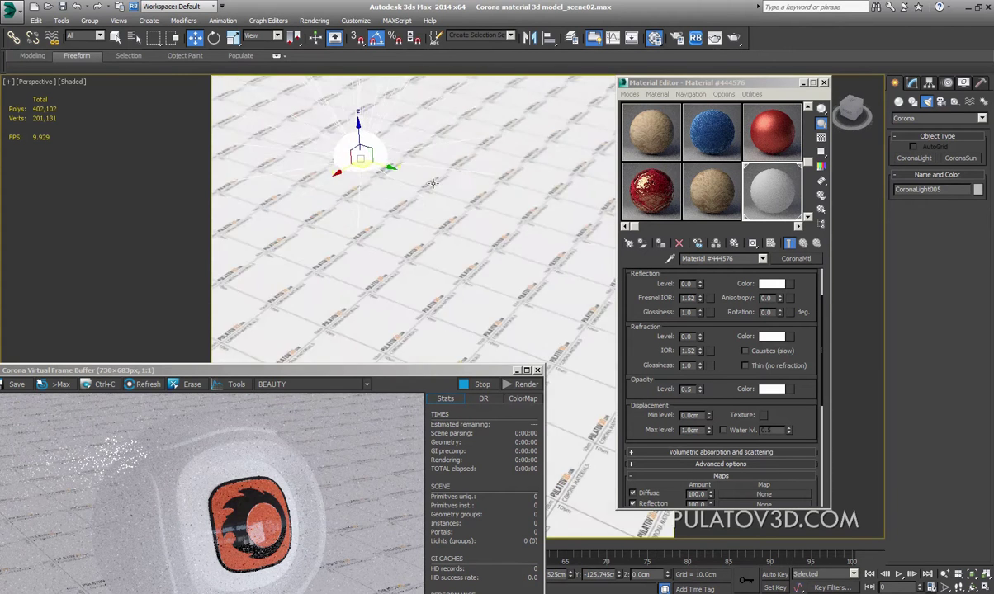
{"action": "middle_click_drag", "start_coordinate": [393, 206], "coordinate": [493, 129], "text": "alt"}
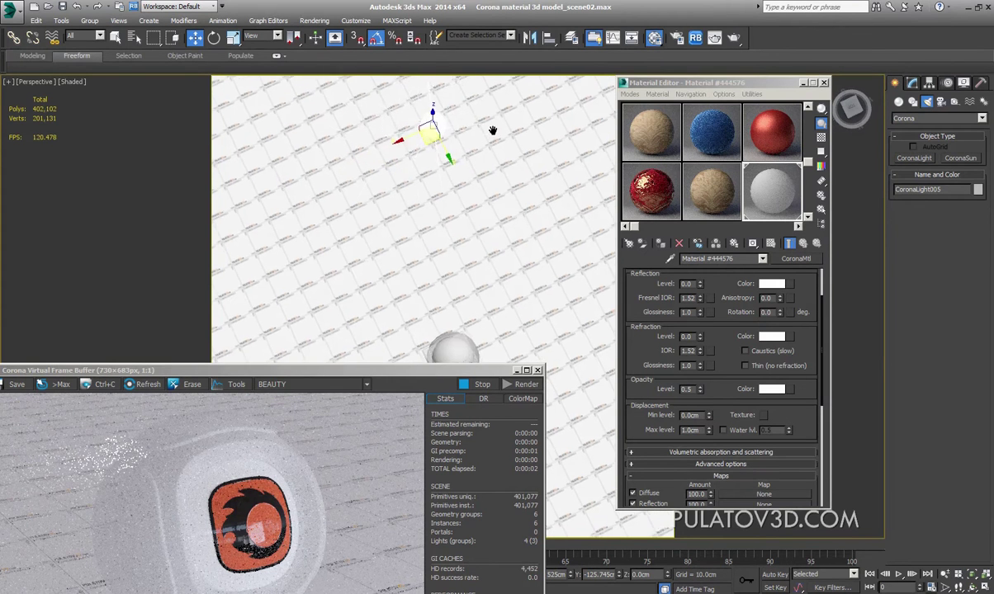
{"action": "left_click_drag", "start_coordinate": [435, 149], "coordinate": [442, 239]}
Step: Return to the camera view, inspect the sphere-lit render, then close the Corona frame buffer
{"action": "key", "text": "alt+q"}
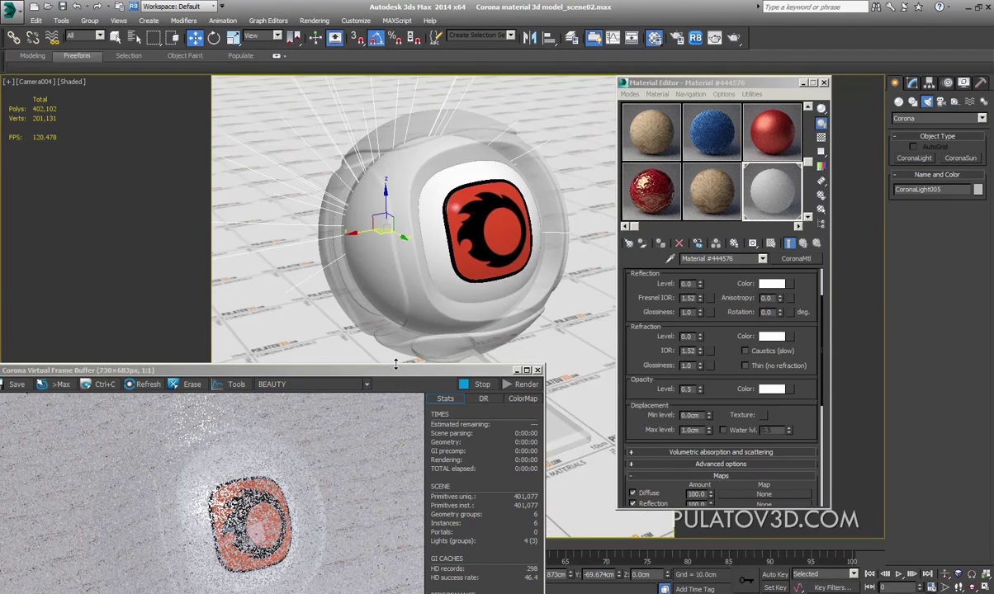
{"action": "left_click_drag", "start_coordinate": [390, 375], "coordinate": [496, 105]}
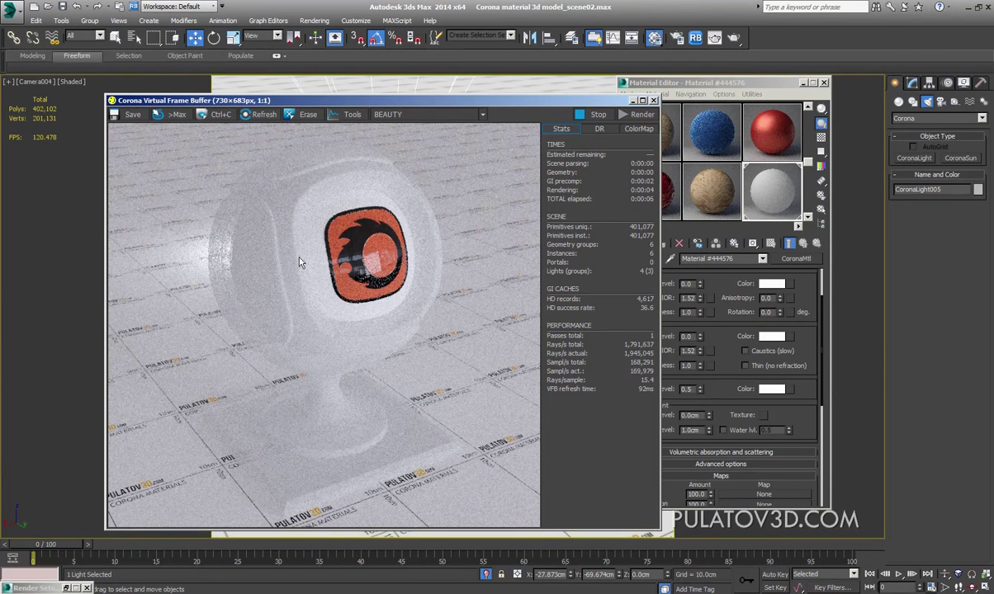
{"action": "left_click", "coordinate": [653, 100]}
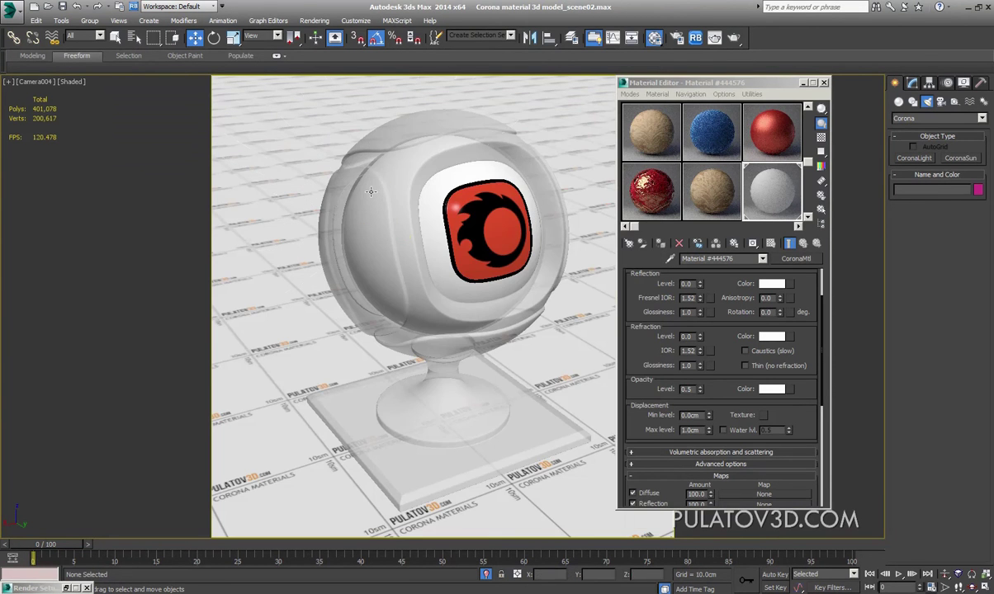
Step: Select Sphere002 and Plane001 and return the viewport to Camera004
{"action": "scroll", "coordinate": [362, 175], "scroll_direction": "down", "scroll_amount": 10}
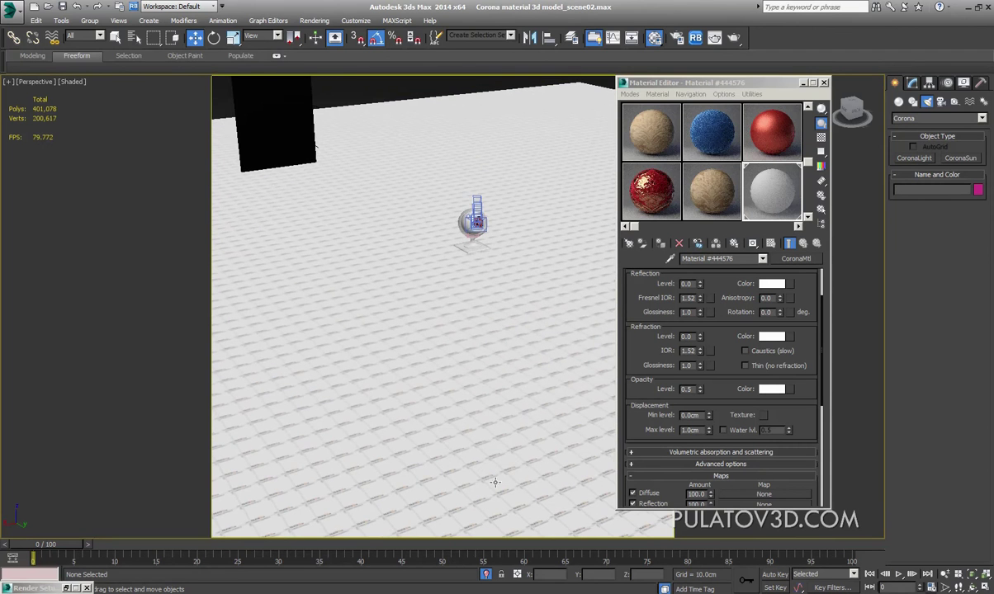
{"action": "left_click", "coordinate": [259, 151]}
{"action": "left_click", "coordinate": [912, 82]}
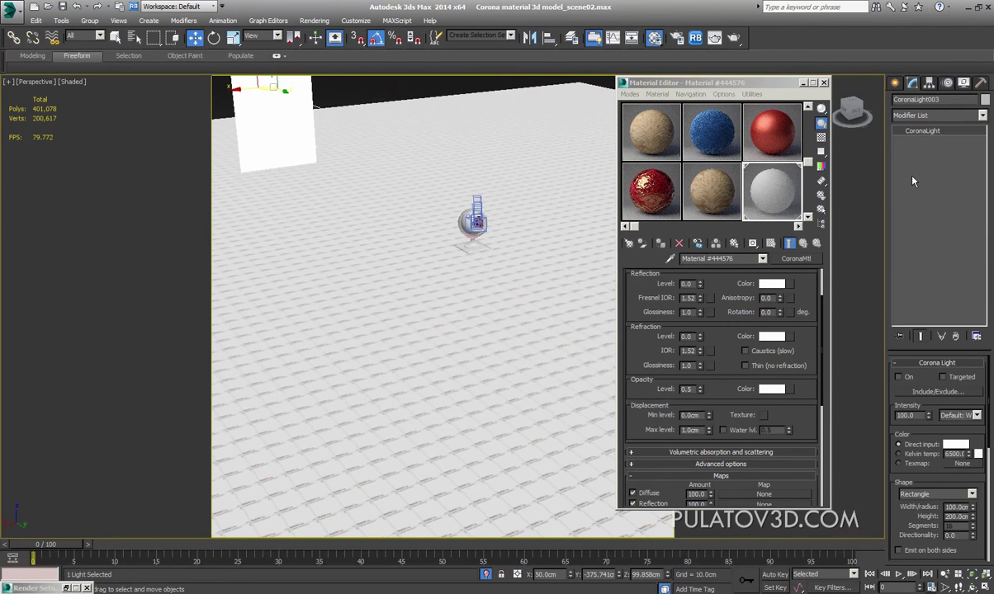
{"action": "left_click", "coordinate": [467, 219]}
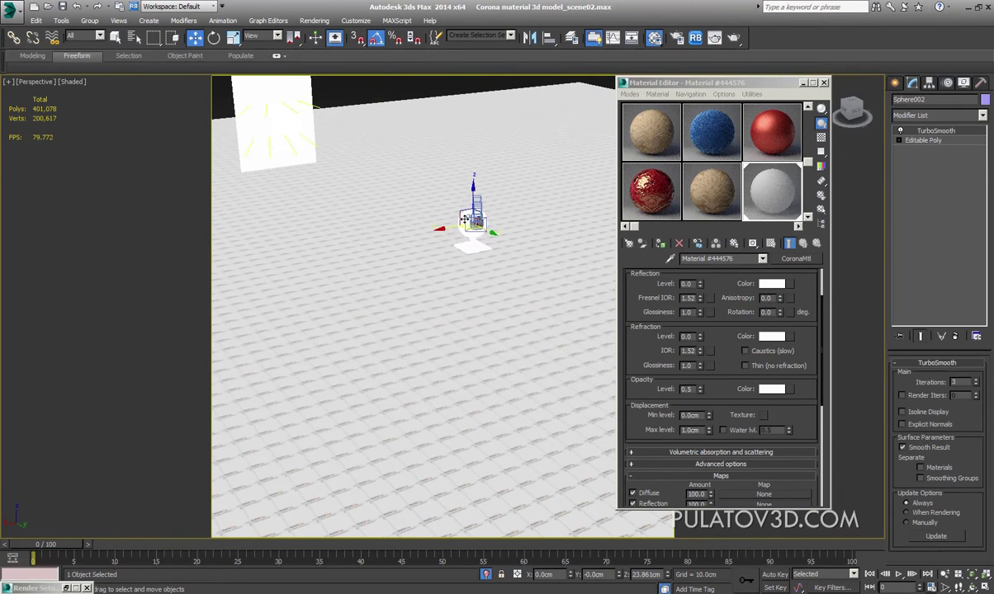
{"action": "key", "text": "c"}
{"action": "left_click", "coordinate": [376, 108]}
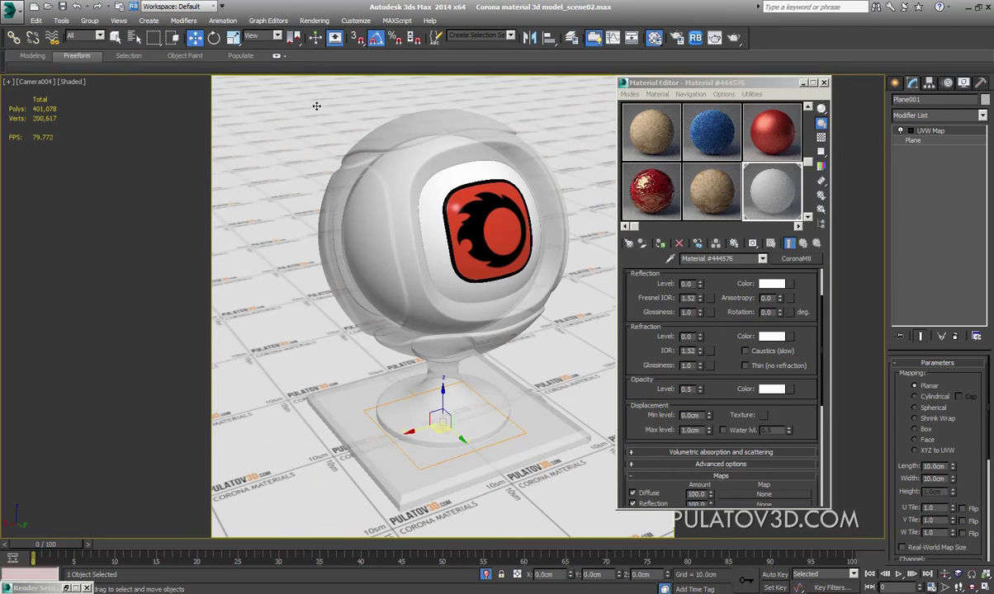
Step: Launch a fresh Corona interactive render from Render Setup, then select the ball's logo and sphere
{"action": "left_click", "coordinate": [314, 20]}
{"action": "left_click", "coordinate": [311, 45]}
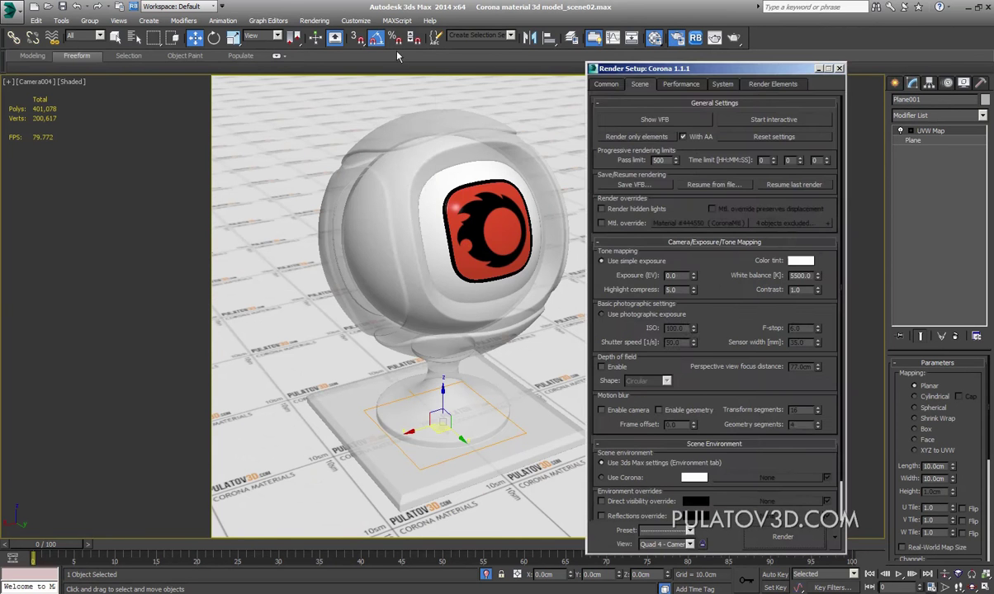
{"action": "mouse_move", "coordinate": [660, 75]}
{"action": "left_mouse_down"}
{"action": "mouse_move", "coordinate": [139, 78]}
{"action": "mouse_move", "coordinate": [103, 51]}
{"action": "left_mouse_up"}
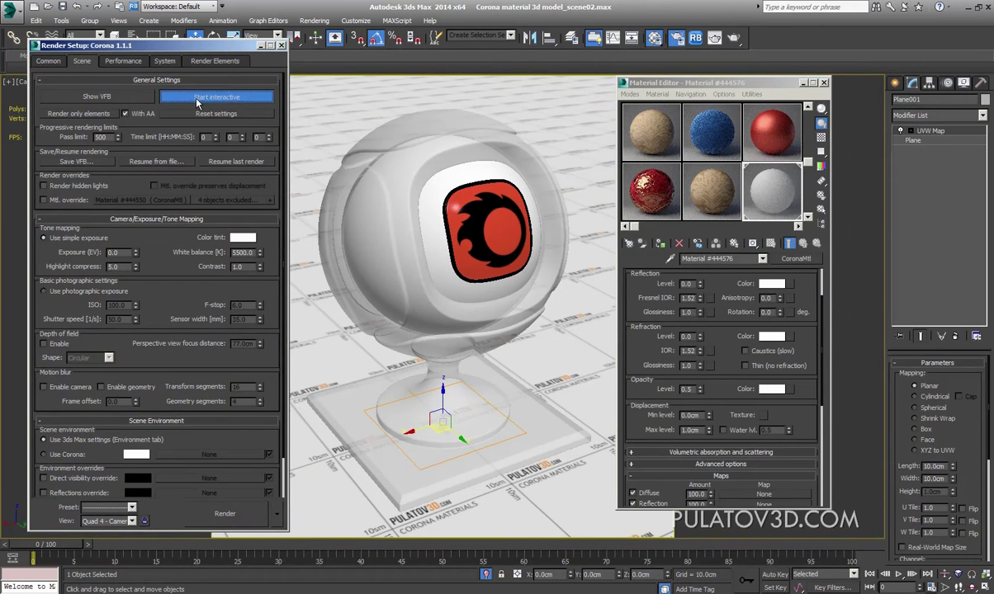
{"action": "left_click", "coordinate": [206, 98]}
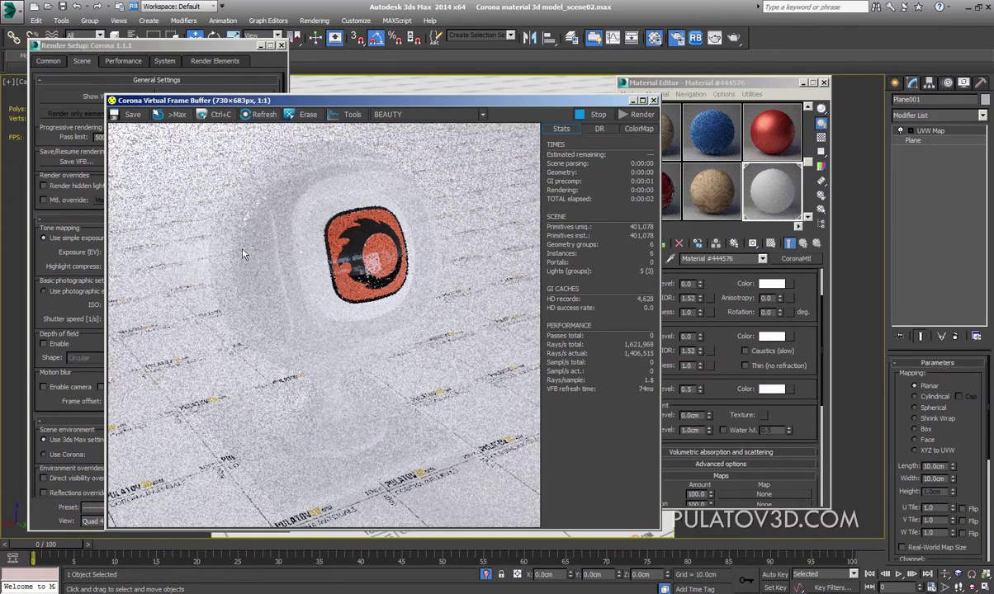
{"action": "mouse_move", "coordinate": [425, 105]}
{"action": "left_mouse_down"}
{"action": "mouse_move", "coordinate": [371, 130]}
{"action": "mouse_move", "coordinate": [334, 80]}
{"action": "left_mouse_up"}
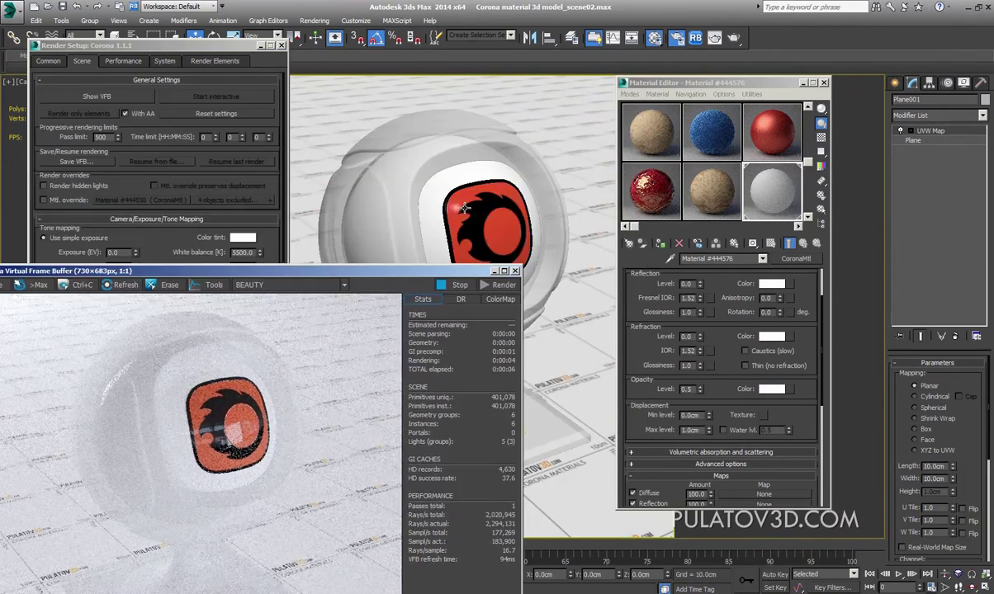
{"action": "left_click", "coordinate": [465, 208]}
{"action": "left_click", "coordinate": [466, 174], "text": "ctrl"}
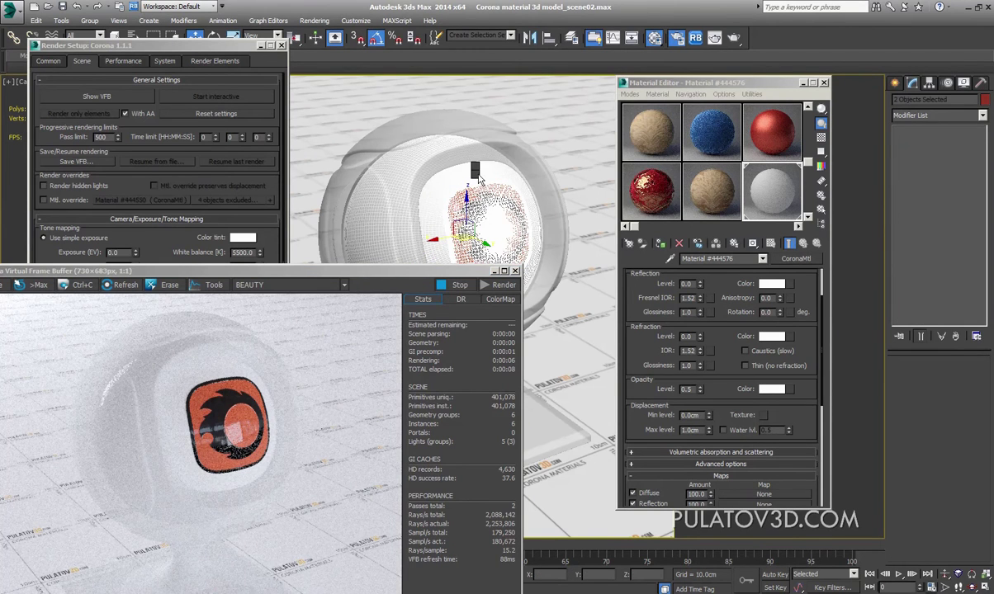
Step: Place the Corona render window beside the Material Editor, with Sphere002 viewed more frontally
{"action": "left_click", "coordinate": [471, 137]}
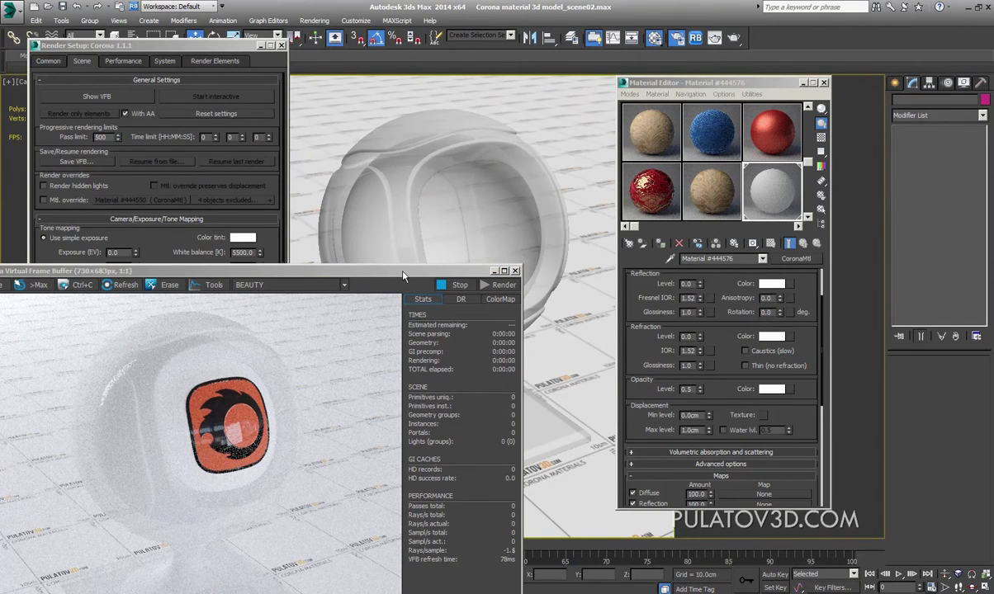
{"action": "left_click_drag", "start_coordinate": [403, 275], "coordinate": [543, 93]}
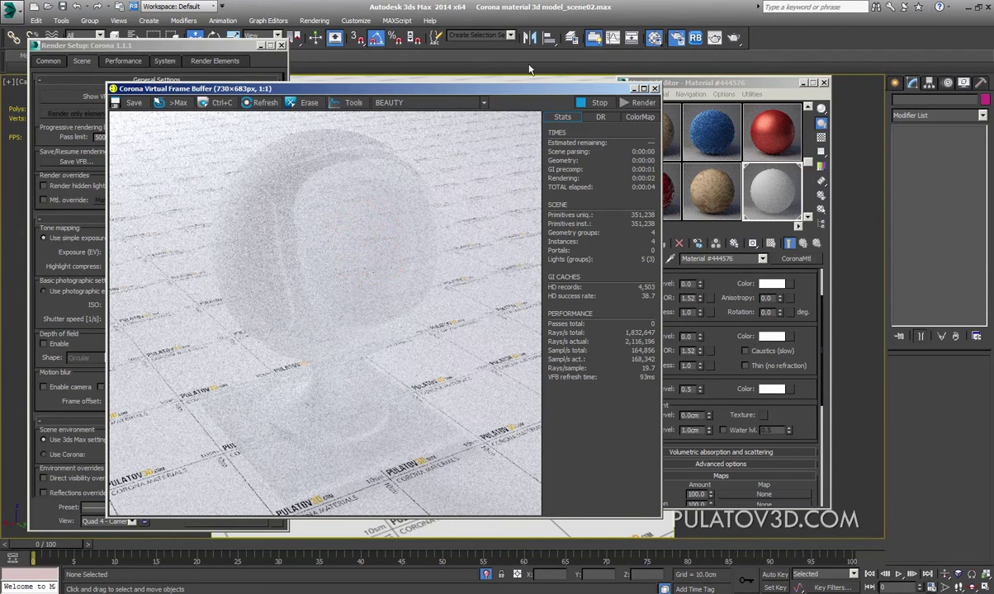
{"action": "left_click_drag", "start_coordinate": [529, 69], "coordinate": [218, 162]}
{"action": "left_click", "coordinate": [465, 159]}
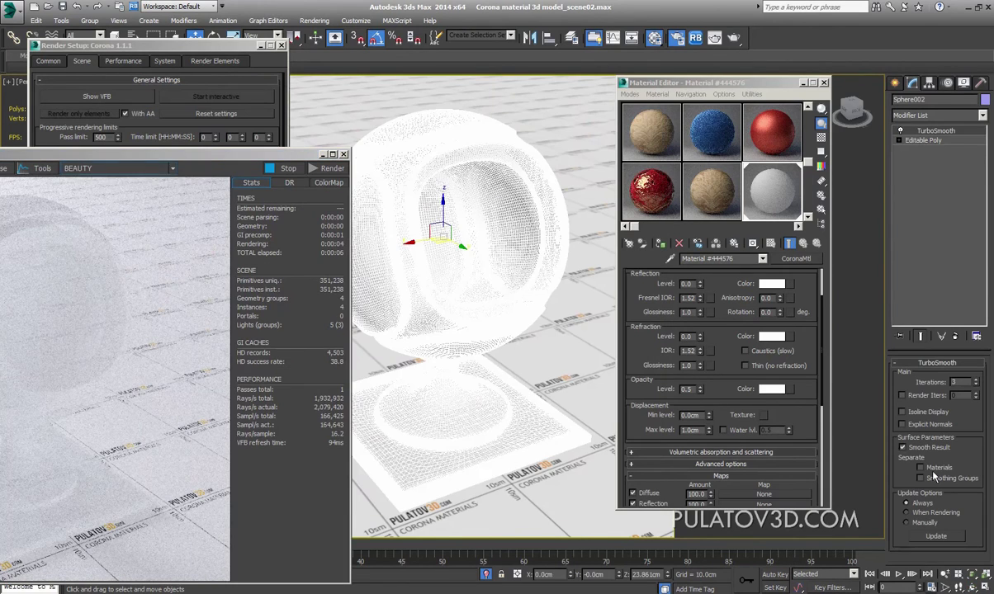
{"action": "middle_click_drag", "start_coordinate": [480, 306], "coordinate": [417, 280], "text": "alt"}
{"action": "left_click_drag", "start_coordinate": [210, 156], "coordinate": [409, 74]}
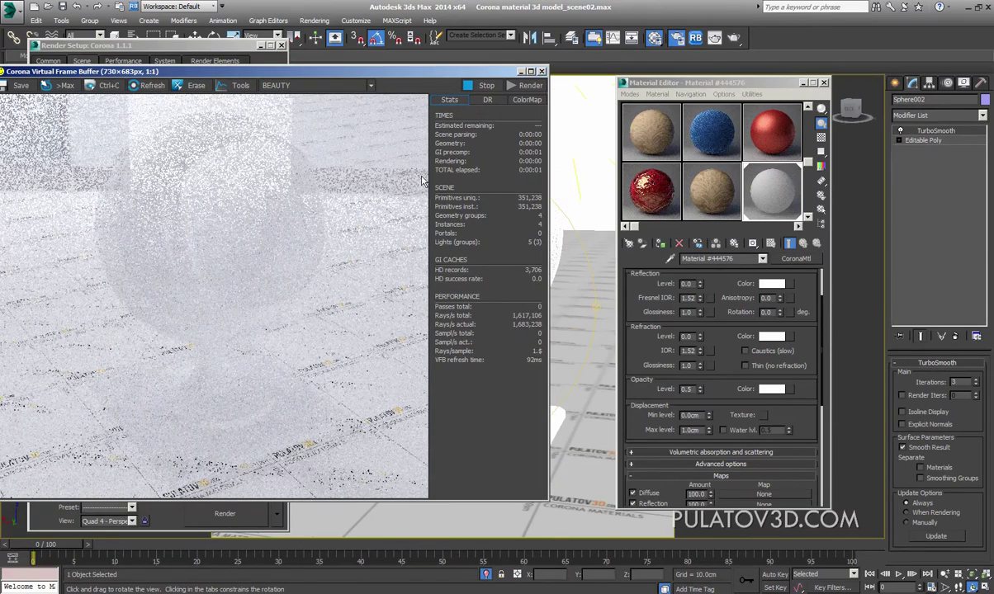
{"action": "mouse_move", "coordinate": [410, 80]}
{"action": "left_mouse_down"}
{"action": "mouse_move", "coordinate": [367, 101]}
{"action": "mouse_move", "coordinate": [467, 112]}
{"action": "left_mouse_up"}
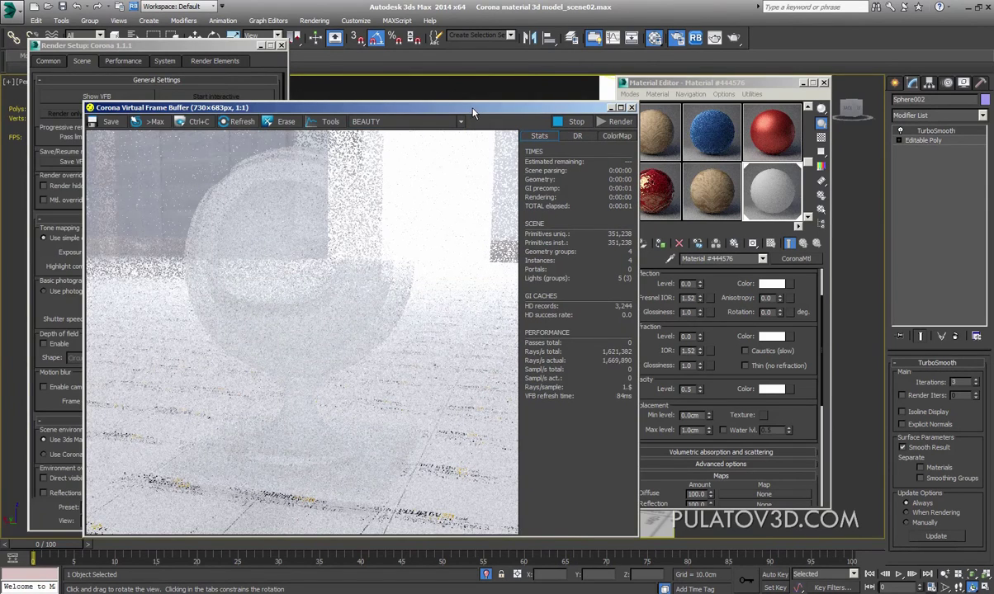
{"action": "left_click_drag", "start_coordinate": [467, 111], "coordinate": [264, 147]}
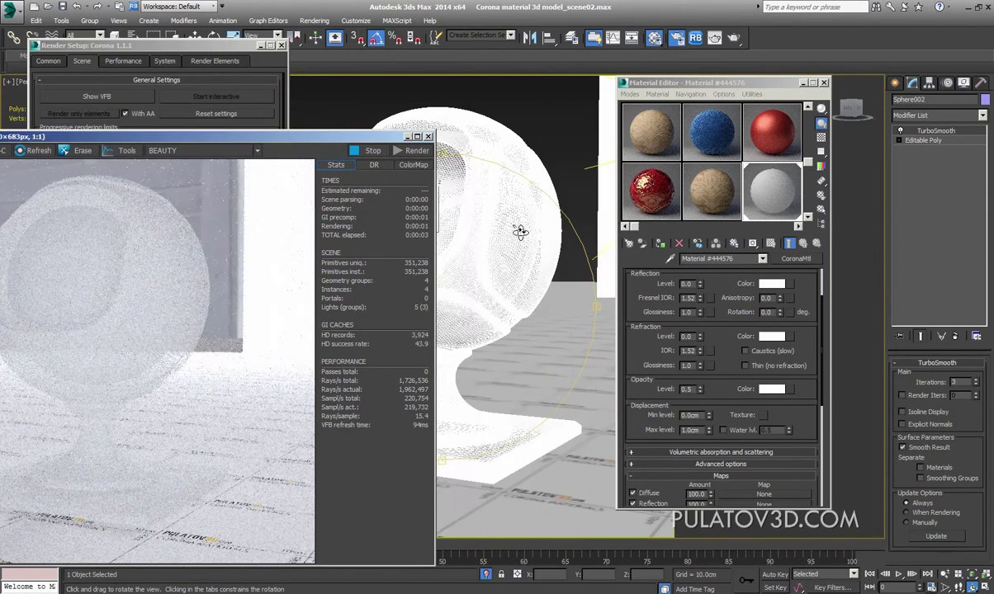
{"action": "left_click_drag", "start_coordinate": [518, 229], "coordinate": [477, 221]}
{"action": "left_click_drag", "start_coordinate": [326, 144], "coordinate": [467, 128]}
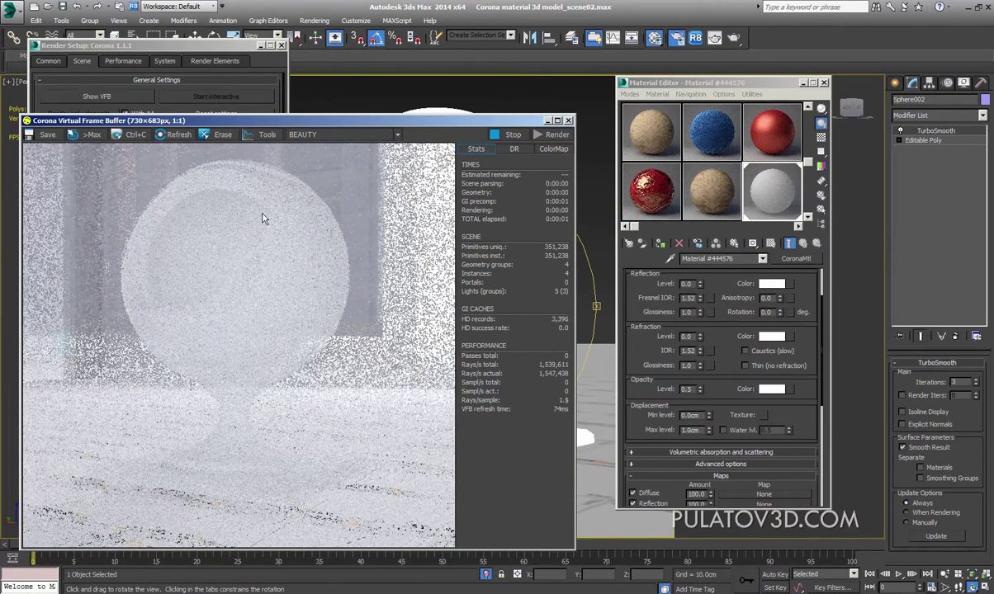
{"action": "left_click_drag", "start_coordinate": [356, 121], "coordinate": [420, 120]}
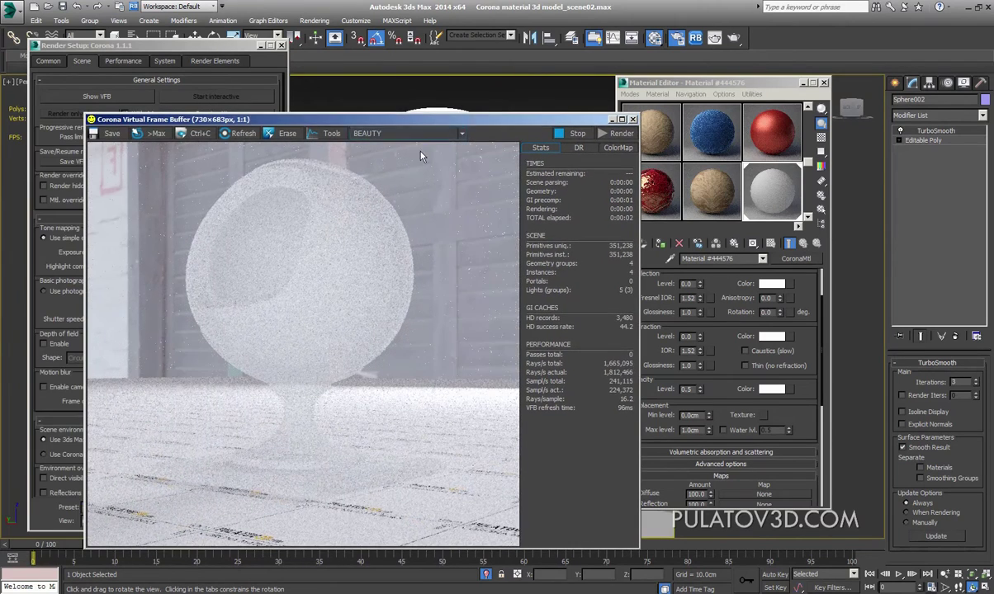
{"action": "left_click", "coordinate": [707, 331]}
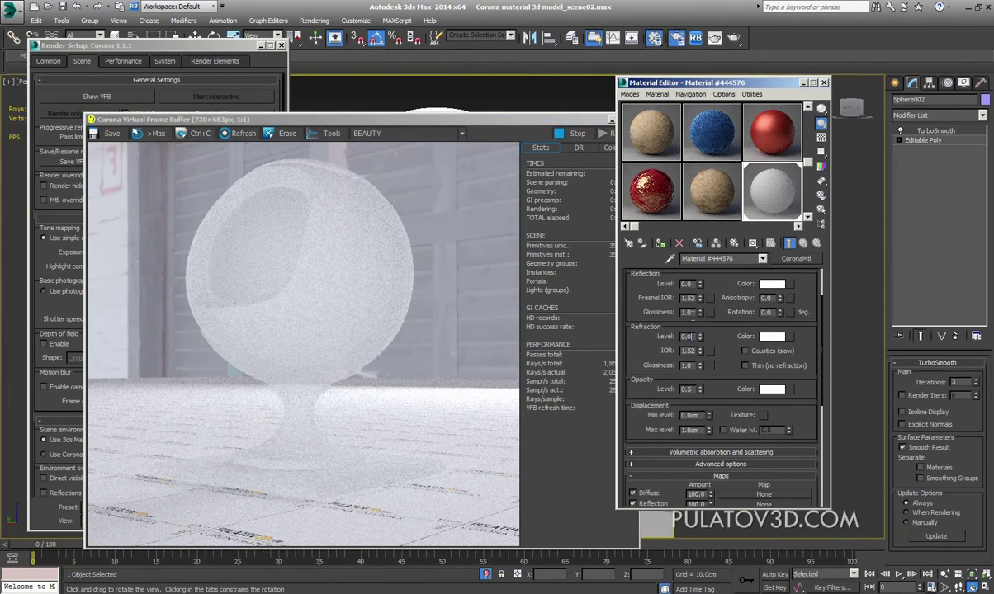
Step: Set Material #444576's refraction Level to 0.1 and Glossiness to 0.2
{"action": "type", "text": "0.1"}
{"action": "double_click", "coordinate": [687, 366]}
{"action": "type", "text": "0.3"}
{"action": "key", "text": "Return"}
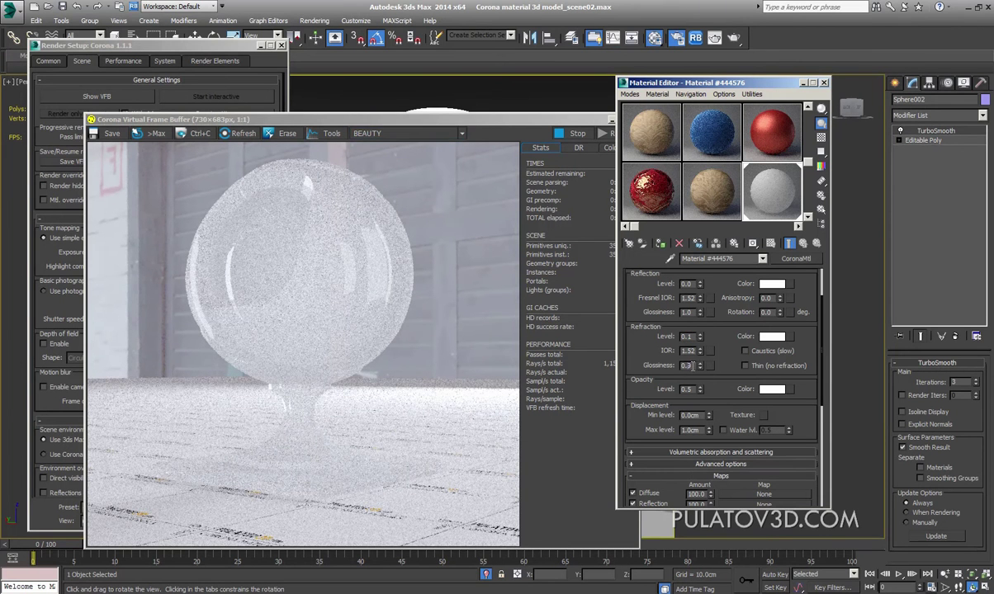
{"action": "type", "text": "0.2"}
{"action": "key", "text": "Return"}
{"action": "left_click", "coordinate": [349, 185]}
{"action": "left_click", "coordinate": [650, 333]}
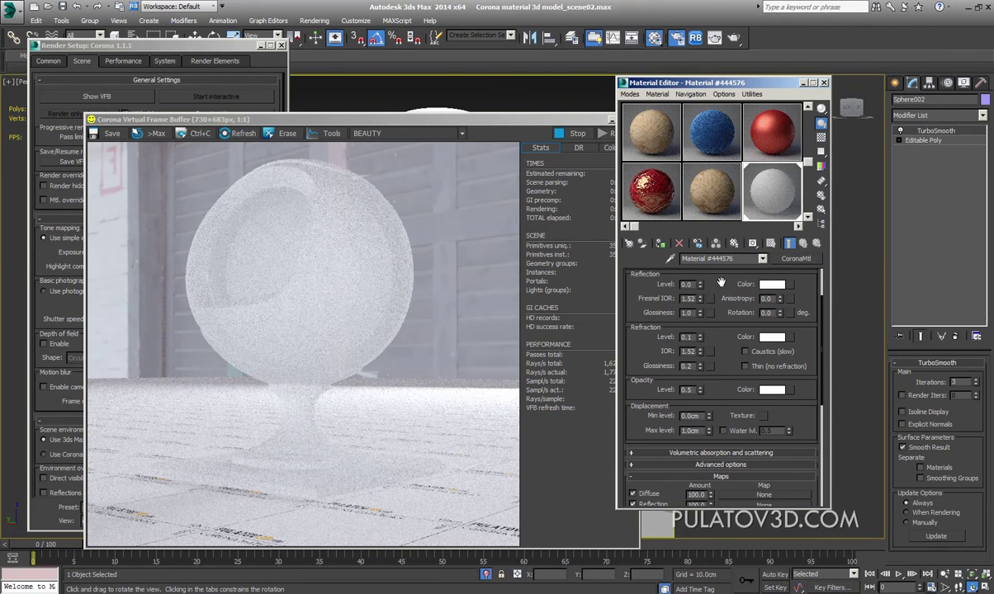
{"action": "scroll", "coordinate": [720, 319], "scroll_direction": "up", "scroll_amount": 2}
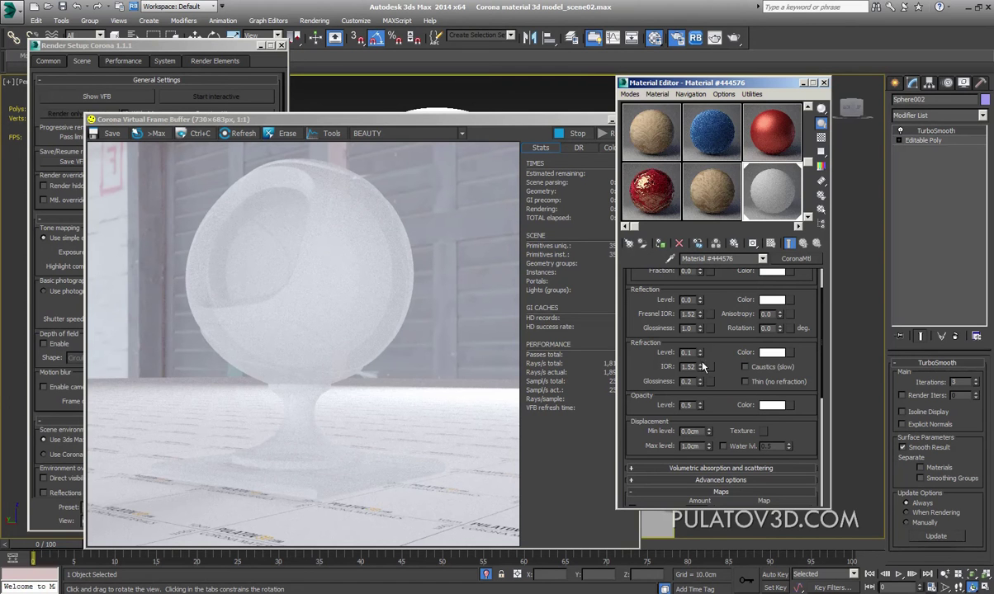
{"action": "scroll", "coordinate": [689, 346], "scroll_direction": "up", "scroll_amount": 1}
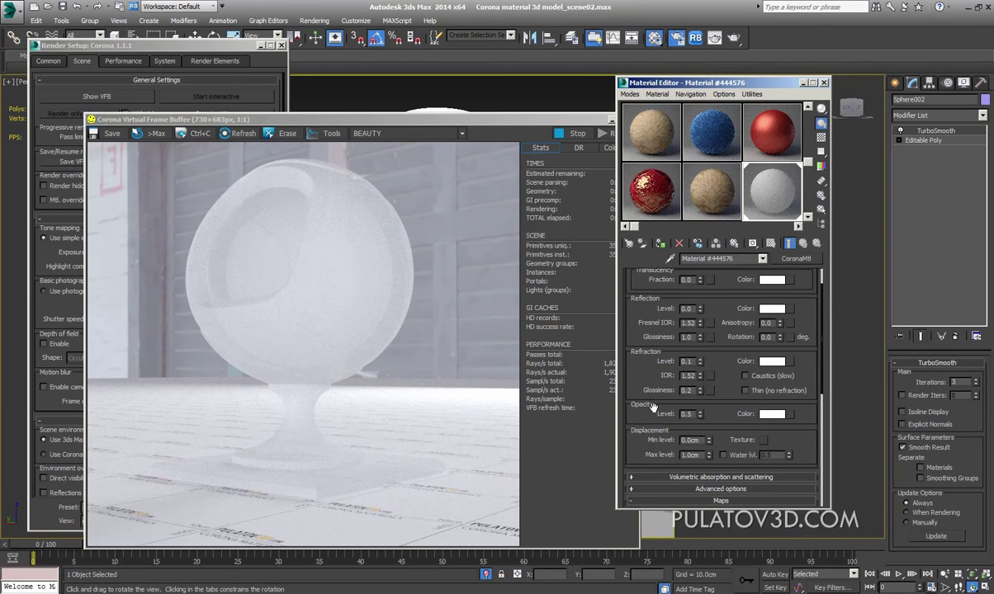
{"action": "left_click", "coordinate": [775, 415]}
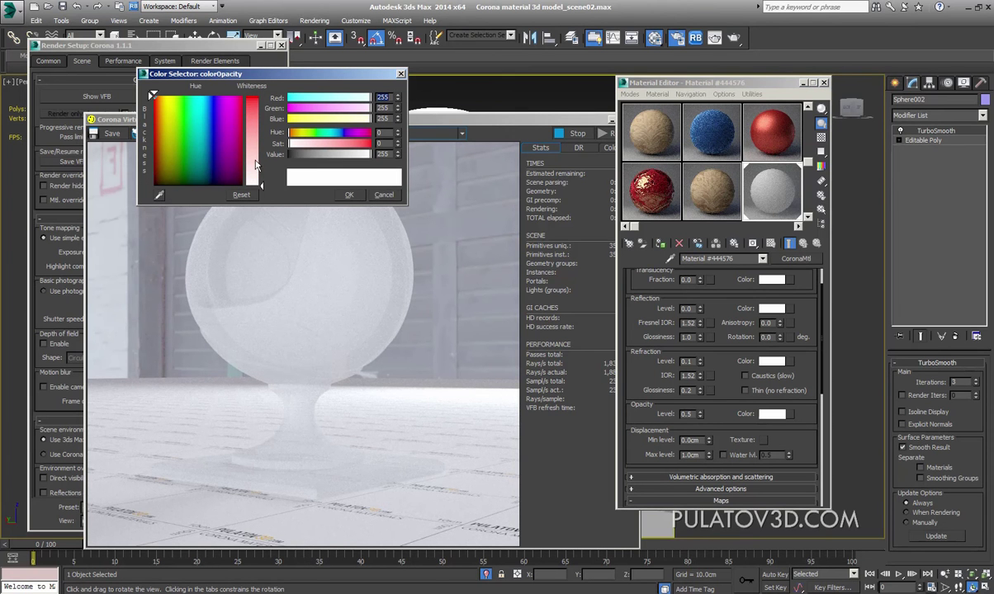
{"action": "left_click_drag", "start_coordinate": [249, 148], "coordinate": [250, 95]}
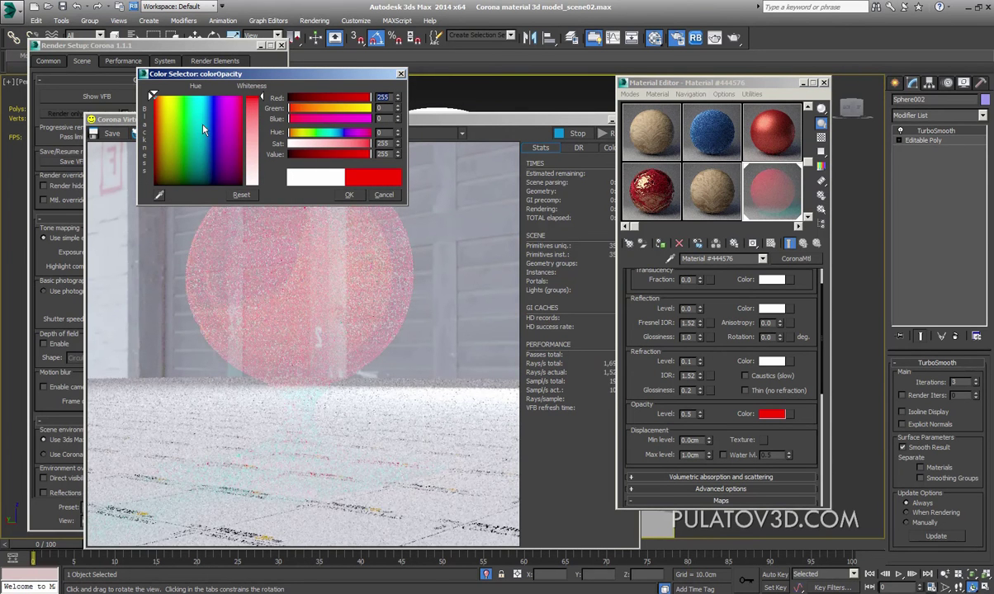
{"action": "left_click_drag", "start_coordinate": [306, 80], "coordinate": [424, 65]}
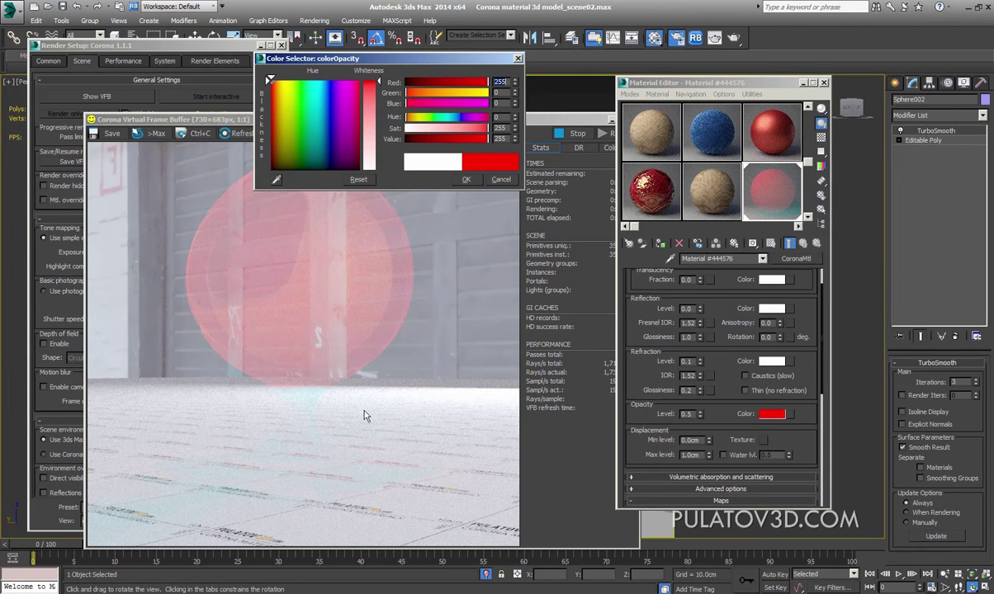
{"action": "left_click", "coordinate": [315, 81]}
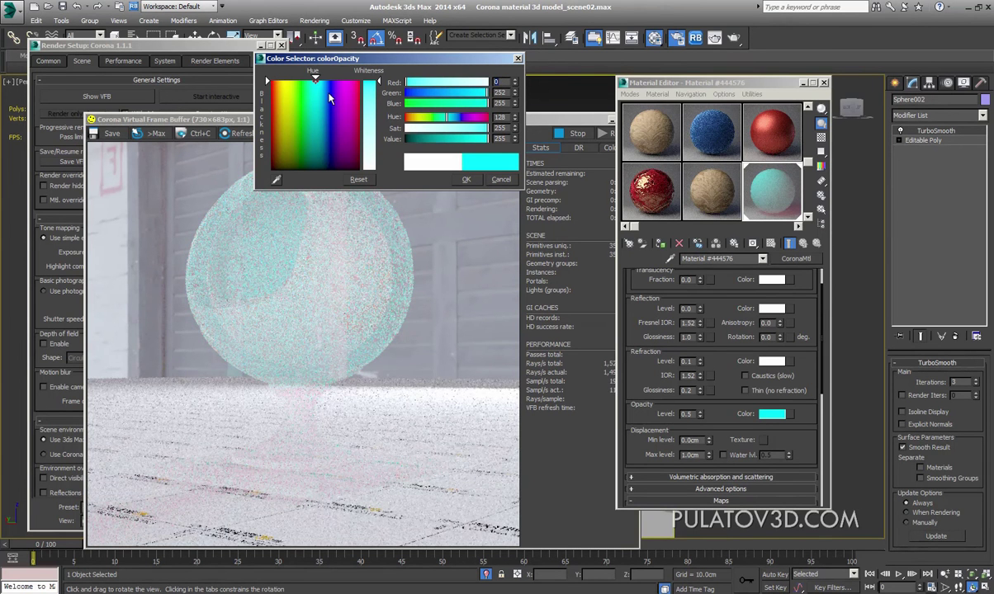
{"action": "left_click", "coordinate": [353, 85]}
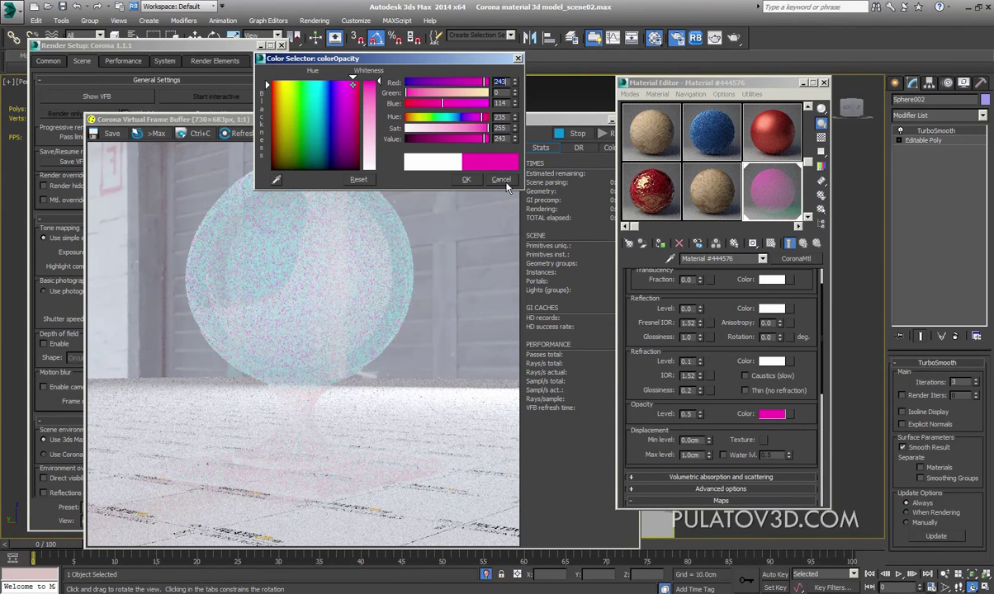
{"action": "key", "text": "Escape"}
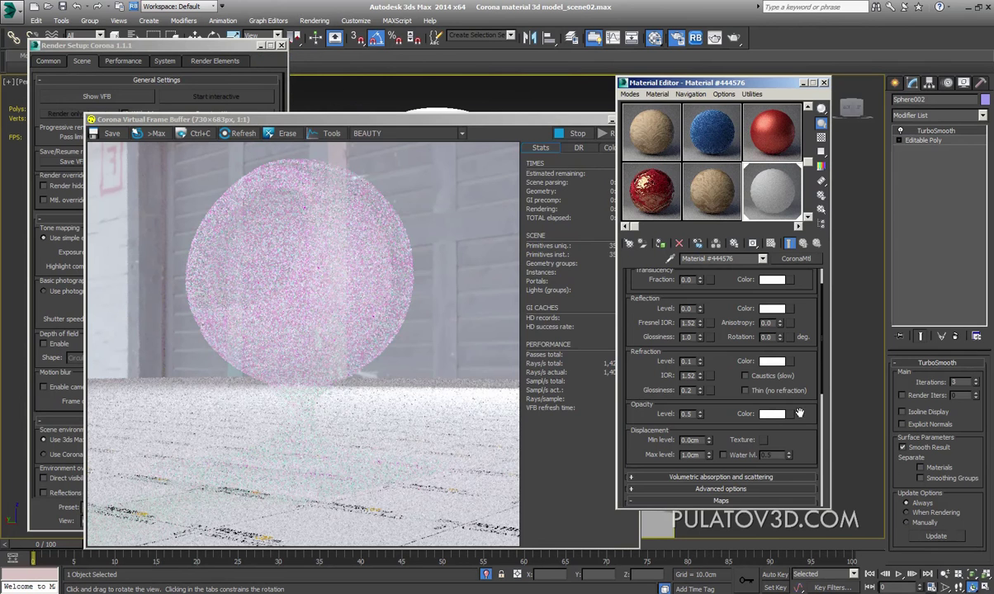
Step: Add a Falloff map to Material #444576's opacity colour
{"action": "left_click", "coordinate": [789, 414]}
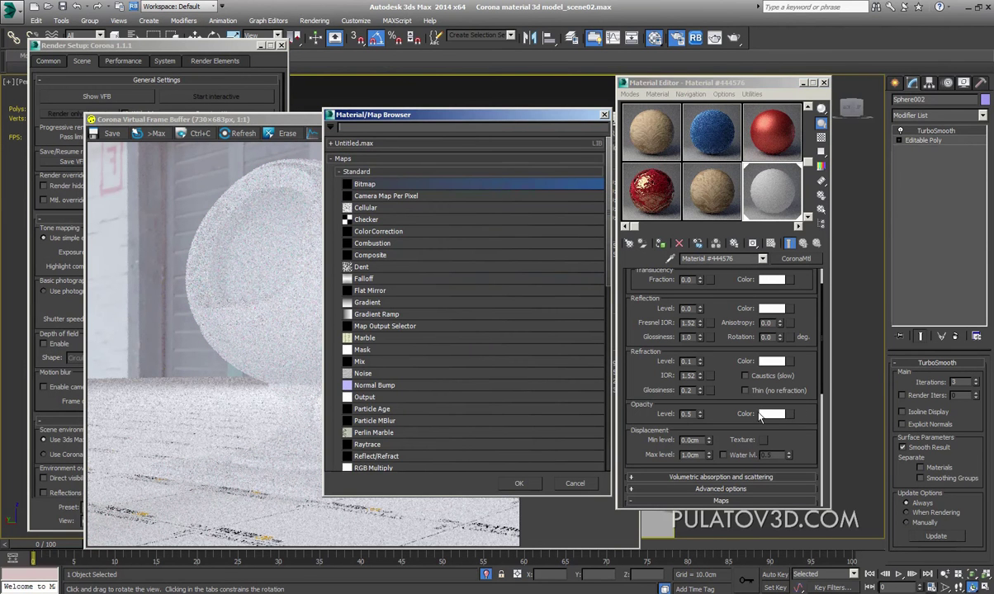
{"action": "left_click", "coordinate": [386, 281]}
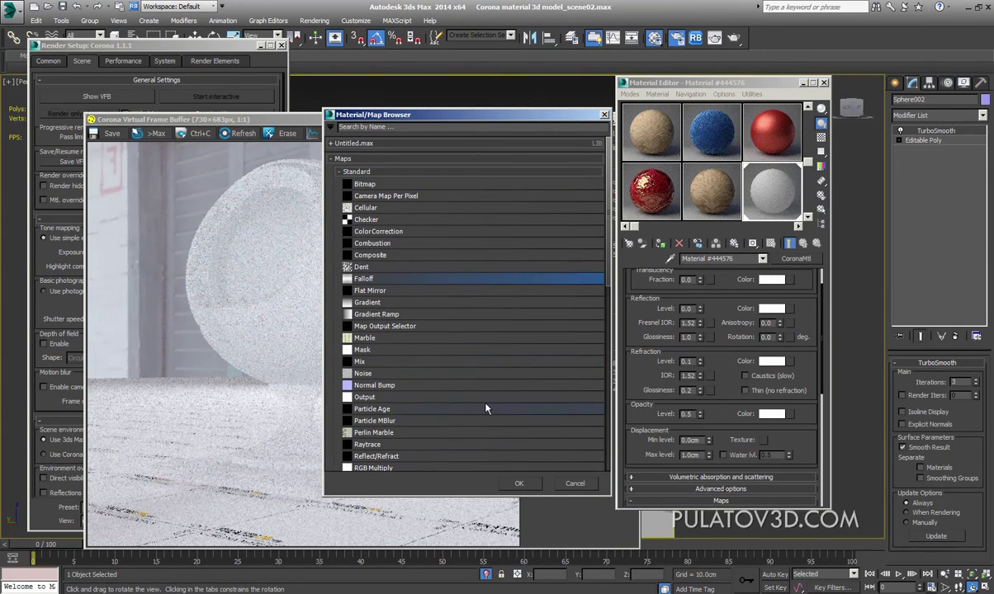
{"action": "left_click", "coordinate": [529, 483]}
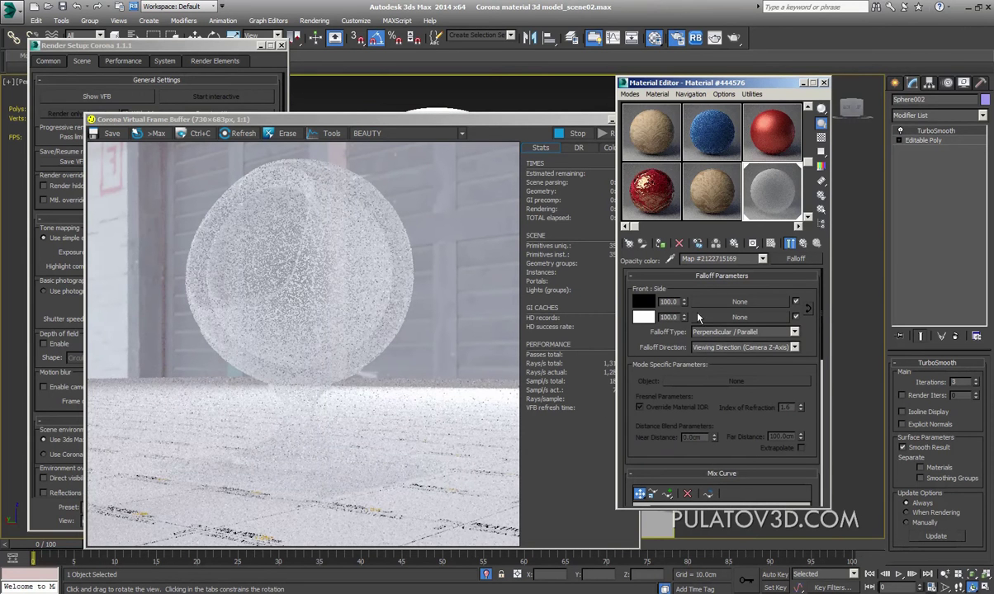
{"action": "left_click", "coordinate": [726, 332]}
{"action": "left_click", "coordinate": [707, 358]}
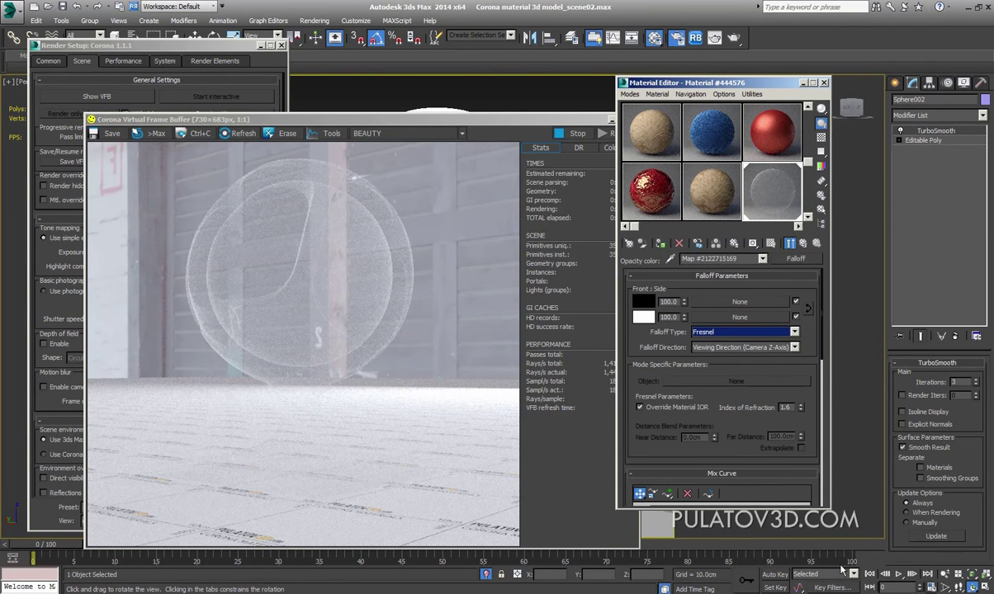
Step: Set the Falloff type to Perpendicular / Parallel after comparing it with Fresnel
{"action": "left_click", "coordinate": [735, 332]}
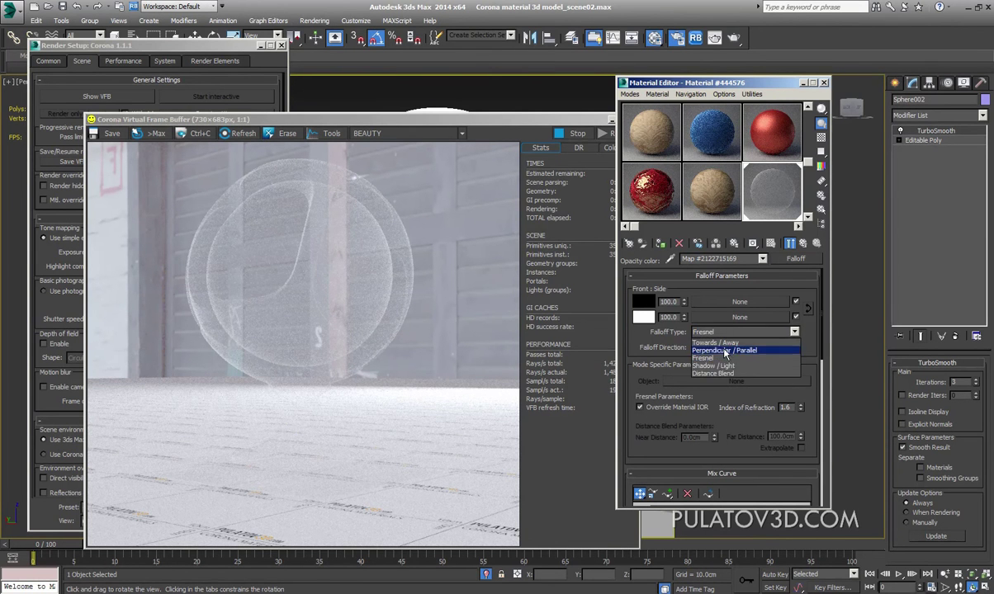
{"action": "left_click", "coordinate": [724, 350]}
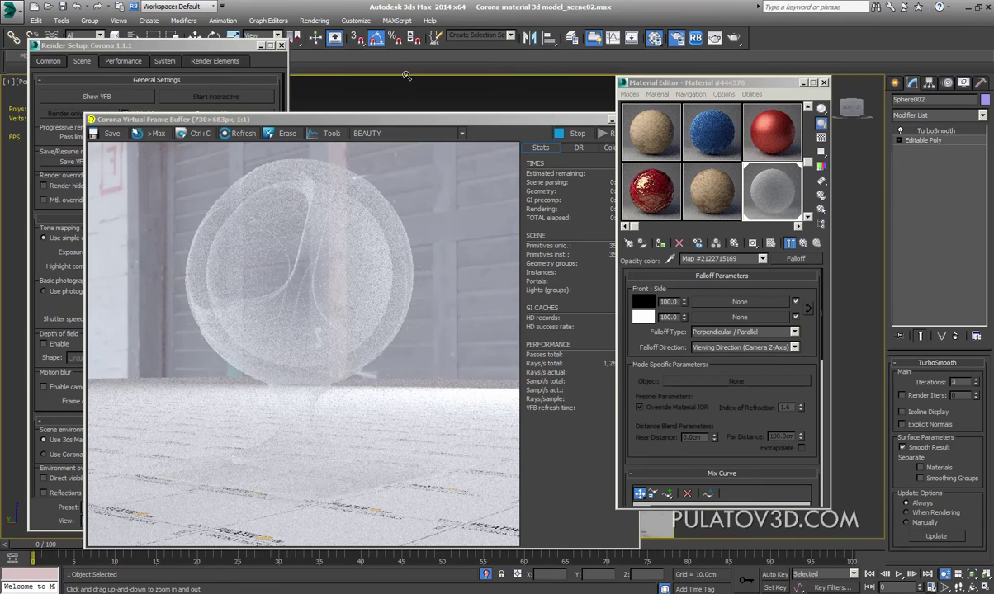
{"action": "left_click_drag", "start_coordinate": [404, 76], "coordinate": [392, 106]}
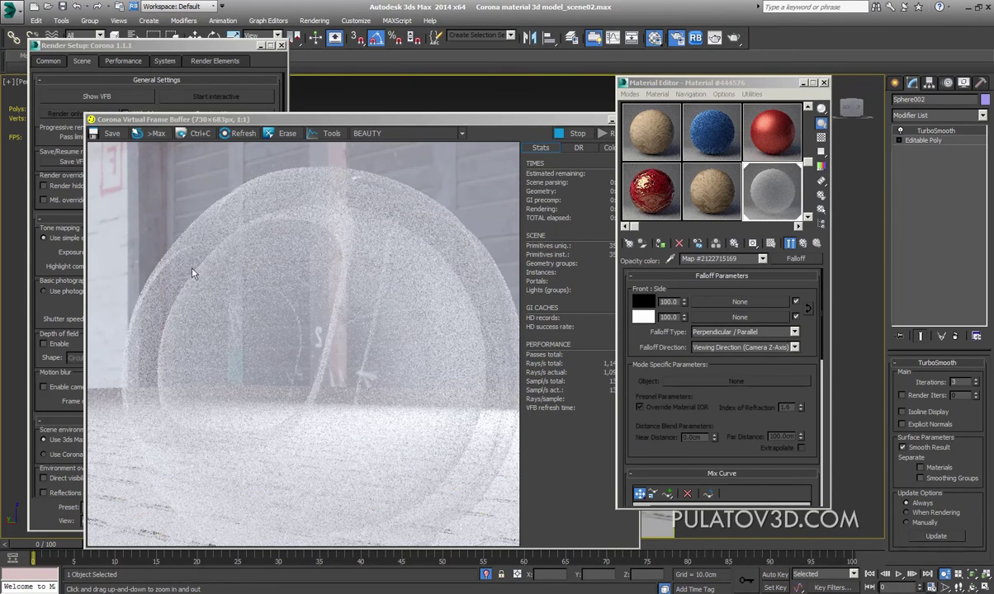
{"action": "left_click", "coordinate": [757, 333]}
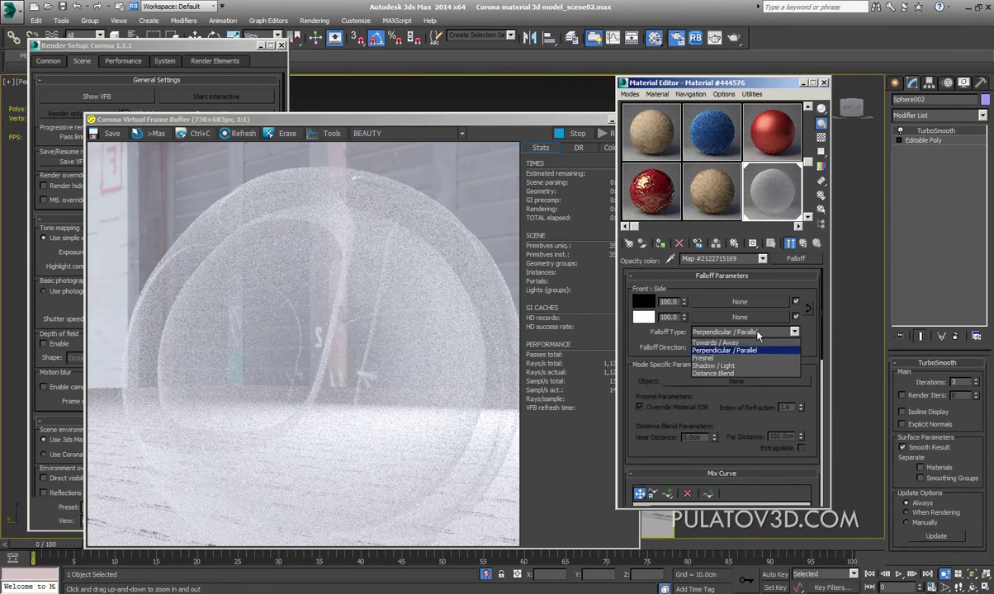
{"action": "left_click", "coordinate": [718, 360]}
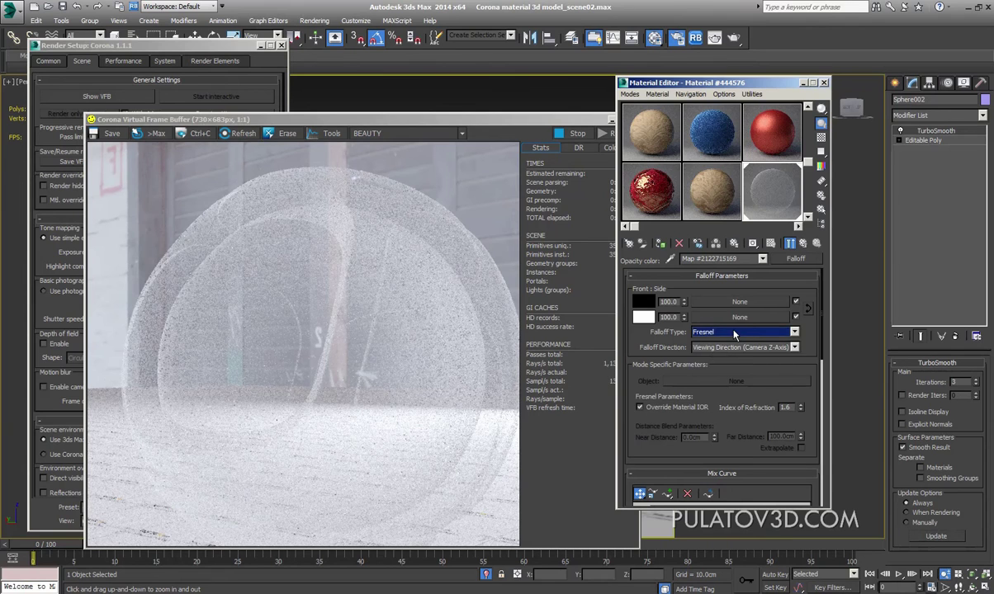
{"action": "left_click", "coordinate": [734, 334]}
{"action": "left_click", "coordinate": [719, 340]}
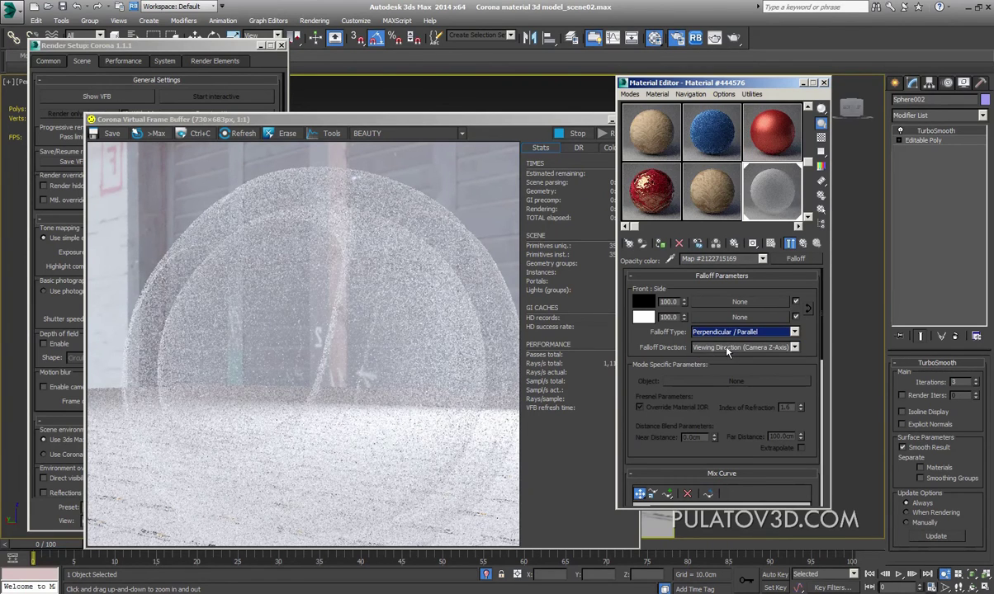
Step: Return to the parent CoronaMtl and scroll through its settings
{"action": "left_click", "coordinate": [802, 242]}
{"action": "scroll", "coordinate": [799, 350], "scroll_direction": "up", "scroll_amount": 1}
{"action": "scroll", "coordinate": [776, 372], "scroll_direction": "up", "scroll_amount": 1}
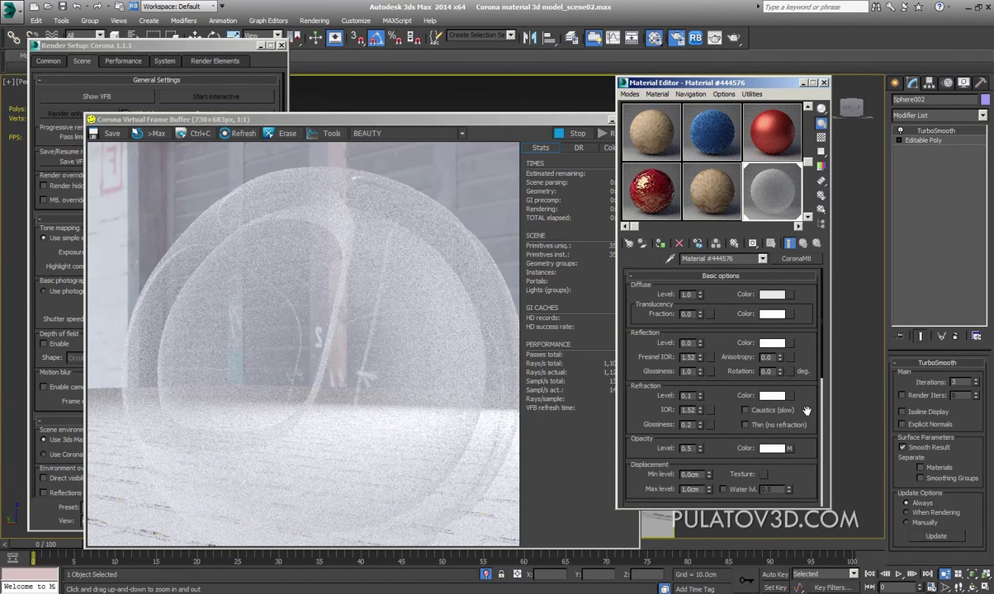
{"action": "scroll", "coordinate": [723, 398], "scroll_direction": "down", "scroll_amount": 1}
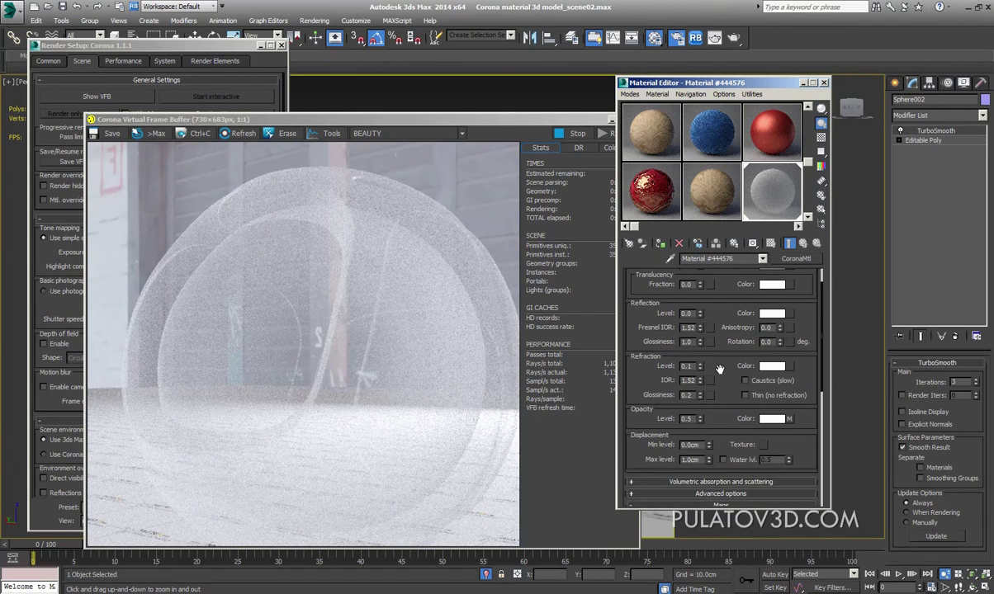
{"action": "scroll", "coordinate": [715, 396], "scroll_direction": "down", "scroll_amount": 1}
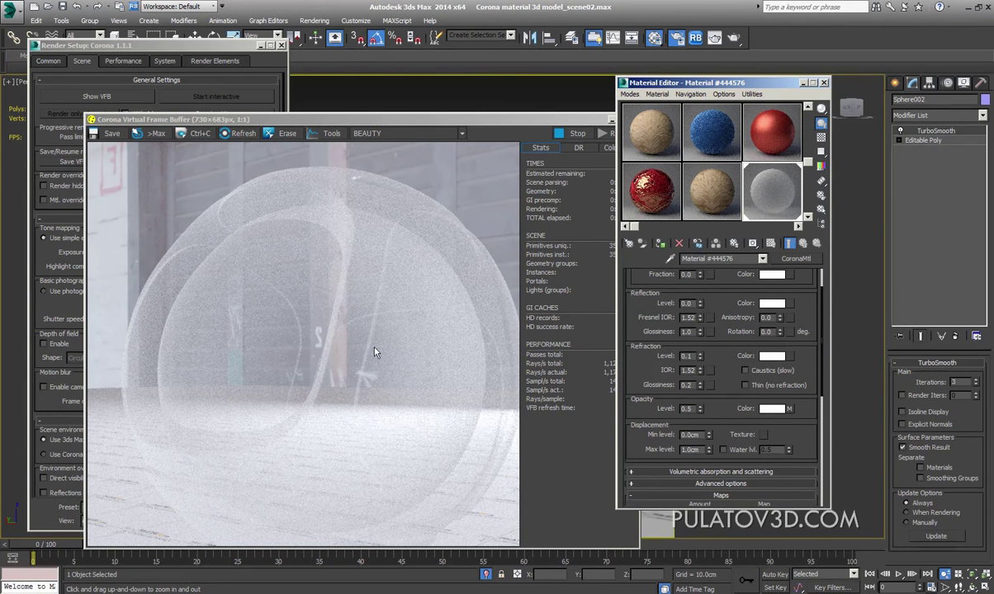
Step: Switch to Camera004, deselect and reselect Plane001, and zoom to frame the shader ball
{"action": "key", "text": "c"}
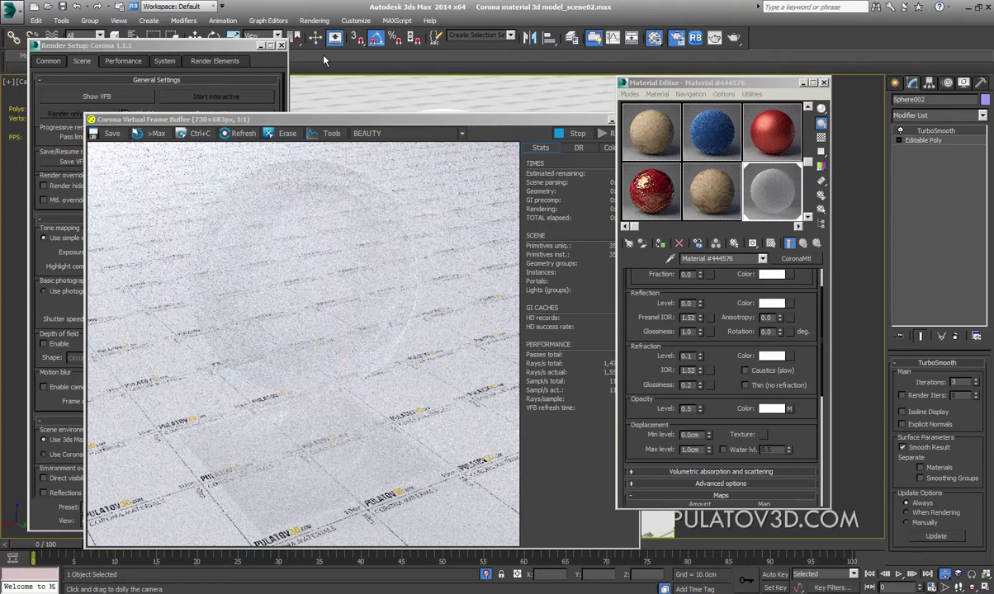
{"action": "left_click", "coordinate": [196, 39]}
{"action": "left_click_drag", "start_coordinate": [247, 119], "coordinate": [219, 124]}
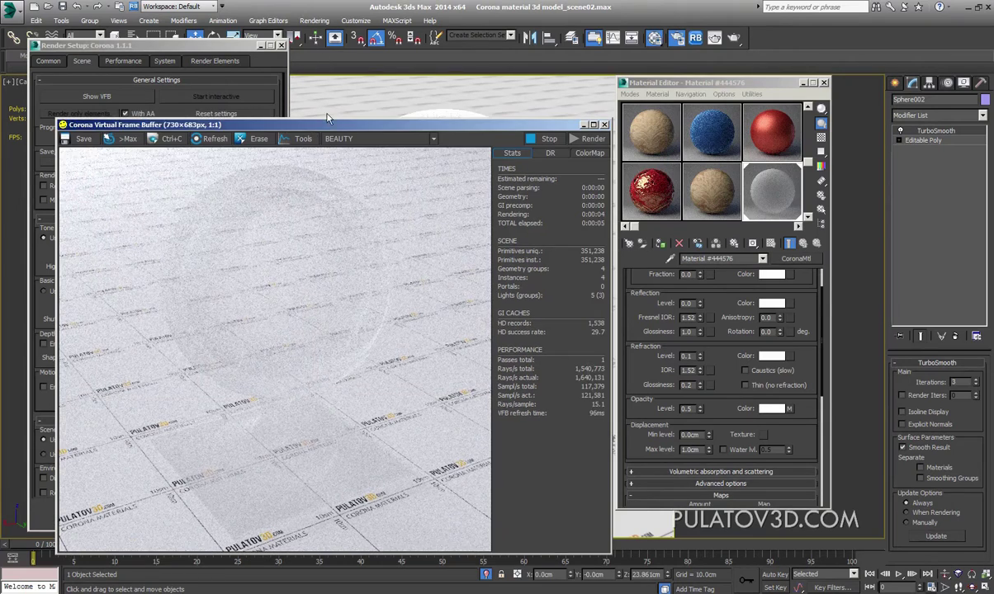
{"action": "left_click", "coordinate": [347, 99]}
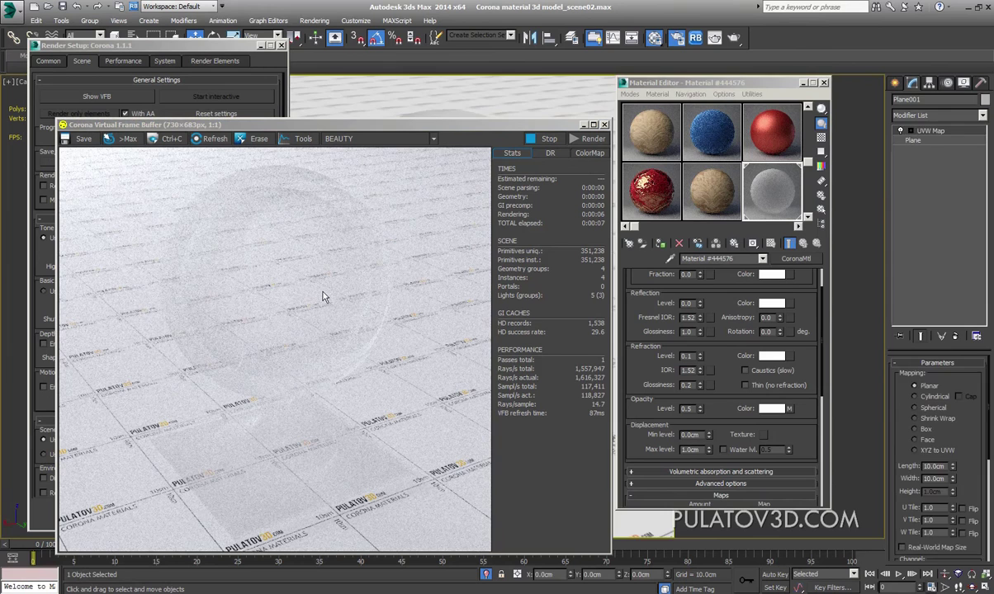
{"action": "key", "text": "ctrl+d"}
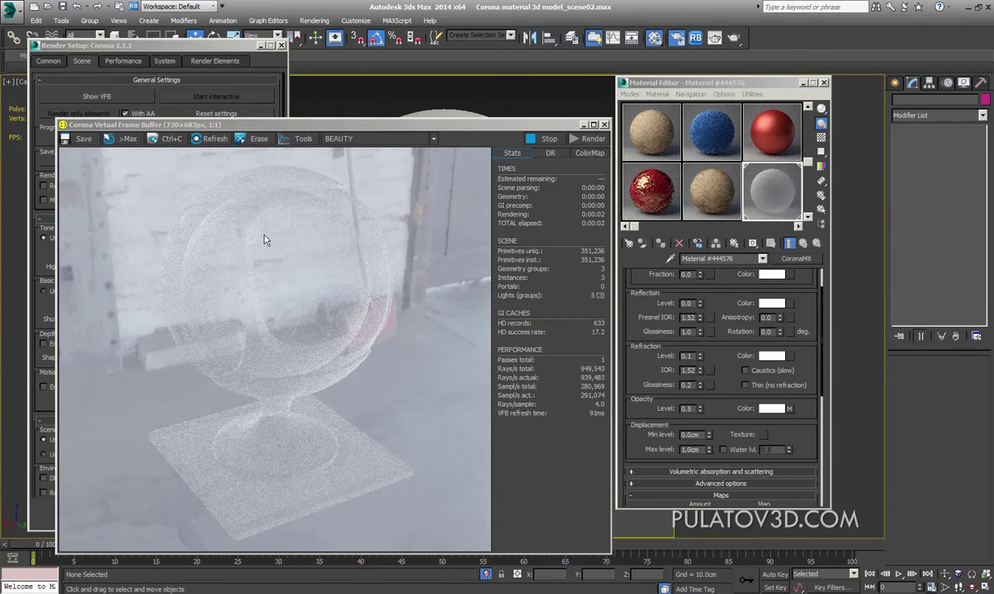
{"action": "left_click", "coordinate": [397, 116]}
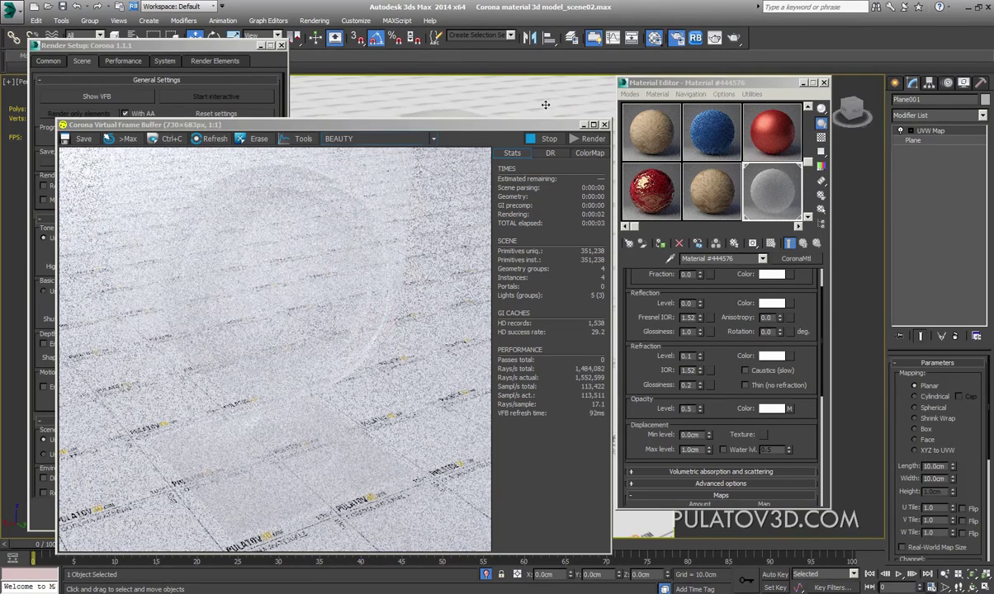
{"action": "scroll", "coordinate": [546, 105], "scroll_direction": "down", "scroll_amount": 3}
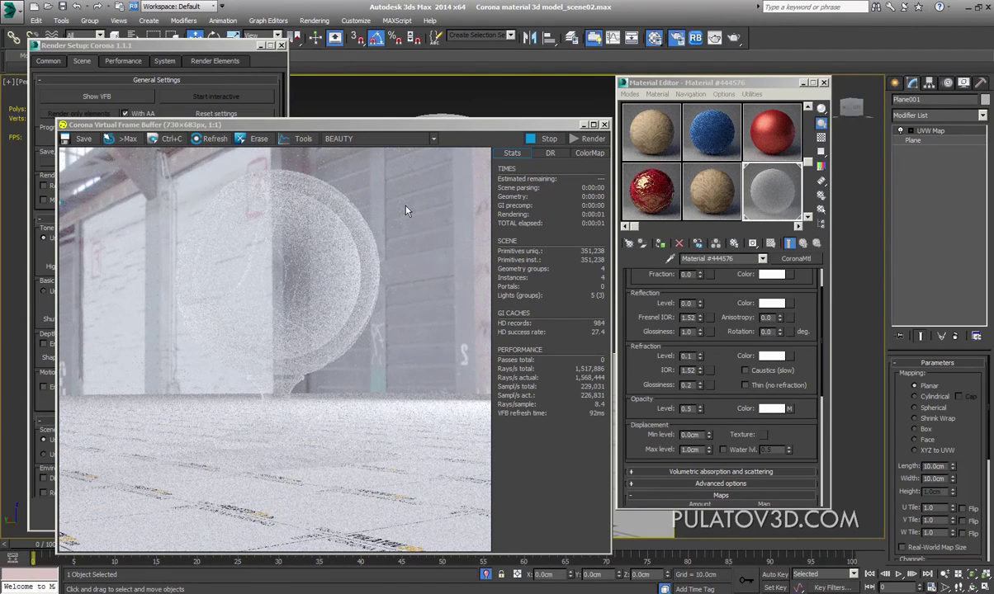
{"action": "scroll", "coordinate": [664, 296], "scroll_direction": "up", "scroll_amount": 2}
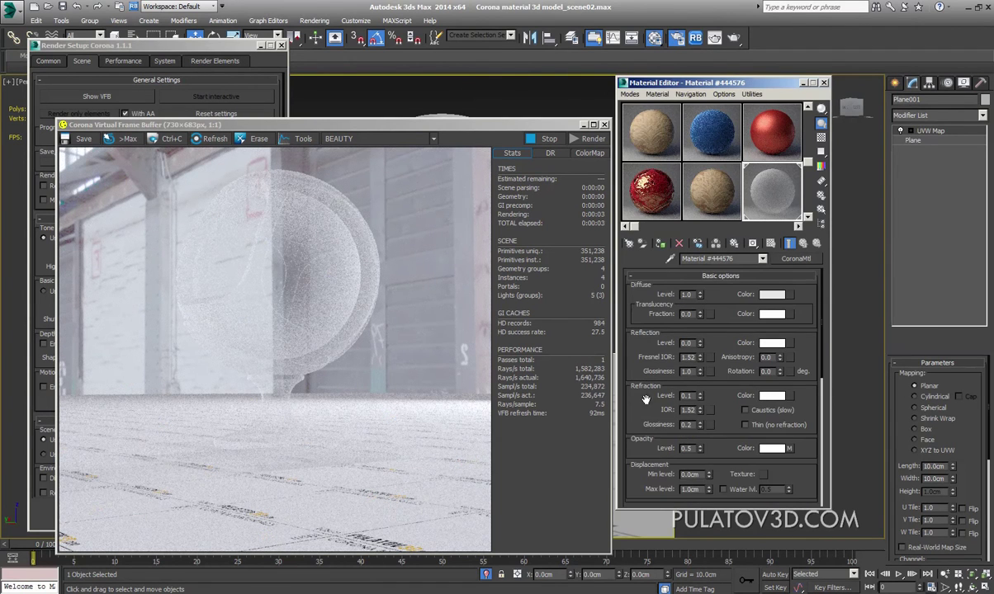
{"action": "scroll", "coordinate": [649, 337], "scroll_direction": "down", "scroll_amount": 3}
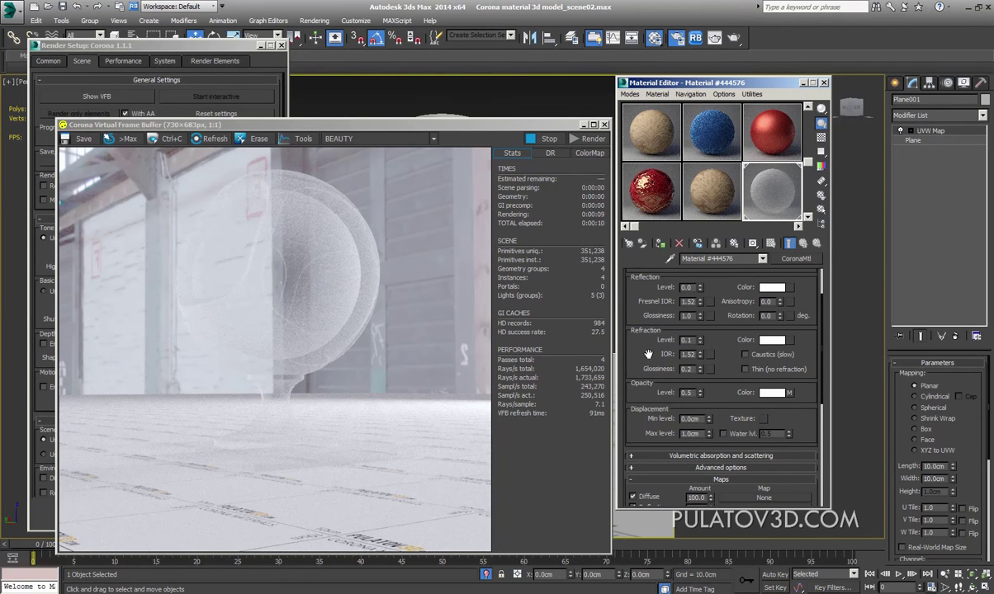
{"action": "scroll", "coordinate": [664, 387], "scroll_direction": "up", "scroll_amount": 1}
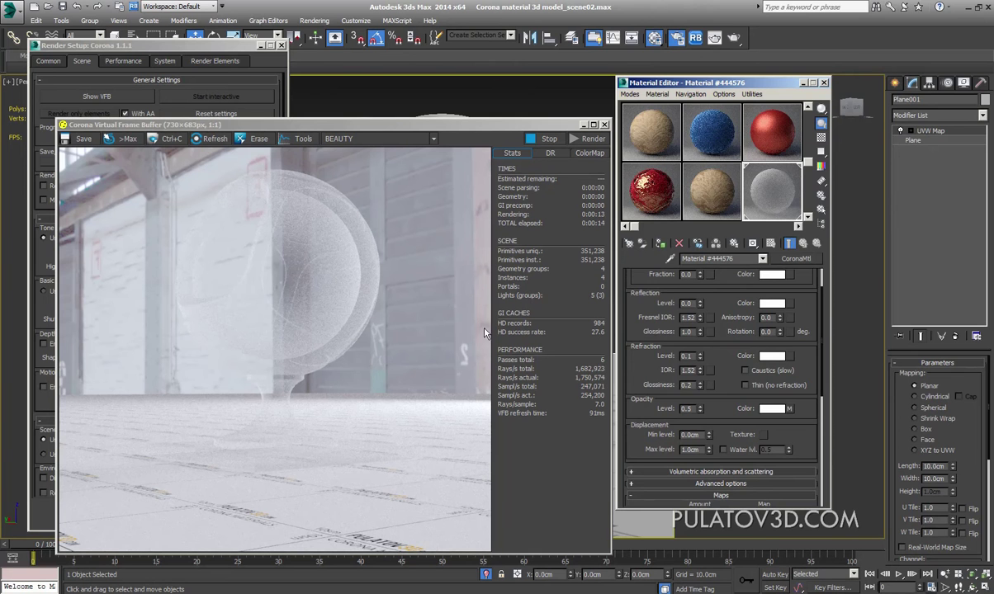
Step: Toggle the opacity map on and off, preview the material enlarged, and re-render the scene
{"action": "left_click_drag", "start_coordinate": [805, 413], "coordinate": [744, 275]}
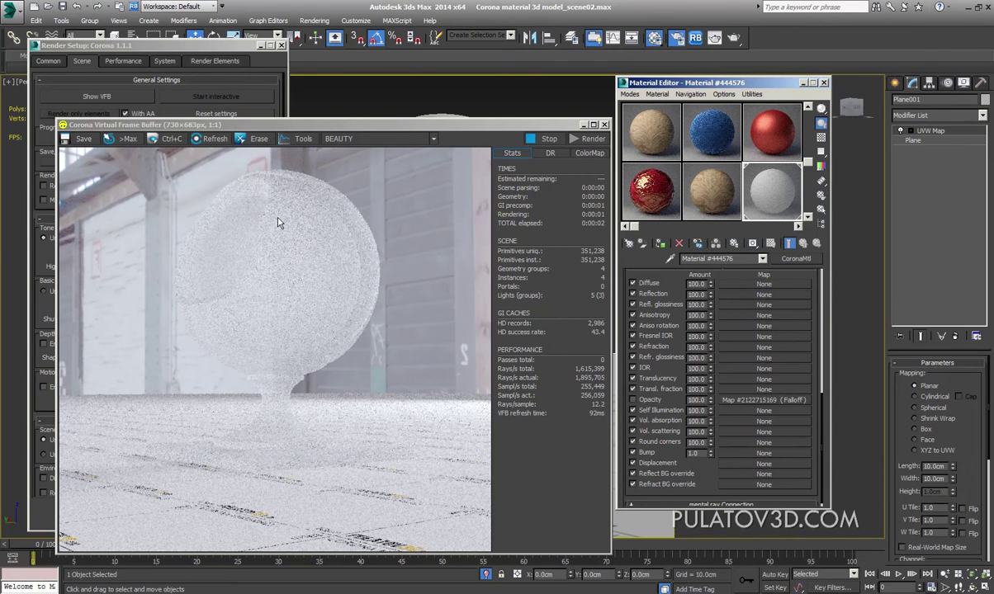
{"action": "left_click", "coordinate": [634, 399]}
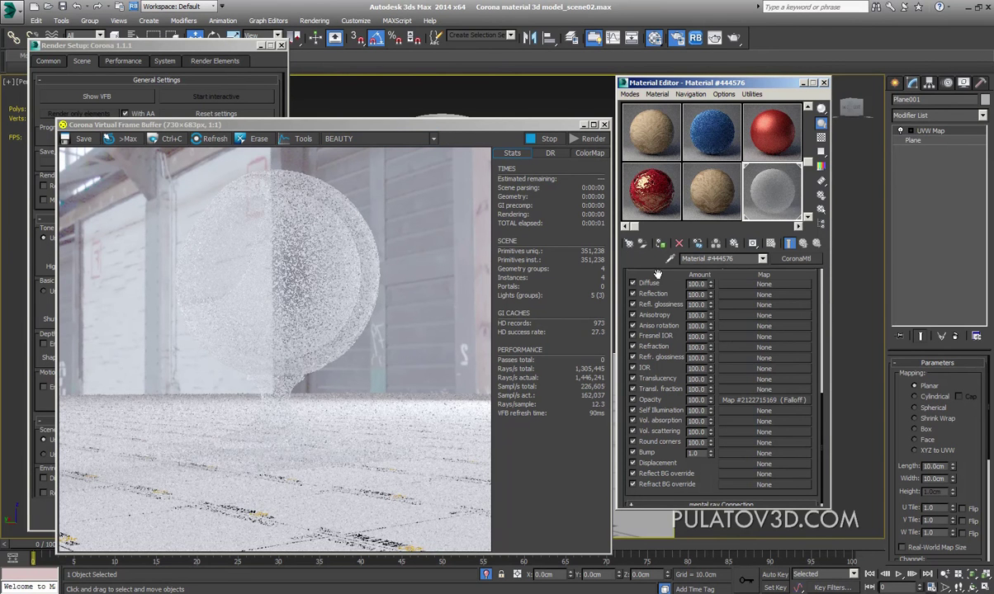
{"action": "double_click", "coordinate": [794, 185]}
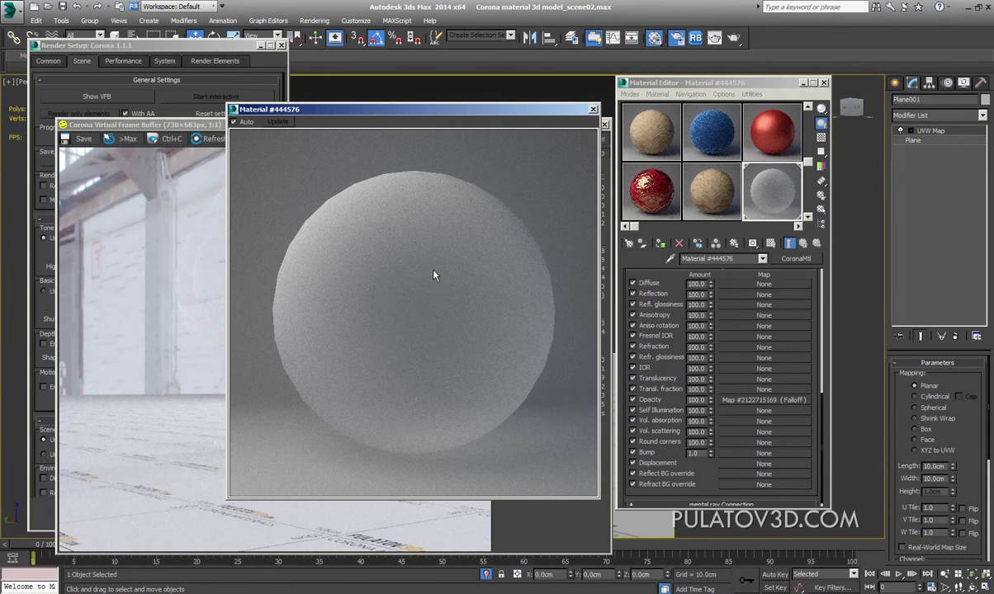
{"action": "left_click", "coordinate": [633, 400]}
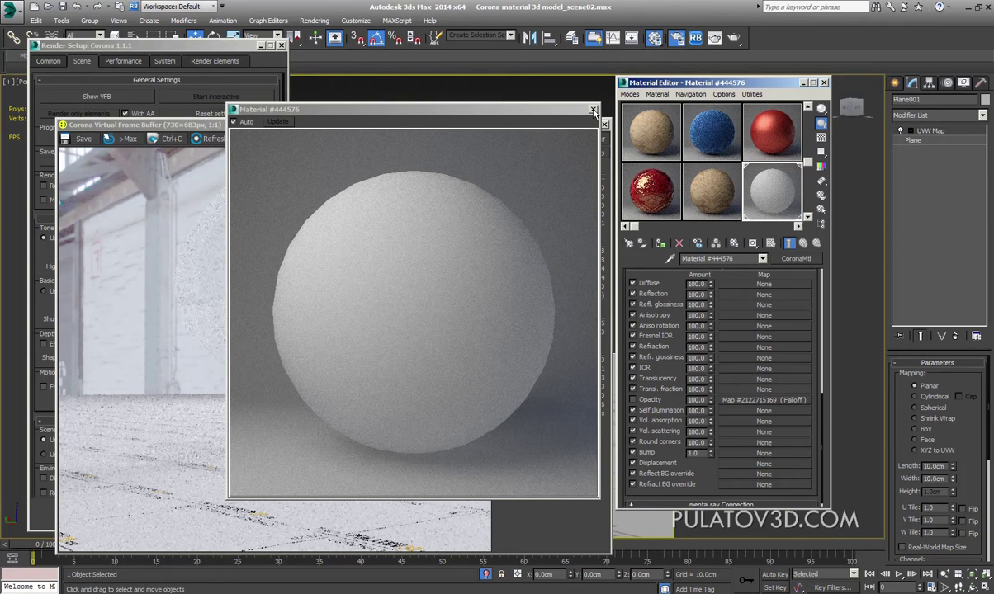
{"action": "key", "text": "shift+q"}
Step: Raise the Opacity Level to 1.0 and open the opacity Falloff map
{"action": "scroll", "coordinate": [648, 396], "scroll_direction": "up", "scroll_amount": 2}
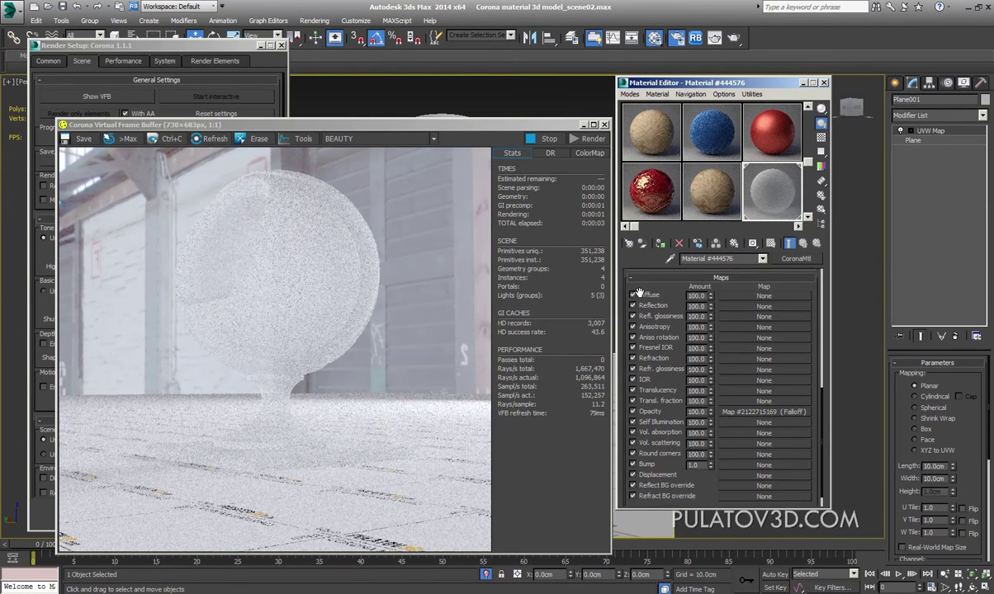
{"action": "scroll", "coordinate": [648, 376], "scroll_direction": "up", "scroll_amount": 3}
{"action": "scroll", "coordinate": [647, 355], "scroll_direction": "up", "scroll_amount": 2}
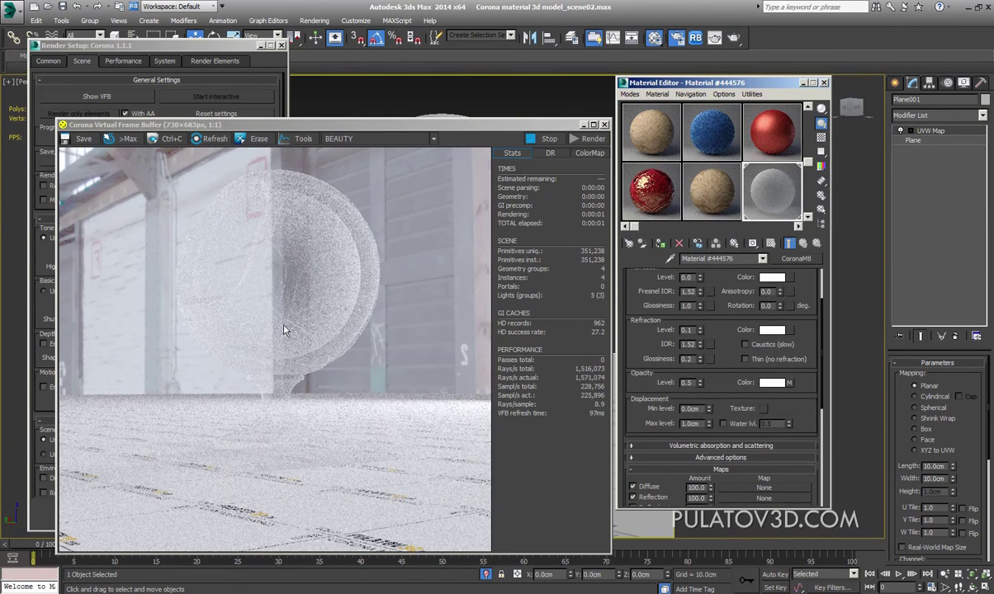
{"action": "left_click_drag", "start_coordinate": [699, 382], "coordinate": [699, 363]}
{"action": "left_click", "coordinate": [699, 288]}
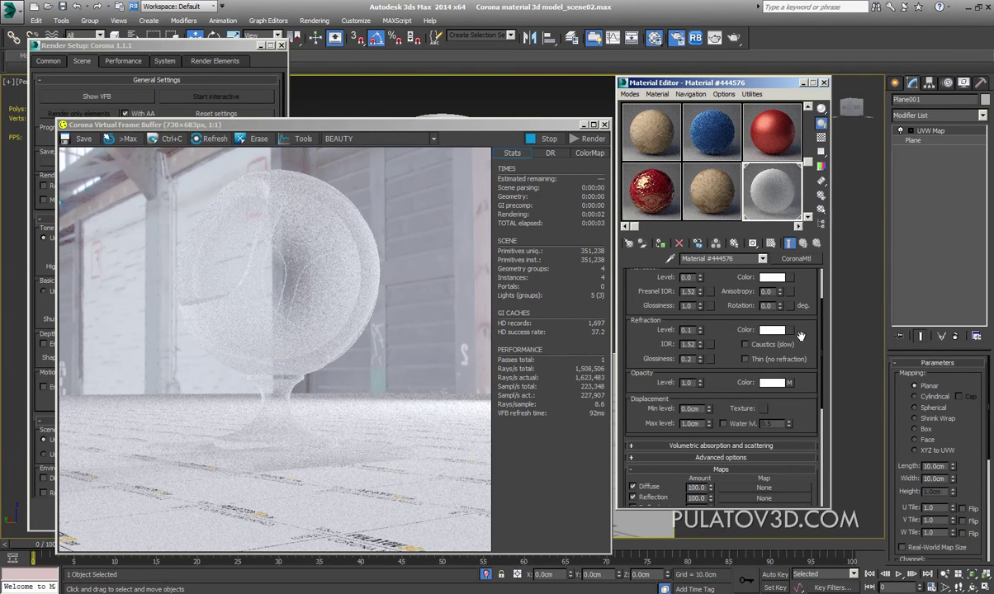
{"action": "left_click", "coordinate": [789, 384]}
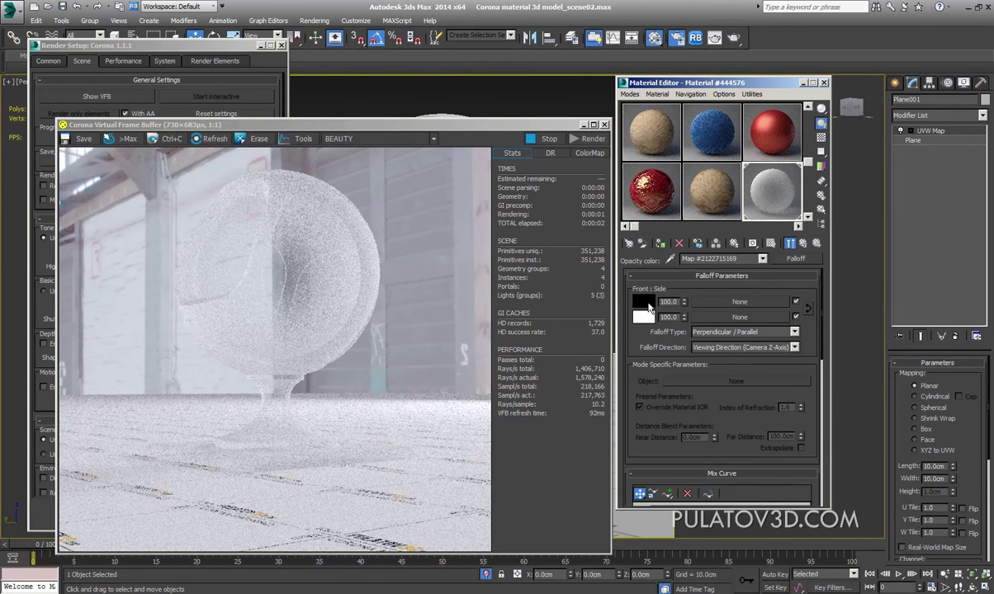
Step: Try grey for both falloff colours, keeping the front black and the side white
{"action": "left_click", "coordinate": [649, 303]}
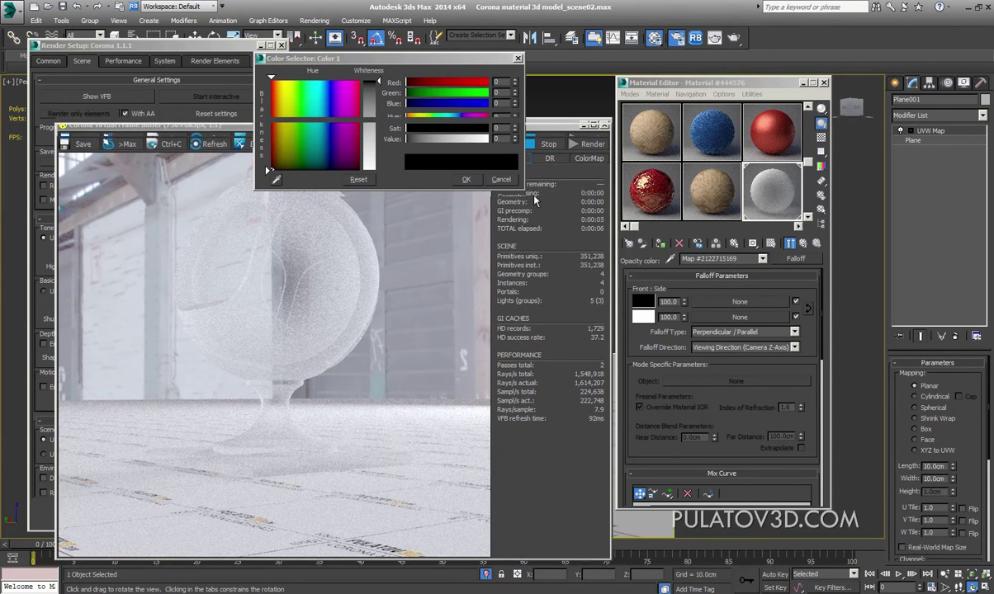
{"action": "mouse_move", "coordinate": [495, 125]}
{"action": "left_mouse_down"}
{"action": "mouse_move", "coordinate": [422, 366]}
{"action": "mouse_move", "coordinate": [404, 187]}
{"action": "left_mouse_up"}
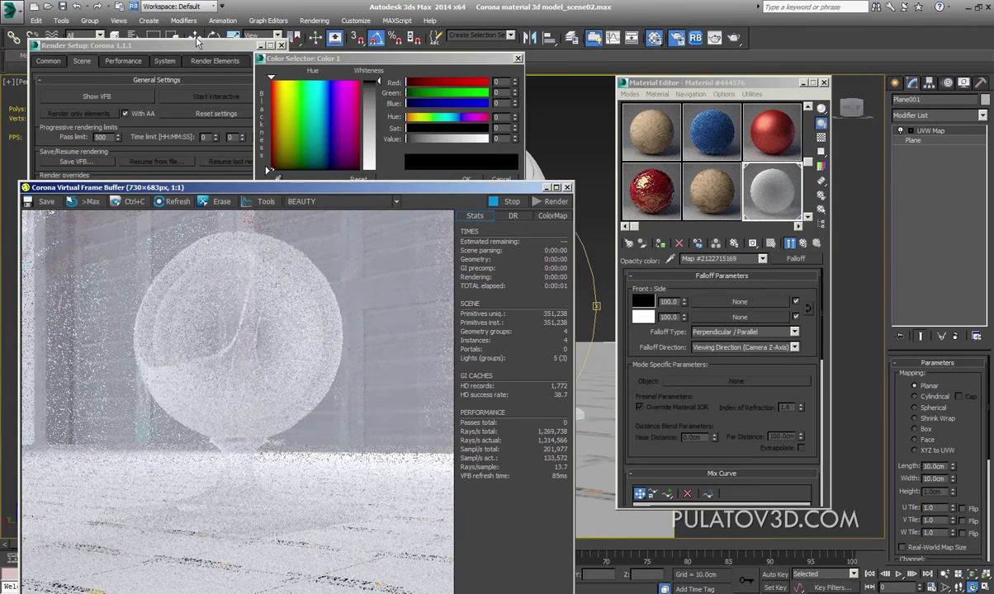
{"action": "left_click_drag", "start_coordinate": [379, 80], "coordinate": [383, 119]}
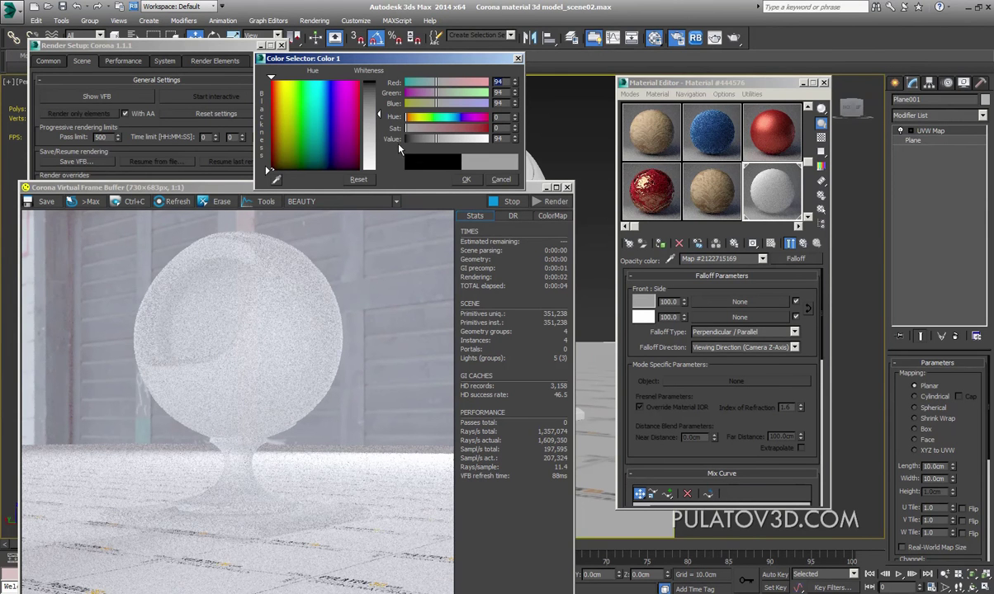
{"action": "left_click_drag", "start_coordinate": [383, 124], "coordinate": [380, 79]}
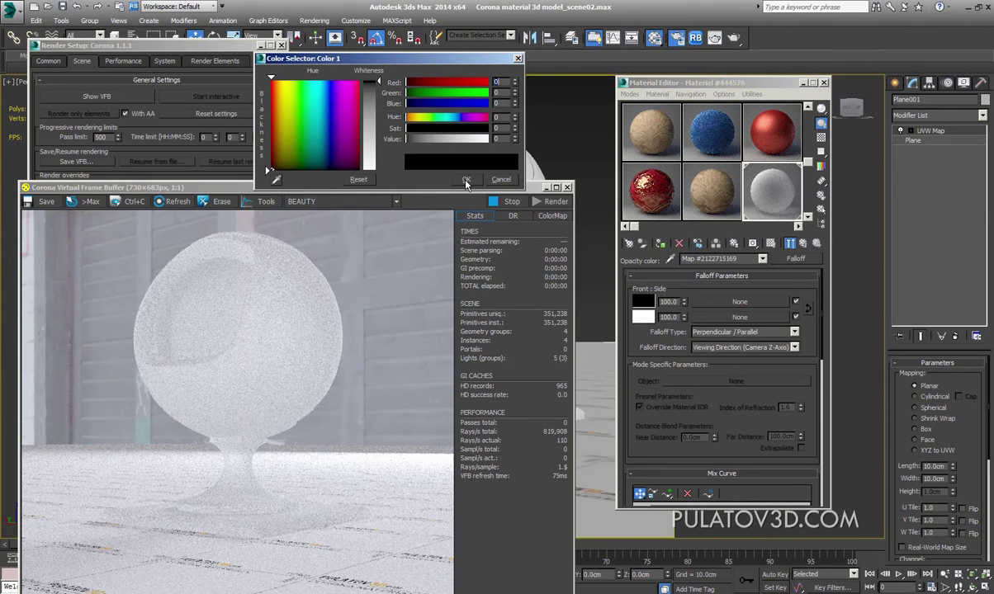
{"action": "left_click", "coordinate": [466, 180]}
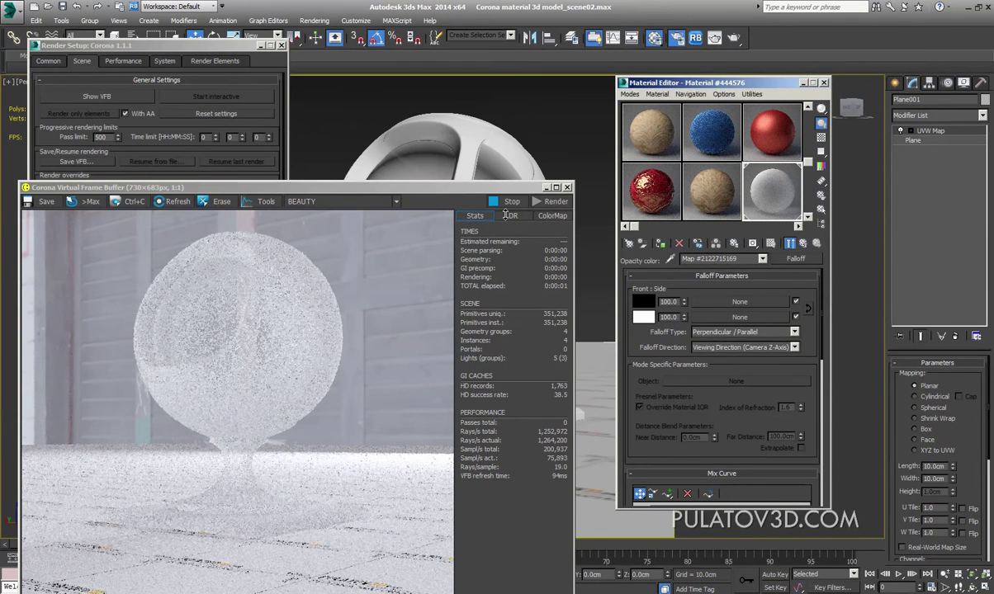
{"action": "left_click", "coordinate": [644, 317]}
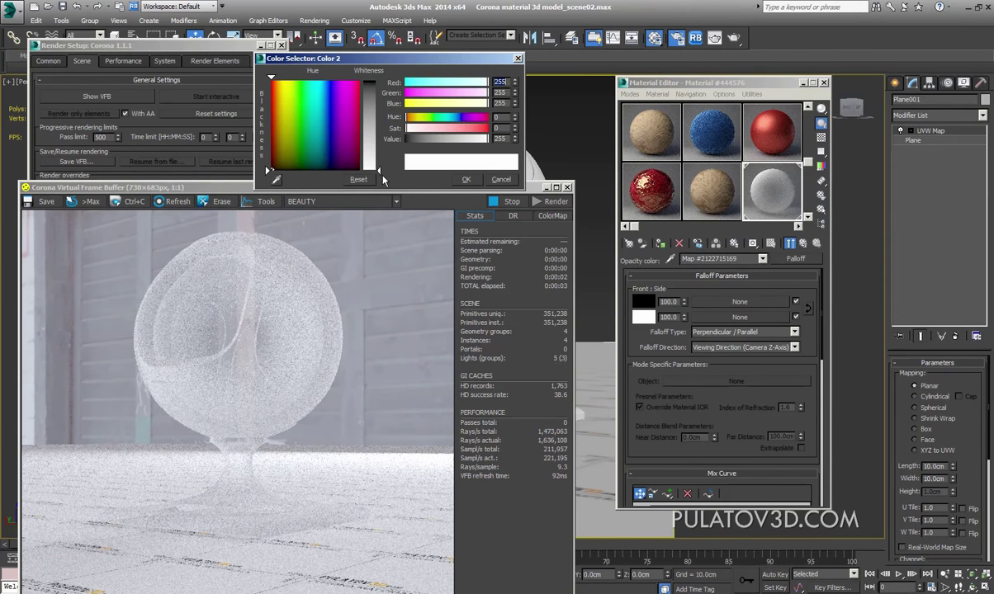
{"action": "left_click_drag", "start_coordinate": [378, 154], "coordinate": [378, 124]}
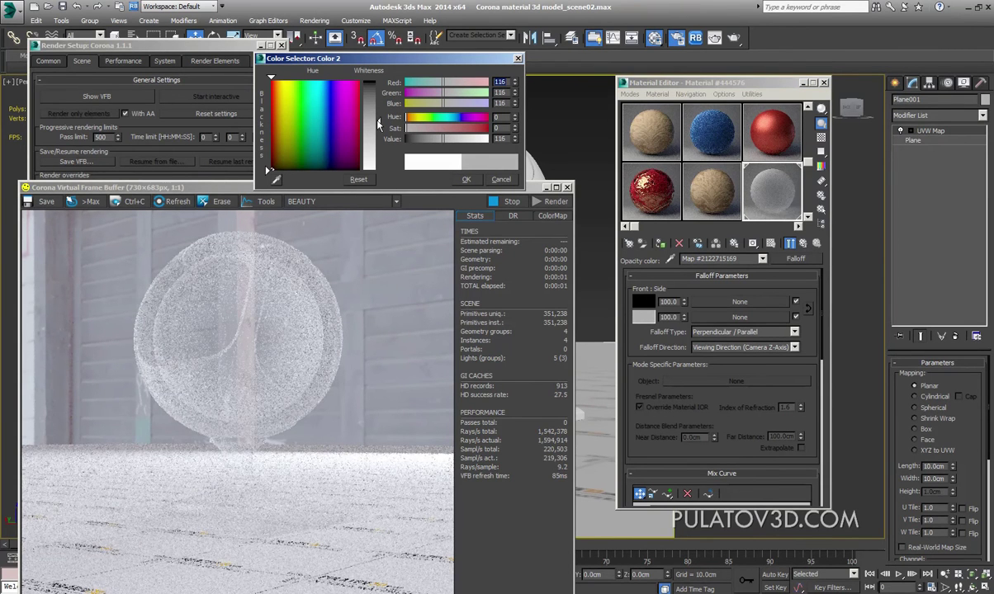
{"action": "left_click", "coordinate": [500, 180]}
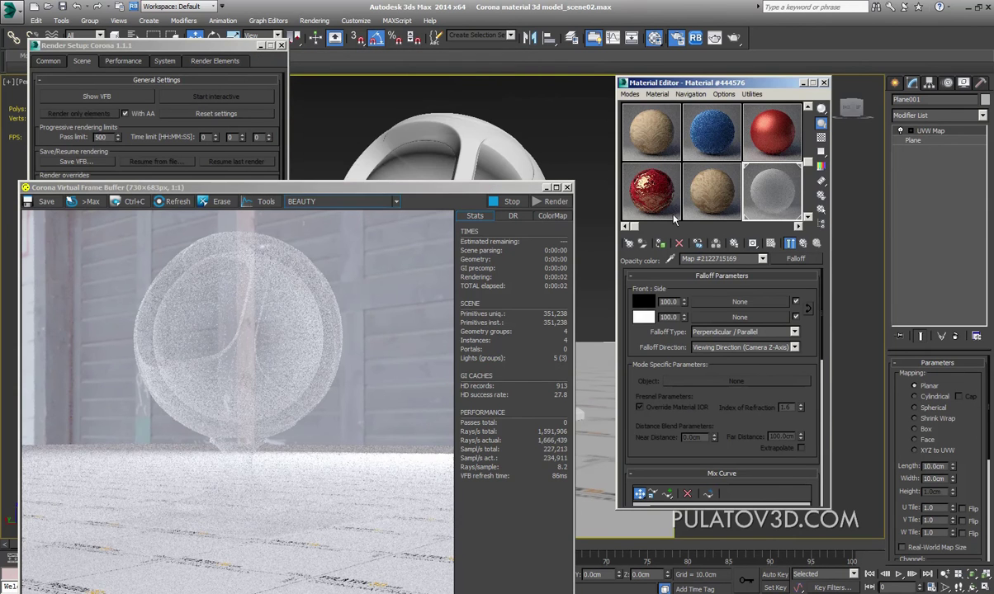
Step: Back in the main material, test Opacity Level at about 0.61, then reset it to 1.0
{"action": "left_click", "coordinate": [818, 243]}
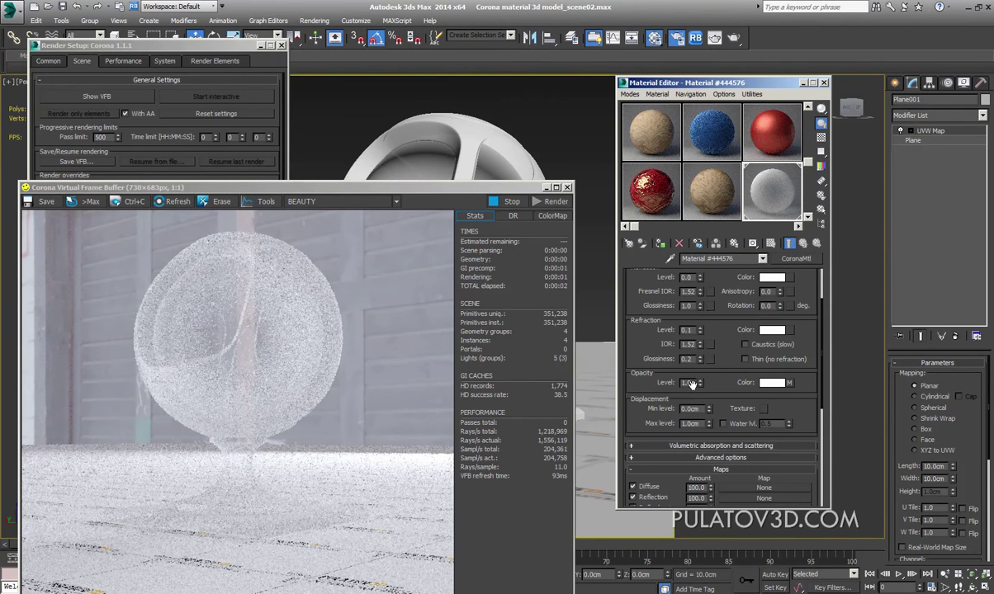
{"action": "left_click_drag", "start_coordinate": [701, 386], "coordinate": [704, 397]}
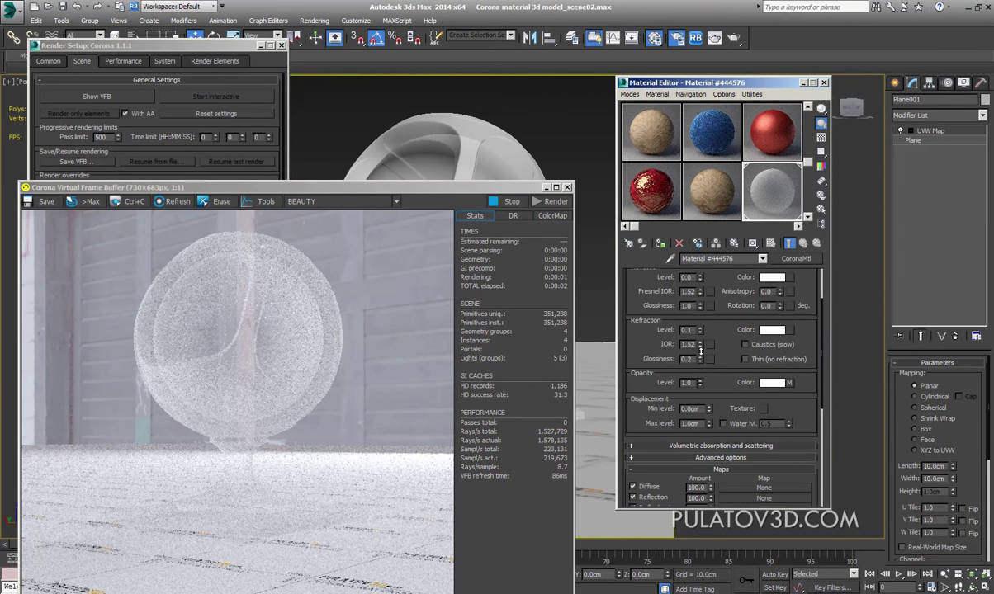
{"action": "right_click", "coordinate": [700, 385]}
{"action": "left_click_drag", "start_coordinate": [481, 186], "coordinate": [363, 257]}
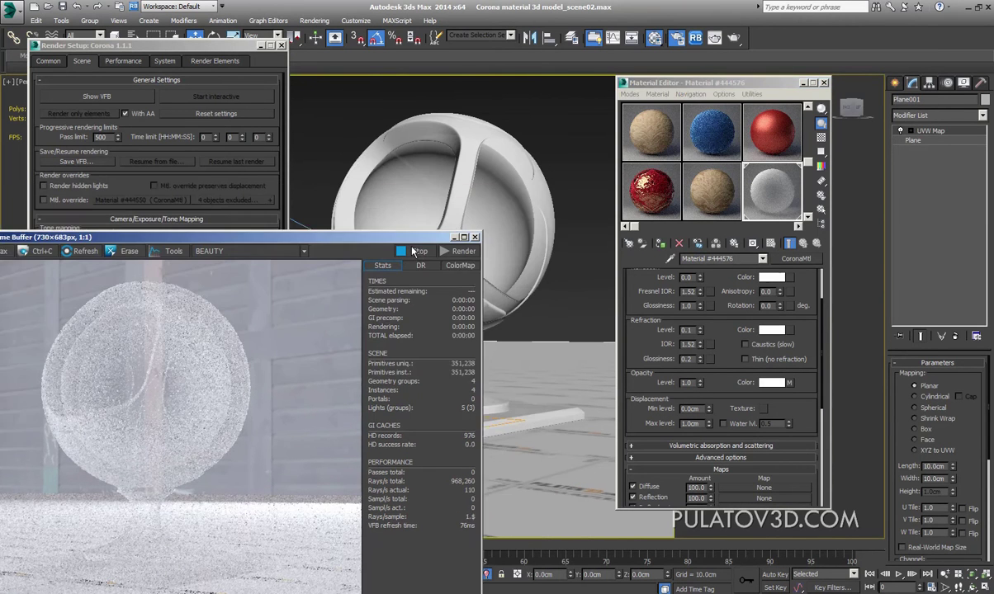
{"action": "left_click", "coordinate": [894, 84]}
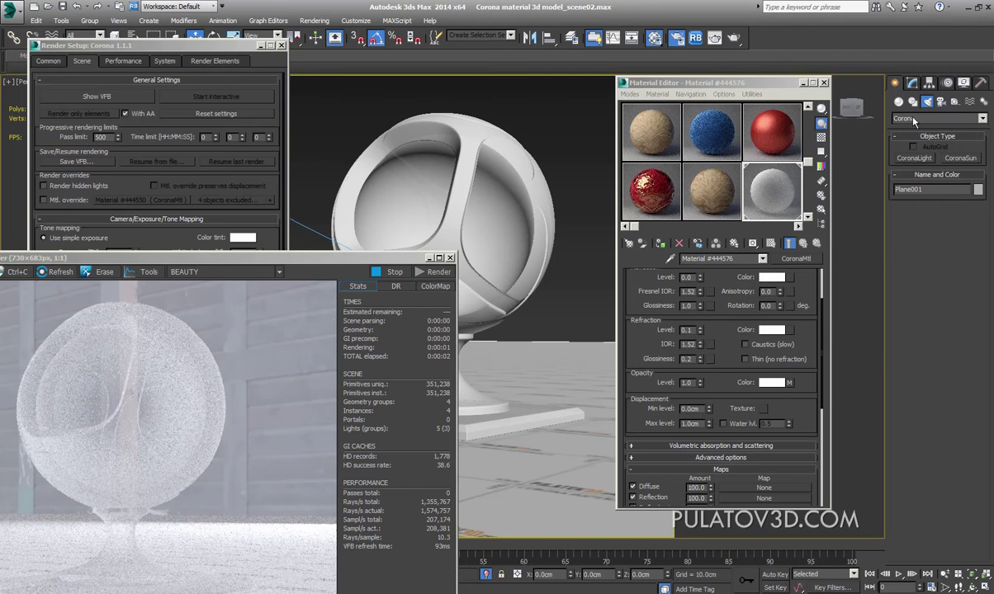
Step: Create a small test sphere on the floor and lift it above the floor
{"action": "left_click", "coordinate": [898, 101]}
{"action": "left_click", "coordinate": [914, 170]}
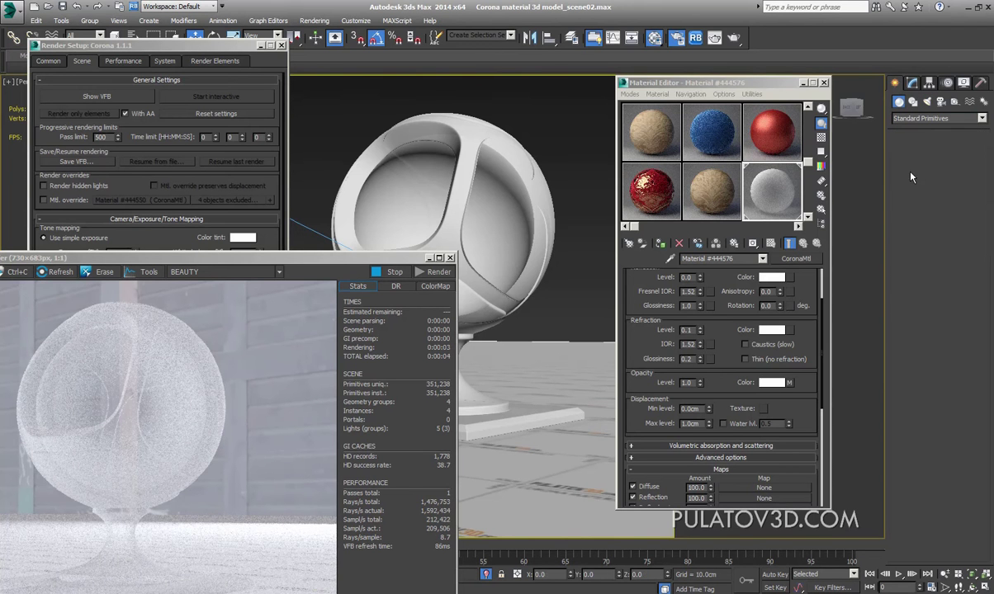
{"action": "mouse_move", "coordinate": [507, 223]}
{"action": "middle_mouse_down", "text": "alt"}
{"action": "mouse_move", "coordinate": [654, 225]}
{"action": "mouse_move", "coordinate": [522, 318]}
{"action": "middle_mouse_up", "text": "alt"}
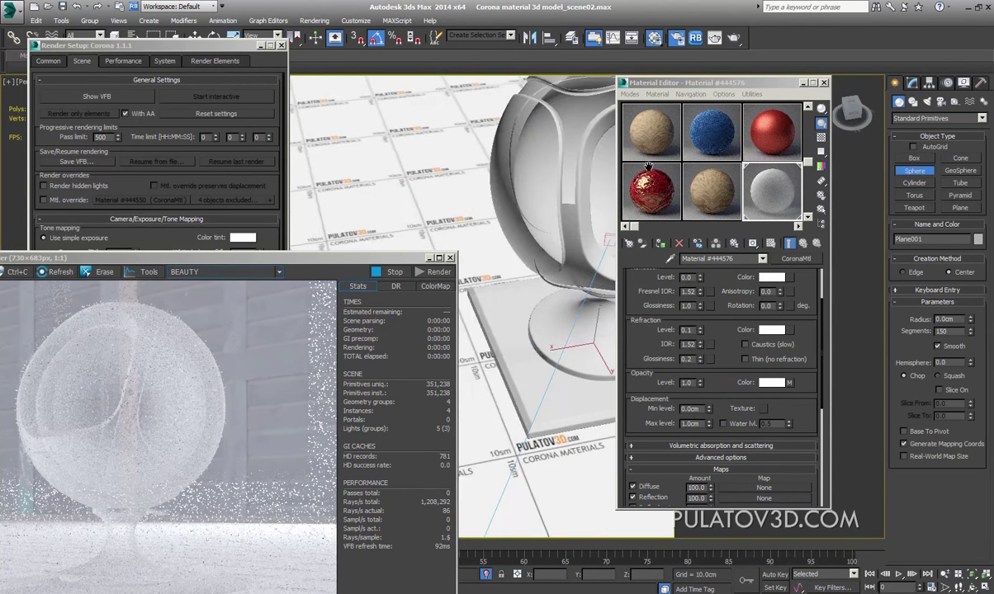
{"action": "left_click_drag", "start_coordinate": [521, 318], "coordinate": [543, 350]}
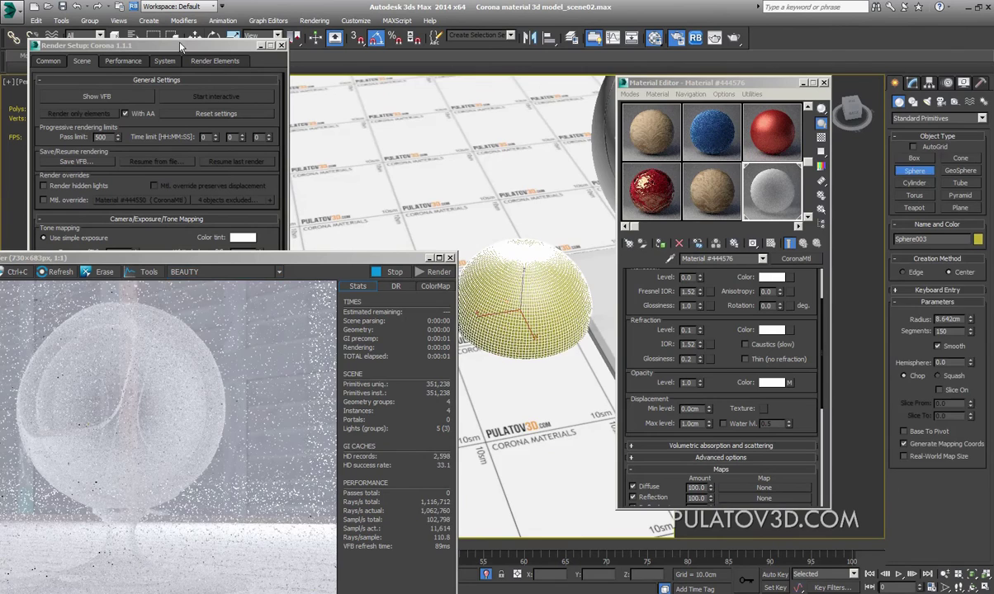
{"action": "key", "text": "w"}
{"action": "middle_click_drag", "start_coordinate": [543, 351], "coordinate": [511, 295], "text": "alt"}
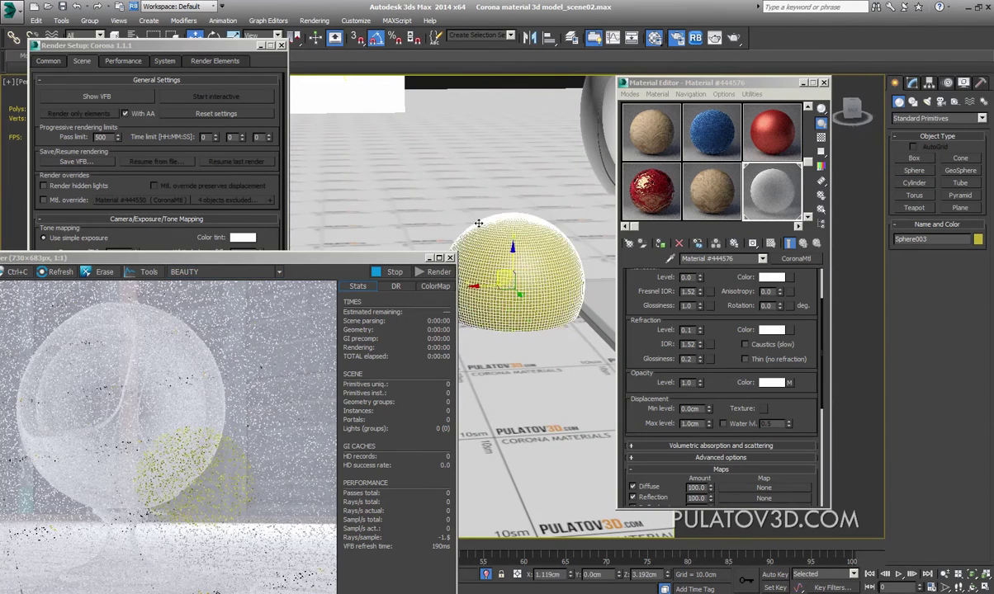
{"action": "left_click_drag", "start_coordinate": [512, 295], "coordinate": [464, 211]}
Step: Open the sphere's Modifier List in the Modify panel and scroll through it
{"action": "left_click", "coordinate": [912, 83]}
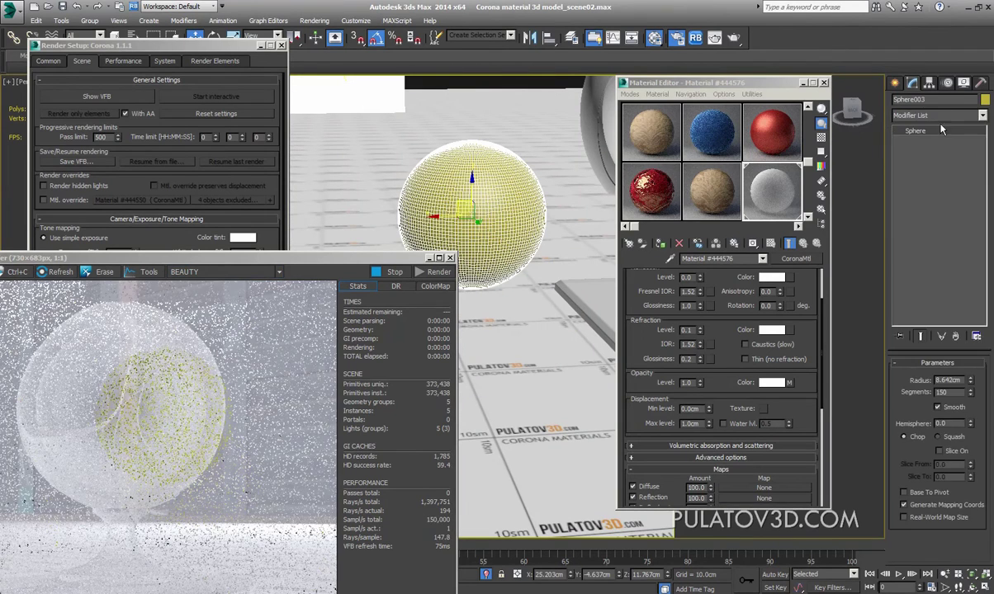
{"action": "left_click", "coordinate": [936, 115]}
{"action": "scroll", "coordinate": [941, 412], "scroll_direction": "down", "scroll_amount": 1}
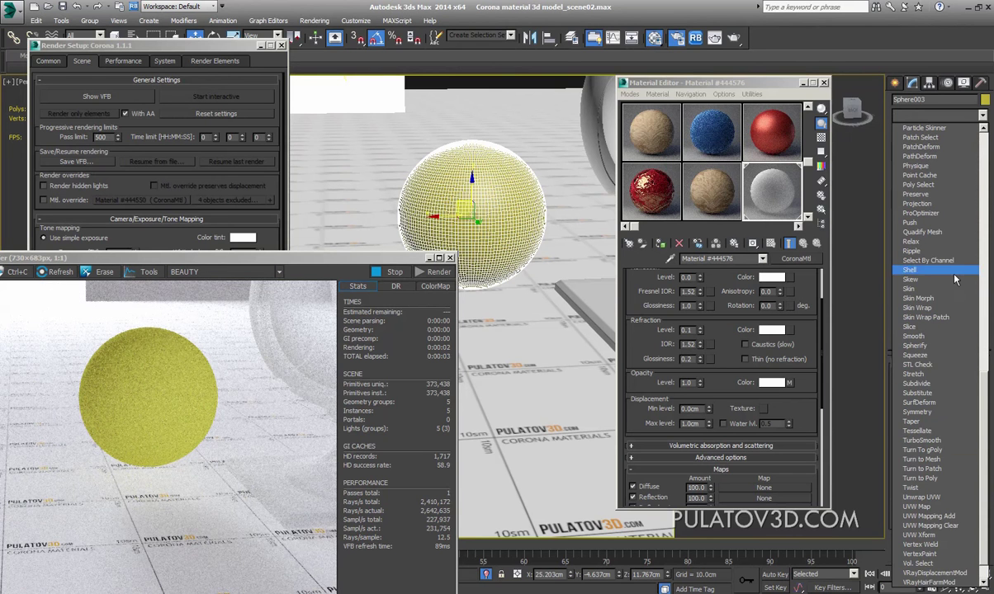
{"action": "scroll", "coordinate": [990, 345], "scroll_direction": "up", "scroll_amount": 4}
{"action": "scroll", "coordinate": [950, 388], "scroll_direction": "up", "scroll_amount": 1}
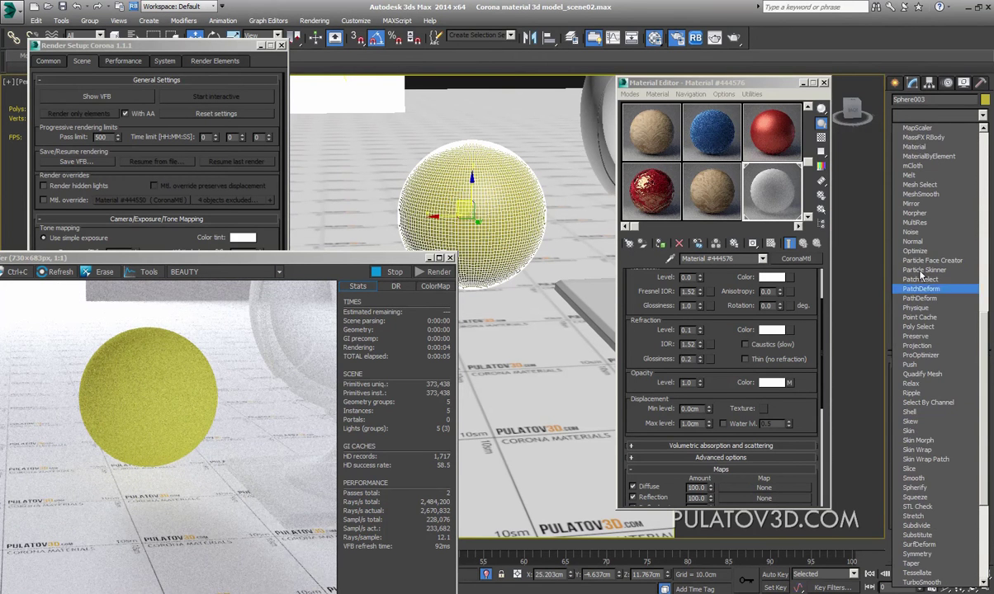
Step: Add a Noise modifier with X/Y/Z strength 5cm and scale 5, after trying scale 20
{"action": "left_click", "coordinate": [920, 232]}
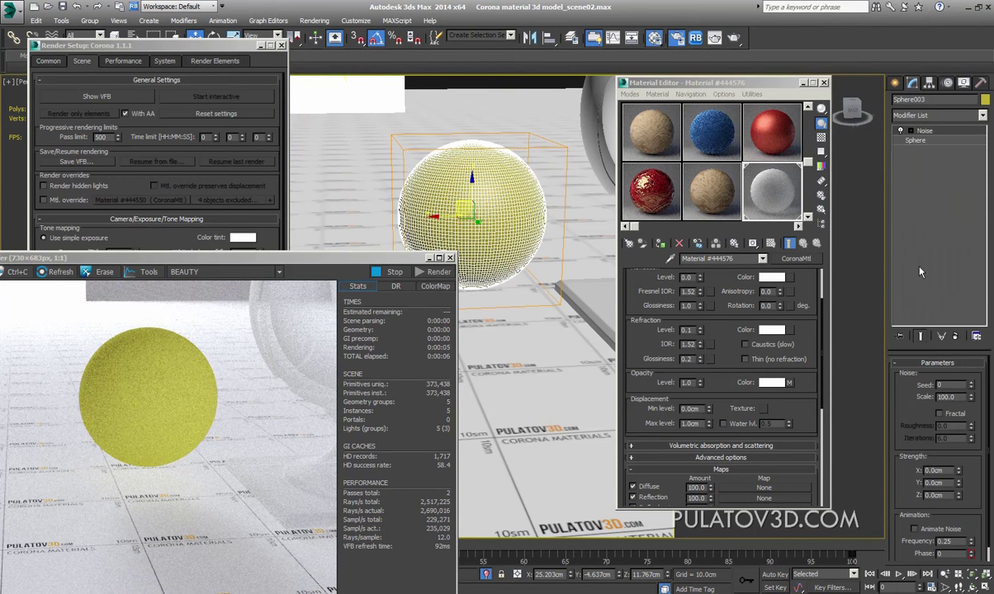
{"action": "double_click", "coordinate": [935, 470]}
{"action": "type", "text": "5"}
{"action": "key", "text": "Tab"}
{"action": "type", "text": "5"}
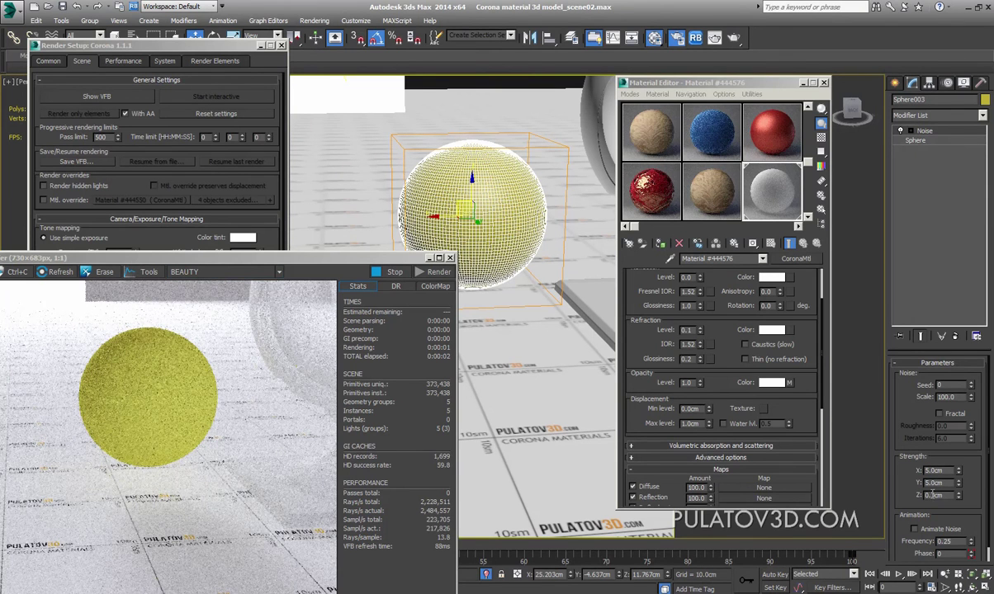
{"action": "key", "text": "Tab"}
{"action": "type", "text": "5"}
{"action": "key", "text": "Return"}
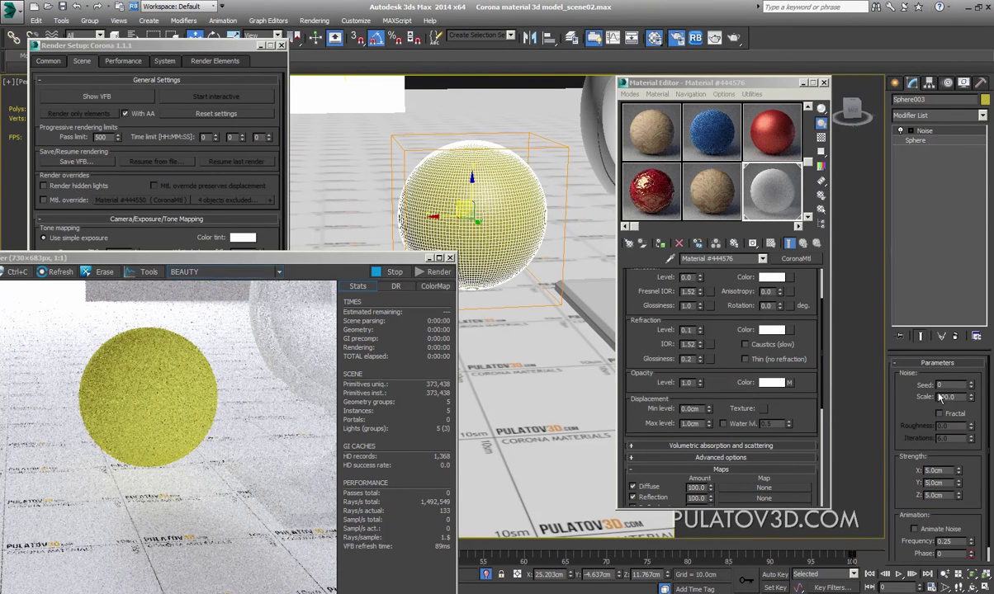
{"action": "double_click", "coordinate": [958, 397]}
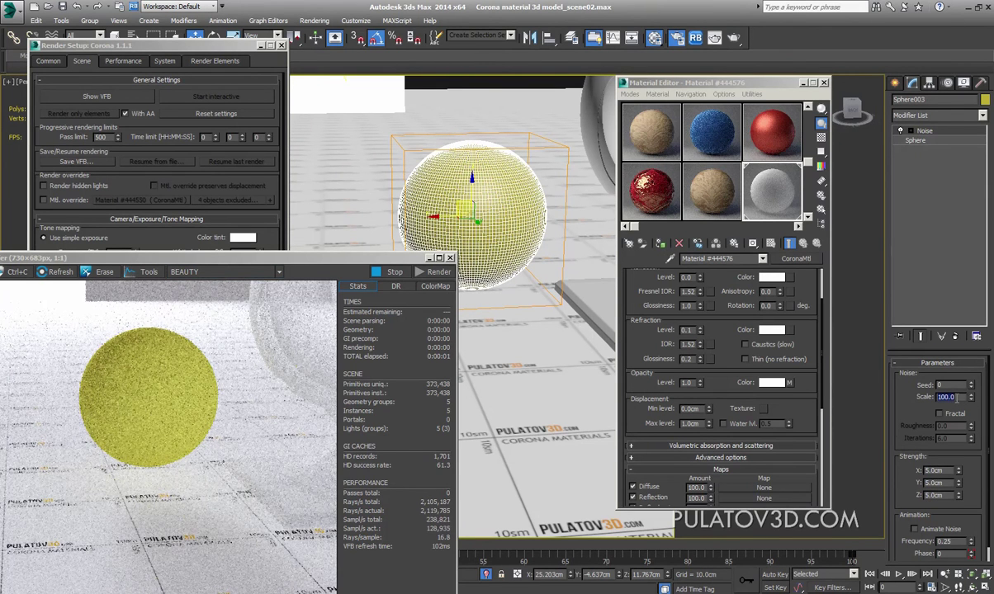
{"action": "type", "text": "20"}
{"action": "key", "text": "Return"}
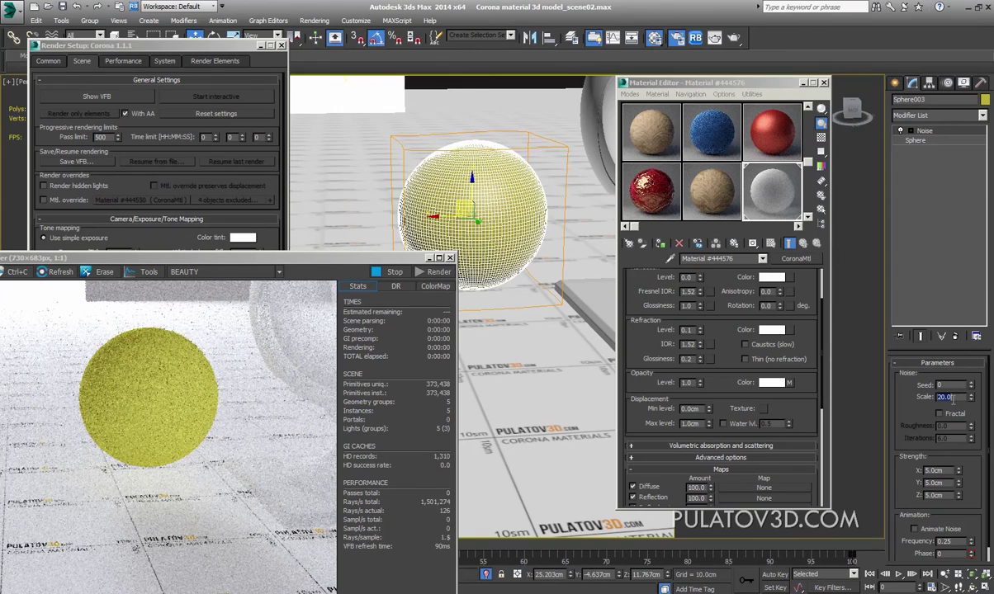
{"action": "type", "text": "5"}
{"action": "key", "text": "Return"}
Step: Inspect the lumpy sphere in the viewport and render window, then close the render and delete the sphere
{"action": "scroll", "coordinate": [476, 184], "scroll_direction": "up", "scroll_amount": 2}
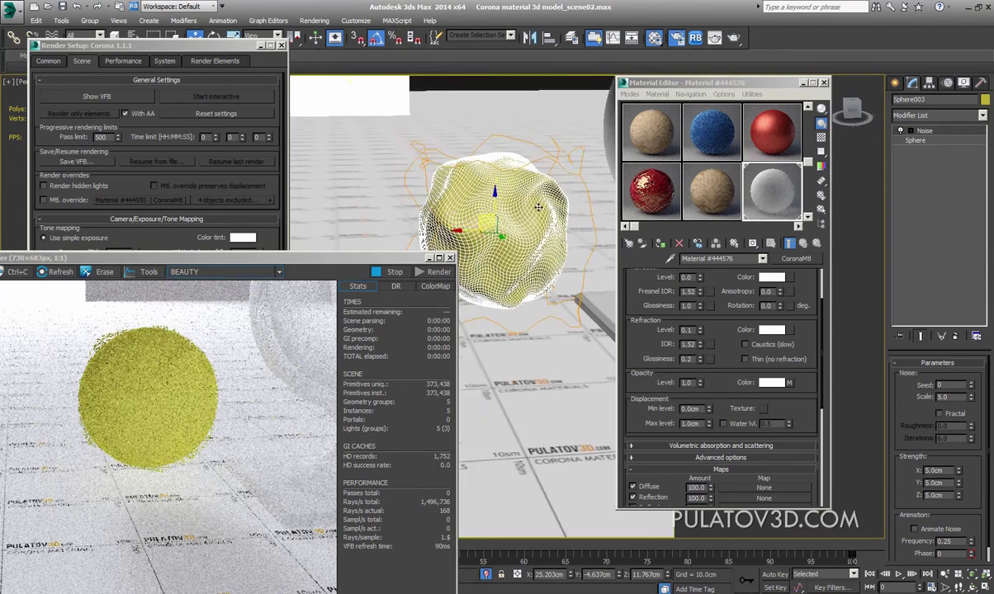
{"action": "scroll", "coordinate": [477, 184], "scroll_direction": "up", "scroll_amount": 2}
{"action": "scroll", "coordinate": [476, 184], "scroll_direction": "up", "scroll_amount": 2}
{"action": "middle_click_drag", "start_coordinate": [529, 210], "coordinate": [471, 211]}
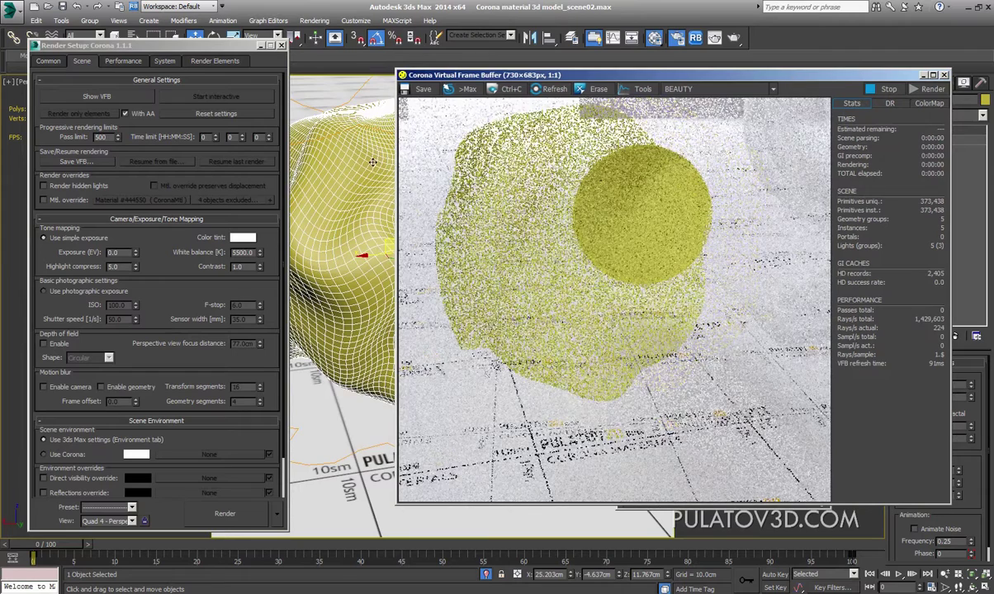
{"action": "middle_click_drag", "start_coordinate": [357, 176], "coordinate": [373, 202]}
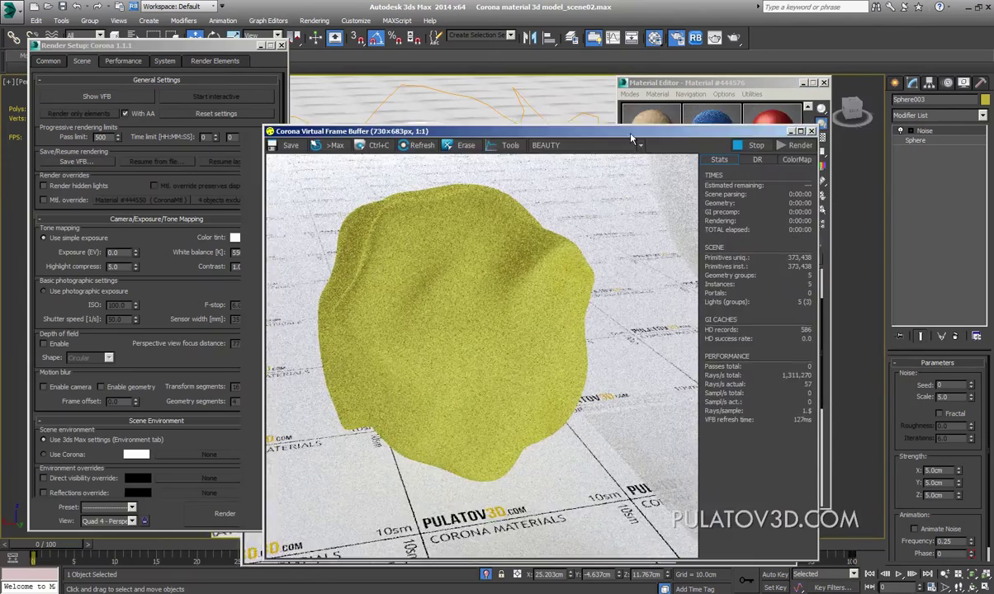
{"action": "left_click_drag", "start_coordinate": [515, 118], "coordinate": [716, 117]}
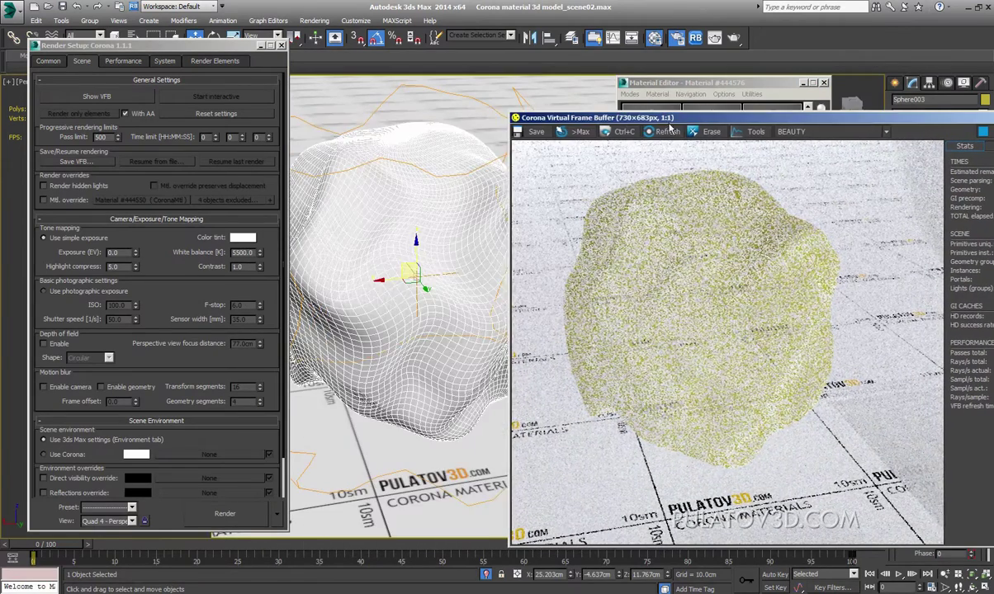
{"action": "mouse_move", "coordinate": [397, 214]}
{"action": "middle_mouse_down", "text": "alt"}
{"action": "mouse_move", "coordinate": [366, 204]}
{"action": "mouse_move", "coordinate": [563, 204]}
{"action": "mouse_move", "coordinate": [414, 191]}
{"action": "middle_mouse_up", "text": "alt"}
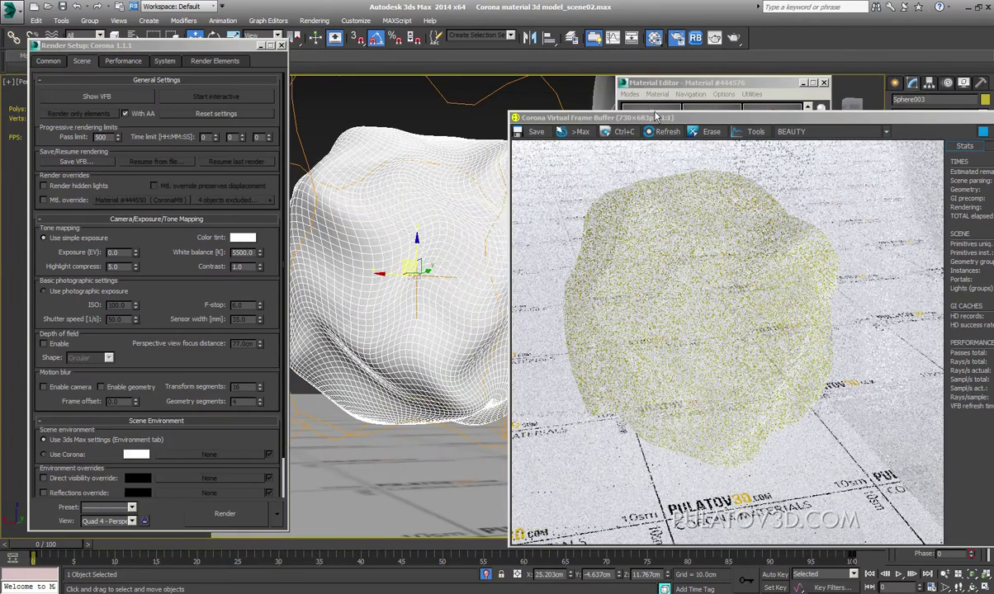
{"action": "key", "text": "shift+q"}
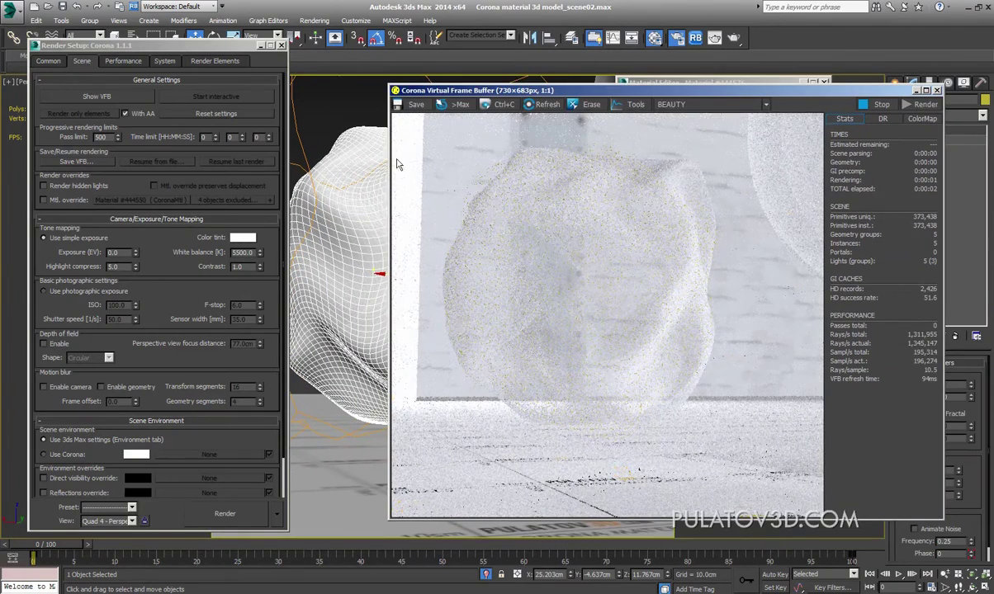
{"action": "middle_click_drag", "start_coordinate": [327, 159], "coordinate": [280, 160], "text": "alt"}
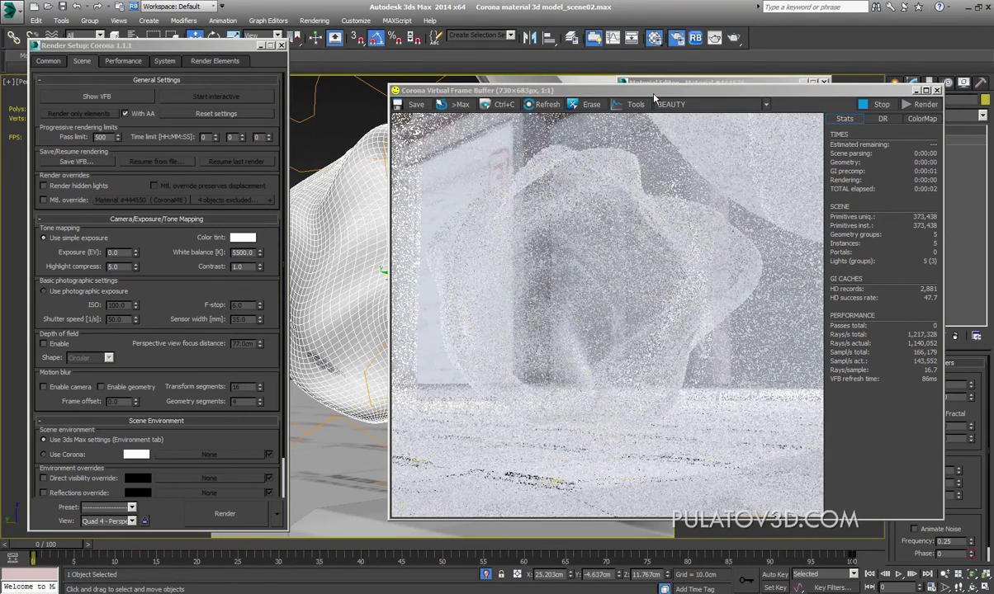
{"action": "left_click_drag", "start_coordinate": [610, 87], "coordinate": [454, 93]}
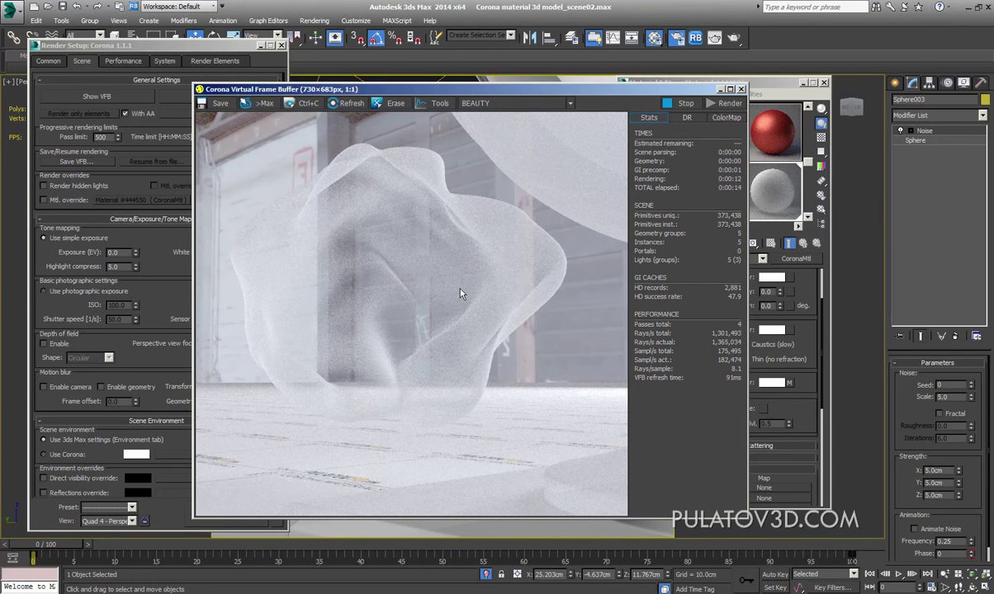
{"action": "left_click", "coordinate": [741, 90]}
{"action": "key", "text": "Delete"}
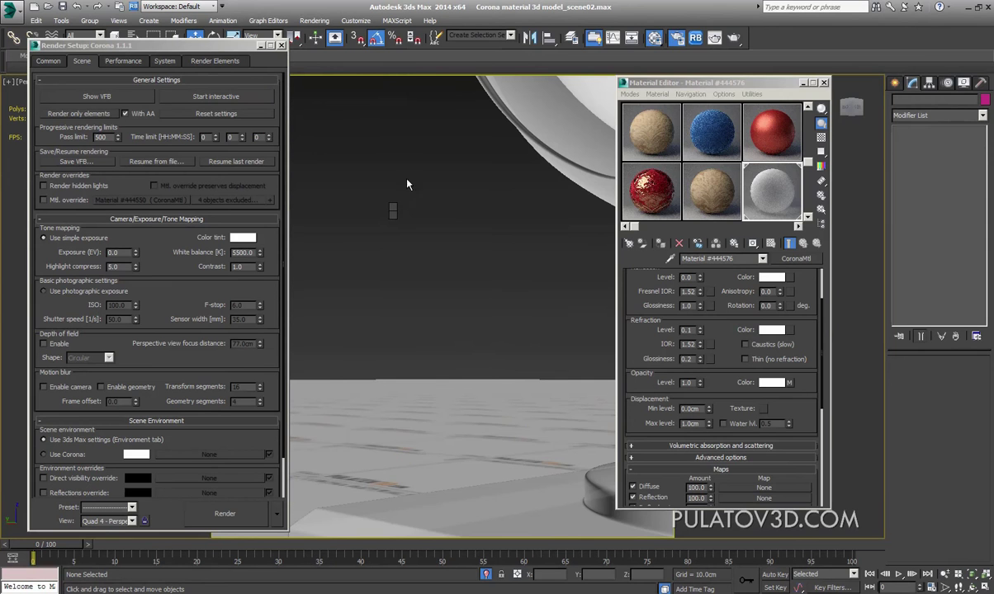
Step: Switch to the Camera view and start a Corona interactive render
{"action": "key", "text": "c"}
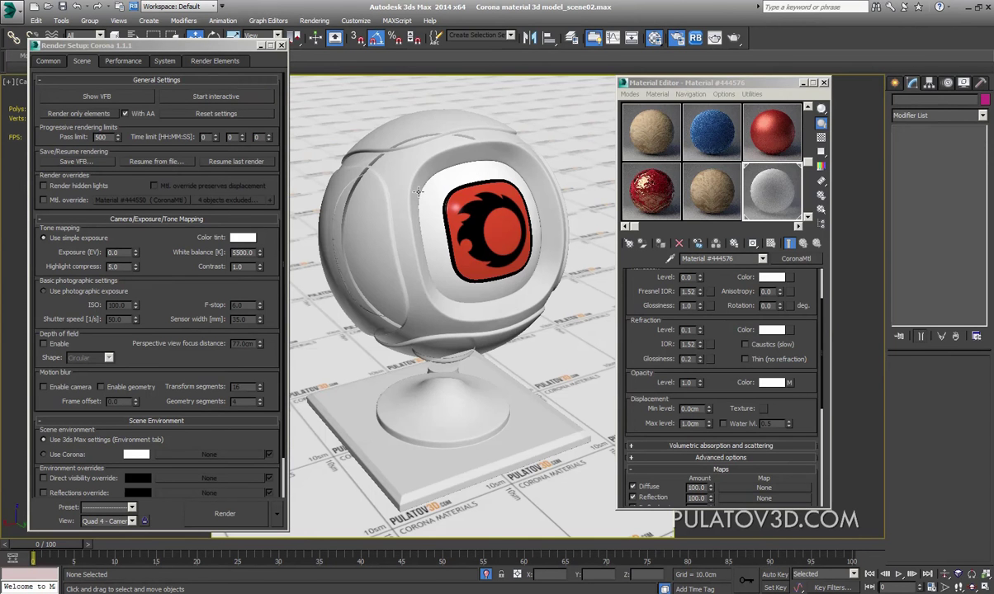
{"action": "left_click", "coordinate": [652, 186]}
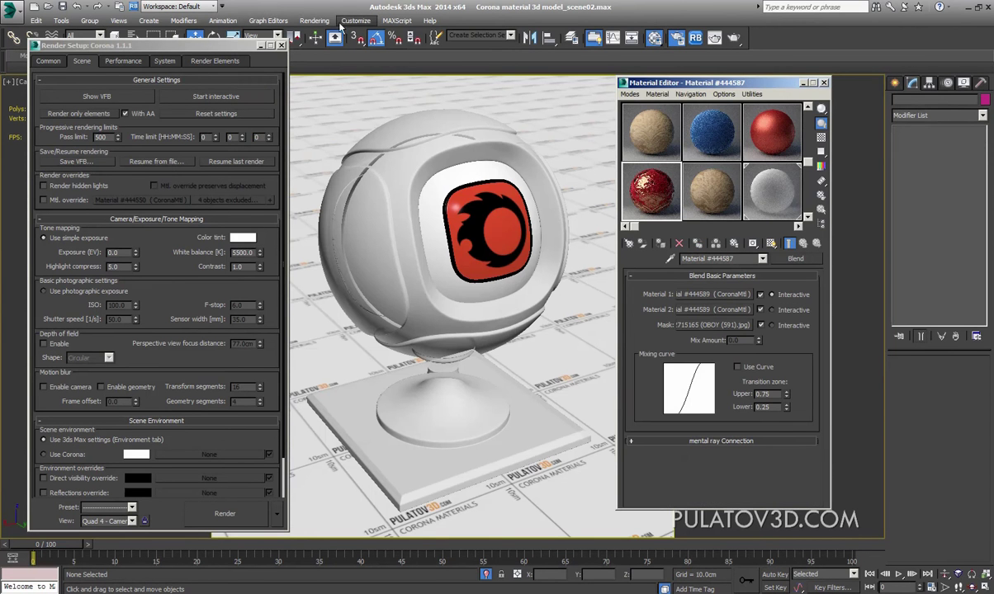
{"action": "left_click", "coordinate": [248, 98]}
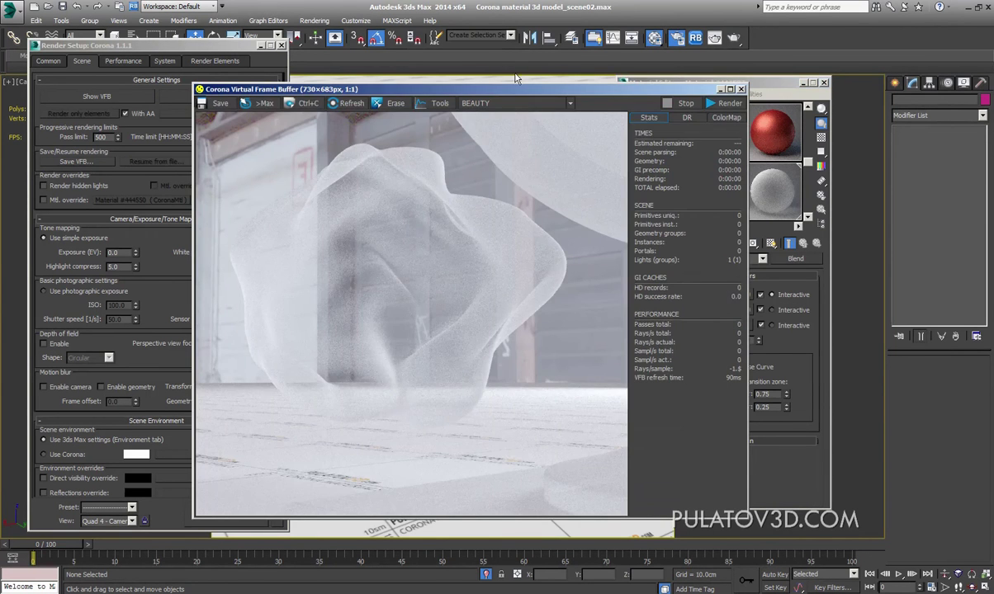
{"action": "left_click_drag", "start_coordinate": [505, 89], "coordinate": [351, 116]}
{"action": "left_click_drag", "start_coordinate": [686, 83], "coordinate": [701, 80]}
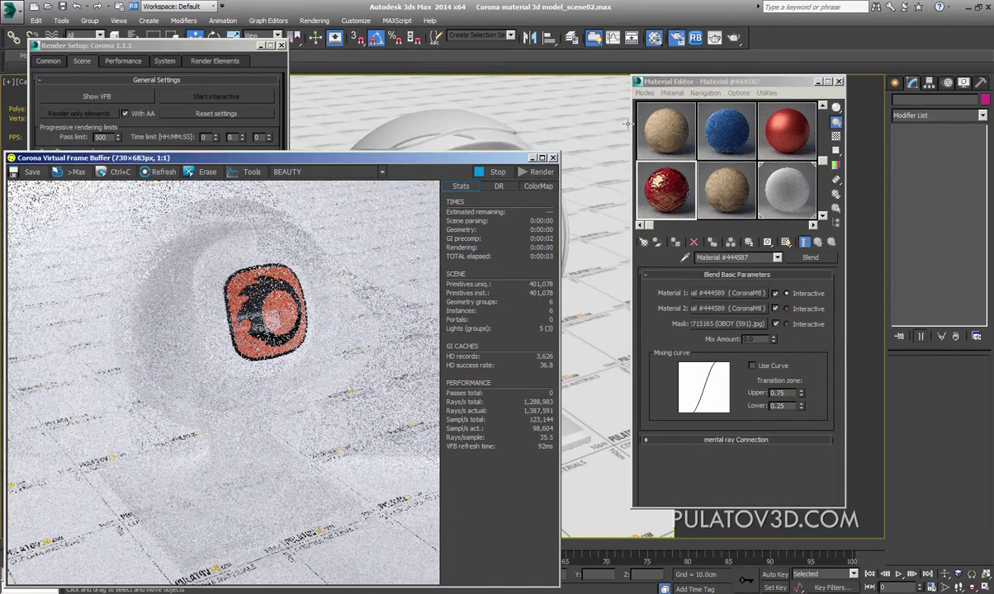
Step: Drag the blue, red, red blend and tan materials onto the shader ball, leaving the tan one selected
{"action": "left_click_drag", "start_coordinate": [670, 127], "coordinate": [445, 128]}
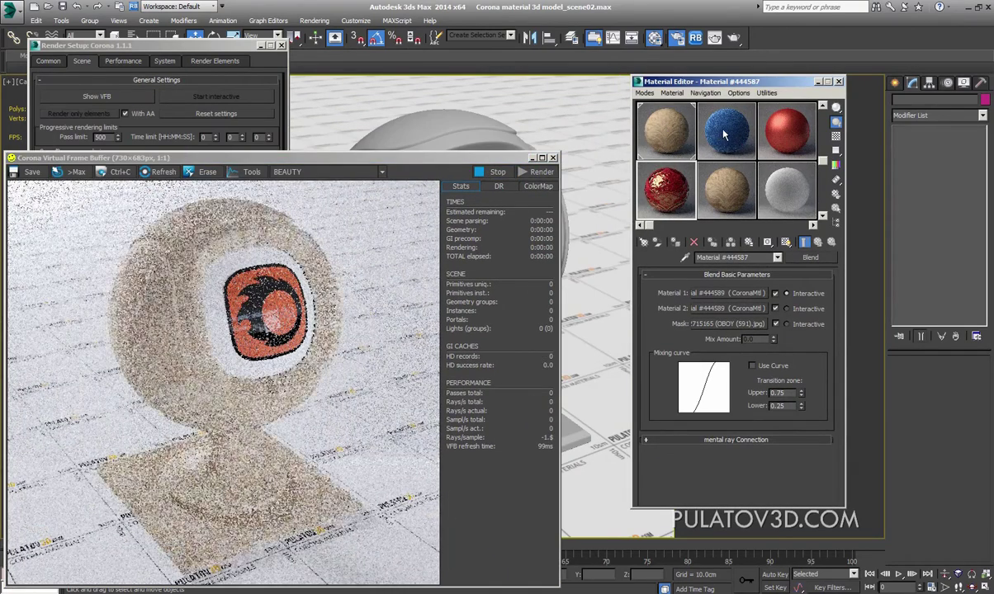
{"action": "left_click_drag", "start_coordinate": [726, 130], "coordinate": [495, 120]}
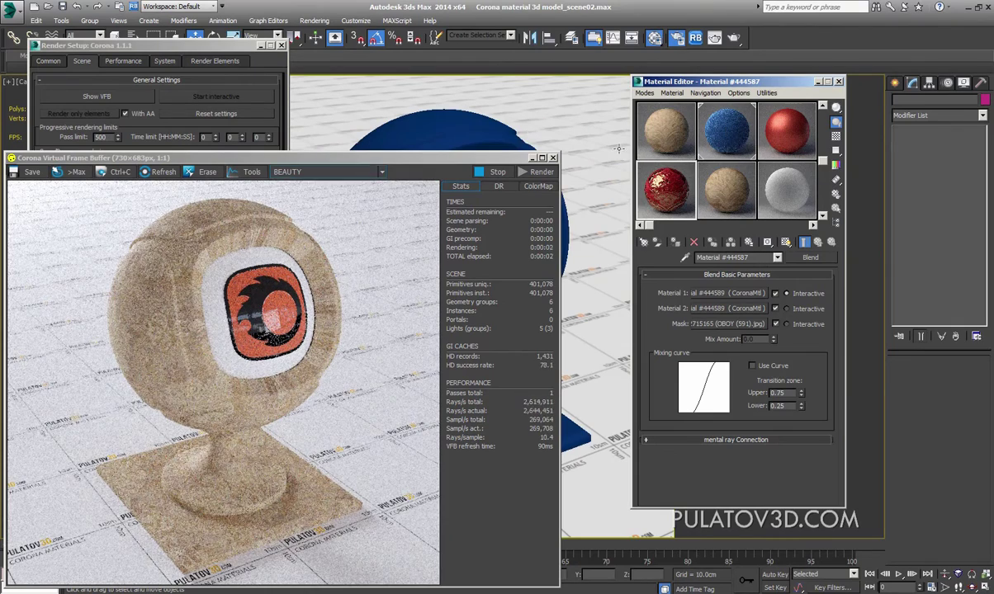
{"action": "left_click_drag", "start_coordinate": [743, 126], "coordinate": [476, 140]}
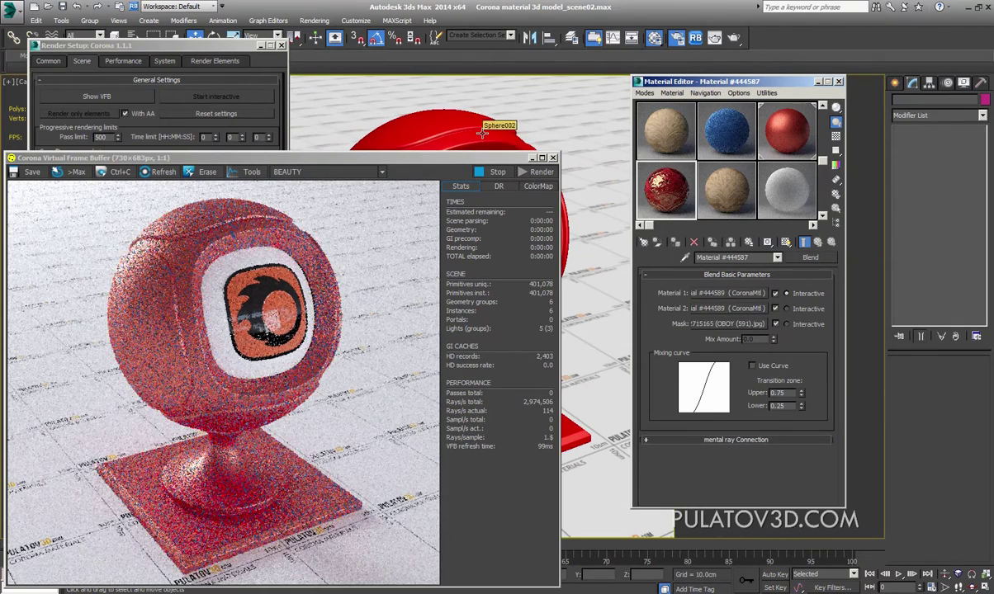
{"action": "left_click_drag", "start_coordinate": [645, 176], "coordinate": [468, 146]}
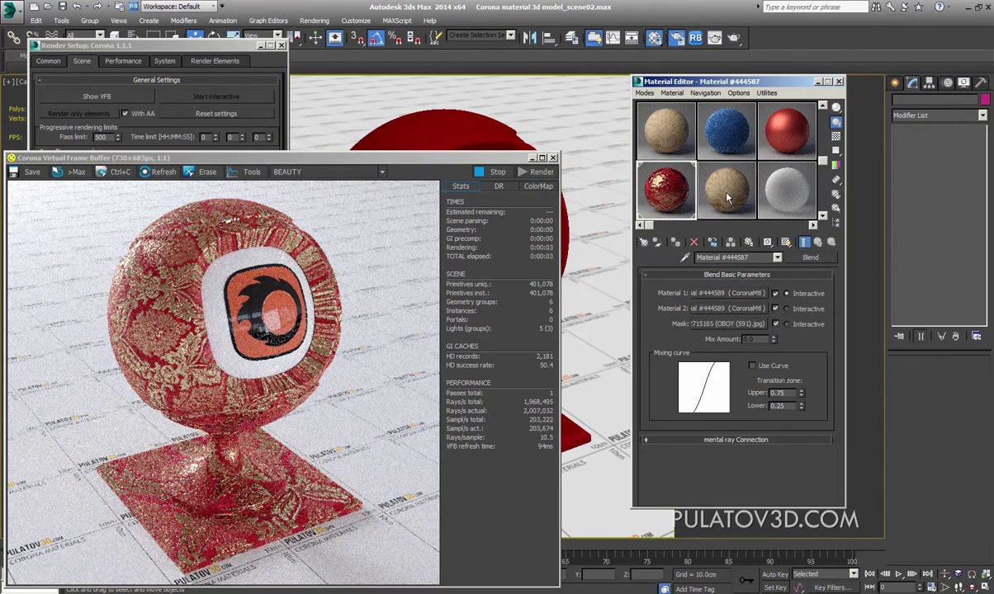
{"action": "left_click_drag", "start_coordinate": [728, 198], "coordinate": [448, 127]}
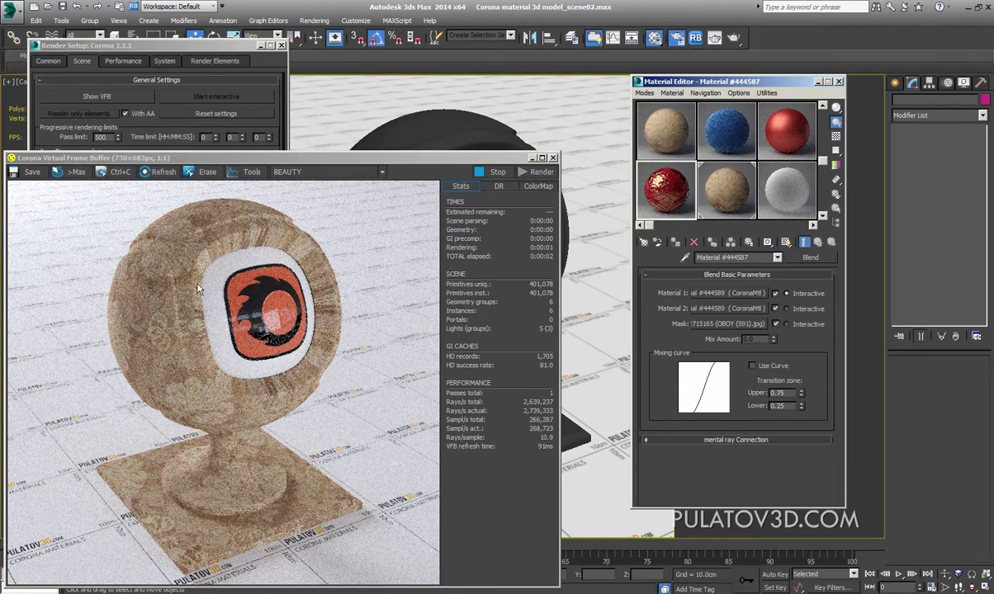
{"action": "left_click", "coordinate": [737, 184]}
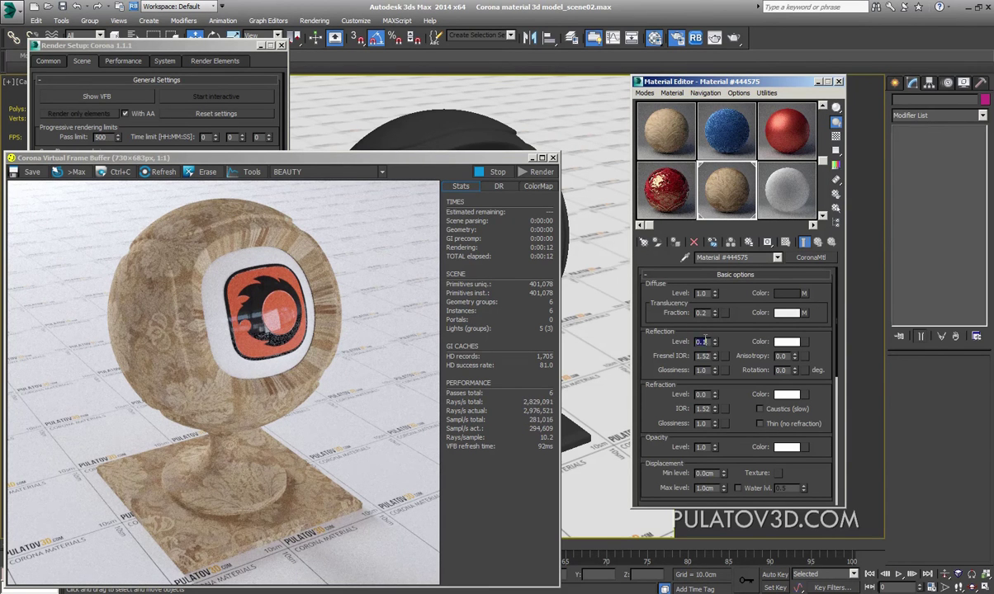
Step: Blur the tan material's reflections, then try white and finally blue material on the shader ball
{"action": "left_click_drag", "start_coordinate": [715, 370], "coordinate": [720, 421]}
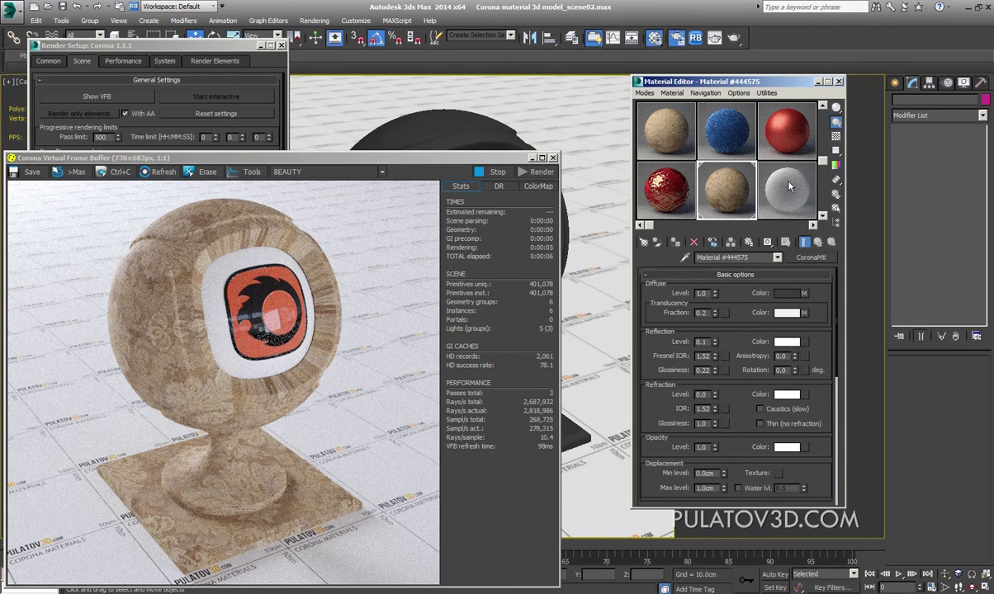
{"action": "left_click_drag", "start_coordinate": [500, 154], "coordinate": [454, 124]}
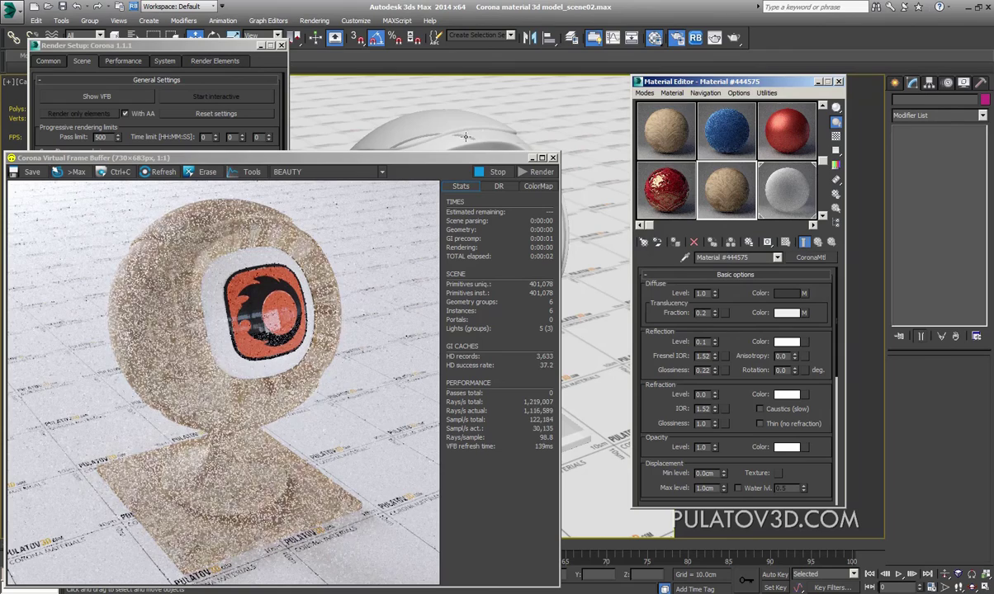
{"action": "left_click", "coordinate": [495, 124]}
{"action": "left_click_drag", "start_coordinate": [717, 135], "coordinate": [499, 125]}
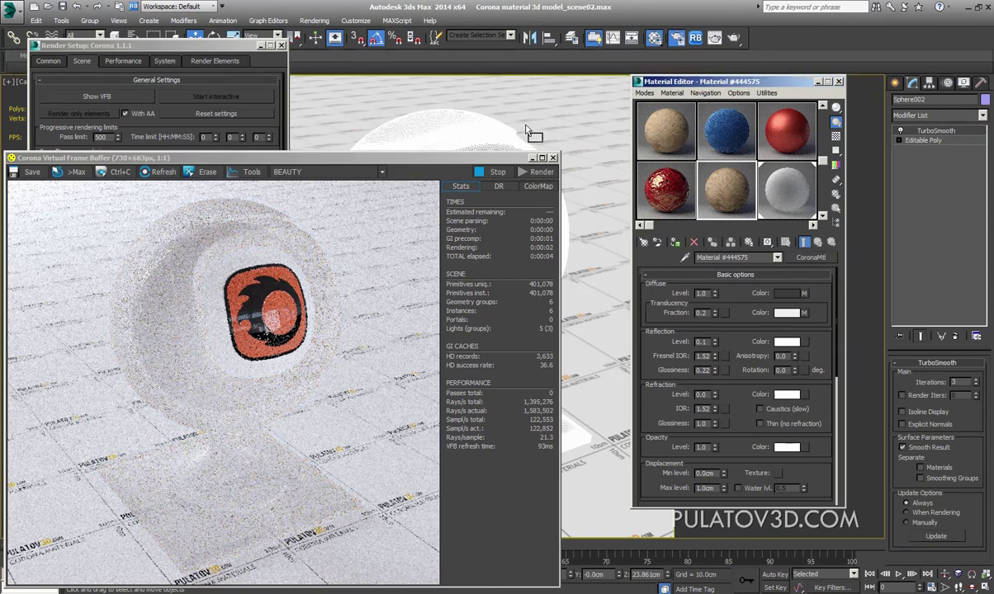
Step: Close the Material Editor and Render Setup, switch to Create, reposition the VFB, and reopen the Material Editor
{"action": "left_click_drag", "start_coordinate": [454, 162], "coordinate": [615, 114]}
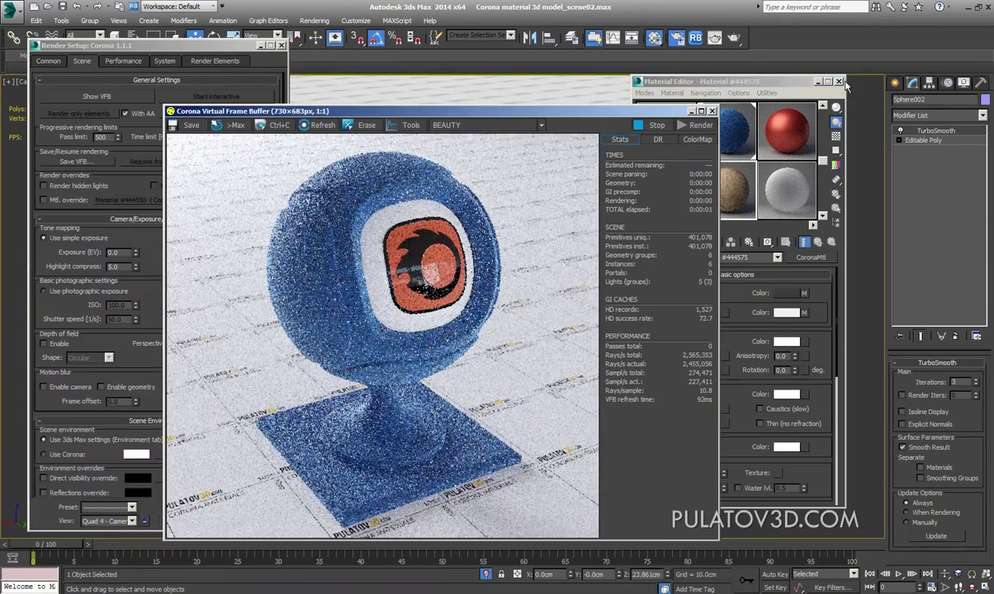
{"action": "left_click", "coordinate": [838, 81]}
{"action": "left_click", "coordinate": [282, 45]}
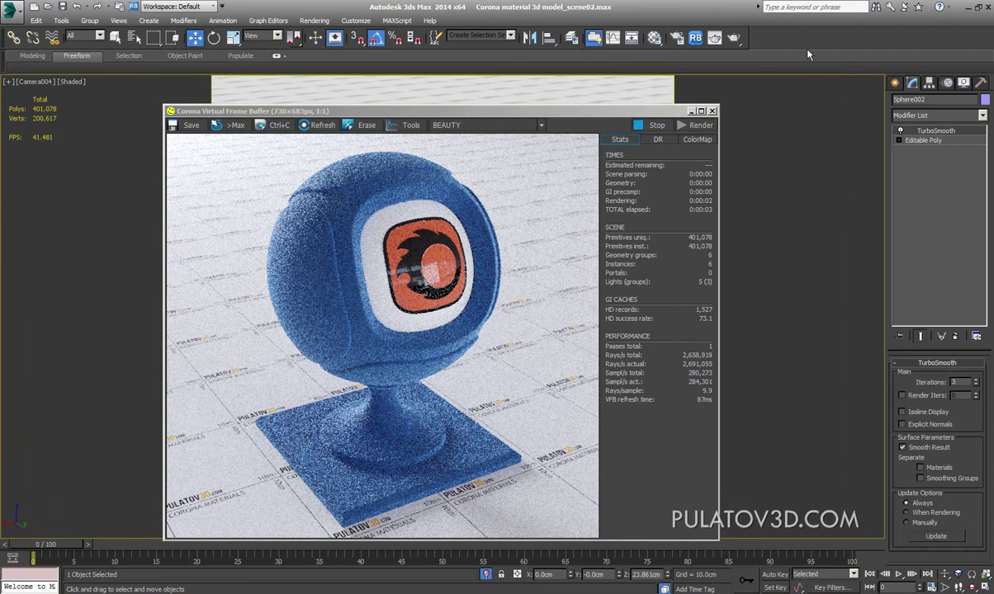
{"action": "left_click", "coordinate": [896, 83]}
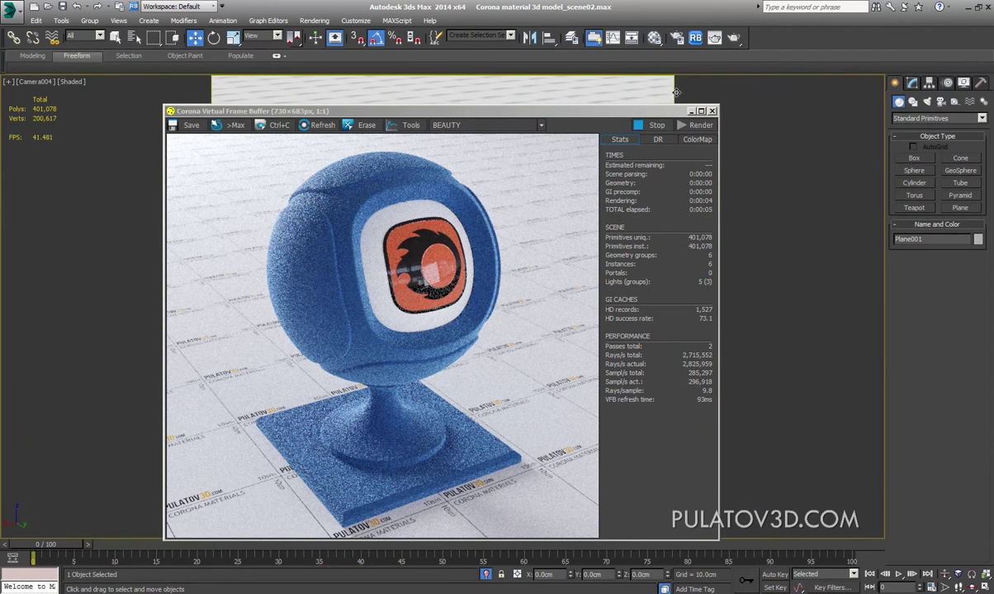
{"action": "left_click", "coordinate": [439, 356]}
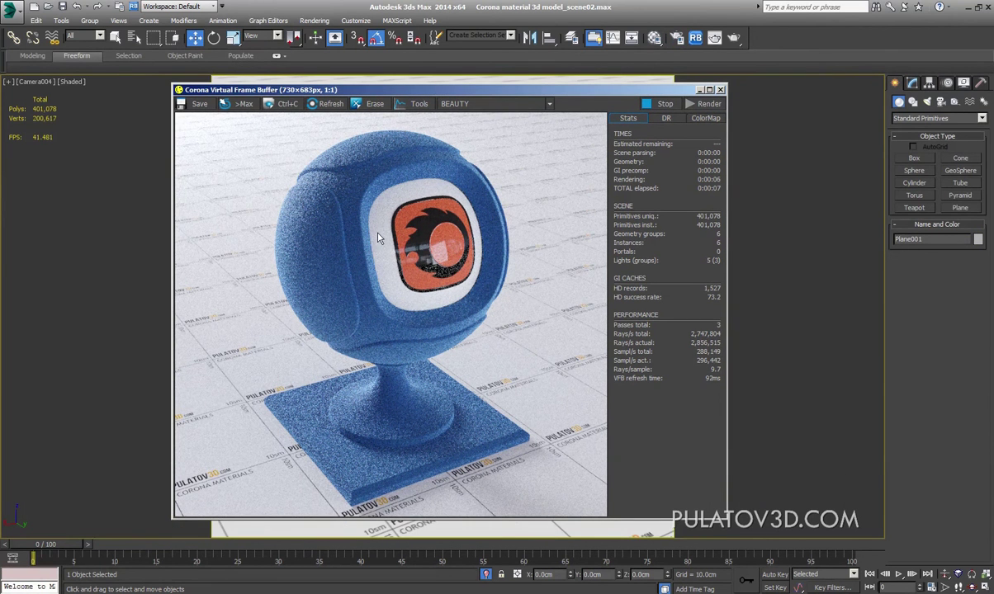
{"action": "mouse_move", "coordinate": [435, 93]}
{"action": "left_mouse_down"}
{"action": "mouse_move", "coordinate": [459, 99]}
{"action": "mouse_move", "coordinate": [296, 147]}
{"action": "left_mouse_up"}
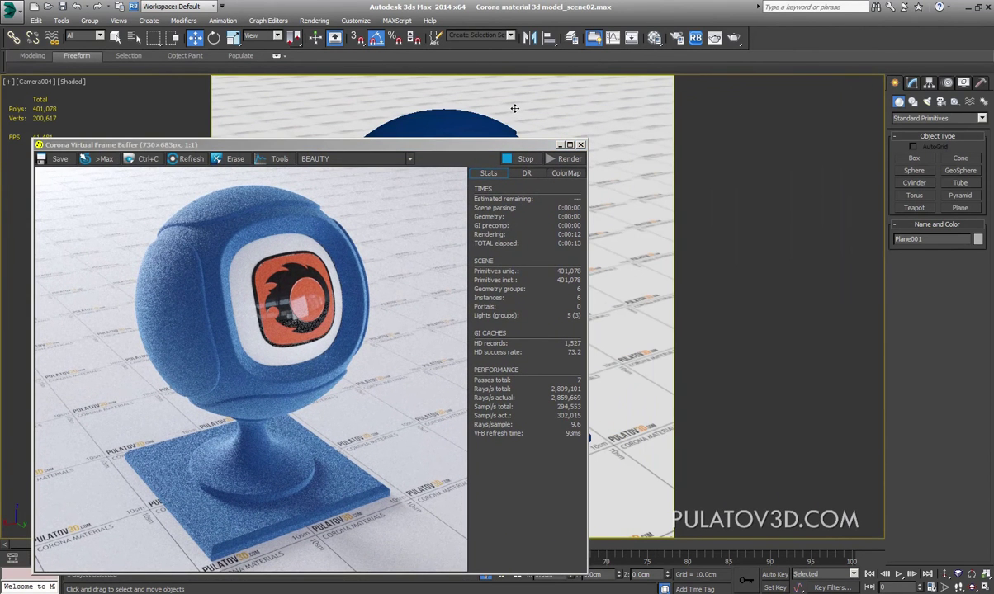
{"action": "left_click", "coordinate": [653, 37]}
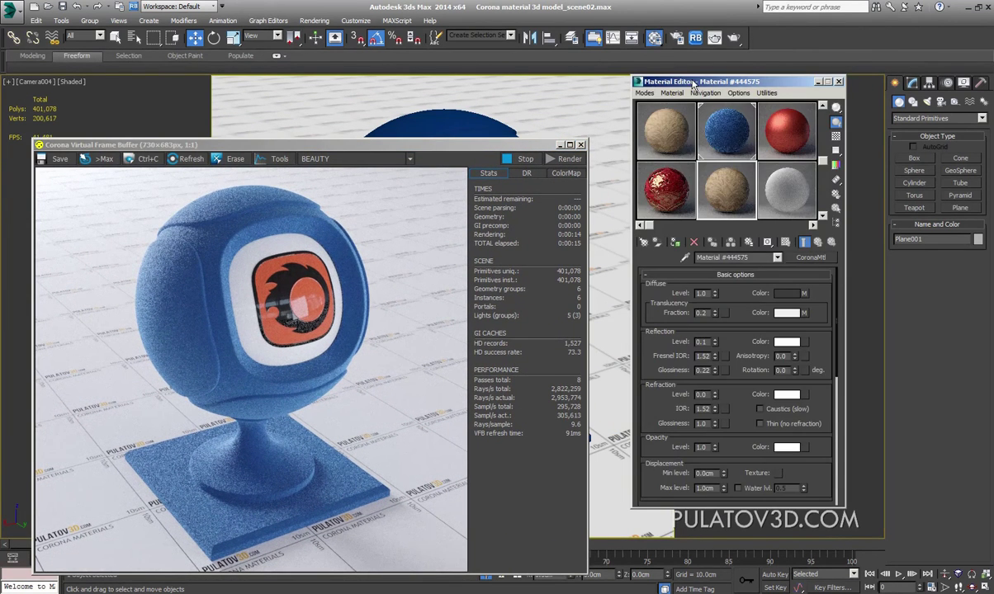
Step: Pick an unused CoronaMtl slot (#444579) and look through its Diffuse Color map list, closing it
{"action": "mouse_move", "coordinate": [693, 85]}
{"action": "left_mouse_down"}
{"action": "mouse_move", "coordinate": [697, 100]}
{"action": "mouse_move", "coordinate": [686, 94]}
{"action": "left_mouse_up"}
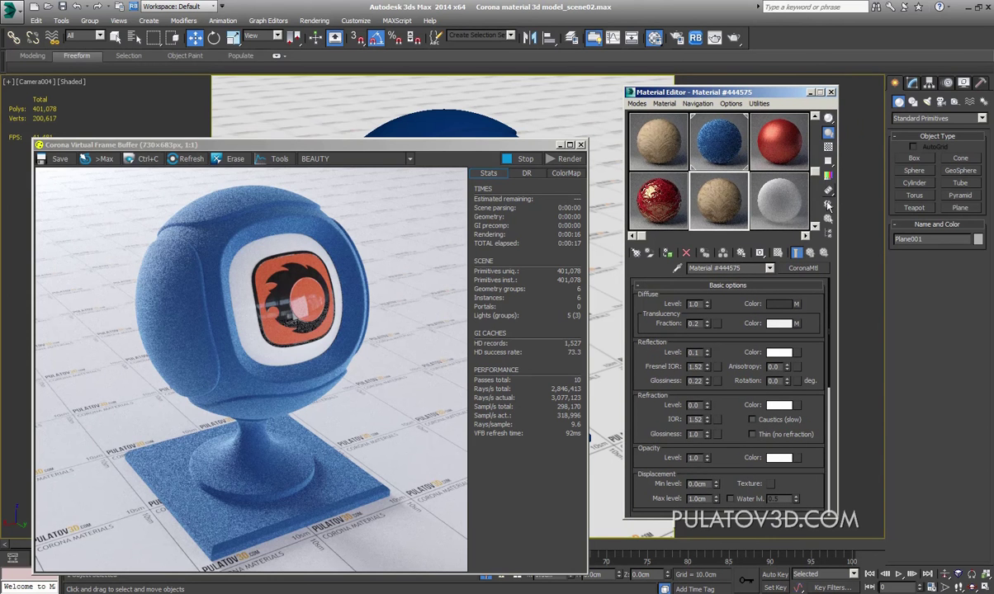
{"action": "left_click", "coordinate": [815, 227]}
{"action": "left_click_drag", "start_coordinate": [497, 151], "coordinate": [489, 162]}
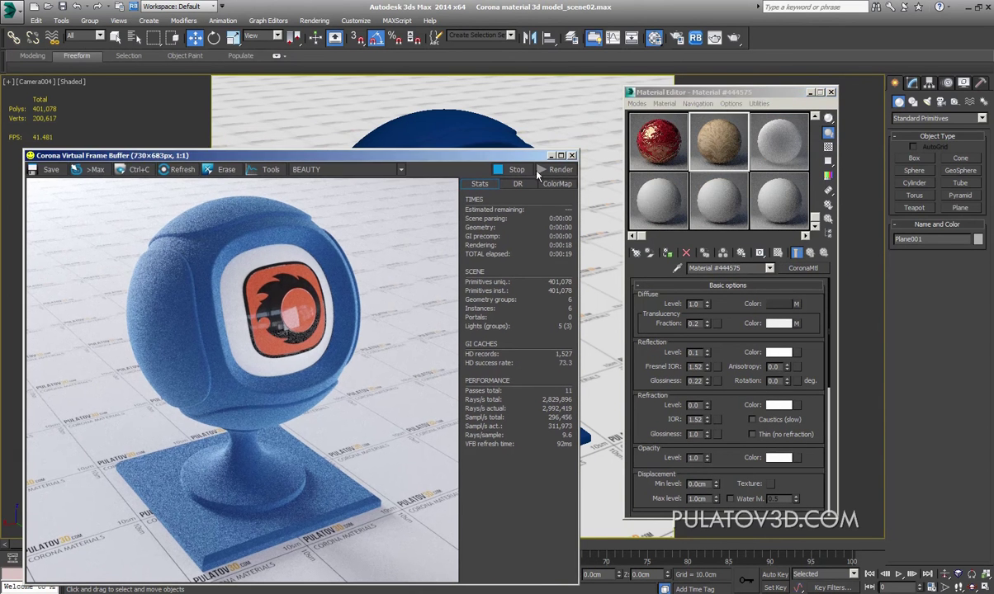
{"action": "left_click", "coordinate": [640, 196]}
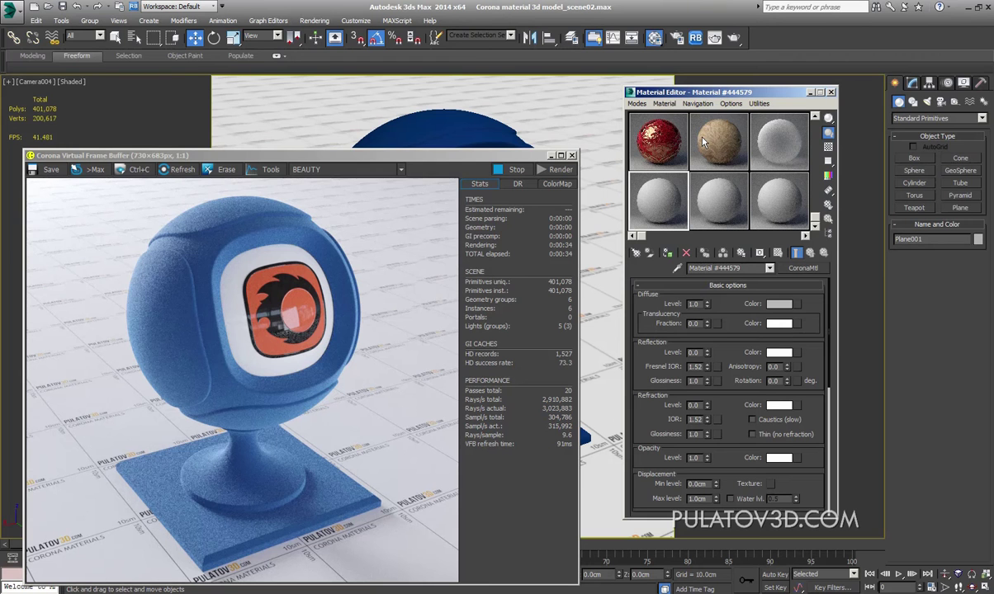
{"action": "left_click", "coordinate": [797, 305]}
{"action": "left_click_drag", "start_coordinate": [521, 122], "coordinate": [612, 110]}
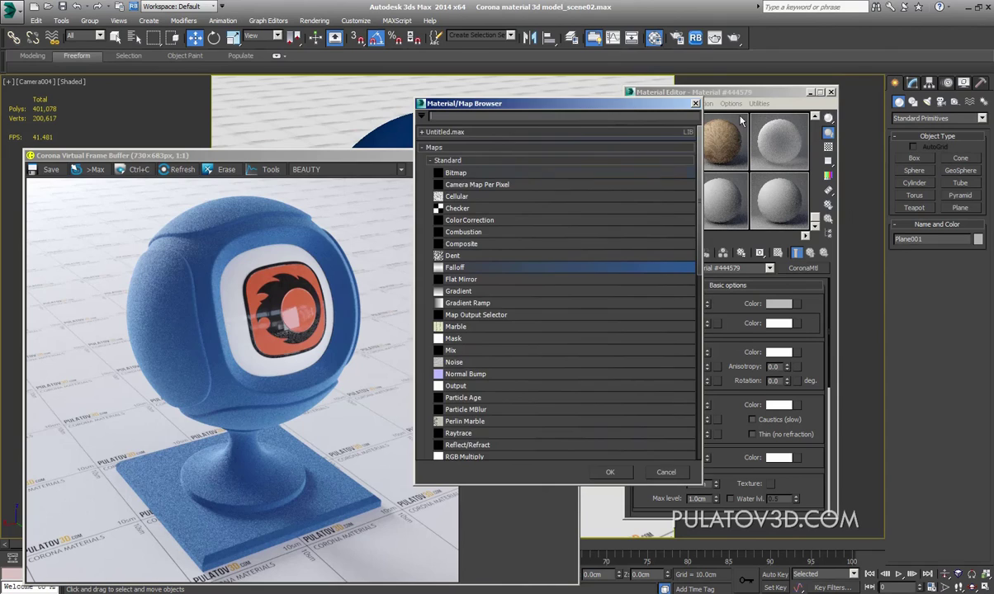
{"action": "left_click", "coordinate": [695, 104]}
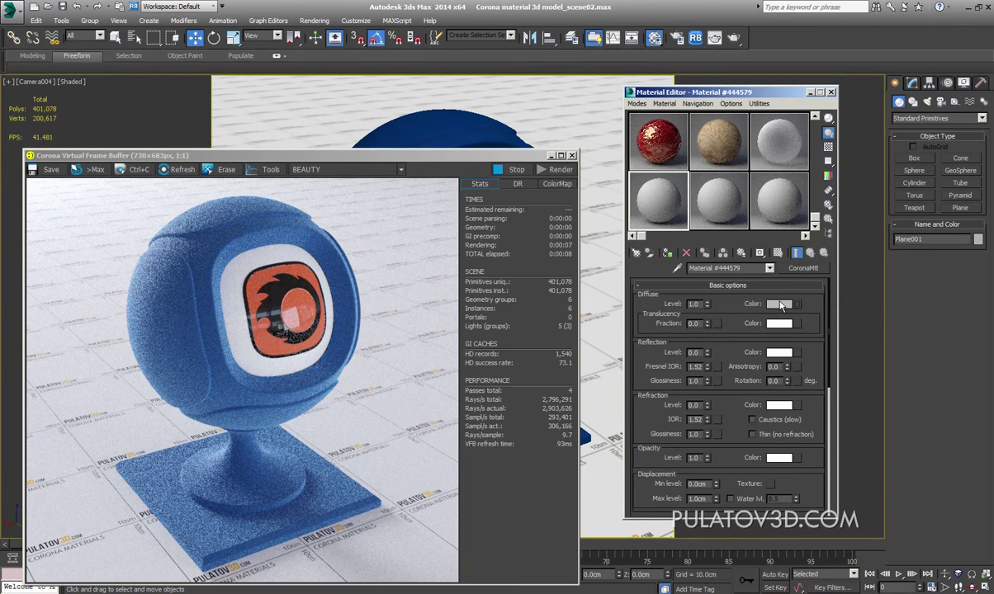
Step: Choose a Bitmap for the diffuse colour and browse to D:\TEXTURES\MAPS\KOJA with extra large icons
{"action": "left_click", "coordinate": [798, 304]}
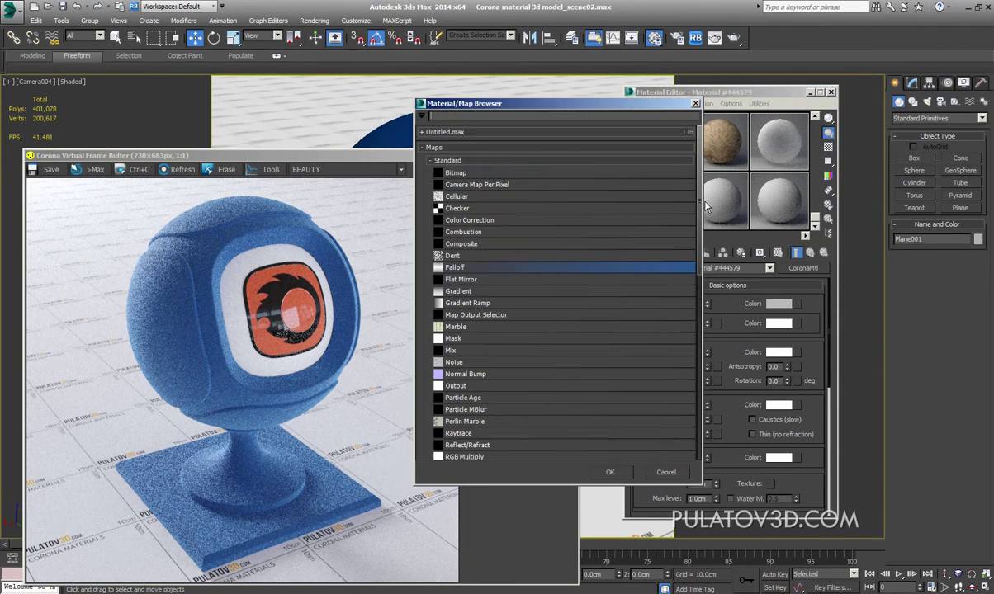
{"action": "double_click", "coordinate": [442, 168]}
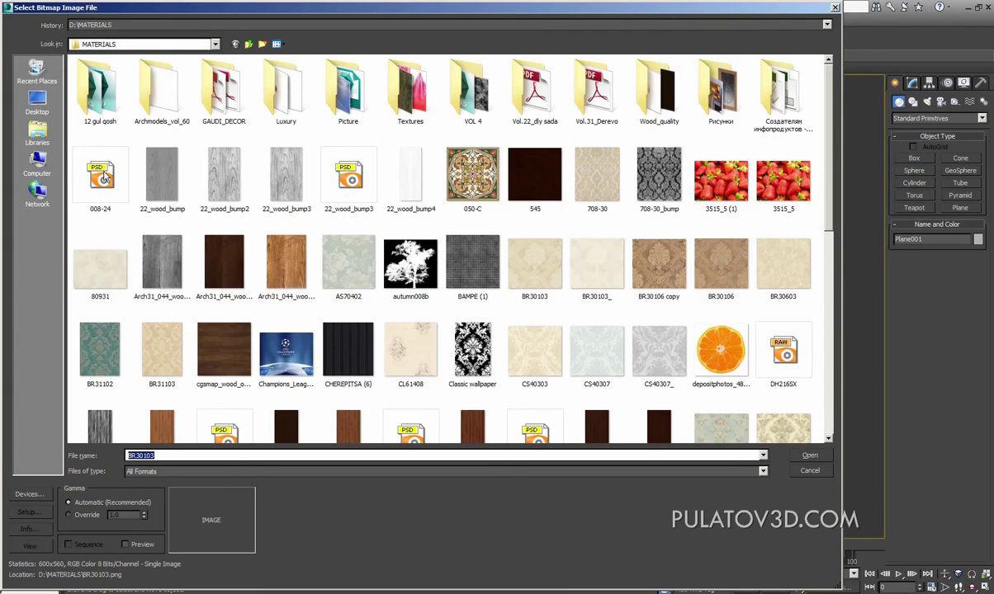
{"action": "left_click", "coordinate": [48, 159]}
{"action": "double_click", "coordinate": [266, 97]}
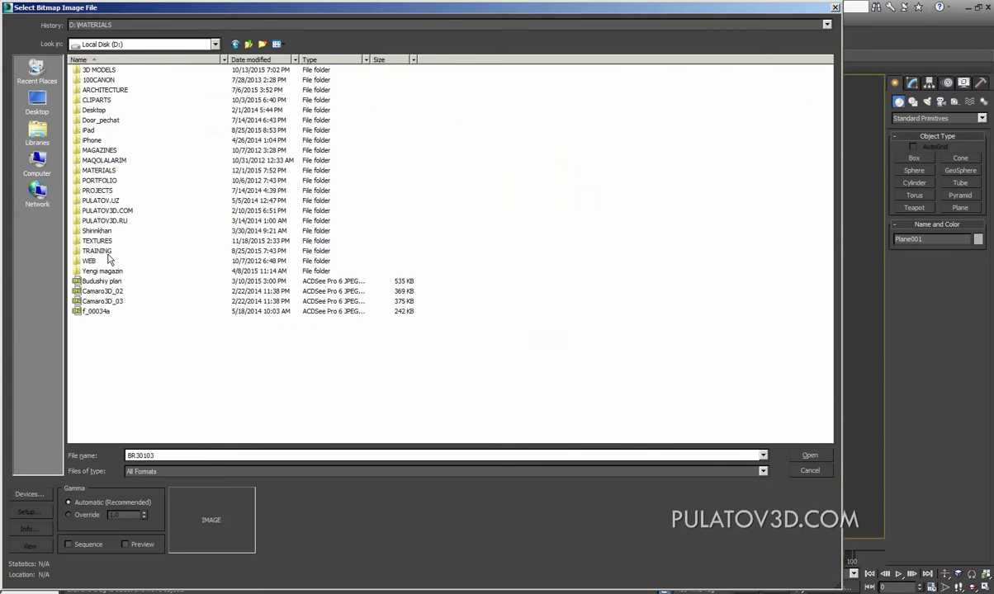
{"action": "double_click", "coordinate": [96, 241]}
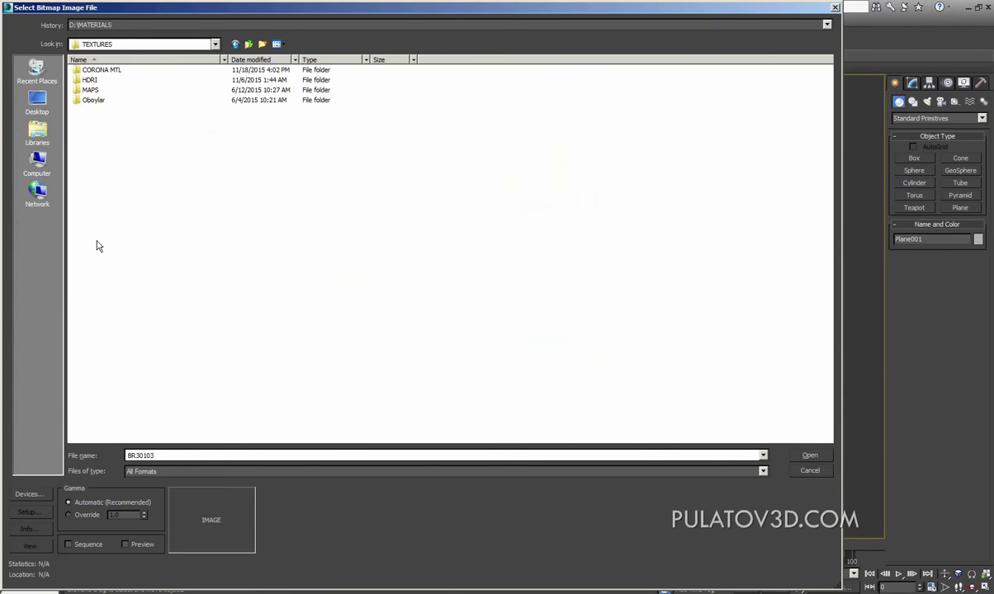
{"action": "double_click", "coordinate": [90, 89]}
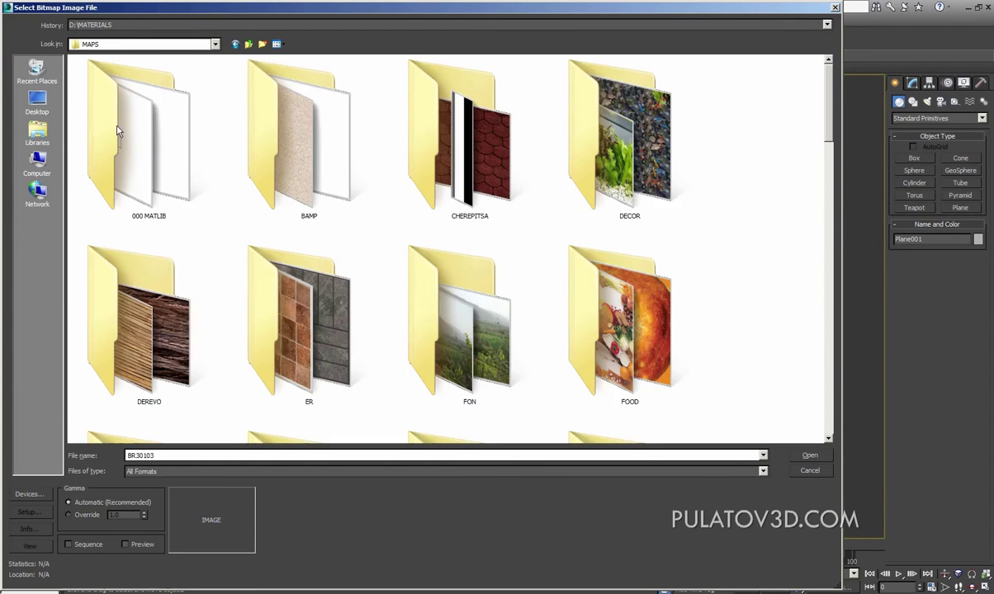
{"action": "left_click", "coordinate": [276, 44]}
{"action": "left_click", "coordinate": [267, 96]}
{"action": "double_click", "coordinate": [87, 243]}
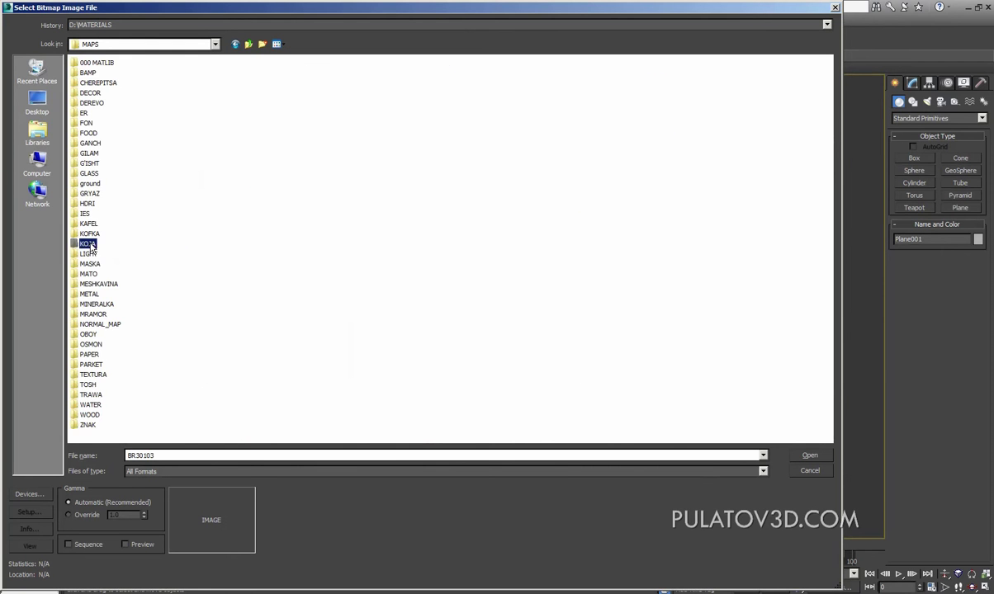
{"action": "left_click", "coordinate": [276, 43]}
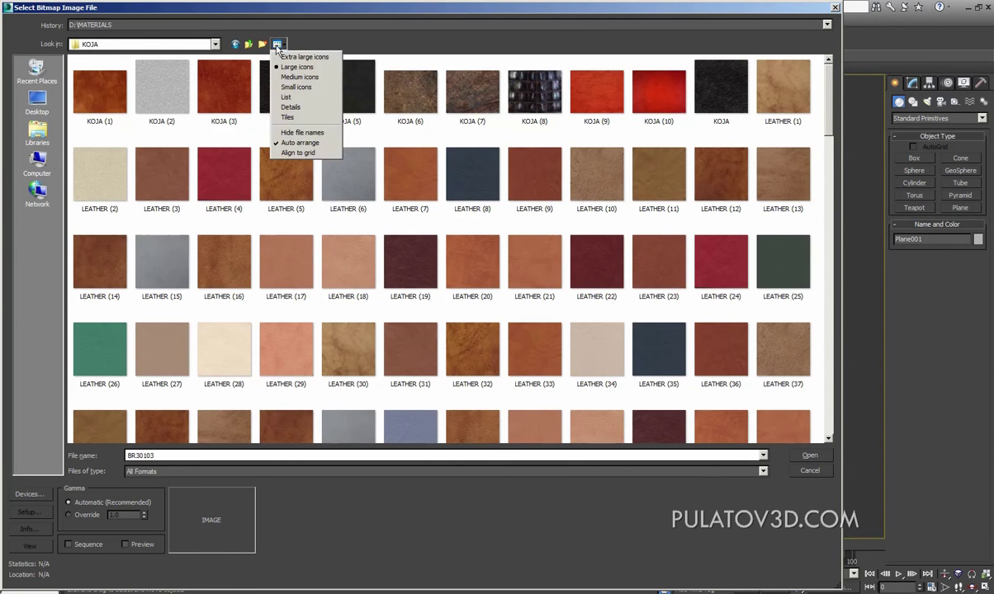
{"action": "left_click", "coordinate": [273, 55]}
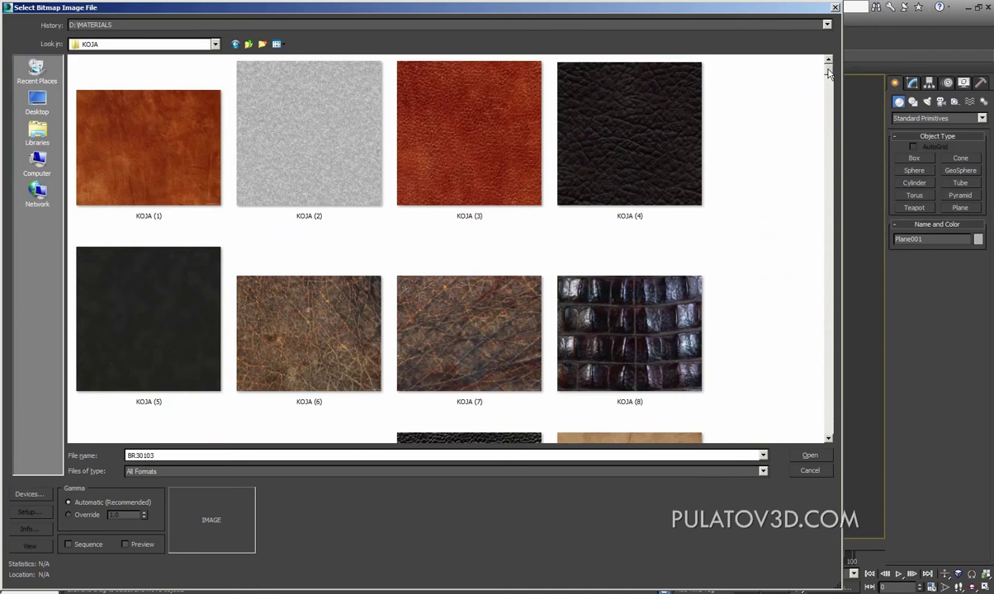
Step: Preview the KOJA and LEATHER textures, then load LEATHER (1) as the diffuse bitmap
{"action": "left_click_drag", "start_coordinate": [829, 75], "coordinate": [830, 62]}
{"action": "left_click", "coordinate": [264, 146]}
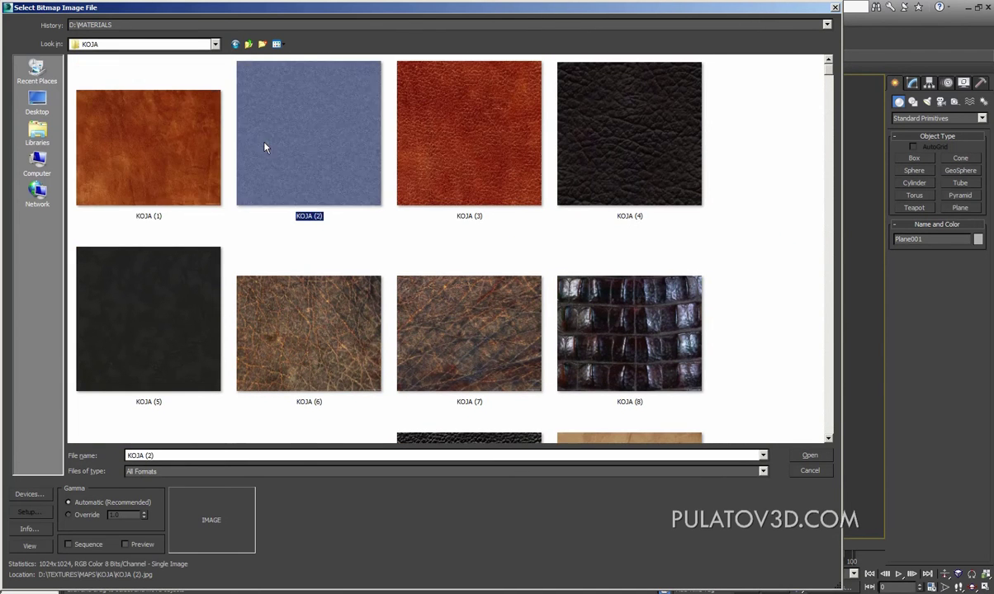
{"action": "left_click", "coordinate": [183, 150]}
{"action": "left_click", "coordinate": [529, 159]}
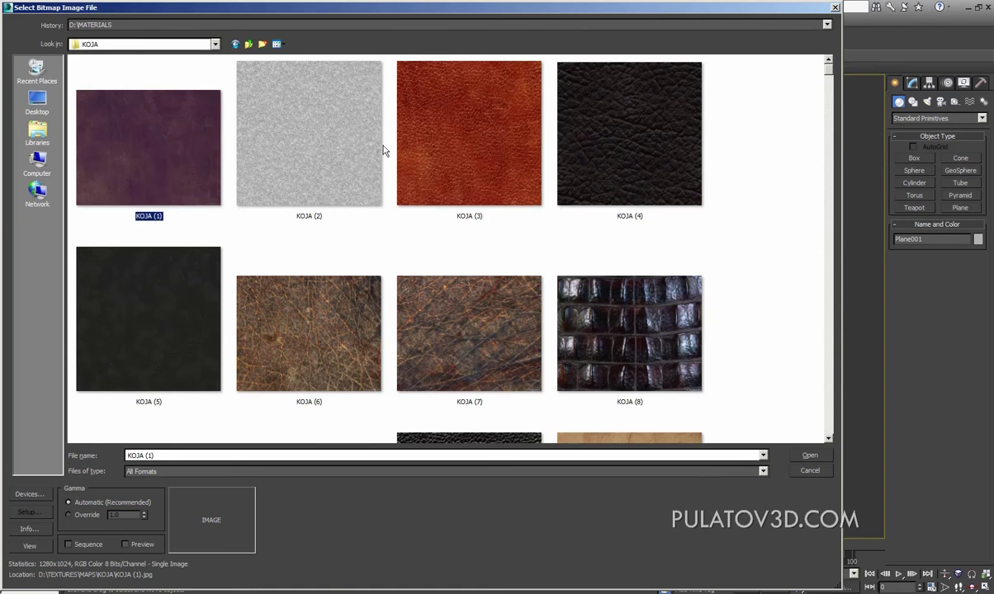
{"action": "left_click_drag", "start_coordinate": [829, 69], "coordinate": [831, 88]}
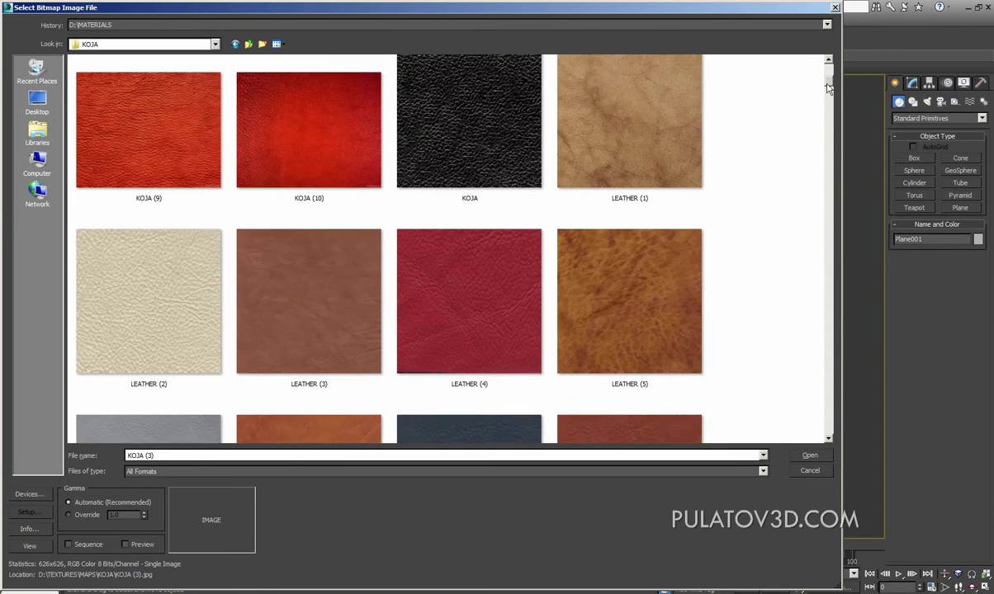
{"action": "scroll", "coordinate": [512, 199], "scroll_direction": "down", "scroll_amount": 2}
{"action": "scroll", "coordinate": [512, 200], "scroll_direction": "down", "scroll_amount": 1}
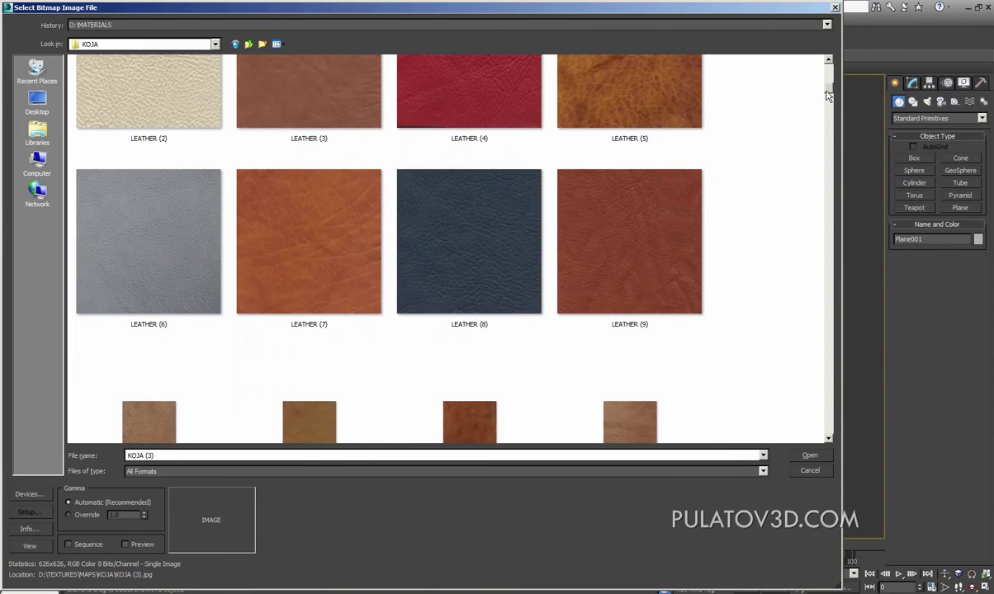
{"action": "left_click", "coordinate": [482, 235]}
{"action": "left_click", "coordinate": [217, 237]}
{"action": "left_click", "coordinate": [326, 237]}
{"action": "left_click", "coordinate": [460, 235]}
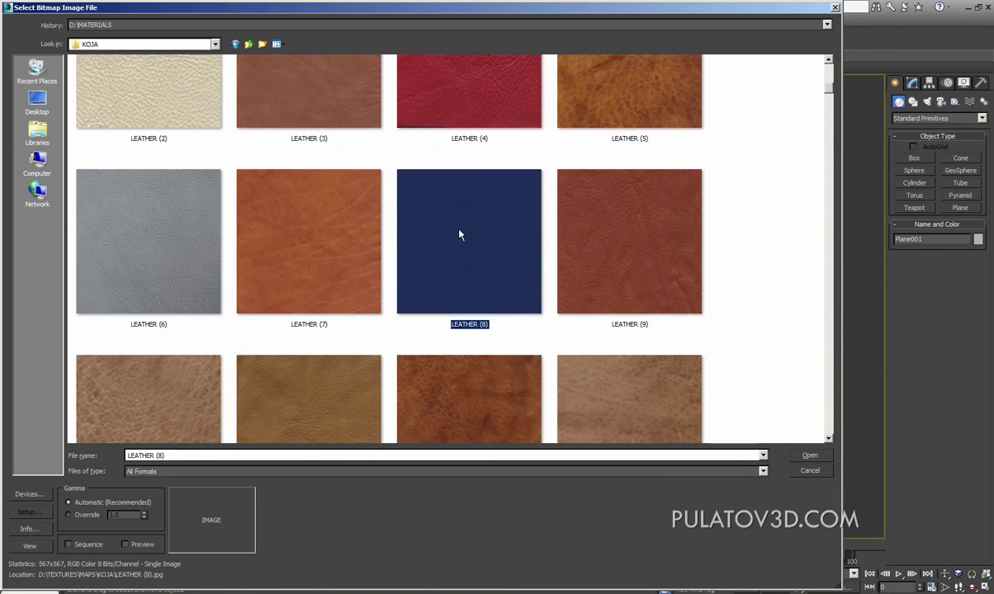
{"action": "left_click_drag", "start_coordinate": [830, 88], "coordinate": [832, 98]}
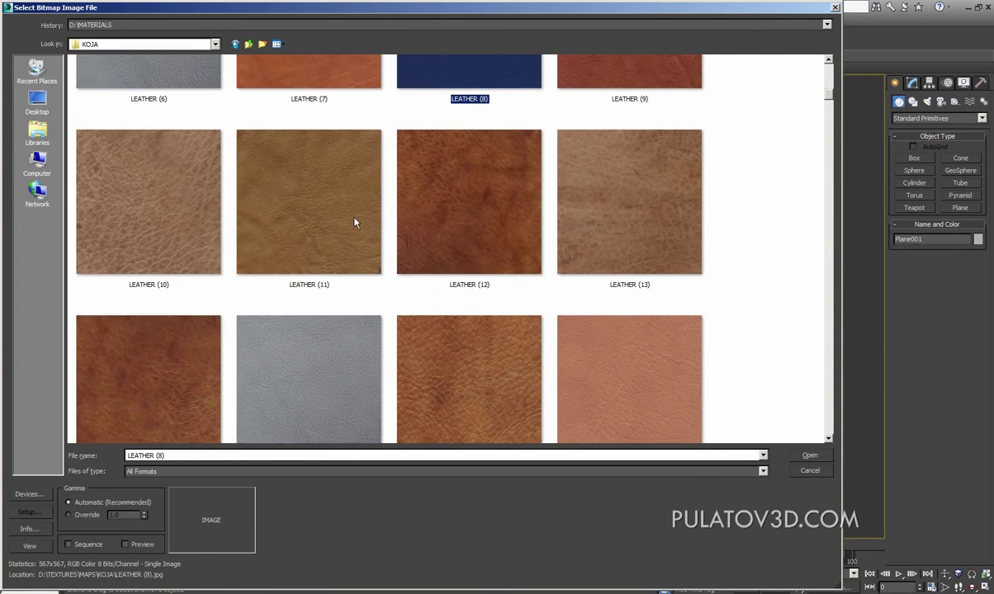
{"action": "left_click", "coordinate": [155, 221]}
{"action": "mouse_move", "coordinate": [830, 102]}
{"action": "left_mouse_down"}
{"action": "mouse_move", "coordinate": [833, 134]}
{"action": "mouse_move", "coordinate": [835, 91]}
{"action": "left_mouse_up"}
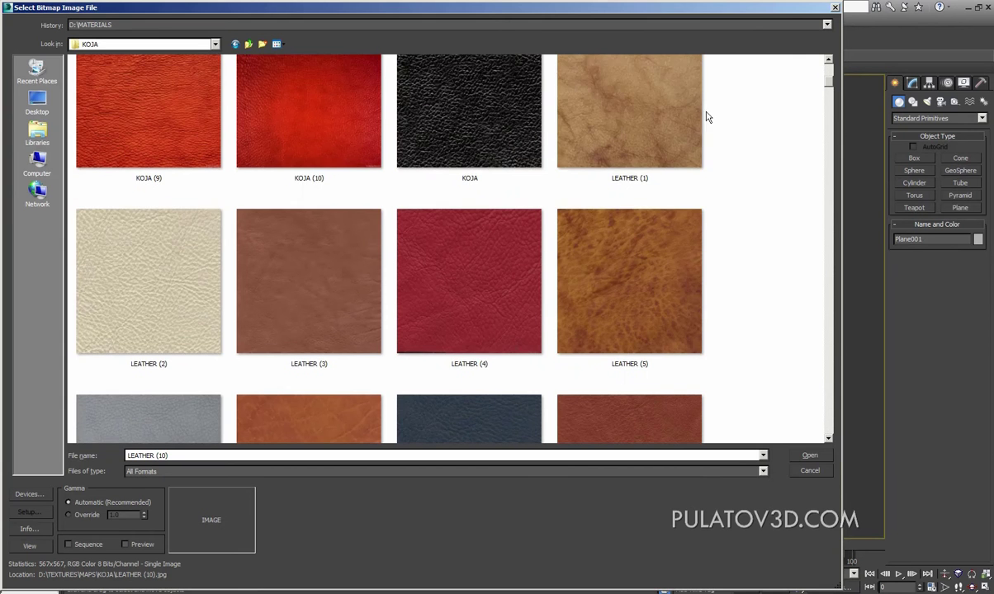
{"action": "double_click", "coordinate": [610, 122]}
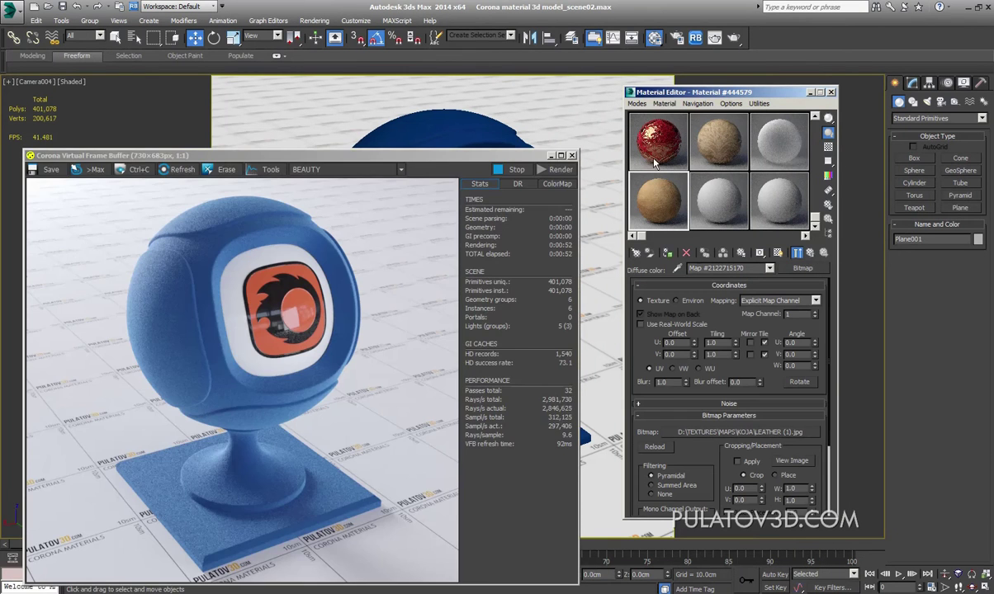
Step: Switch to Perspective view, zoom into the shader ball's top, and enlarge the Corona frame buffer
{"action": "left_click_drag", "start_coordinate": [421, 152], "coordinate": [159, 207]}
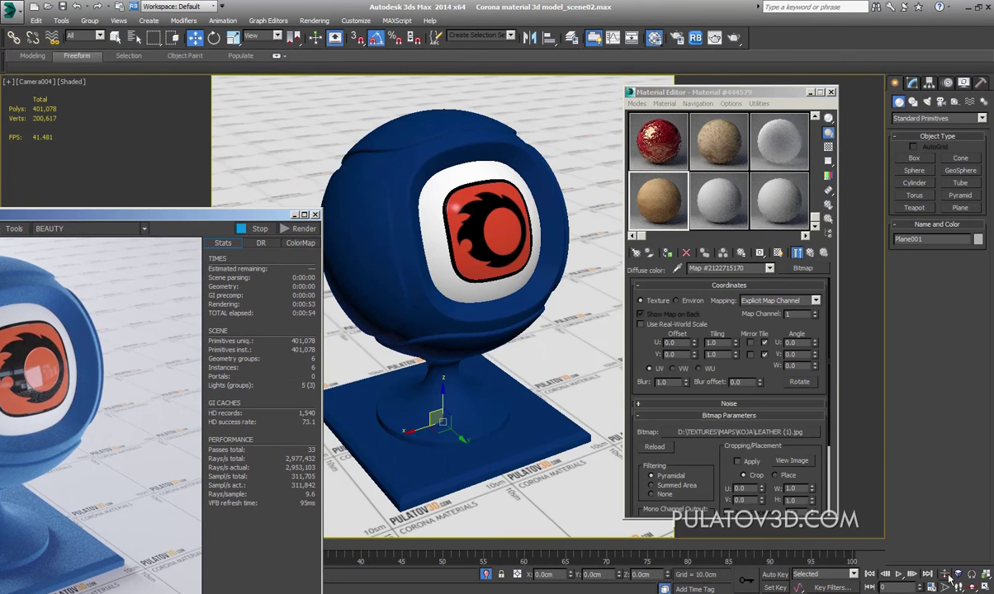
{"action": "key", "text": "p"}
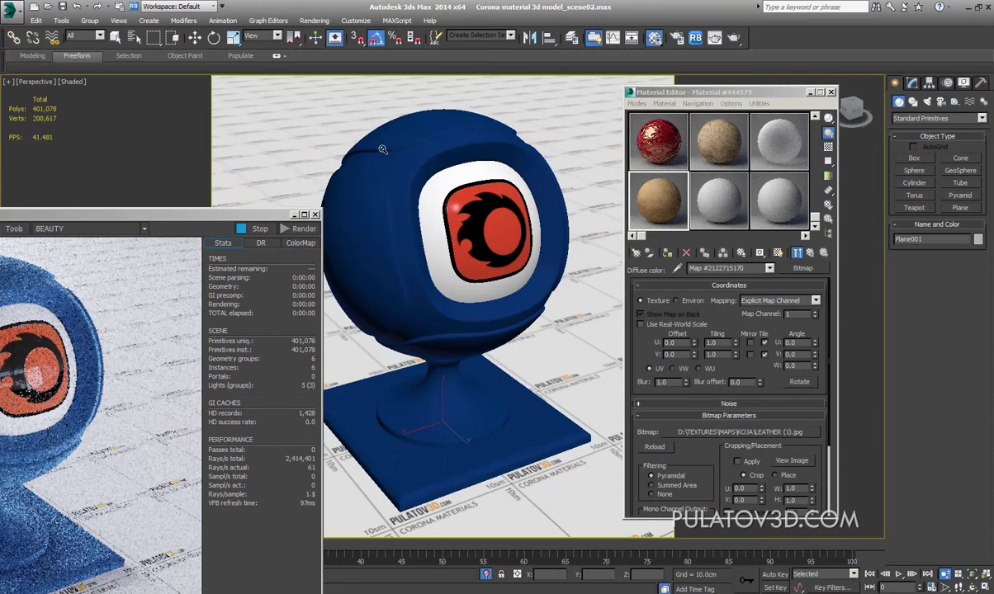
{"action": "scroll", "coordinate": [382, 149], "scroll_direction": "up", "scroll_amount": 2}
{"action": "scroll", "coordinate": [386, 136], "scroll_direction": "up", "scroll_amount": 2}
{"action": "scroll", "coordinate": [417, 157], "scroll_direction": "up", "scroll_amount": 2}
{"action": "scroll", "coordinate": [412, 158], "scroll_direction": "up", "scroll_amount": 2}
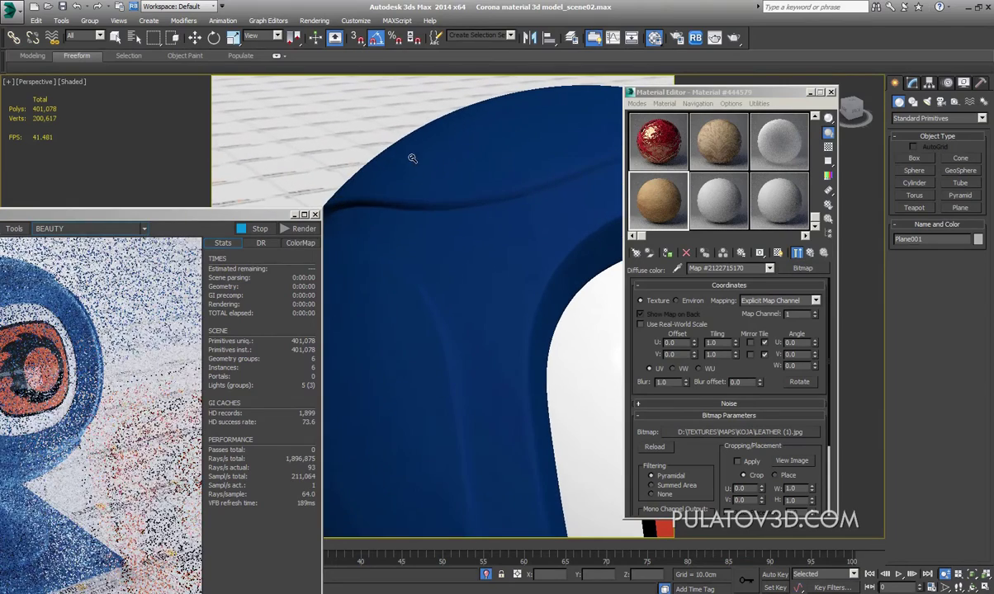
{"action": "double_click", "coordinate": [199, 214]}
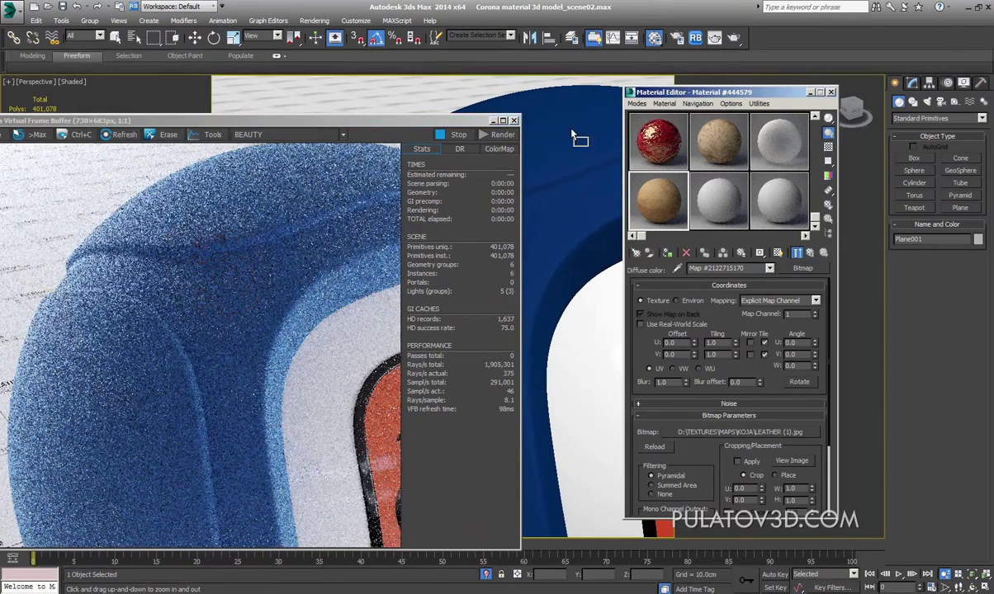
Step: Return to the main leather material and set Reflection Level to 0.2, after trying 0.5
{"action": "left_click_drag", "start_coordinate": [311, 124], "coordinate": [403, 96]}
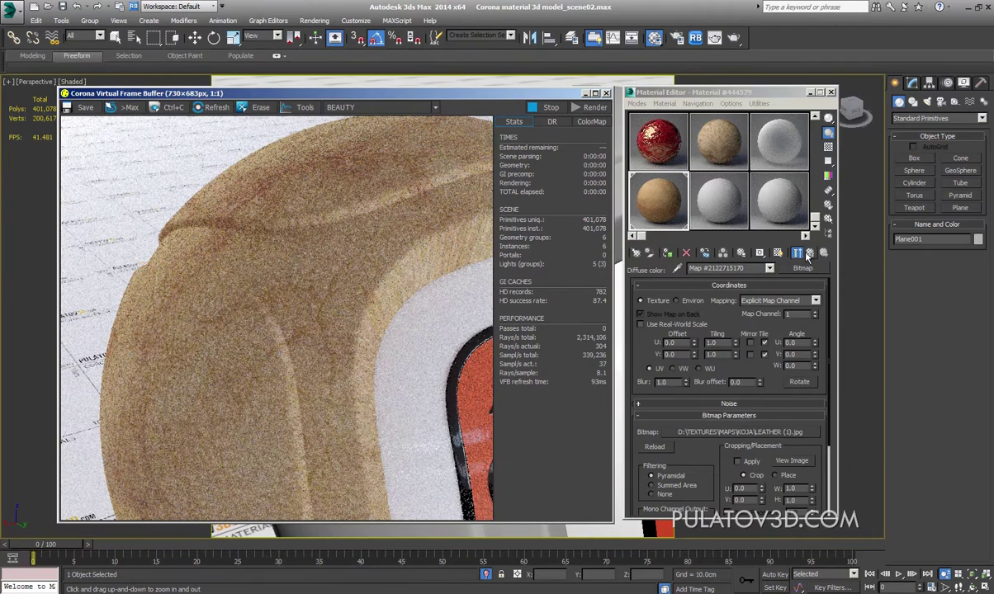
{"action": "left_click", "coordinate": [797, 254]}
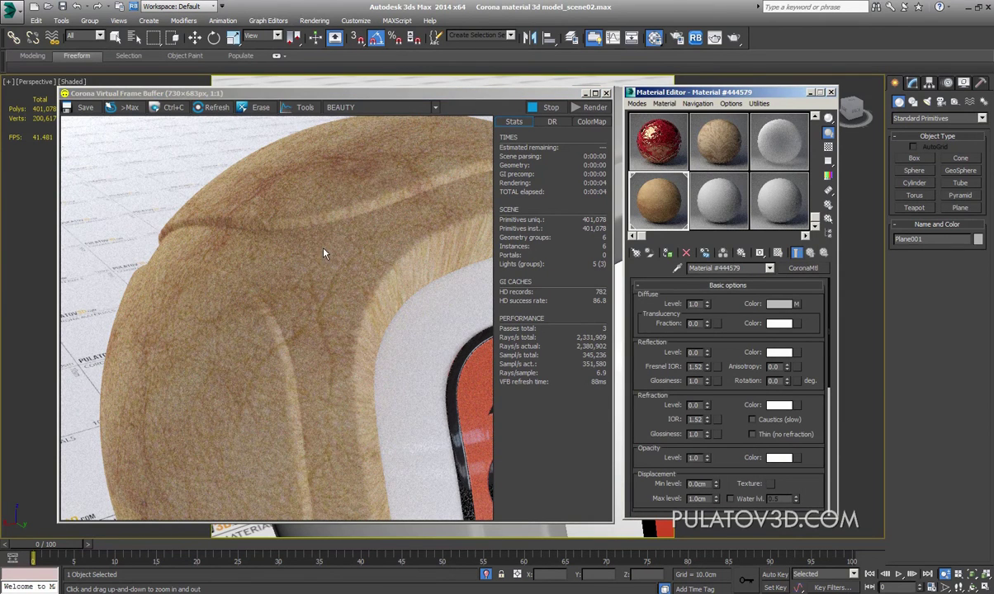
{"action": "scroll", "coordinate": [730, 338], "scroll_direction": "down", "scroll_amount": 1}
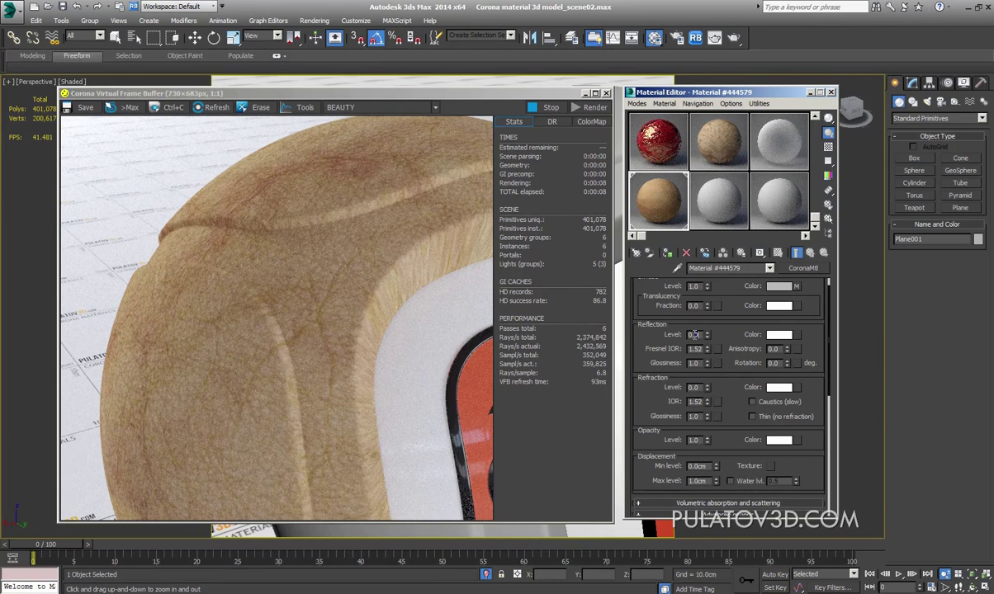
{"action": "double_click", "coordinate": [694, 334]}
{"action": "type", "text": "0.5"}
{"action": "key", "text": "Return"}
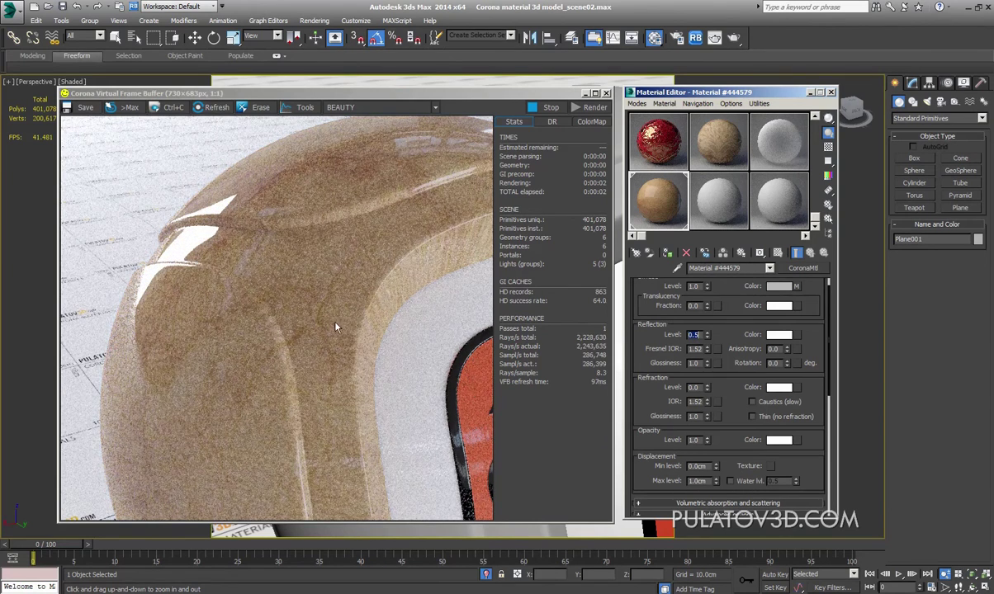
{"action": "double_click", "coordinate": [694, 334]}
{"action": "type", "text": "0.2"}
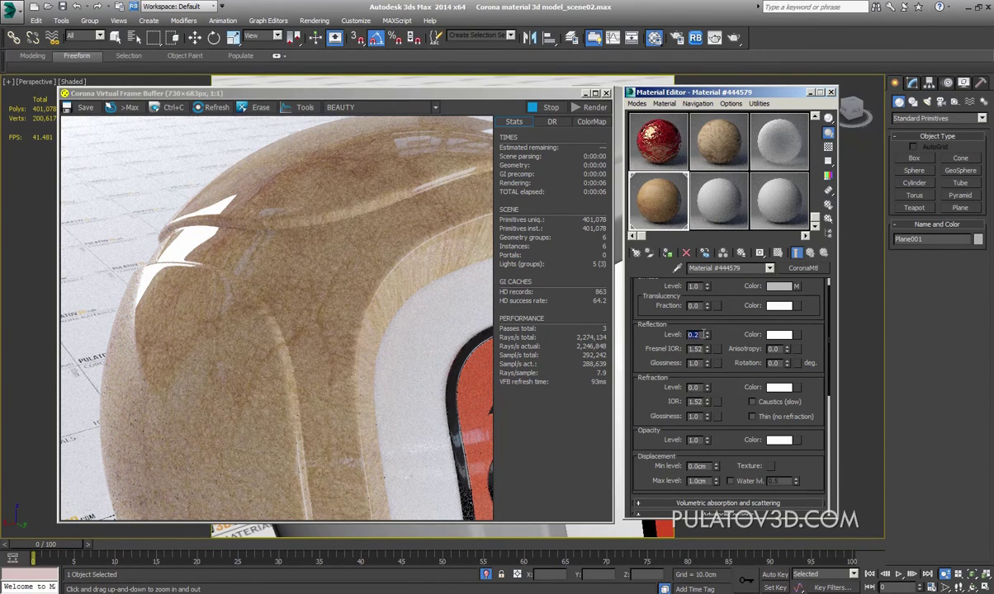
{"action": "key", "text": "Return"}
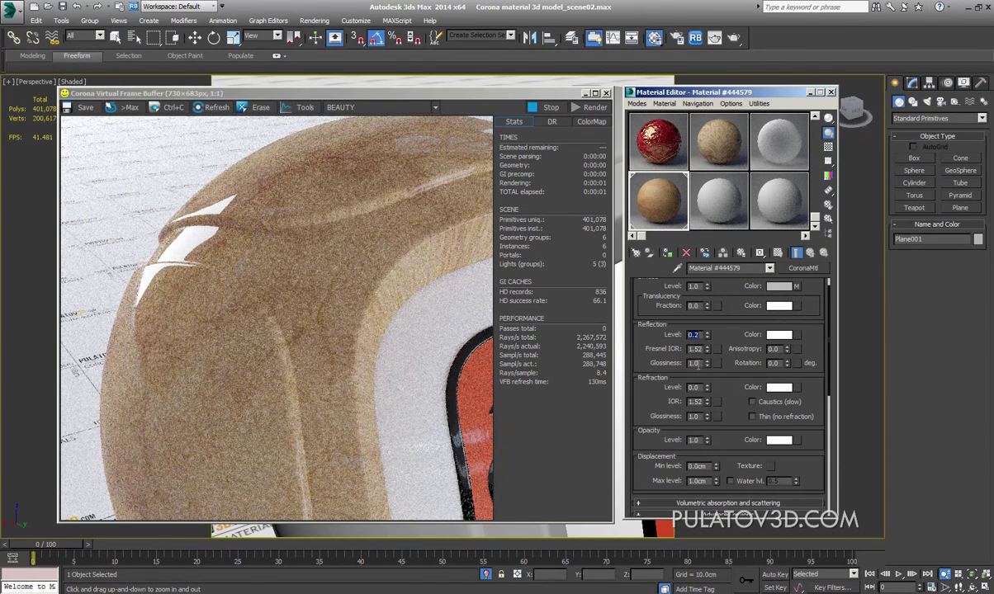
Step: Set Reflection Glossiness to 0.5, after trying 0.8
{"action": "double_click", "coordinate": [693, 363]}
{"action": "type", "text": "0.8"}
{"action": "key", "text": "Return"}
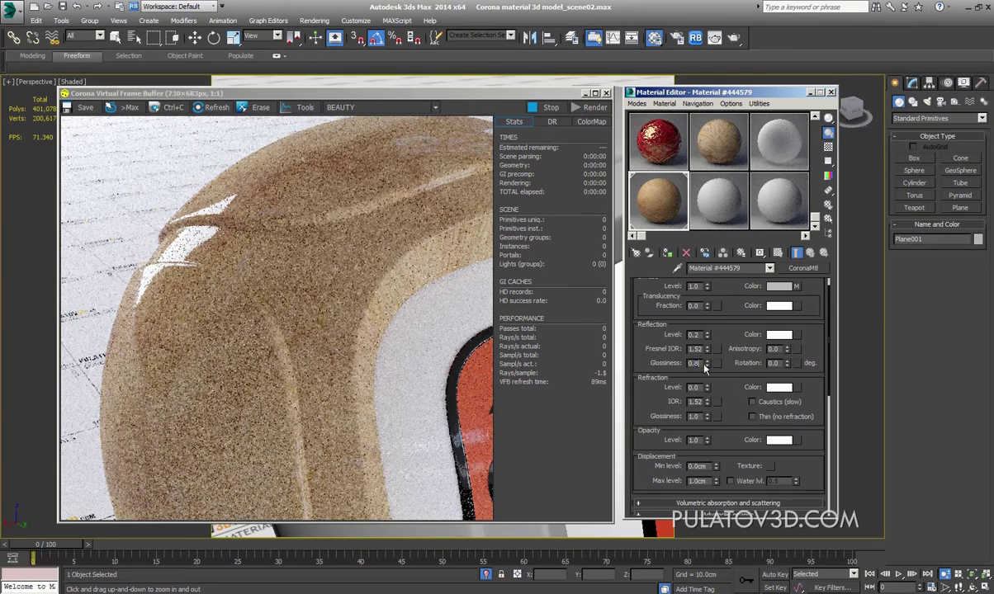
{"action": "double_click", "coordinate": [695, 363]}
{"action": "type", "text": "0.5"}
{"action": "key", "text": "Return"}
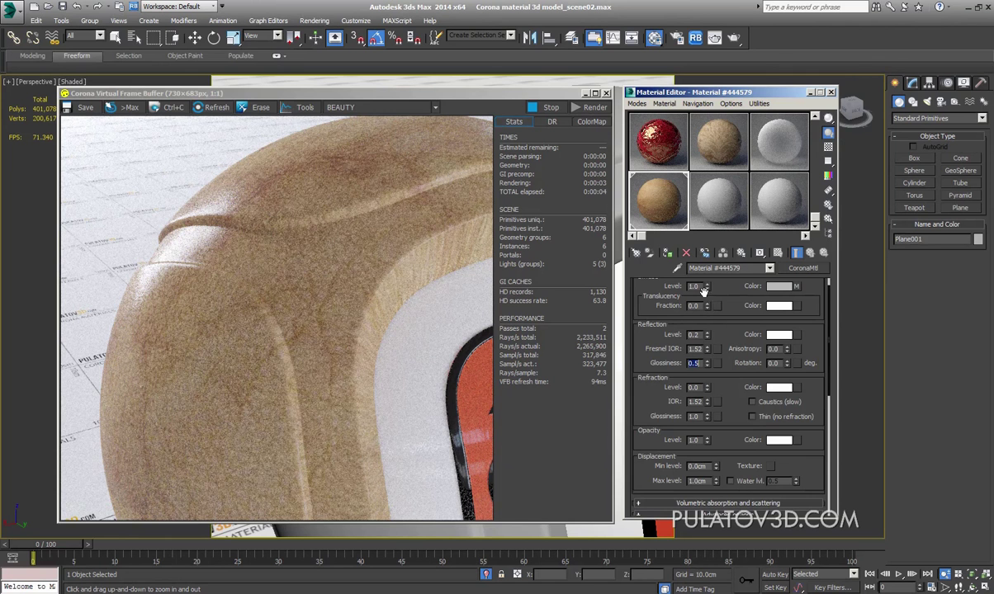
Step: Instance the LEATHER (1).jpg diffuse bitmap into the Bump slot, then zoom the render in on the grain
{"action": "left_click_drag", "start_coordinate": [733, 337], "coordinate": [728, 176]}
{"action": "scroll", "coordinate": [664, 319], "scroll_direction": "up", "scroll_amount": 2}
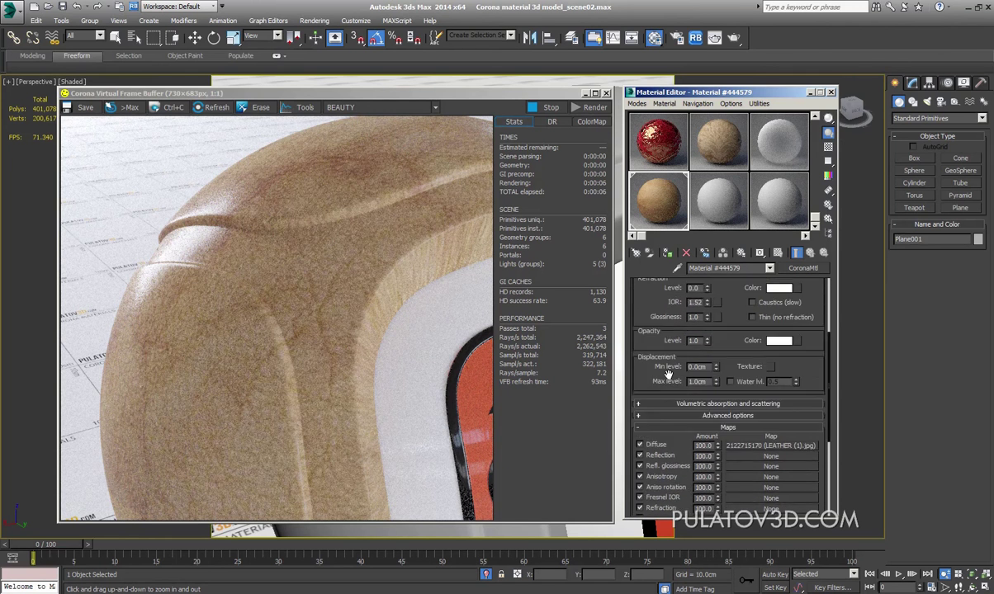
{"action": "scroll", "coordinate": [685, 312], "scroll_direction": "up", "scroll_amount": 2}
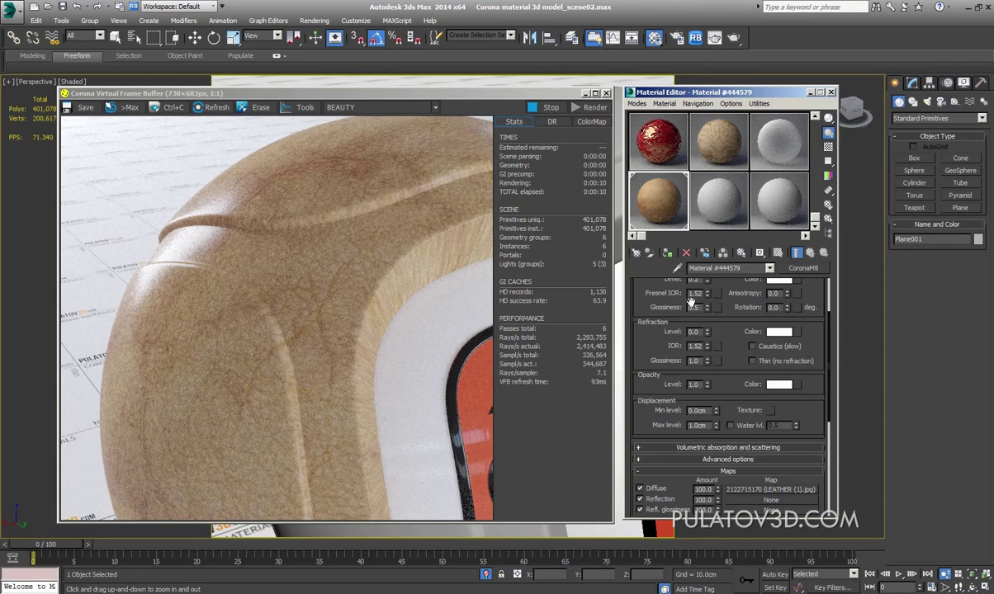
{"action": "scroll", "coordinate": [658, 306], "scroll_direction": "down", "scroll_amount": 2}
{"action": "scroll", "coordinate": [660, 293], "scroll_direction": "down", "scroll_amount": 2}
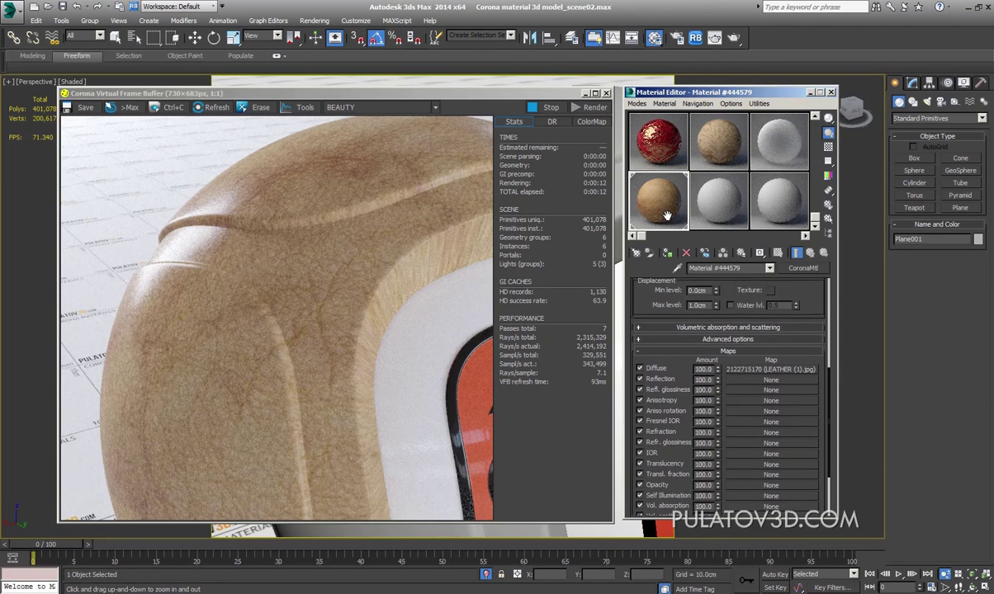
{"action": "scroll", "coordinate": [662, 281], "scroll_direction": "down", "scroll_amount": 2}
{"action": "scroll", "coordinate": [661, 284], "scroll_direction": "down", "scroll_amount": 3}
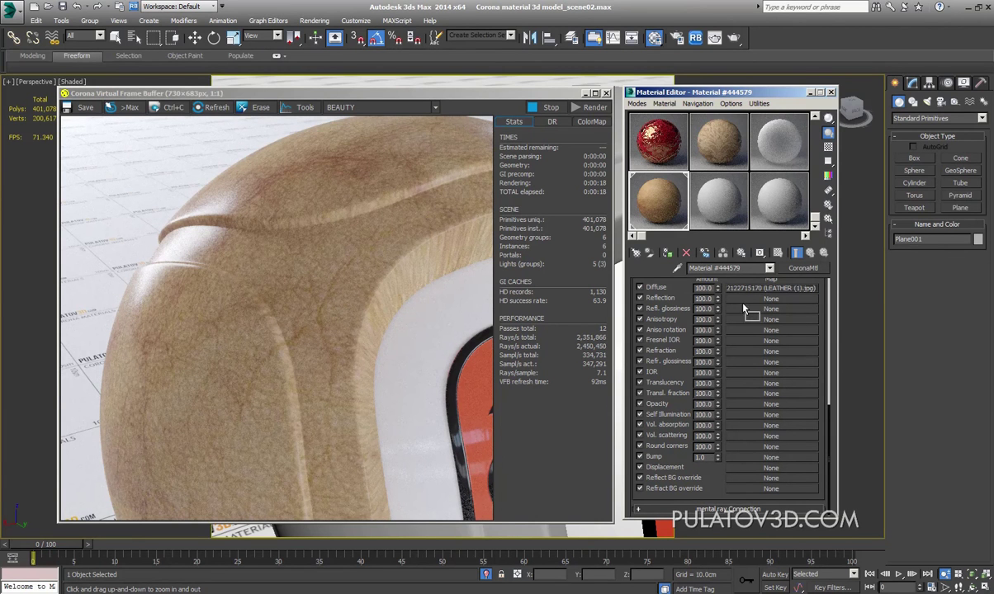
{"action": "left_click_drag", "start_coordinate": [752, 461], "coordinate": [763, 458]}
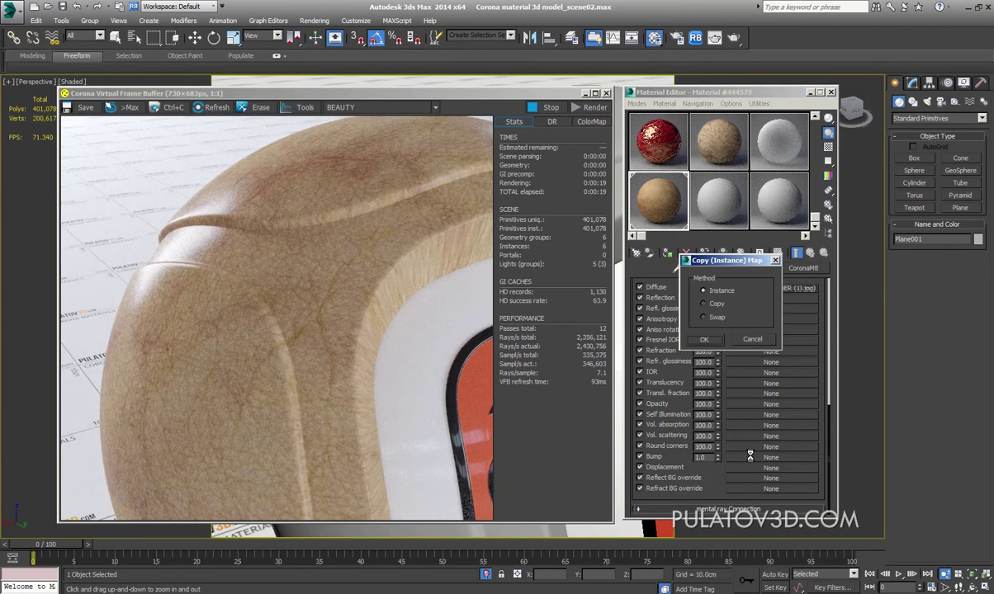
{"action": "left_click", "coordinate": [712, 341]}
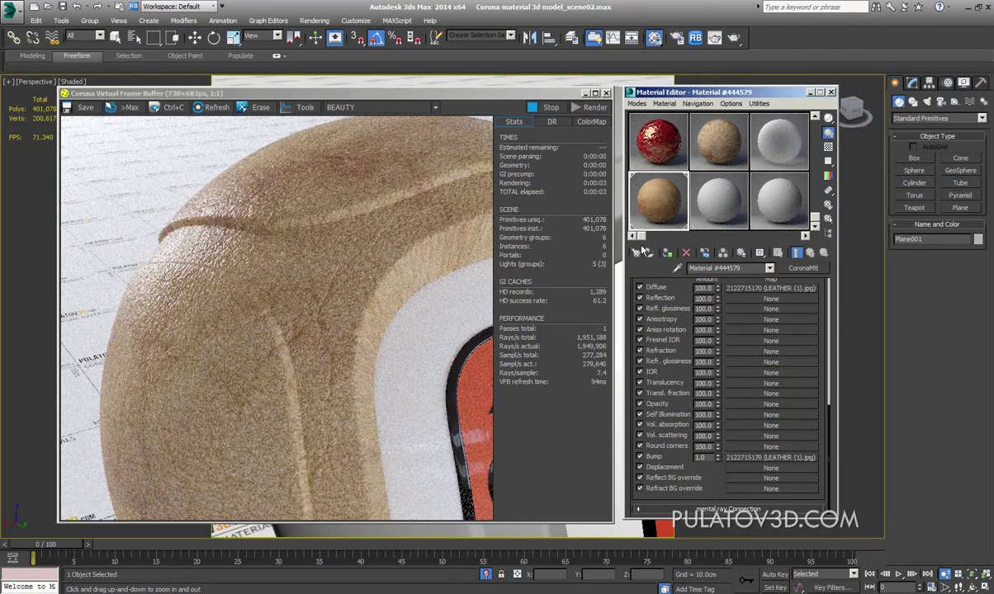
{"action": "left_click_drag", "start_coordinate": [456, 93], "coordinate": [436, 203]}
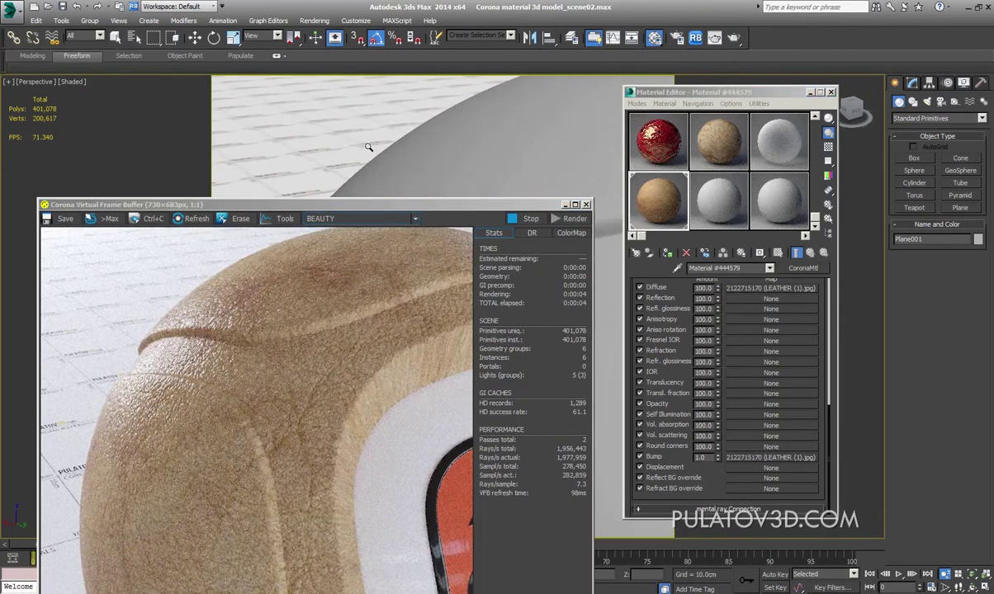
{"action": "left_click_drag", "start_coordinate": [315, 203], "coordinate": [364, 108]}
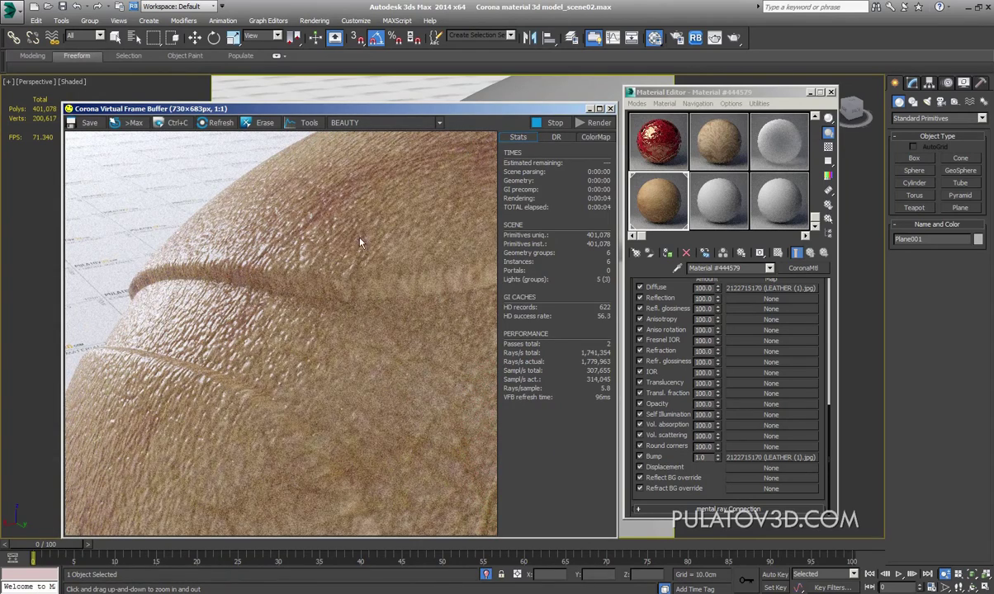
Step: Open the file chooser for the diffuse bitmap and sort the KOJA textures by size
{"action": "left_click", "coordinate": [773, 288]}
{"action": "left_click", "coordinate": [743, 493]}
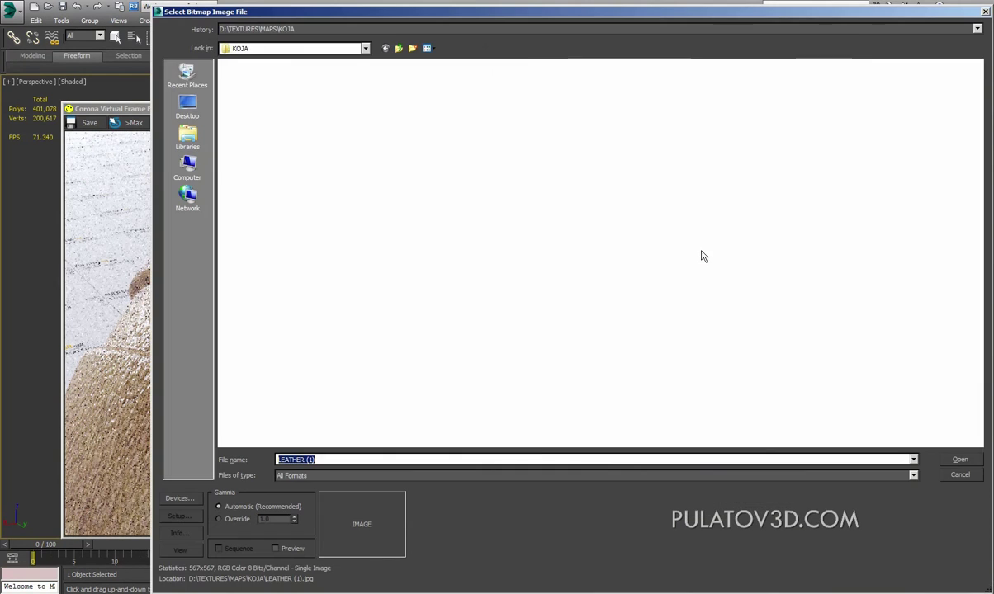
{"action": "scroll", "coordinate": [981, 80], "scroll_direction": "down", "scroll_amount": 2}
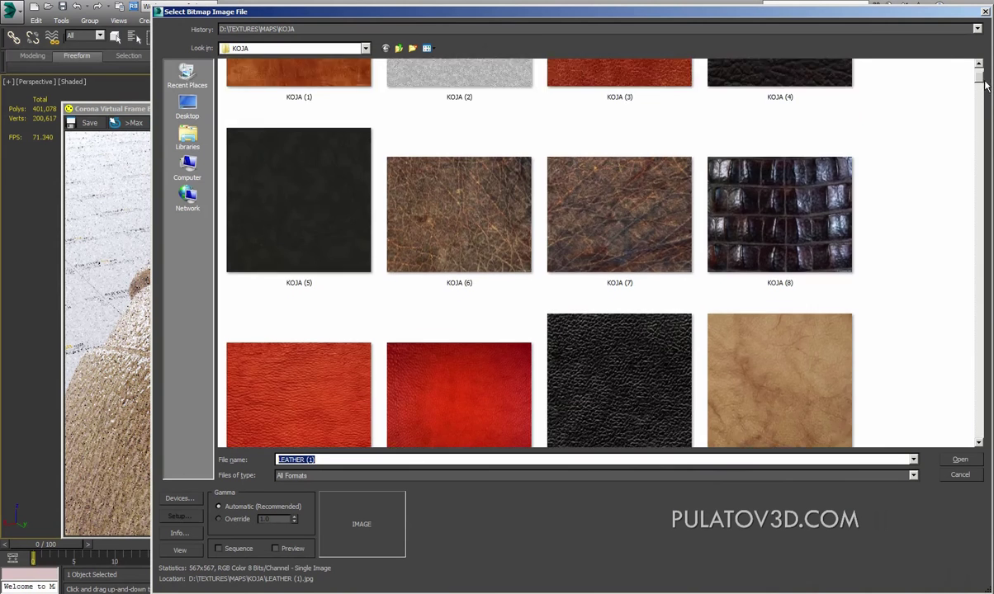
{"action": "scroll", "coordinate": [982, 80], "scroll_direction": "down", "scroll_amount": 2}
{"action": "right_click", "coordinate": [919, 114]}
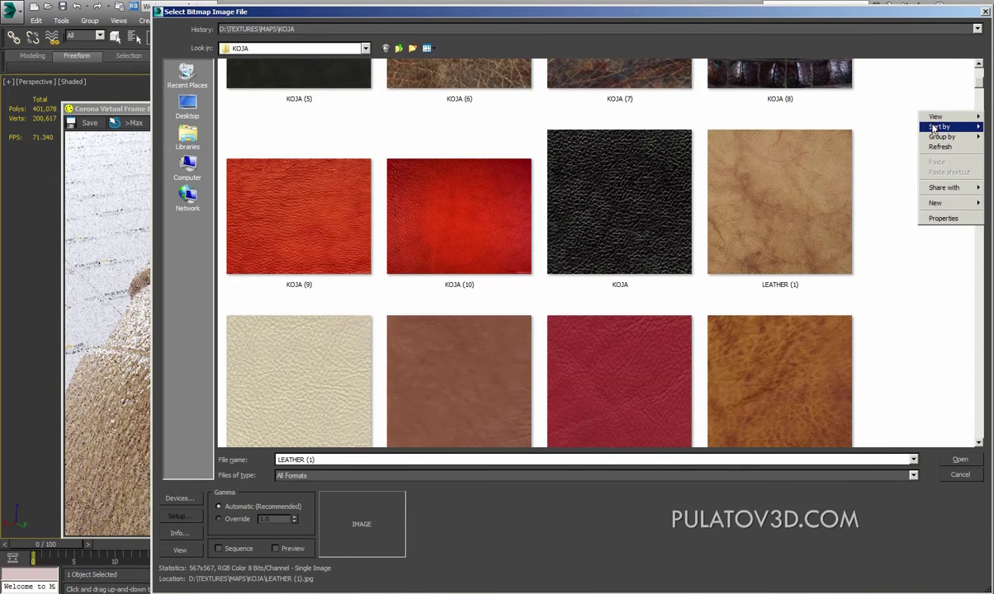
{"action": "mouse_move", "coordinate": [940, 126]}
{"action": "left_click", "coordinate": [877, 157]}
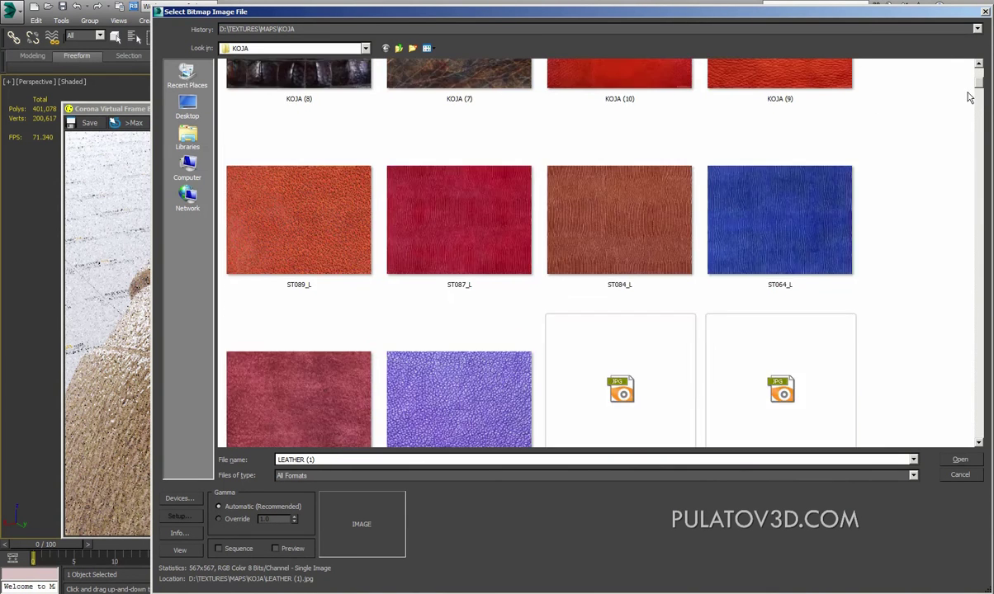
{"action": "left_click_drag", "start_coordinate": [979, 92], "coordinate": [981, 67]}
Step: Preview the KOJA (3) texture in ACDSee
{"action": "left_click", "coordinate": [409, 128]}
{"action": "right_click", "coordinate": [410, 124]}
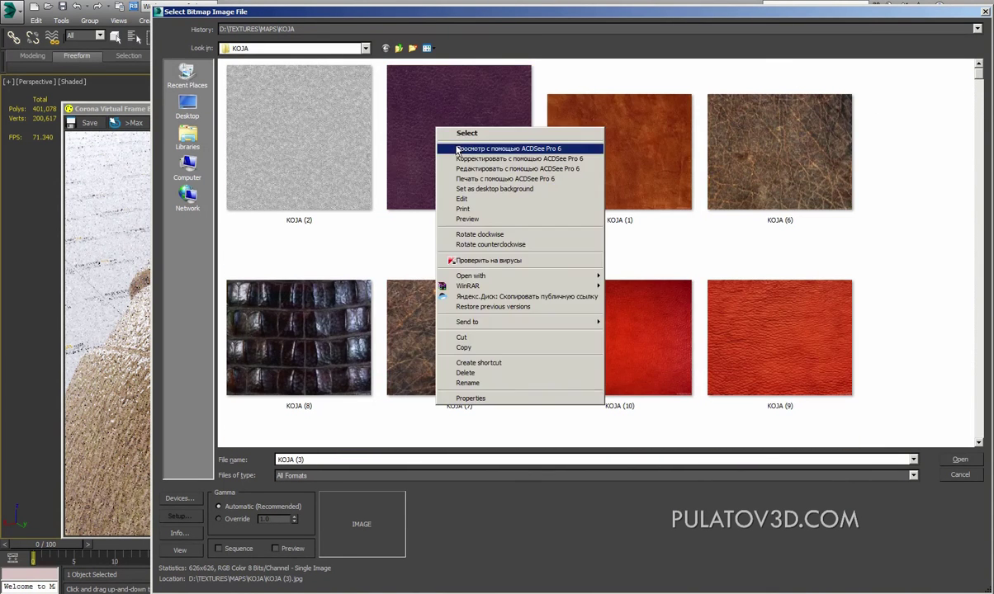
{"action": "left_click", "coordinate": [428, 137]}
{"action": "scroll", "coordinate": [456, 151], "scroll_direction": "up", "scroll_amount": 2}
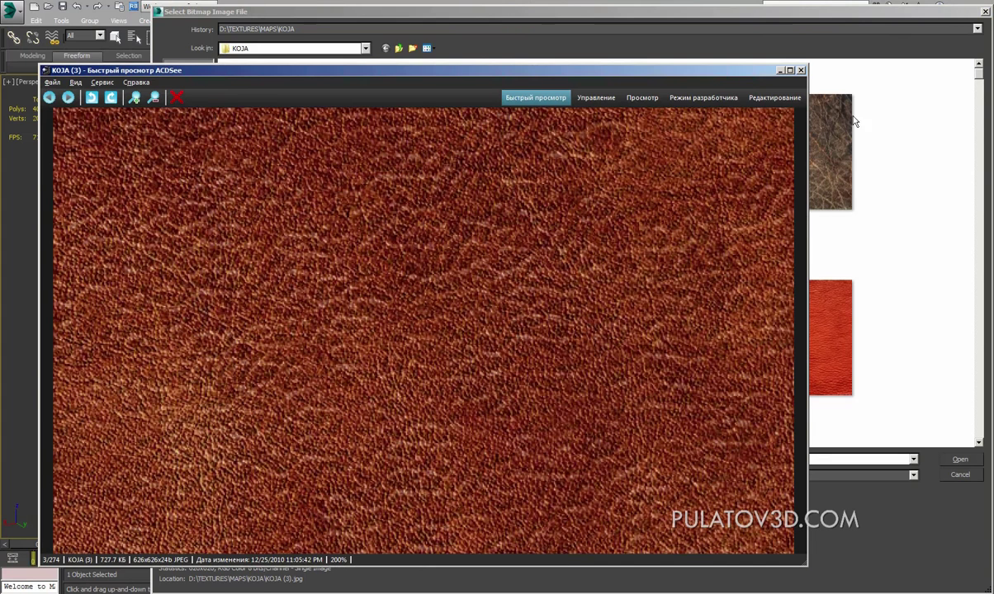
{"action": "left_click", "coordinate": [800, 71]}
{"action": "left_click_drag", "start_coordinate": [979, 69], "coordinate": [990, 415]}
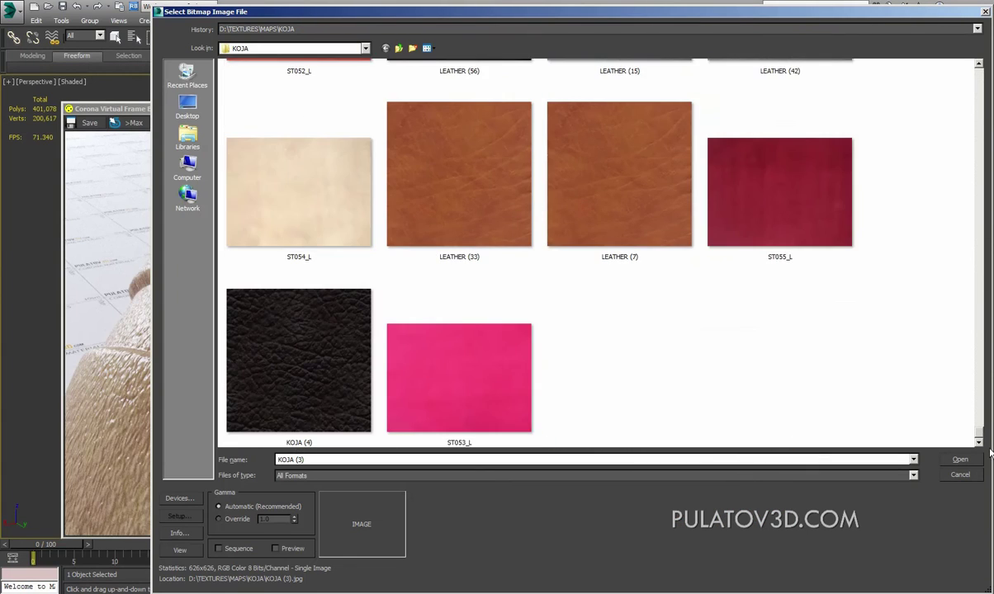
Step: Preview LEATHER (7) in ACDSee, then go up to the MAPS folder
{"action": "right_click", "coordinate": [603, 191]}
{"action": "left_click", "coordinate": [621, 212]}
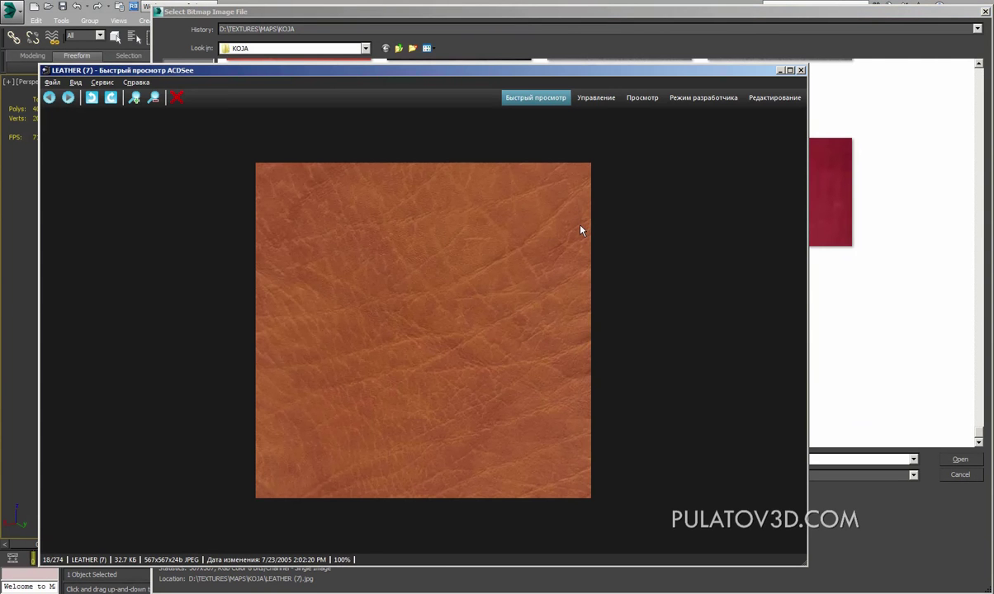
{"action": "left_click", "coordinate": [800, 70]}
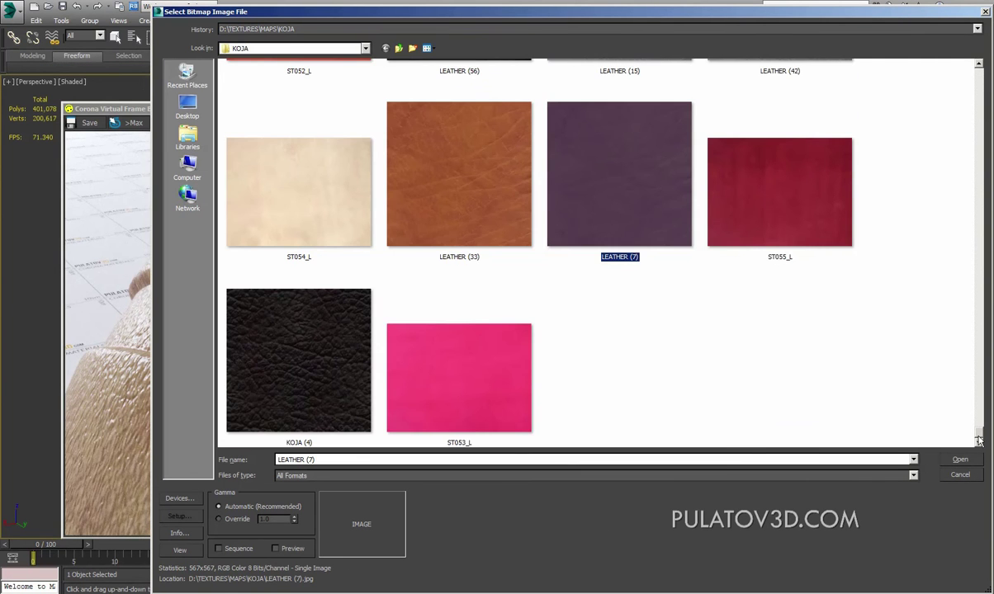
{"action": "mouse_move", "coordinate": [979, 434]}
{"action": "left_mouse_down"}
{"action": "mouse_move", "coordinate": [981, 392]}
{"action": "mouse_move", "coordinate": [418, 49]}
{"action": "left_mouse_up"}
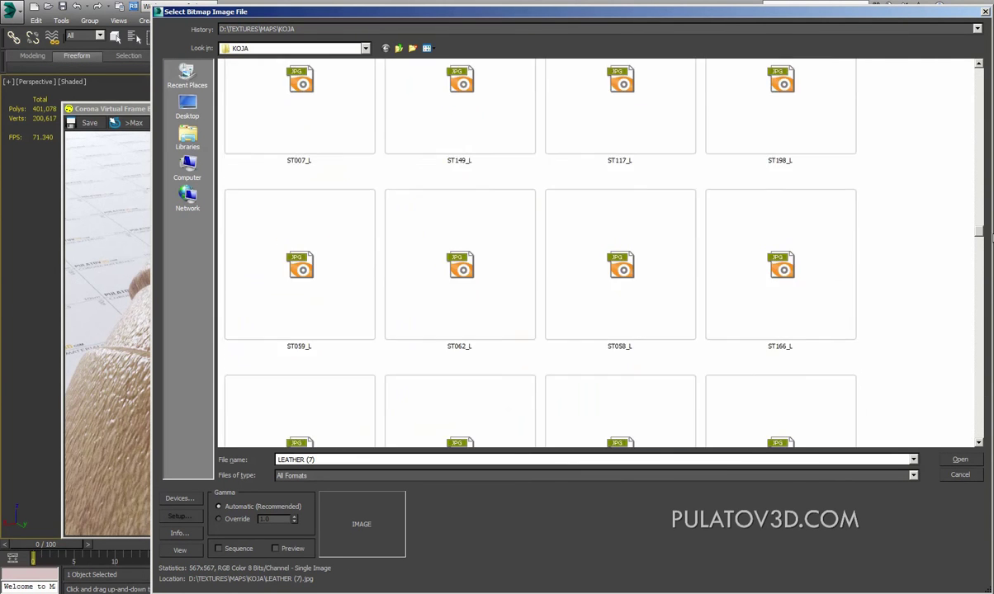
{"action": "left_click", "coordinate": [399, 48]}
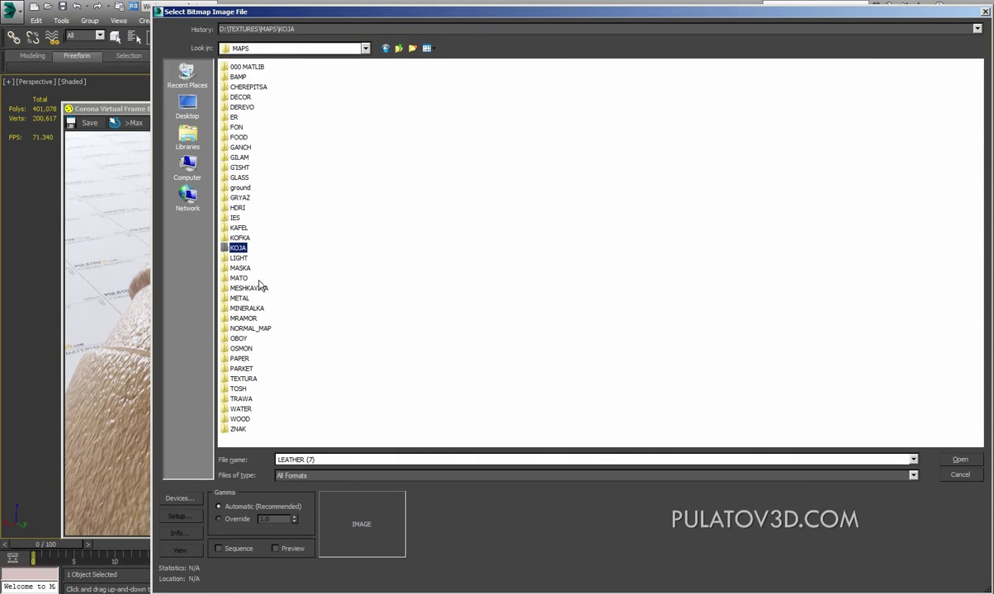
Step: Reposition the file chooser and open the BAMP bump-texture folder
{"action": "left_click_drag", "start_coordinate": [348, 17], "coordinate": [657, 50]}
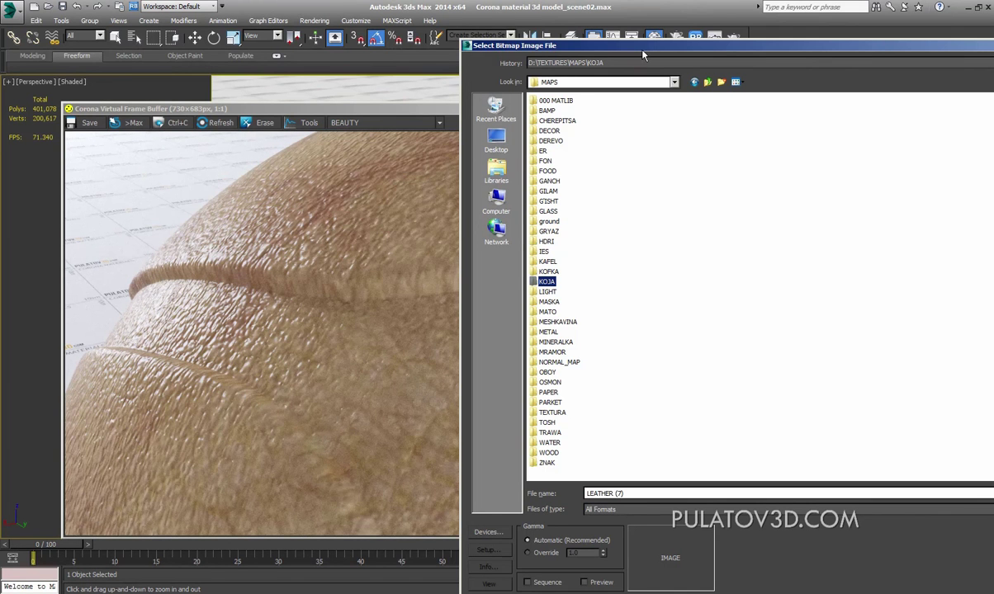
{"action": "left_click_drag", "start_coordinate": [604, 45], "coordinate": [466, 44]}
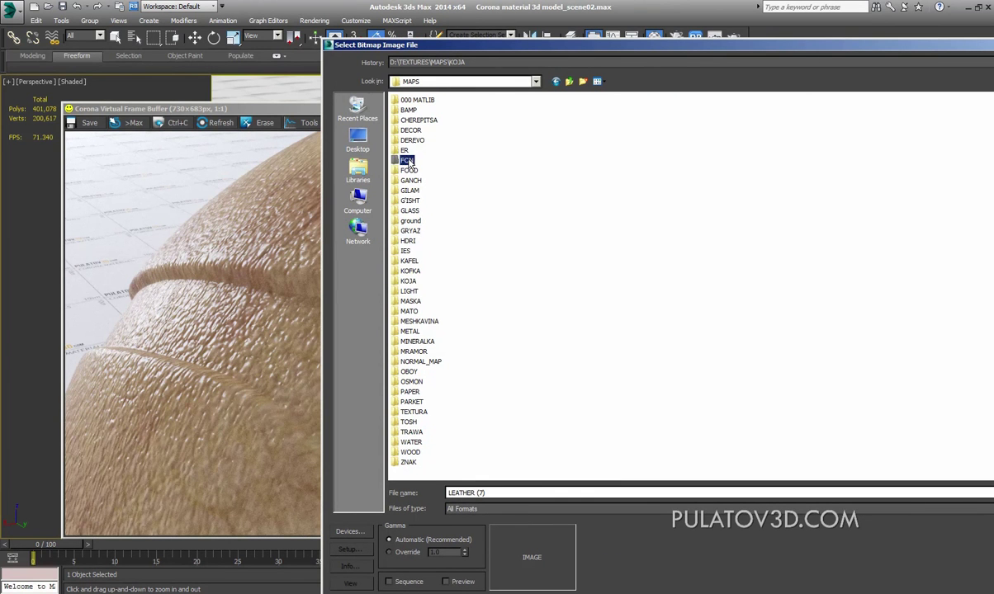
{"action": "double_click", "coordinate": [408, 110]}
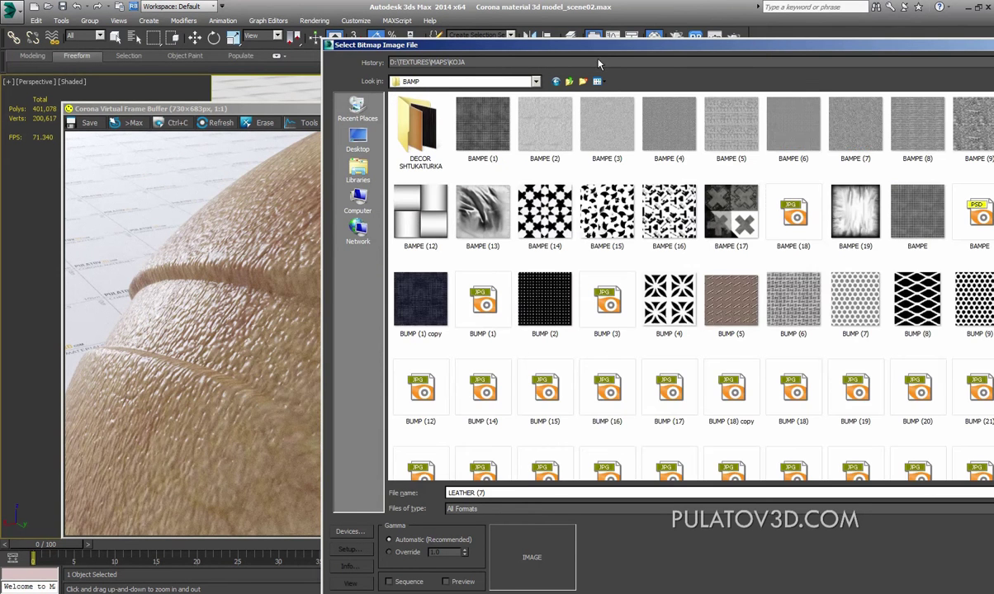
{"action": "left_click_drag", "start_coordinate": [577, 44], "coordinate": [429, 43]}
Step: Show the BAMP textures as extra-large thumbnails, then go back up to MAPS
{"action": "left_click_drag", "start_coordinate": [901, 43], "coordinate": [813, 43]}
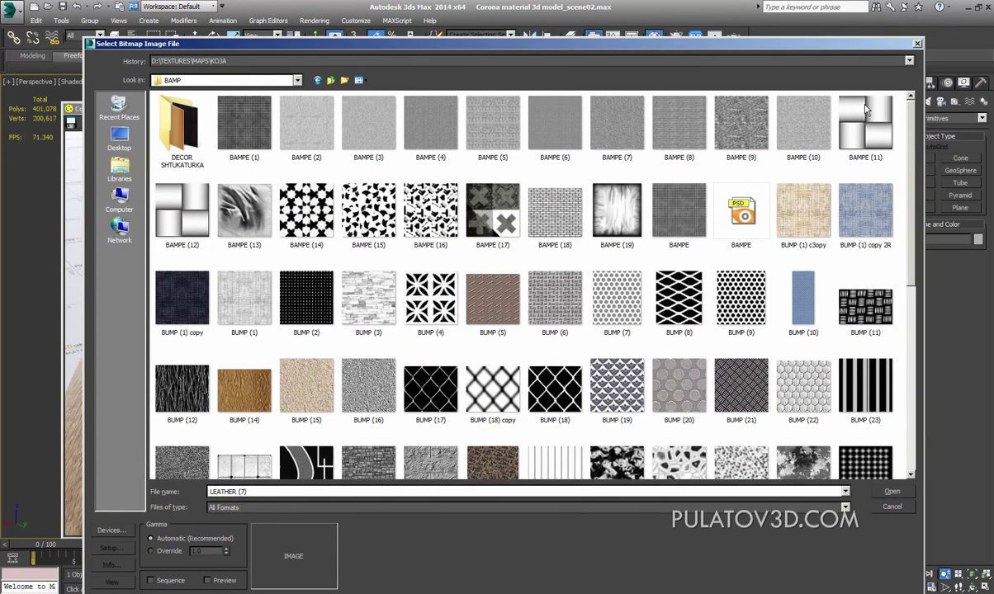
{"action": "left_click_drag", "start_coordinate": [911, 166], "coordinate": [926, 398]}
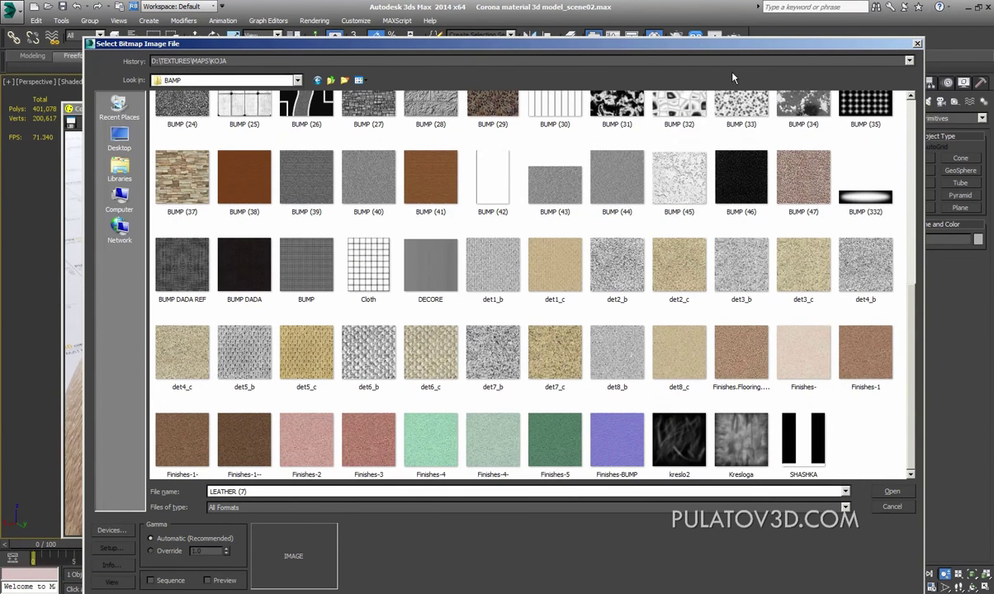
{"action": "left_click", "coordinate": [358, 80]}
{"action": "left_click", "coordinate": [373, 94]}
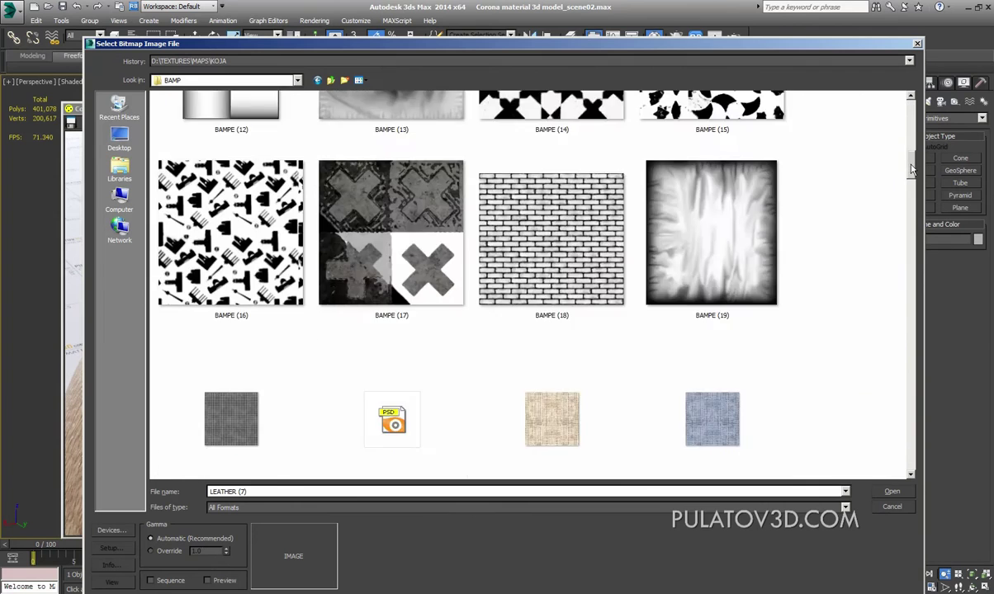
{"action": "left_click_drag", "start_coordinate": [911, 147], "coordinate": [943, 434]}
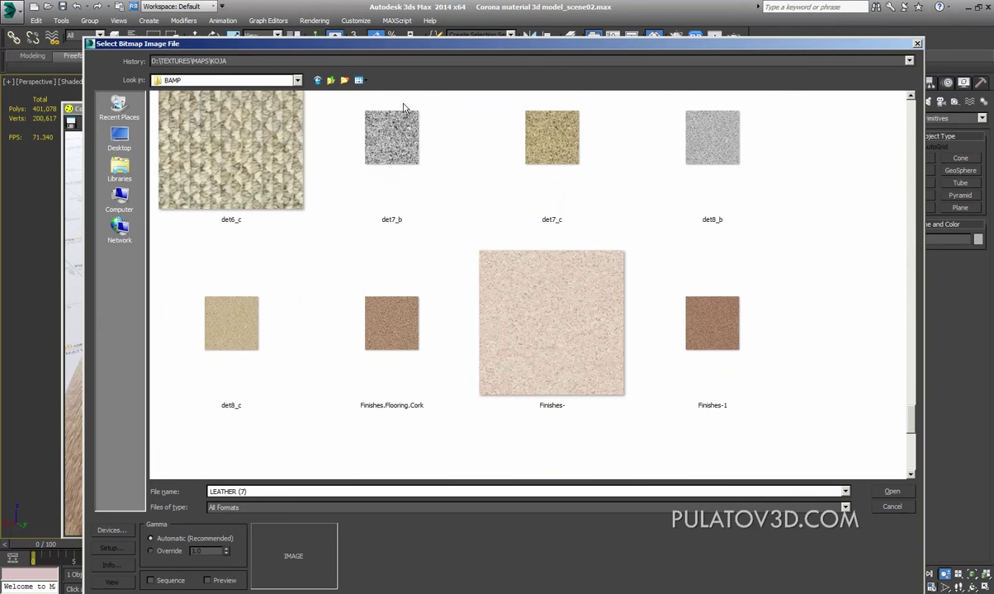
{"action": "left_click", "coordinate": [336, 80]}
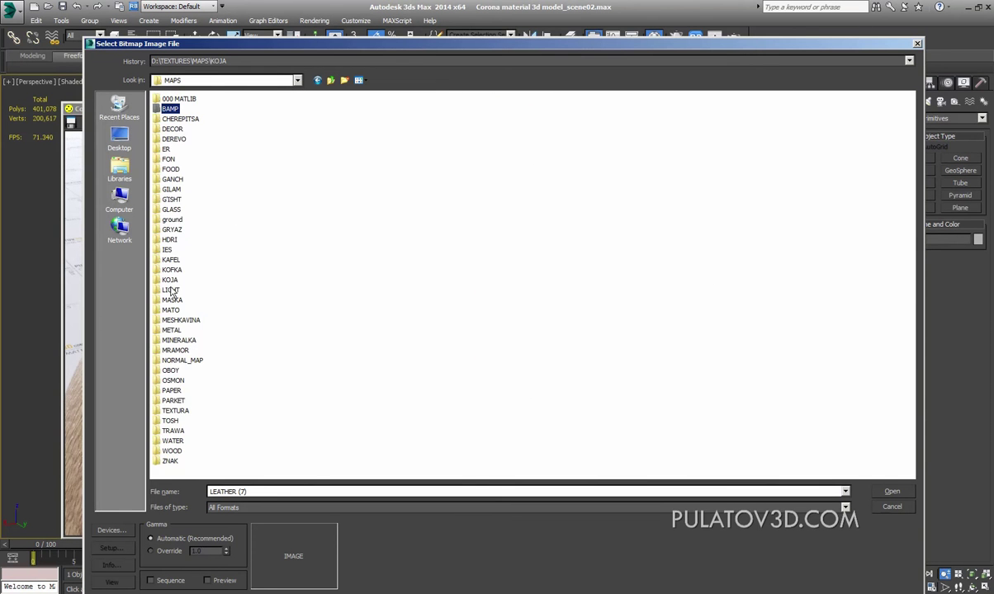
Step: Enter the KOJA folder and preview the ST174_L texture full size
{"action": "double_click", "coordinate": [169, 280]}
{"action": "left_click_drag", "start_coordinate": [910, 111], "coordinate": [918, 132]}
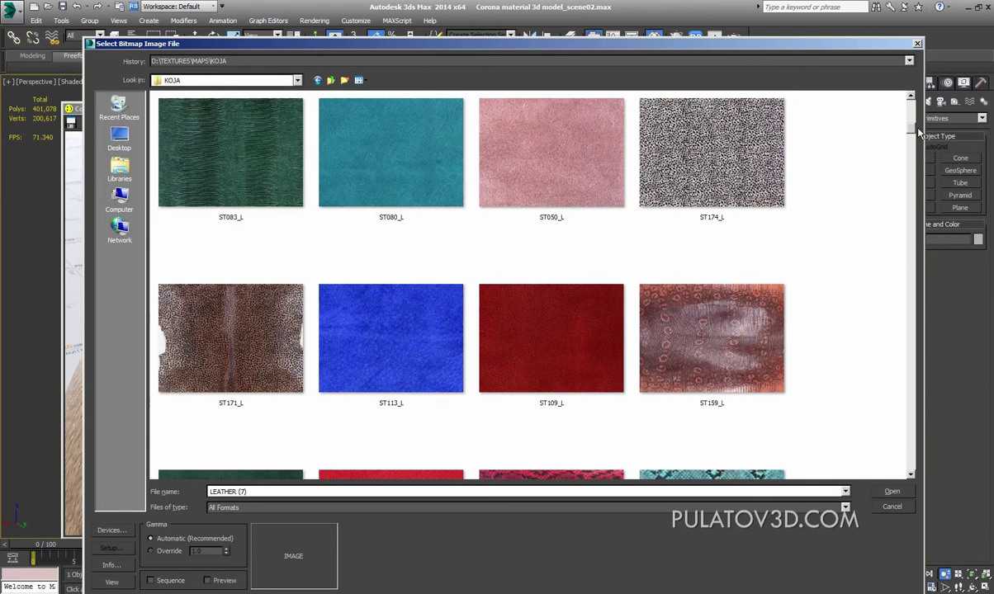
{"action": "double_click", "coordinate": [684, 179]}
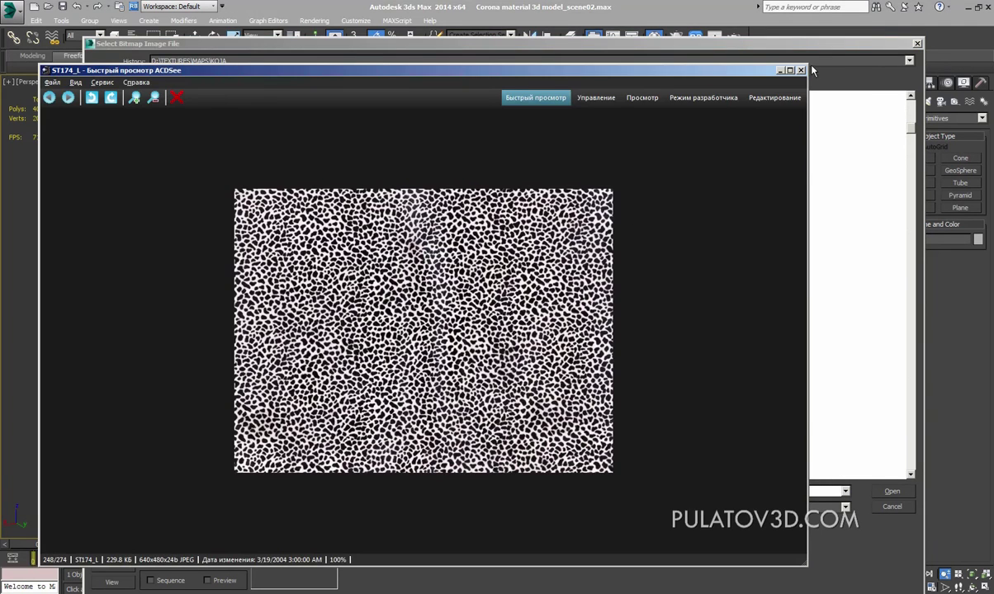
{"action": "key", "text": "Escape"}
{"action": "mouse_move", "coordinate": [912, 130]}
{"action": "left_mouse_down"}
{"action": "mouse_move", "coordinate": [926, 191]}
{"action": "mouse_move", "coordinate": [911, 215]}
{"action": "mouse_move", "coordinate": [913, 256]}
{"action": "left_mouse_up"}
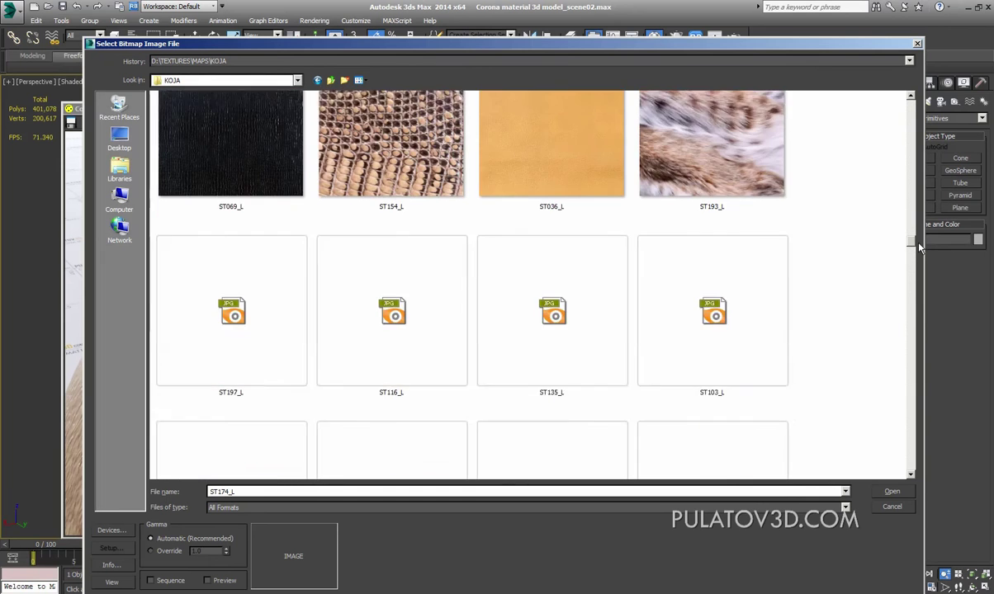
Step: Sort the list so KOJA files come first and preview KOJA (4)
{"action": "right_click", "coordinate": [849, 208]}
{"action": "mouse_move", "coordinate": [869, 218]}
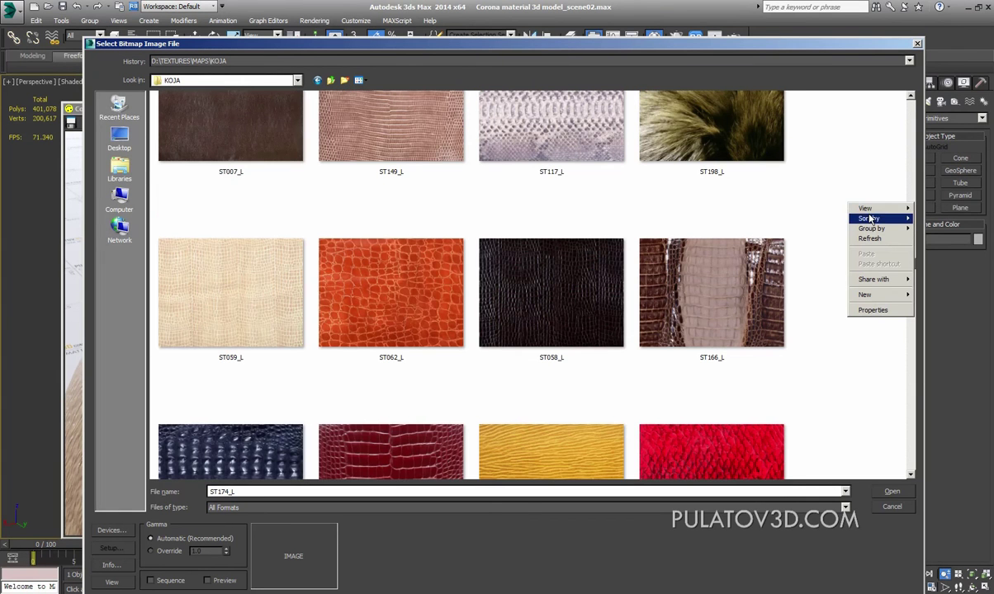
{"action": "left_click", "coordinate": [929, 218]}
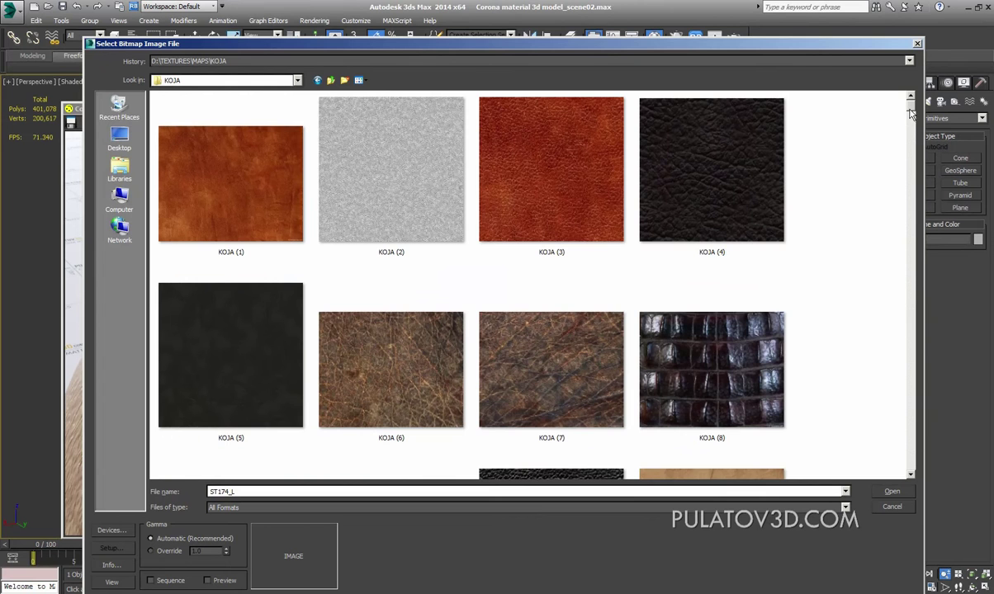
{"action": "right_click", "coordinate": [679, 126]}
{"action": "left_click", "coordinate": [698, 131]}
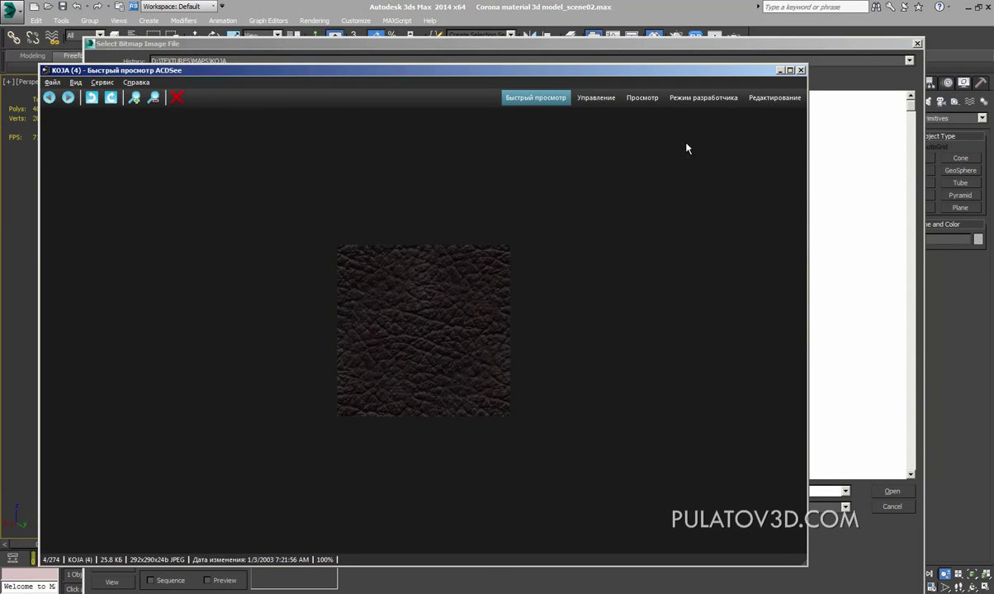
{"action": "left_click", "coordinate": [800, 70]}
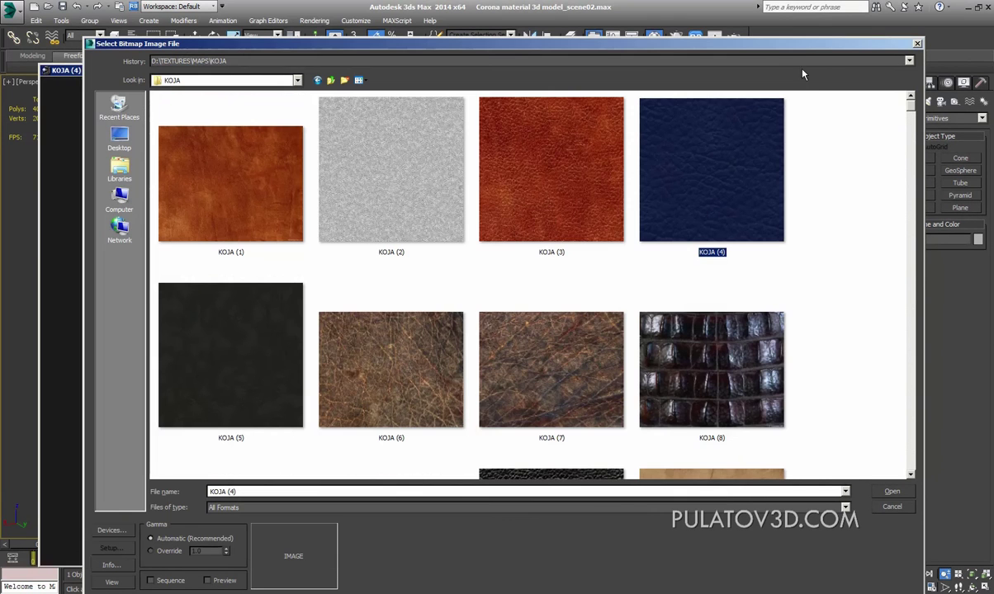
{"action": "scroll", "coordinate": [911, 123], "scroll_direction": "down", "scroll_amount": 2}
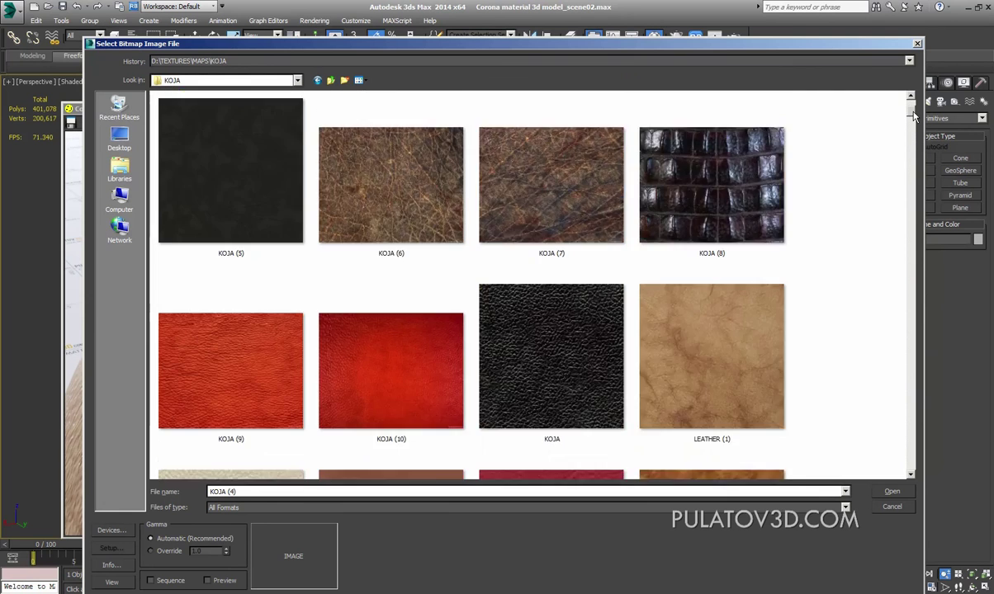
{"action": "scroll", "coordinate": [913, 121], "scroll_direction": "down", "scroll_amount": 2}
Step: Preview KOJA.jpg, then load it as the diffuse bitmap
{"action": "right_click", "coordinate": [556, 196]}
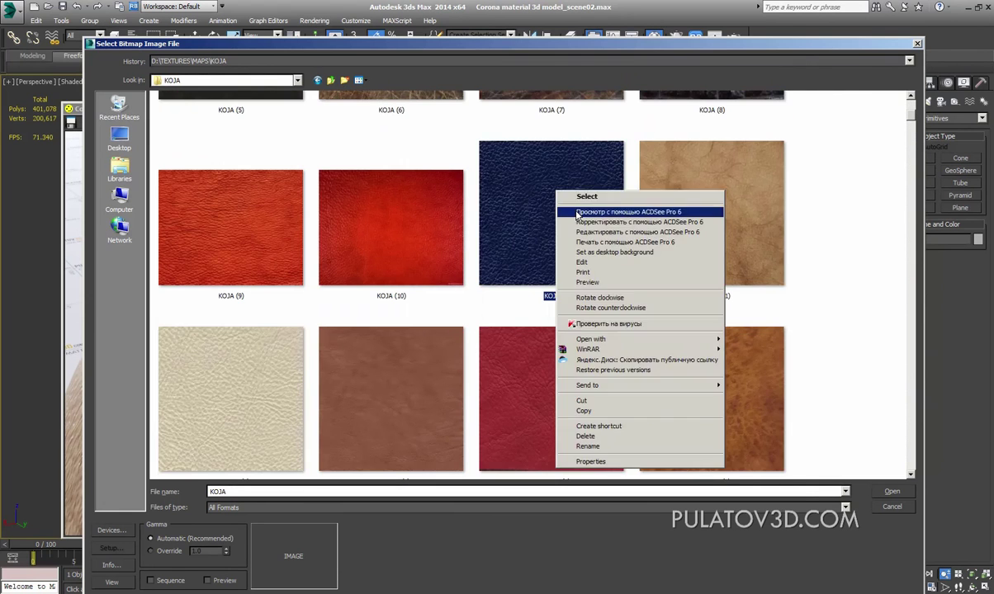
{"action": "left_click", "coordinate": [582, 207]}
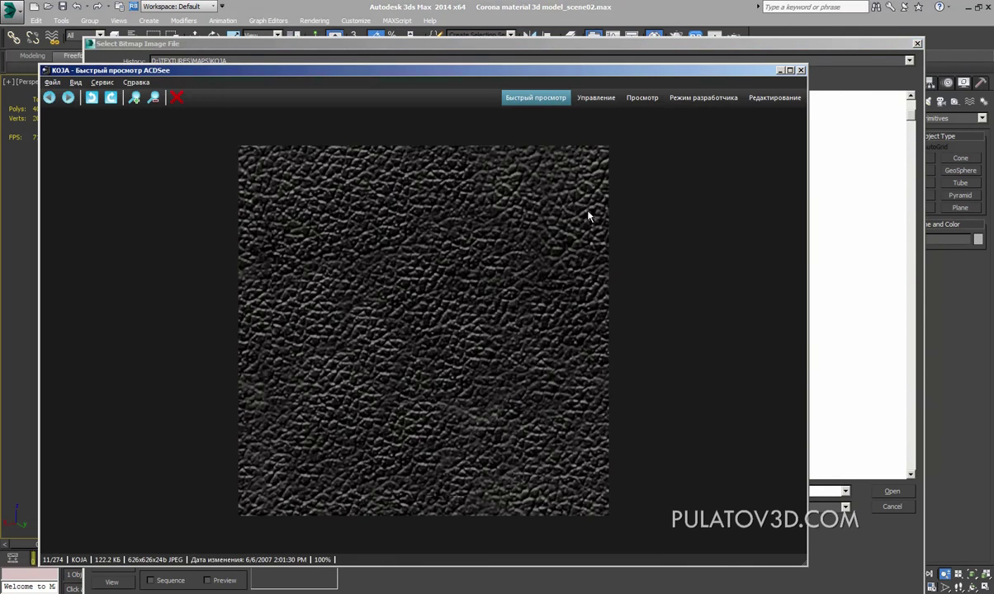
{"action": "left_click", "coordinate": [801, 70]}
{"action": "scroll", "coordinate": [912, 126], "scroll_direction": "down", "scroll_amount": 2}
{"action": "mouse_move", "coordinate": [912, 126]}
{"action": "left_mouse_down"}
{"action": "mouse_move", "coordinate": [921, 241]}
{"action": "mouse_move", "coordinate": [911, 106]}
{"action": "left_mouse_up"}
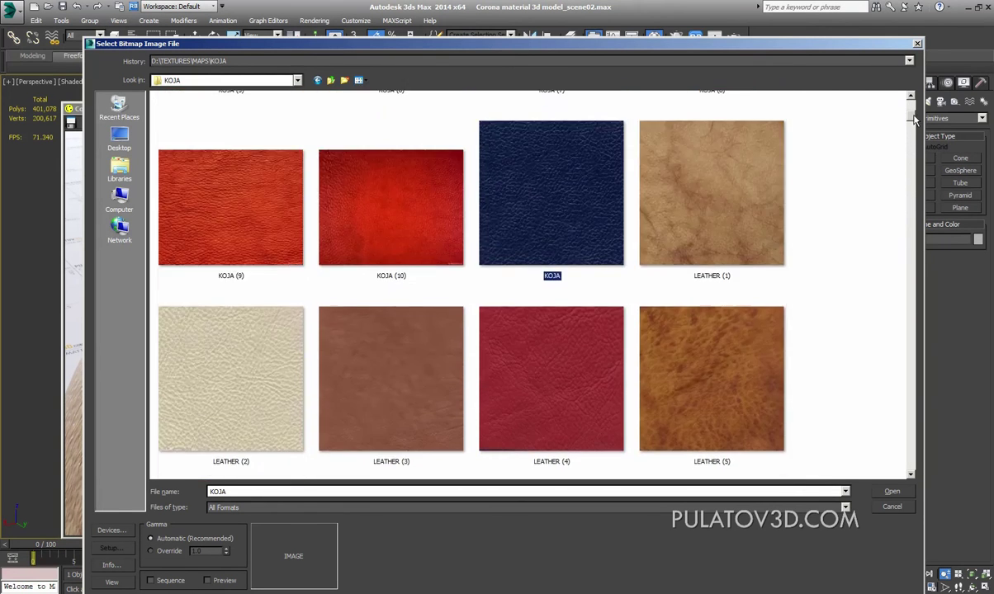
{"action": "double_click", "coordinate": [528, 271]}
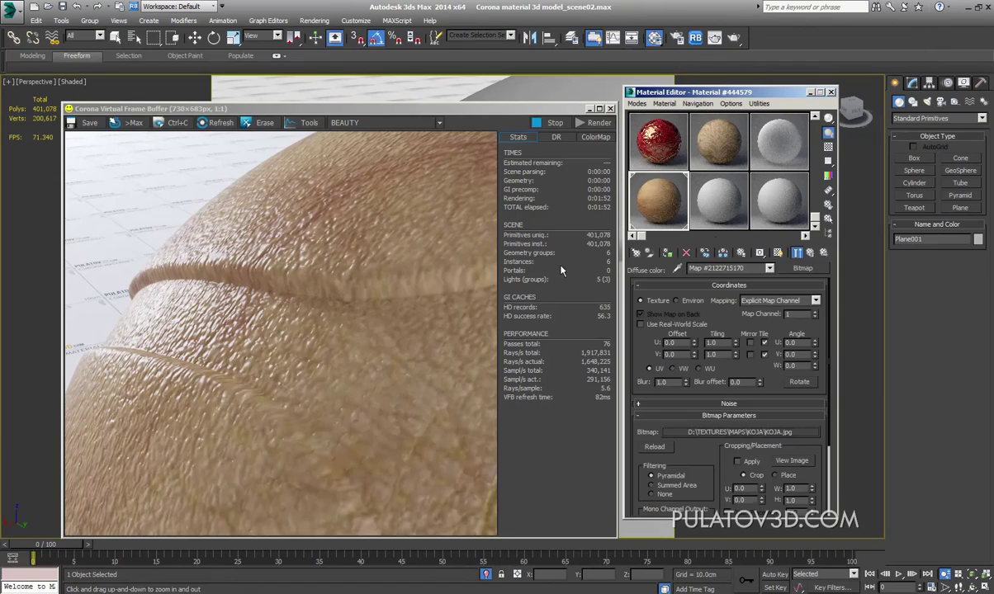
Step: Set the diffuse bitmap's U and V Tiling to 5.0
{"action": "left_click", "coordinate": [812, 255]}
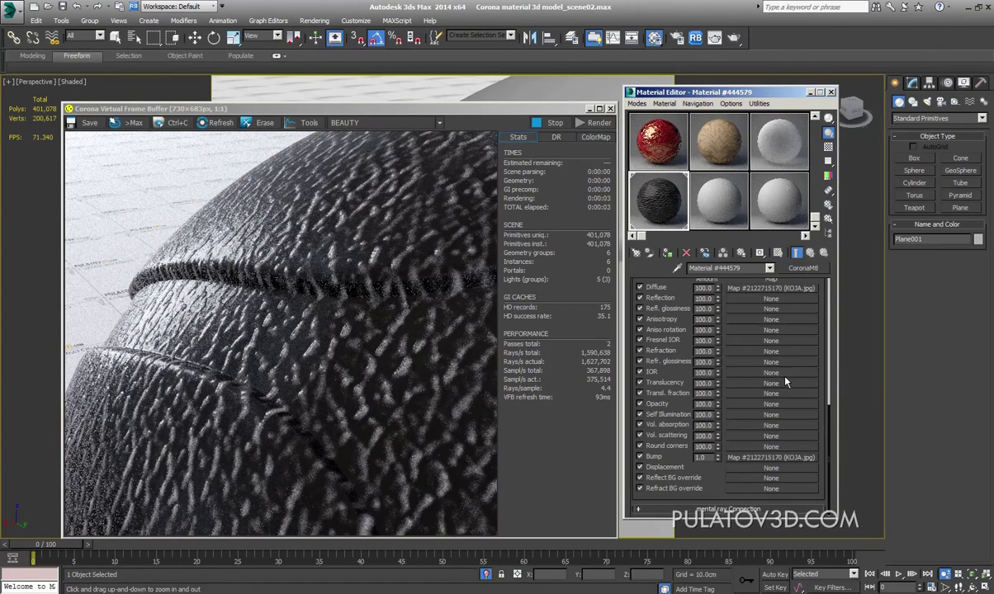
{"action": "left_click", "coordinate": [757, 289]}
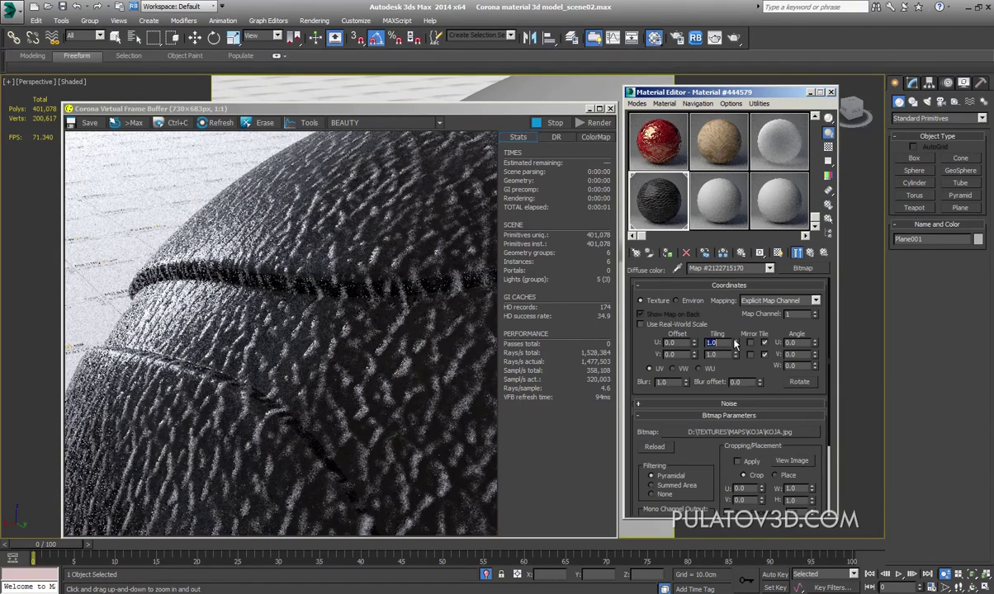
{"action": "type", "text": "5"}
{"action": "key", "text": "Tab"}
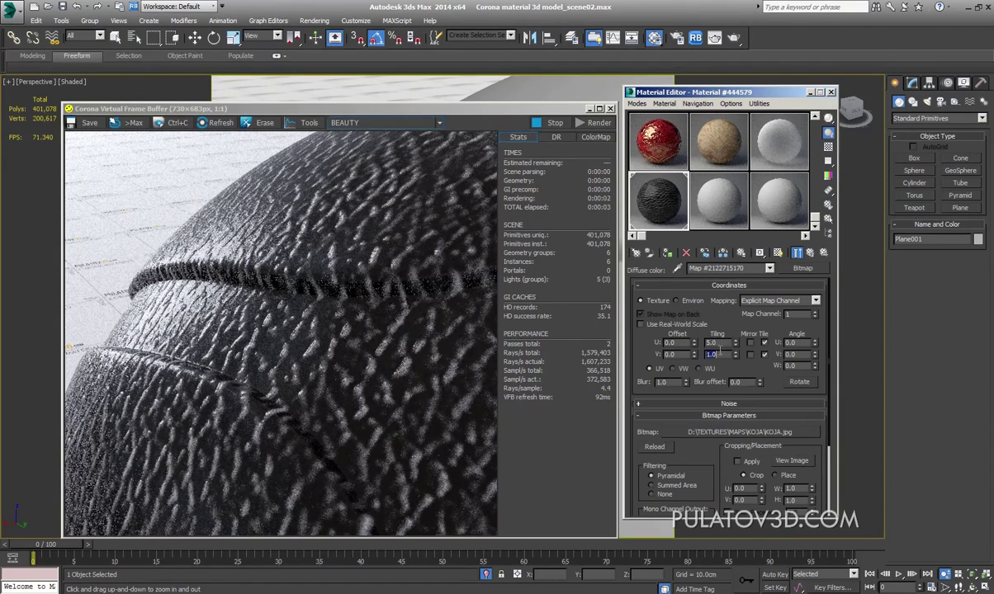
{"action": "type", "text": "5"}
{"action": "key", "text": "Return"}
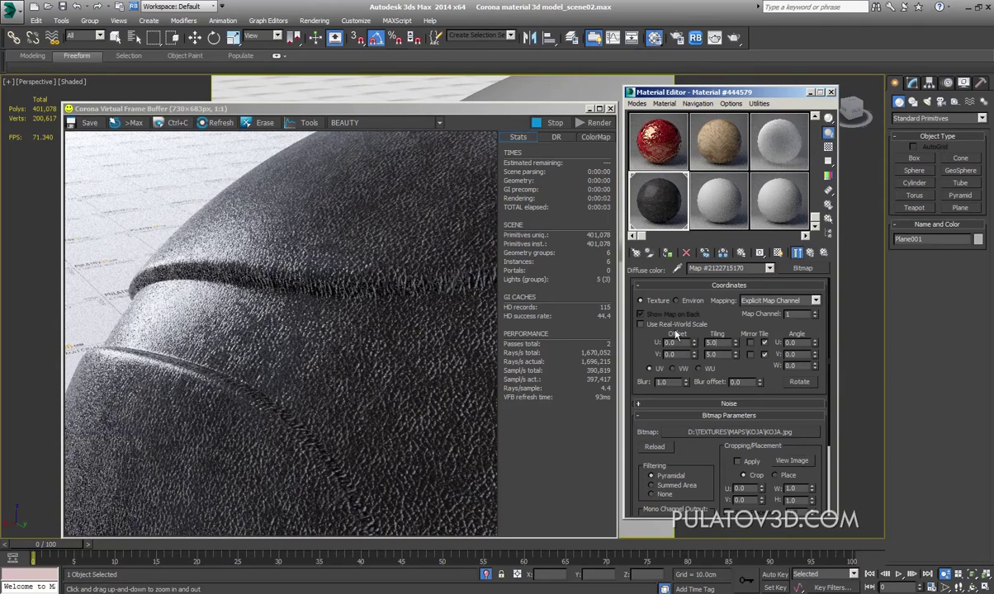
Step: View the Bump bitmap's image to check it, then return to the CoronaMtl
{"action": "left_click", "coordinate": [810, 254]}
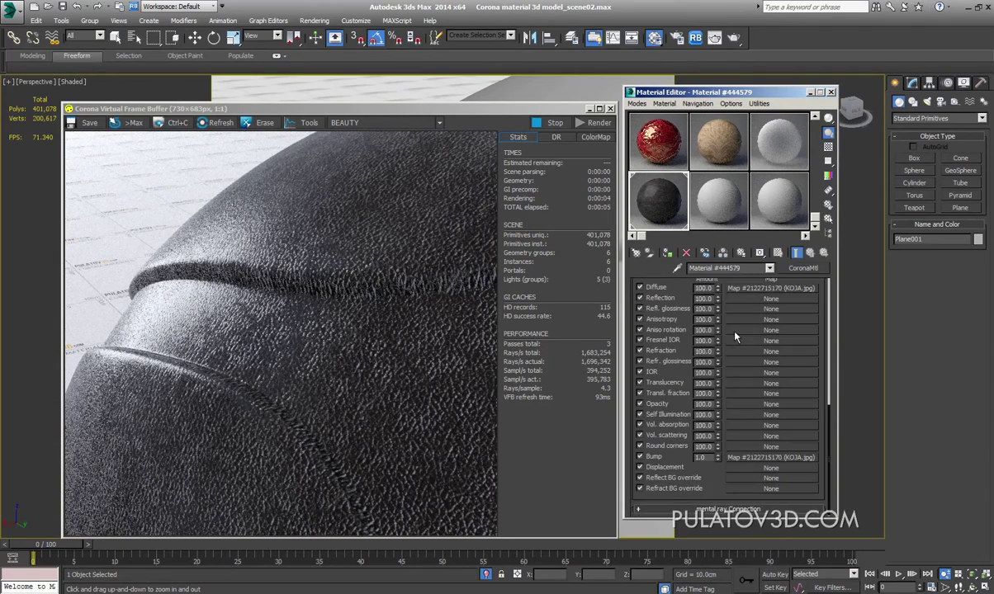
{"action": "left_click", "coordinate": [791, 461]}
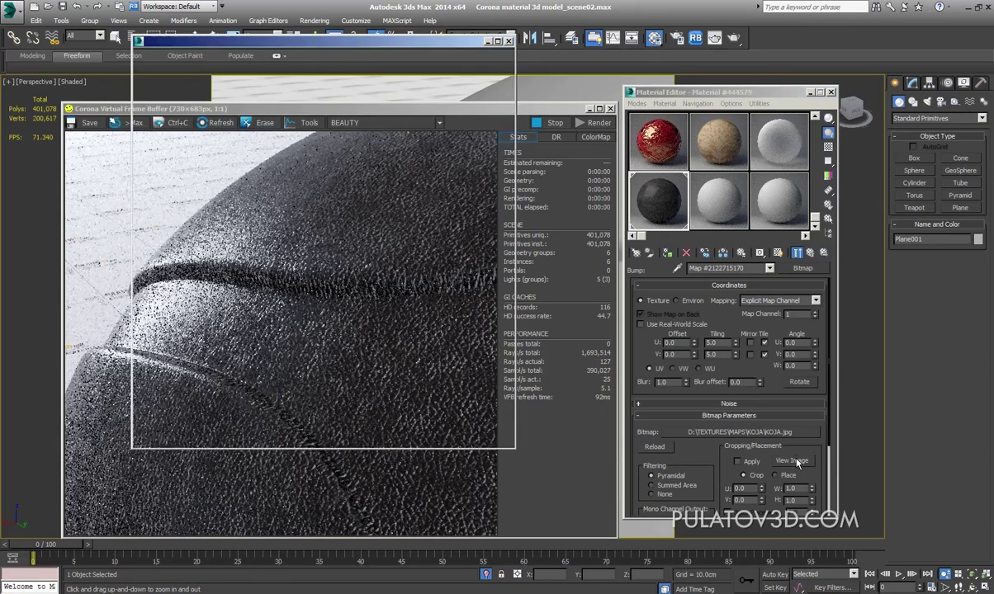
{"action": "left_click", "coordinate": [509, 41]}
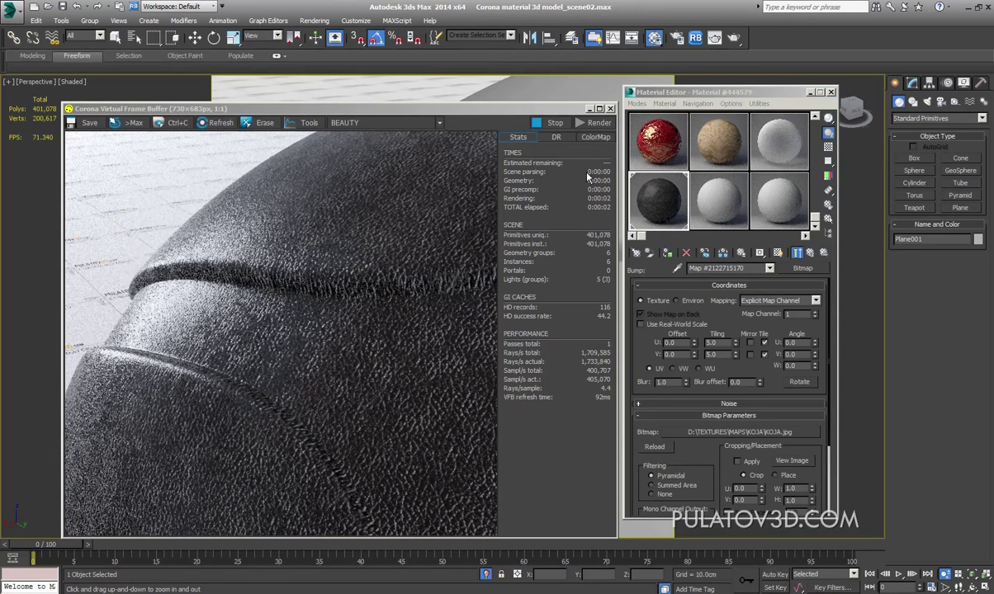
{"action": "left_click", "coordinate": [811, 254]}
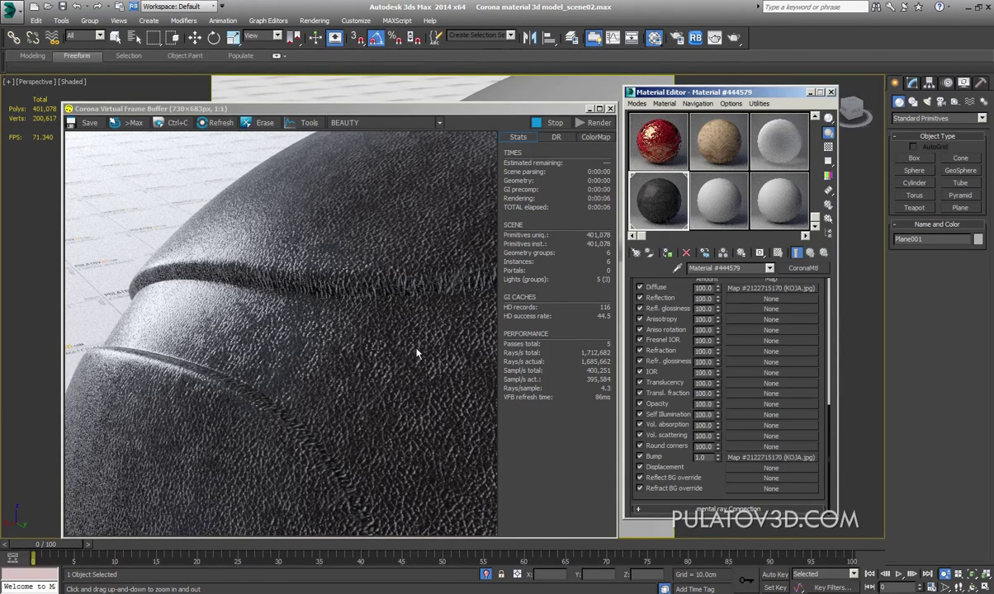
Step: Clear the leather map from the Diffuse slot
{"action": "left_click_drag", "start_coordinate": [681, 283], "coordinate": [692, 344]}
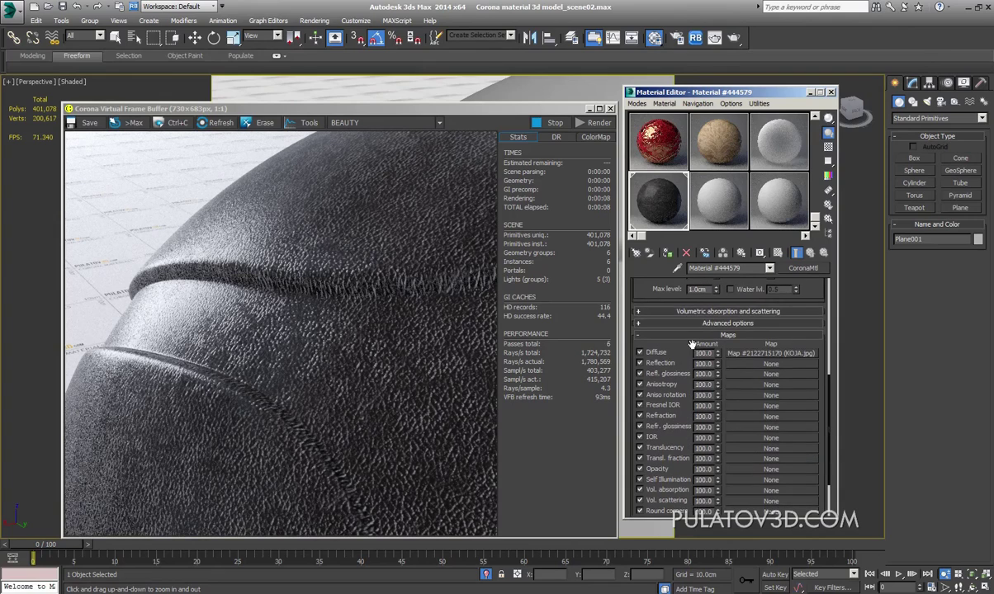
{"action": "right_click", "coordinate": [740, 356]}
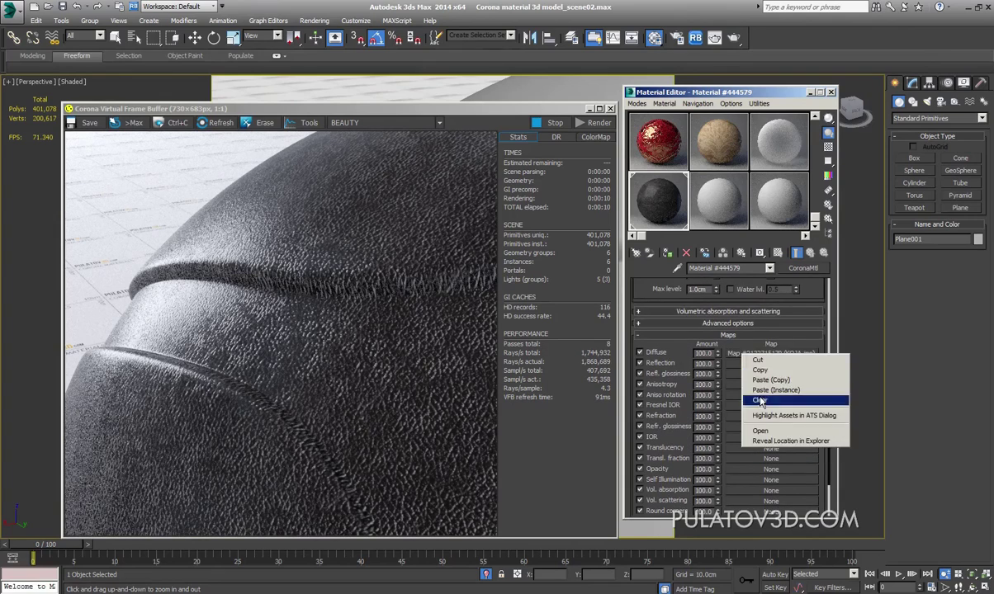
{"action": "left_click", "coordinate": [764, 379]}
Step: Set the diffuse colour to near-black RGB 2,2,2
{"action": "left_click_drag", "start_coordinate": [660, 287], "coordinate": [665, 495]}
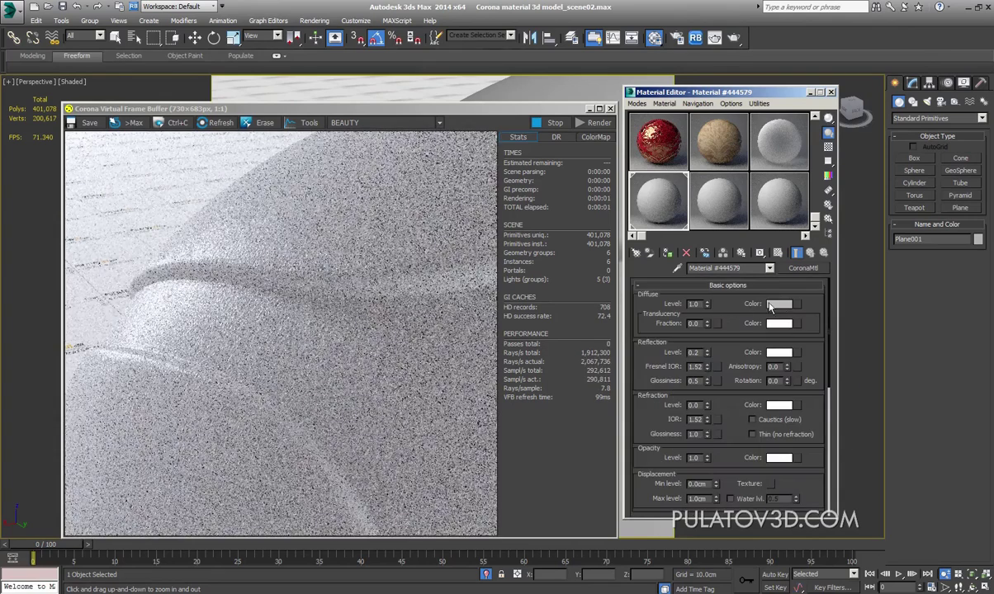
{"action": "left_click", "coordinate": [778, 304]}
{"action": "left_click_drag", "start_coordinate": [309, 141], "coordinate": [347, 112]}
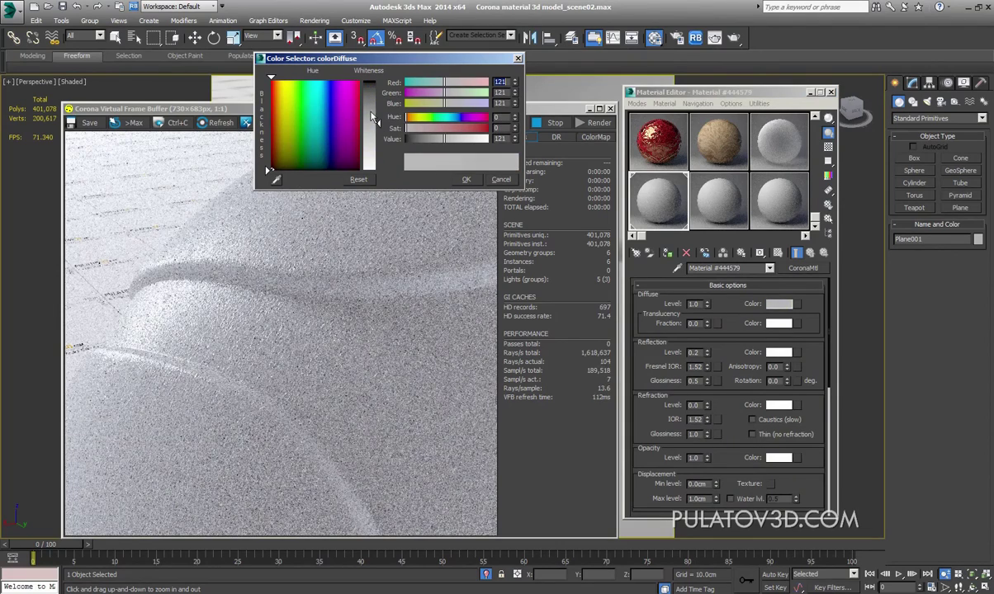
{"action": "left_click_drag", "start_coordinate": [373, 118], "coordinate": [366, 81]}
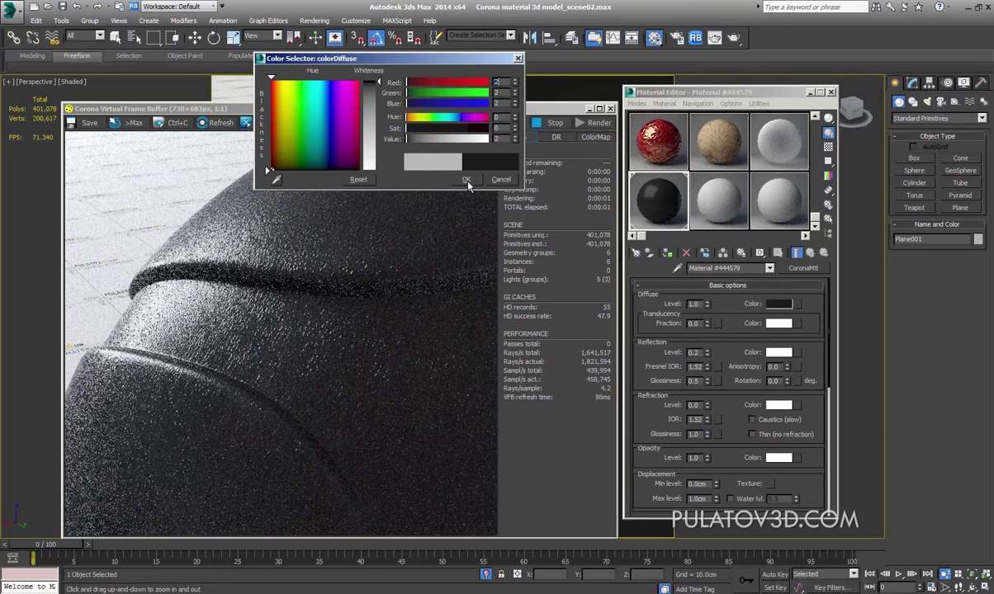
{"action": "left_click", "coordinate": [466, 181]}
{"action": "scroll", "coordinate": [657, 412], "scroll_direction": "down", "scroll_amount": 5}
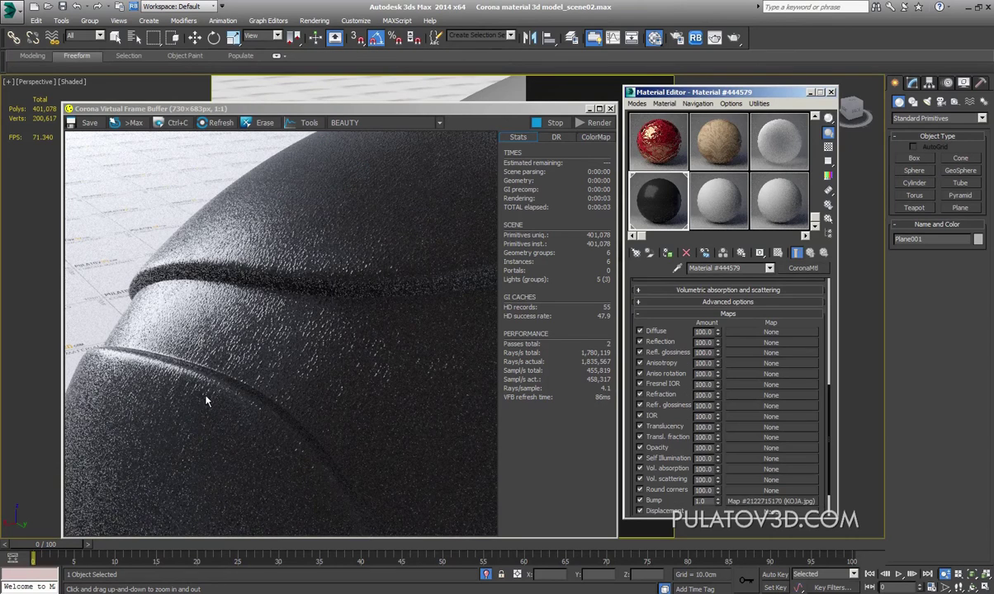
{"action": "scroll", "coordinate": [763, 426], "scroll_direction": "down", "scroll_amount": 2}
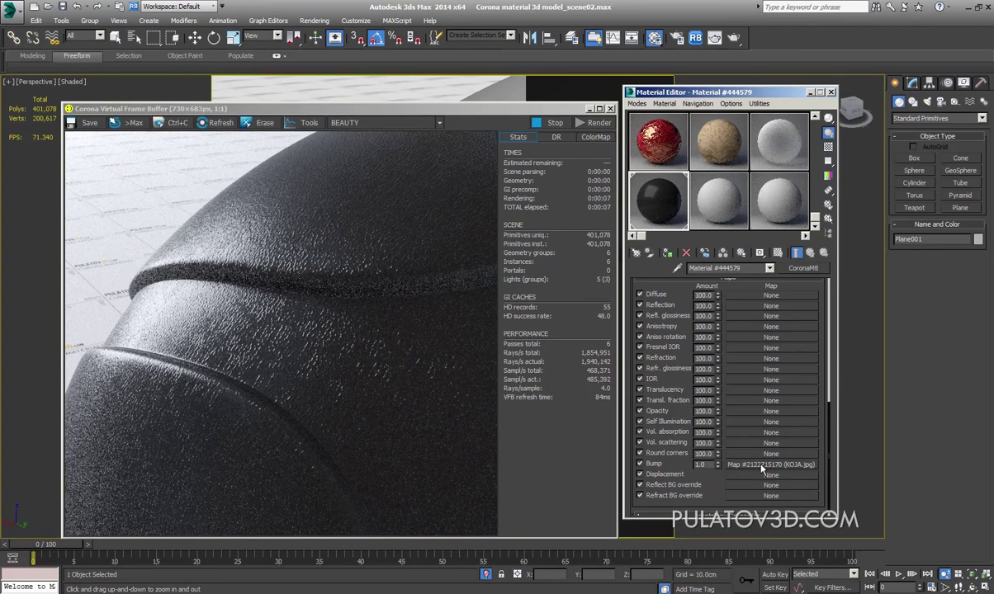
Step: View the bump leather image, then set its U and V Tiling to 3.0
{"action": "left_click", "coordinate": [762, 465]}
{"action": "left_click", "coordinate": [791, 461]}
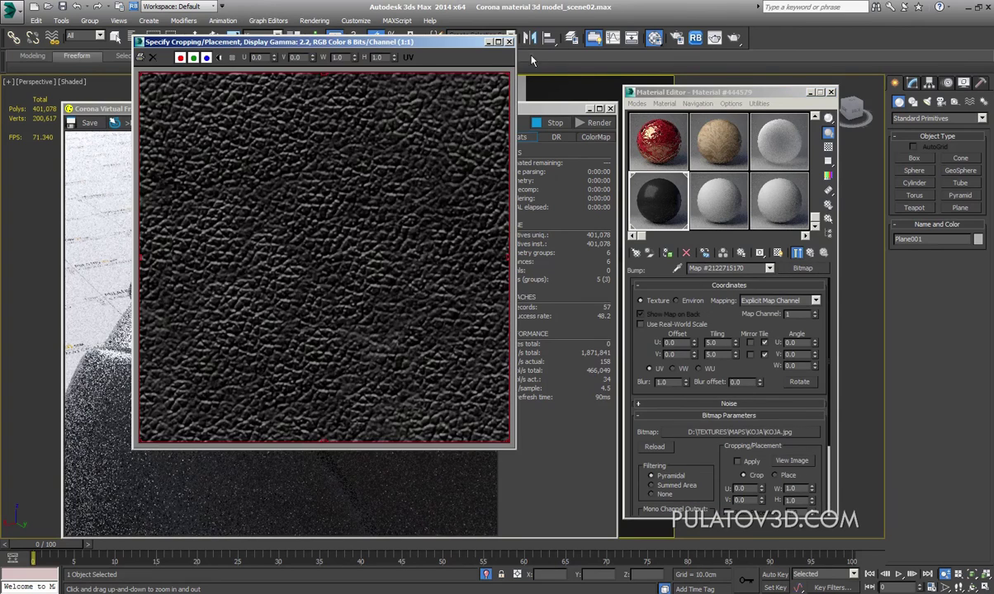
{"action": "left_click", "coordinate": [508, 41]}
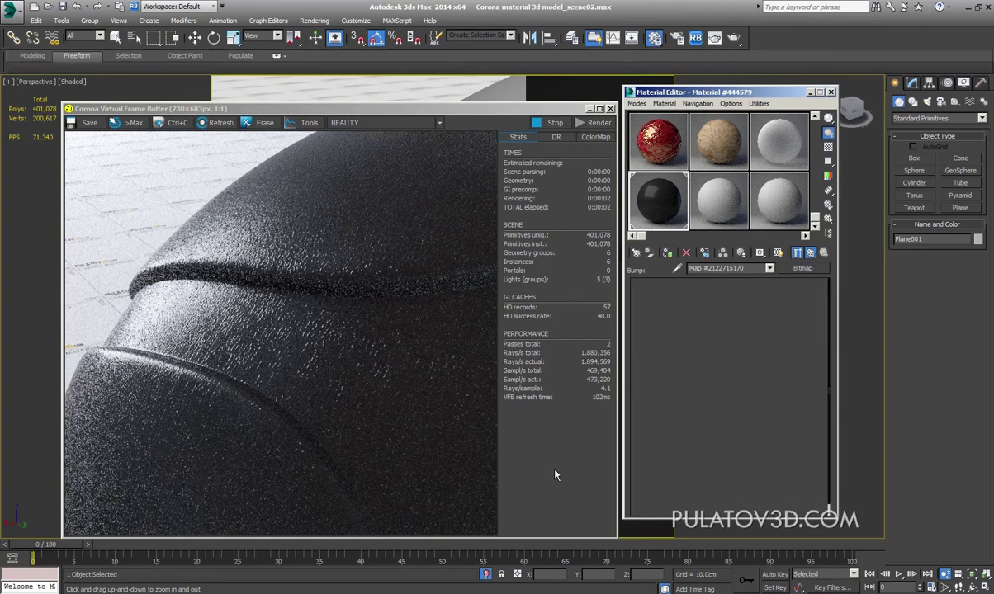
{"action": "key", "text": "Up"}
{"action": "left_click", "coordinate": [753, 467]}
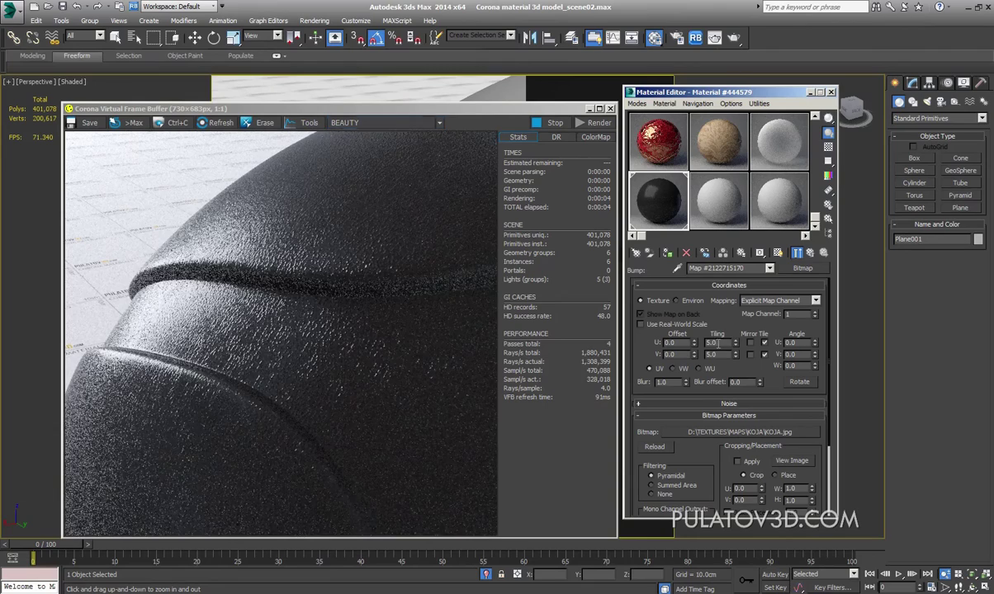
{"action": "double_click", "coordinate": [715, 342]}
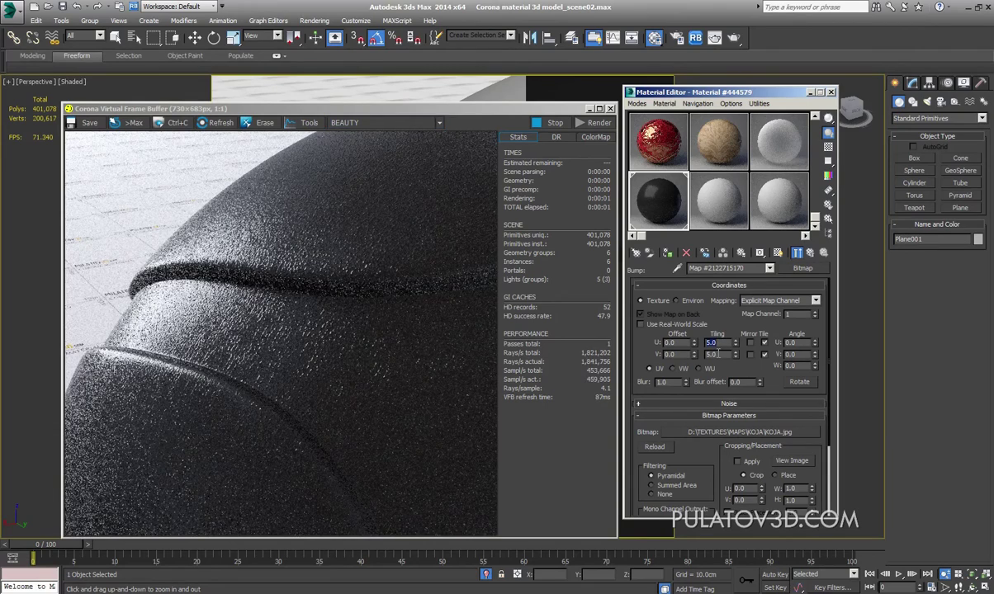
{"action": "type", "text": "3"}
{"action": "double_click", "coordinate": [714, 355]}
{"action": "type", "text": "3"}
{"action": "key", "text": "Return"}
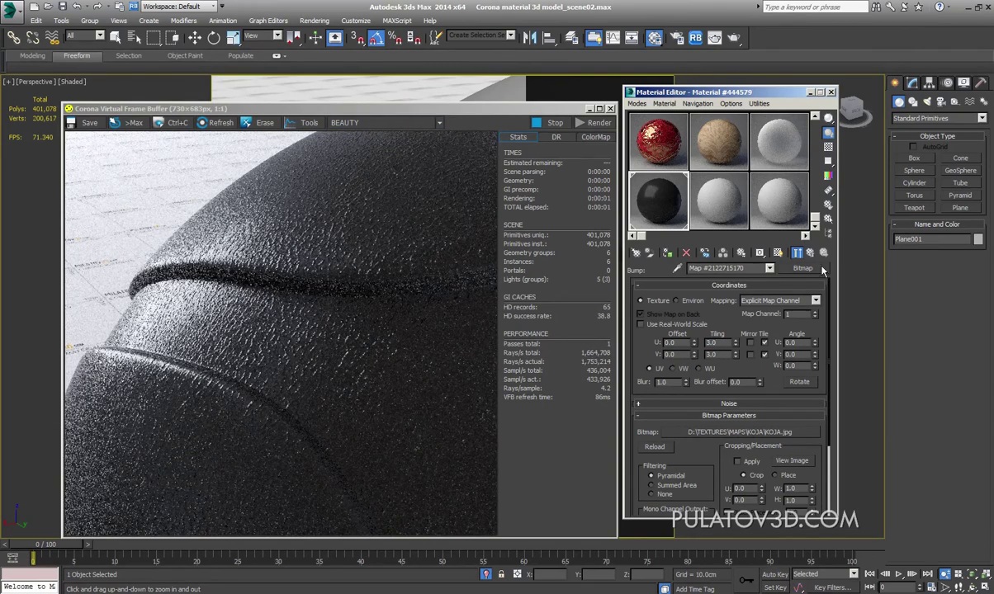
Step: Set the Bump amount to 2.0, then invert it to -2.0, and zoom in on the leather
{"action": "left_click", "coordinate": [759, 253]}
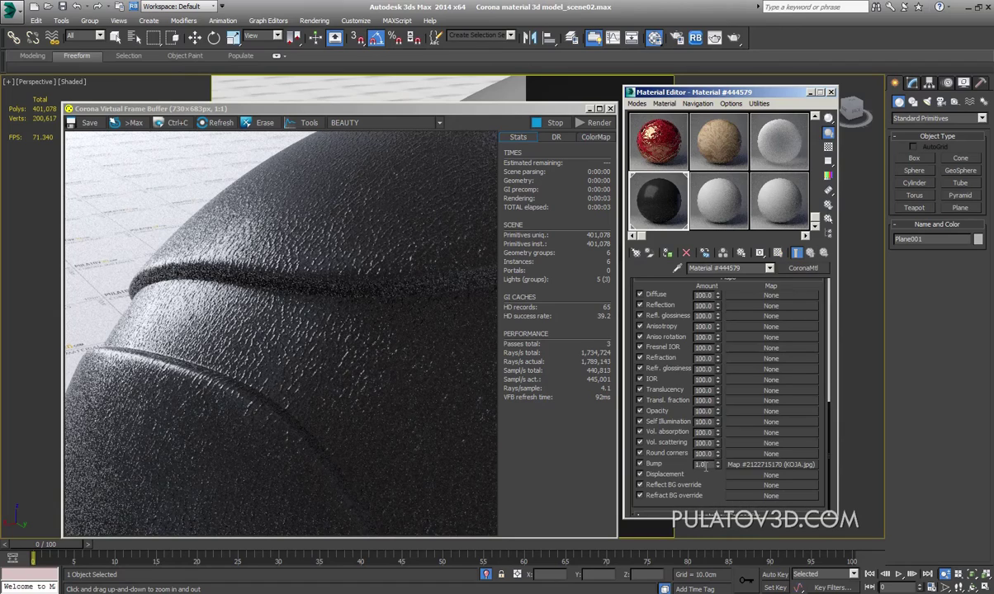
{"action": "type", "text": "2"}
{"action": "key", "text": "Return"}
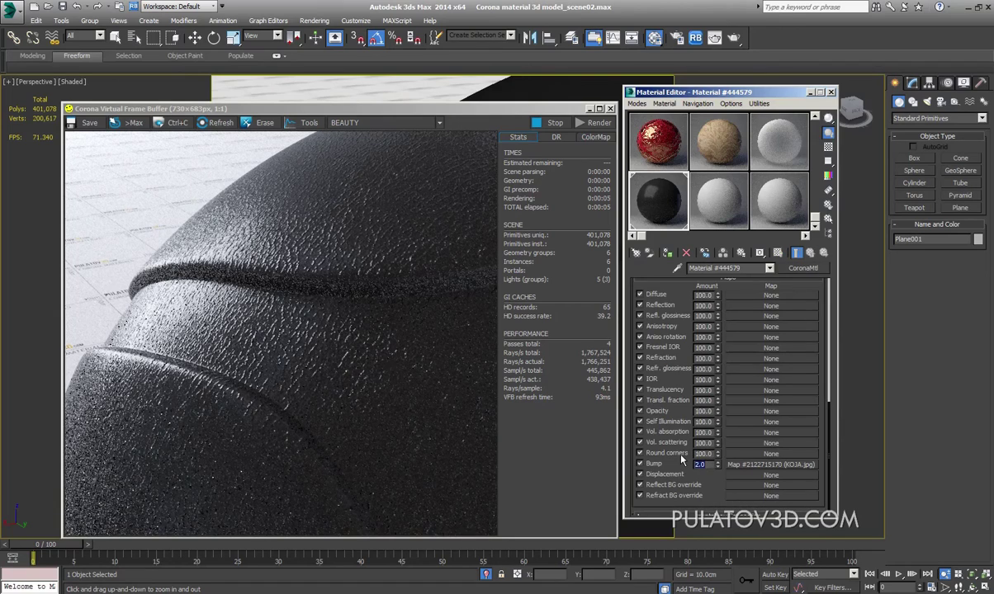
{"action": "left_click", "coordinate": [371, 379]}
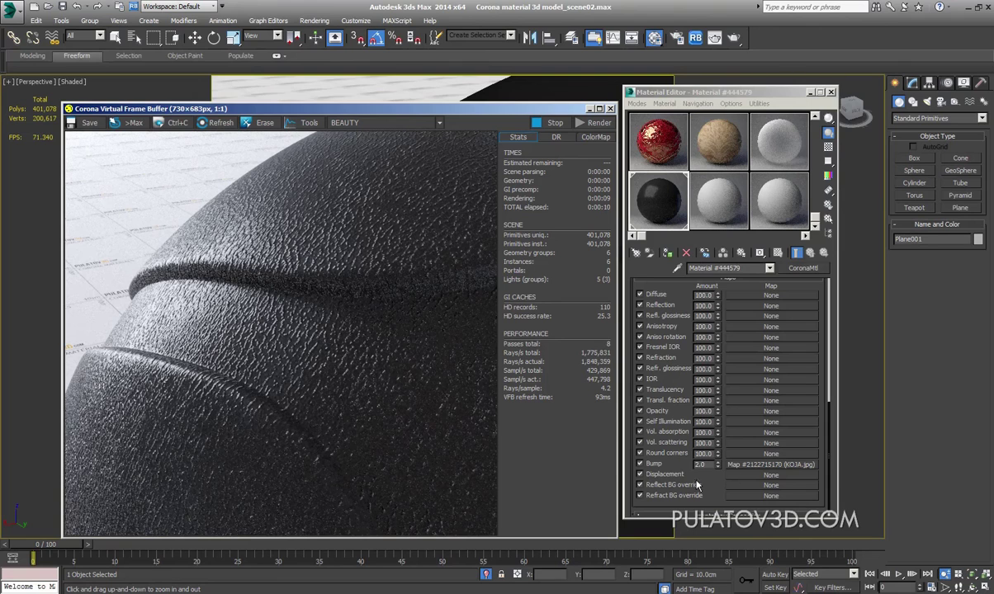
{"action": "double_click", "coordinate": [700, 465]}
{"action": "type", "text": "-2"}
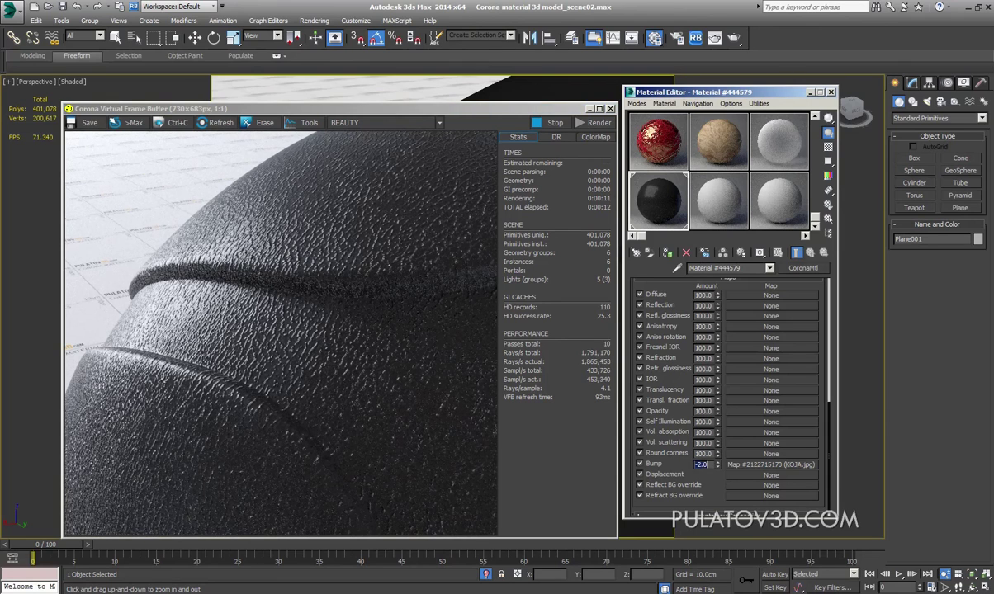
{"action": "key", "text": "Return"}
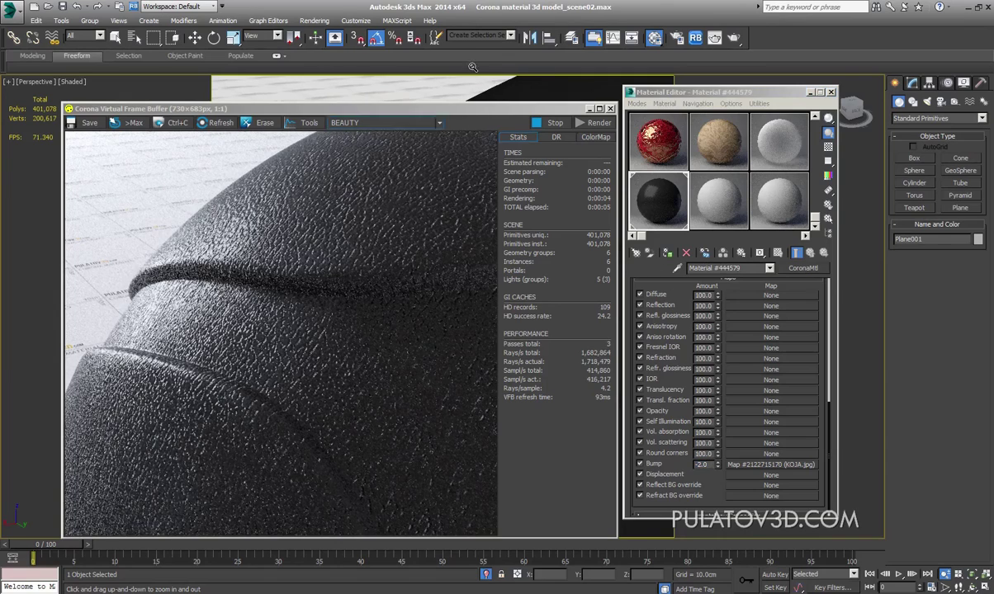
{"action": "mouse_move", "coordinate": [478, 89]}
{"action": "left_mouse_down"}
{"action": "mouse_move", "coordinate": [467, 60]}
{"action": "mouse_move", "coordinate": [507, 112]}
{"action": "left_mouse_up"}
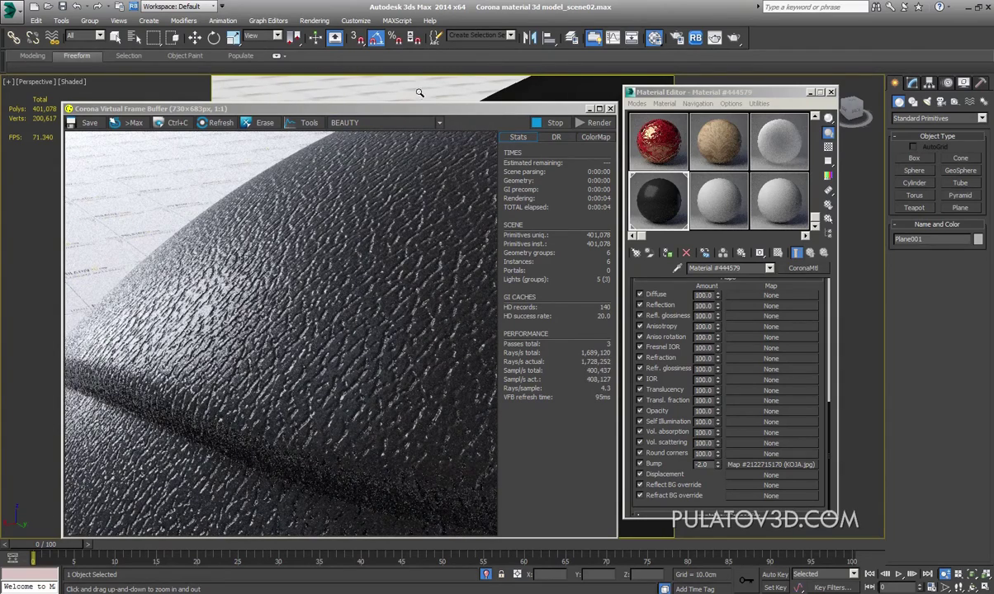
{"action": "left_click_drag", "start_coordinate": [420, 93], "coordinate": [404, 112]}
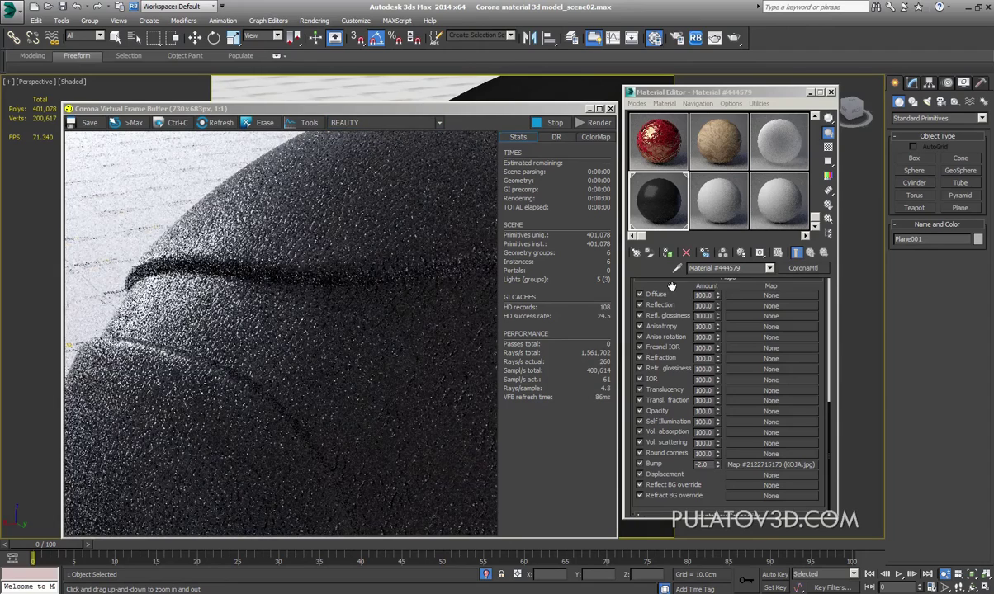
{"action": "scroll", "coordinate": [671, 287], "scroll_direction": "up", "scroll_amount": 5}
{"action": "scroll", "coordinate": [726, 298], "scroll_direction": "up", "scroll_amount": 3}
{"action": "scroll", "coordinate": [776, 305], "scroll_direction": "up", "scroll_amount": 3}
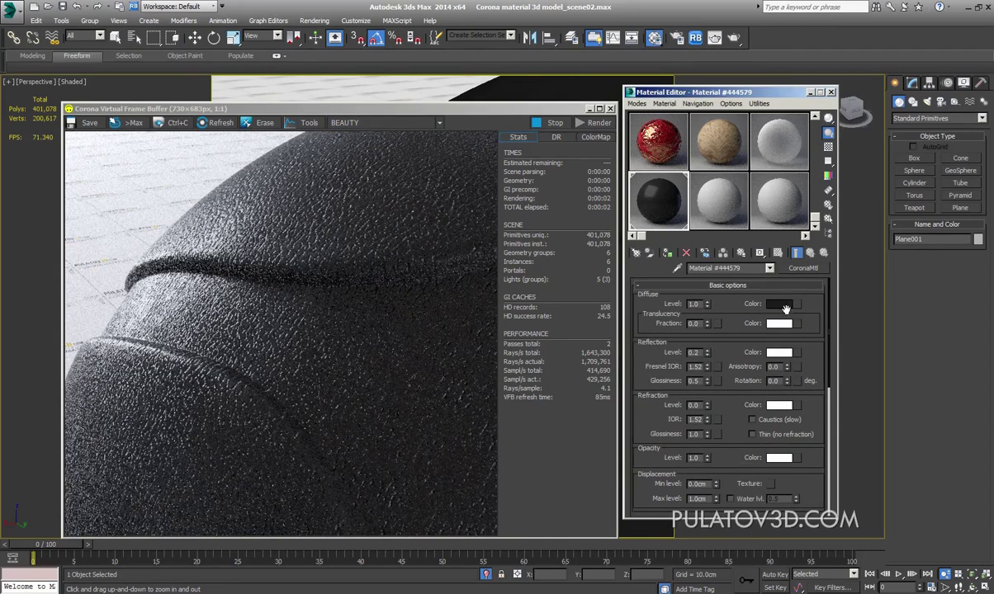
Step: Change the diffuse colour to dark reddish brown R22 G7 B2 (hue 10)
{"action": "left_click", "coordinate": [785, 308]}
{"action": "left_click_drag", "start_coordinate": [293, 148], "coordinate": [272, 165]}
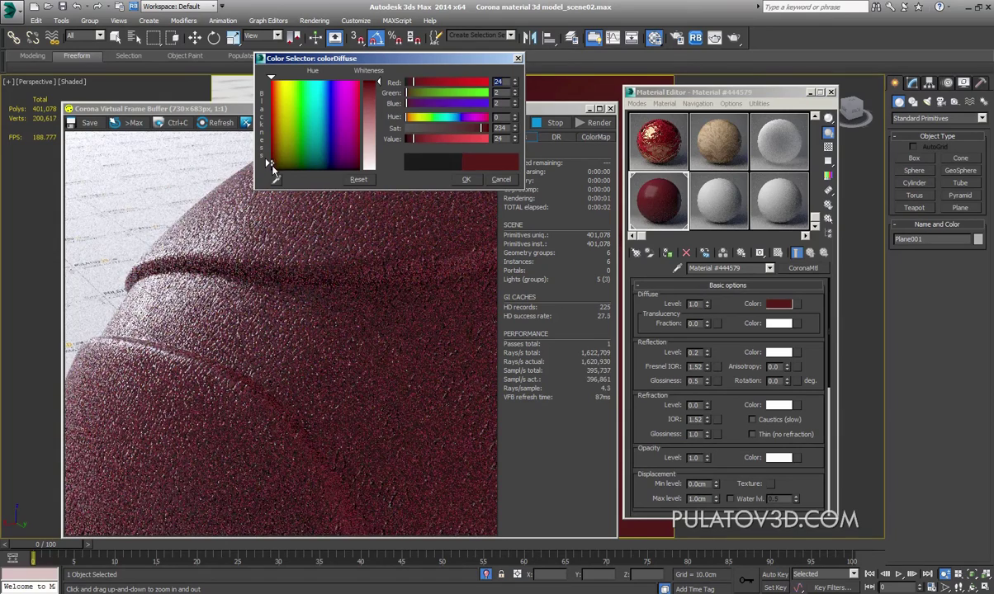
{"action": "left_click_drag", "start_coordinate": [272, 166], "coordinate": [278, 165]}
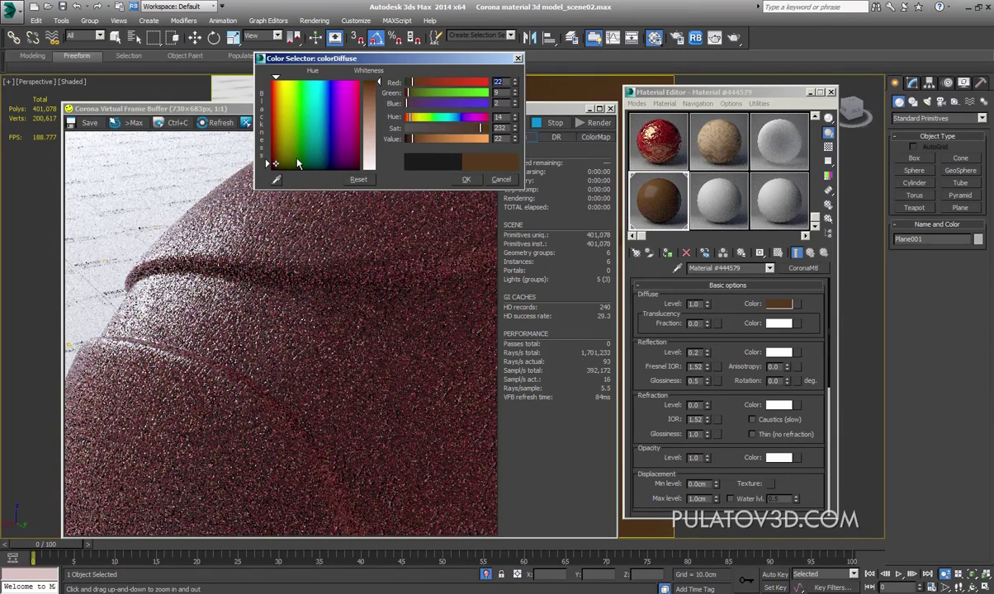
{"action": "left_click", "coordinate": [408, 118]}
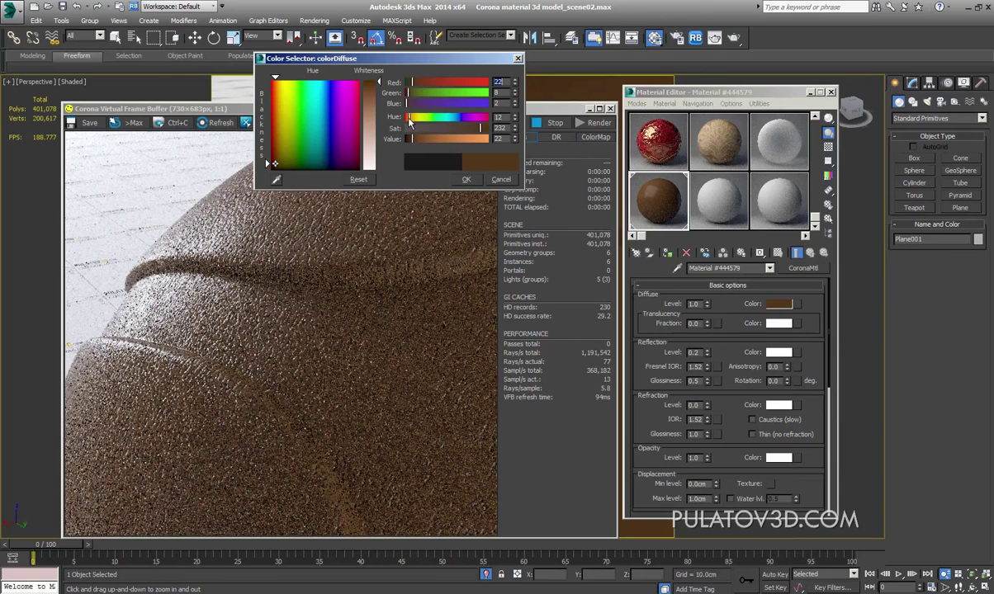
{"action": "left_click_drag", "start_coordinate": [410, 120], "coordinate": [406, 119]}
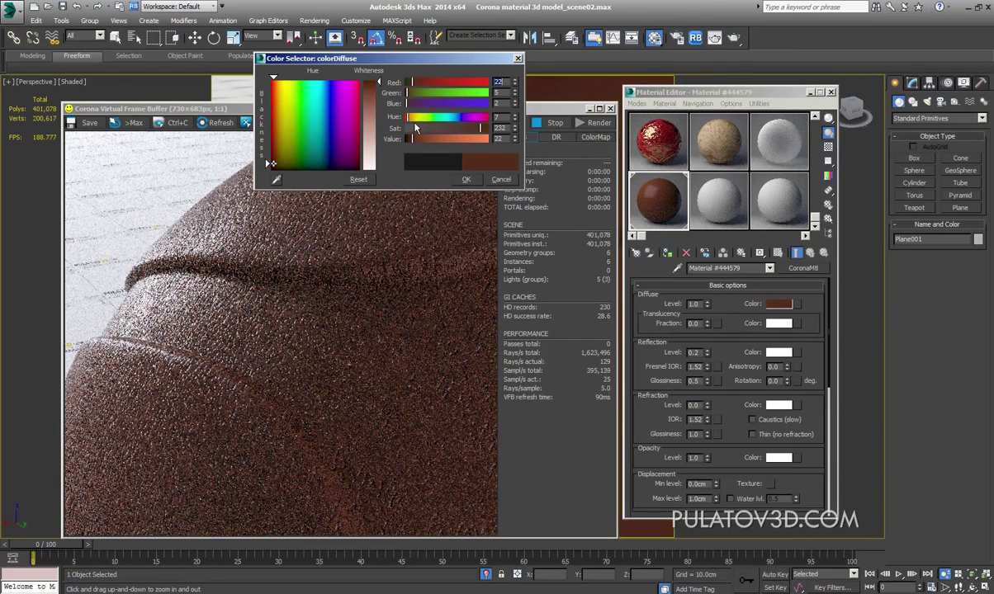
{"action": "left_click", "coordinate": [515, 118]}
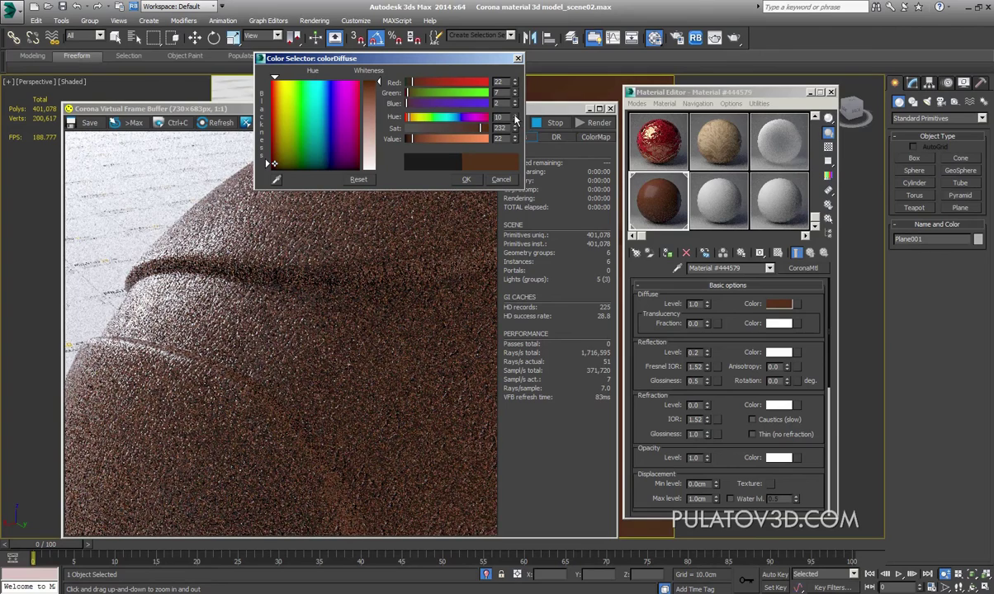
{"action": "left_click", "coordinate": [466, 180]}
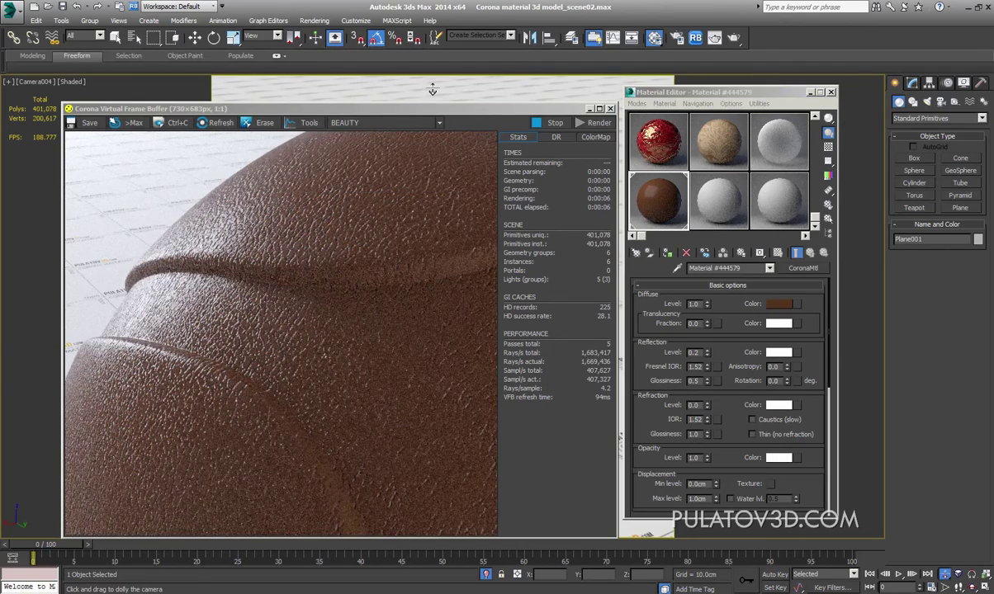
Step: Dolly the camera out to frame the whole shader ball and review the Maps rollout
{"action": "left_click_drag", "start_coordinate": [432, 89], "coordinate": [413, 182]}
{"action": "left_click", "coordinate": [413, 181]}
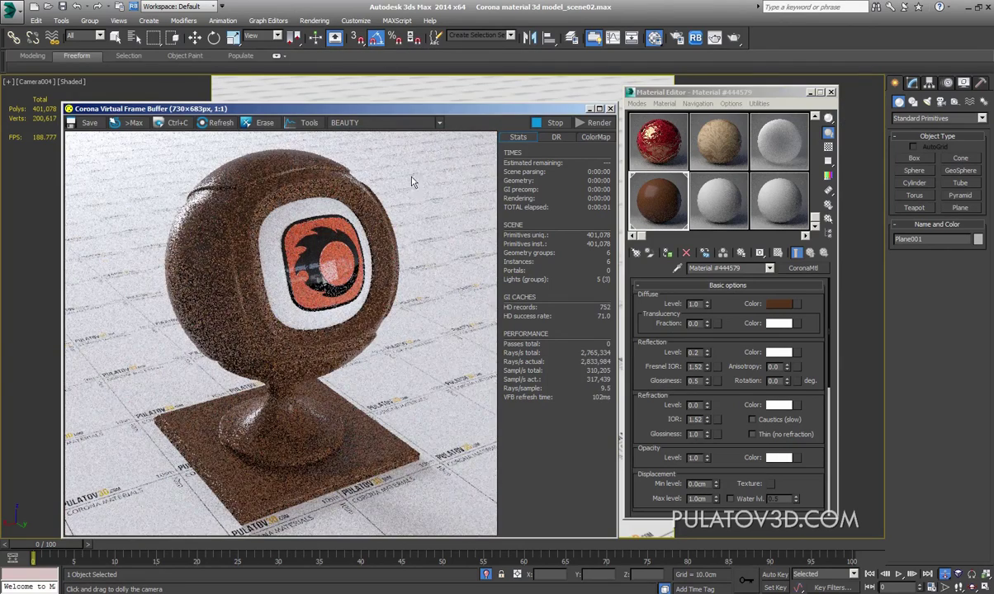
{"action": "left_click", "coordinate": [723, 319]}
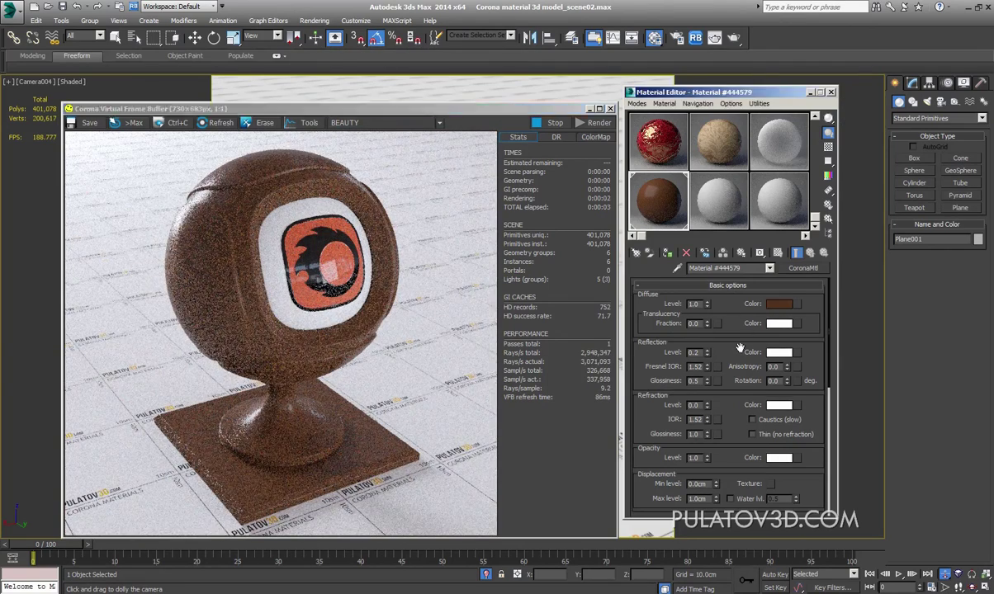
{"action": "scroll", "coordinate": [725, 316], "scroll_direction": "down", "scroll_amount": 3}
{"action": "scroll", "coordinate": [725, 316], "scroll_direction": "up", "scroll_amount": 3}
{"action": "scroll", "coordinate": [739, 391], "scroll_direction": "down", "scroll_amount": 3}
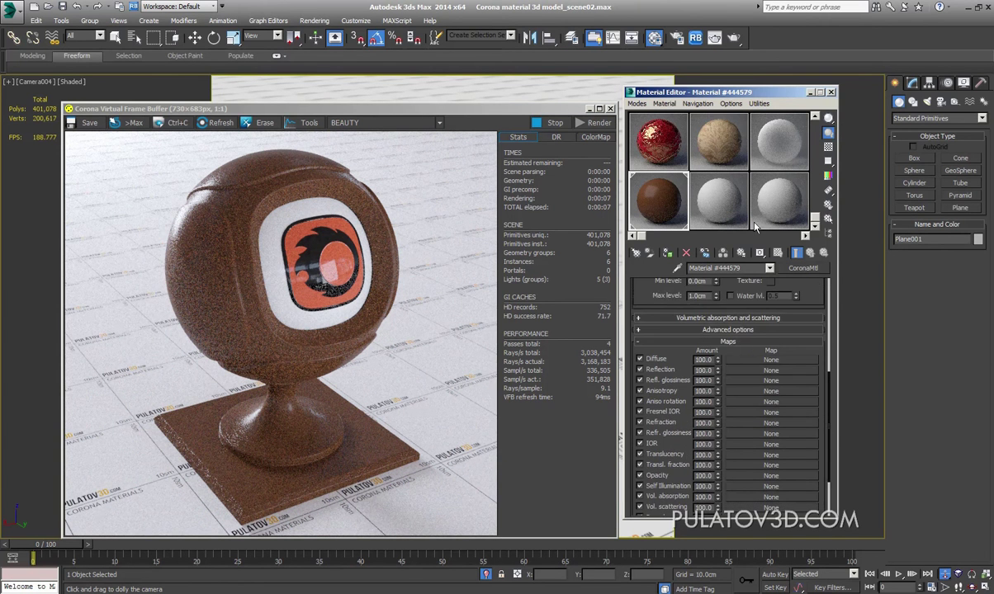
{"action": "scroll", "coordinate": [680, 321], "scroll_direction": "down", "scroll_amount": 2}
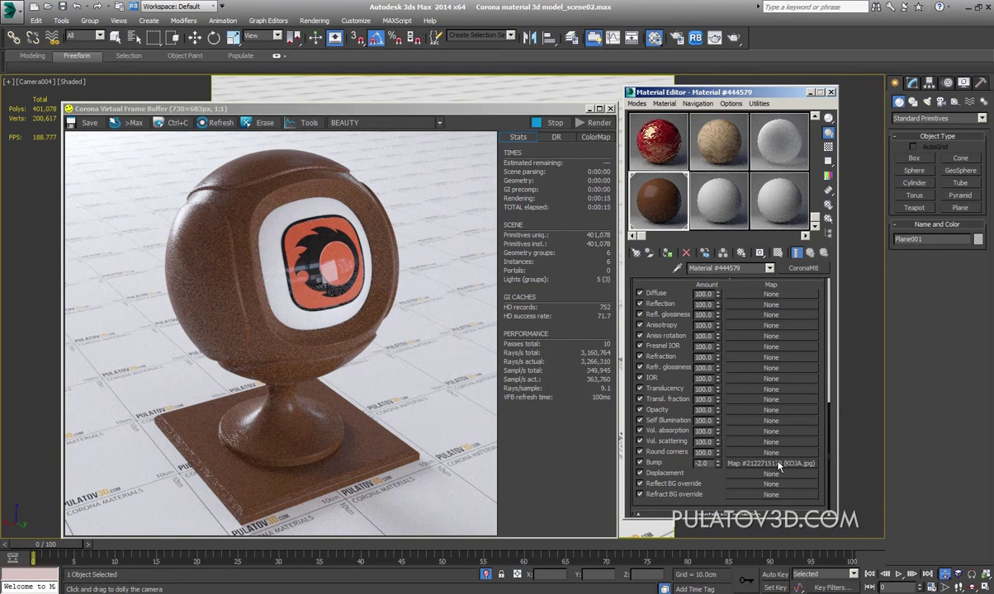
Step: Reposition the Corona frame buffer over the viewport and close the Material Editor
{"action": "mouse_move", "coordinate": [543, 110]}
{"action": "left_mouse_down"}
{"action": "mouse_move", "coordinate": [497, 109]}
{"action": "mouse_move", "coordinate": [674, 97]}
{"action": "left_mouse_up"}
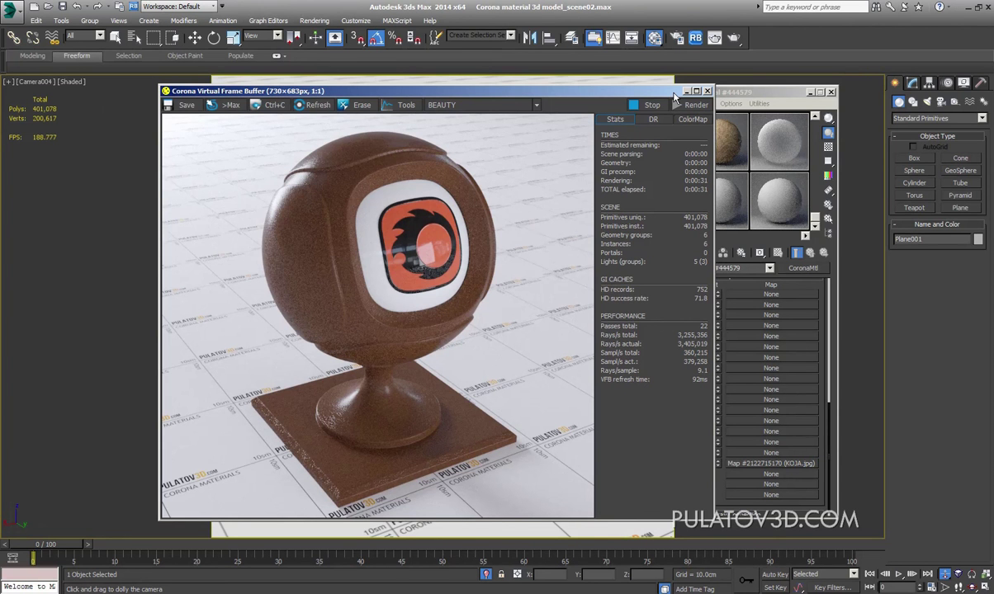
{"action": "left_click_drag", "start_coordinate": [674, 96], "coordinate": [679, 96]}
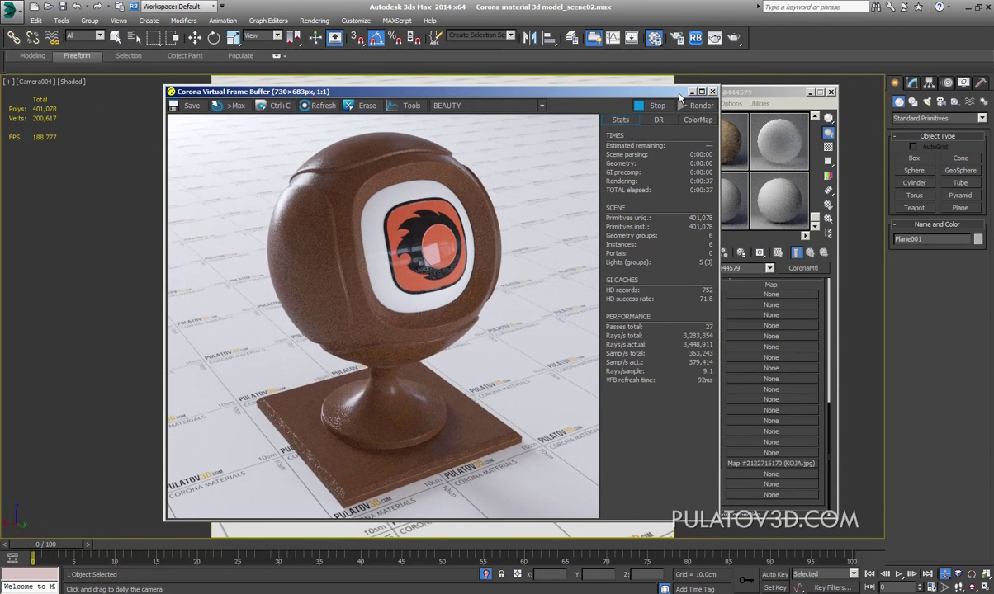
{"action": "left_click_drag", "start_coordinate": [678, 97], "coordinate": [680, 98]}
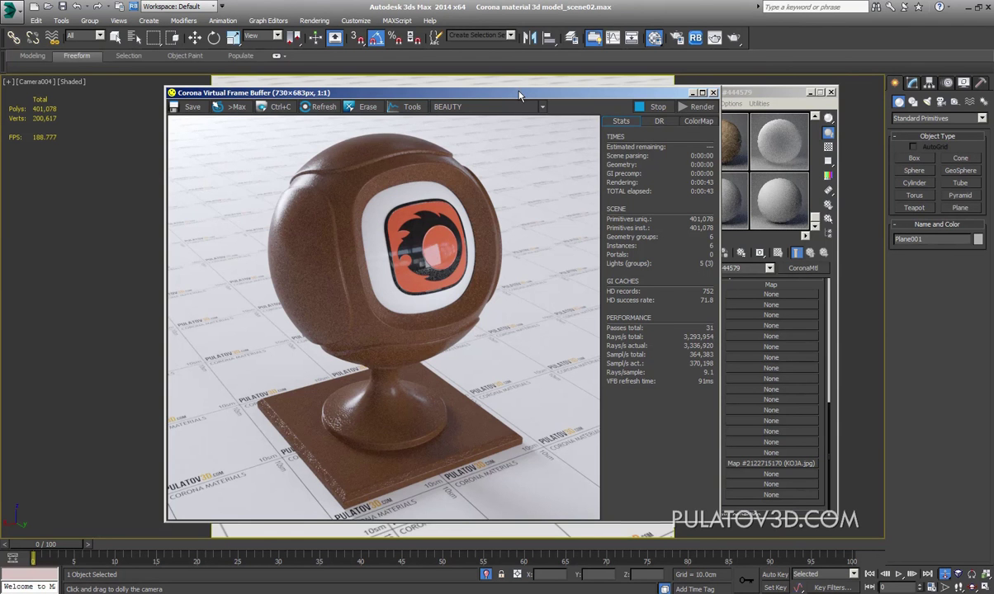
{"action": "left_click_drag", "start_coordinate": [519, 94], "coordinate": [513, 96]}
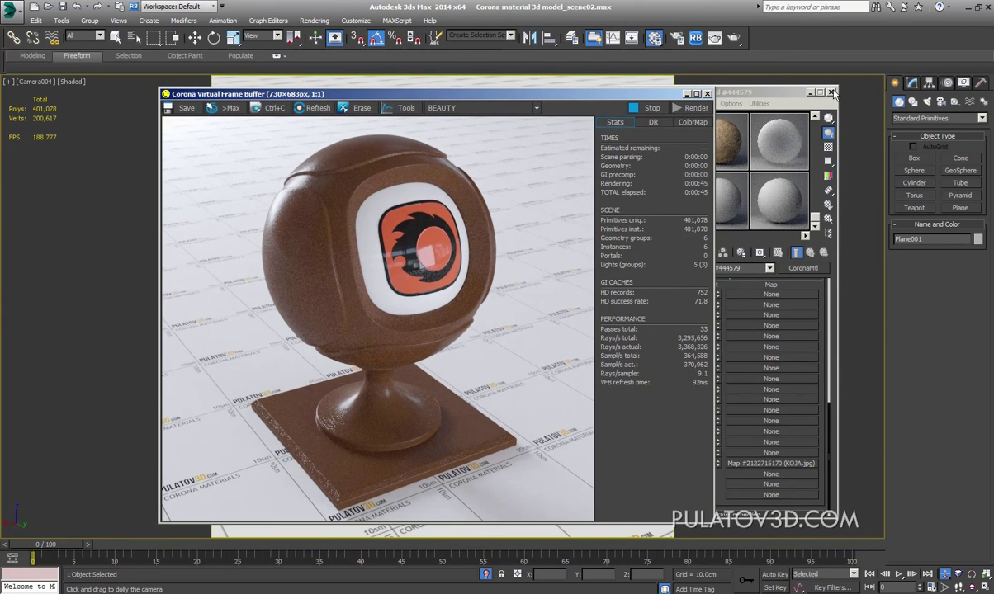
{"action": "left_click", "coordinate": [830, 92]}
{"action": "left_click_drag", "start_coordinate": [596, 90], "coordinate": [623, 100]}
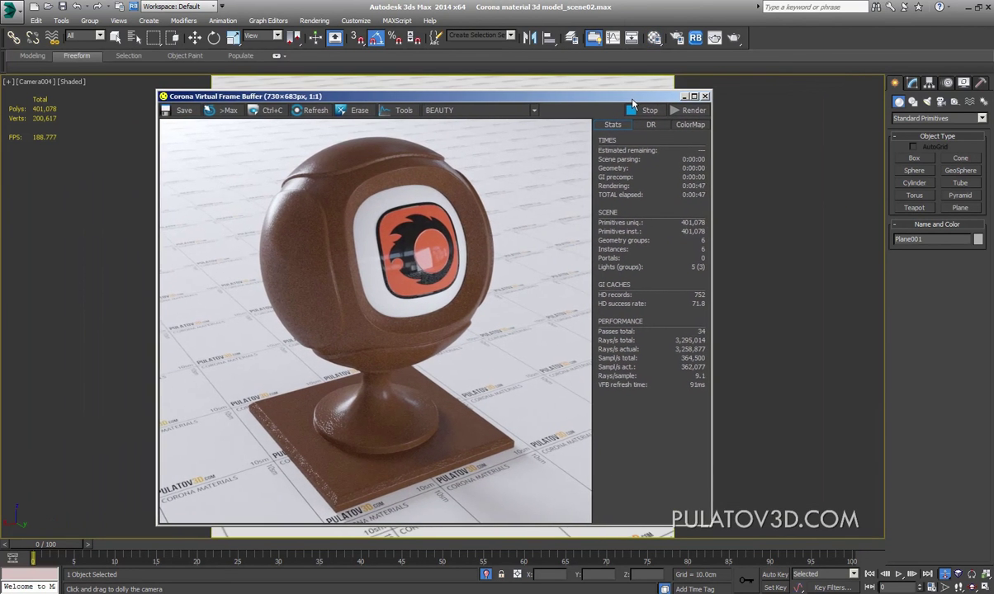